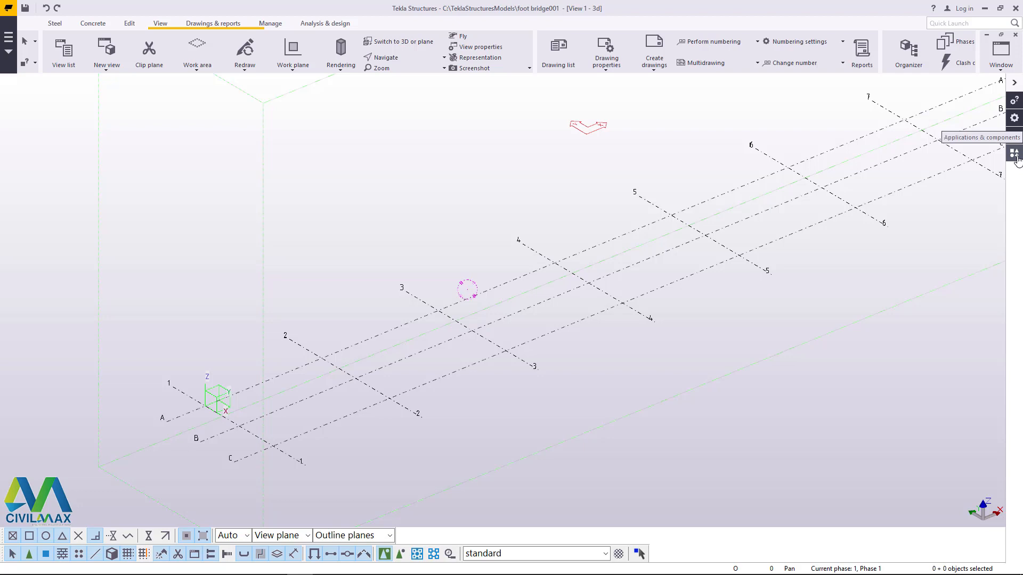
Step: Search the component catalog for "ladd" and pick the Ship Ladder component without placing it
click(1014, 154)
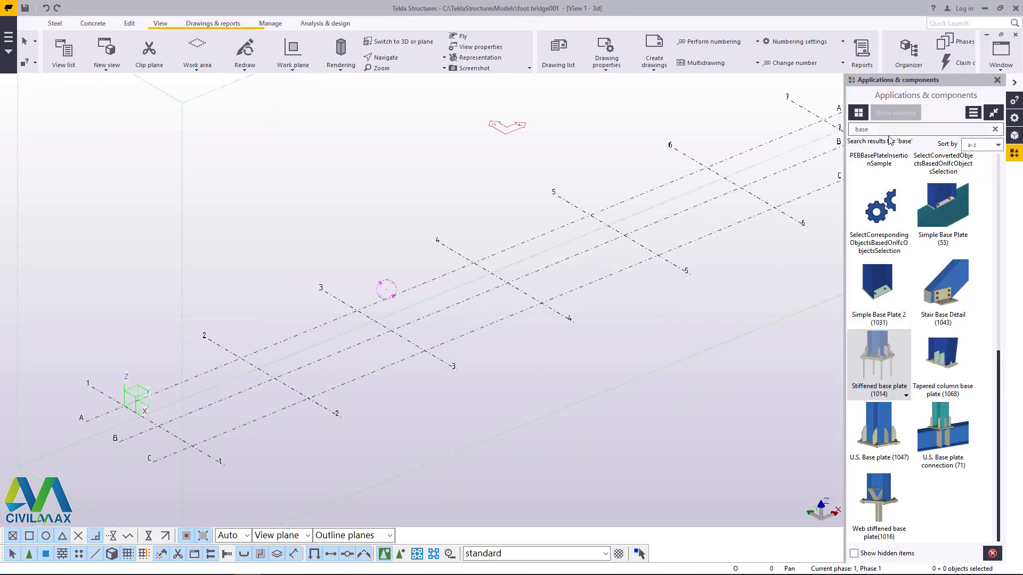
drag(877, 129, 823, 135)
text(ladd)
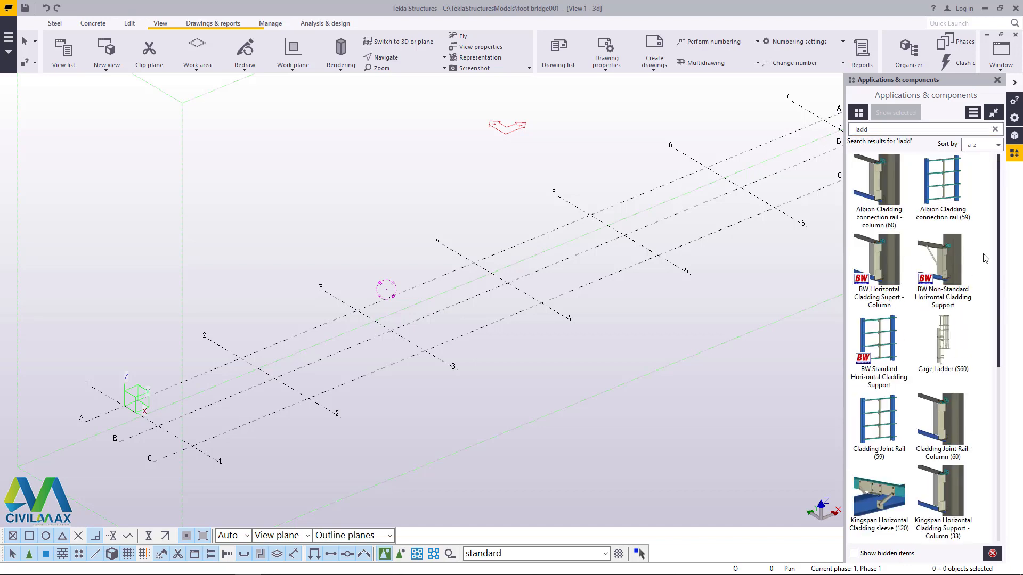
scroll(921, 300, down, 4)
scroll(921, 299, down, 2)
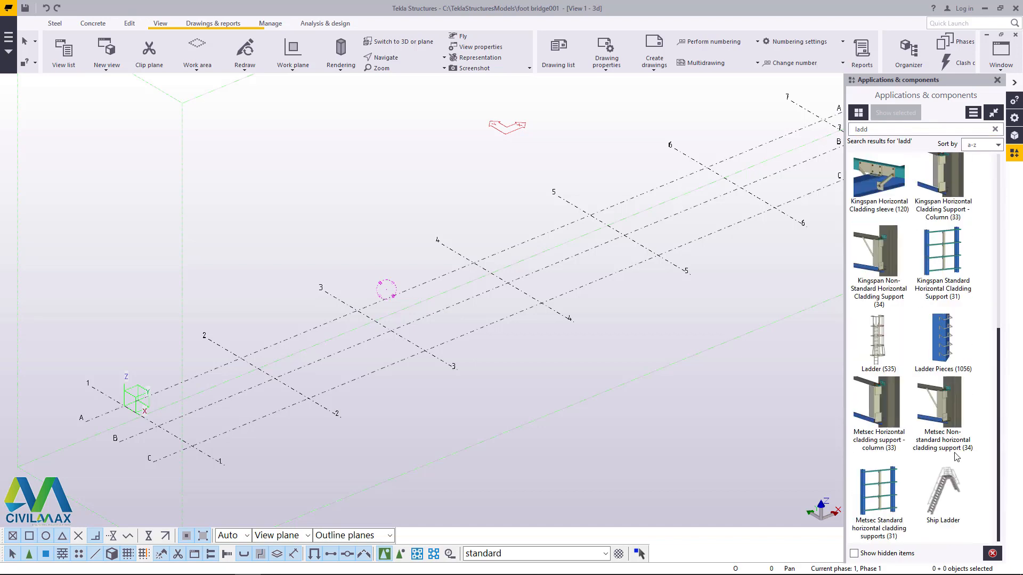
click(947, 497)
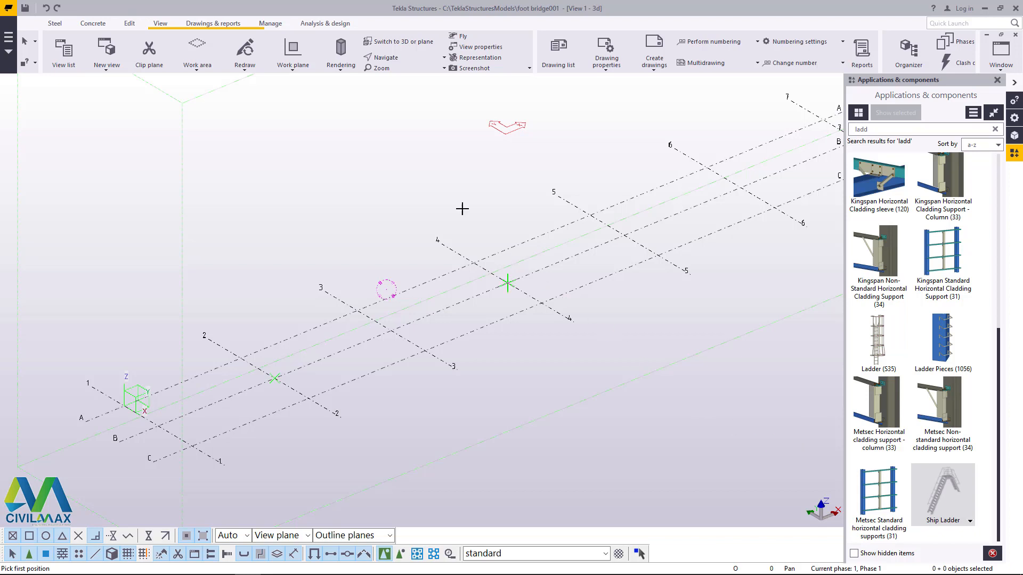
right_click(379, 138)
click(417, 152)
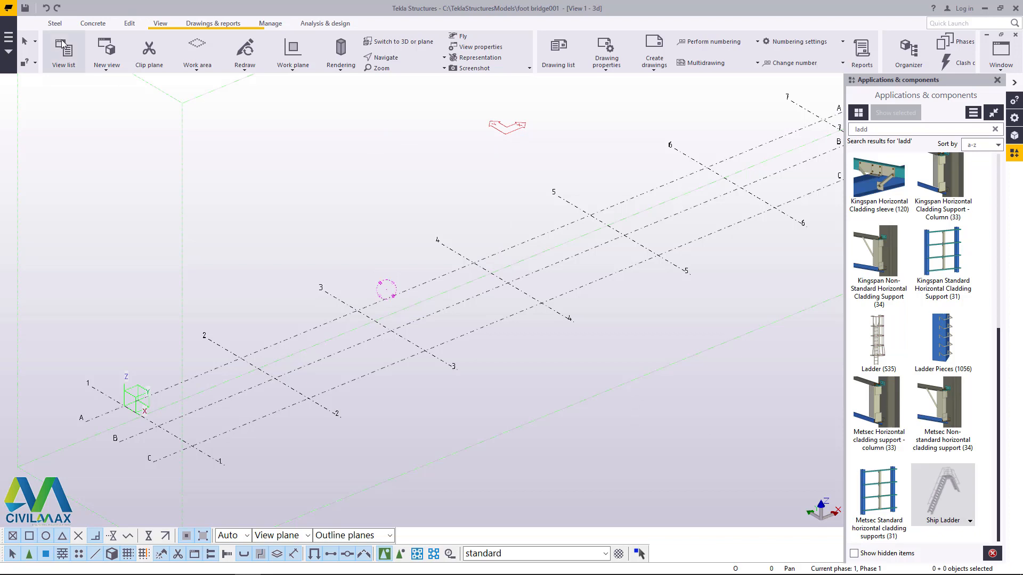
Step: Place a steel column at the intersection of grid lines C and 4, and end the column command
click(55, 22)
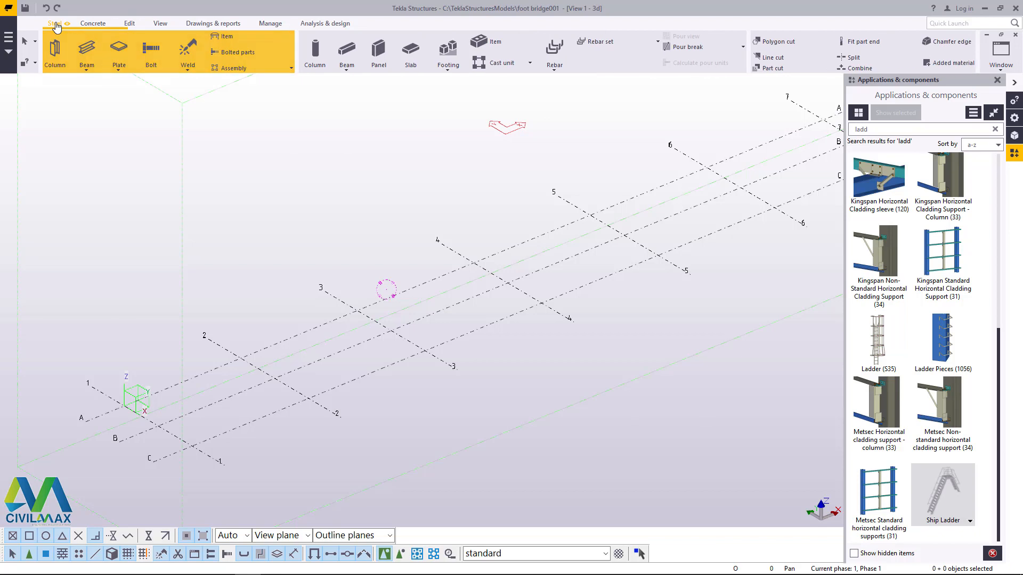
click(60, 54)
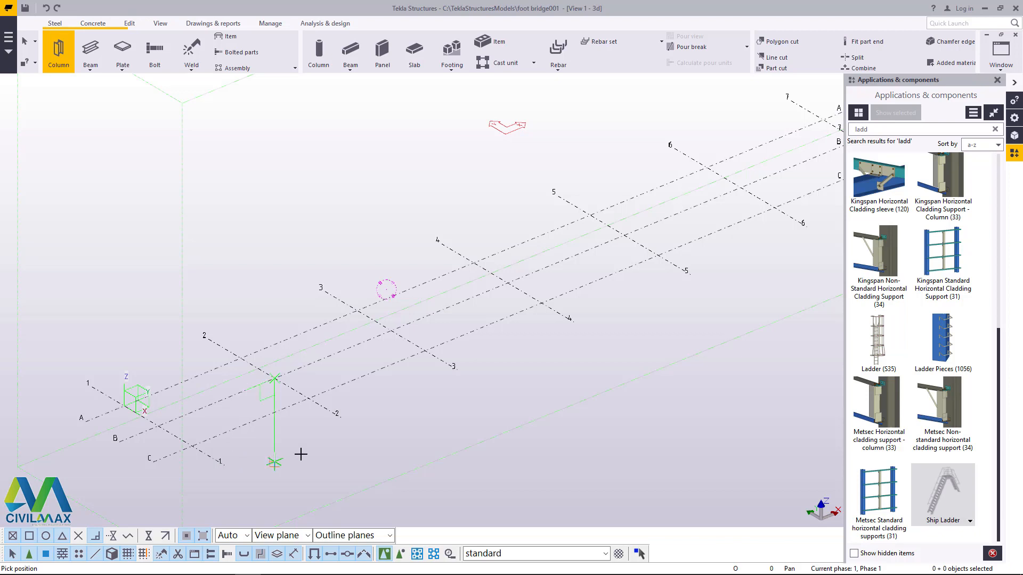
click(542, 302)
right_click(452, 185)
click(465, 198)
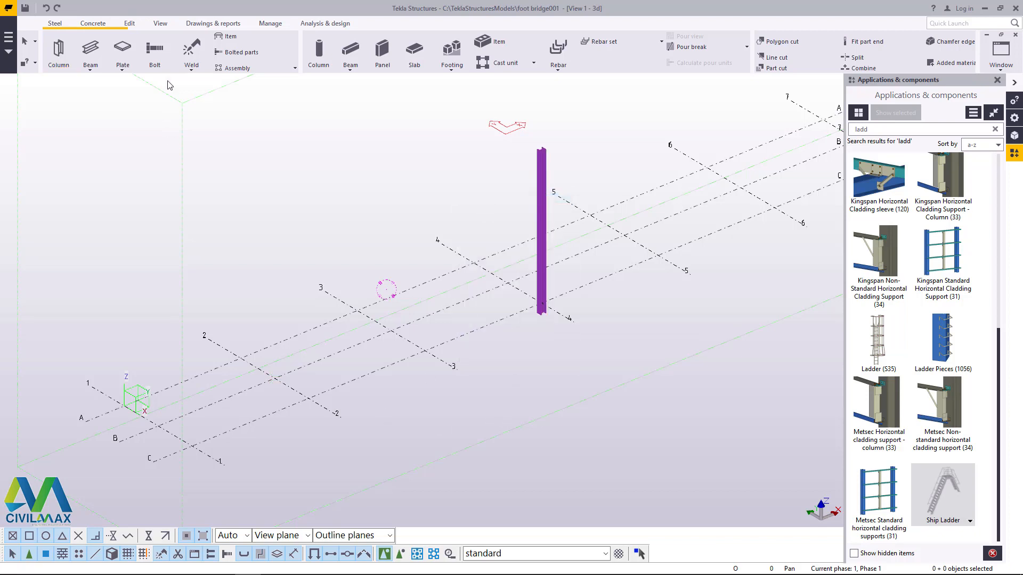
Step: Measure the distance between the C-side ends of grid lines 1 and 4
click(129, 23)
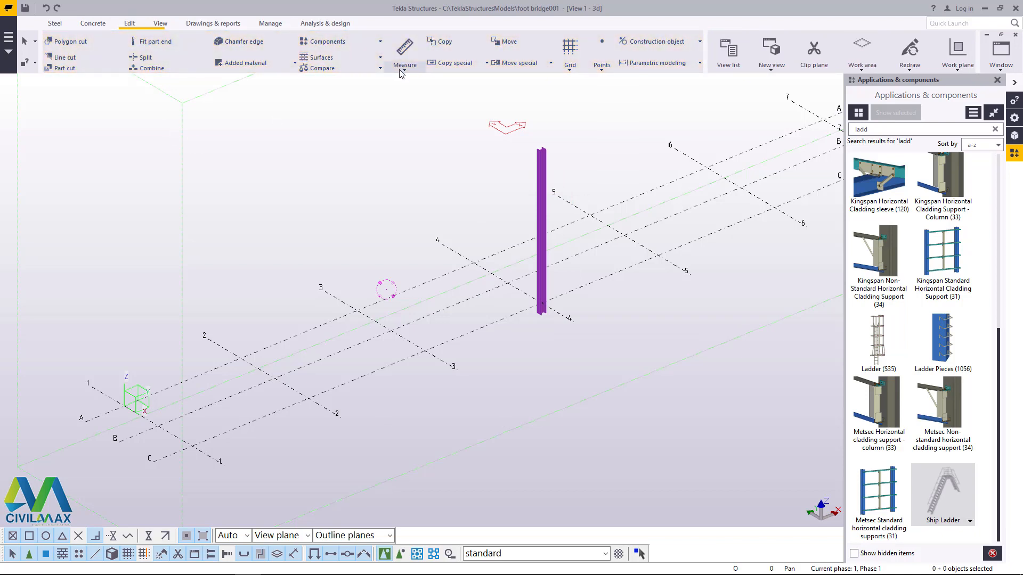
click(402, 73)
click(418, 88)
click(224, 463)
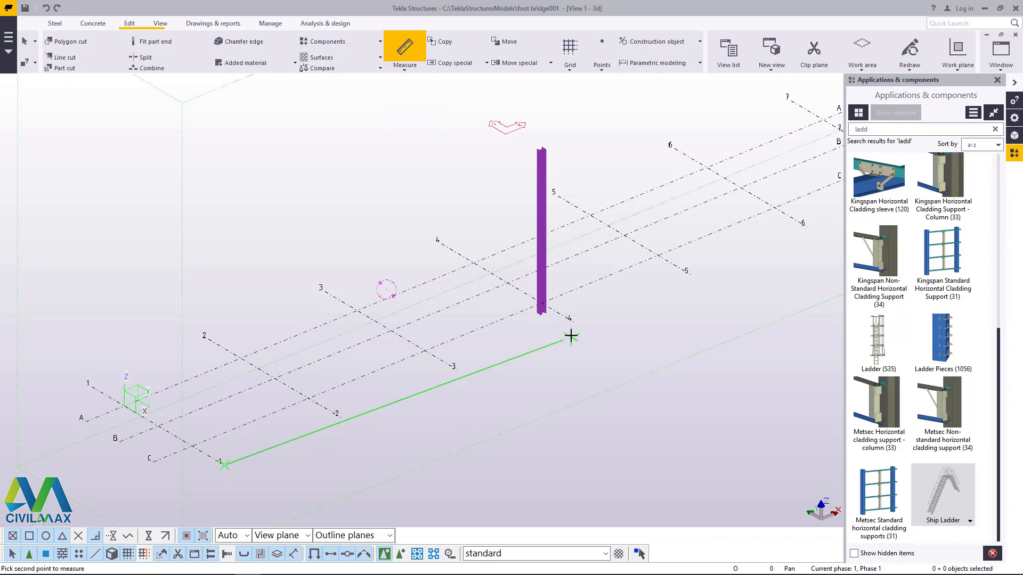
click(570, 320)
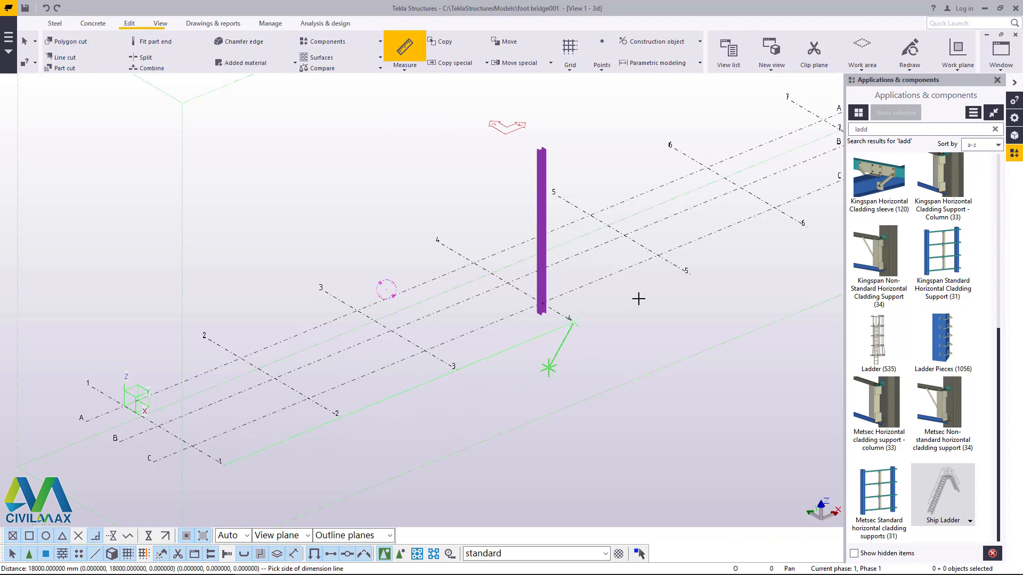
right_click(639, 298)
click(661, 299)
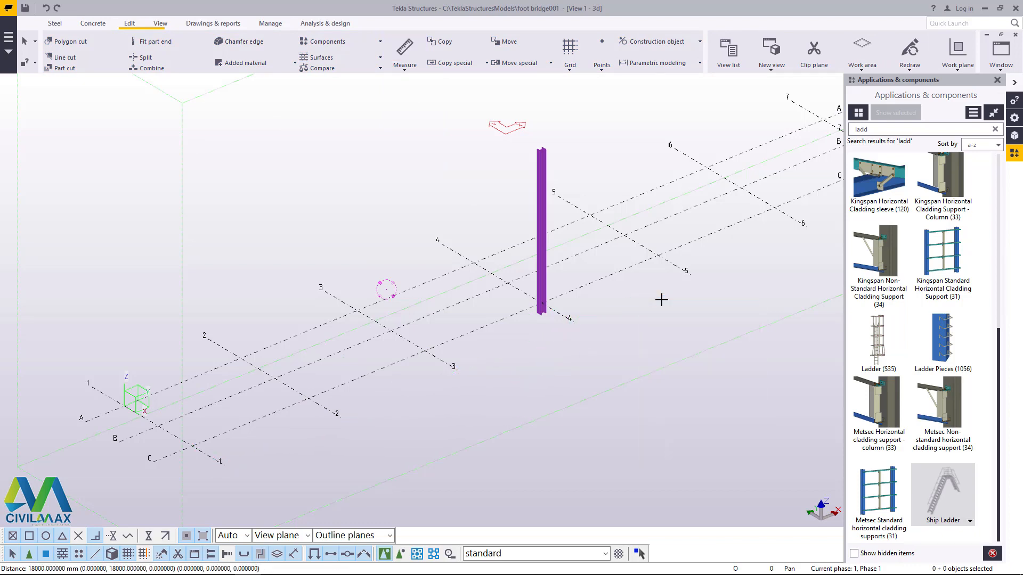
Step: Set the column's bottom level to 0 in its position properties and modify the column
scroll(542, 317, up, 6)
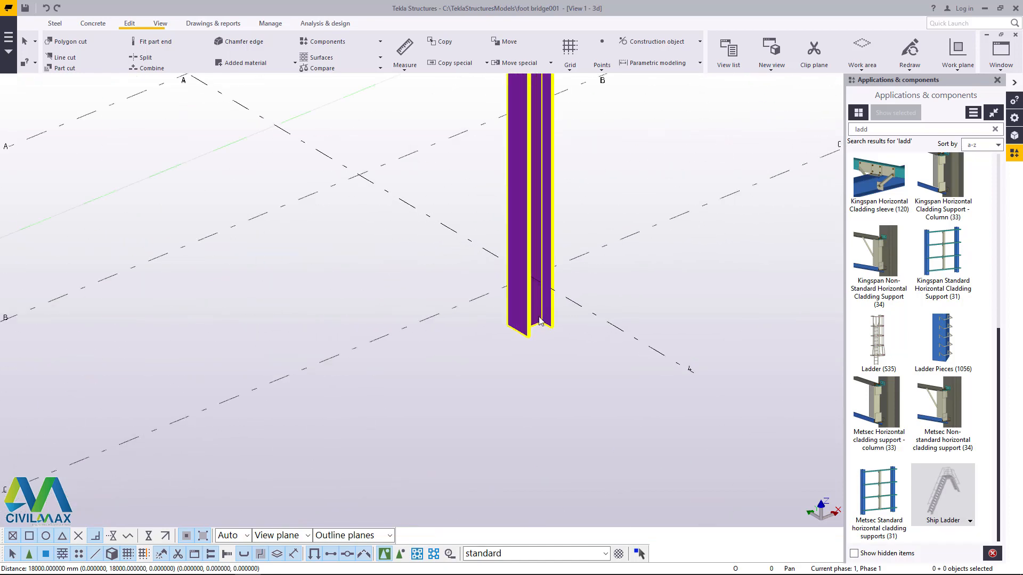
double_click(540, 320)
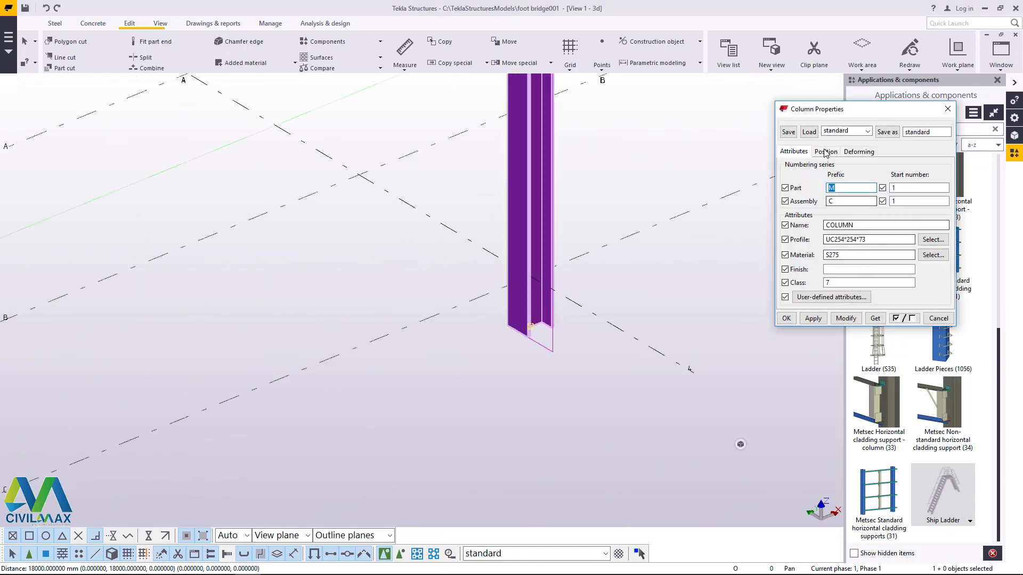
click(825, 153)
drag(884, 249, 768, 256)
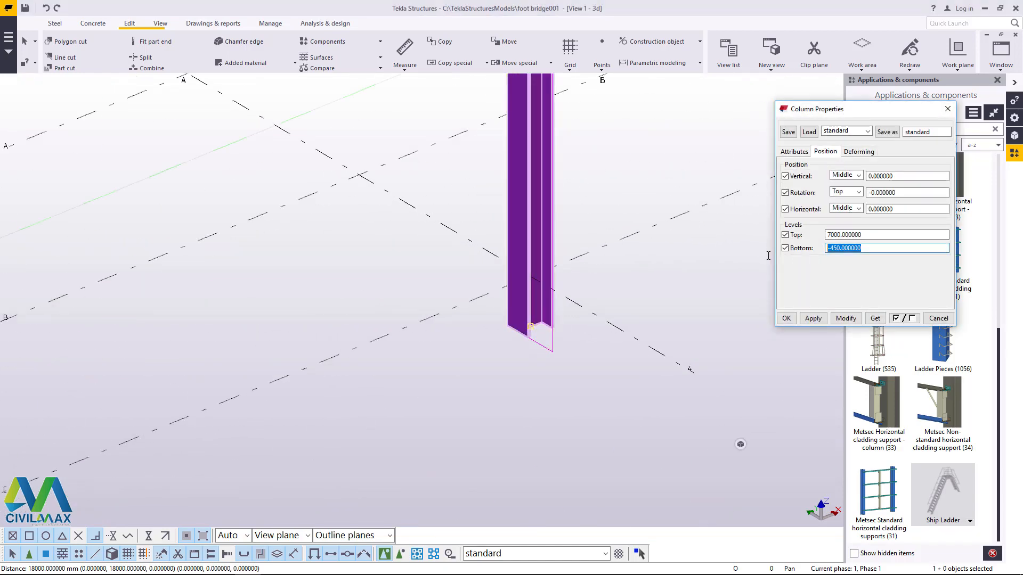
text(0)
click(845, 318)
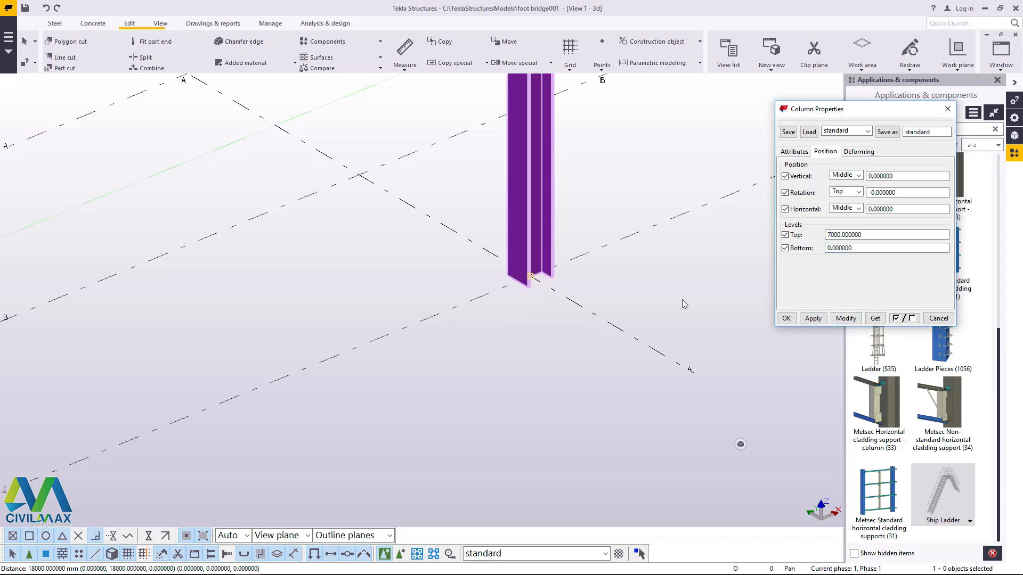
Step: Change the column's profile to UB203*102*23 from the UB 203's group and apply it to the column
scroll(496, 334, down, 2)
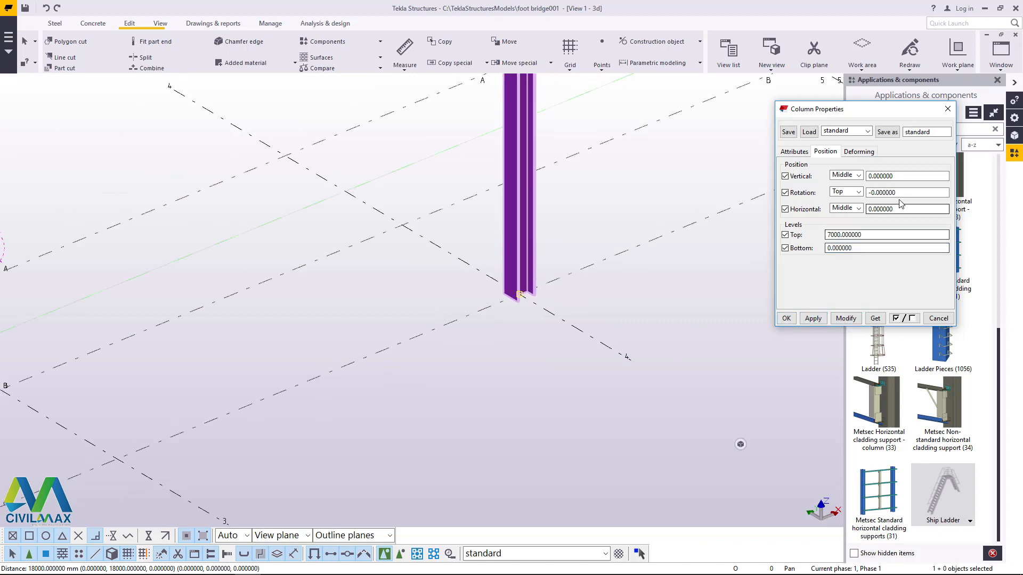
click(793, 152)
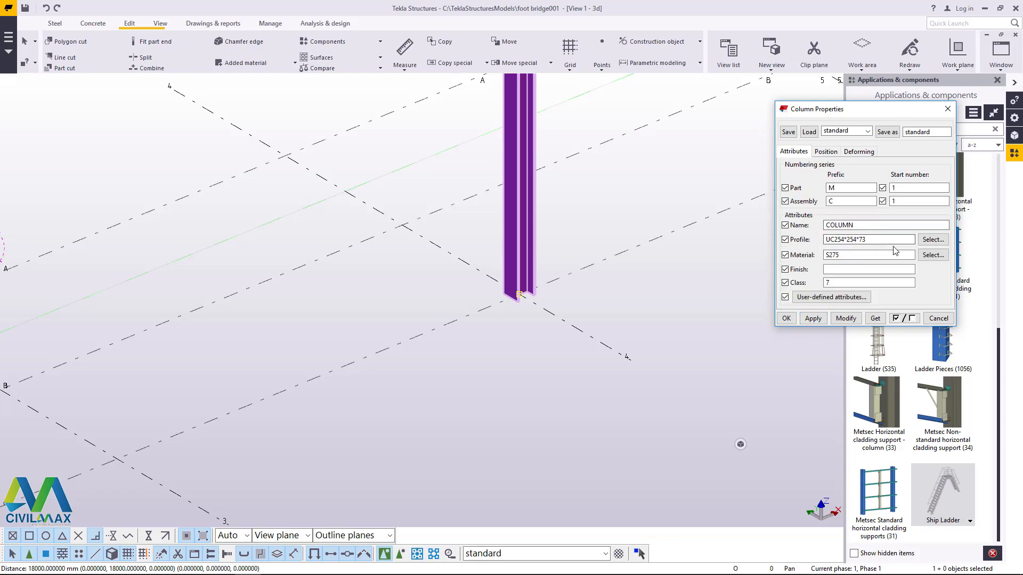
click(932, 240)
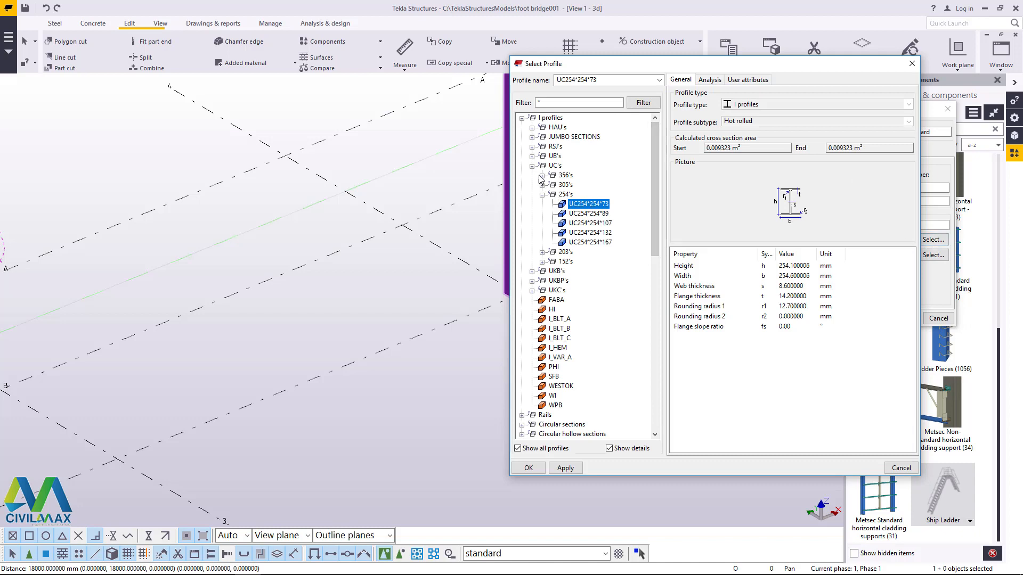
click(532, 166)
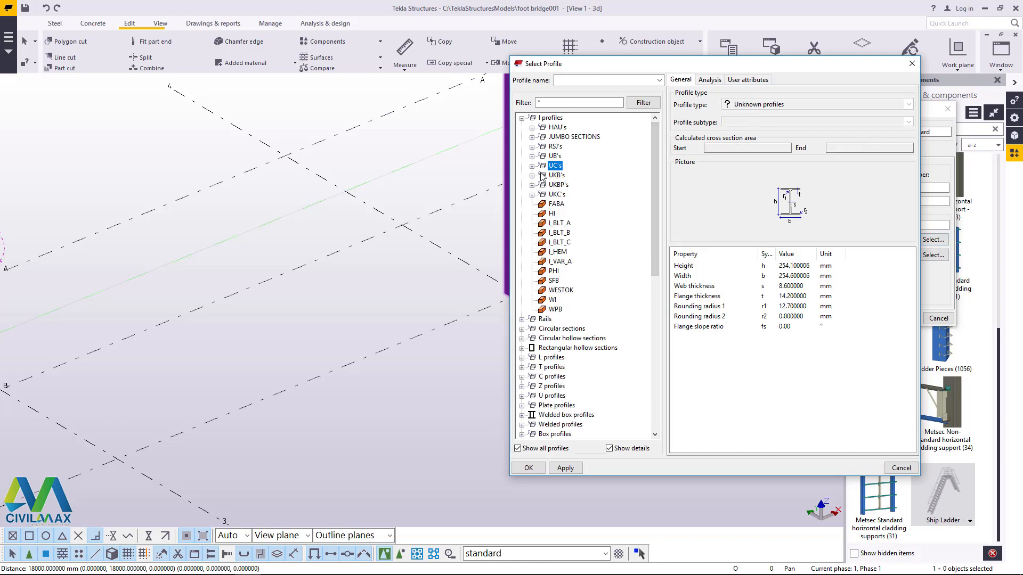
click(532, 157)
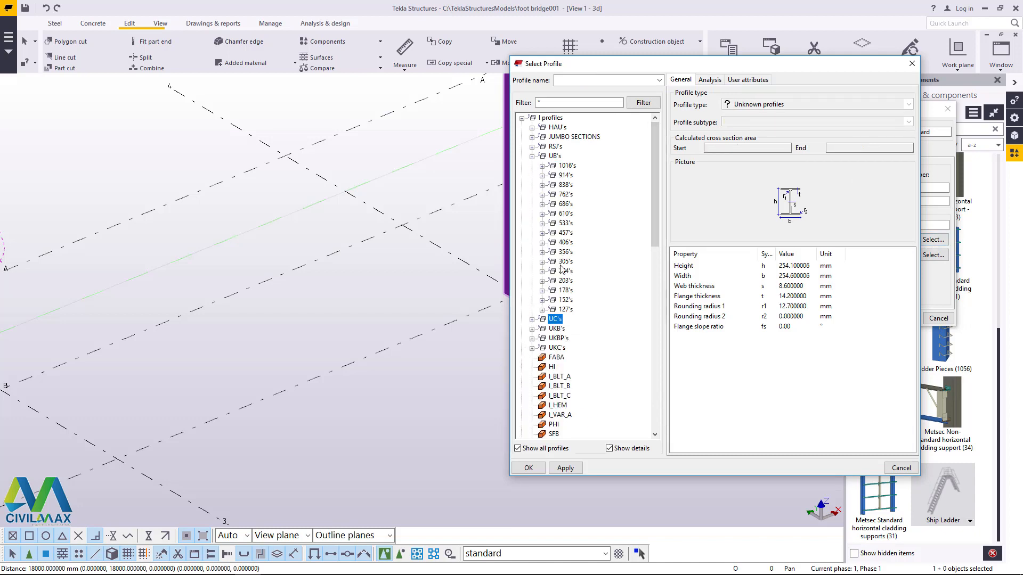
click(542, 281)
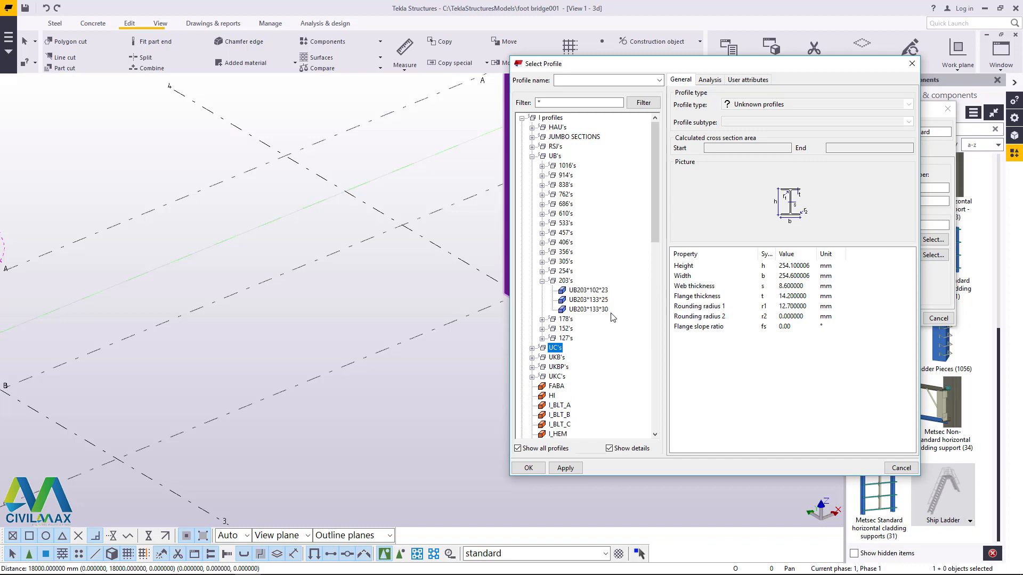
click(595, 292)
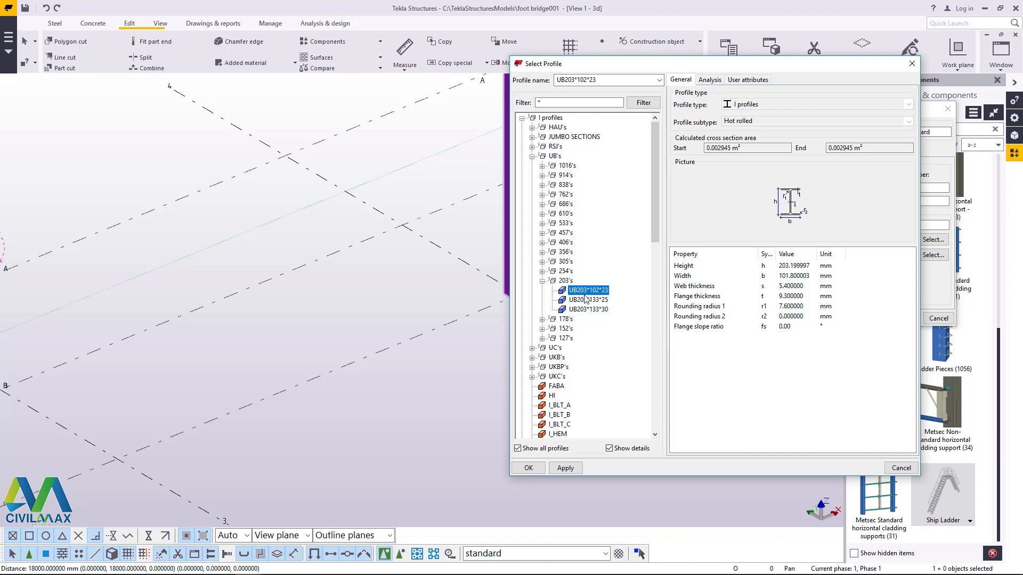
click(568, 470)
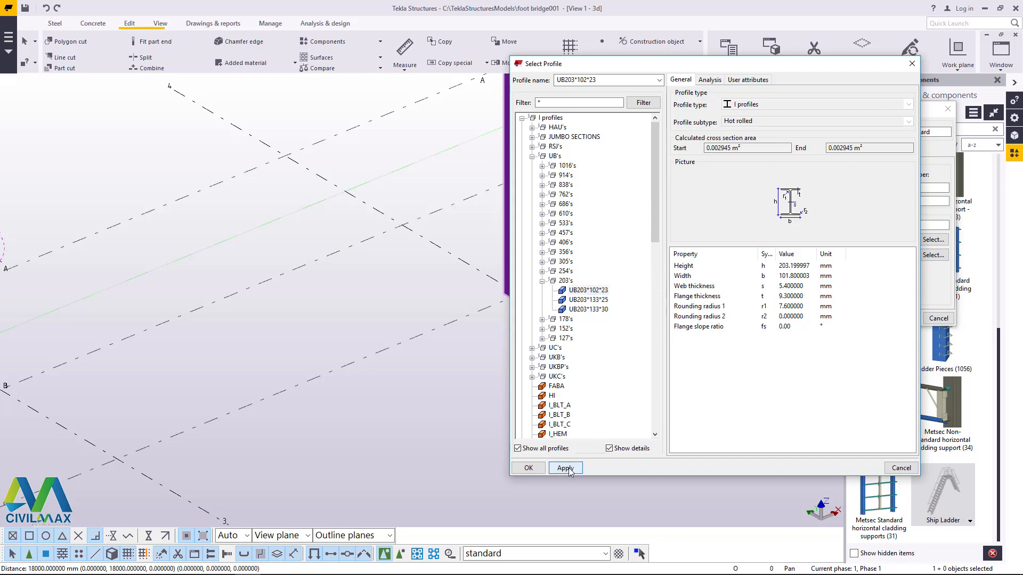
click(533, 470)
scroll(551, 265, up, 2)
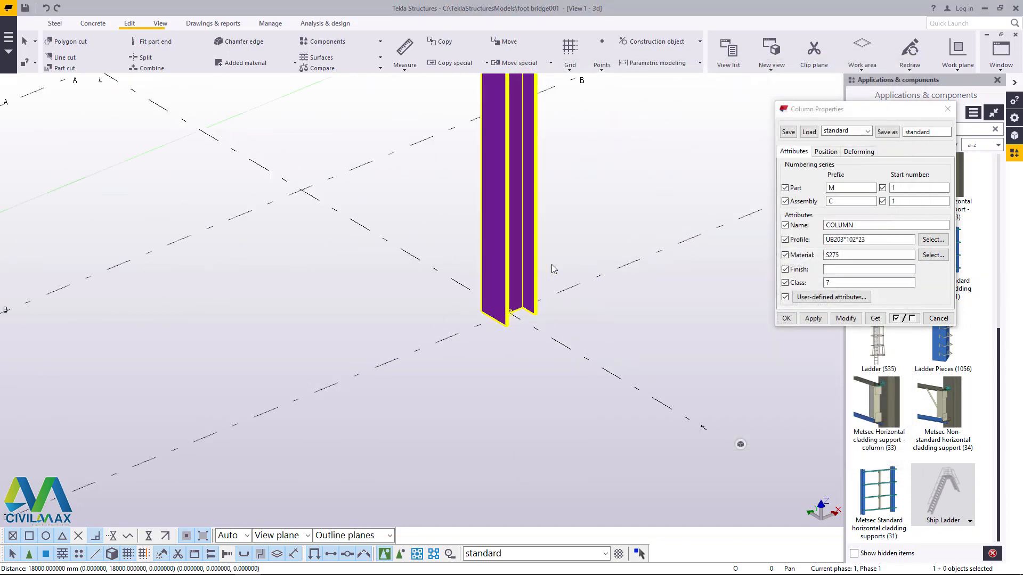
click(845, 318)
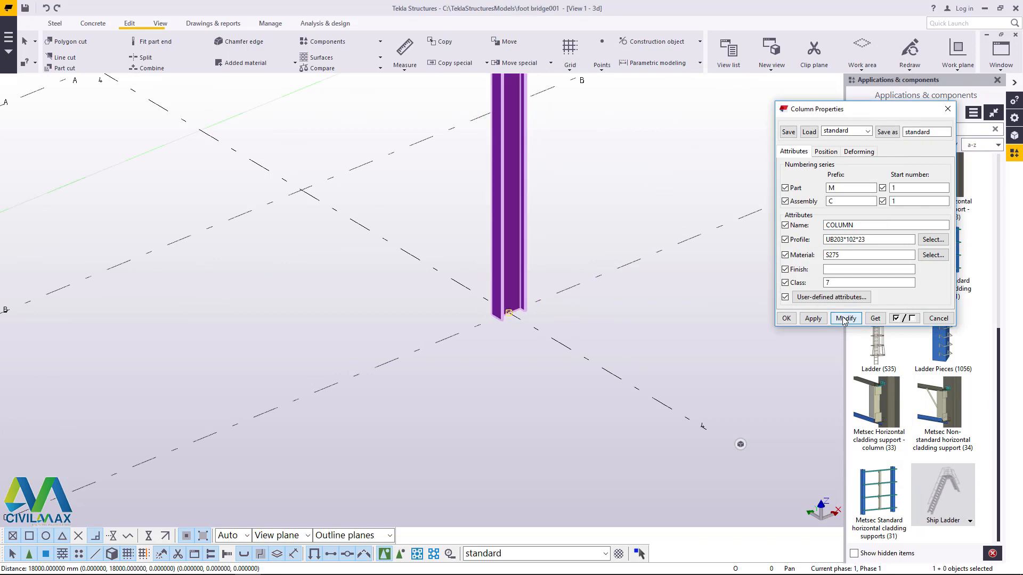
click(783, 318)
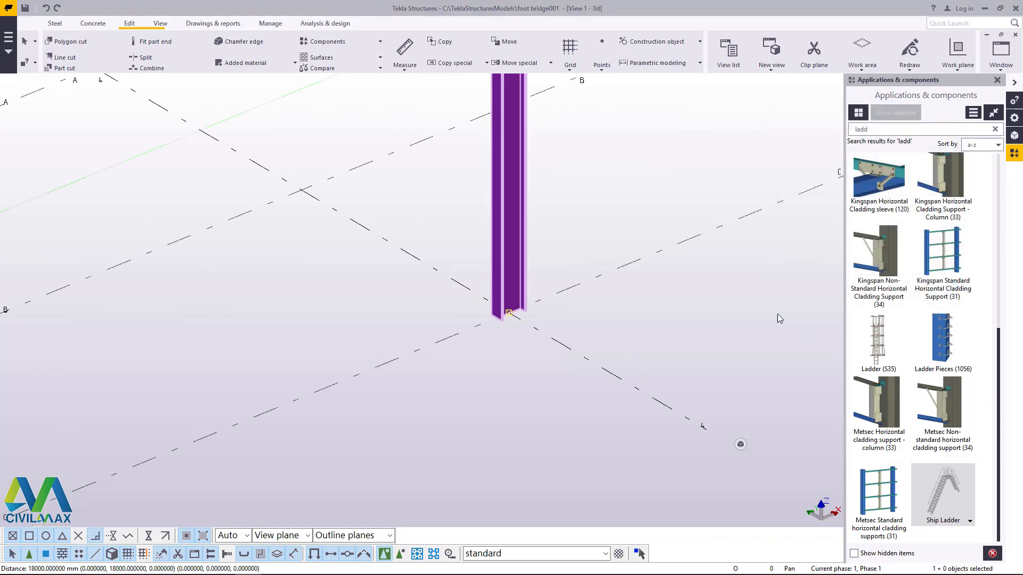
Step: Move the column 1050 mm along grid line 4, from grid line C to the midpoint between B and C
scroll(505, 310, up, 3)
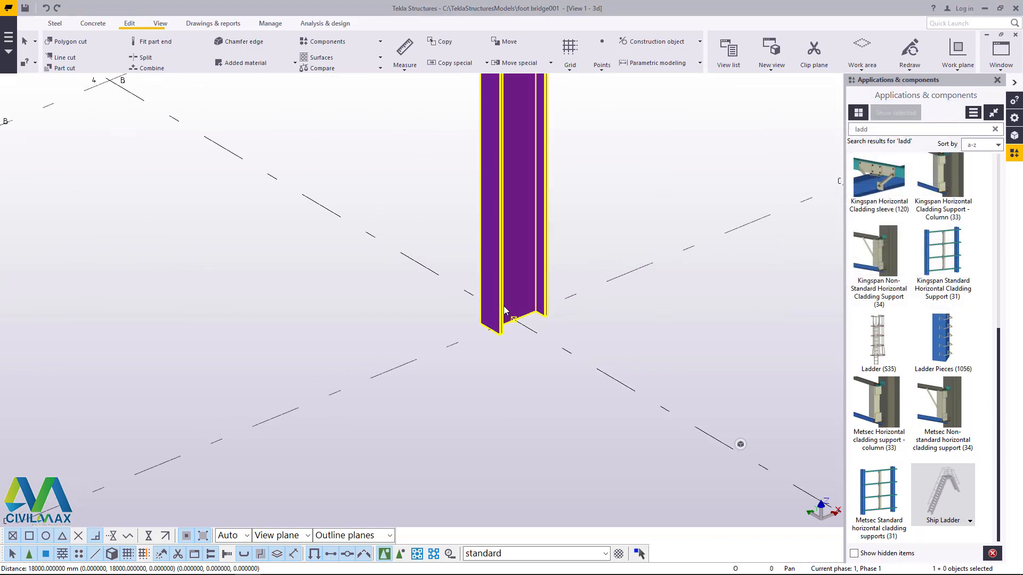
right_click(595, 164)
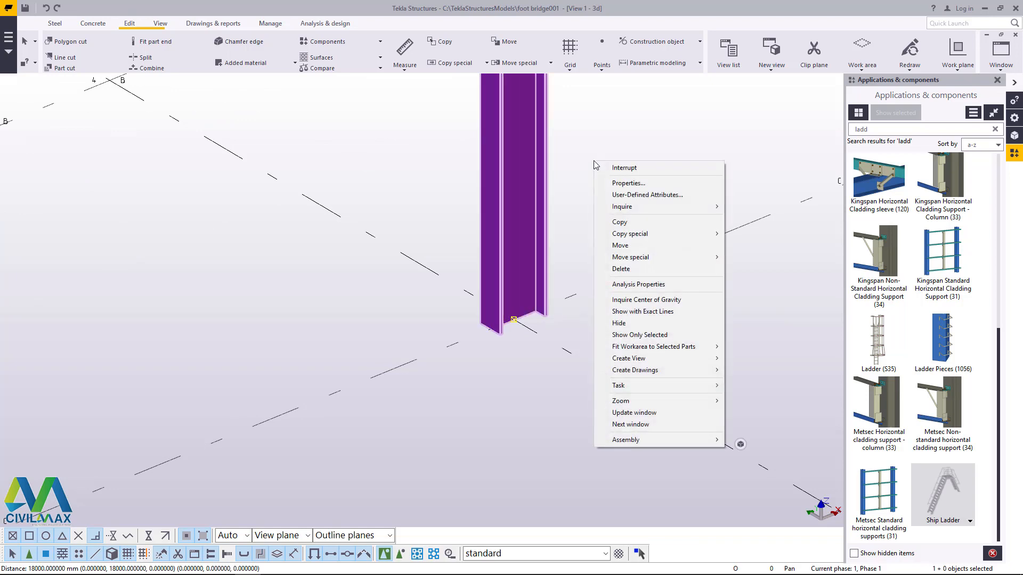
click(621, 245)
scroll(519, 322, up, 2)
click(512, 319)
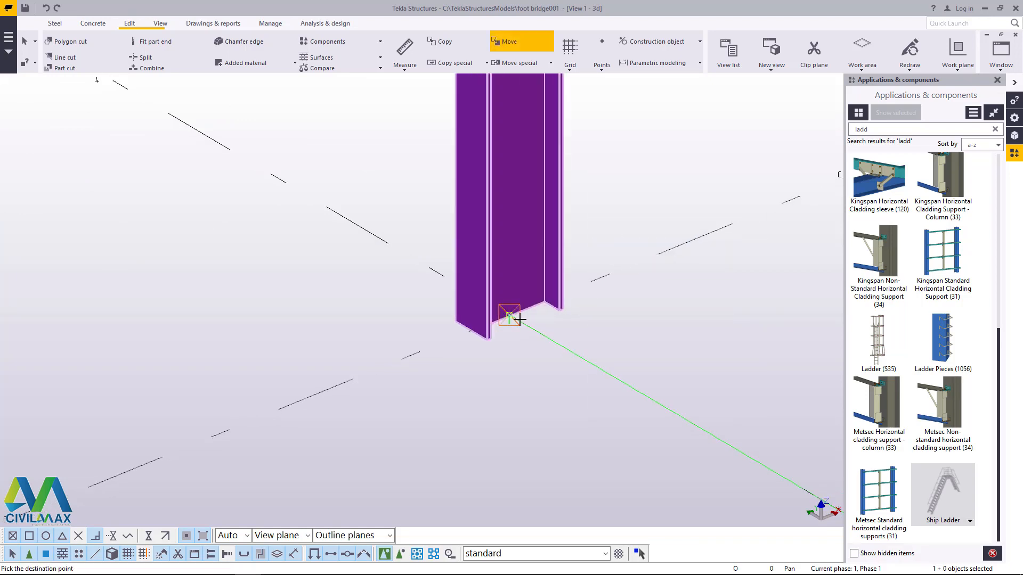
scroll(606, 366, down, 3)
scroll(606, 366, down, 2)
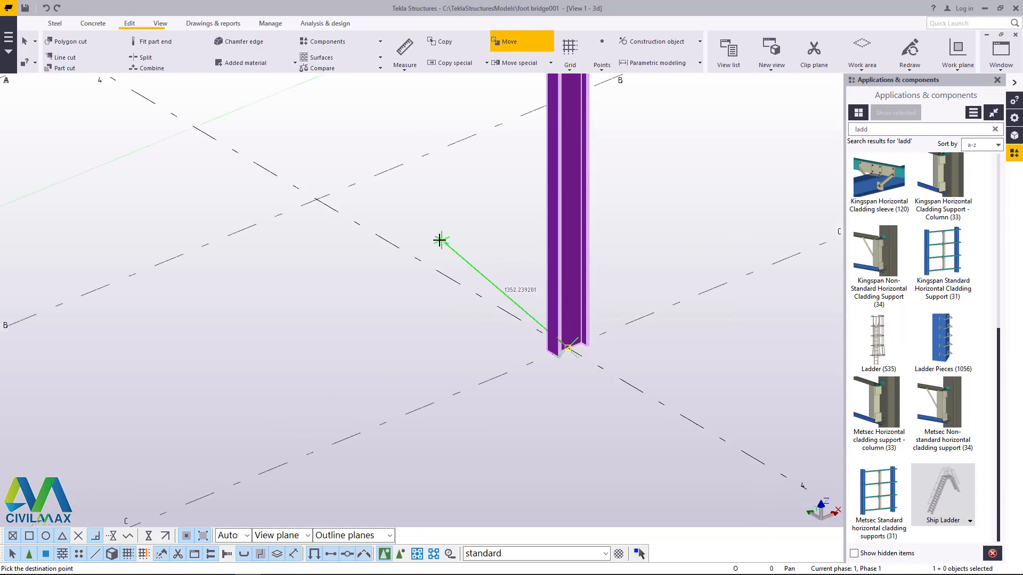
click(441, 273)
scroll(503, 279, down, 5)
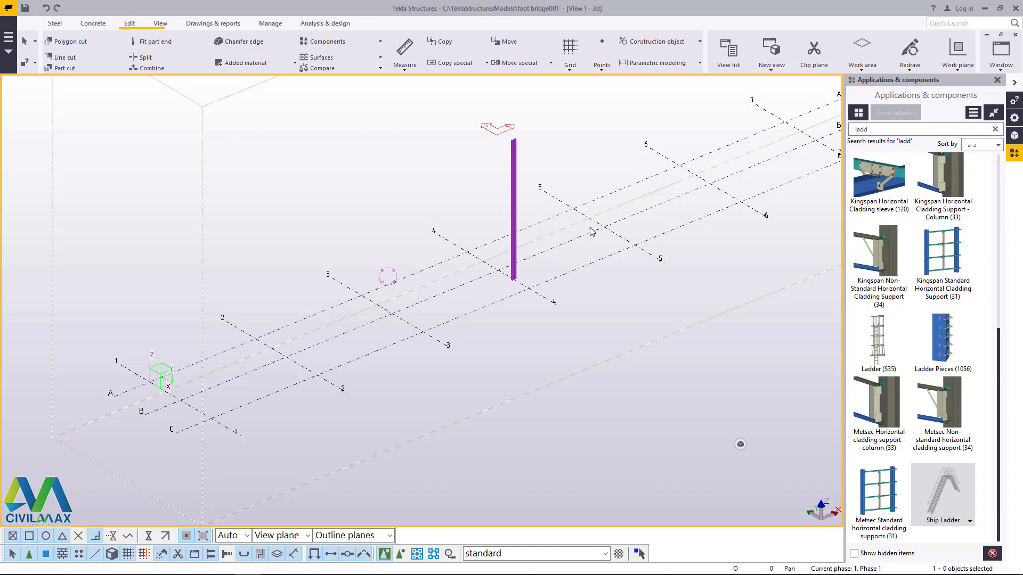
Step: Open the Ship Ladder component's properties and move the dialog aside to uncover the model
scroll(506, 317, up, 4)
scroll(527, 312, down, 4)
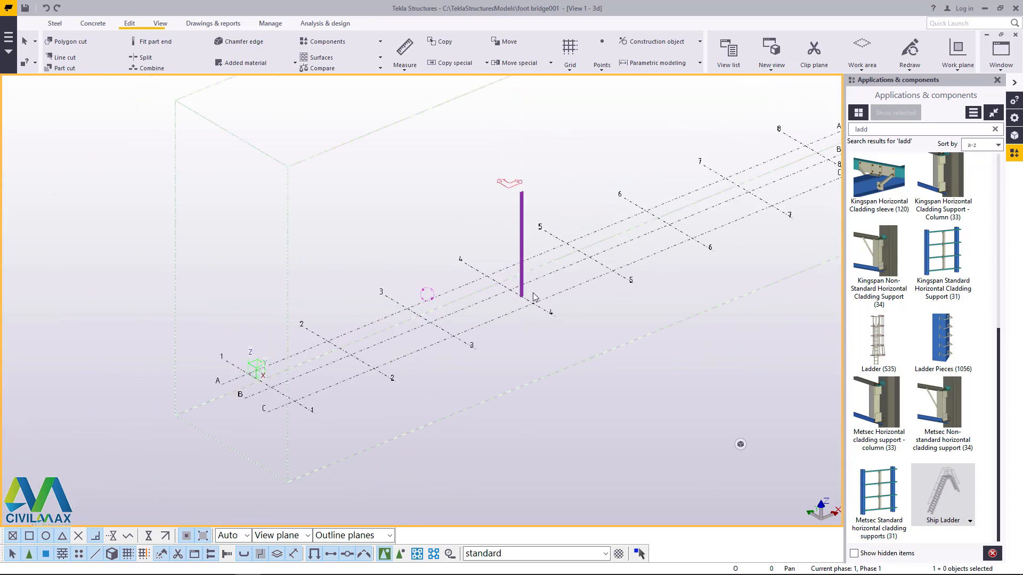
scroll(290, 381, up, 2)
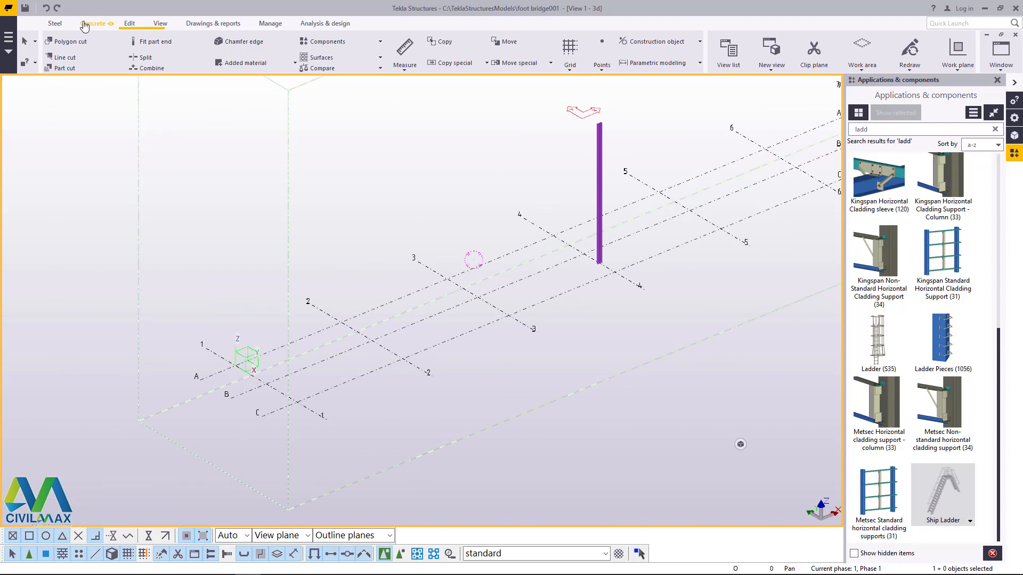
click(945, 499)
double_click(945, 499)
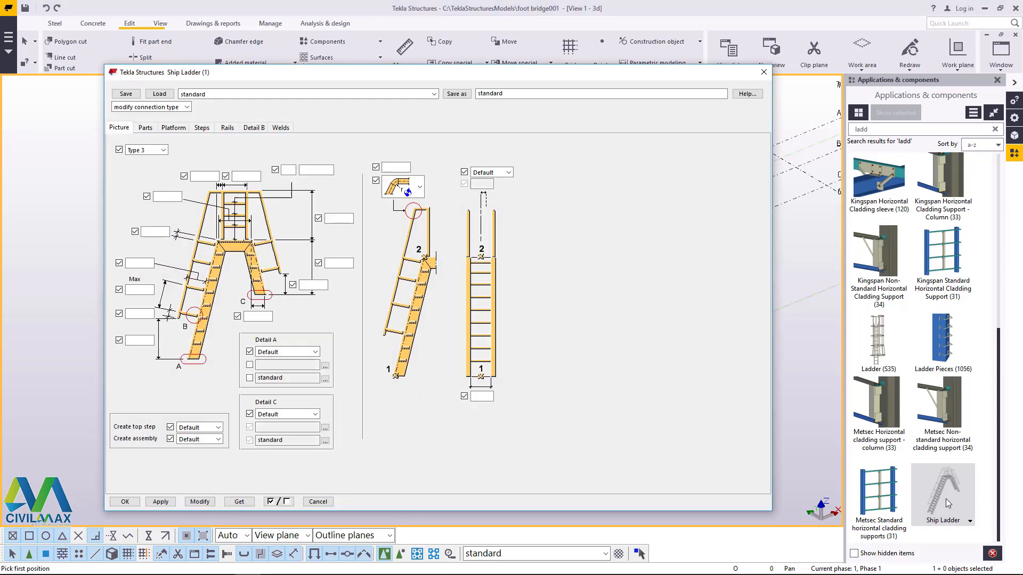
drag(327, 80, 556, 75)
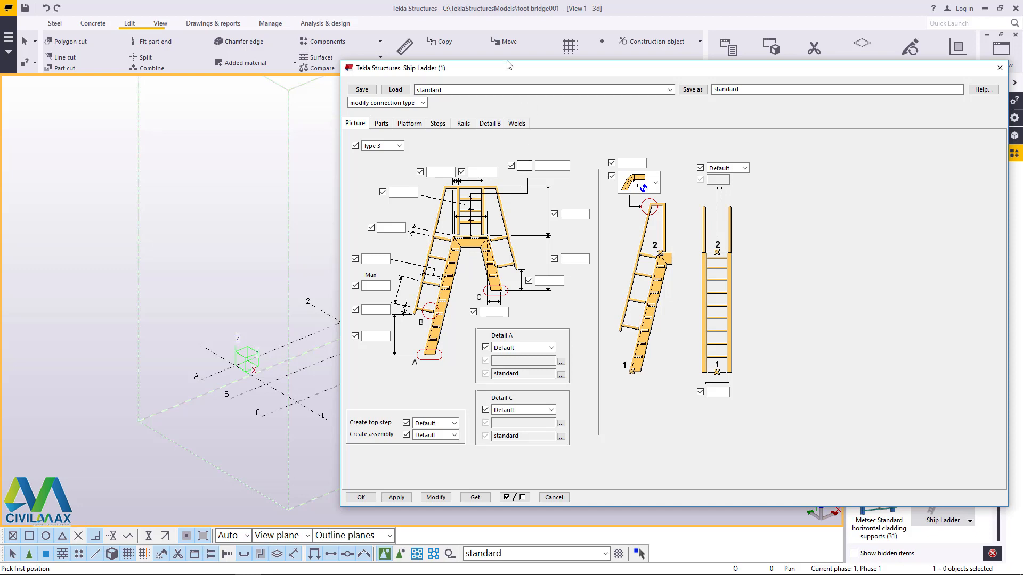
drag(504, 68, 620, 72)
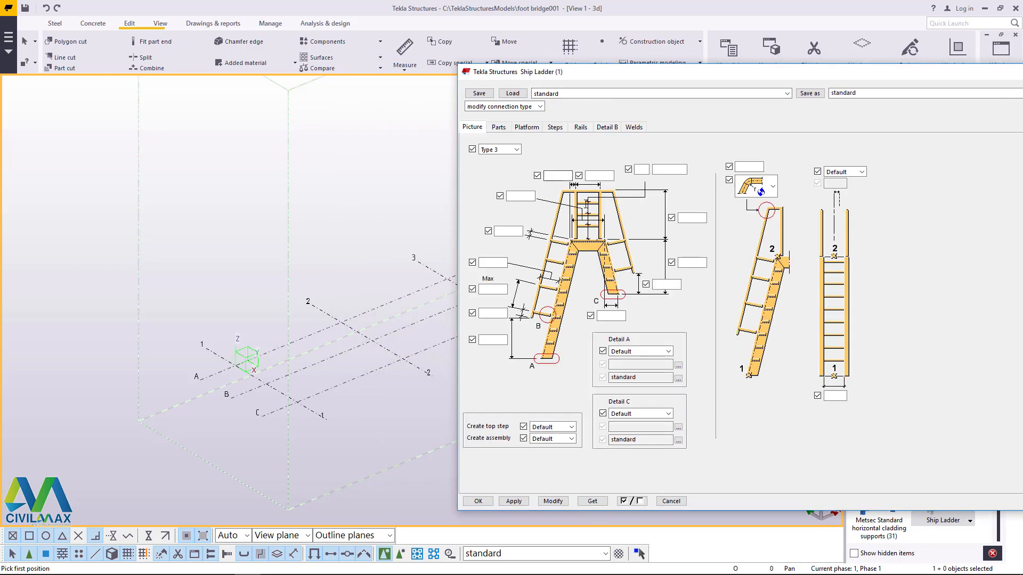
Step: Set the ship ladder's type to Type 2, the single-sided form with a top platform and end railing
click(519, 197)
click(517, 150)
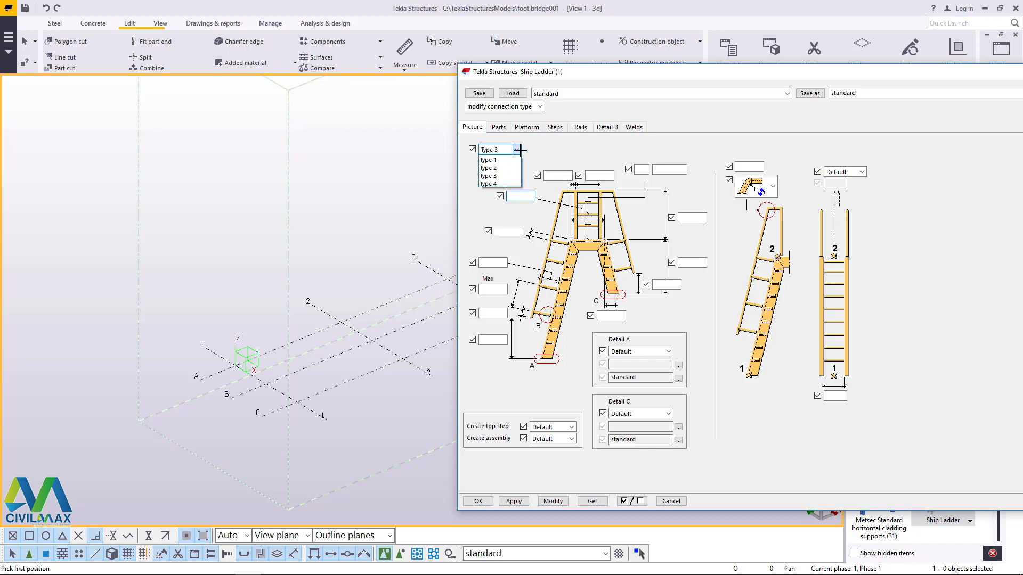
click(498, 184)
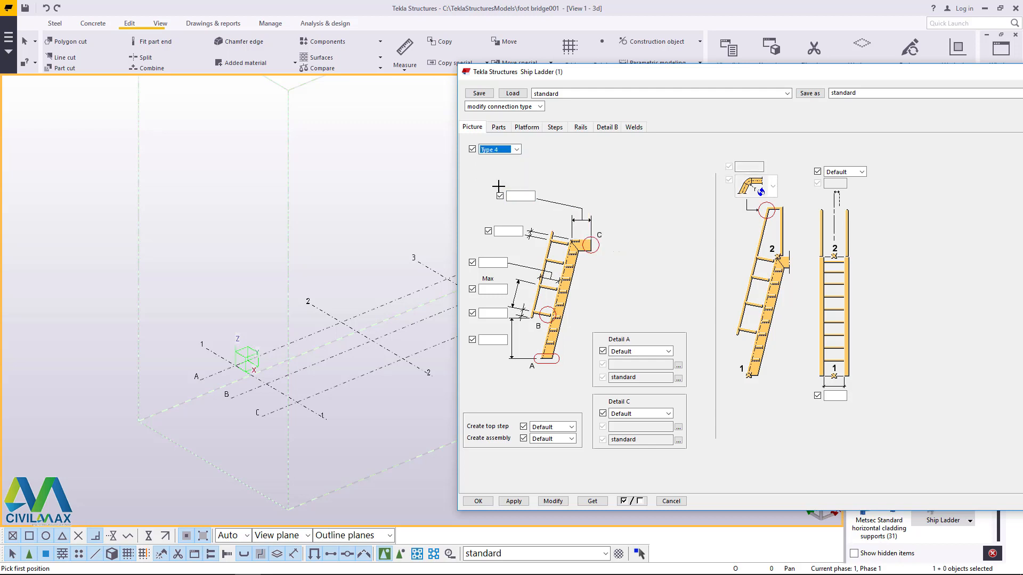
click(516, 150)
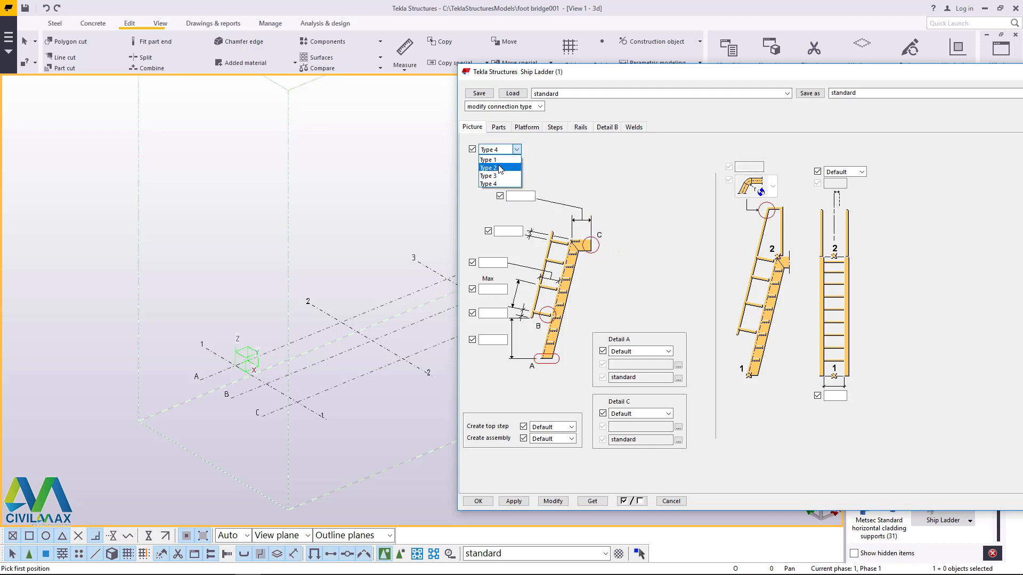
click(500, 170)
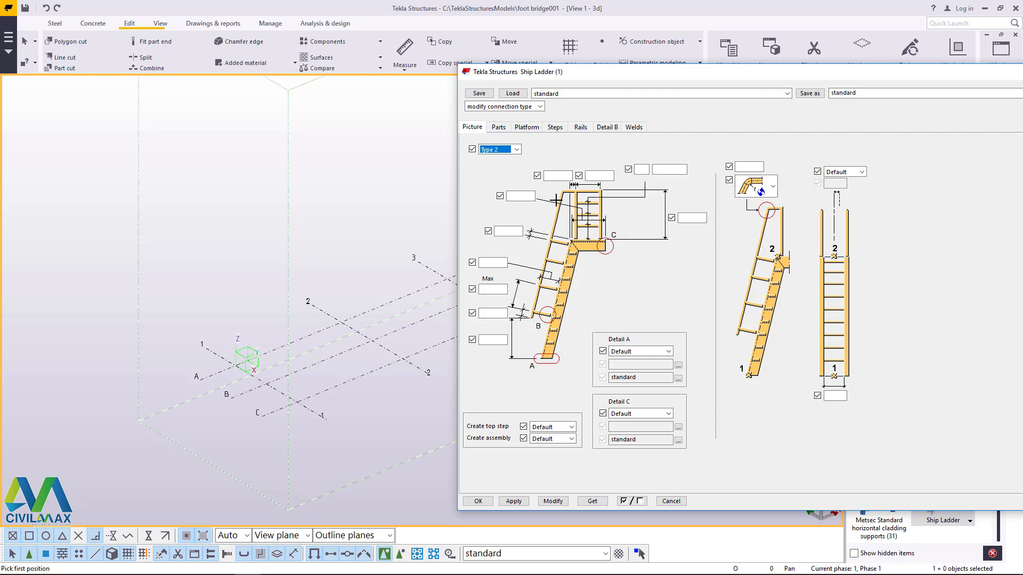
Step: Set the ship ladder's platform length to 6000 mm and its width to 2000 mm, and accept the properties
click(524, 197)
click(554, 128)
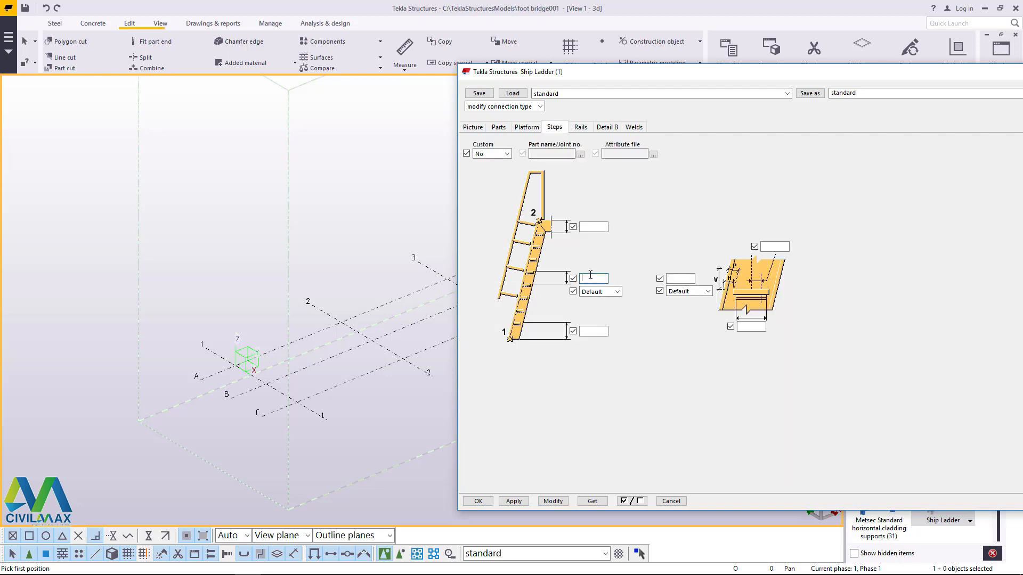
click(590, 329)
click(473, 127)
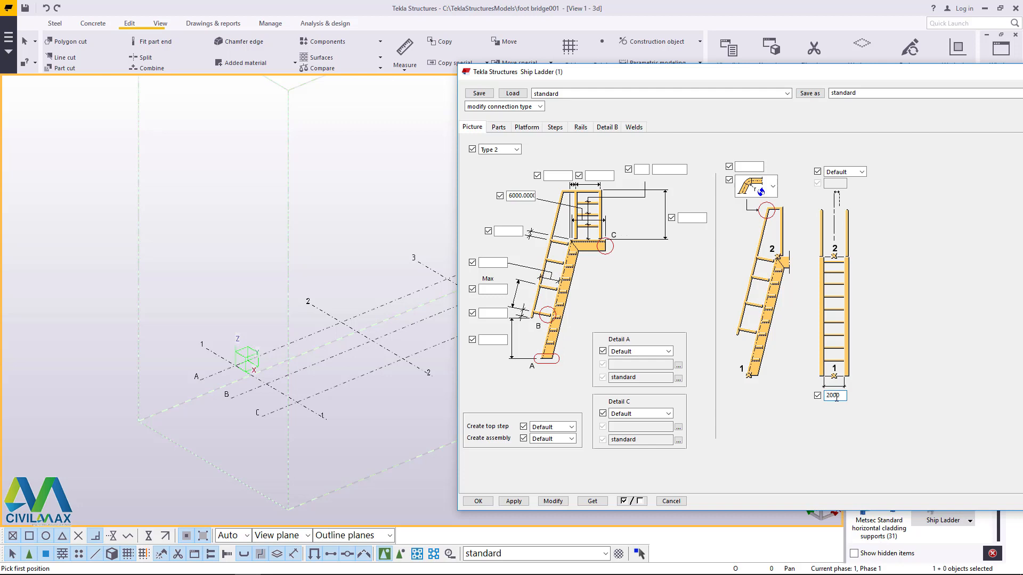
click(552, 502)
click(477, 501)
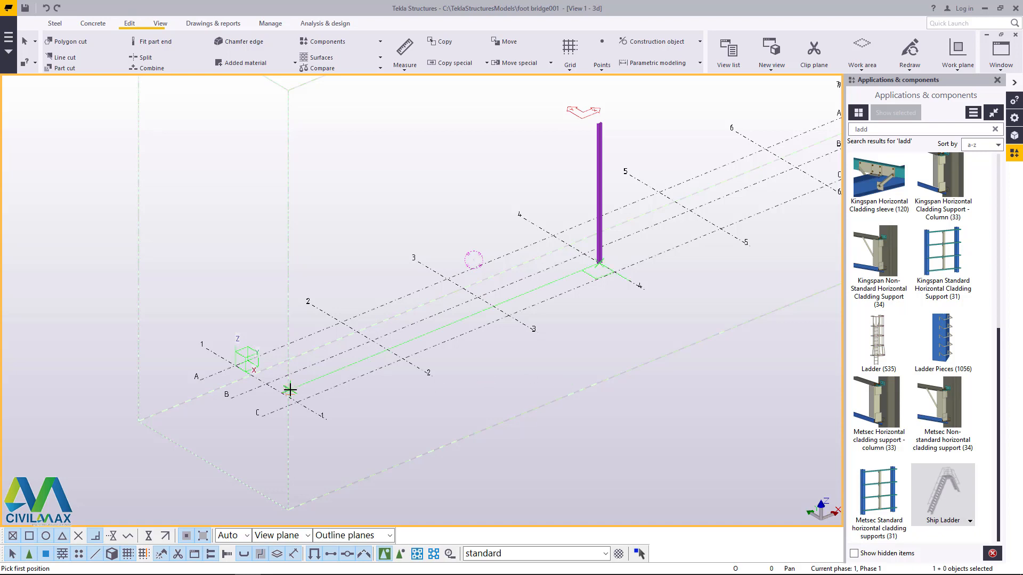
Step: Try to place the ship ladder from the midpoint between B and C on grid line 1 to the column's top flange
scroll(277, 386, up, 3)
click(271, 400)
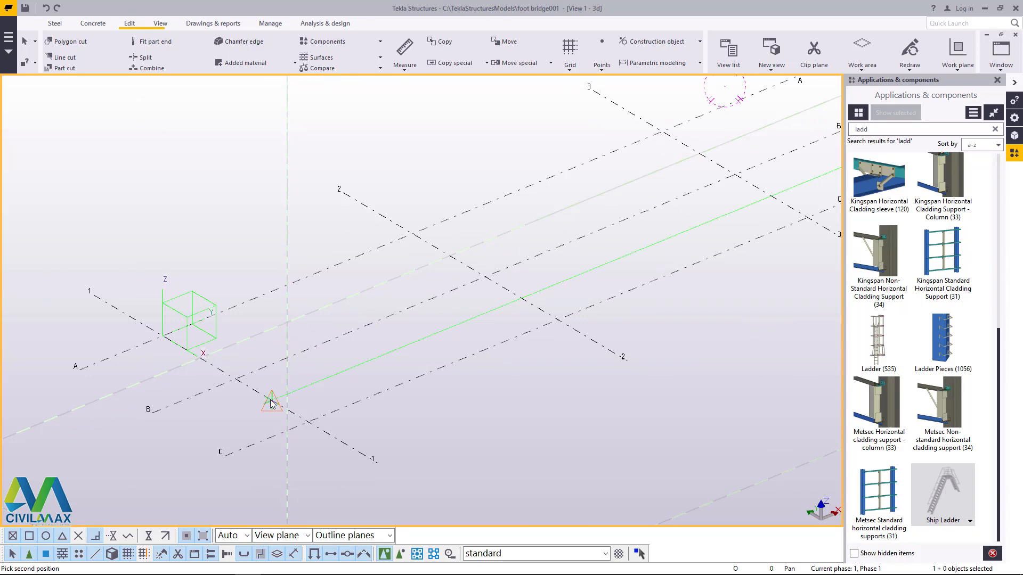
scroll(267, 434, down, 6)
scroll(464, 280, up, 3)
scroll(372, 326, up, 6)
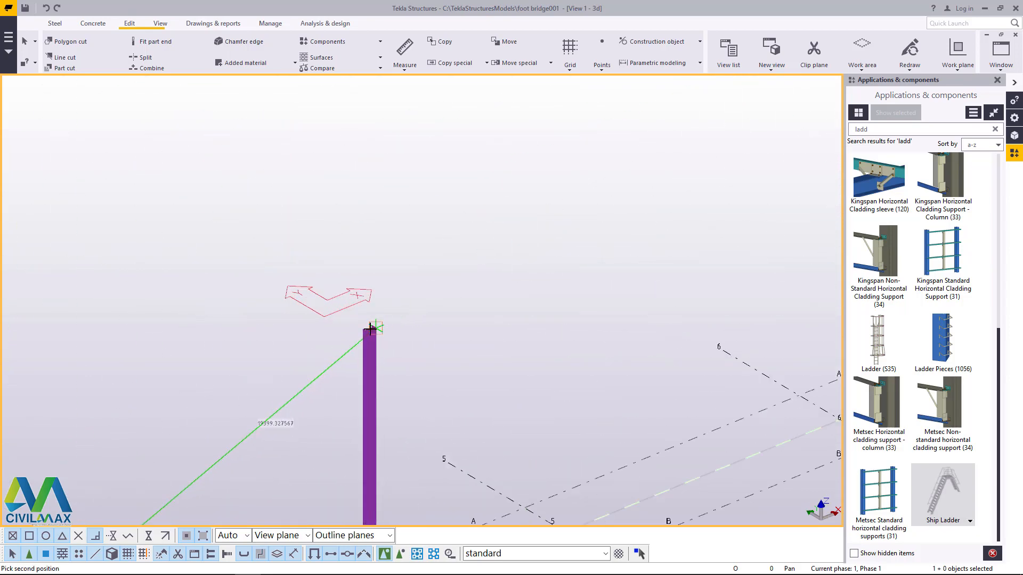
scroll(372, 322, up, 3)
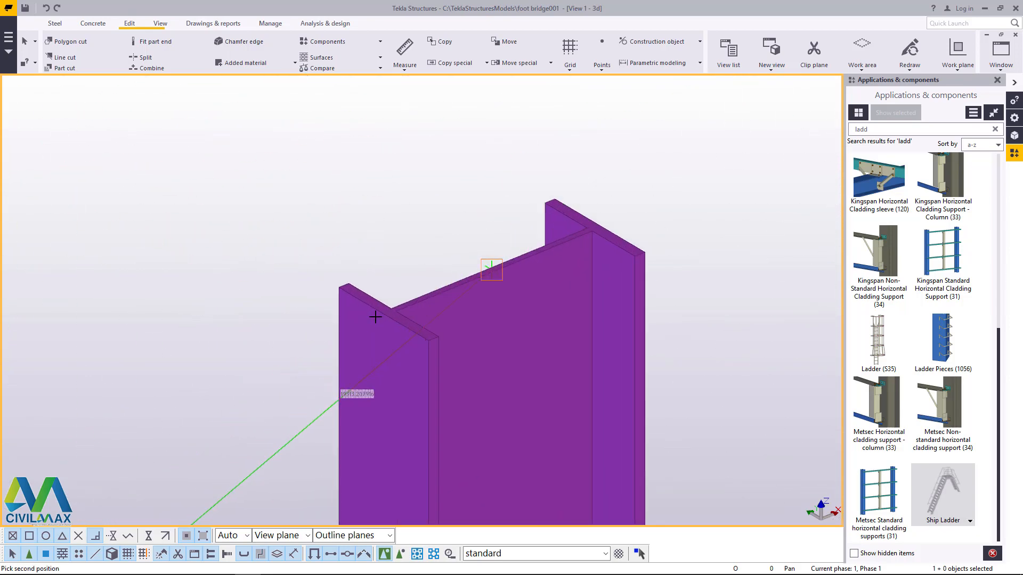
click(384, 313)
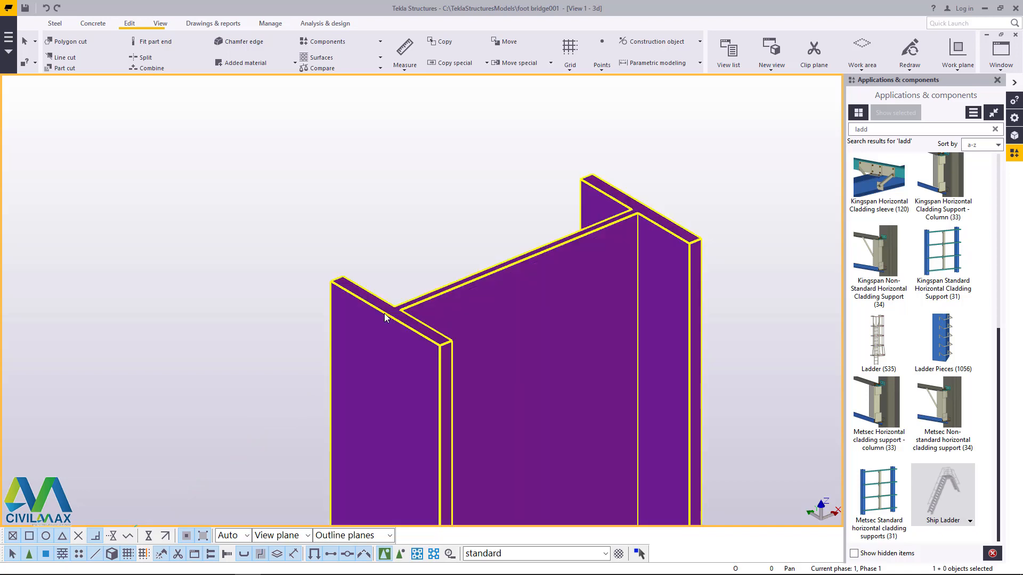
scroll(472, 286, down, 8)
scroll(491, 306, down, 10)
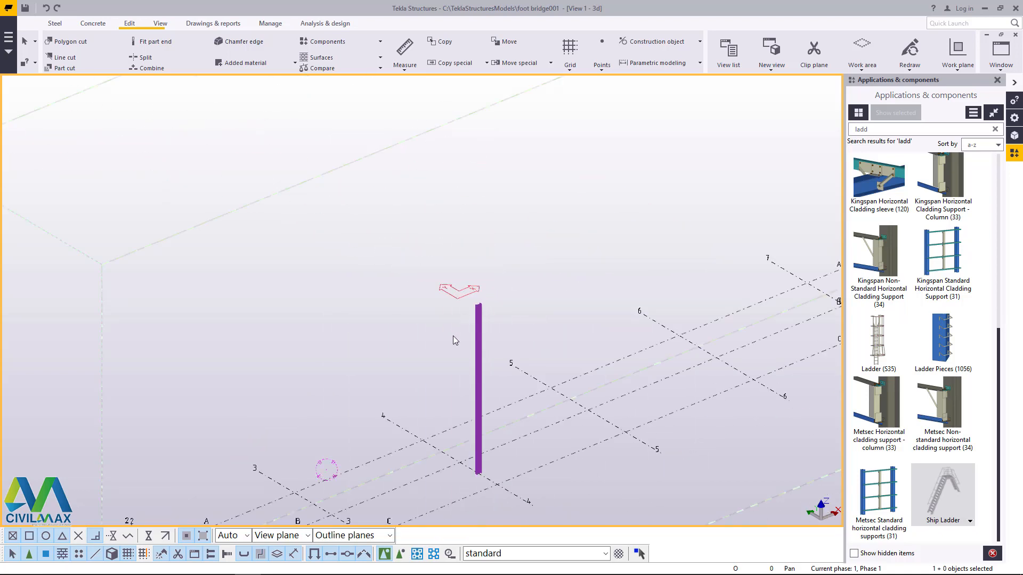
Step: Place the ship ladder from the midpoint between B and C on grid line 1 to the midpoint of the column's top flange edge
click(942, 495)
scroll(402, 389, up, 6)
scroll(354, 409, up, 3)
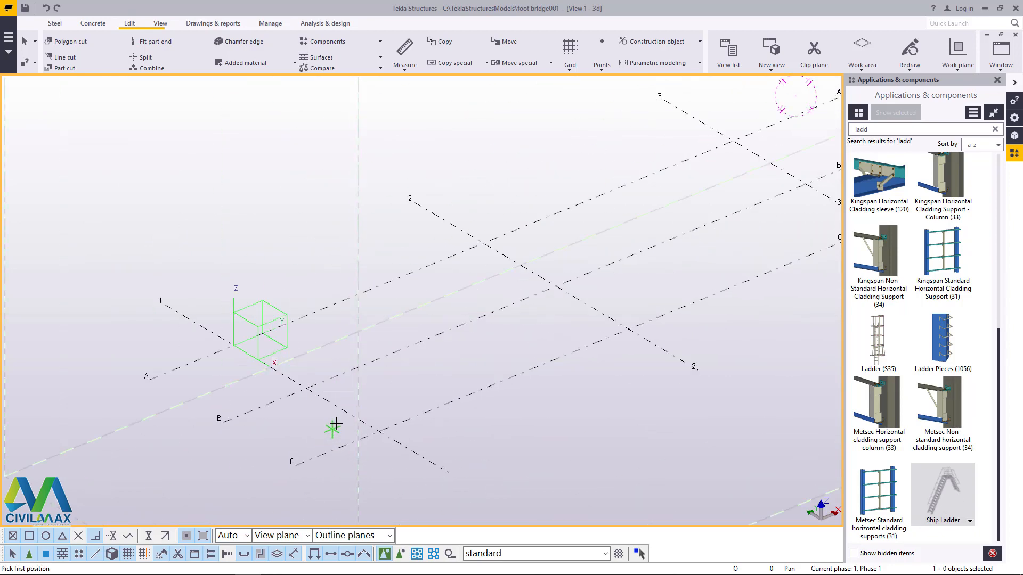
click(344, 410)
scroll(353, 423, down, 5)
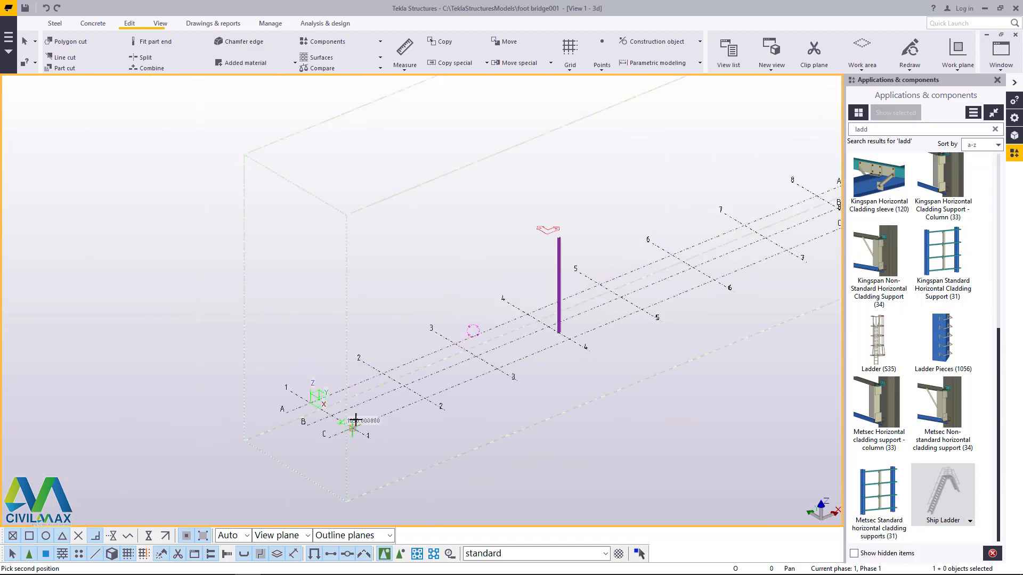
scroll(489, 305, up, 5)
scroll(488, 304, up, 6)
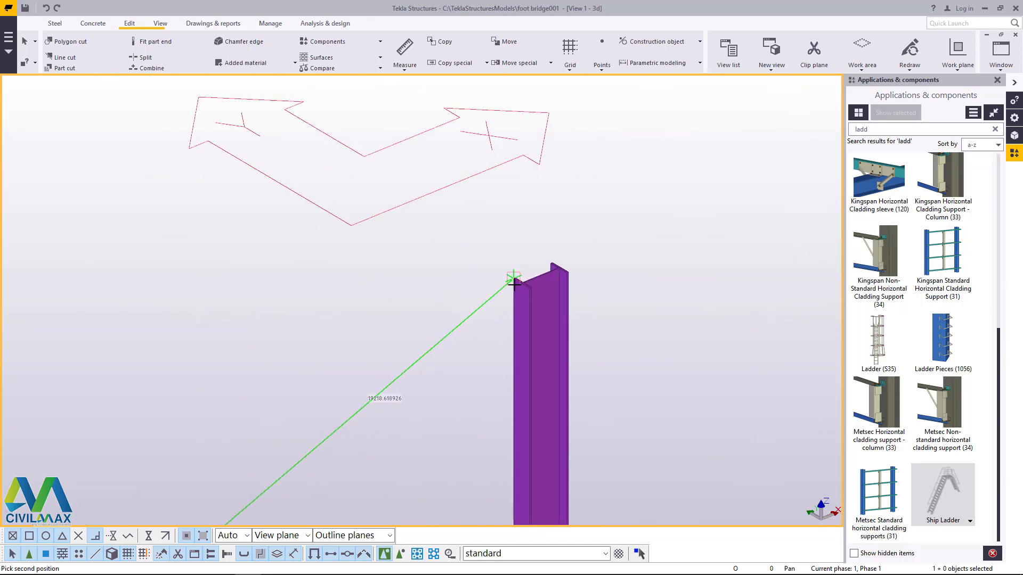
scroll(521, 275, up, 4)
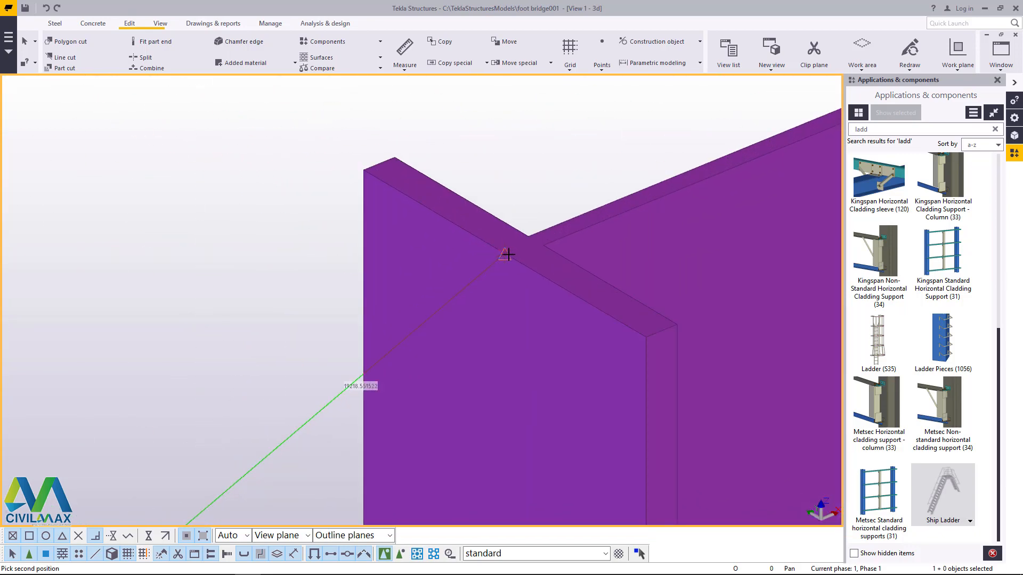
click(504, 255)
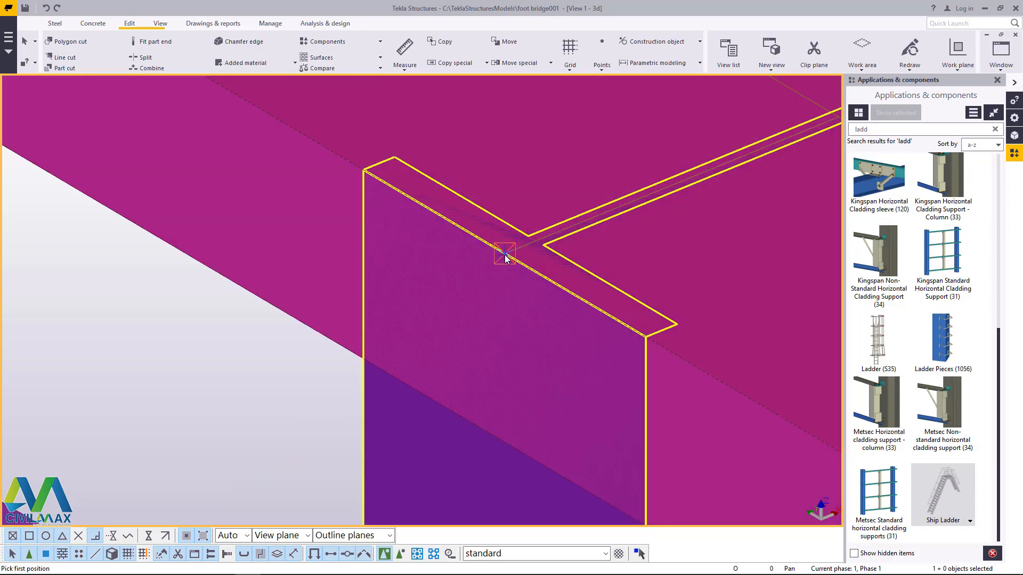
scroll(500, 275, down, 2)
right_click(498, 177)
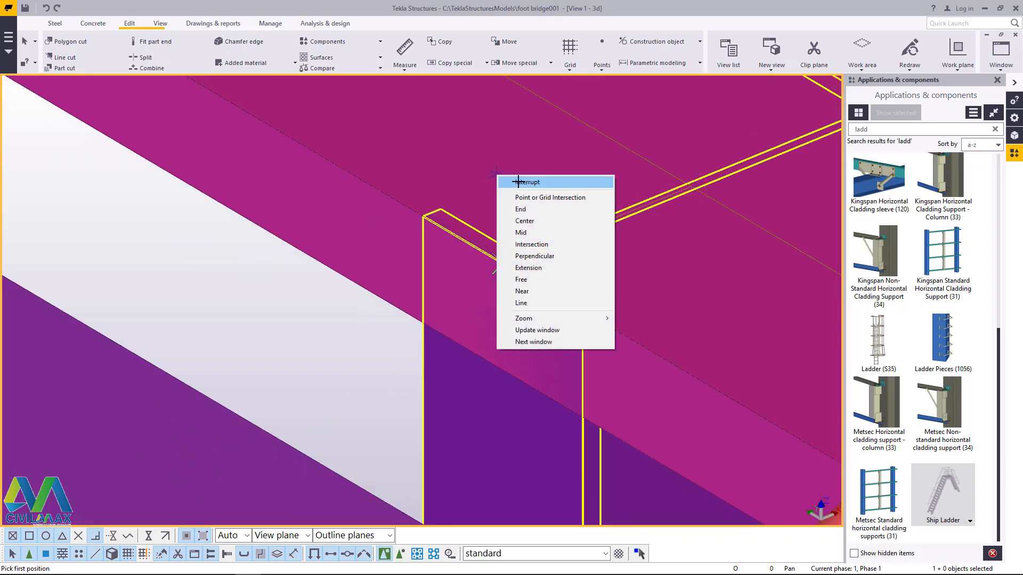
click(519, 182)
scroll(519, 218, down, 1)
scroll(520, 222, down, 8)
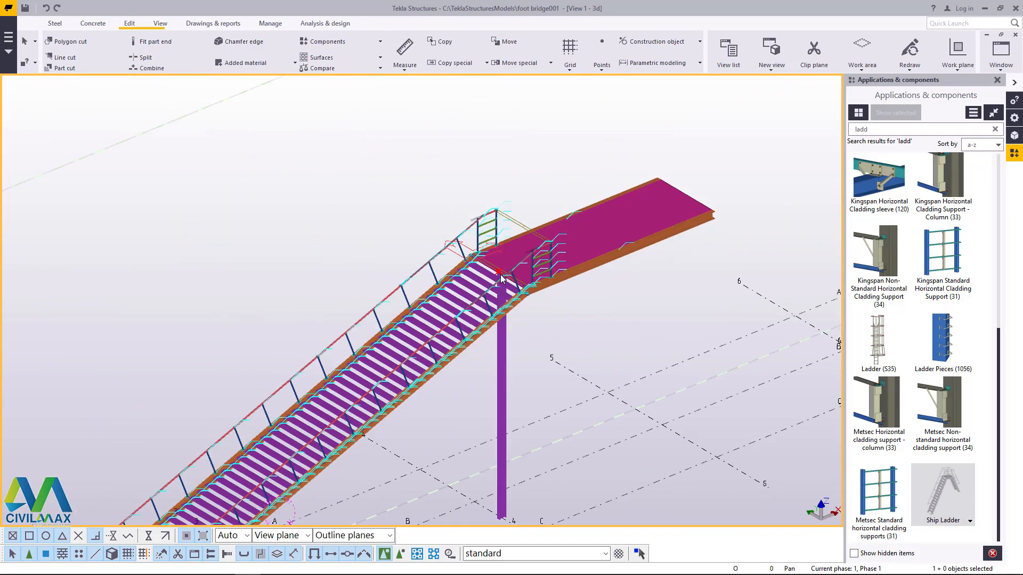
Step: Rotate the model to examine the ladder's platform and the column beneath it from a lower viewpoint
scroll(509, 275, up, 6)
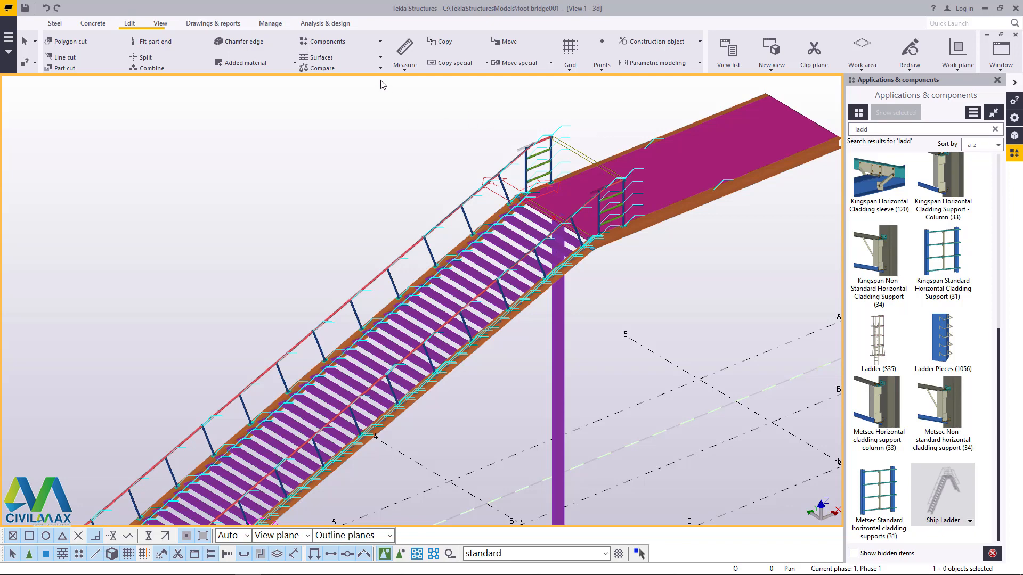
click(158, 25)
click(404, 57)
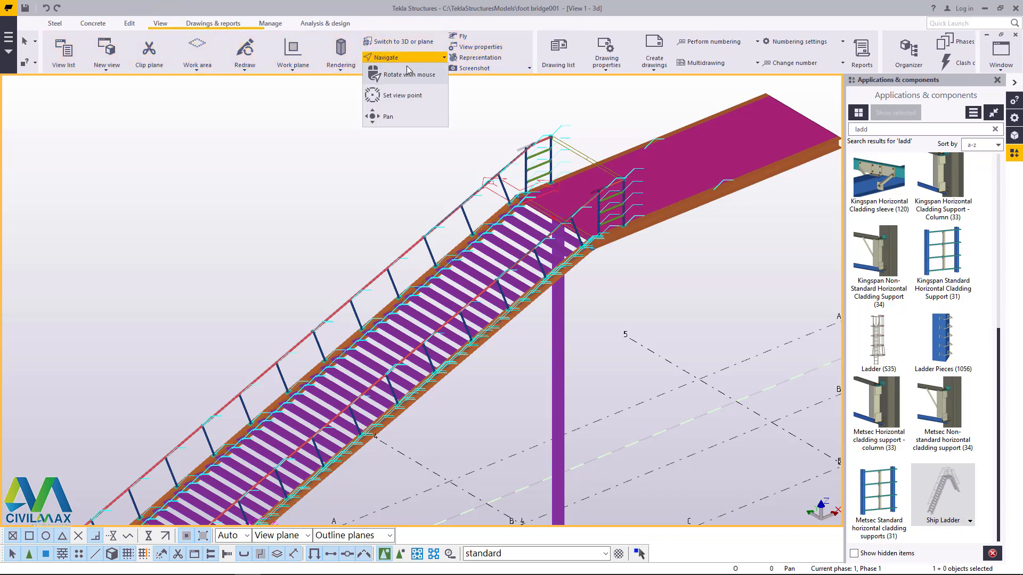
click(407, 74)
mouse_move(596, 220)
mouse_down()
mouse_move(440, 157)
mouse_move(442, 140)
mouse_move(538, 184)
mouse_move(593, 233)
mouse_up()
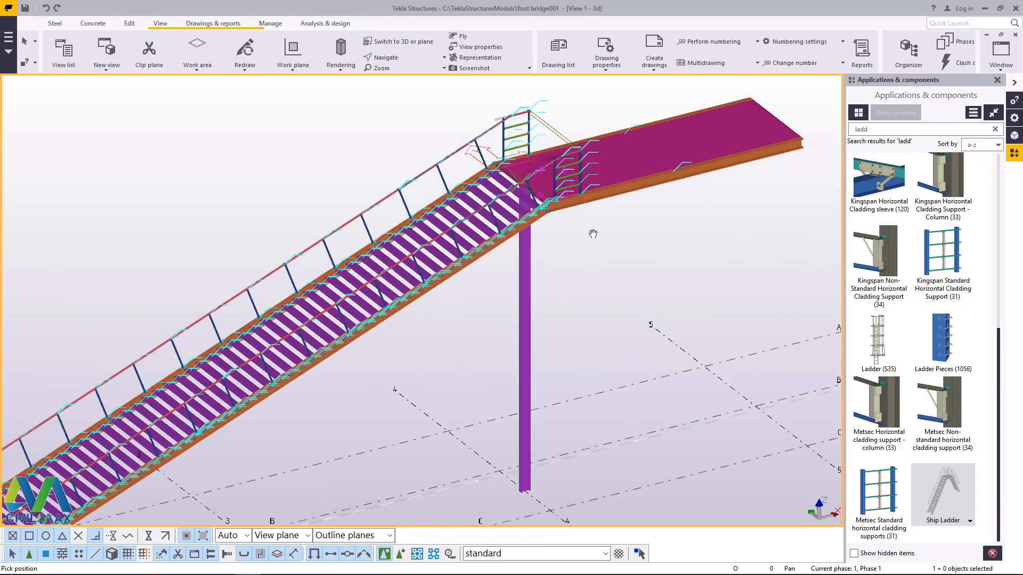
scroll(592, 233, up, 2)
right_click(568, 235)
click(580, 242)
Step: Move the column 1050 mm along grid line 4, from the midpoint between B and C to grid line C
click(504, 271)
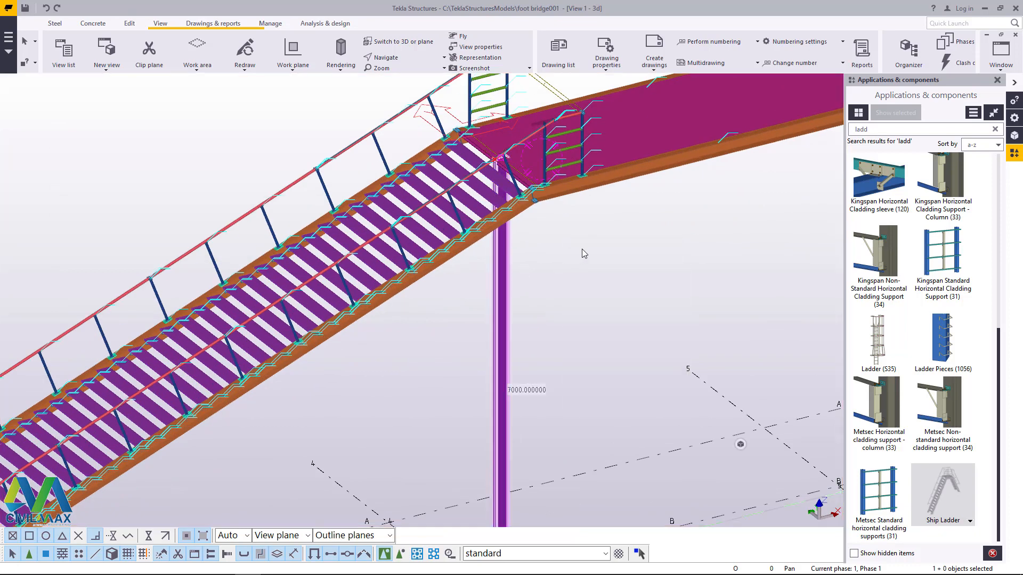
right_click(582, 241)
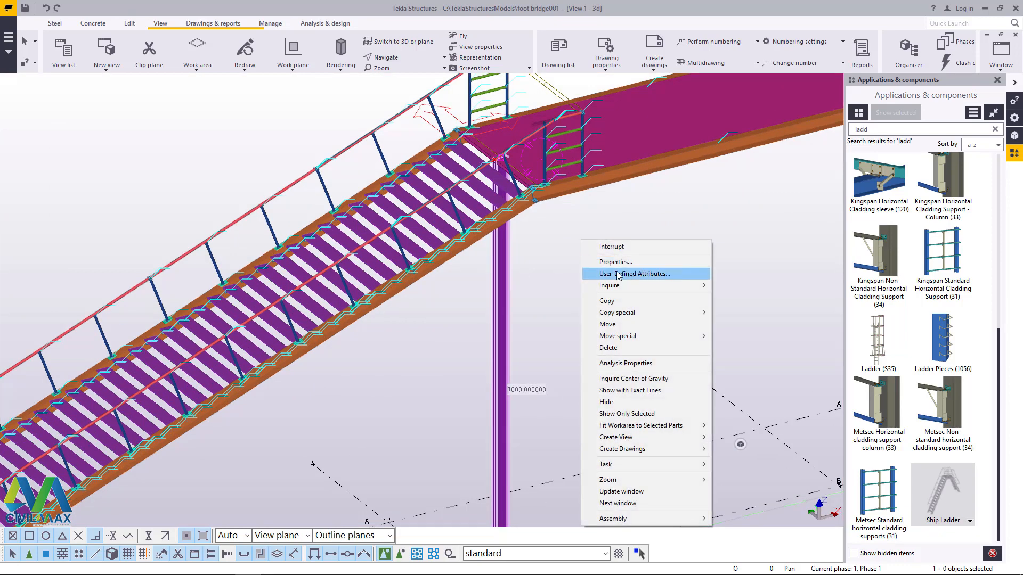
click(610, 324)
scroll(575, 267, down, 3)
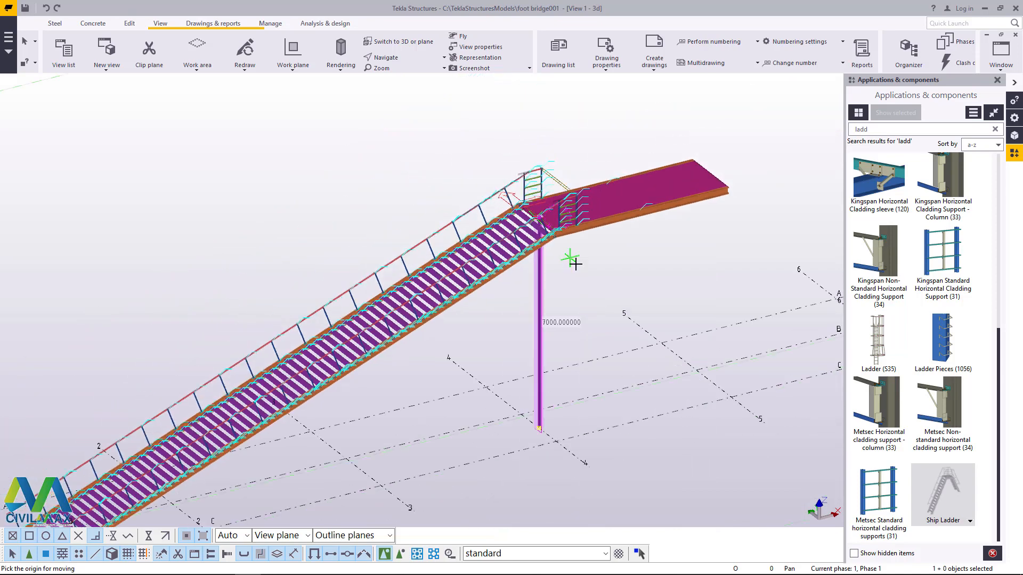
scroll(520, 417, up, 6)
scroll(511, 413, up, 3)
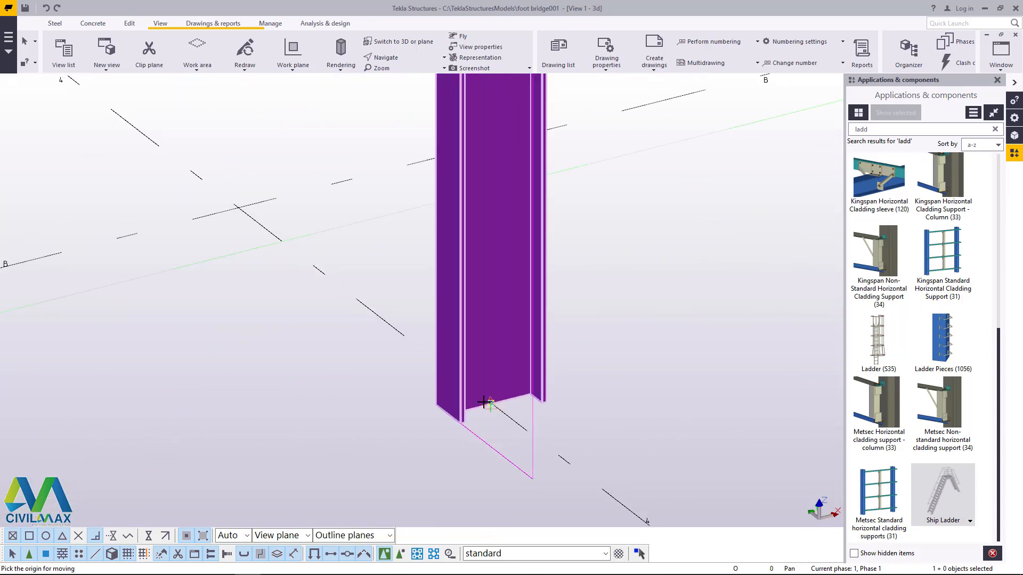
click(488, 400)
scroll(487, 372, down, 3)
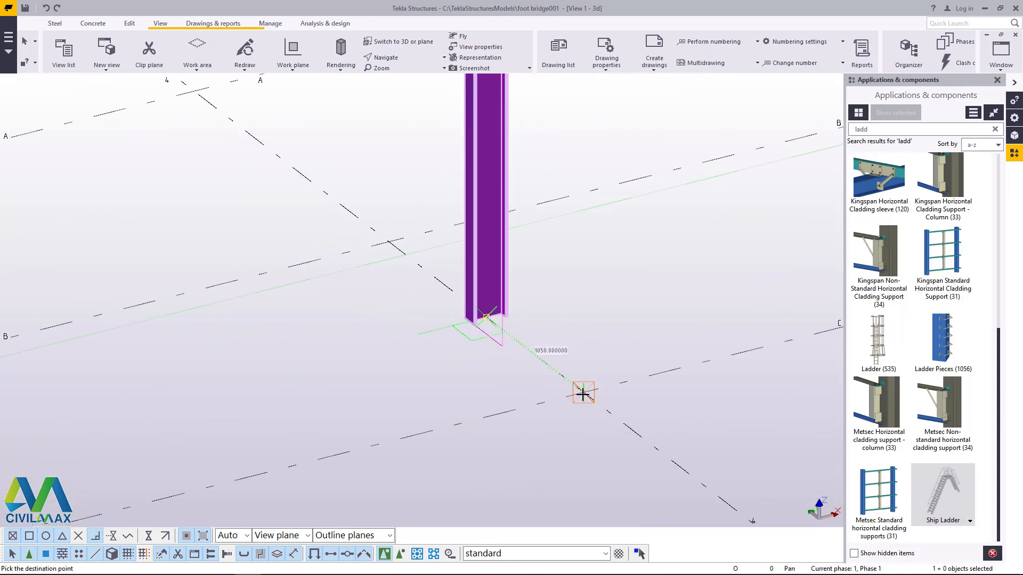
click(583, 393)
right_click(461, 197)
click(491, 205)
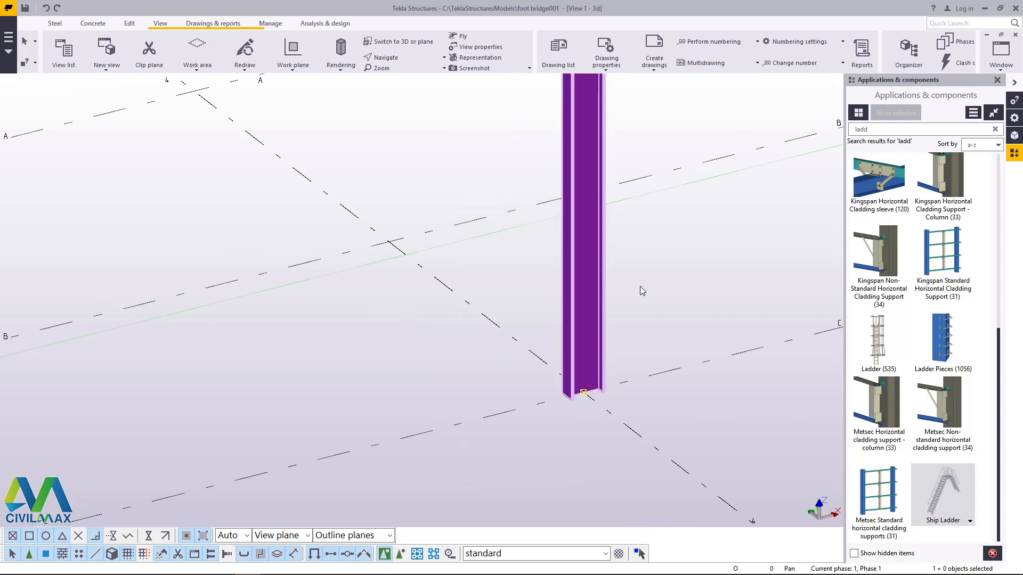
Step: Copy the column from the intersection of grid lines C and 4 to the intersection of grid lines B and 4
right_click(664, 252)
click(699, 314)
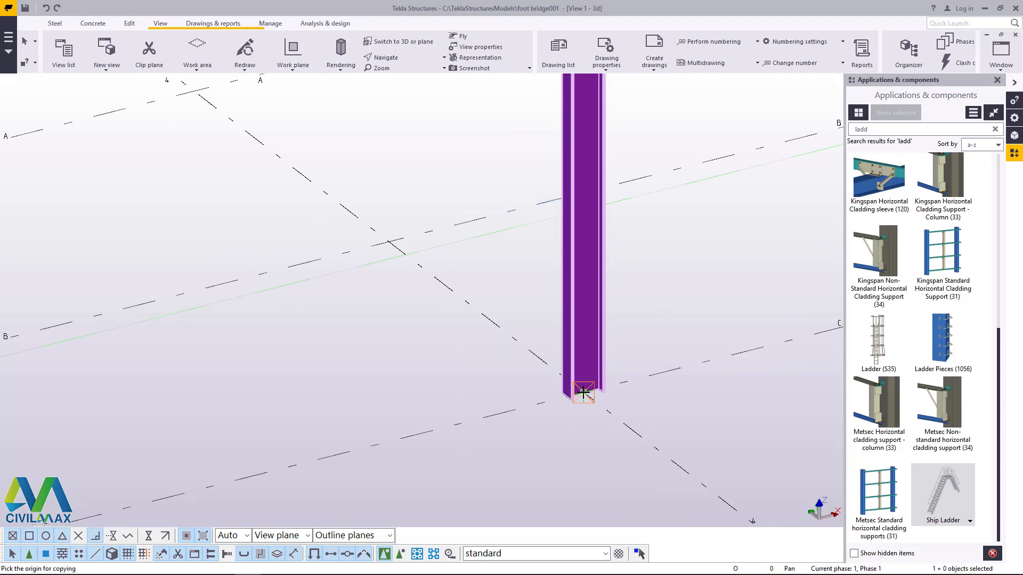
click(583, 392)
click(390, 239)
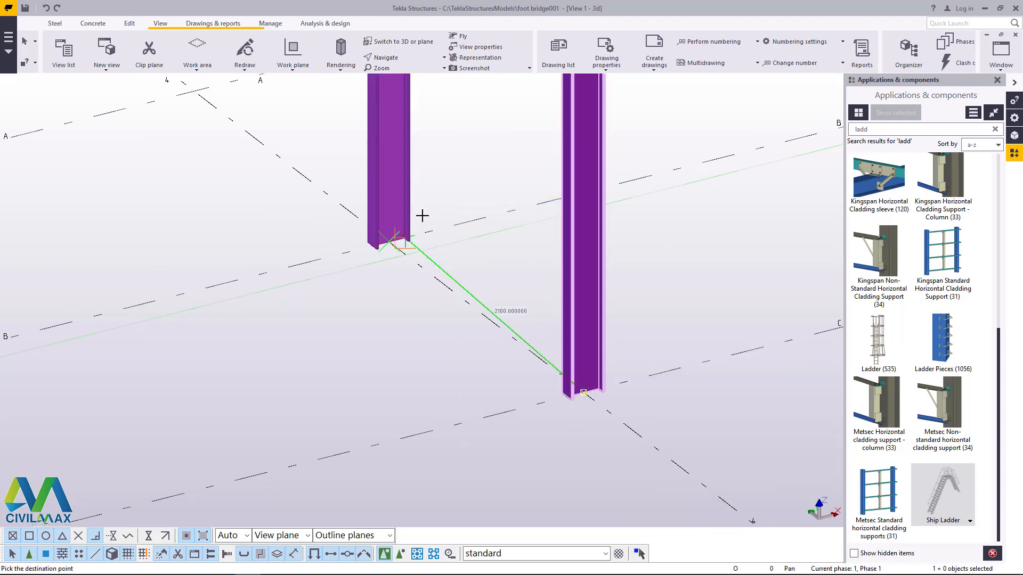
right_click(459, 165)
click(492, 171)
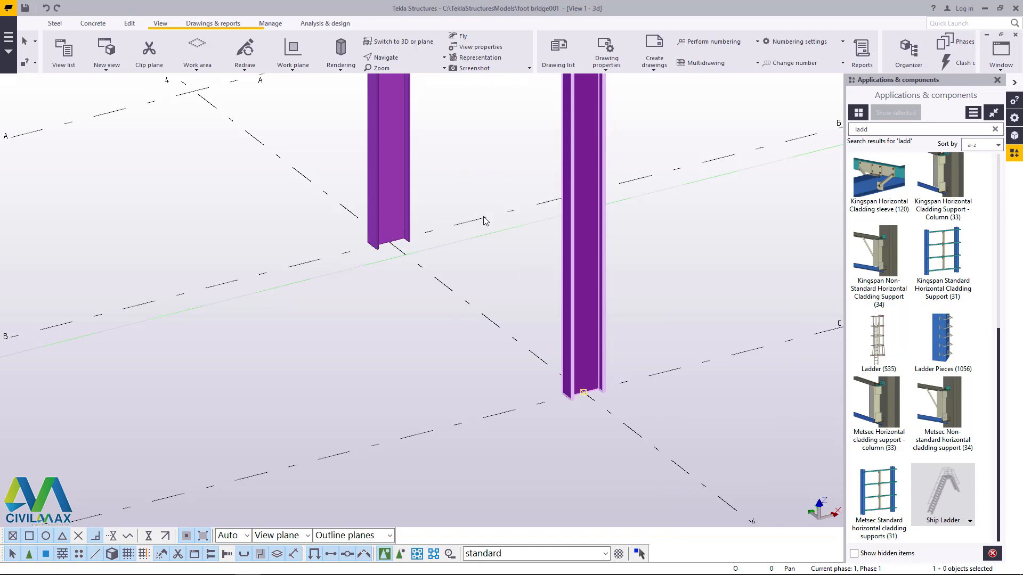
Step: Set up a linear copy of both columns on grid line 4 with dX -3000 and 4 copies
scroll(533, 176, down, 9)
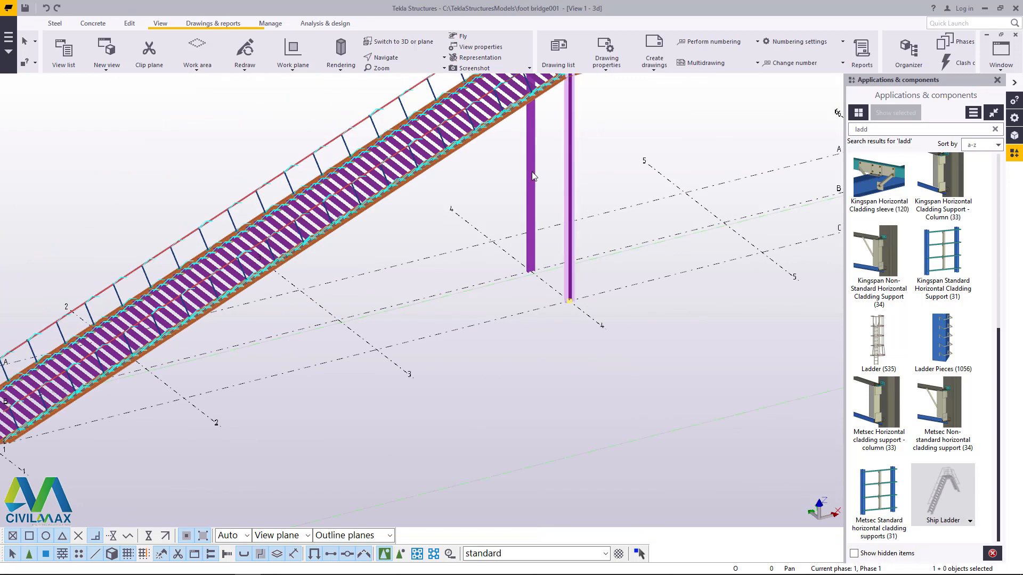
ctrl+click(531, 176)
right_click(621, 119)
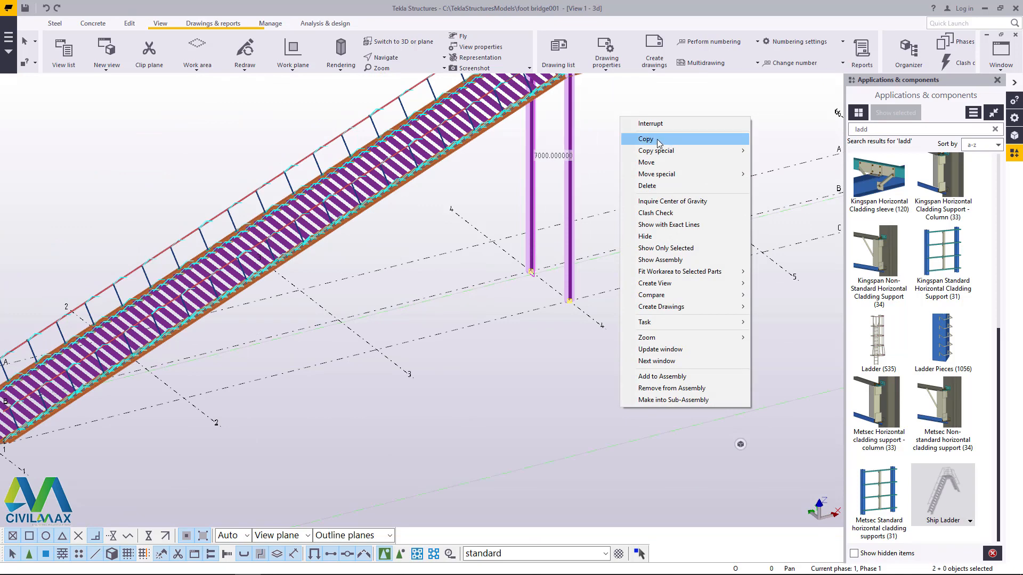
mouse_move(665, 154)
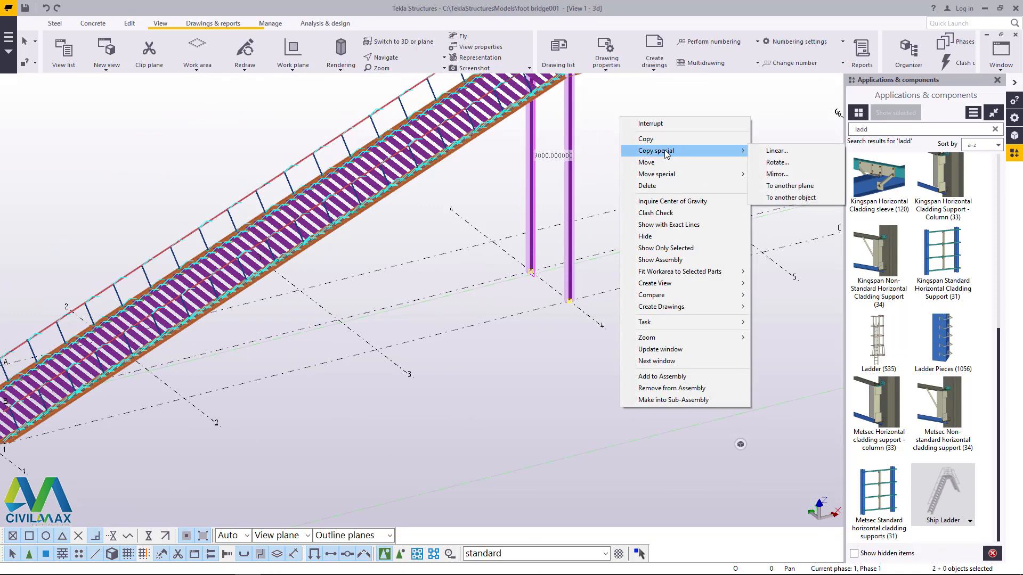
click(774, 152)
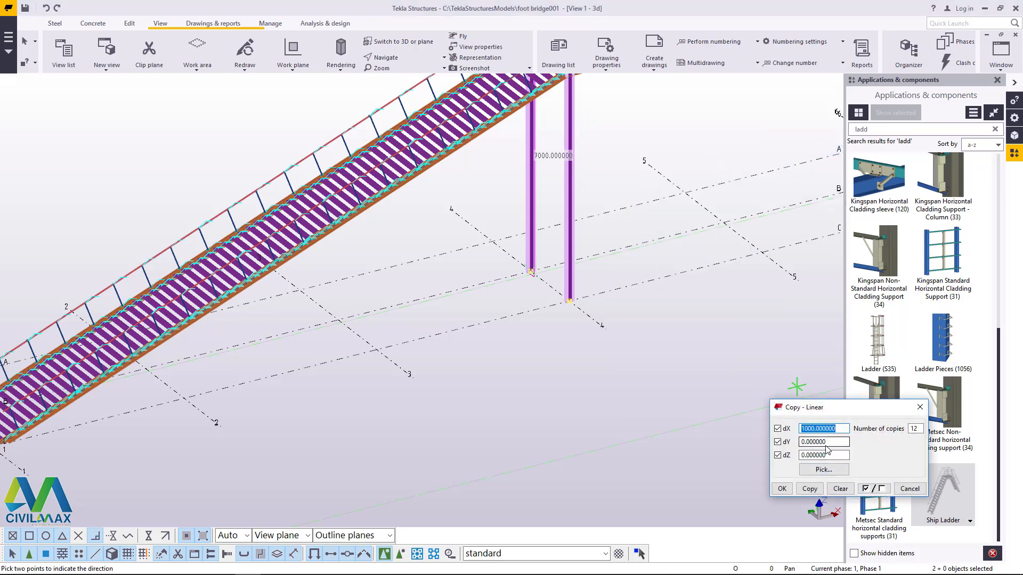
scroll(488, 398, down, 2)
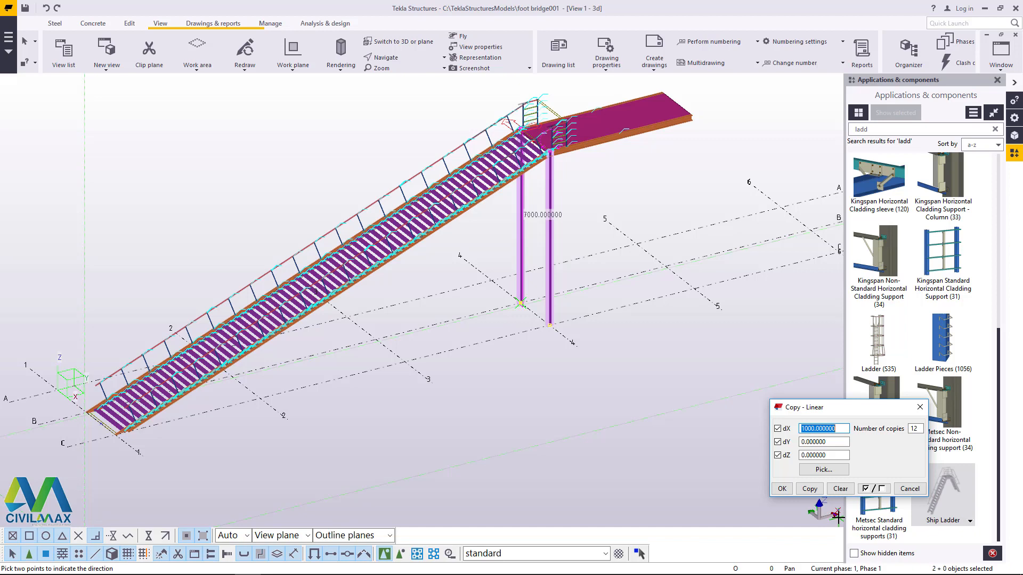
drag(852, 407, 673, 340)
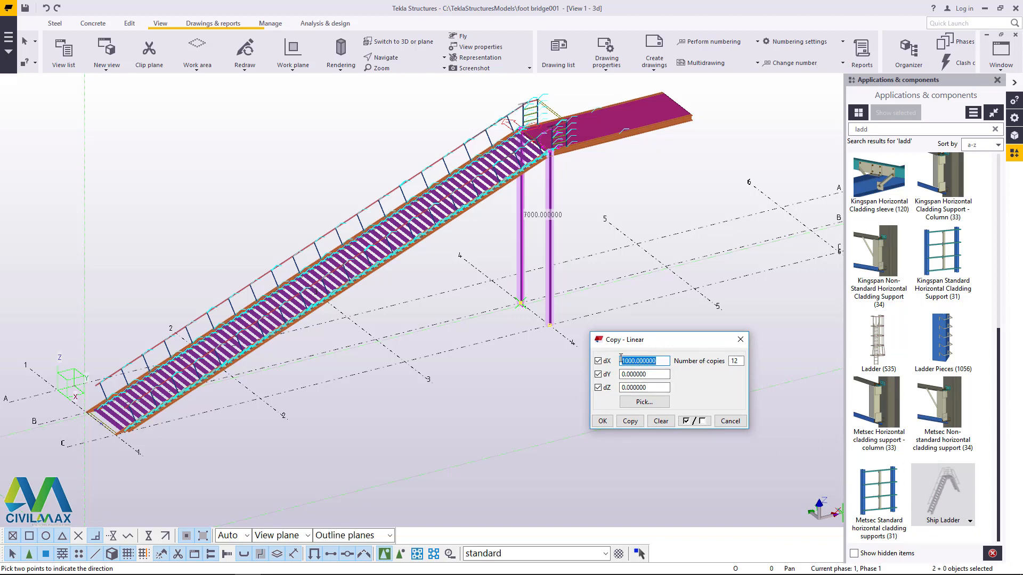
key(BackSpace)
double_click(729, 361)
Step: Try the linear copy of the two columns without expanding the work area, and undo it
click(630, 422)
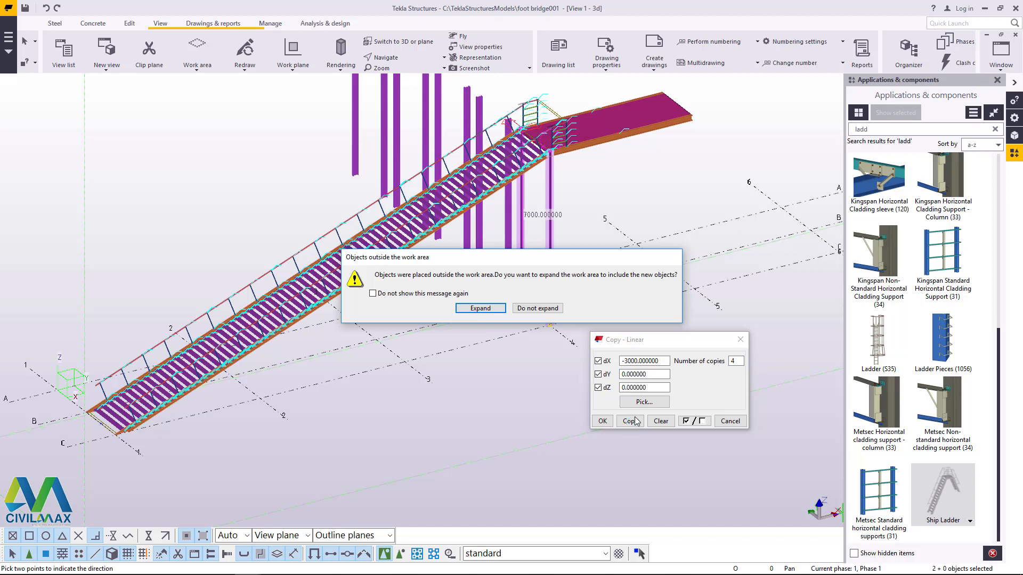
click(537, 308)
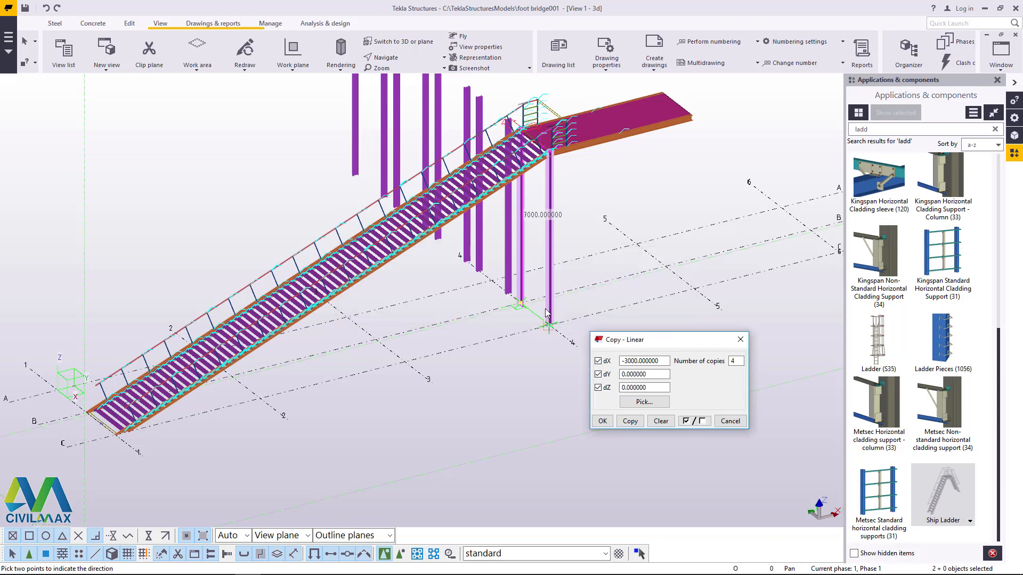
click(46, 8)
right_click(676, 195)
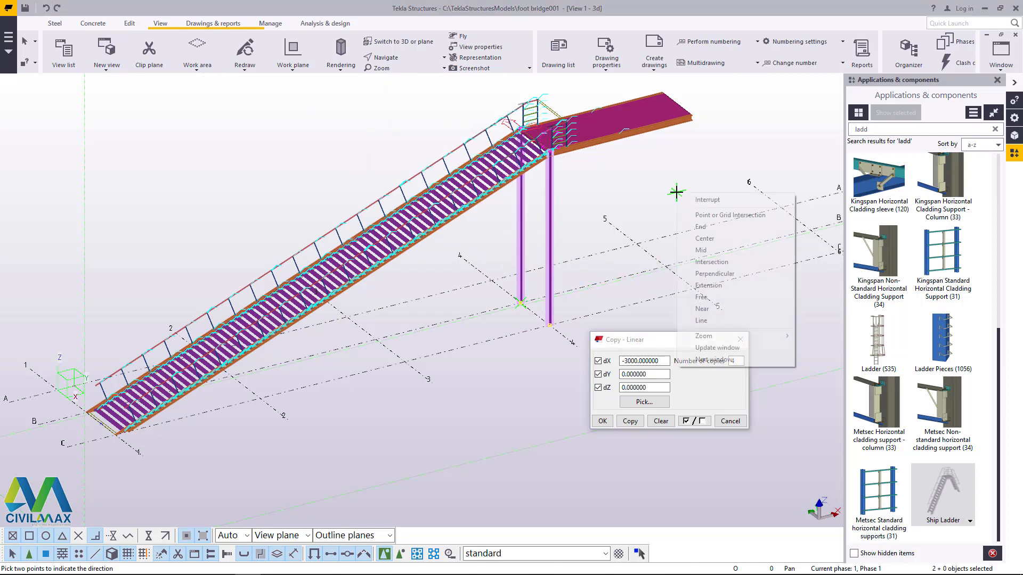
click(688, 198)
Step: Set the work plane at the intersection of grid lines A and 4 and close the linear copy dialog
scroll(574, 141, up, 10)
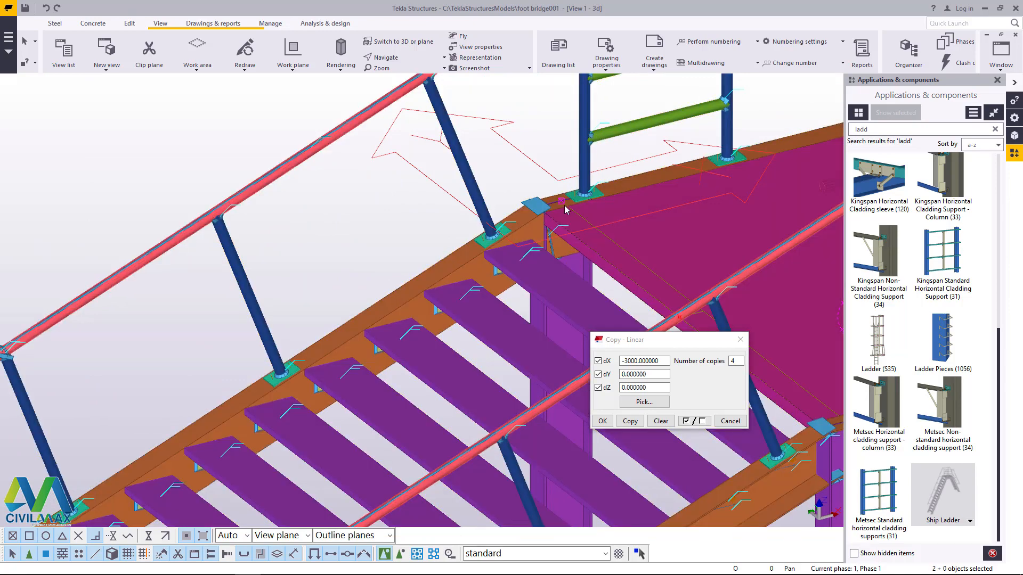
scroll(565, 209, down, 10)
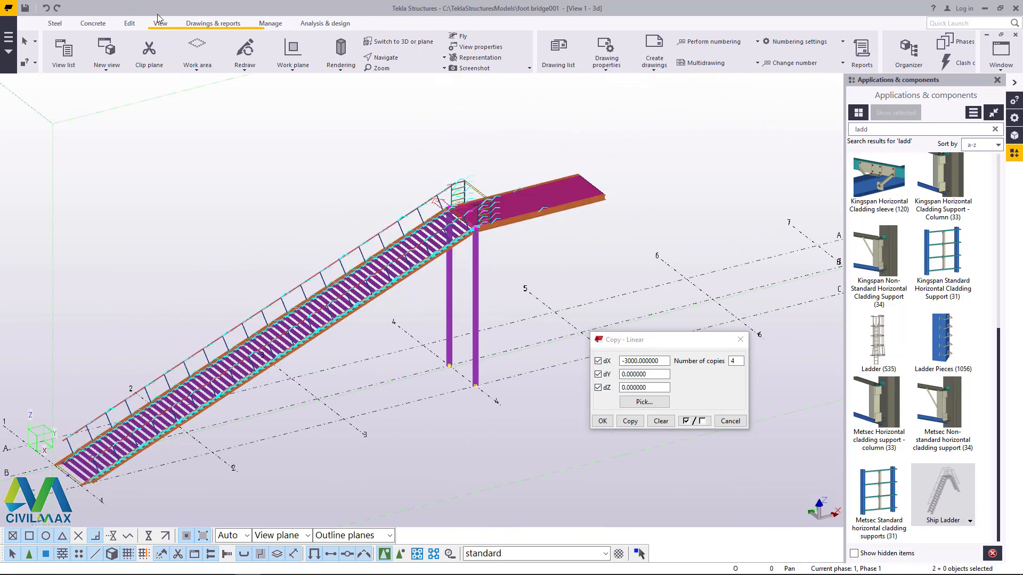
click(293, 67)
click(298, 89)
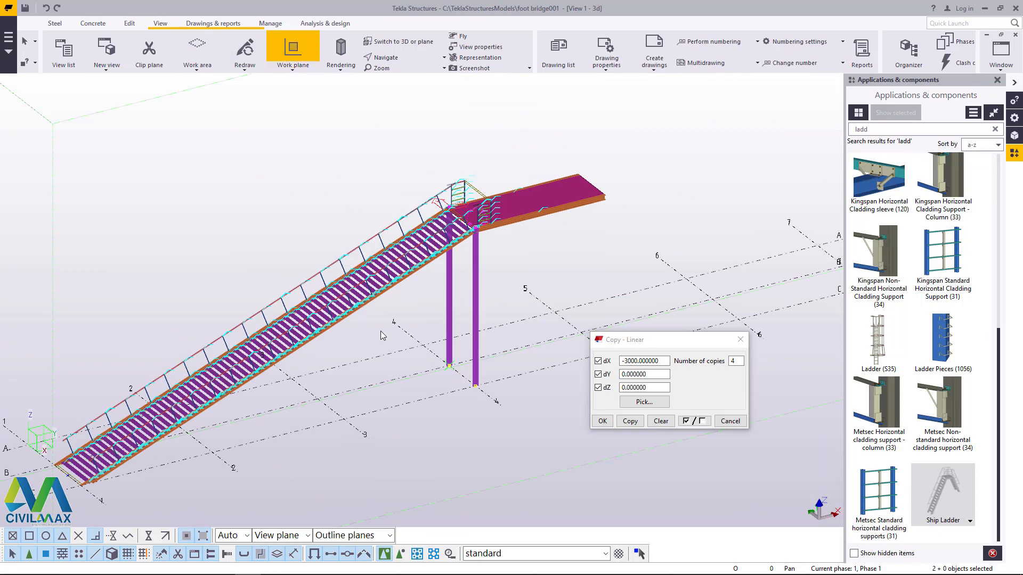
scroll(343, 424, up, 3)
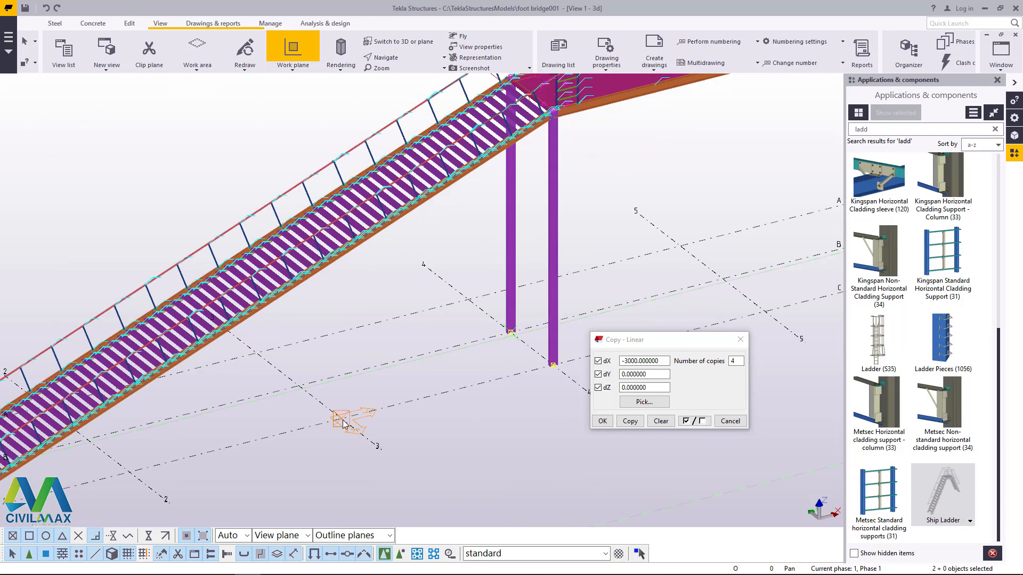
scroll(344, 425, up, 2)
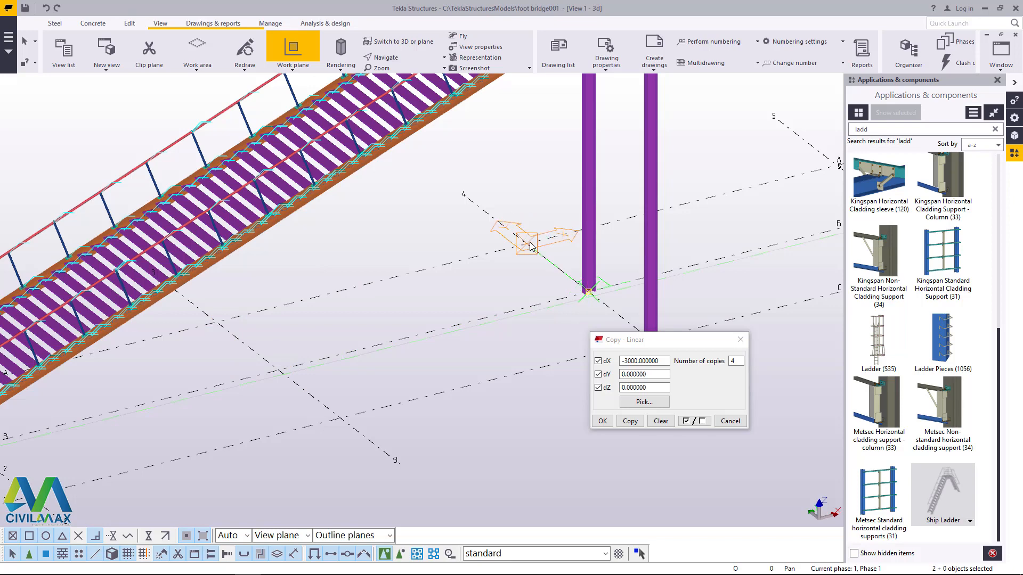
right_click(536, 183)
click(564, 192)
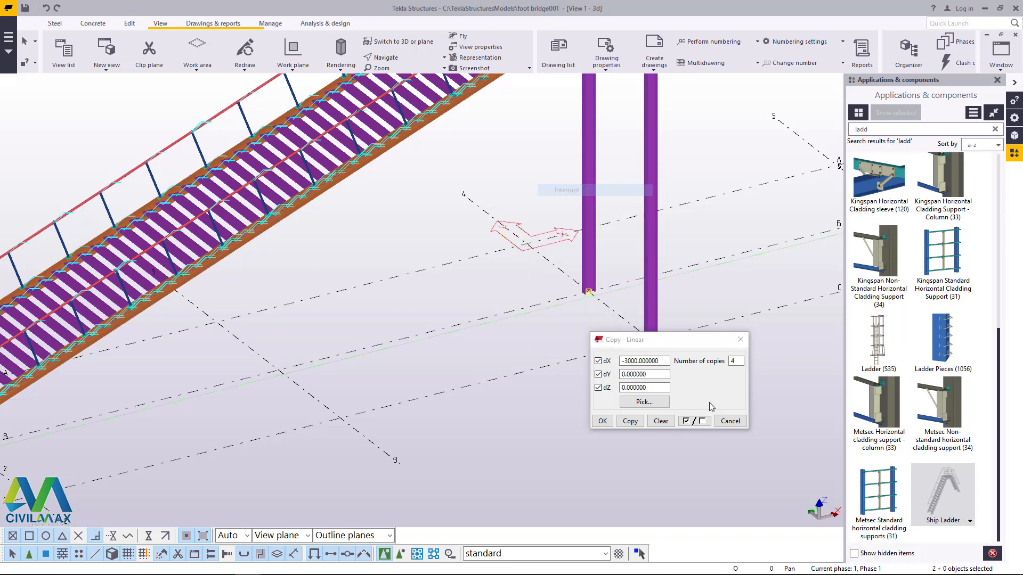
click(740, 340)
Step: Copy both columns on grid line 4 linearly beneath the ladder, with dX -3000 and 4 copies
scroll(524, 387, down, 3)
click(576, 364)
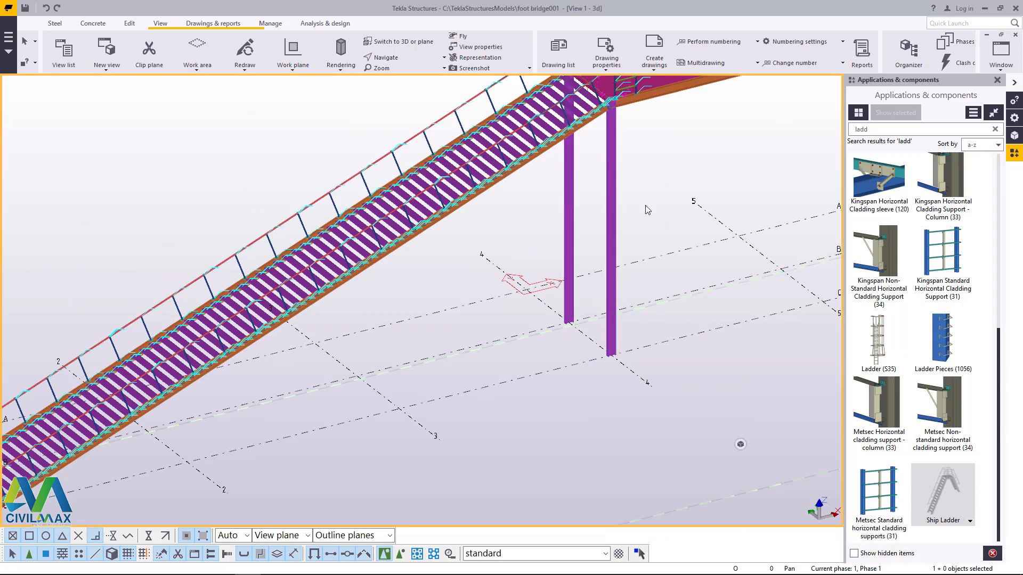
click(572, 196)
ctrl+click(571, 195)
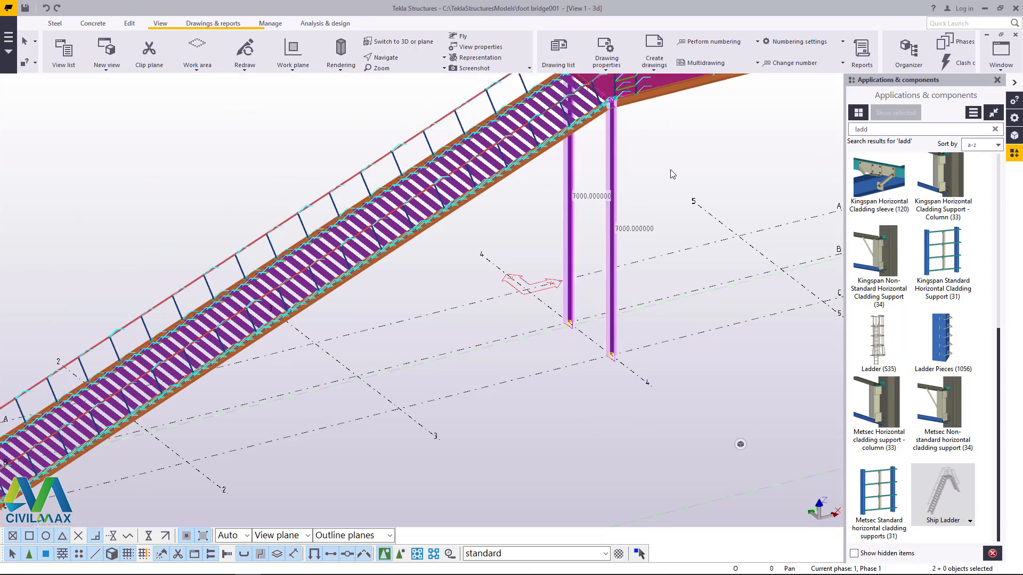
right_click(670, 171)
mouse_move(708, 200)
click(825, 200)
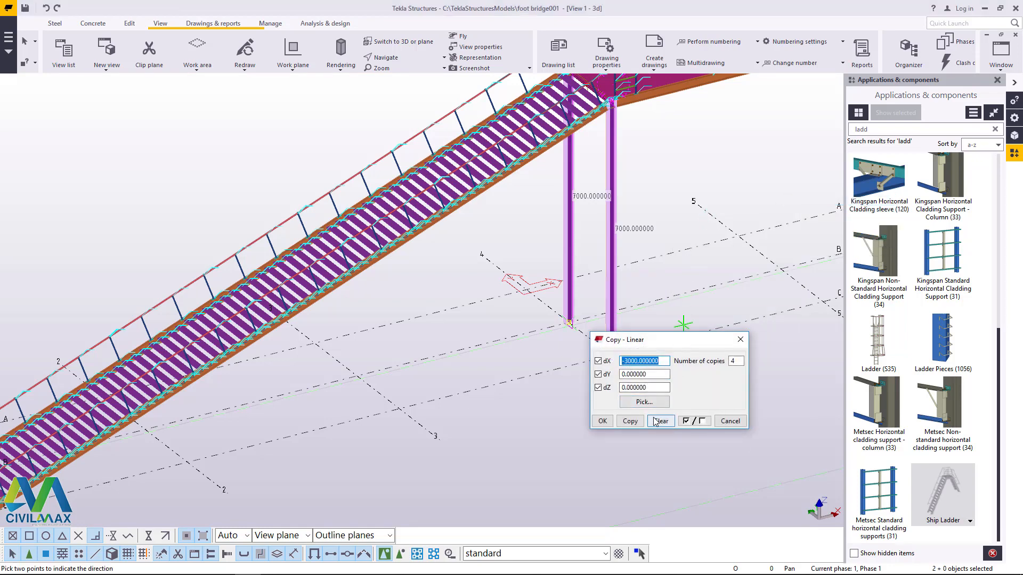
click(628, 422)
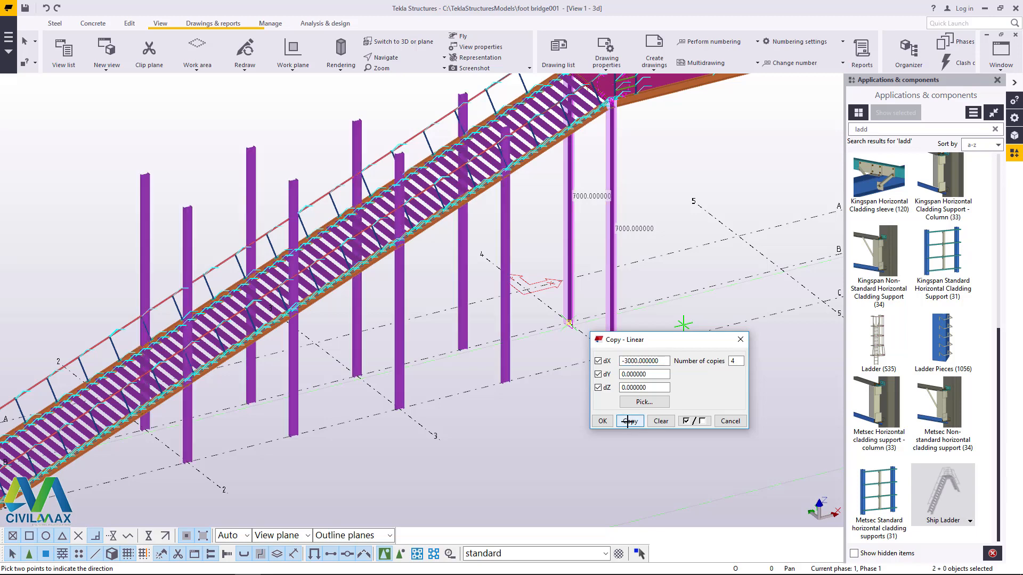
click(603, 421)
right_click(669, 183)
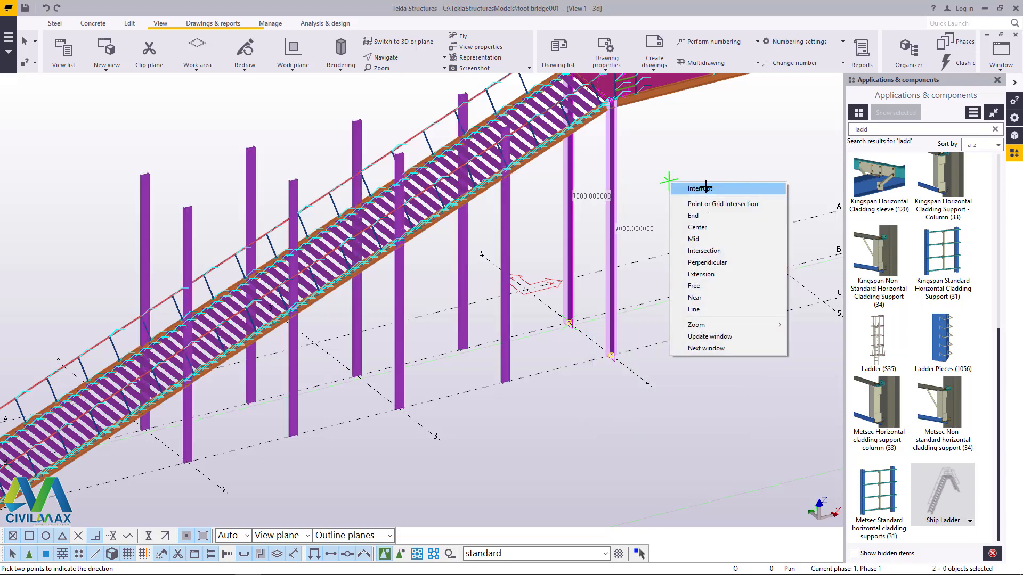
click(706, 187)
scroll(572, 346, down, 5)
click(661, 249)
Step: Select the two columns on grid line 2 and open their column properties
scroll(447, 321, up, 2)
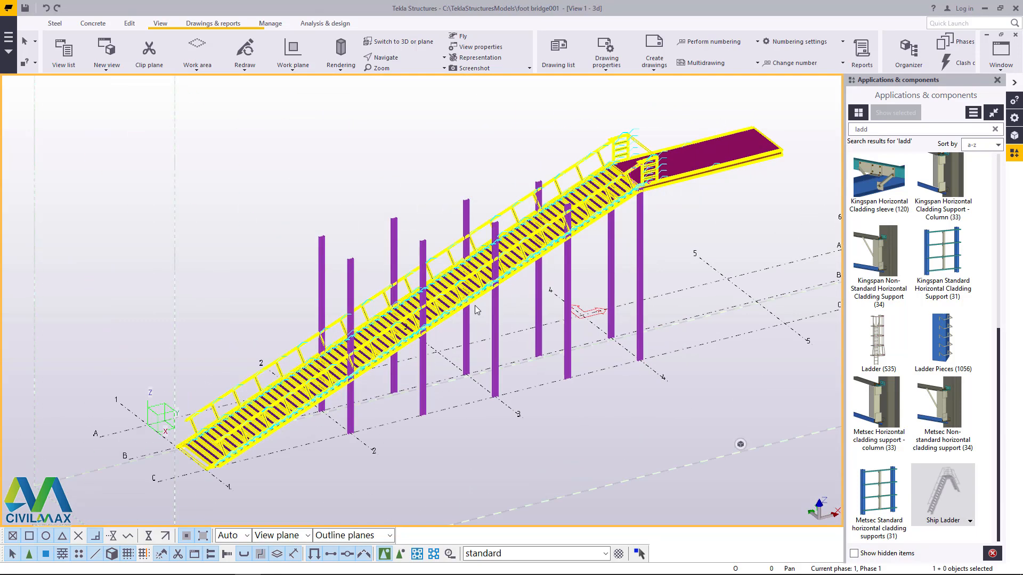
scroll(474, 306, up, 1)
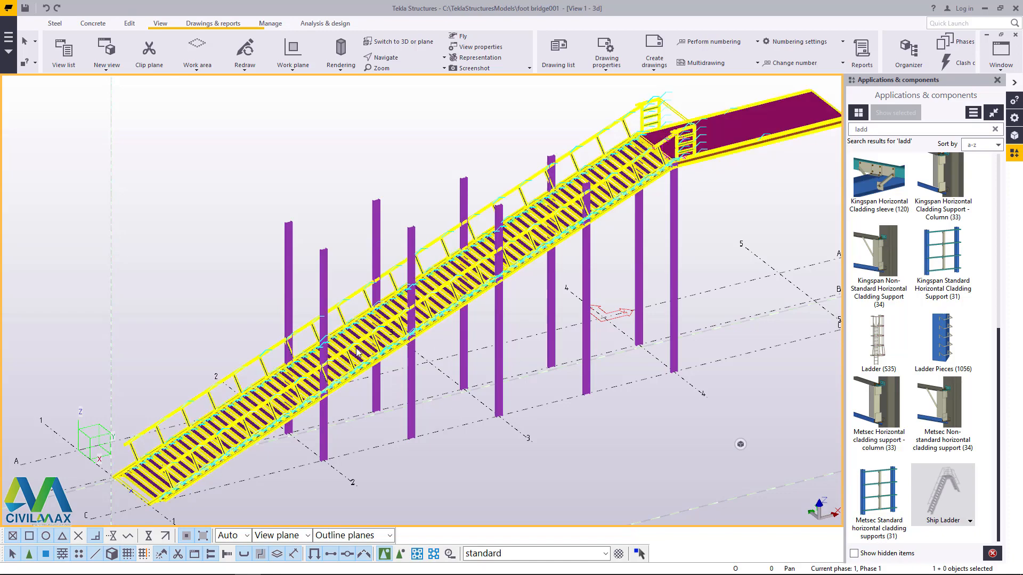
scroll(237, 405, down, 3)
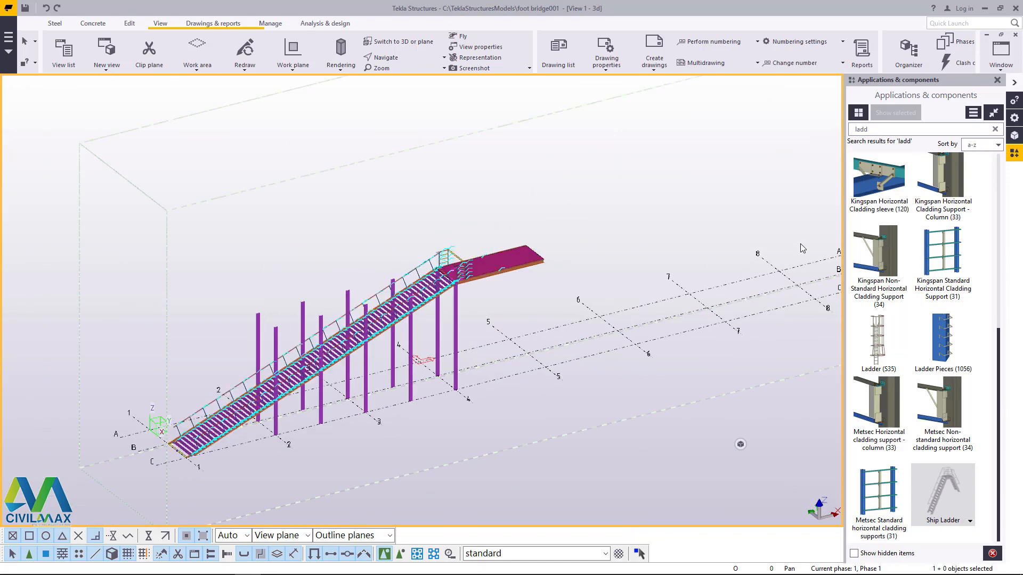
scroll(306, 423, up, 5)
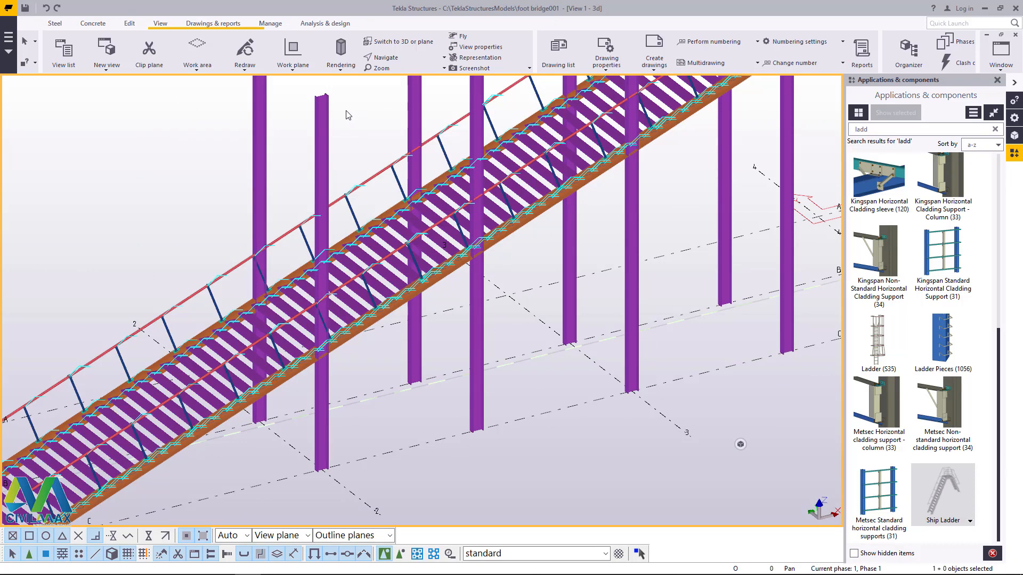
click(323, 131)
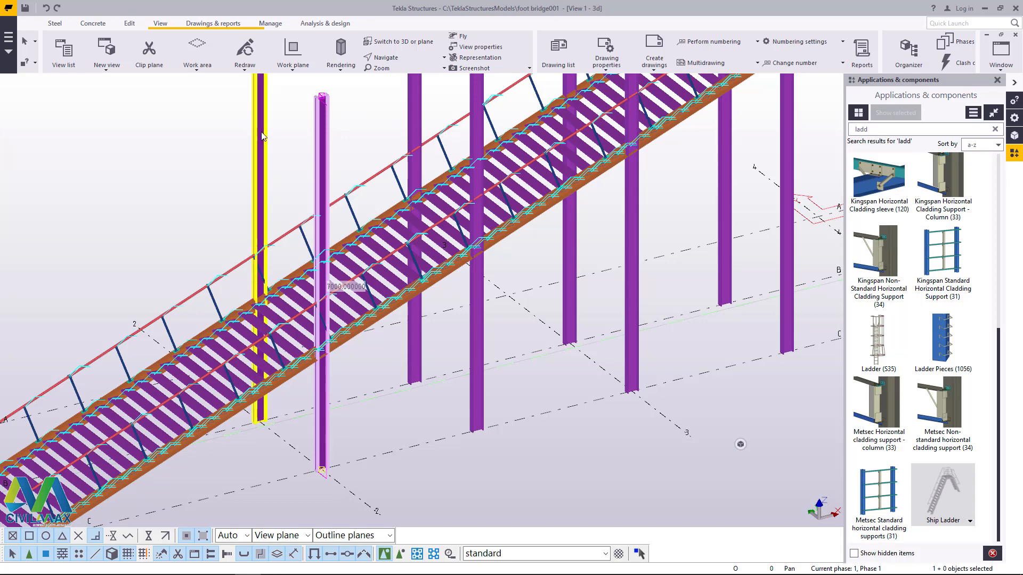
ctrl+click(259, 224)
click(347, 111)
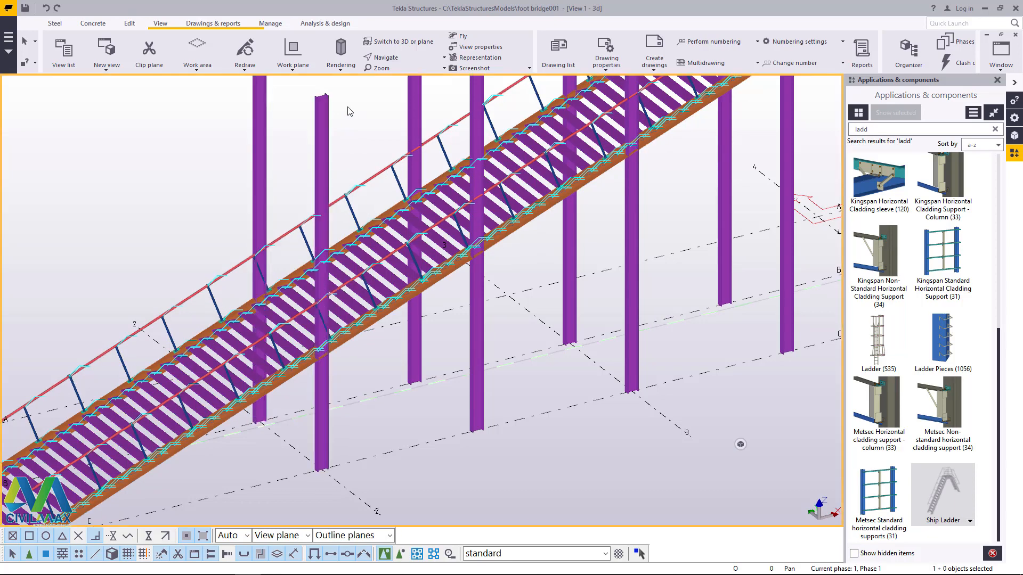
click(323, 152)
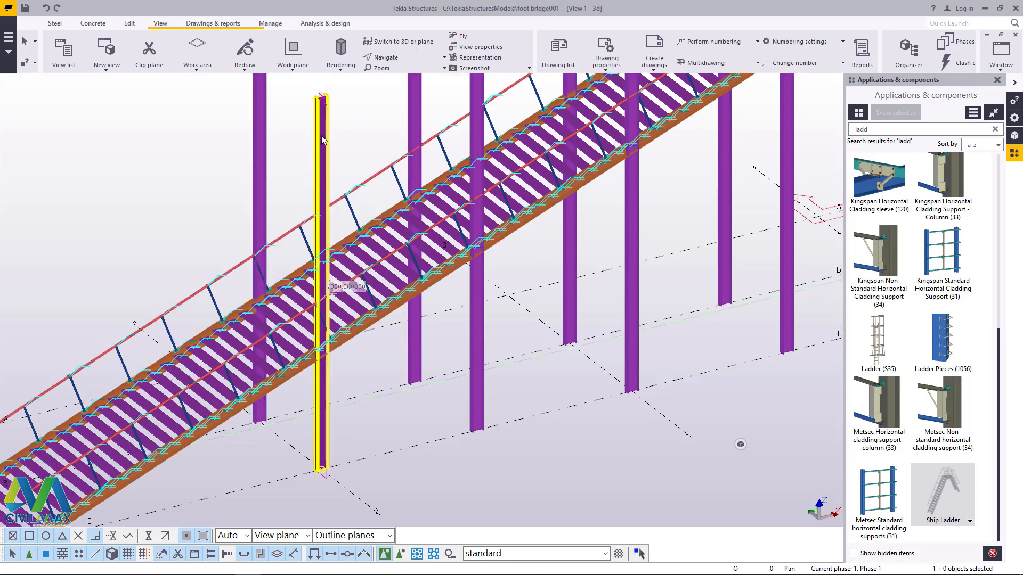
ctrl+double_click(260, 140)
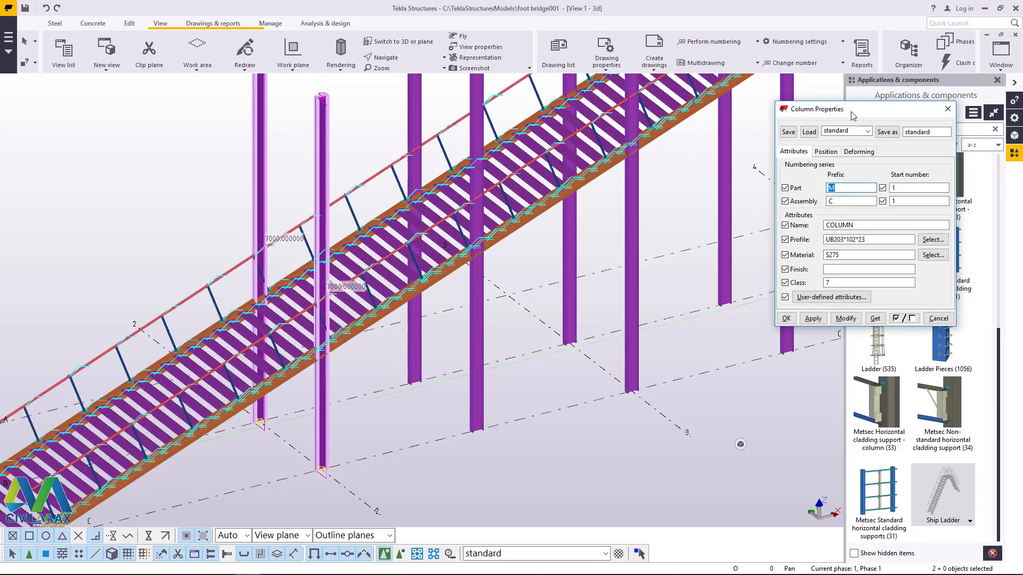
Step: Set the top level of the two columns on grid line 2 to 2300 and deselect them
drag(851, 113, 625, 159)
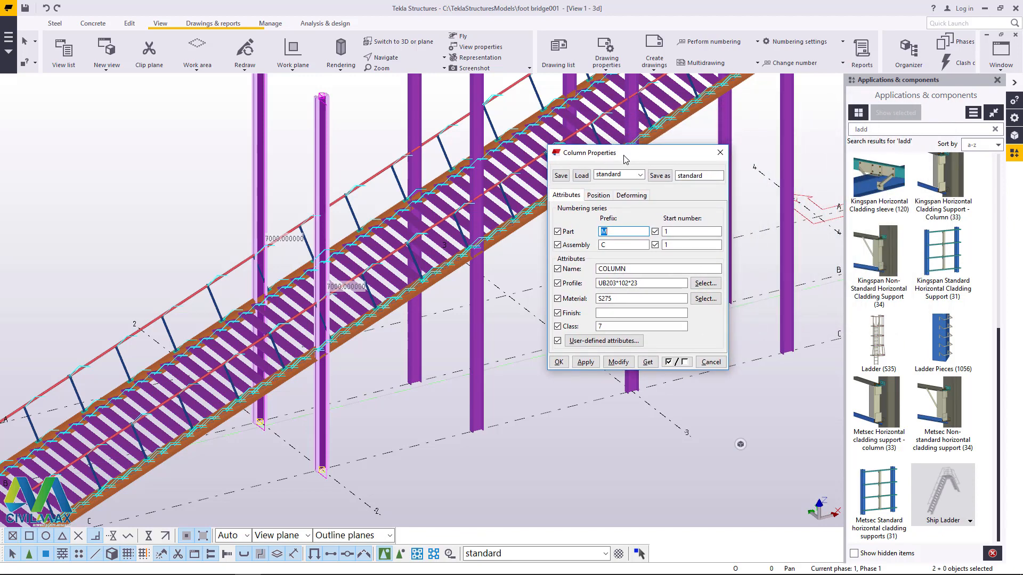
drag(625, 159, 656, 159)
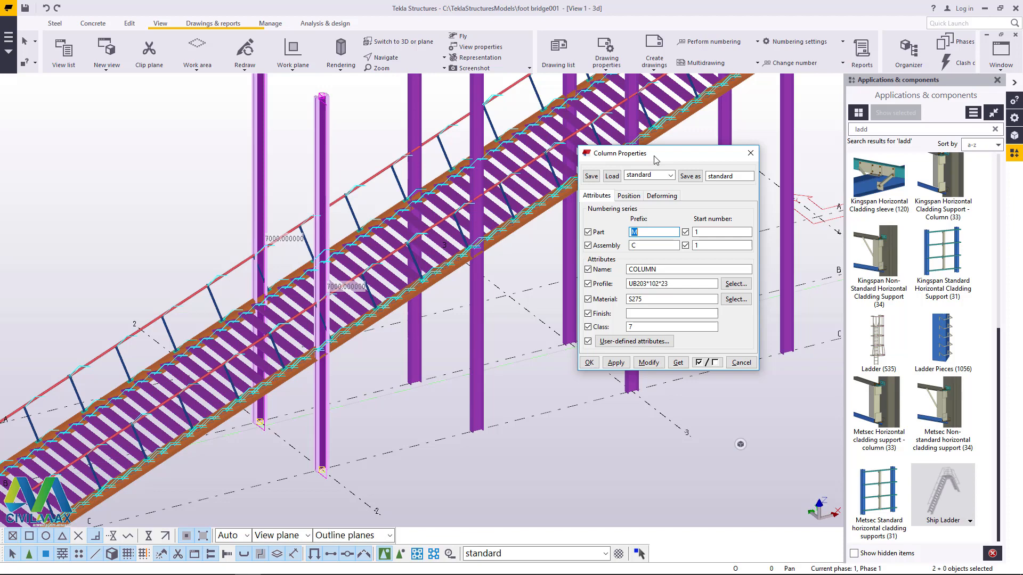
click(629, 199)
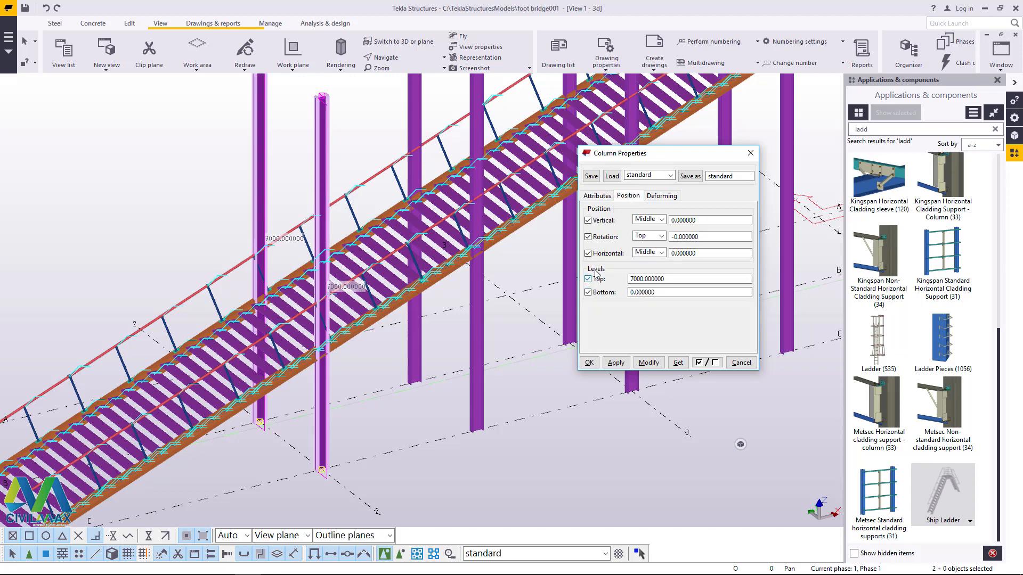
click(670, 279)
drag(678, 279, 630, 279)
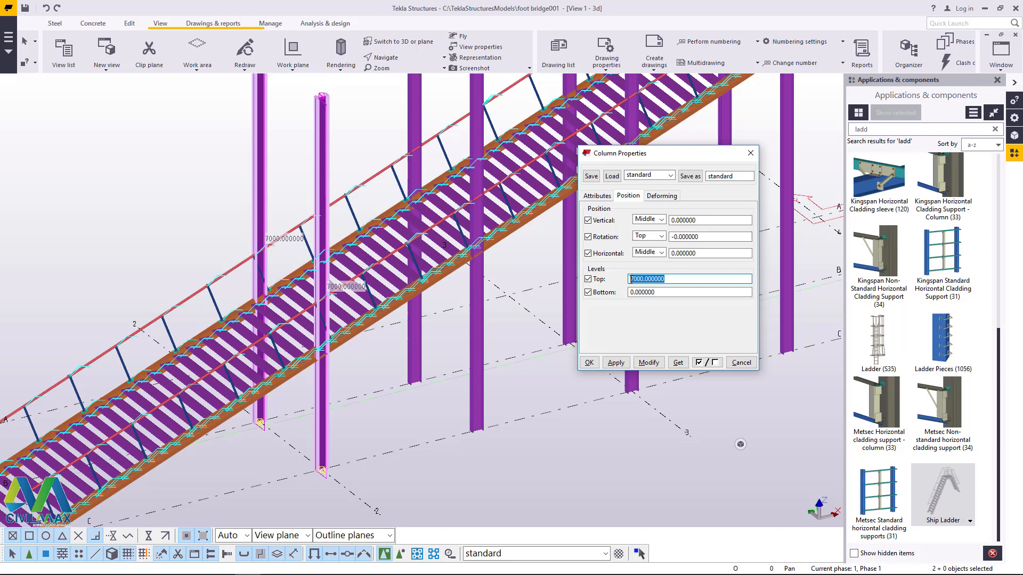
text(2300)
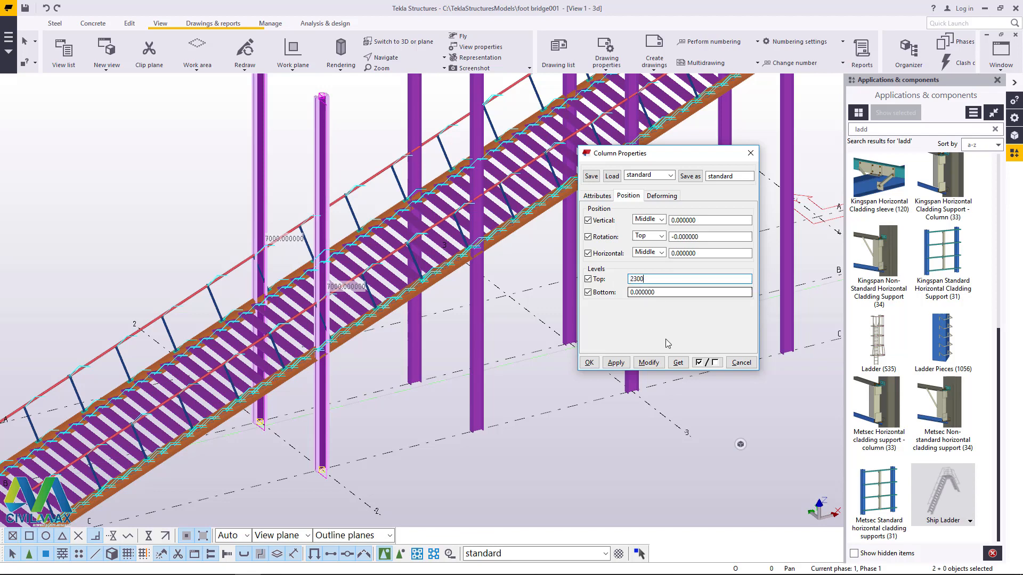
click(649, 362)
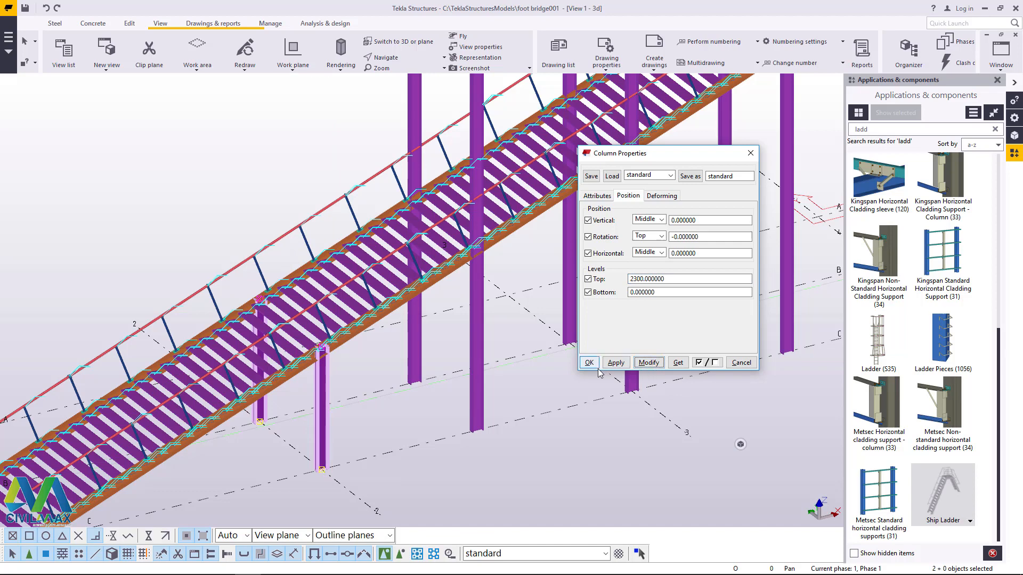
click(399, 412)
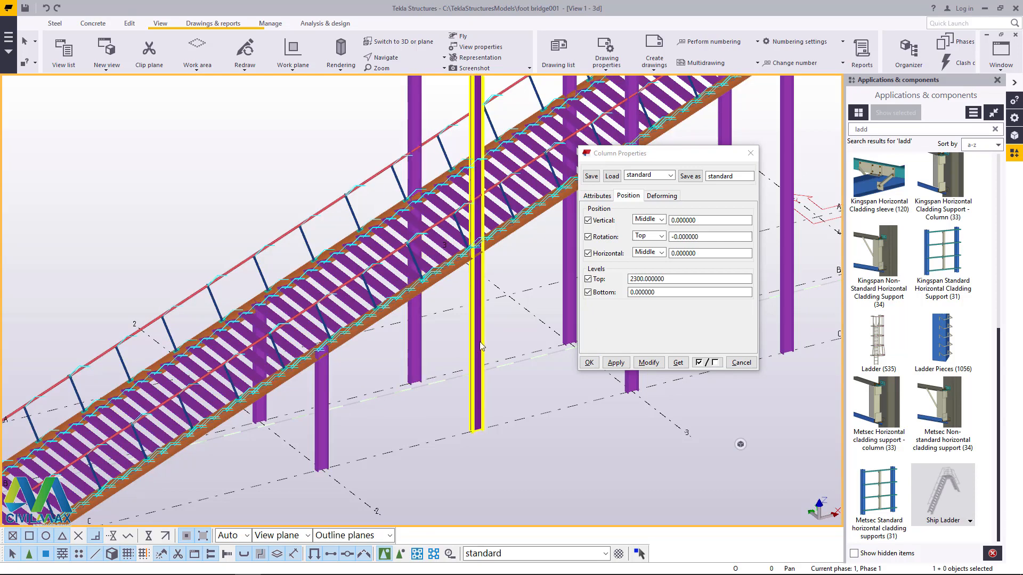
Step: Set the top level of the column pair between grid lines 2 and 3 to 3500
click(481, 346)
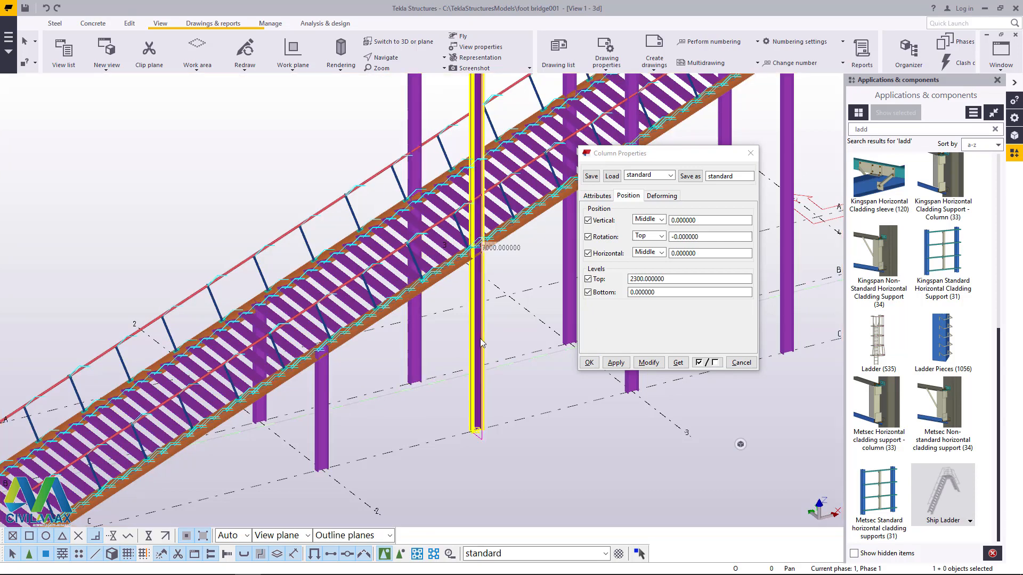
ctrl+double_click(418, 346)
click(664, 279)
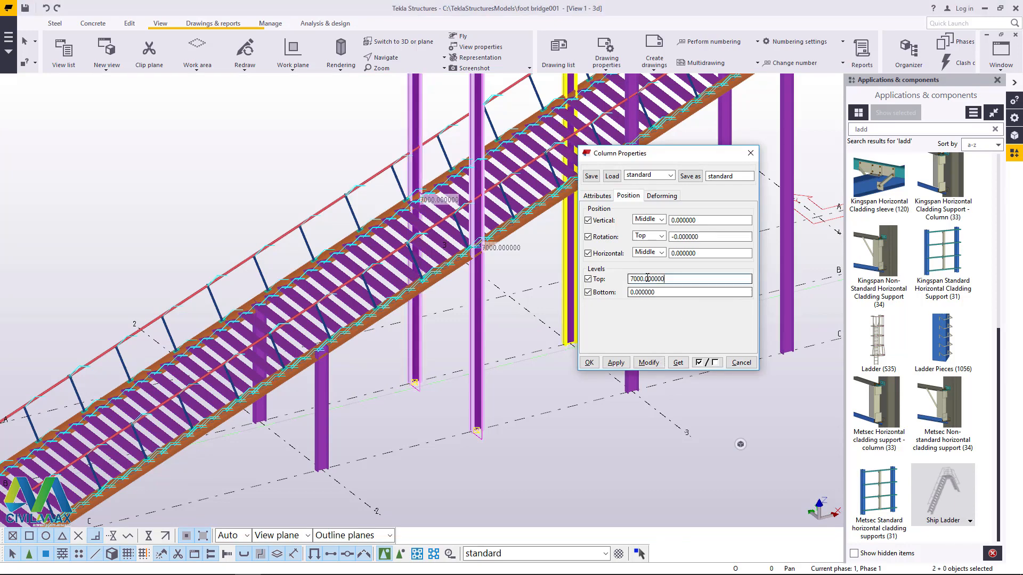
double_click(647, 278)
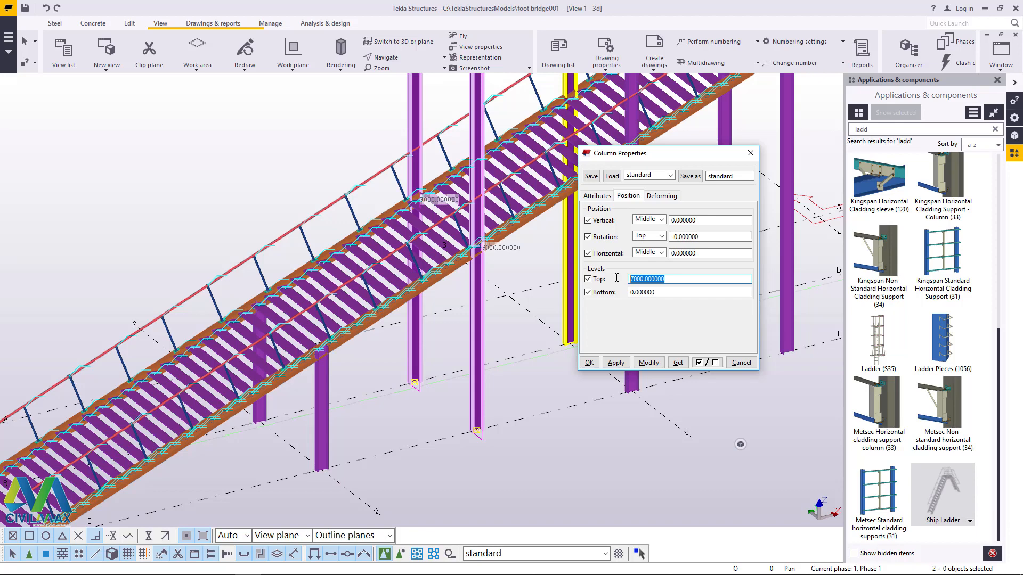
text(35000)
click(648, 363)
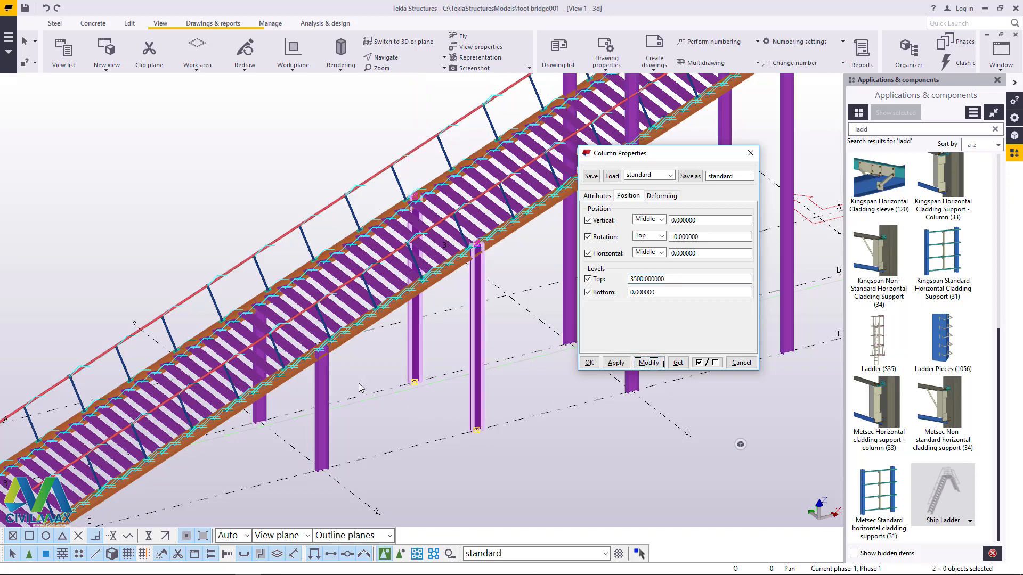
Step: Try a top level of 4600 with the grid line 3 columns added to the previous pair's selection, and undo the modification
scroll(320, 373, down, 5)
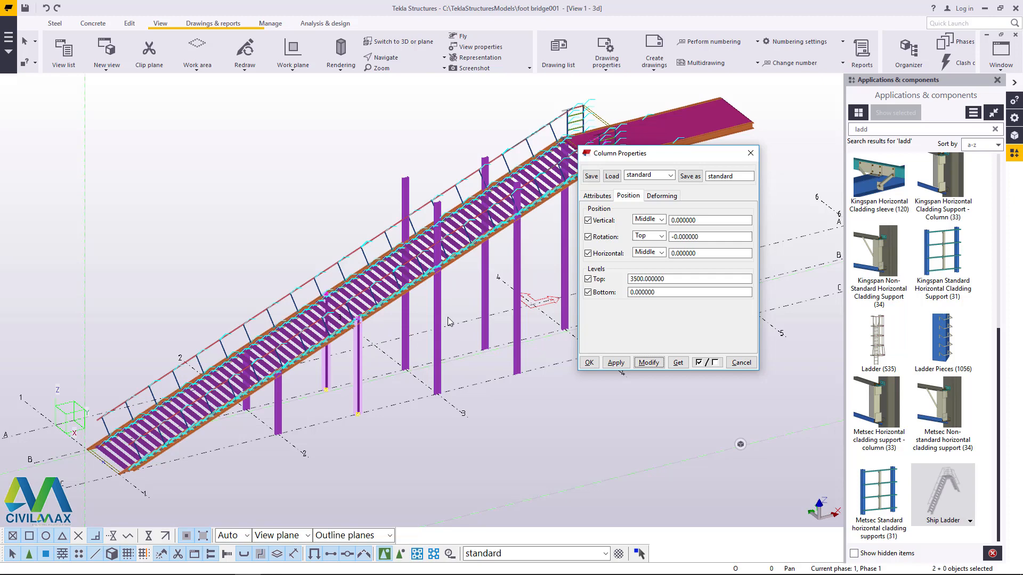
scroll(439, 294, up, 5)
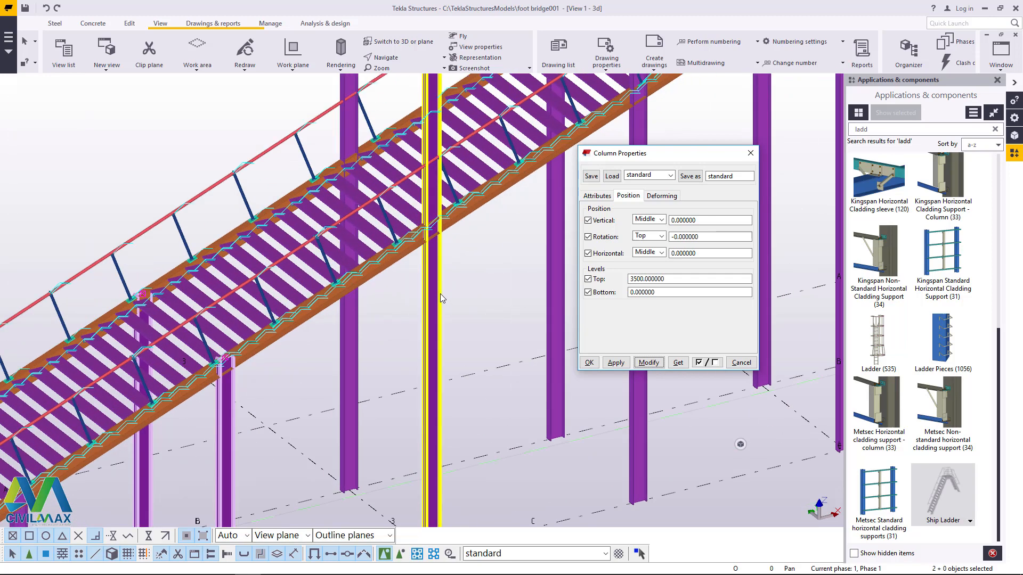
shift+click(440, 293)
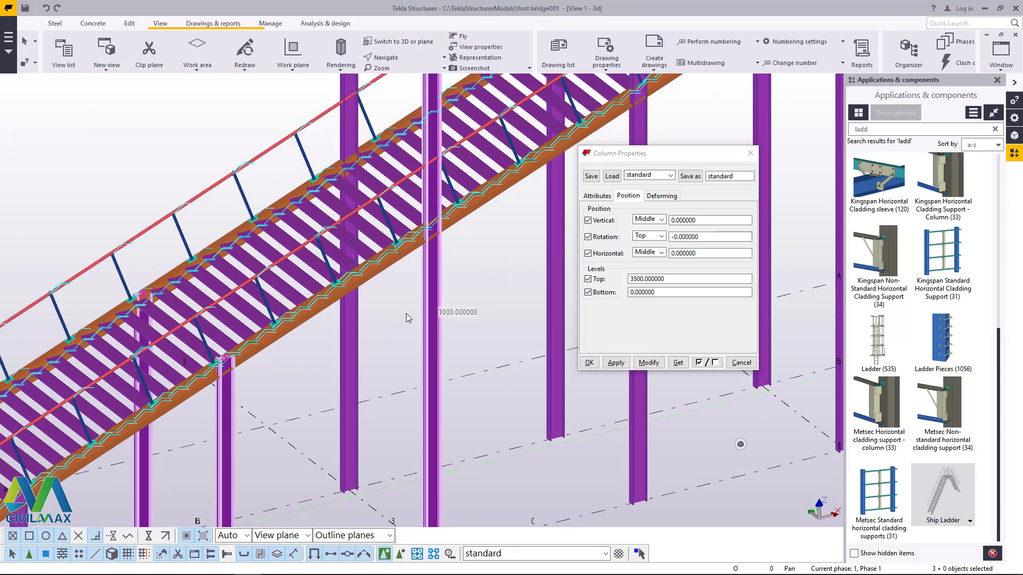
shift+click(355, 332)
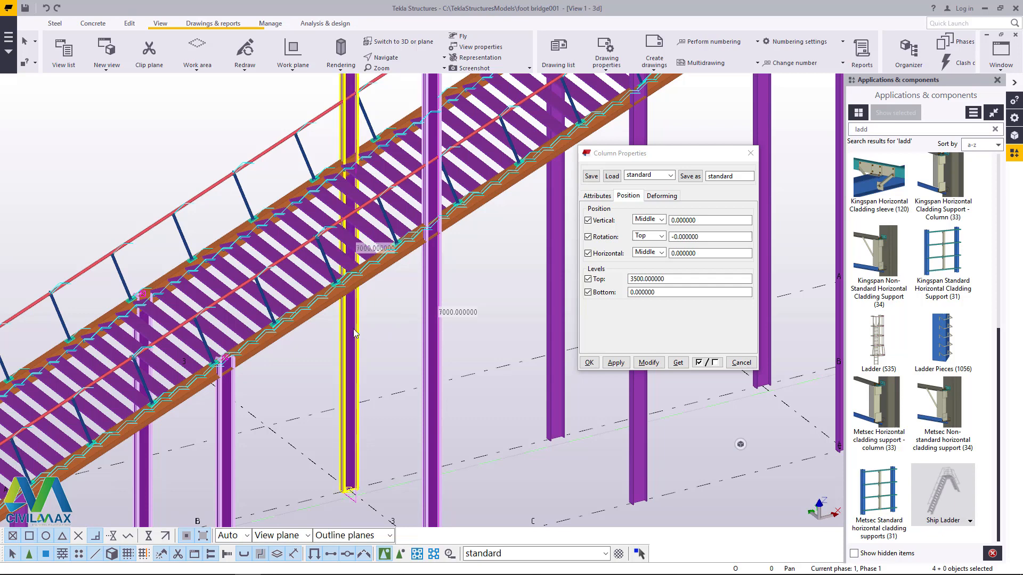
scroll(356, 333, down, 4)
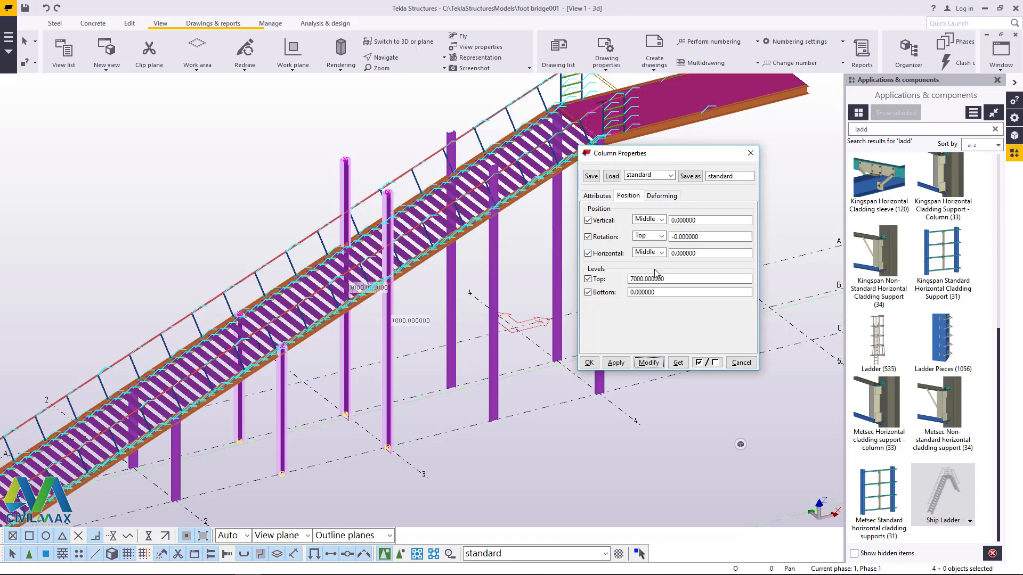
drag(673, 278, 628, 280)
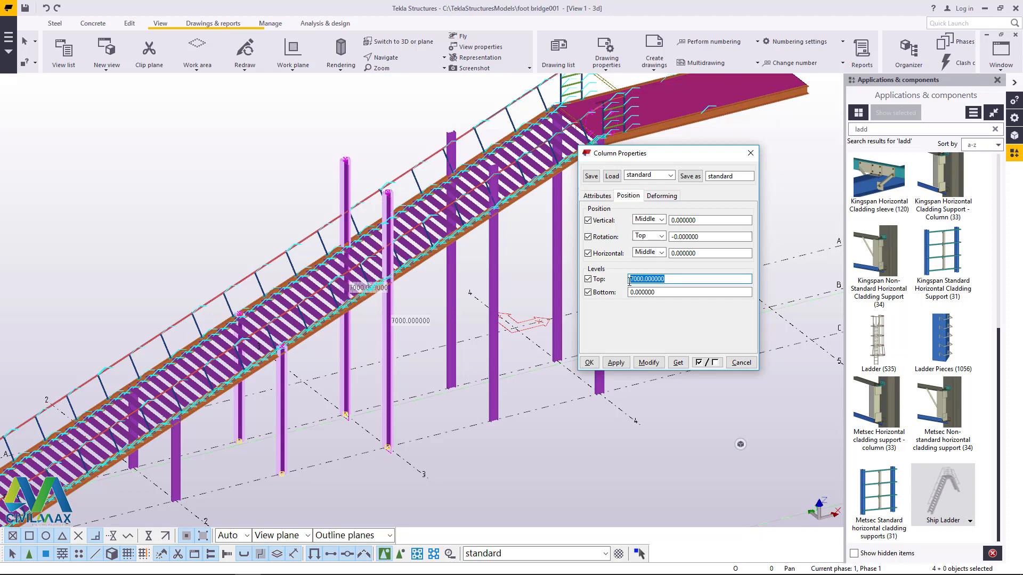
text(4600)
click(649, 362)
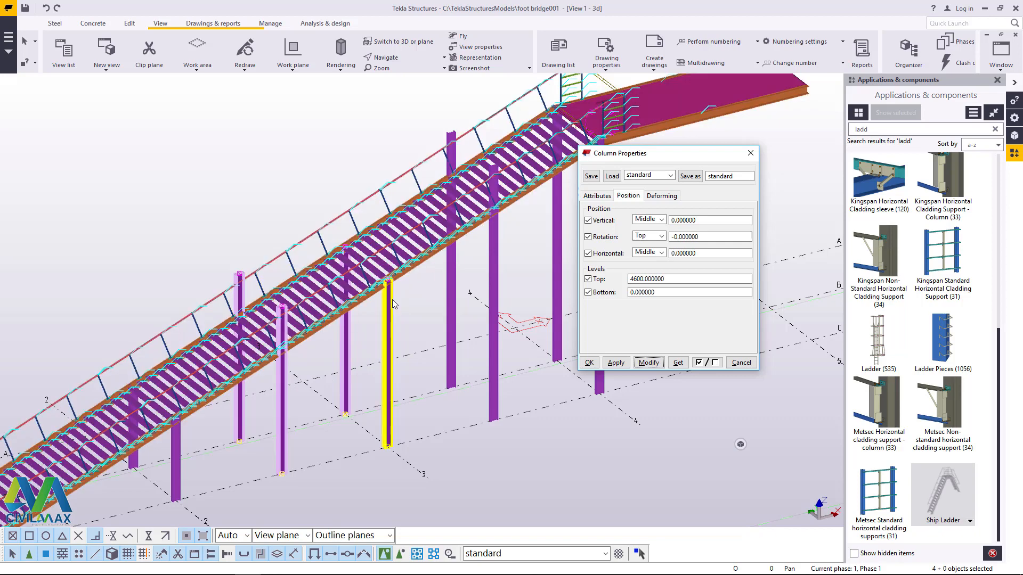
click(44, 9)
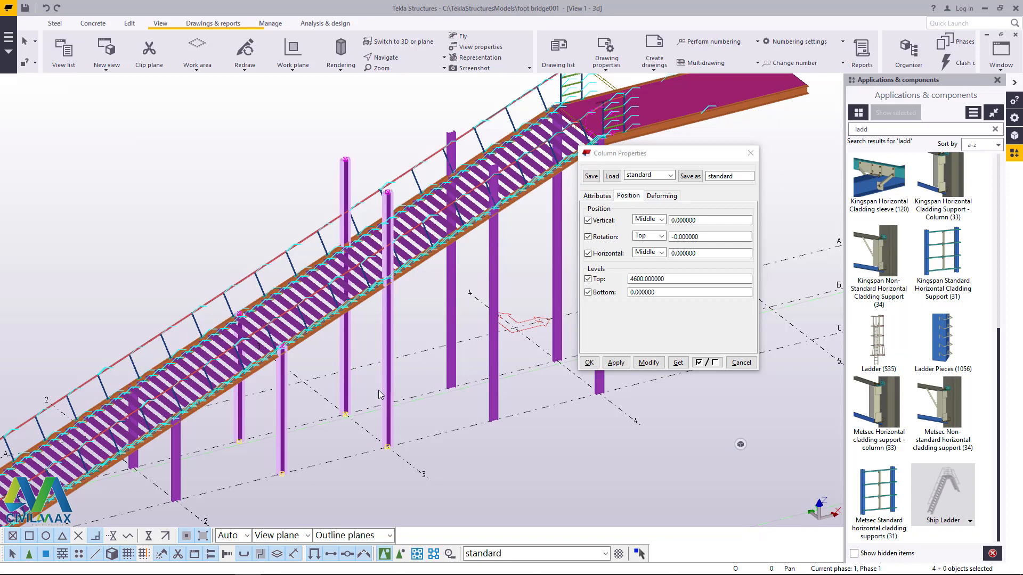
Step: Select only the two columns on grid line 3 and set their top level to 4600
click(387, 372)
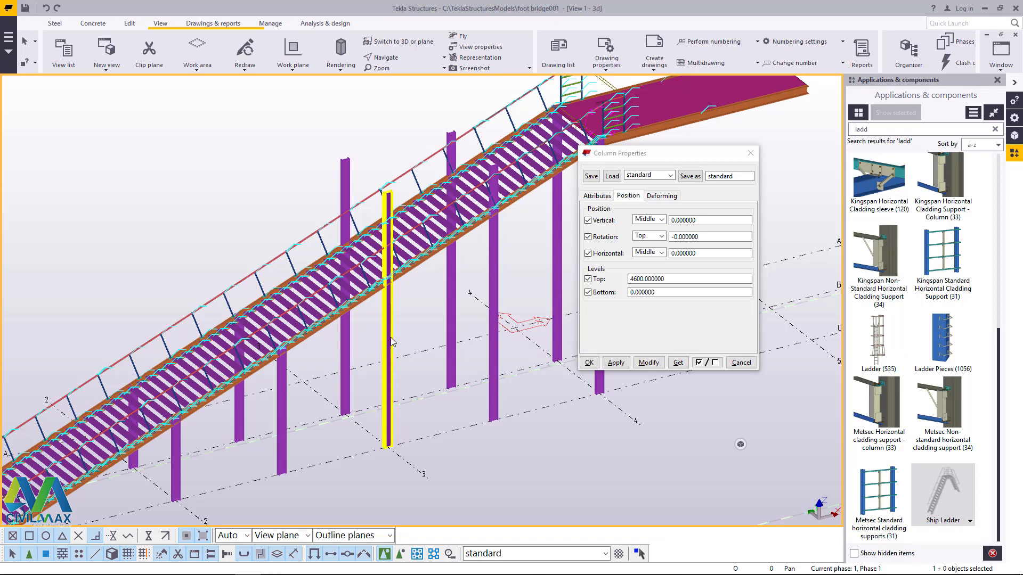
scroll(319, 385, up, 5)
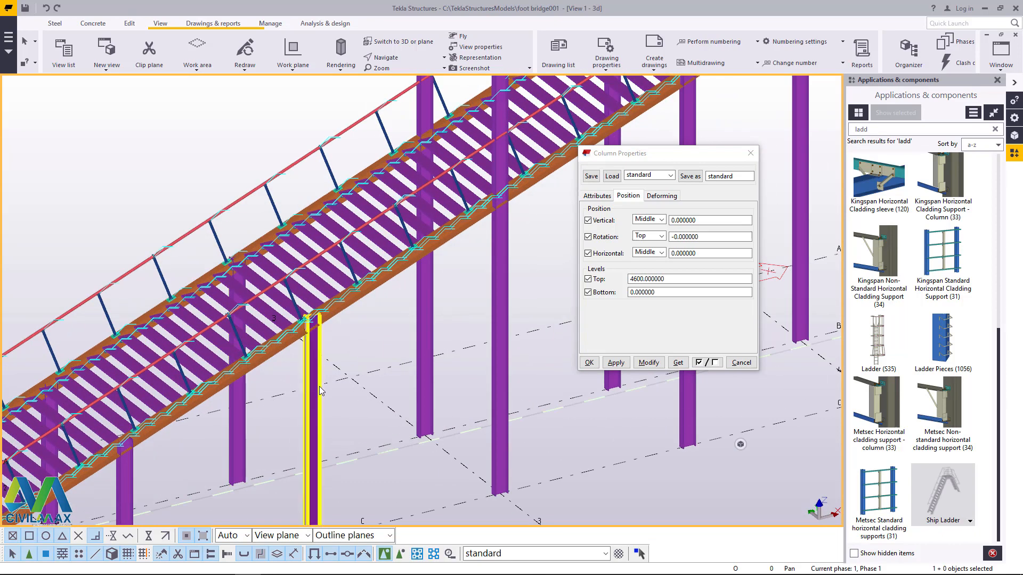
scroll(269, 405, down, 3)
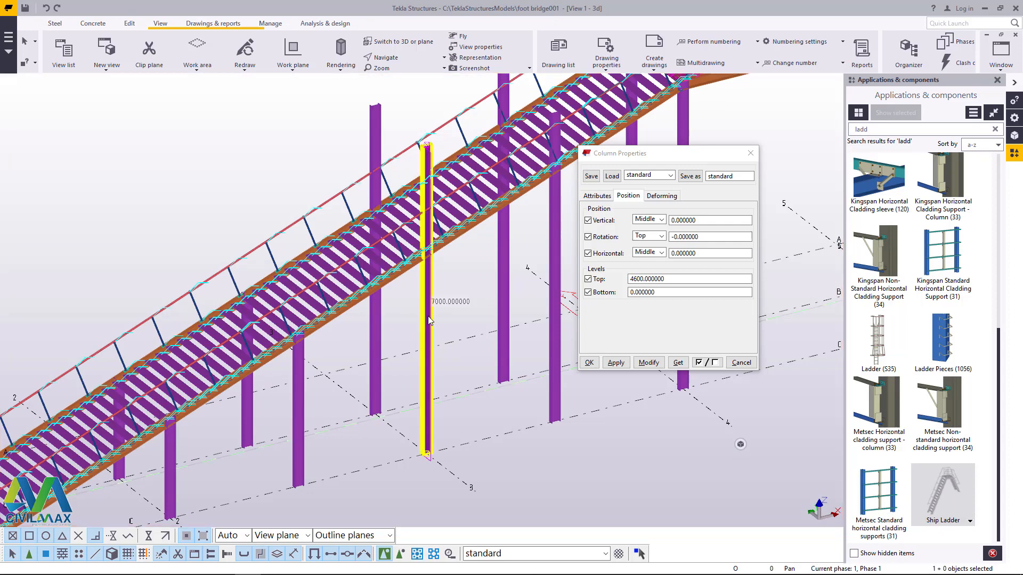
shift+double_click(379, 321)
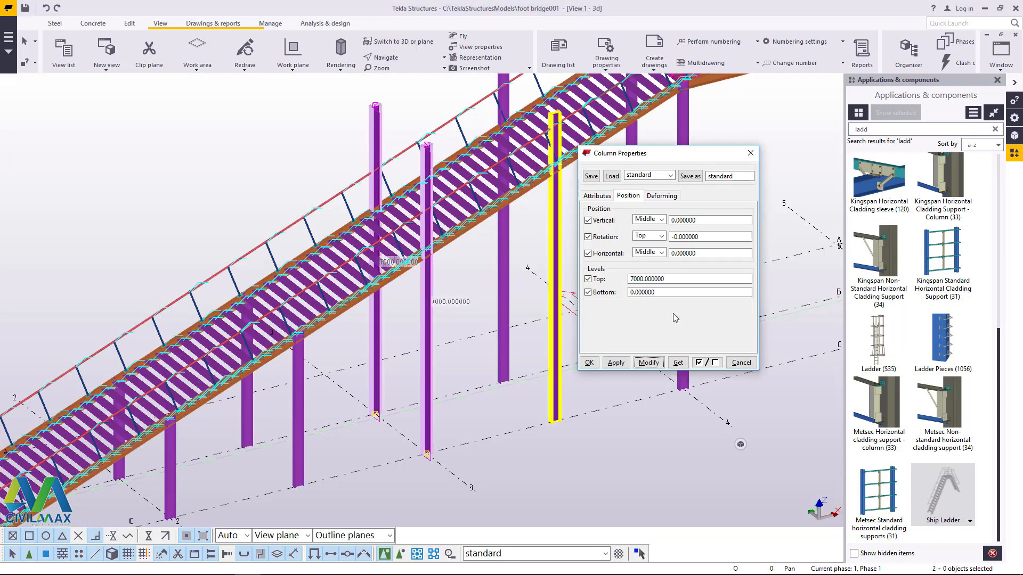
drag(665, 279, 618, 281)
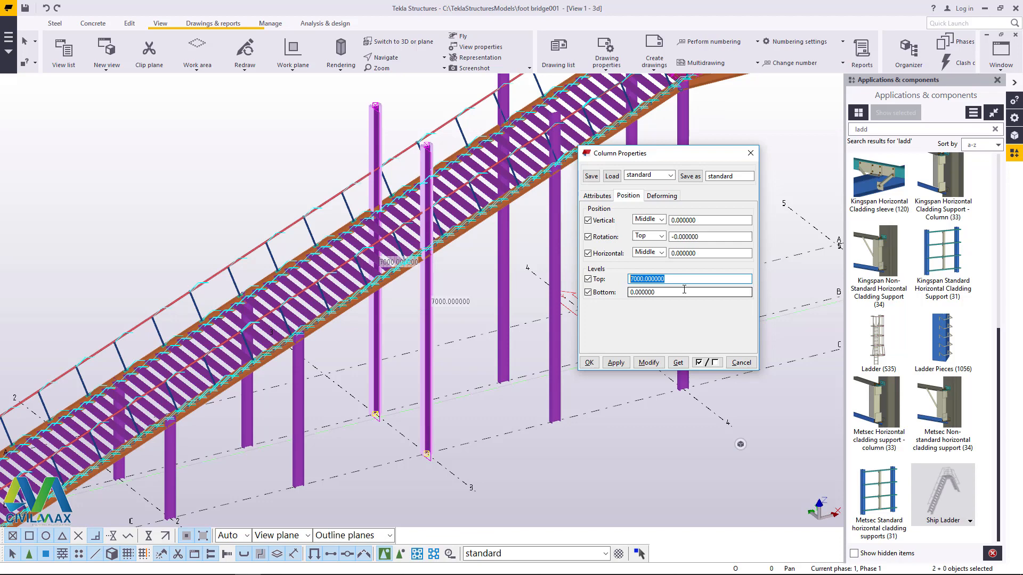
text(4600)
click(648, 362)
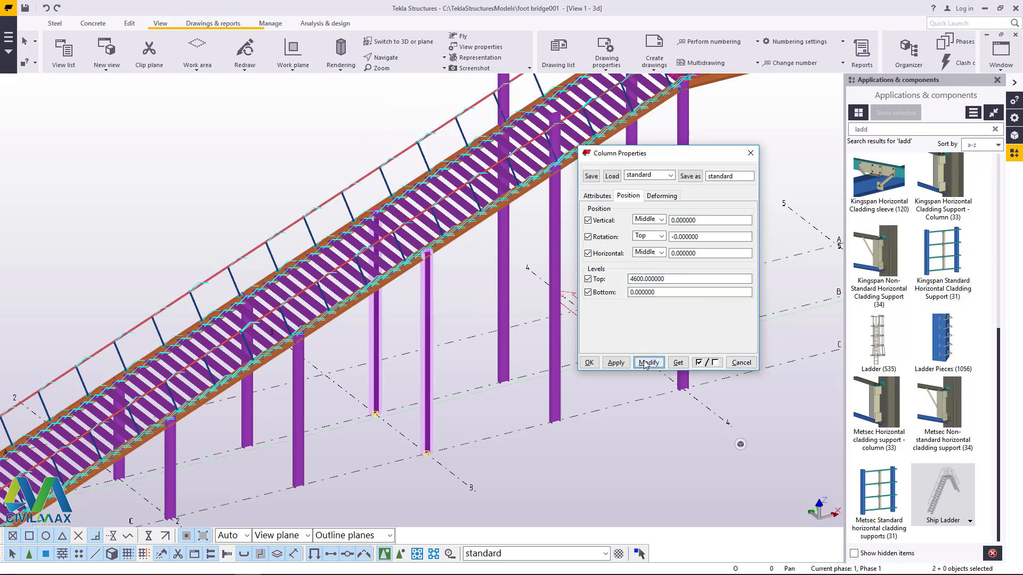
Step: Set the top level of the column pair between grid lines 3 and 4 to 5800
scroll(164, 410, down, 3)
scroll(386, 293, up, 3)
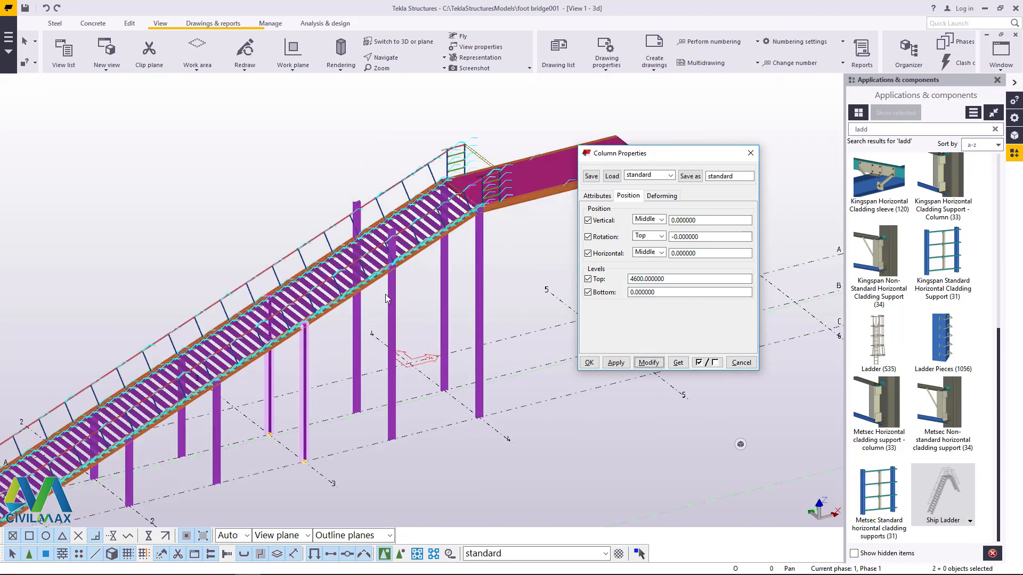
scroll(395, 298, up, 2)
click(398, 312)
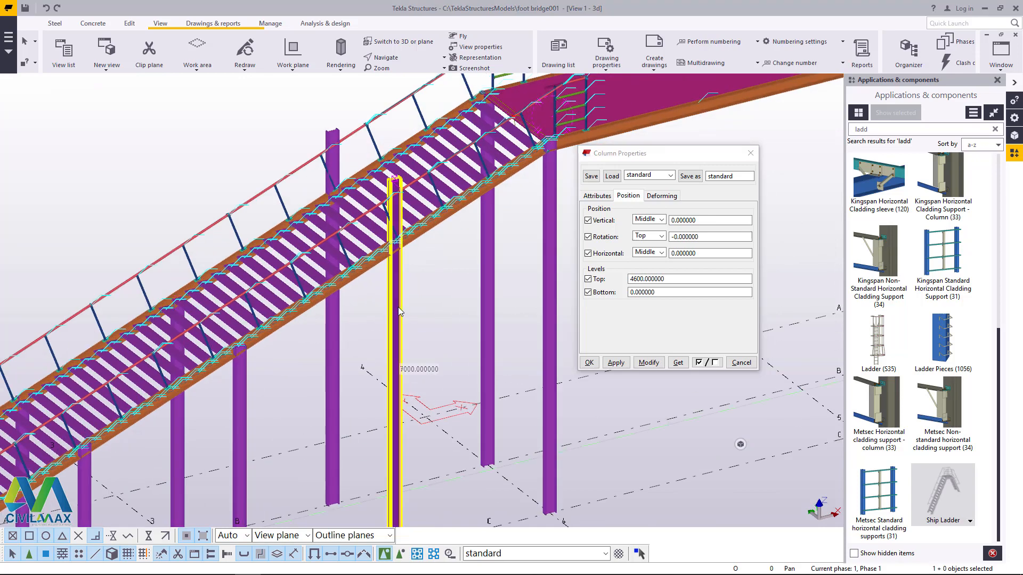
shift+double_click(338, 314)
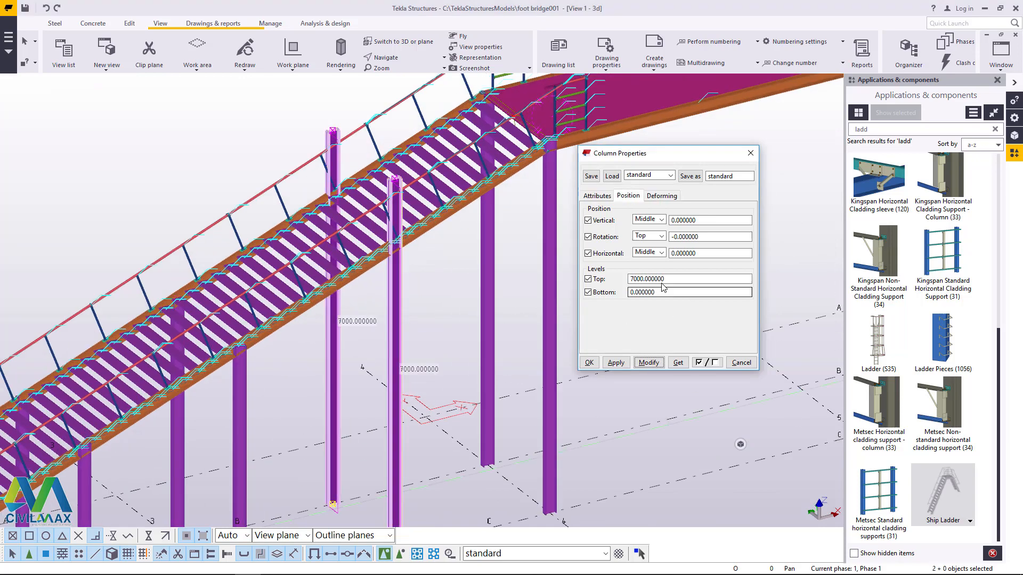
drag(666, 280, 622, 283)
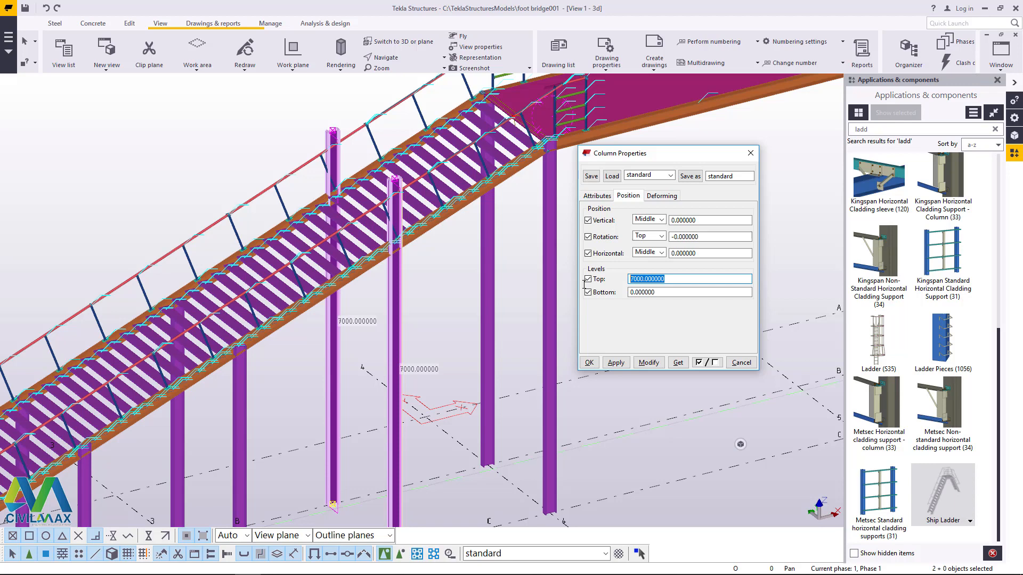
text(5800)
click(649, 362)
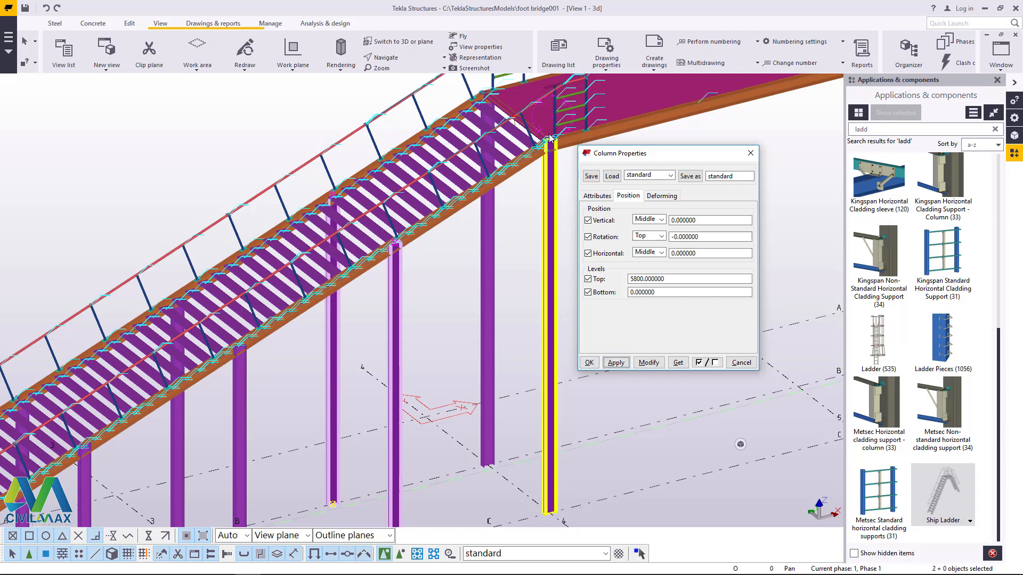
Step: Set the top level of the two columns on grid line 4 beneath the platform to 6800 and close the column properties
scroll(545, 198, up, 3)
scroll(545, 198, down, 3)
scroll(483, 279, up, 3)
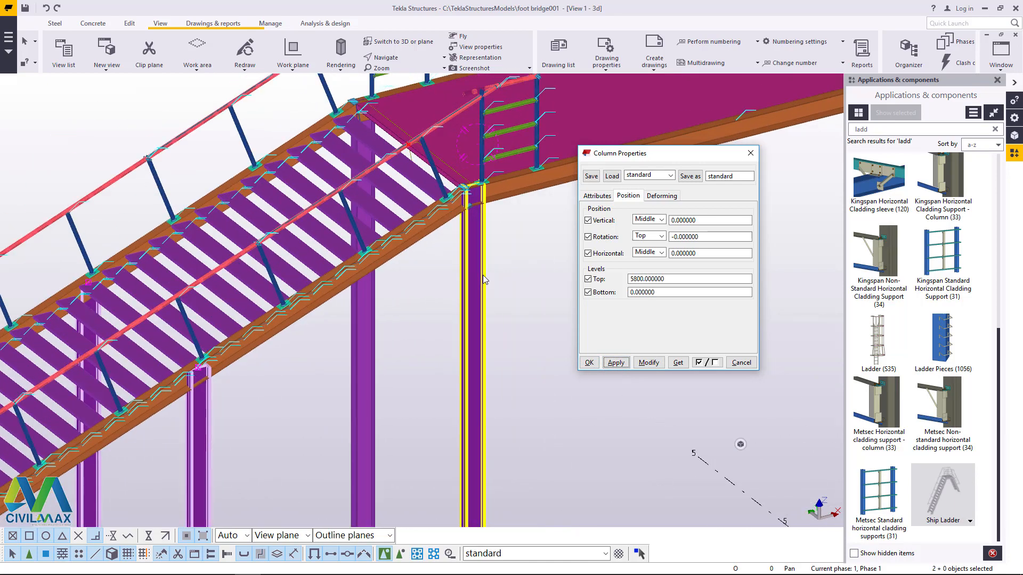
double_click(483, 279)
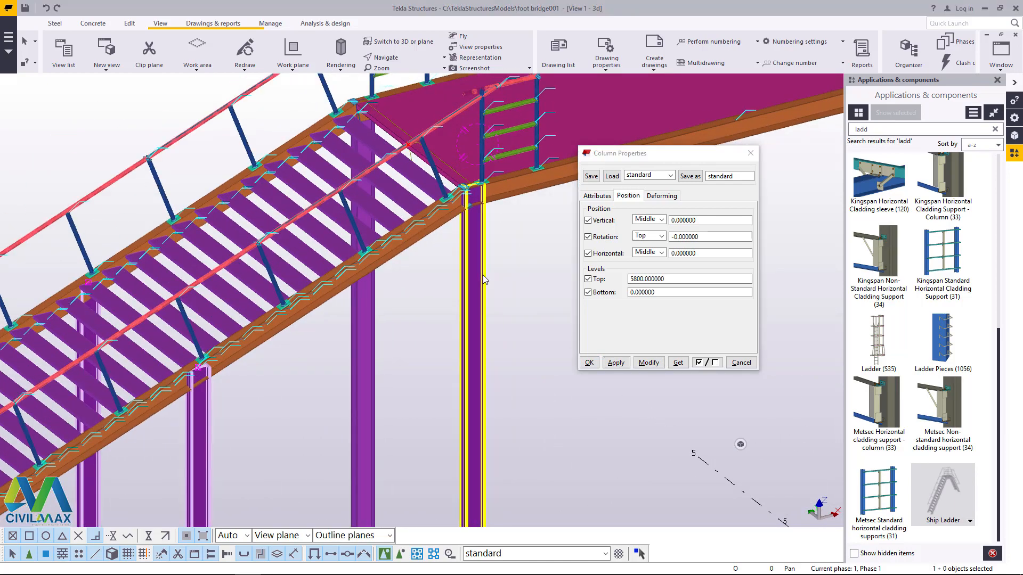
drag(663, 278, 613, 280)
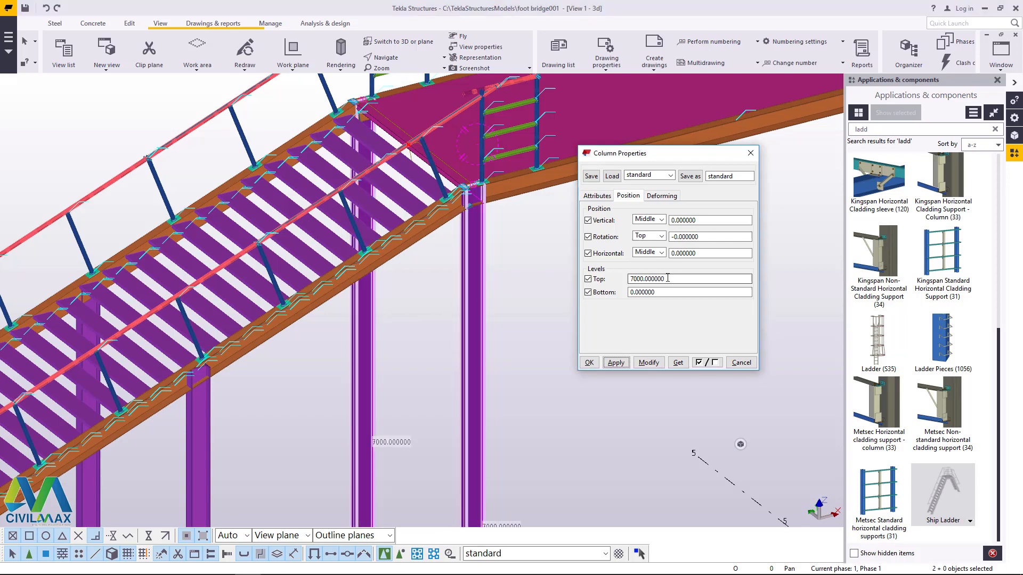
text(6800)
click(647, 362)
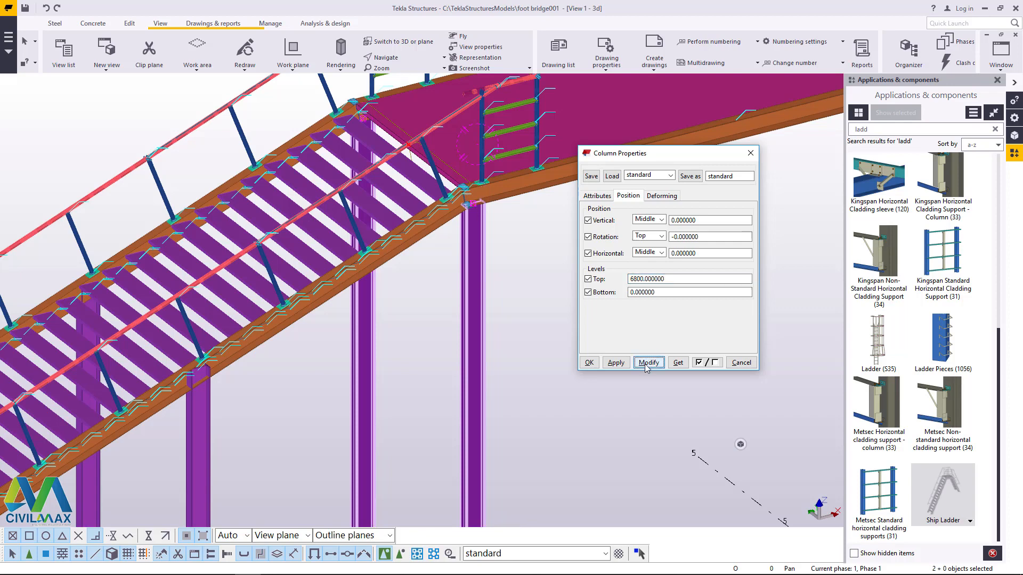
click(589, 363)
scroll(566, 308, down, 5)
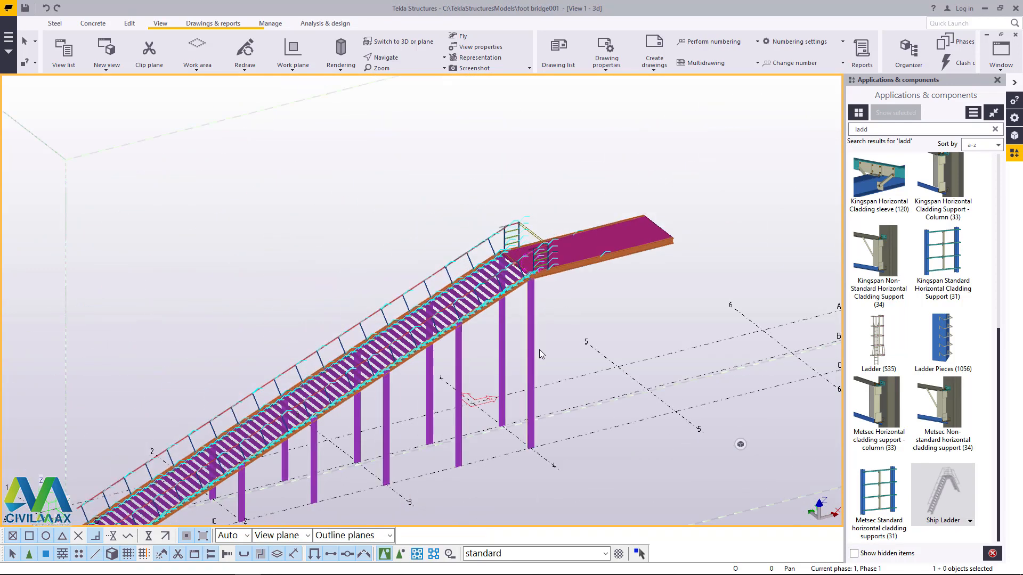
Step: Search the component catalog for "ten" and open the settings of Tensioner brace and compression bar (13)
scroll(533, 435, up, 4)
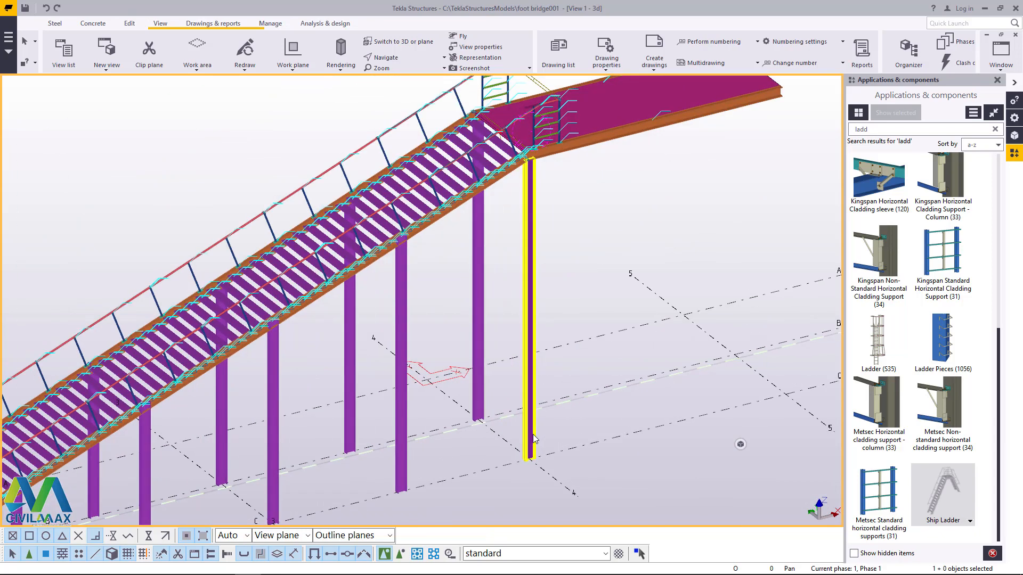
scroll(497, 369, down, 3)
scroll(469, 318, up, 1)
scroll(468, 316, up, 2)
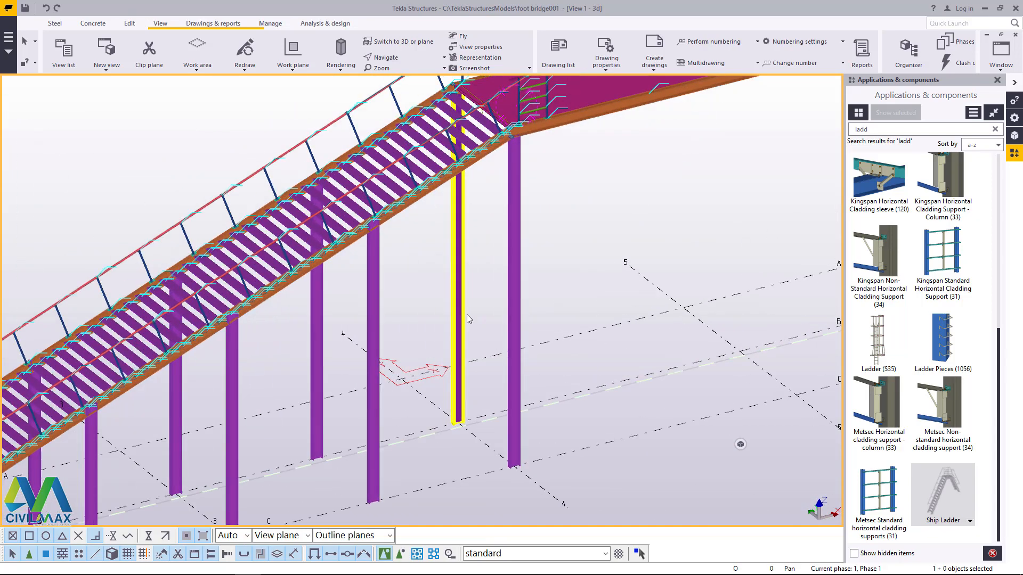
double_click(862, 129)
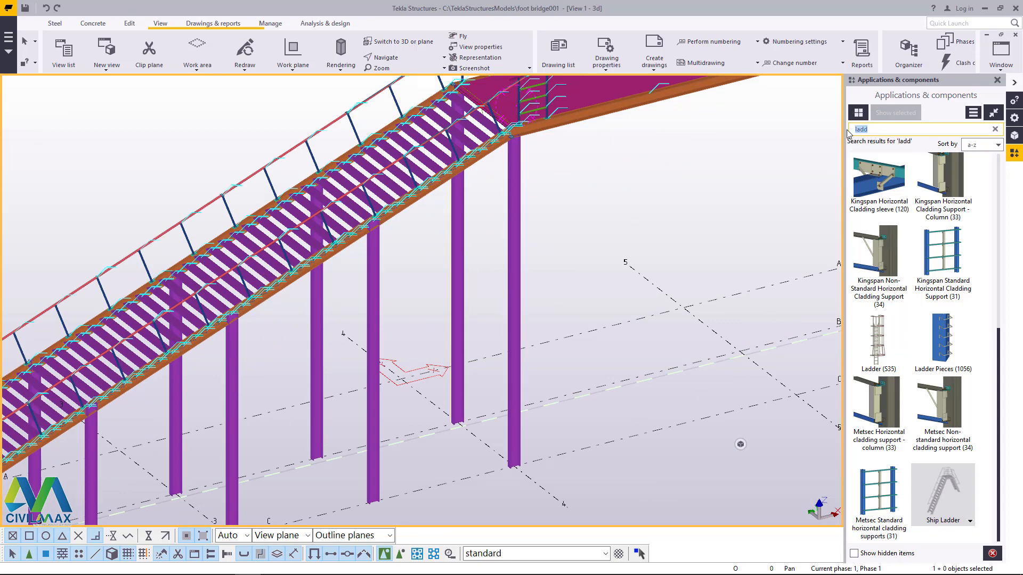
text(ten)
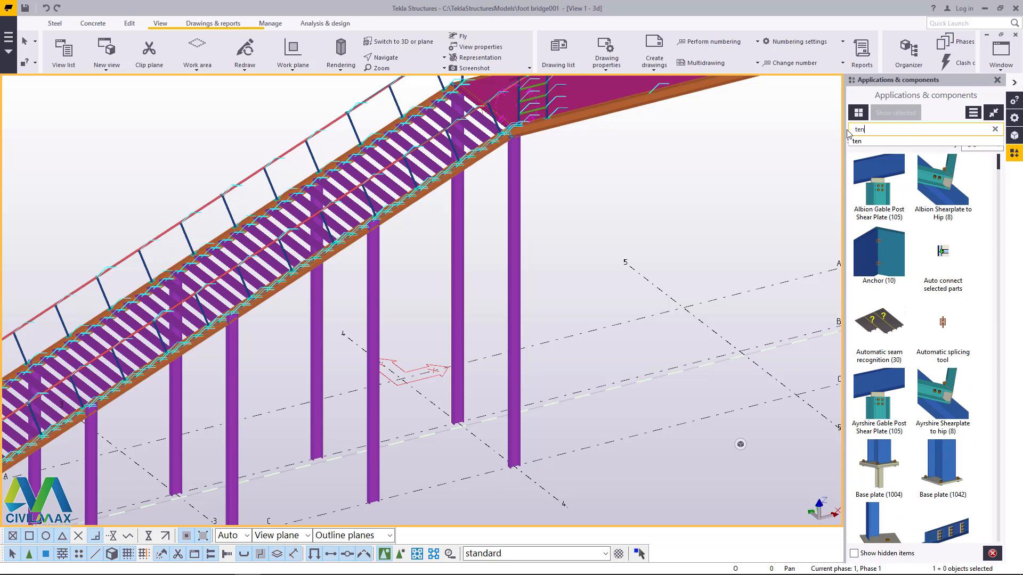
scroll(977, 199, down, 1)
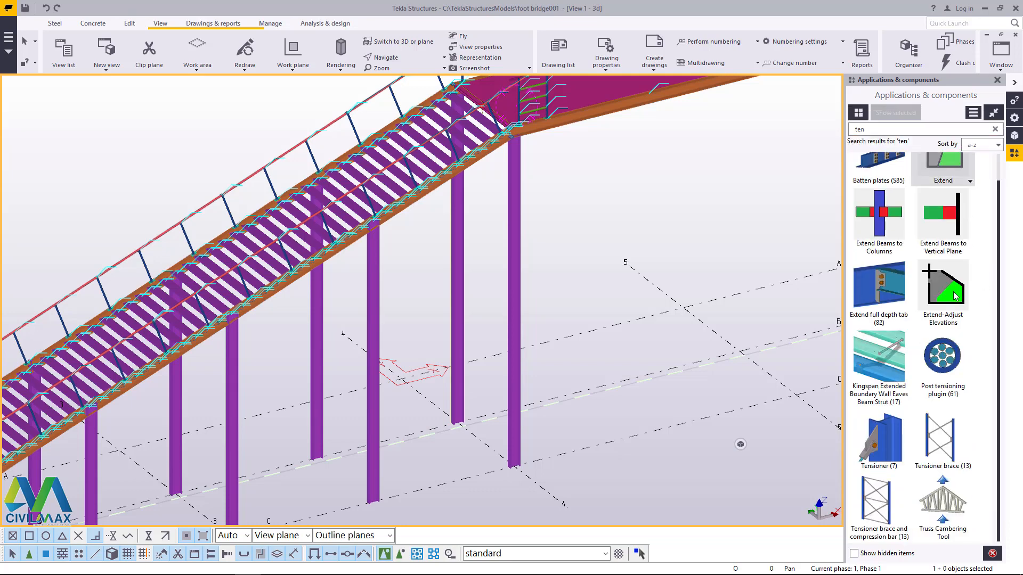
double_click(880, 508)
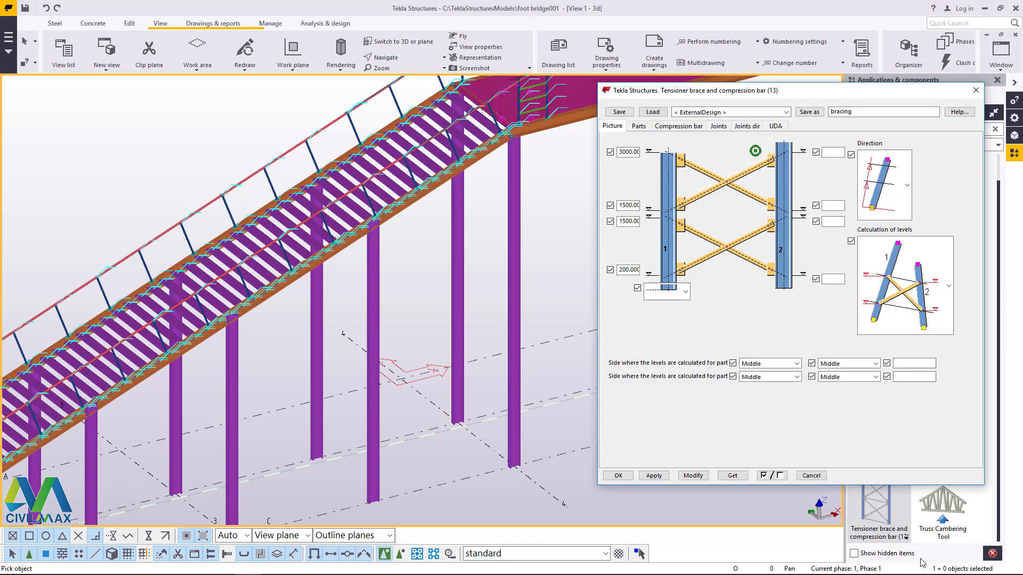
Step: Load the saved "bracing" settings and apply the tensioner brace between the two columns on grid line 4 beneath the platform
click(786, 112)
click(712, 133)
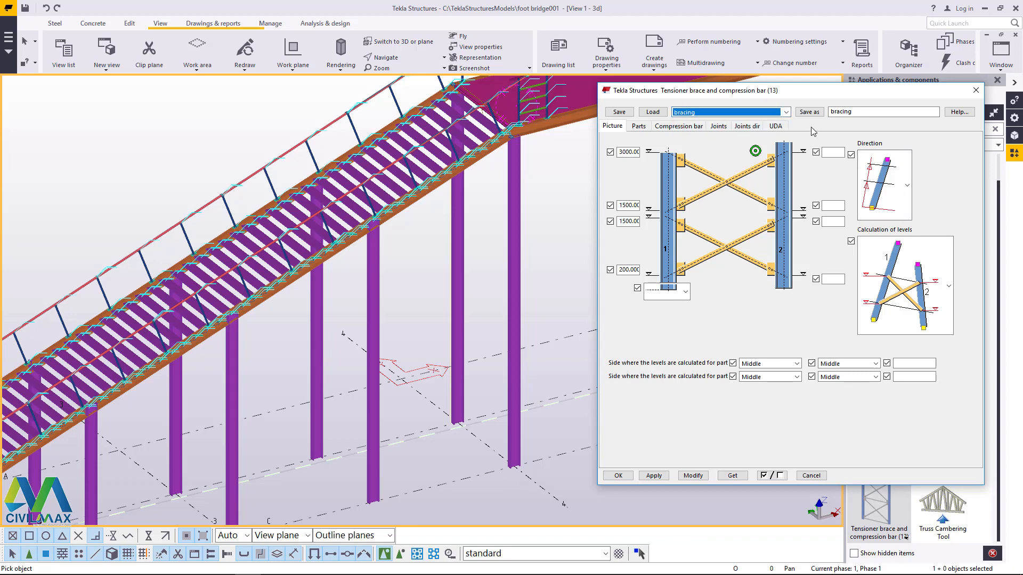
click(652, 112)
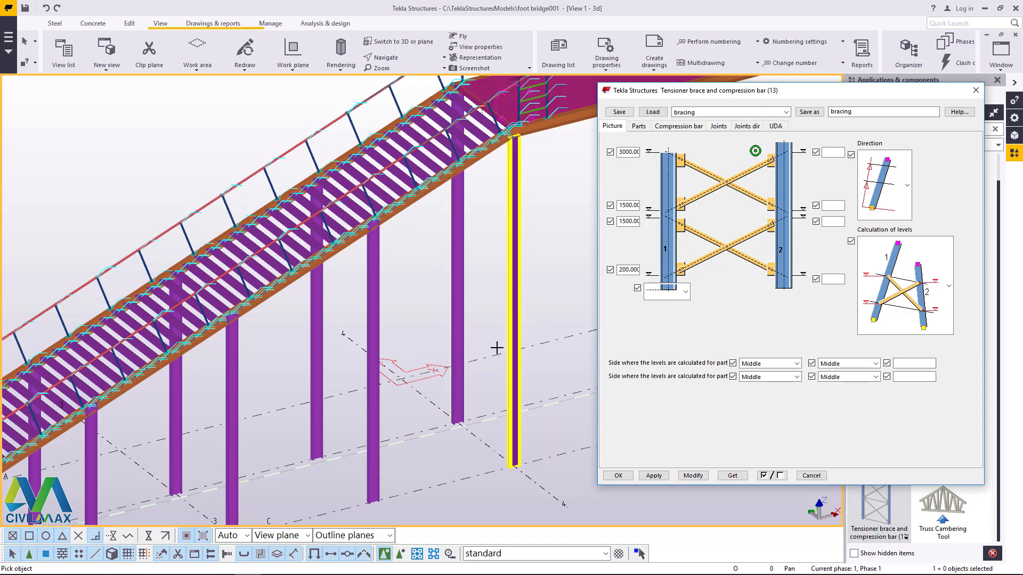
click(515, 382)
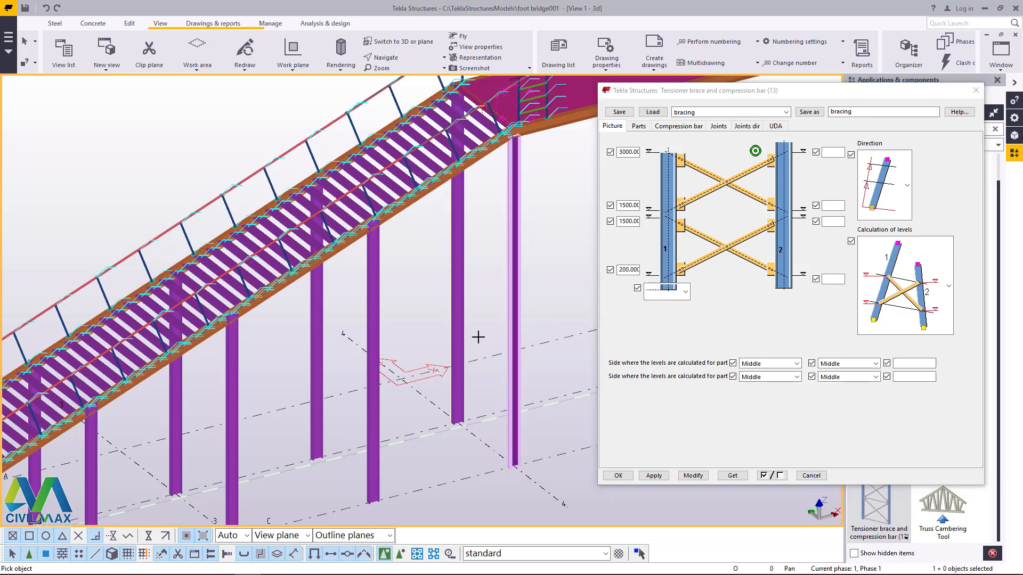
click(472, 312)
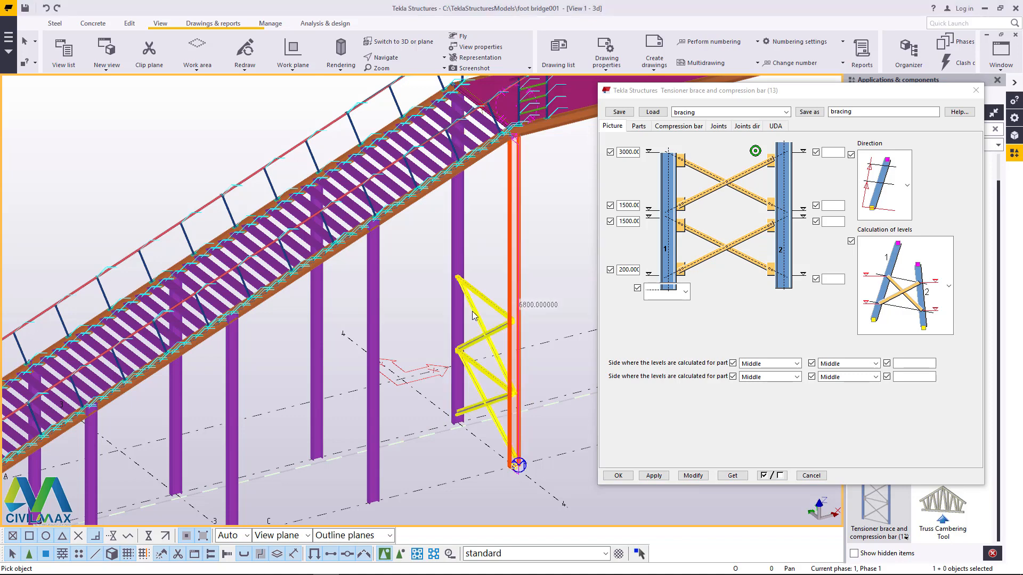
scroll(473, 315, up, 4)
right_click(459, 163)
click(469, 170)
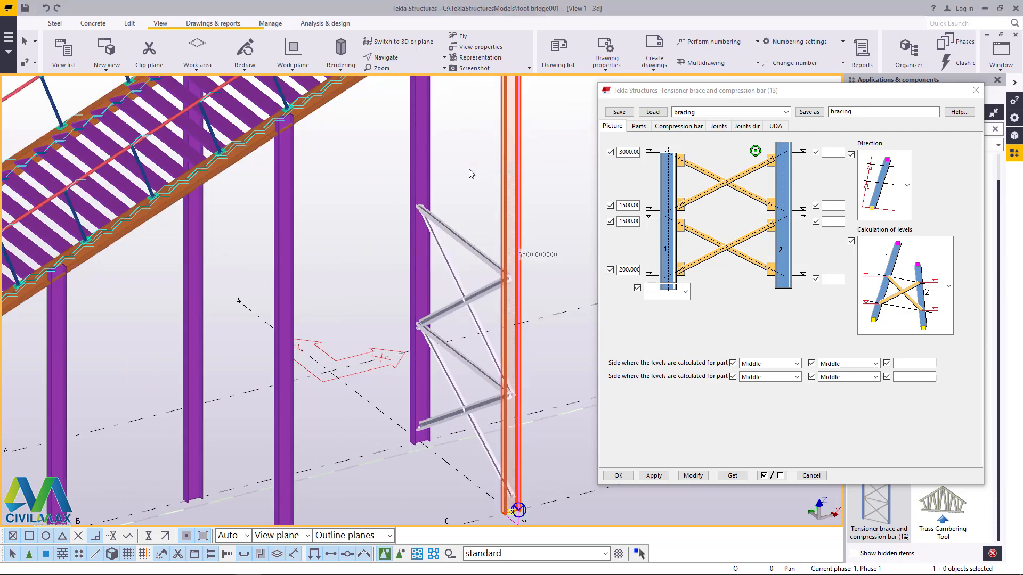
scroll(420, 226, down, 2)
click(466, 172)
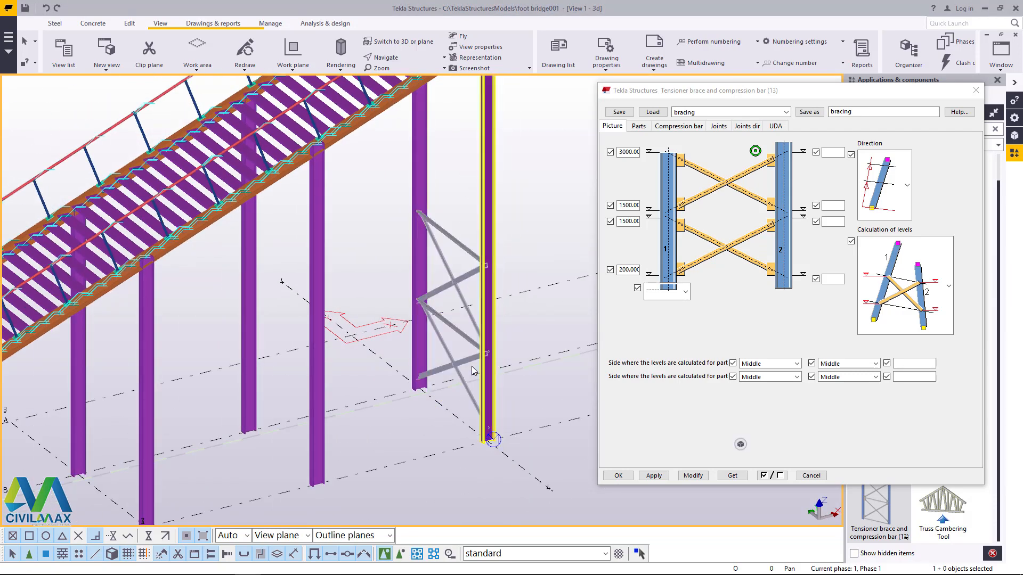
Step: Examine the new cross bracing and its end connections on the grid line 4 columns
scroll(471, 380, up, 5)
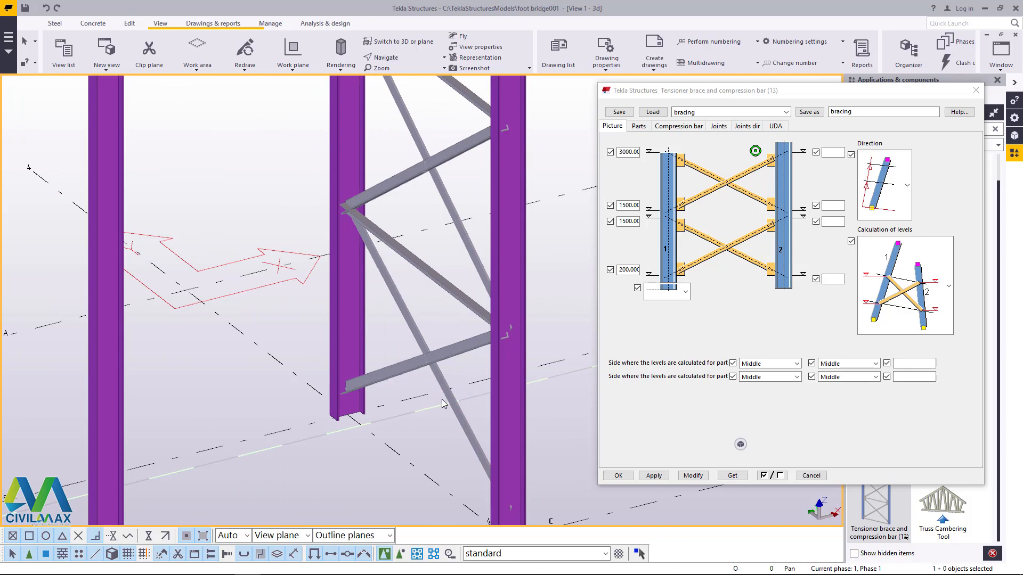
scroll(435, 403, down, 2)
scroll(439, 292, up, 3)
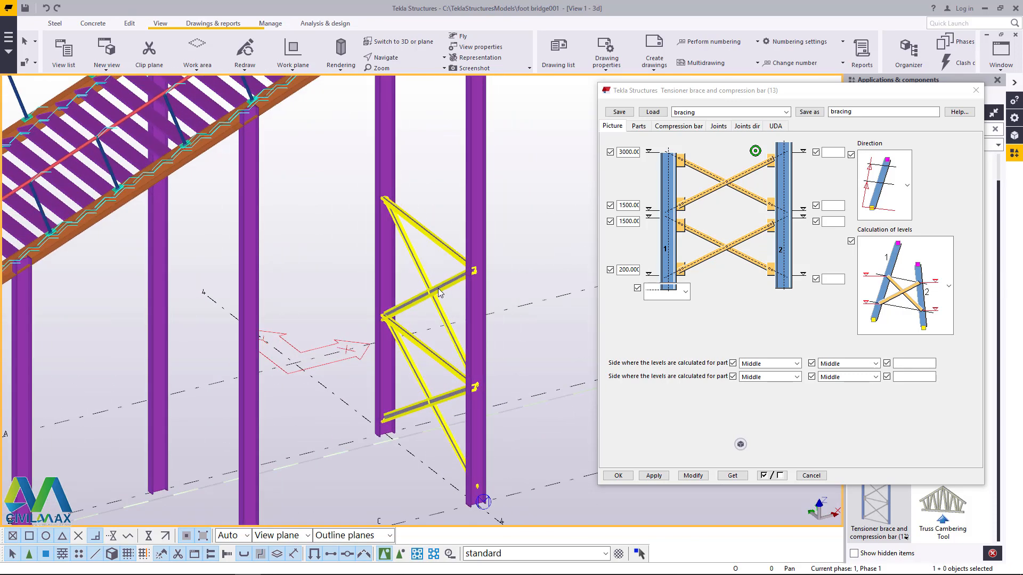
scroll(438, 292, down, 2)
scroll(439, 287, up, 5)
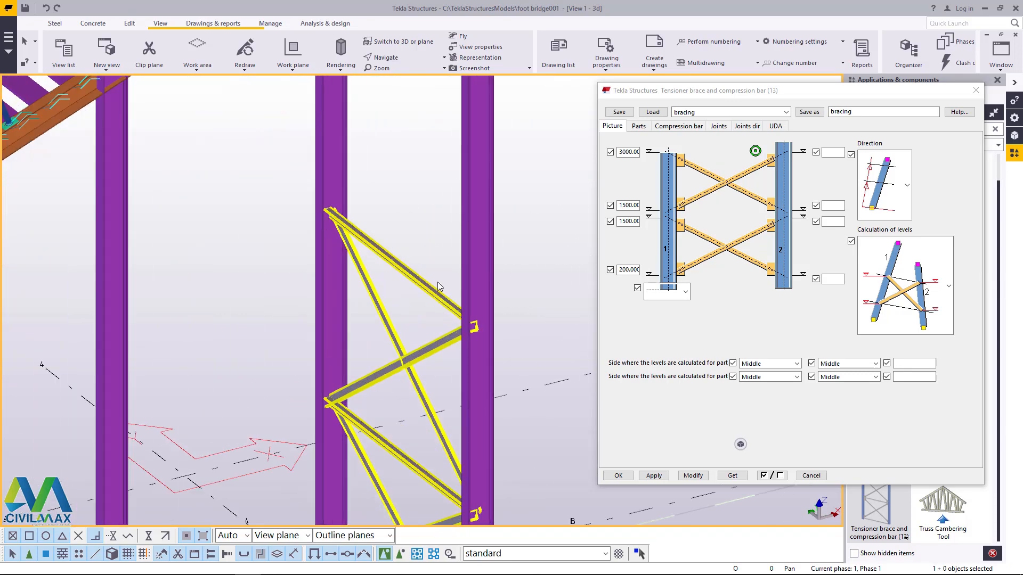
scroll(418, 260, down, 2)
scroll(385, 315, up, 1)
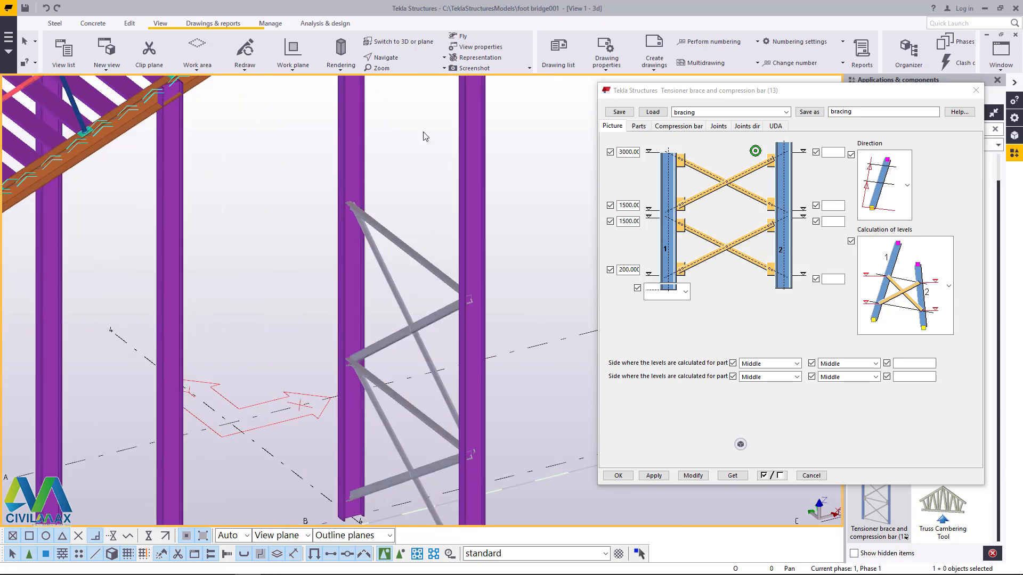
scroll(400, 357, down, 2)
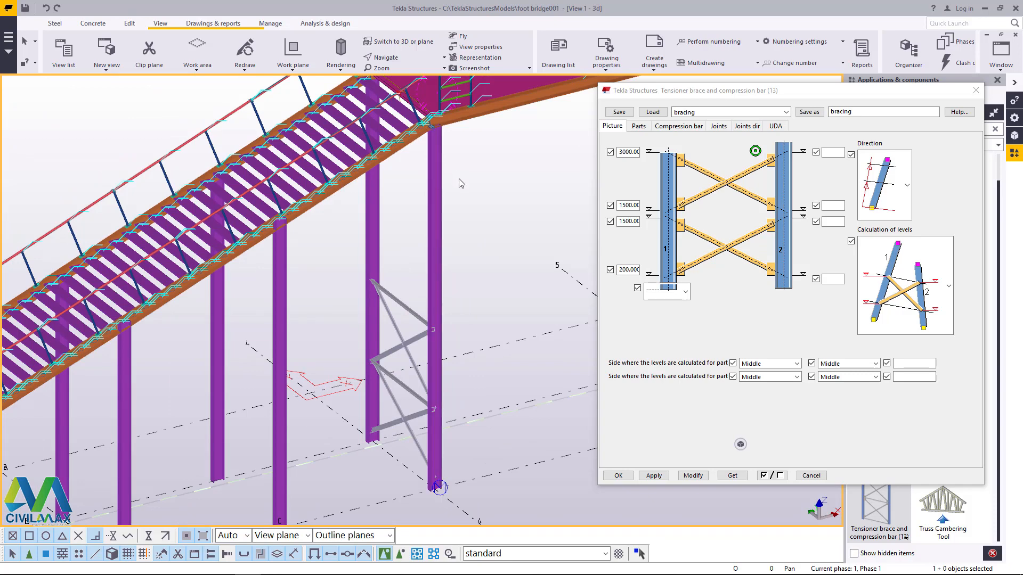
scroll(411, 424, up, 2)
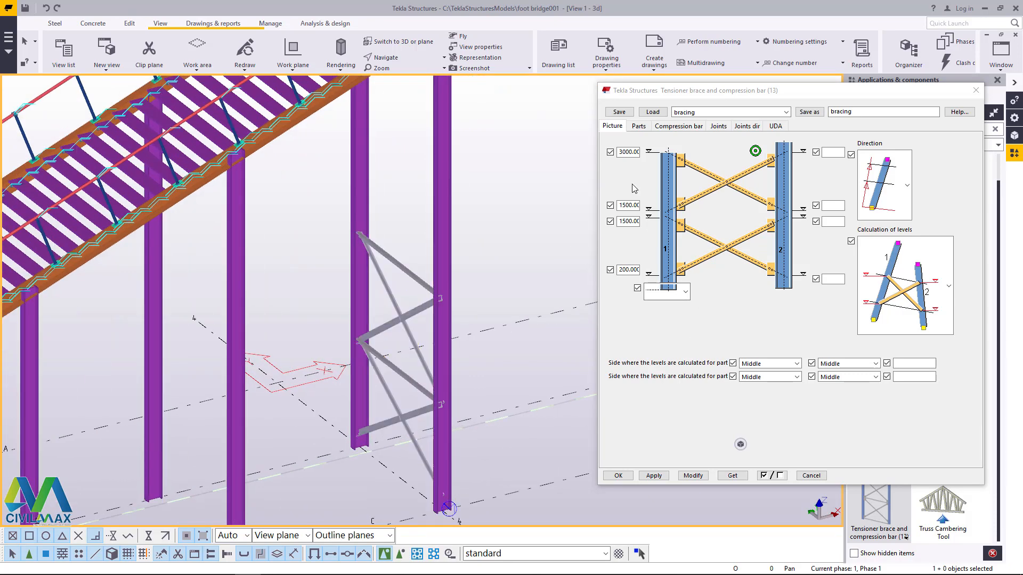
scroll(434, 365, up, 2)
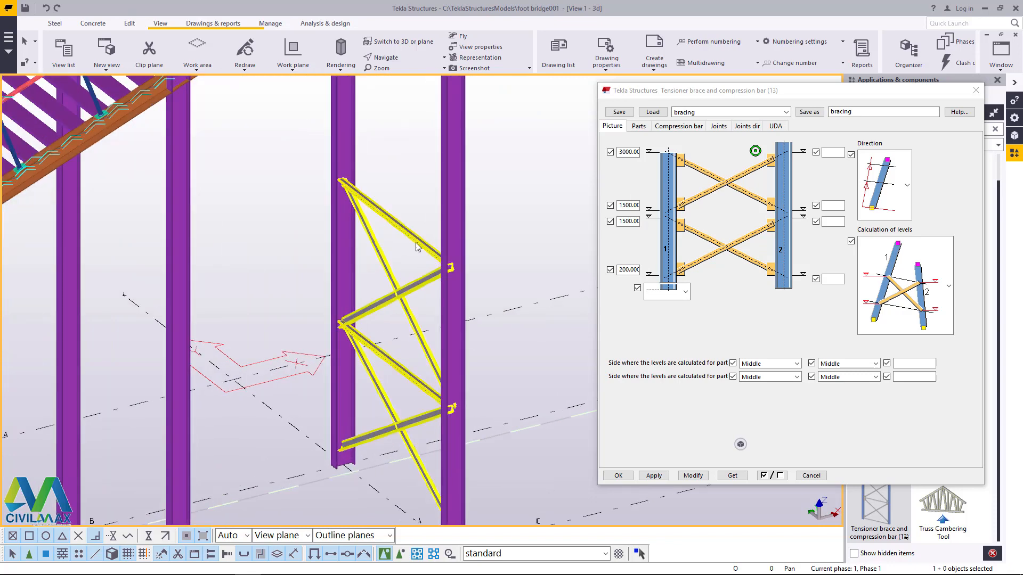
Step: Select the upper cross-brace panel's parts and copy them linearly with dX 0, dY 0, dZ 1500 and 4 copies
click(401, 555)
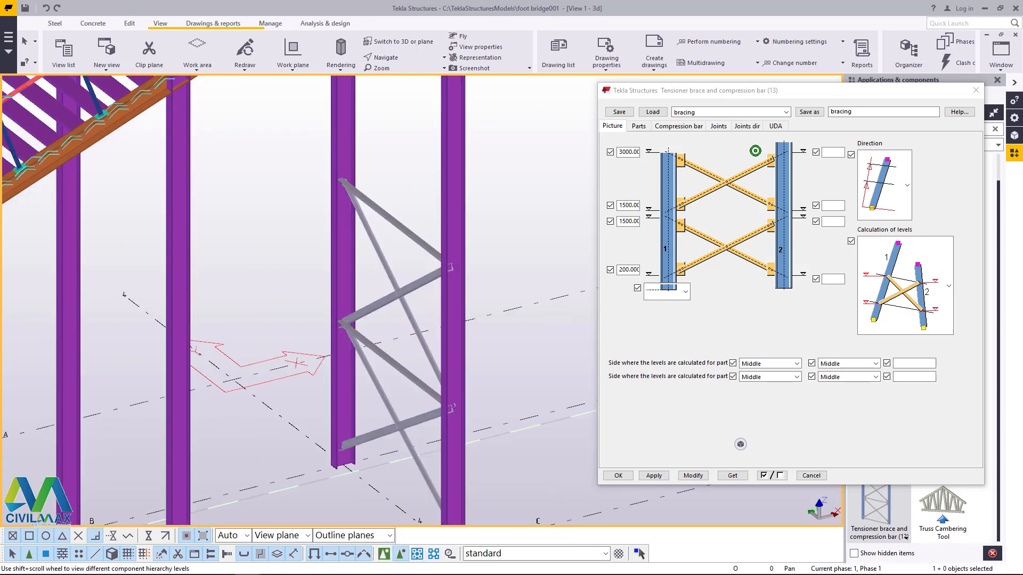
click(387, 312)
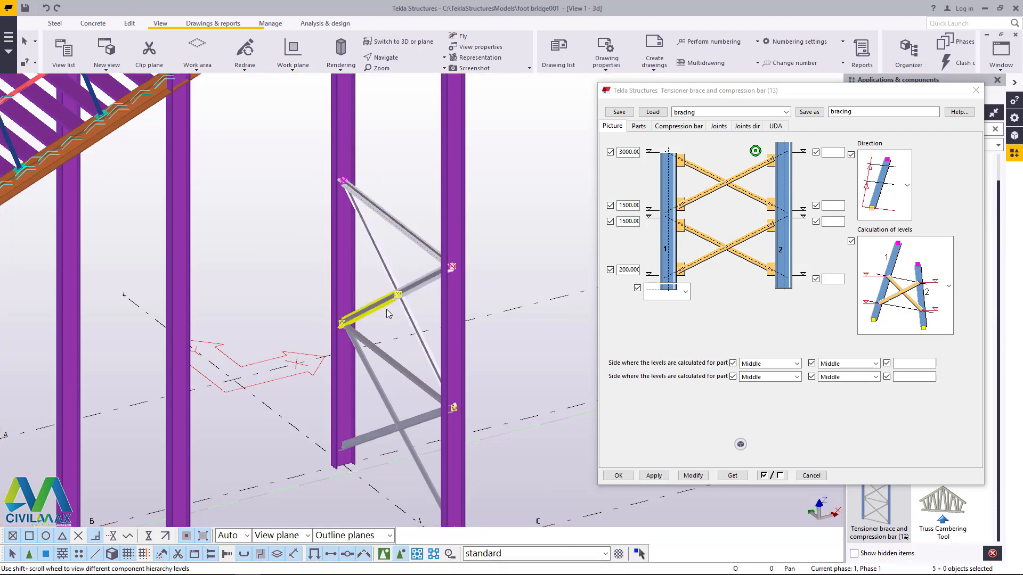
right_click(394, 132)
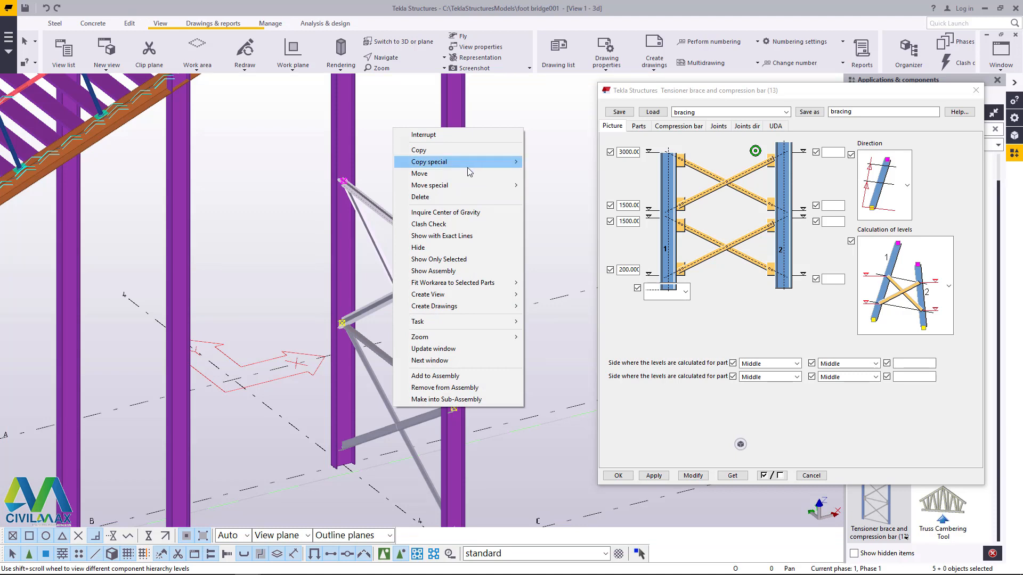
mouse_move(468, 168)
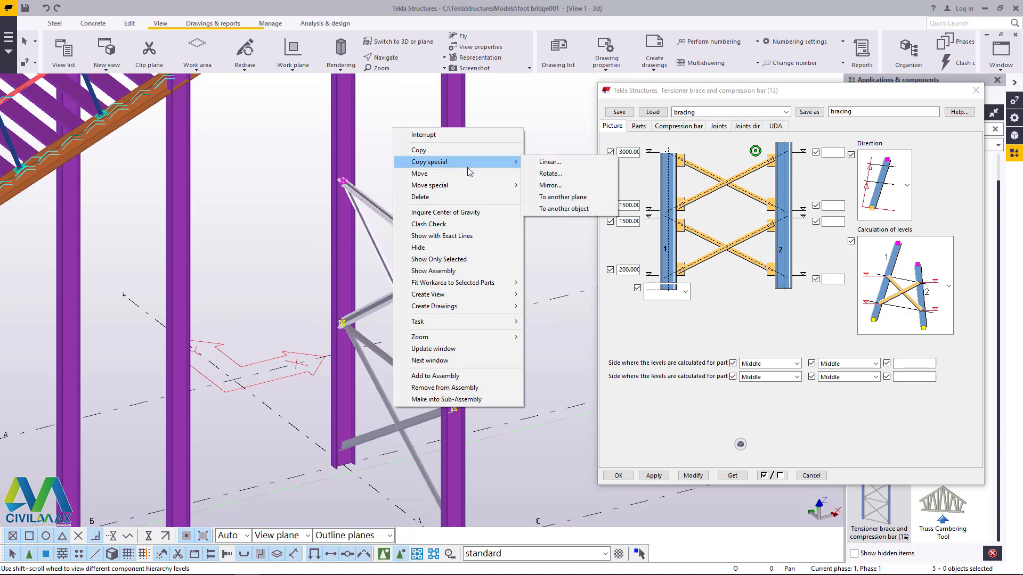
click(549, 162)
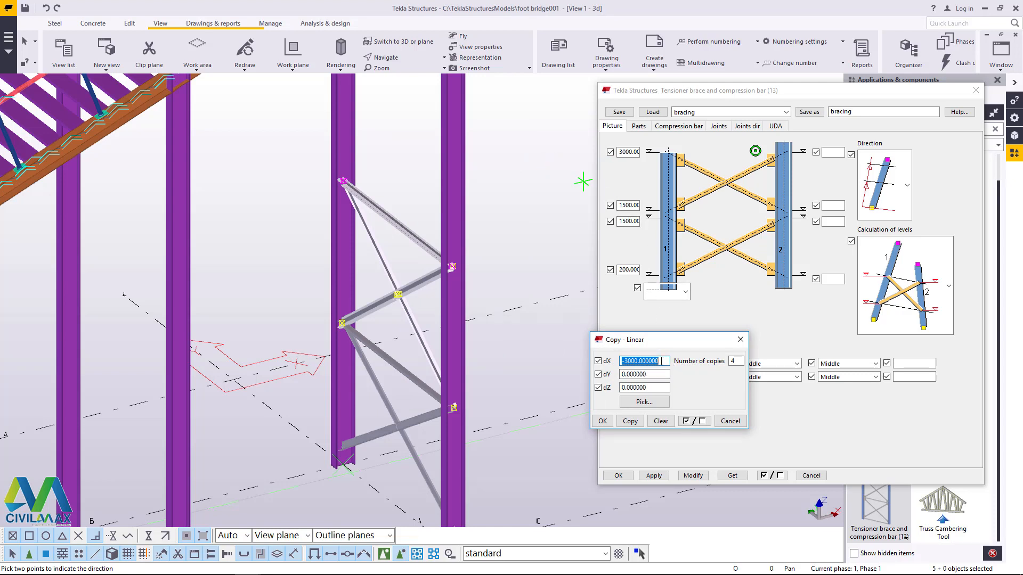
text(0)
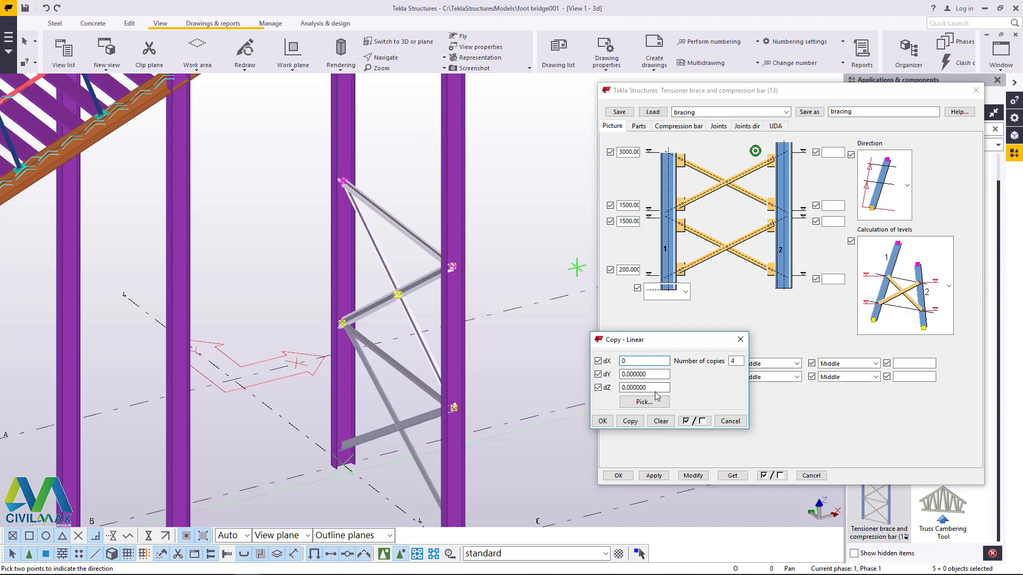
drag(660, 386, 616, 385)
text(1500)
click(630, 421)
scroll(333, 390, down, 4)
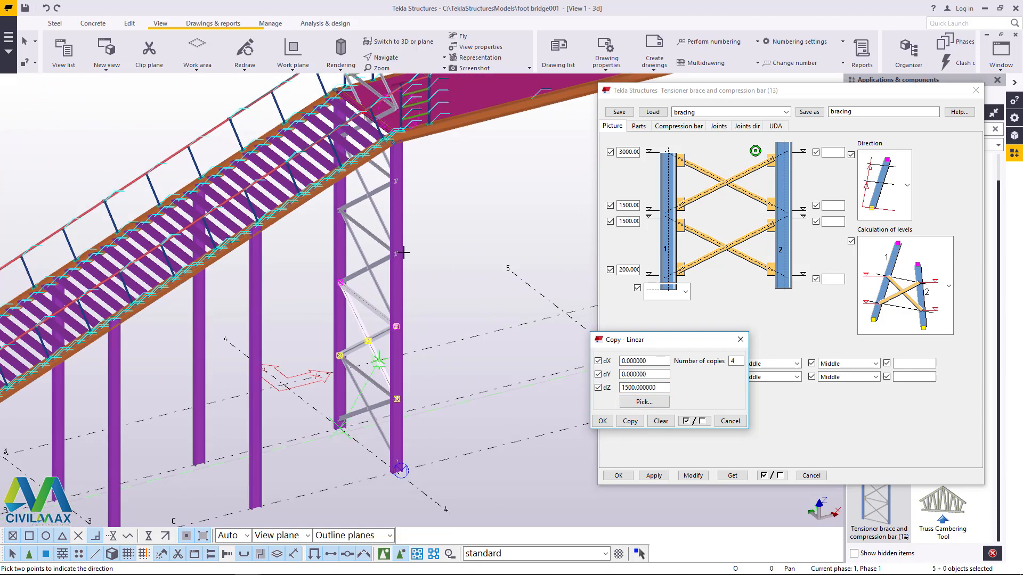
scroll(390, 168, up, 1)
right_click(429, 166)
click(449, 172)
Step: Delete the topmost copied cross-brace panel standing above the platform and handrails on grid line 4
scroll(385, 267, down, 2)
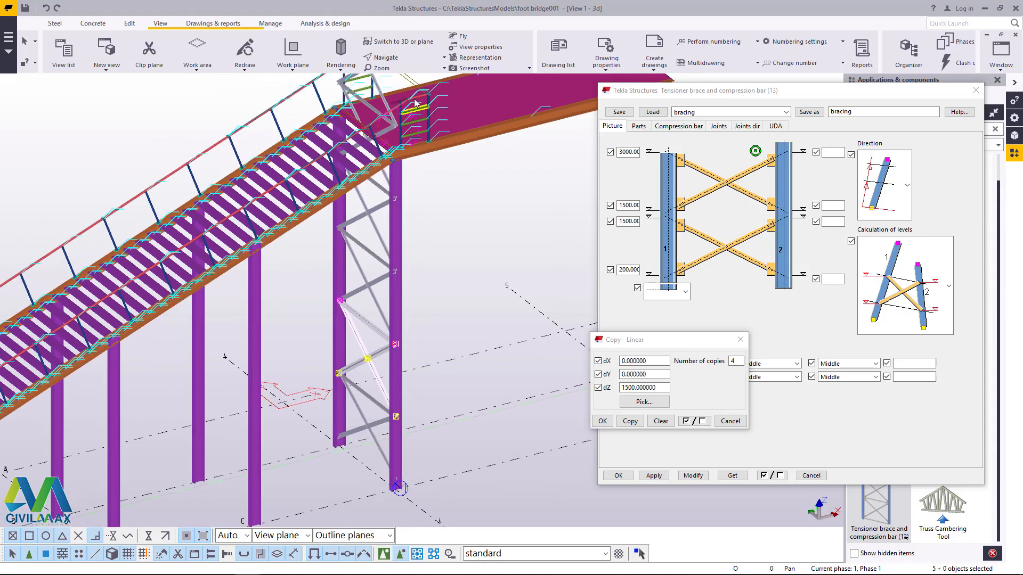
click(393, 58)
click(394, 76)
drag(391, 152, 363, 247)
scroll(362, 247, down, 2)
scroll(370, 142, up, 5)
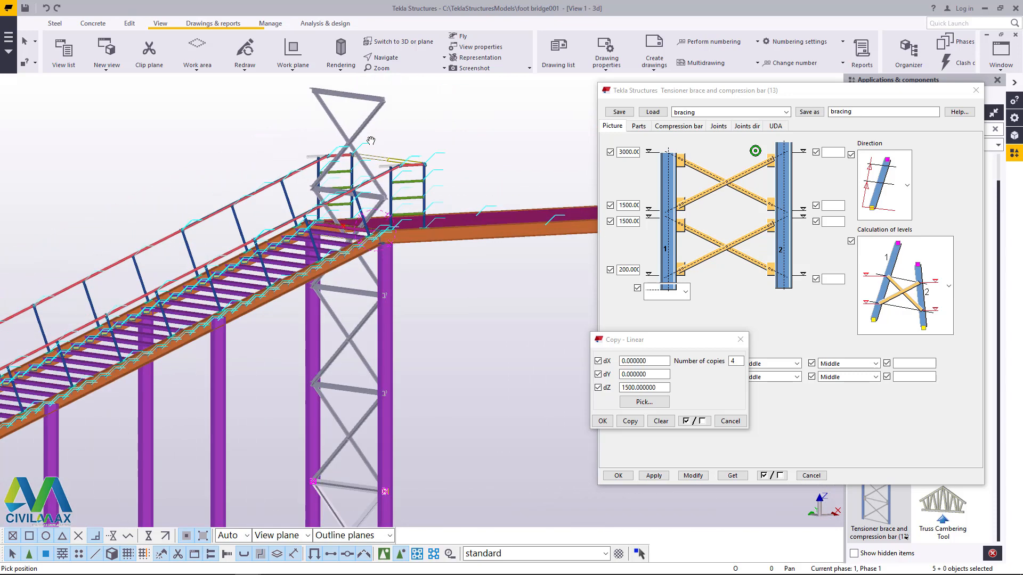
right_click(414, 118)
click(434, 130)
scroll(356, 129, up, 3)
drag(428, 104, 247, 114)
scroll(256, 202, down, 2)
ctrl+click(278, 230)
scroll(413, 142, down, 2)
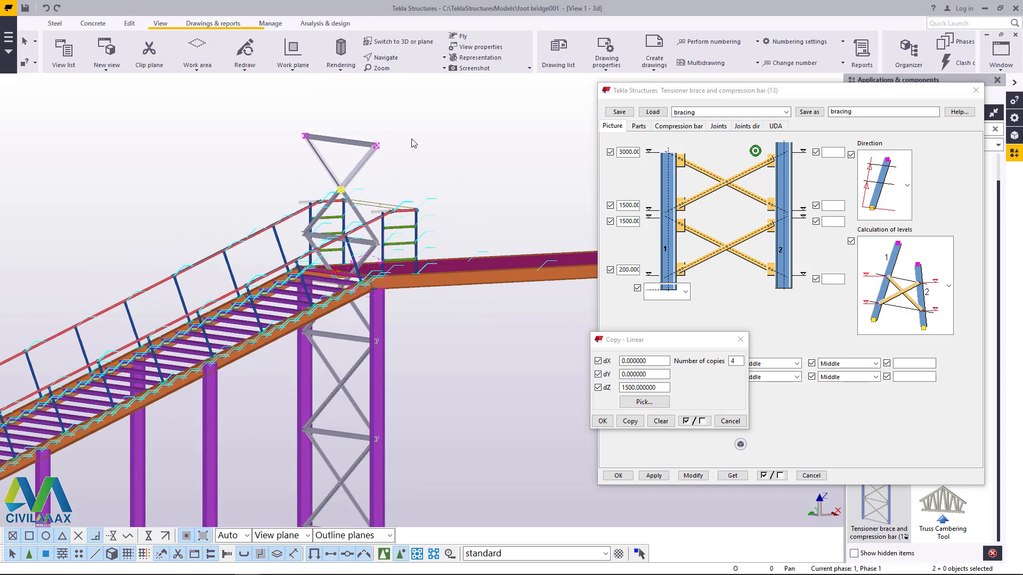
scroll(245, 168, up, 2)
click(338, 171)
Step: Delete the remaining copied brace members that pass through the stair and platform at the tops of the grid line 4 columns
scroll(362, 251, up, 3)
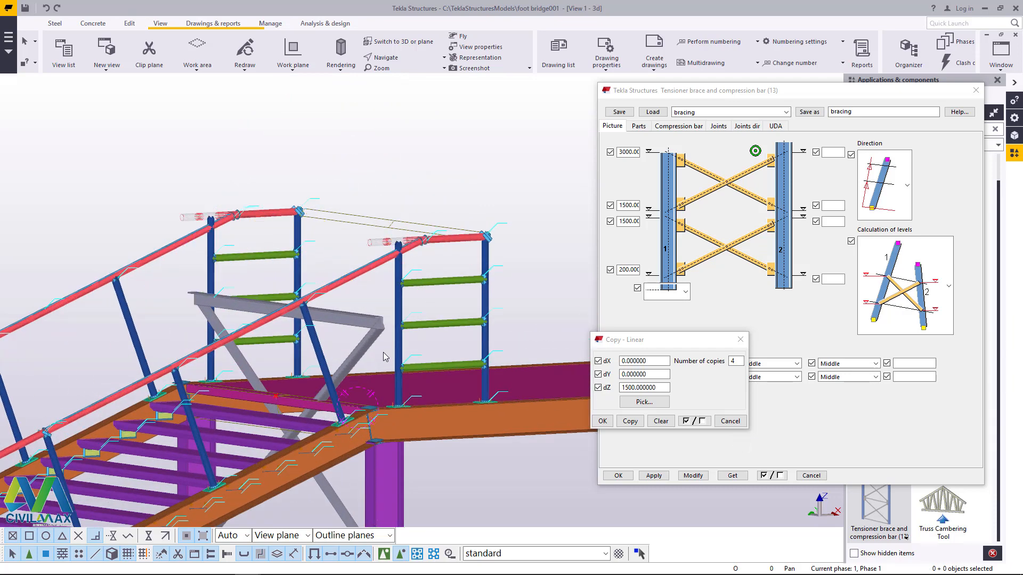
click(252, 366)
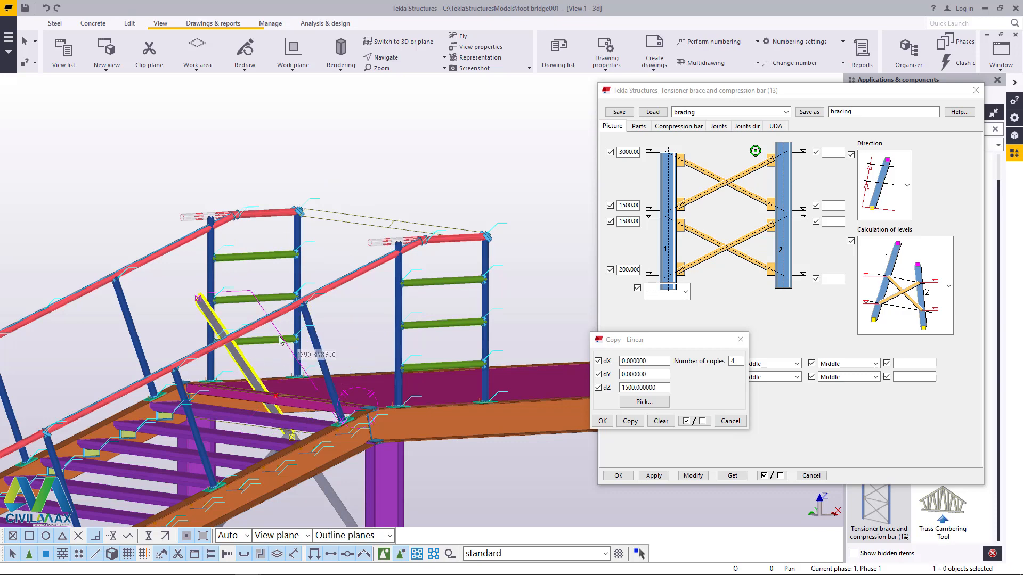
scroll(291, 342, down, 2)
scroll(320, 415, up, 3)
click(320, 418)
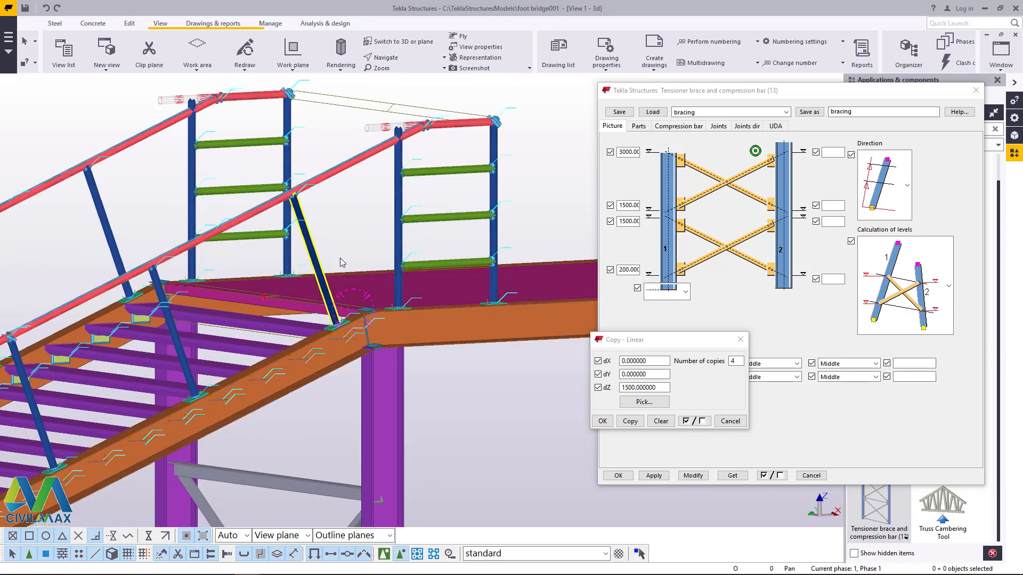
Step: Examine the cross bracing on the grid line 4 columns beneath the platform from a rotated view
scroll(353, 257, down, 3)
click(400, 60)
click(400, 90)
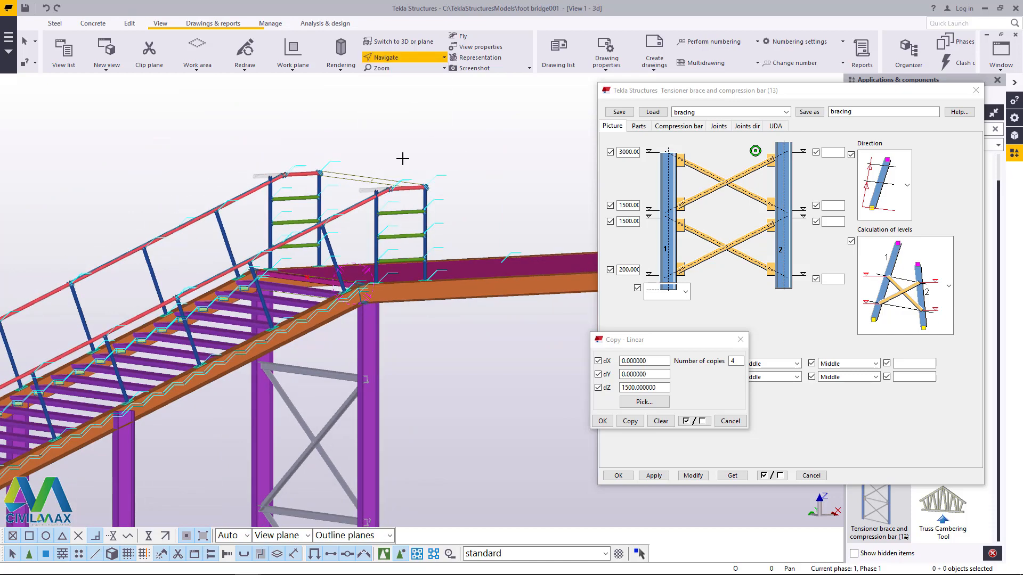
click(347, 289)
ctrl+middle_drag(351, 306, 397, 358)
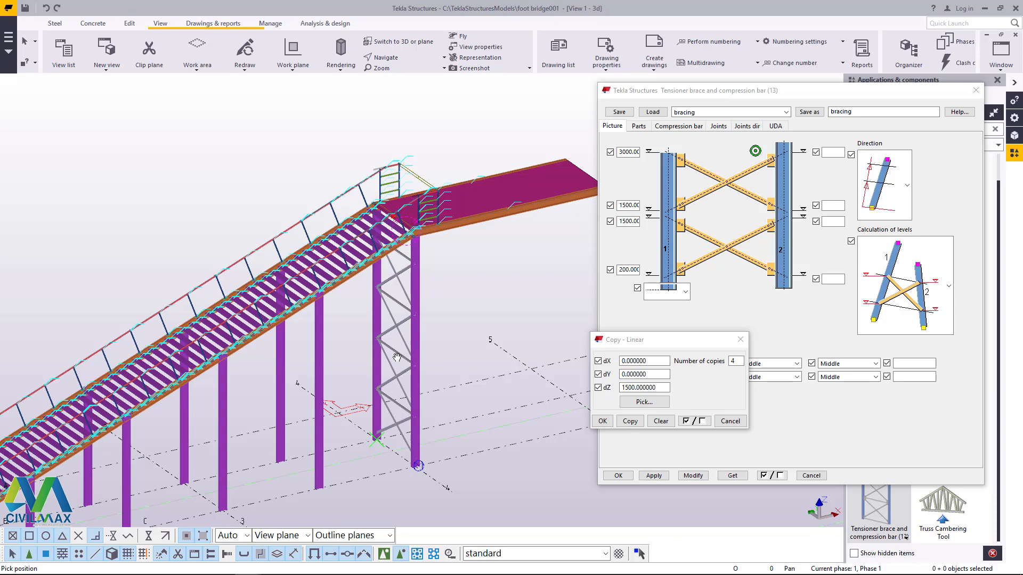
scroll(322, 442, up, 5)
right_click(373, 231)
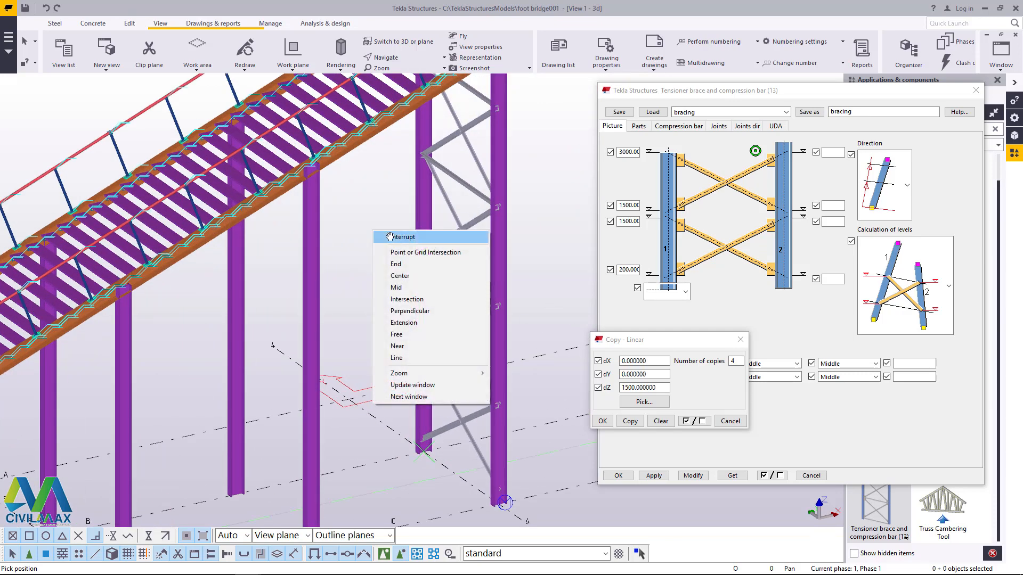
click(389, 236)
Step: Close the open copy and brace settings, and apply Tensioner brace and compression bar (13) to the next column pair before grid line 4
click(603, 421)
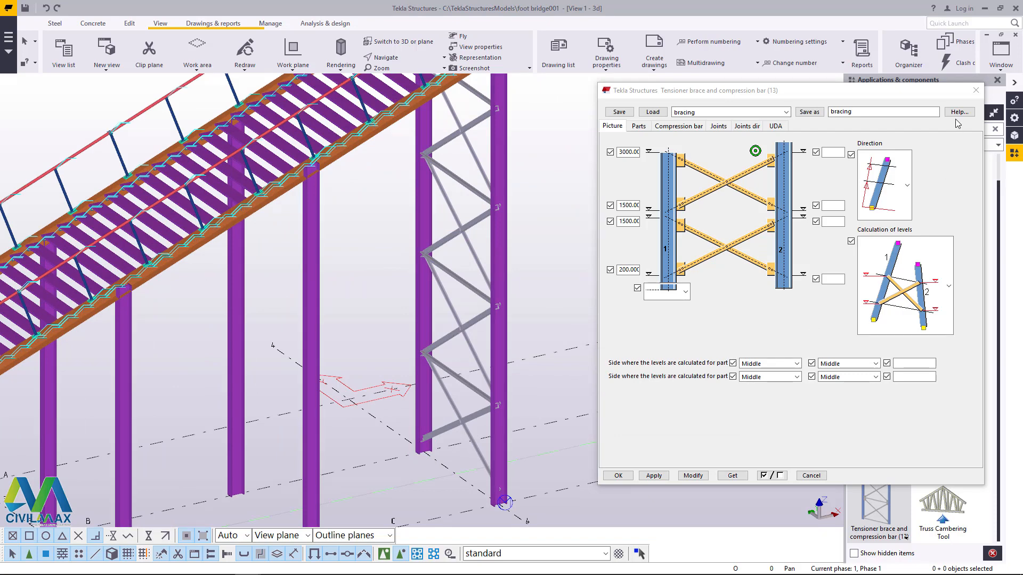
click(975, 91)
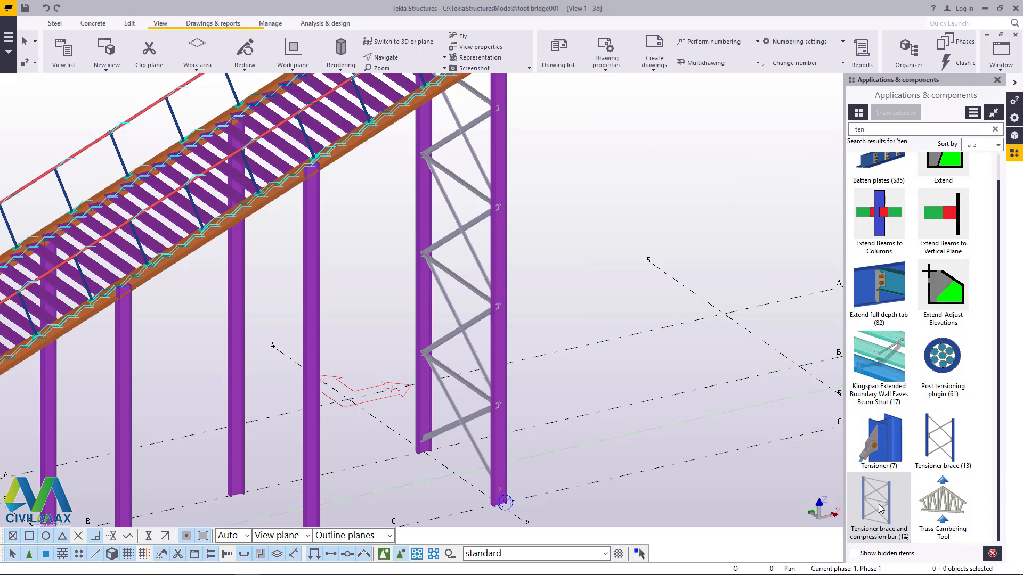
click(878, 508)
scroll(407, 320, down, 3)
scroll(327, 440, up, 6)
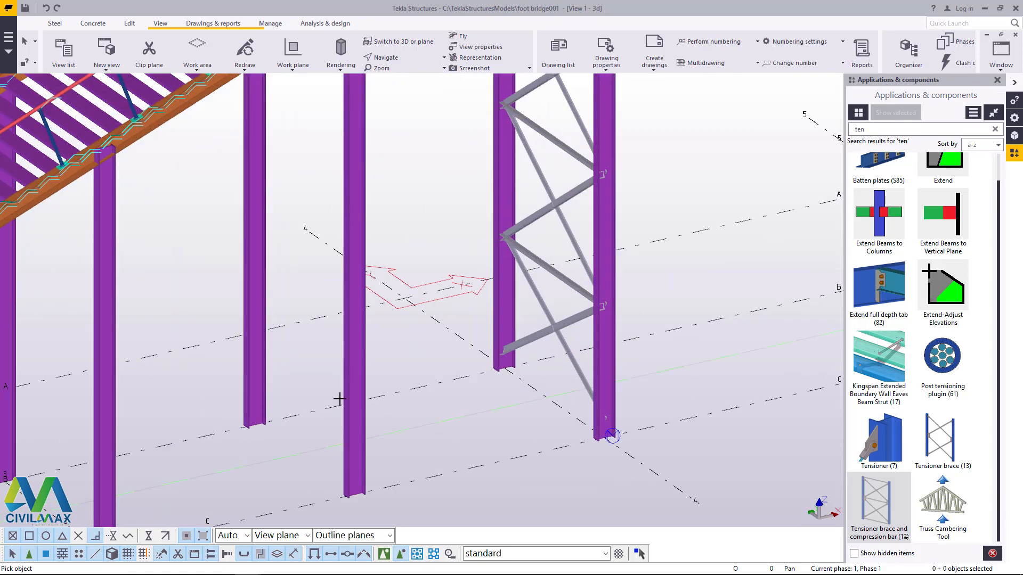
click(352, 380)
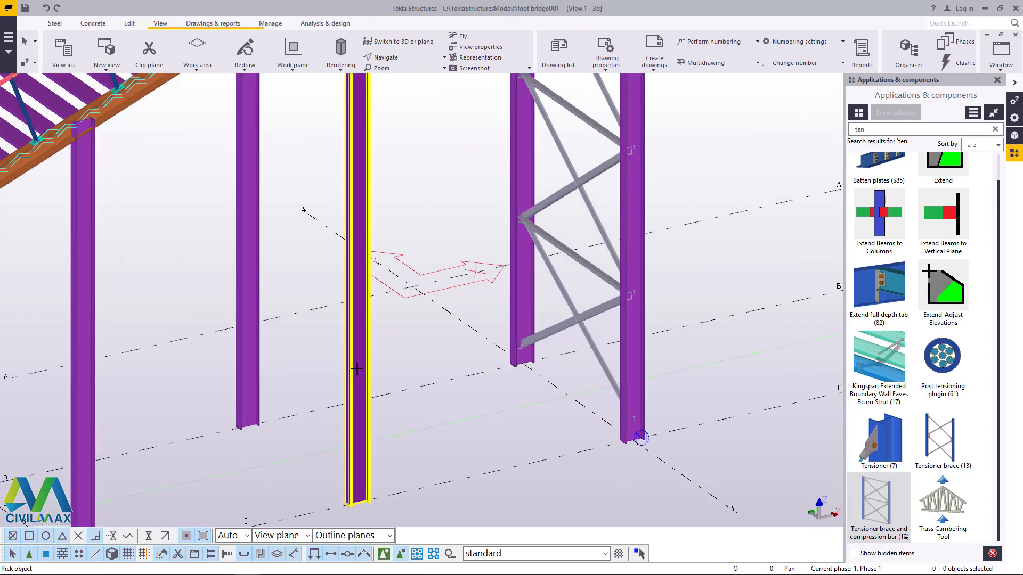
click(252, 221)
right_click(400, 176)
click(421, 183)
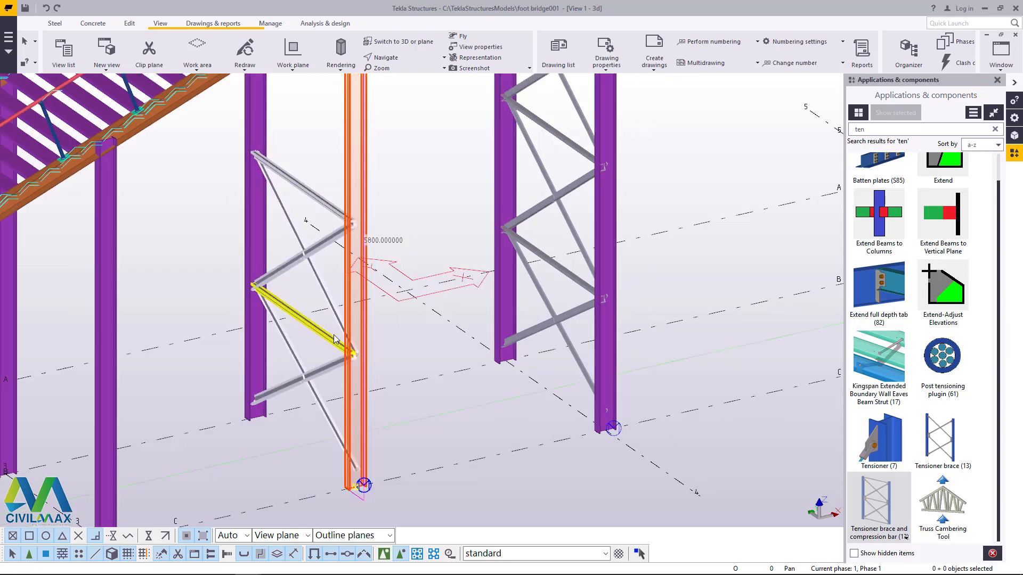
scroll(334, 336, down, 1)
click(420, 178)
Step: Try to copy four members of the new bracing's upper panel linearly with dX 0, dY 0, dZ 1500 and 1 copy
scroll(331, 248, up, 3)
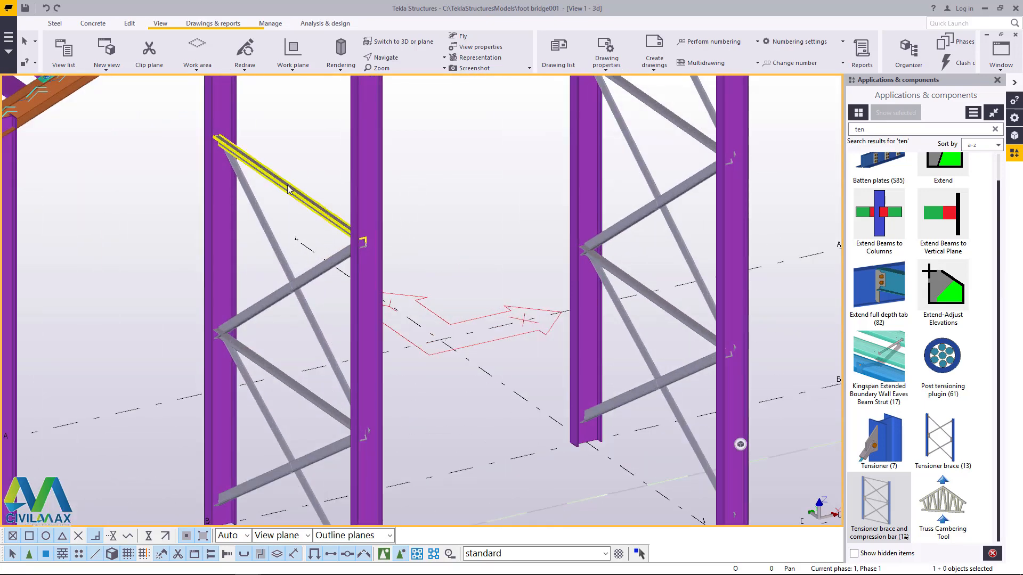
scroll(287, 189, down, 4)
scroll(283, 249, up, 3)
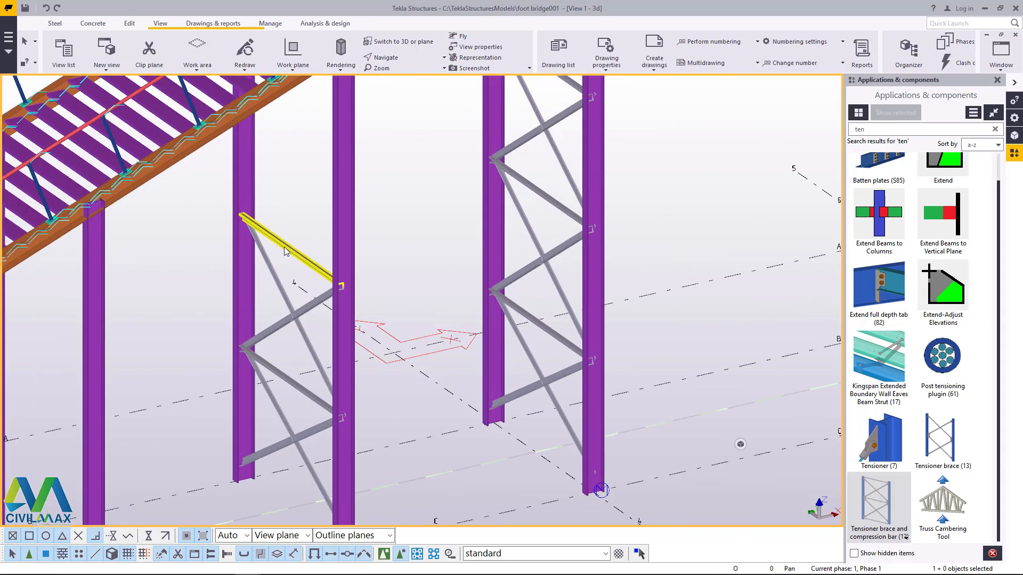
click(283, 254)
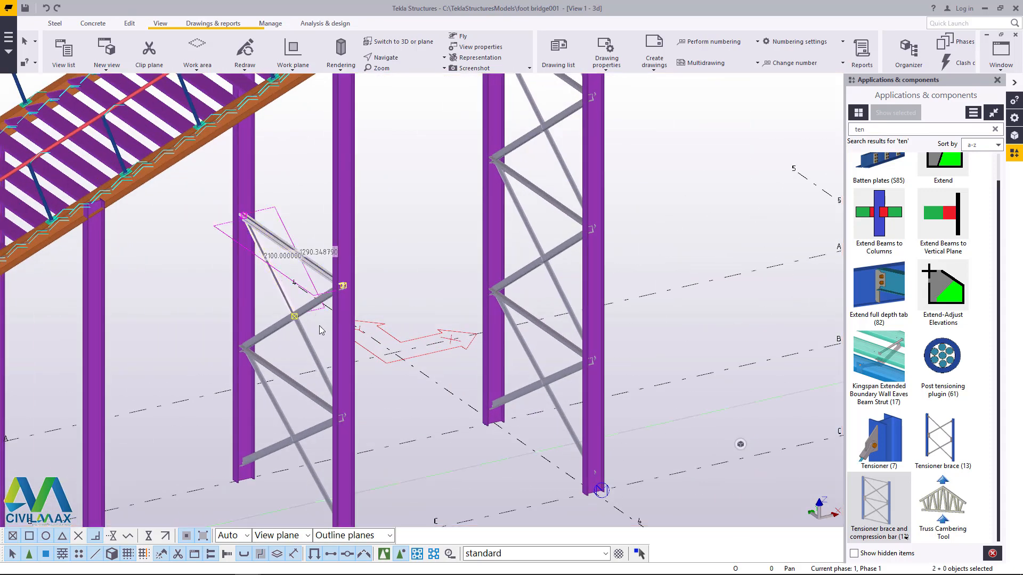
shift+click(281, 318)
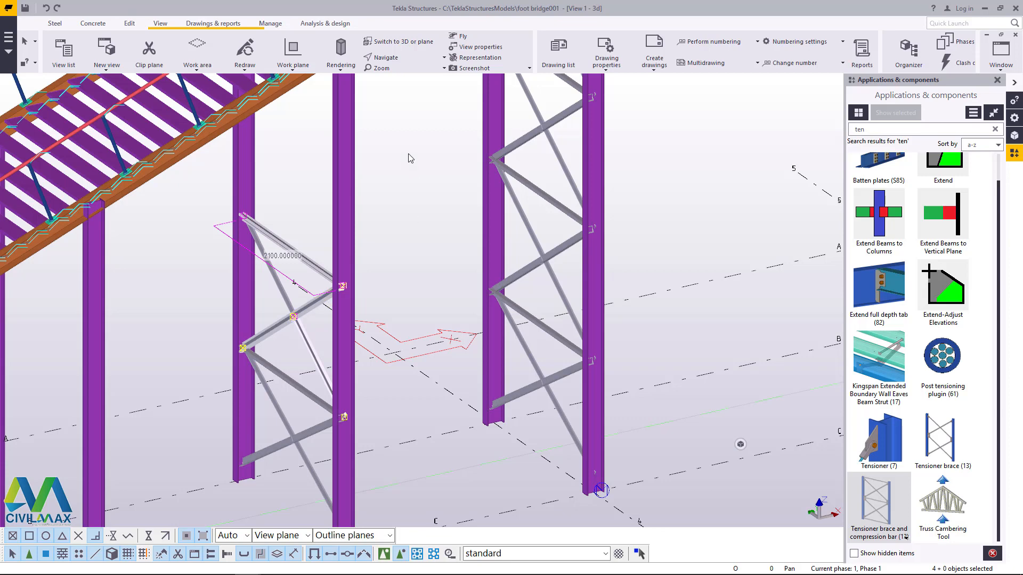
right_click(388, 142)
mouse_move(425, 181)
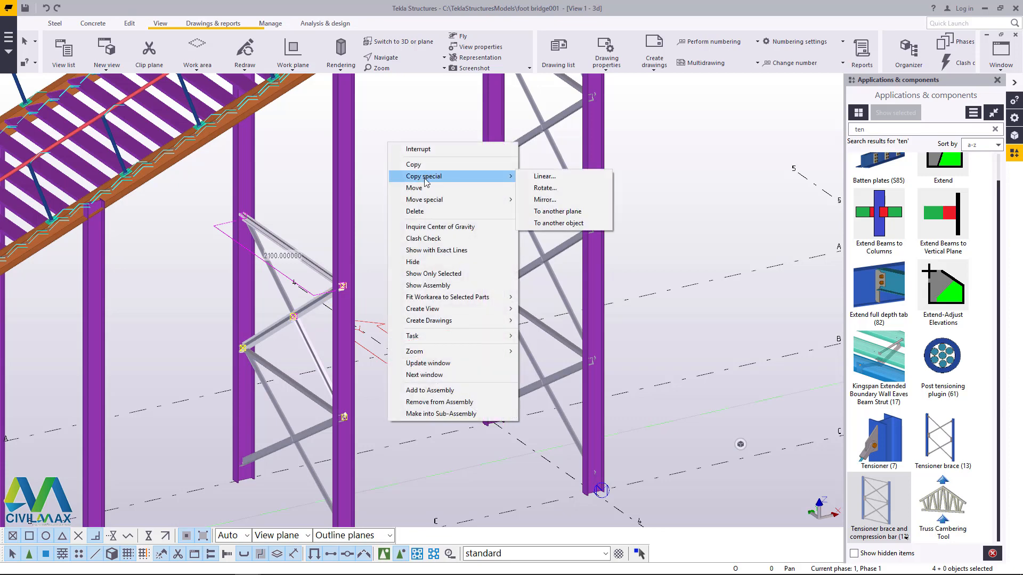
click(538, 176)
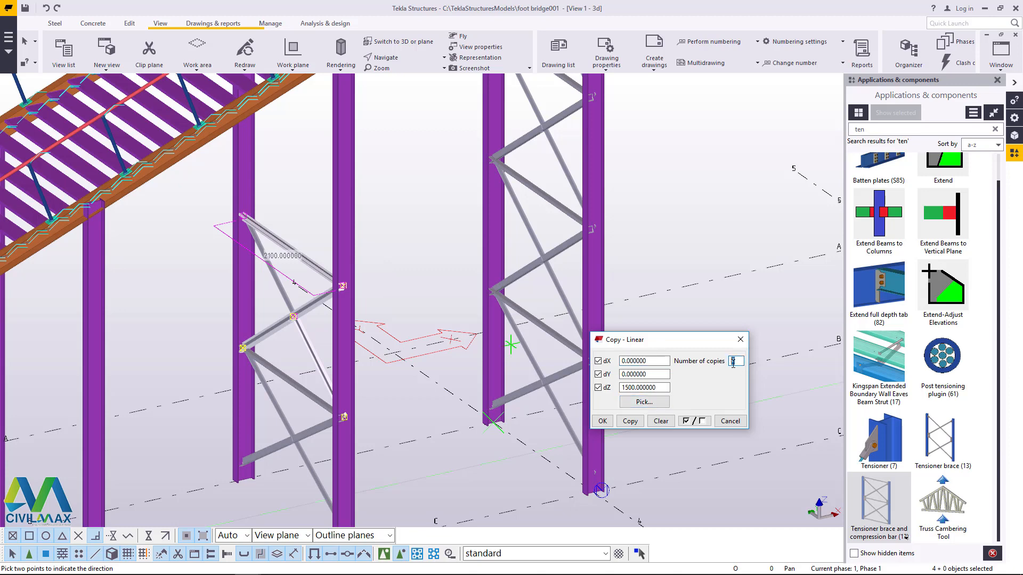
scroll(559, 341, down, 6)
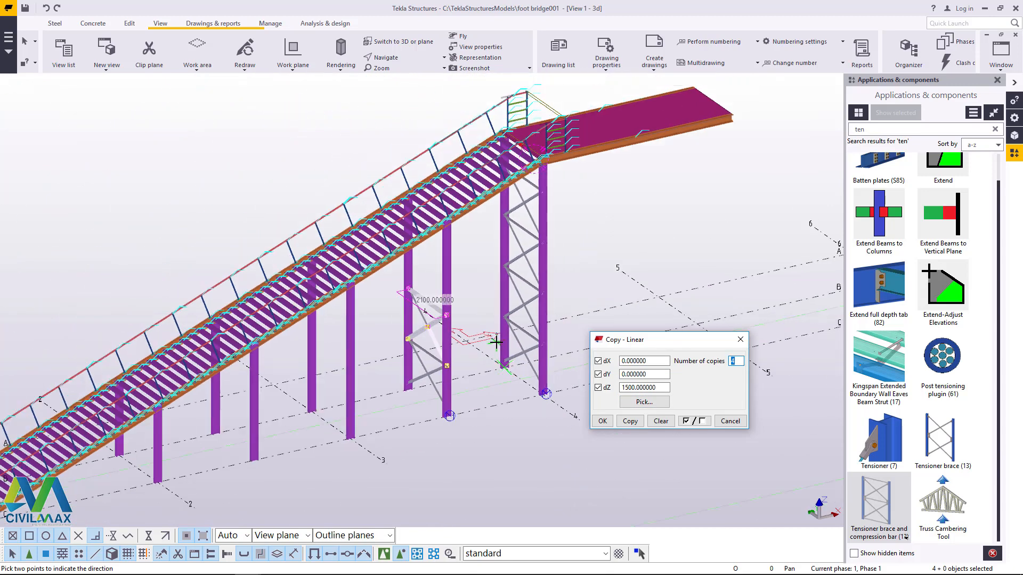
scroll(544, 140, up, 2)
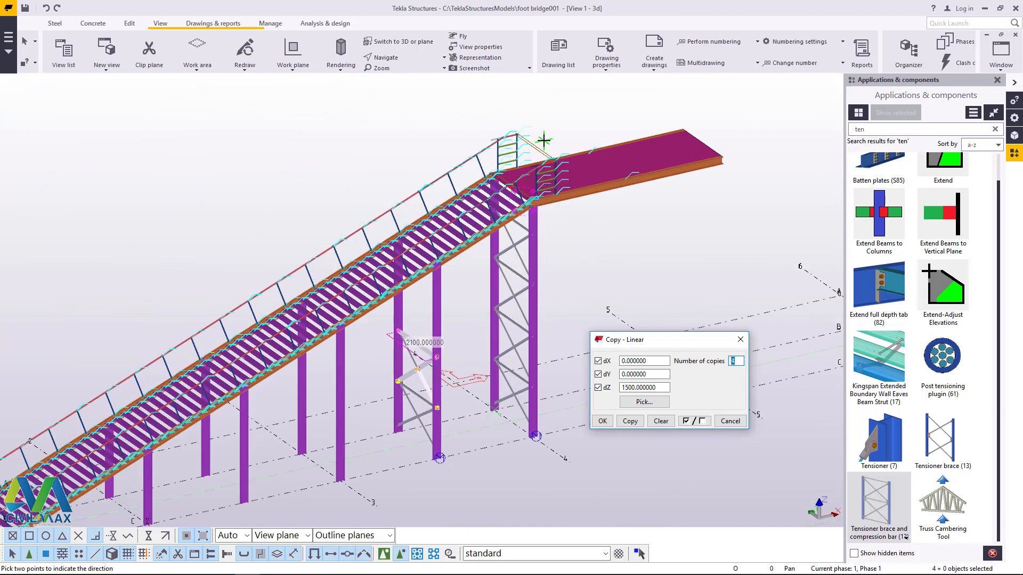
scroll(535, 222, up, 3)
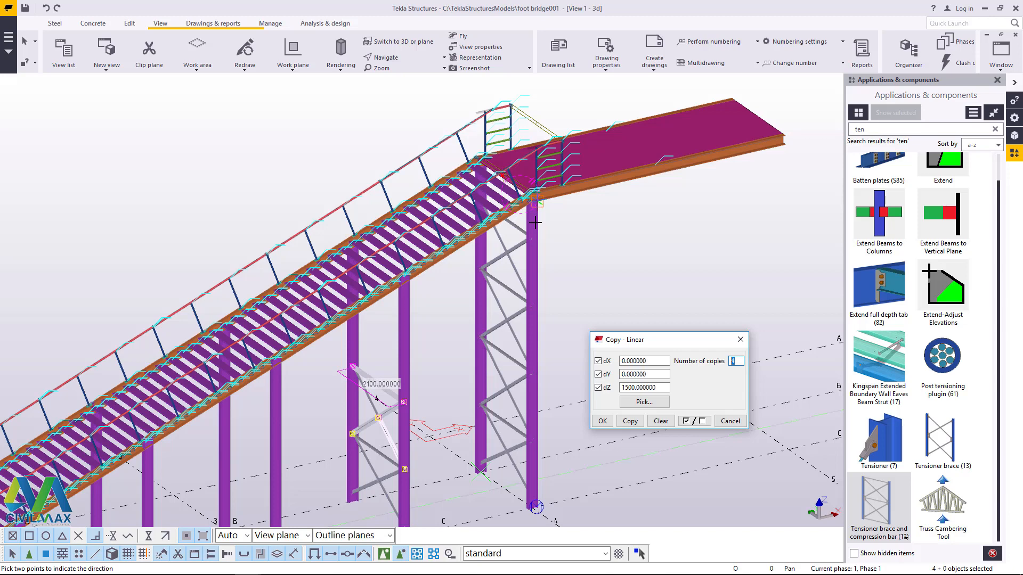
scroll(532, 258, up, 1)
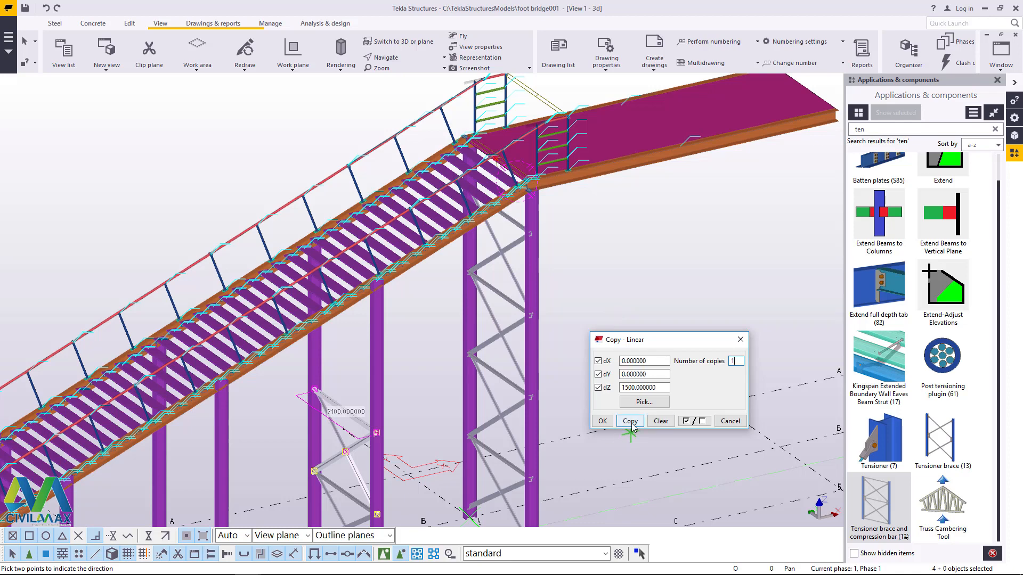
scroll(361, 335, up, 3)
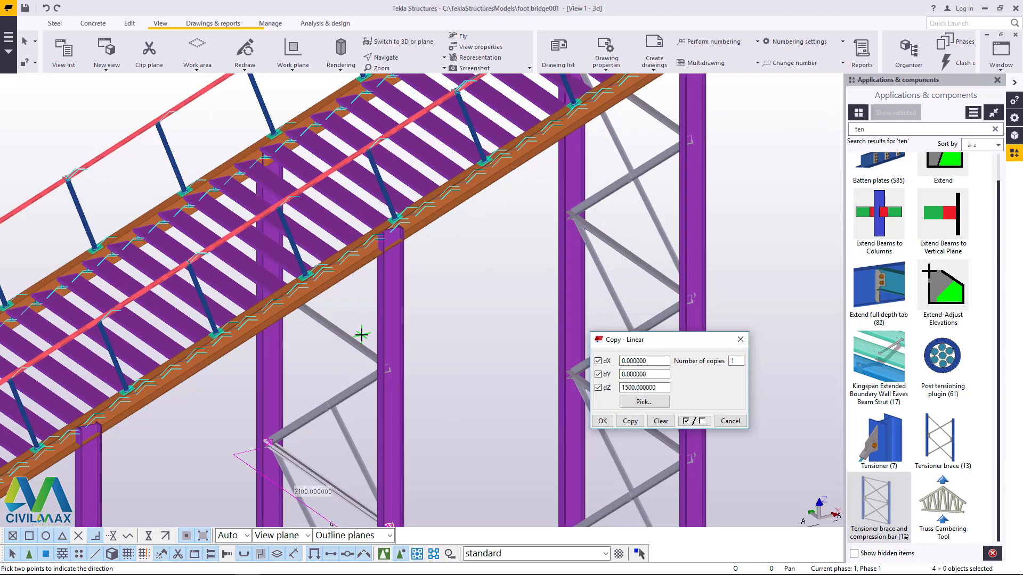
scroll(365, 343, down, 4)
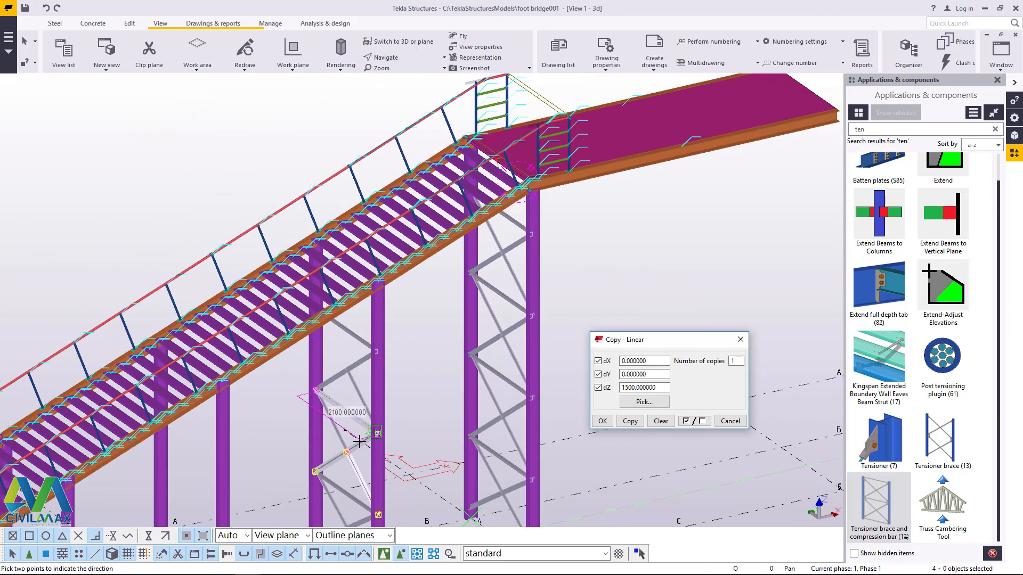
scroll(354, 438, up, 5)
right_click(453, 210)
click(482, 223)
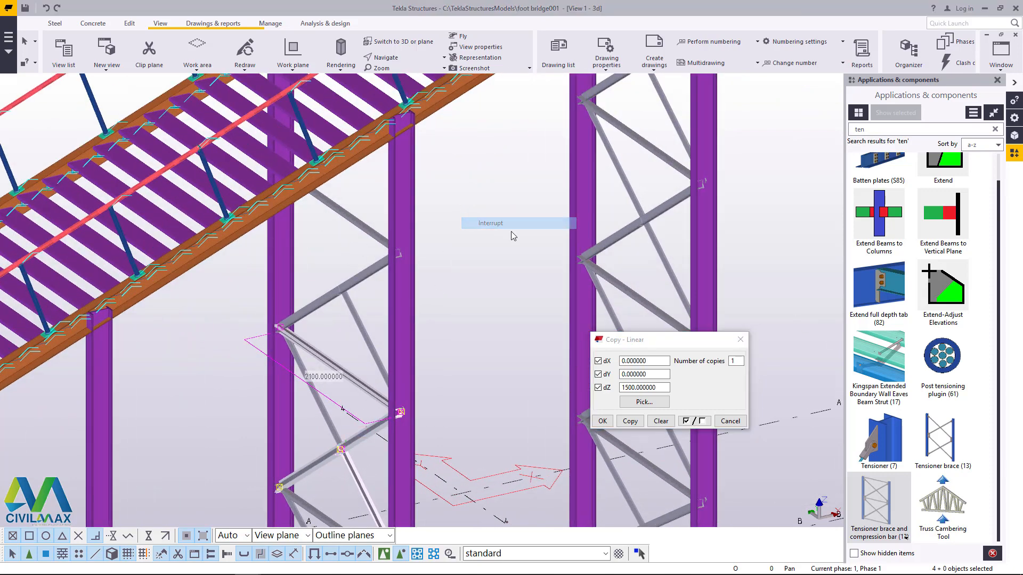
Step: Add the missing diagonal half to the selected upper brace panel and copy all its parts linearly with dZ 1500 and 1 copy
scroll(425, 310, down, 3)
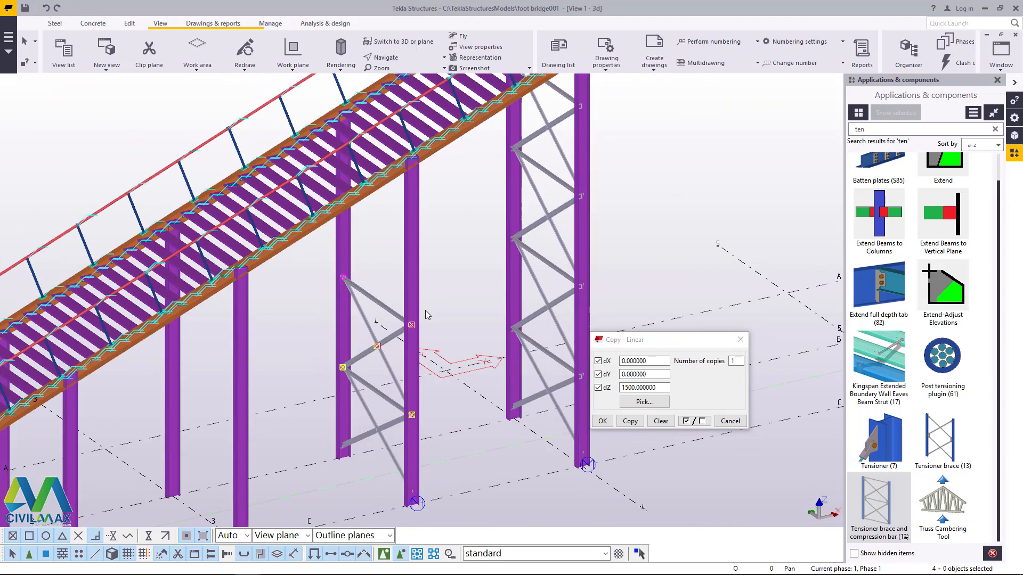
scroll(368, 383, up, 5)
scroll(379, 343, up, 2)
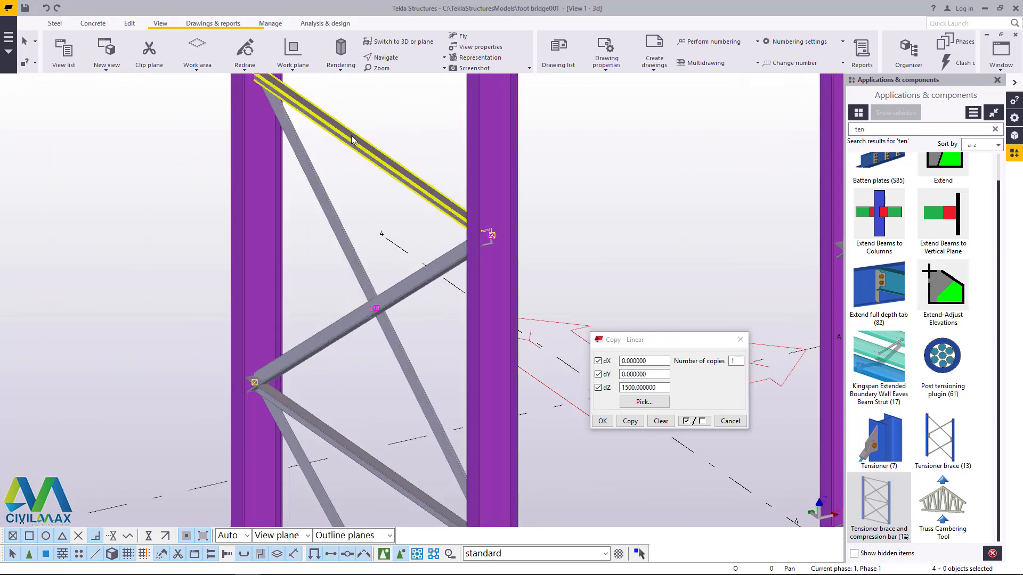
shift+drag(350, 369, 350, 369)
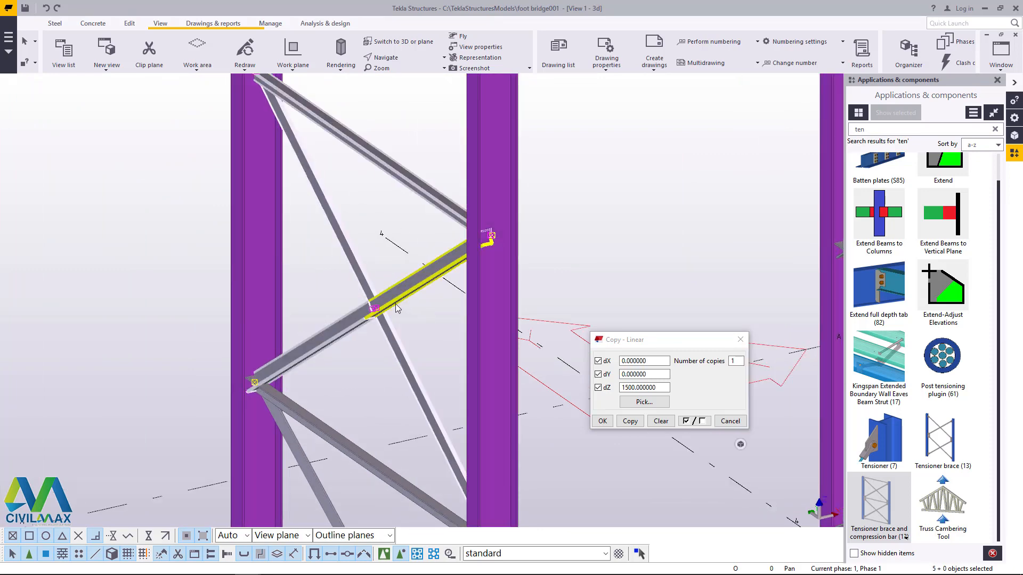
scroll(351, 287, down, 2)
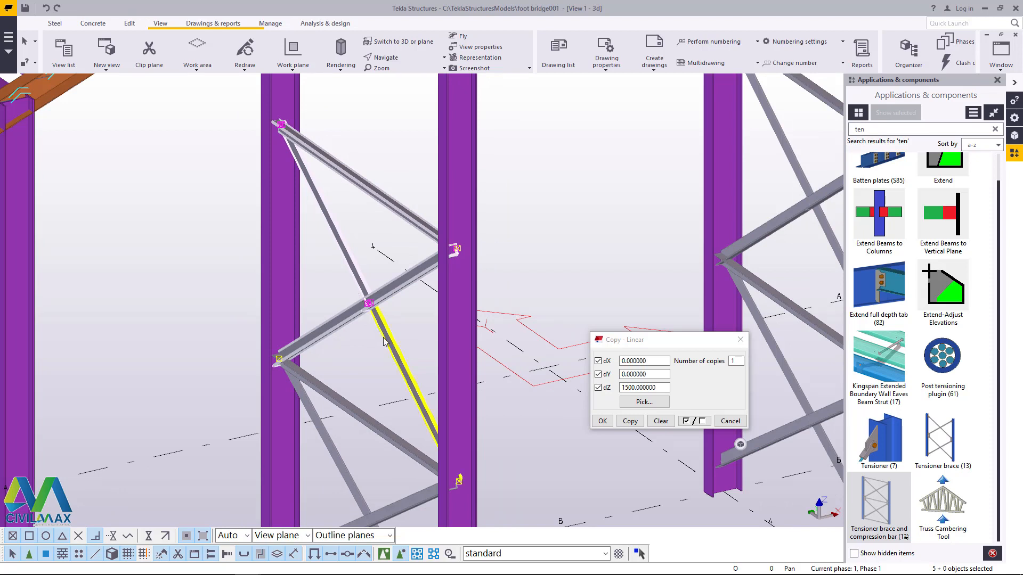
click(631, 420)
scroll(323, 400, down, 4)
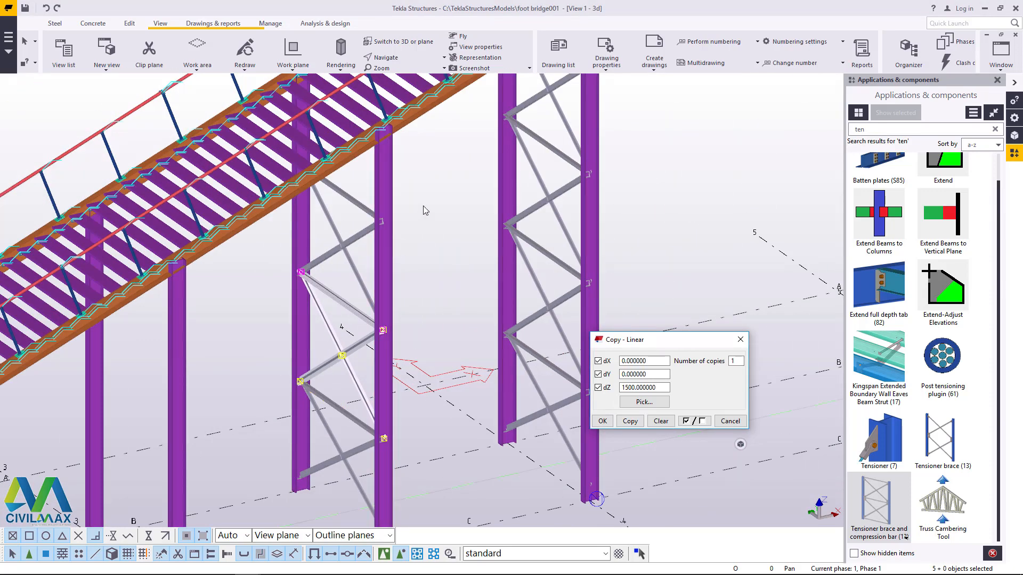
right_click(432, 193)
click(452, 200)
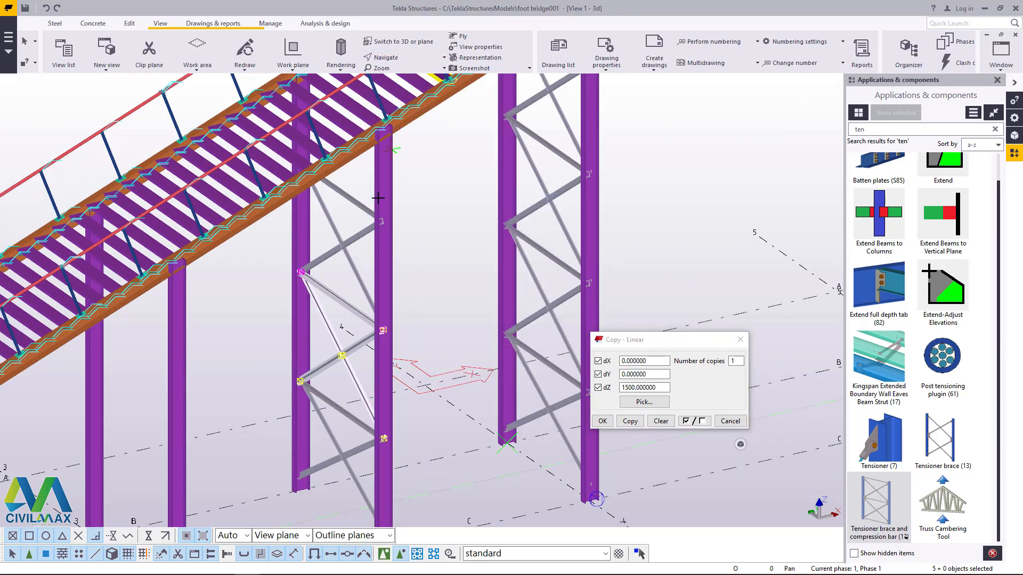
Step: Examine the space between the topmost copied brace panel and the stair stringer above it
ctrl+middle_drag(376, 220, 400, 153)
scroll(357, 184, up, 5)
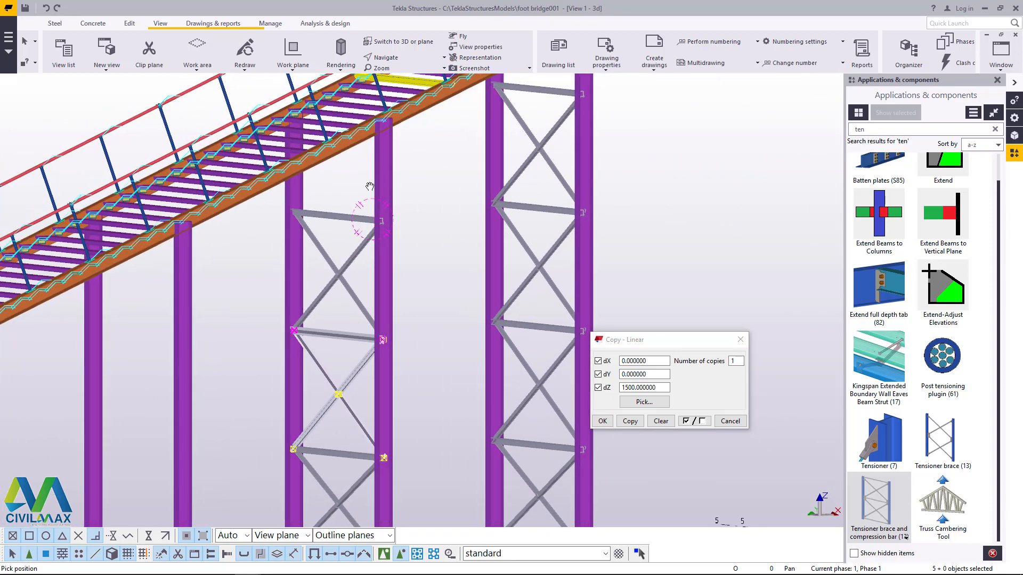
scroll(327, 266, down, 2)
scroll(288, 155, up, 3)
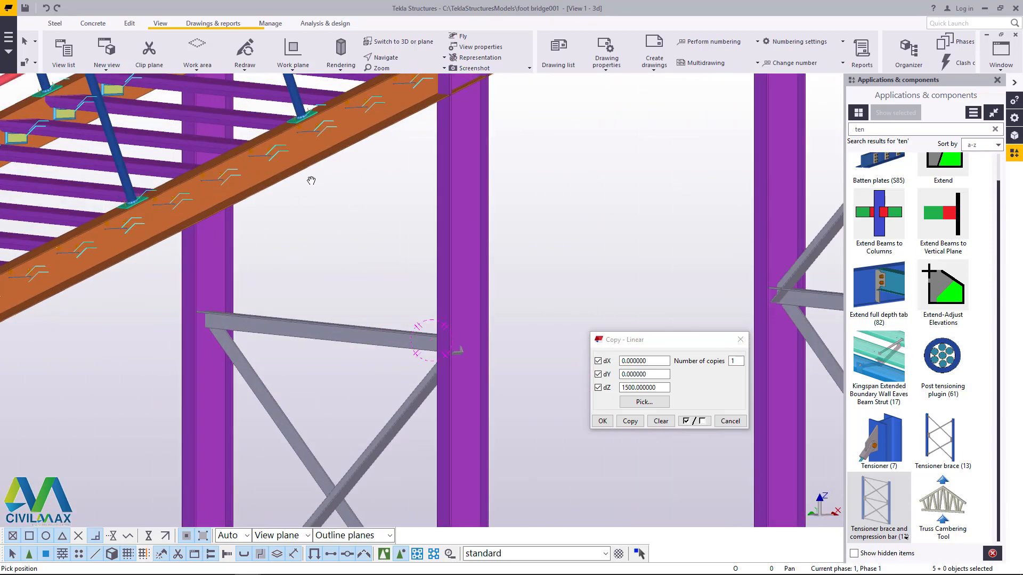
right_click(310, 180)
click(322, 187)
scroll(338, 333, down, 2)
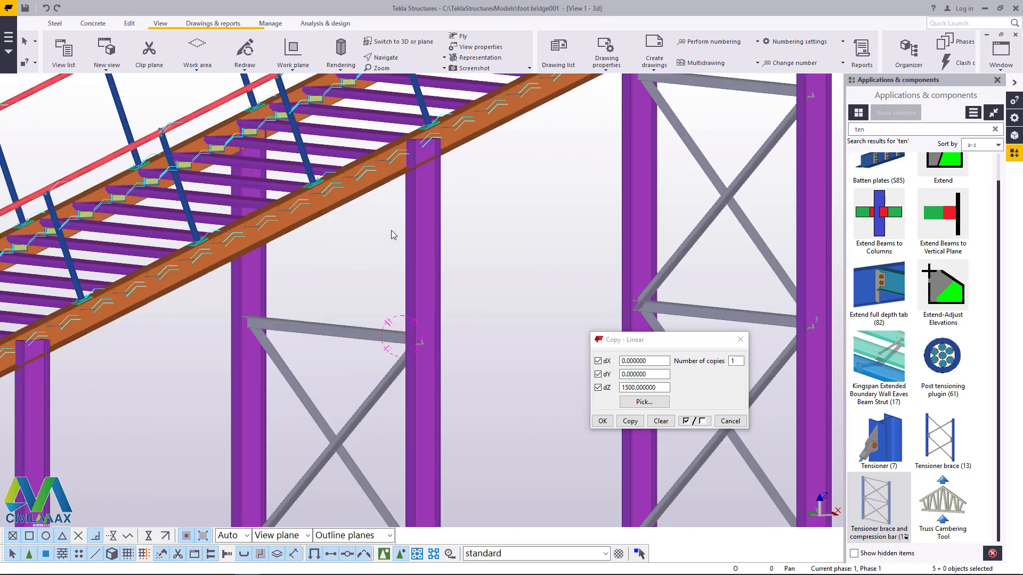
middle_drag(356, 350, 352, 330)
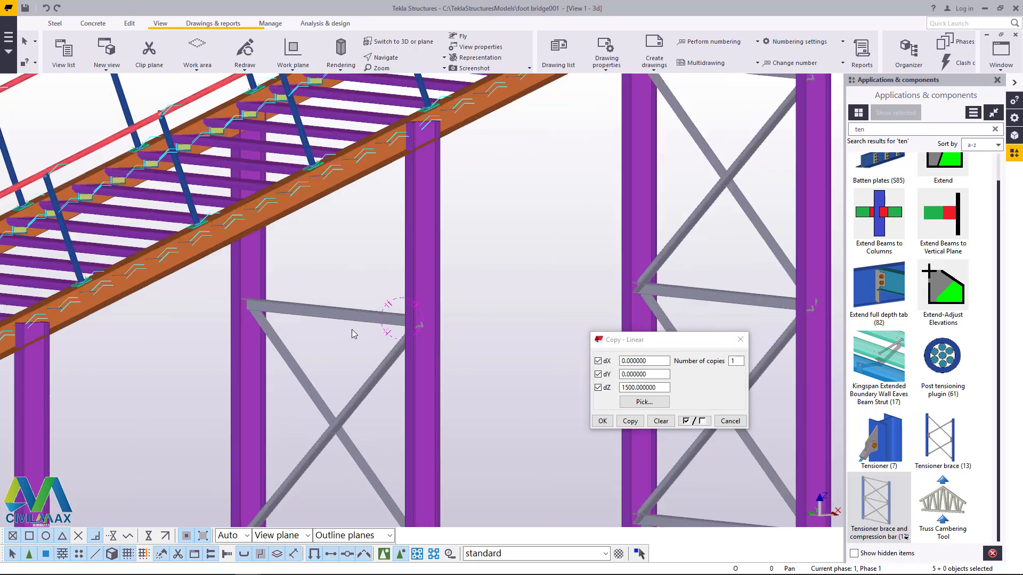
Step: Copy the topmost horizontal brace member linearly with dX 0, dY 0, dZ 1200 and 1 copy
scroll(346, 324, up, 1)
right_click(496, 191)
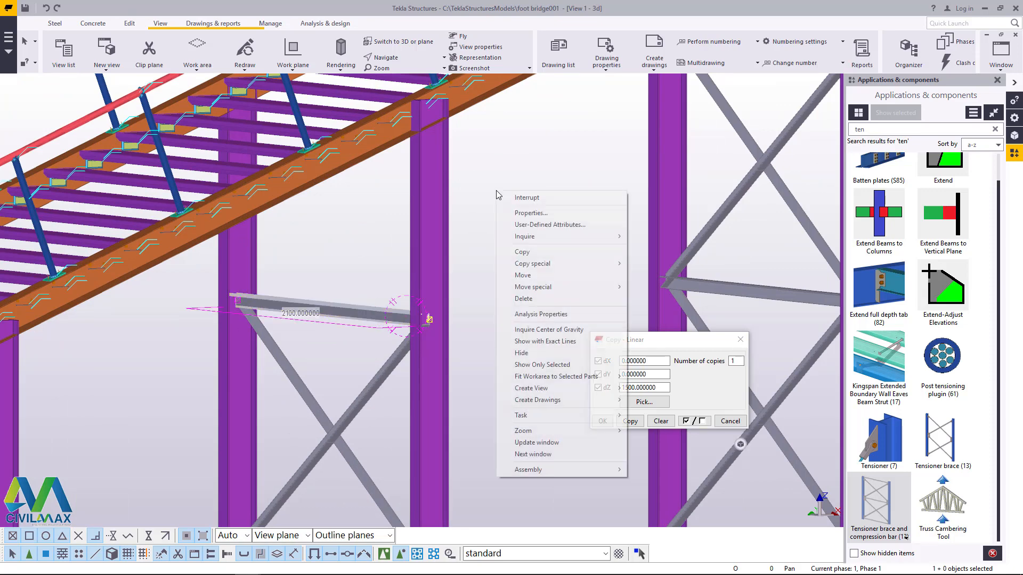
mouse_move(600, 266)
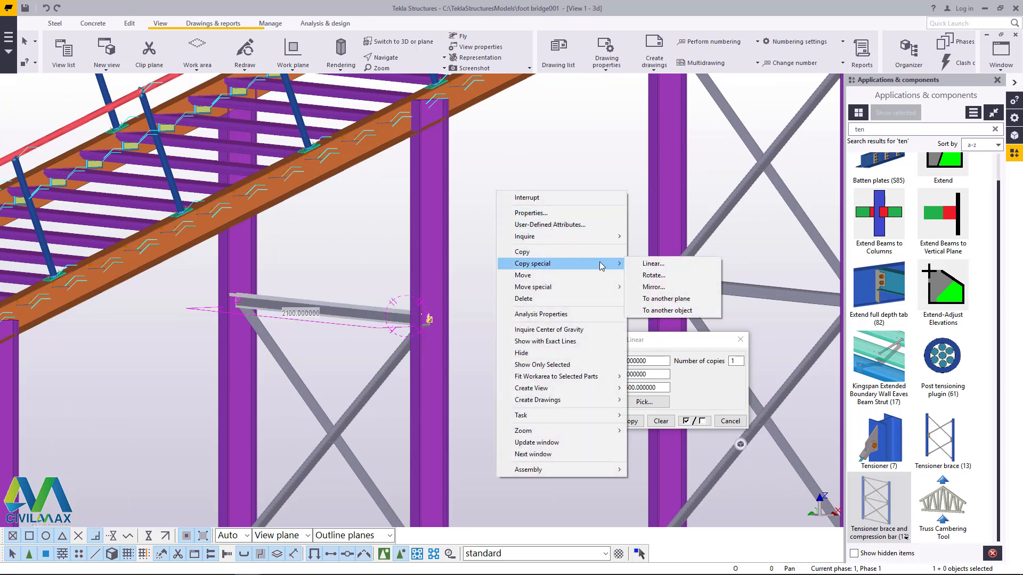
click(655, 264)
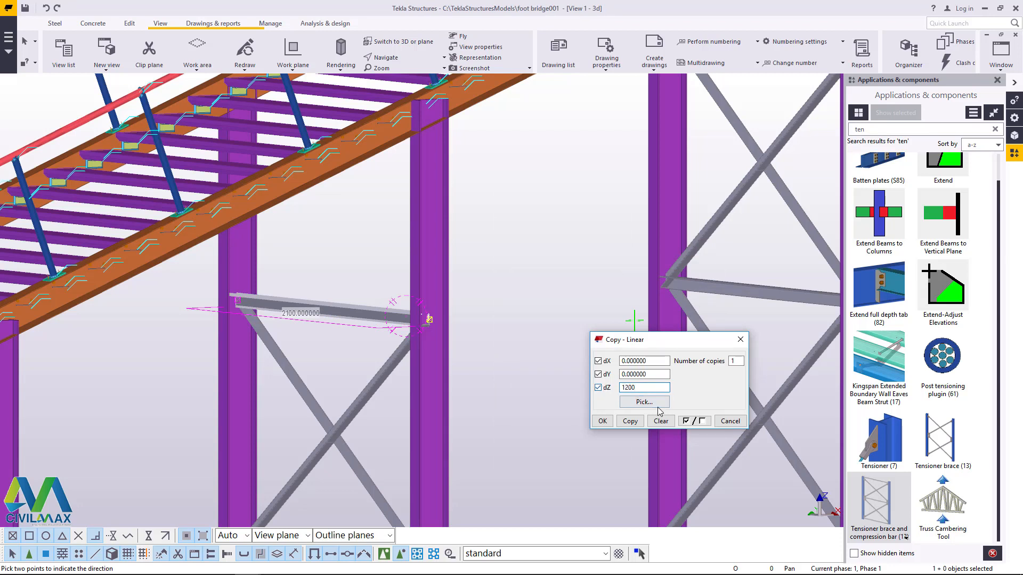
click(634, 422)
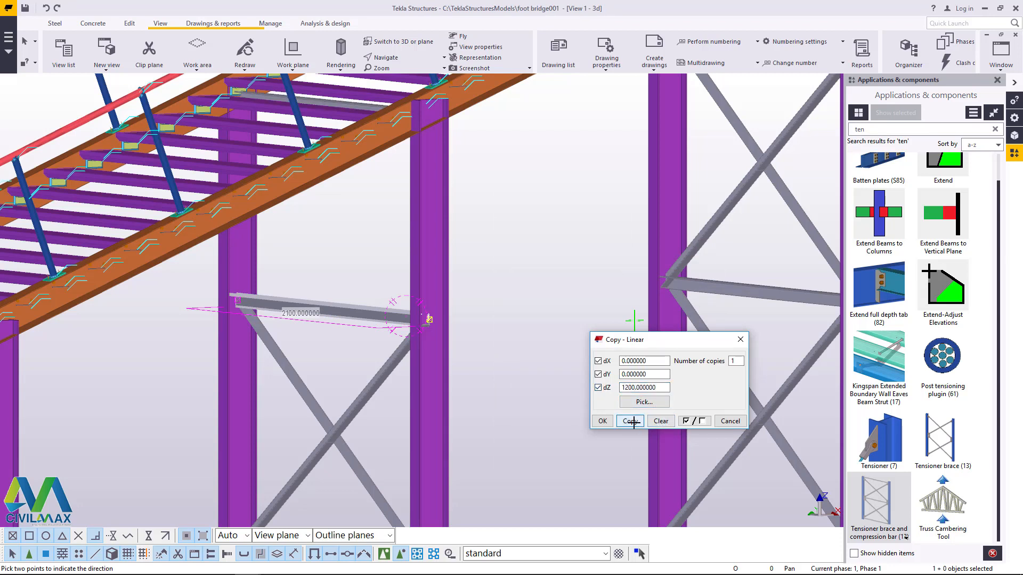
Step: Undo the last copy and copy the topmost horizontal brace member linearly with dX 0, dY 0, dZ 1000 and 1 copy
click(47, 8)
click(650, 386)
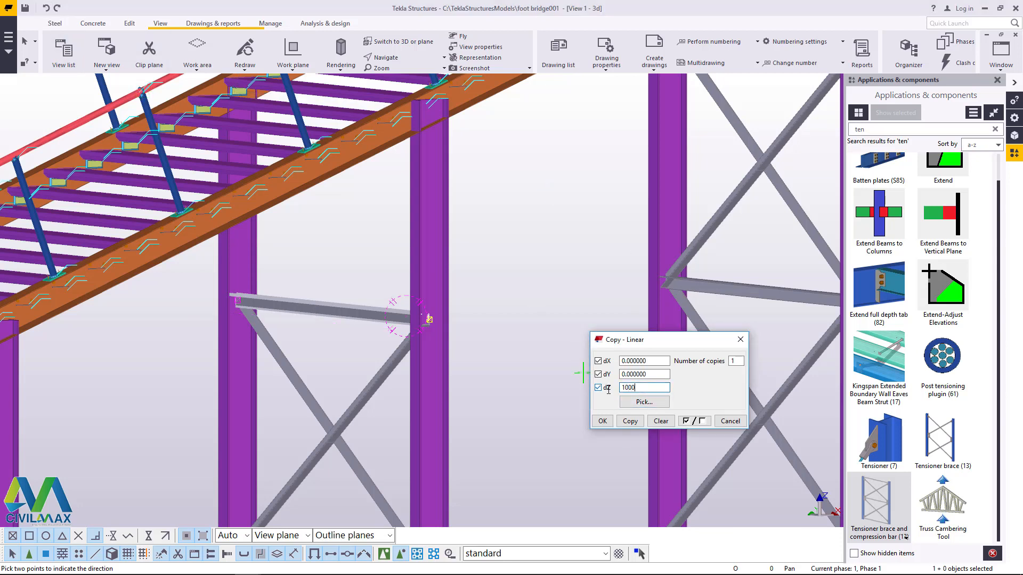
click(602, 421)
right_click(522, 234)
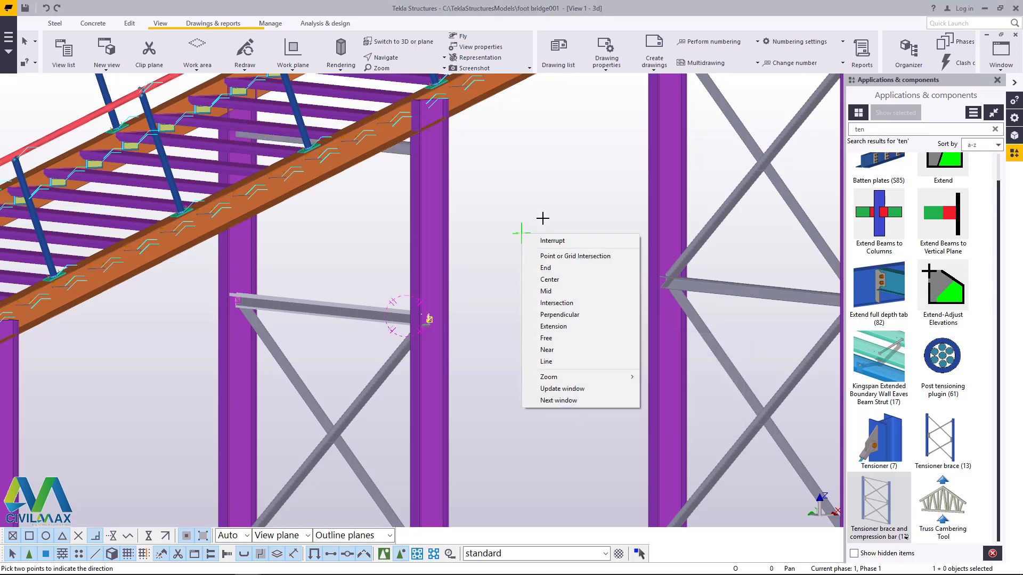
click(540, 240)
Step: Examine the copied brace member against the stair stringer and compare the braced column pairs with those still without bracing
click(384, 58)
click(394, 95)
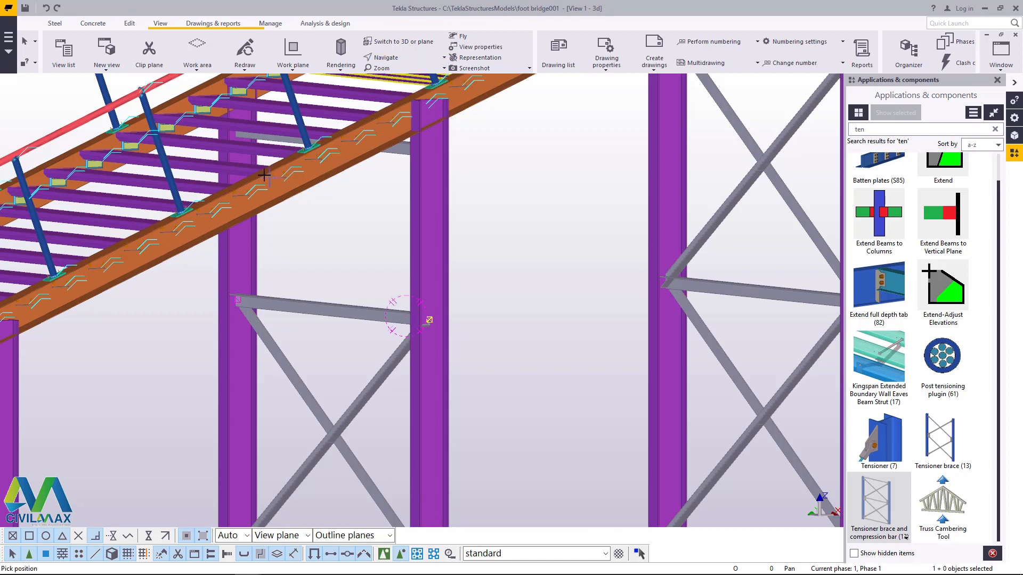
drag(255, 157, 208, 160)
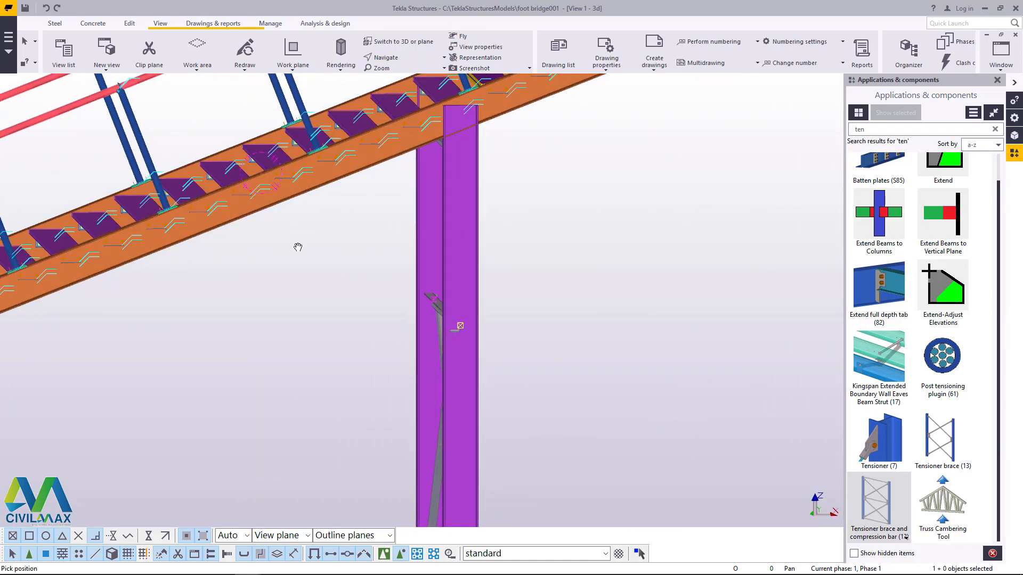
scroll(504, 301, down, 4)
drag(493, 312, 560, 367)
scroll(388, 245, down, 3)
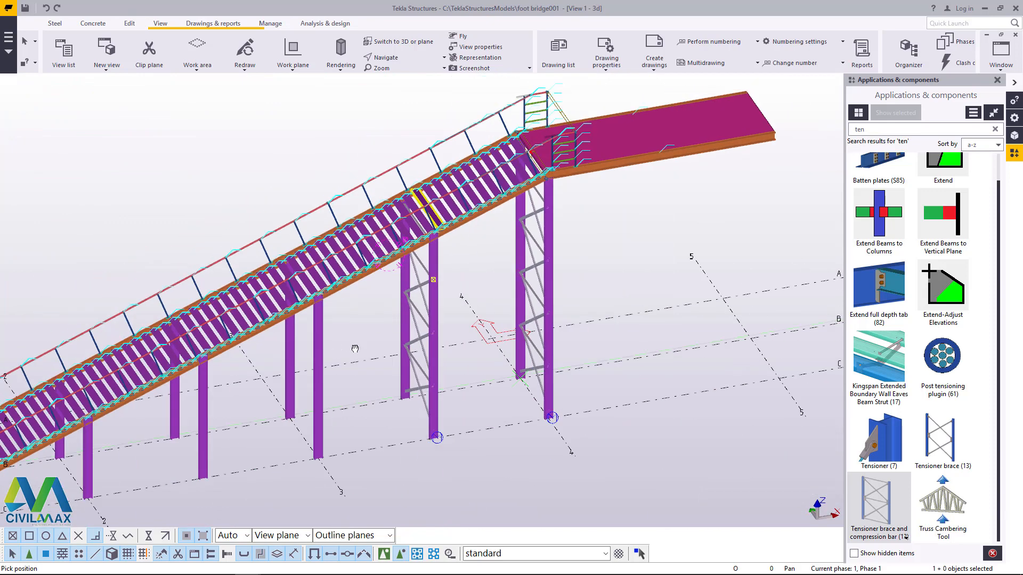
ctrl+middle_drag(355, 348, 365, 347)
right_click(362, 323)
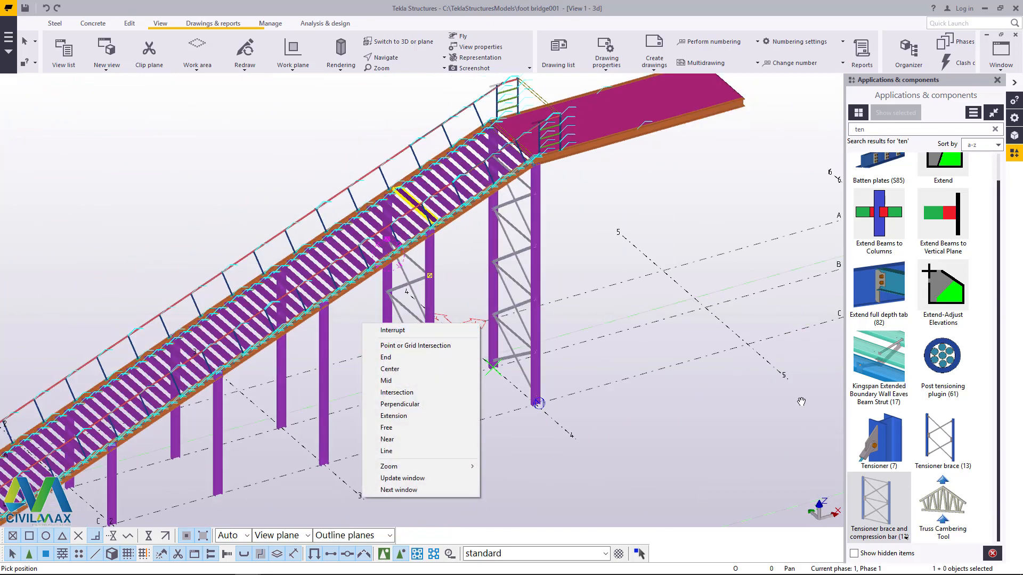
click(415, 346)
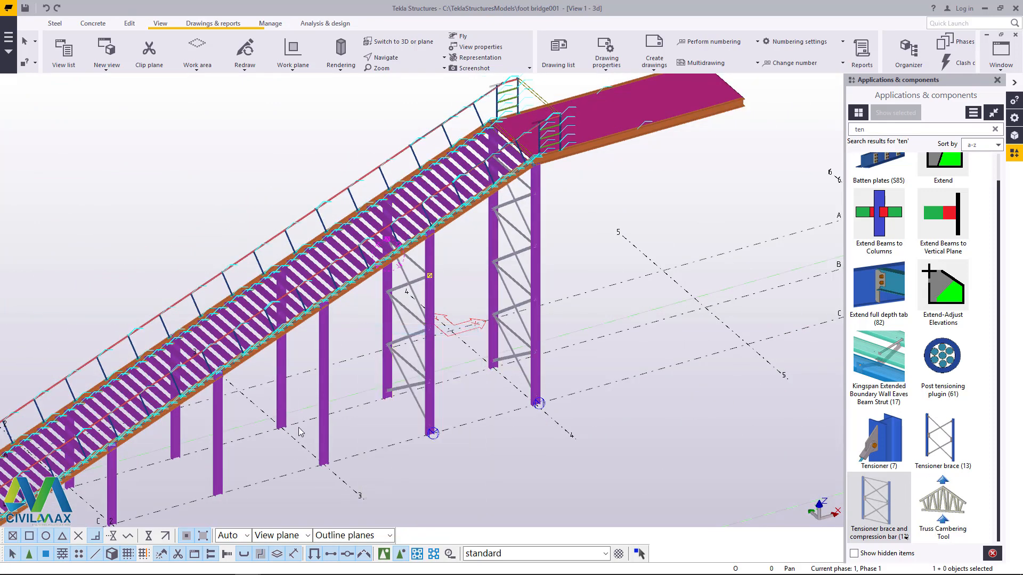
Step: Add the tensioner brace and compression bar component between the two columns on grid line 3
scroll(301, 433, up, 5)
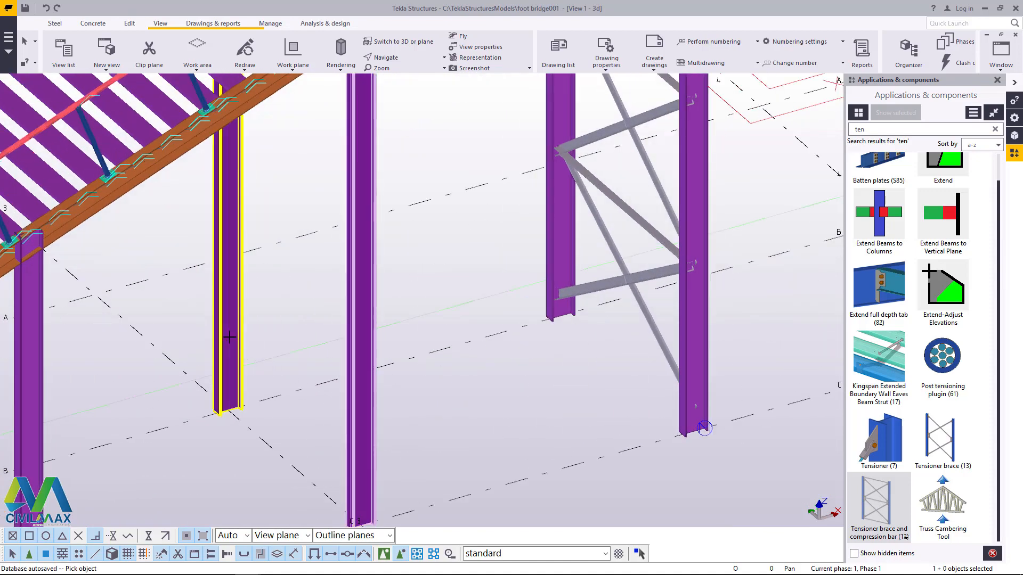
click(230, 338)
scroll(341, 389, down, 4)
right_click(385, 249)
click(409, 261)
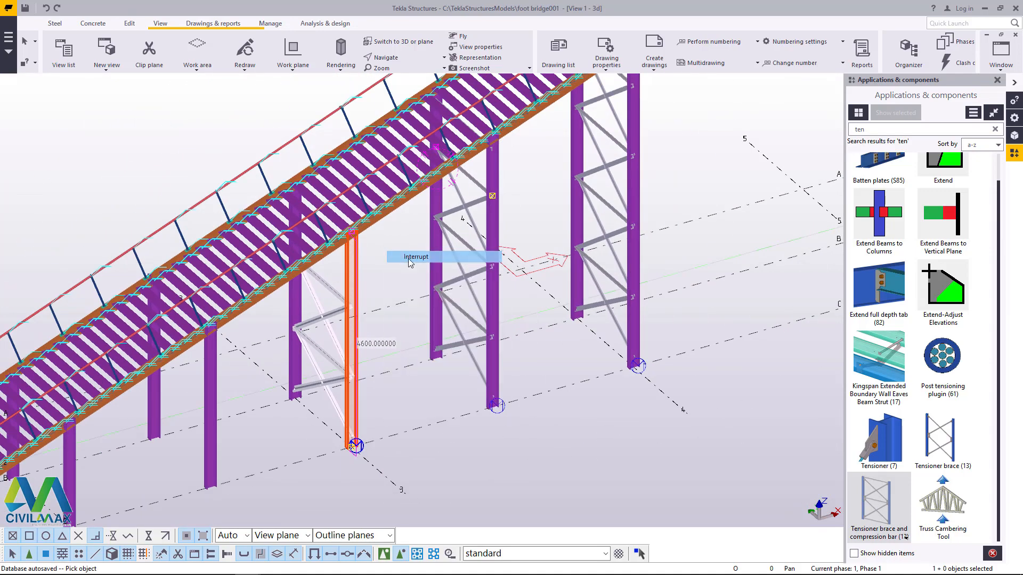
Step: Copy the topmost horizontal brace member of the grid 3 column pair linearly with dX 0, dY 0, dZ 1000 and 1 copy
scroll(414, 245, up, 8)
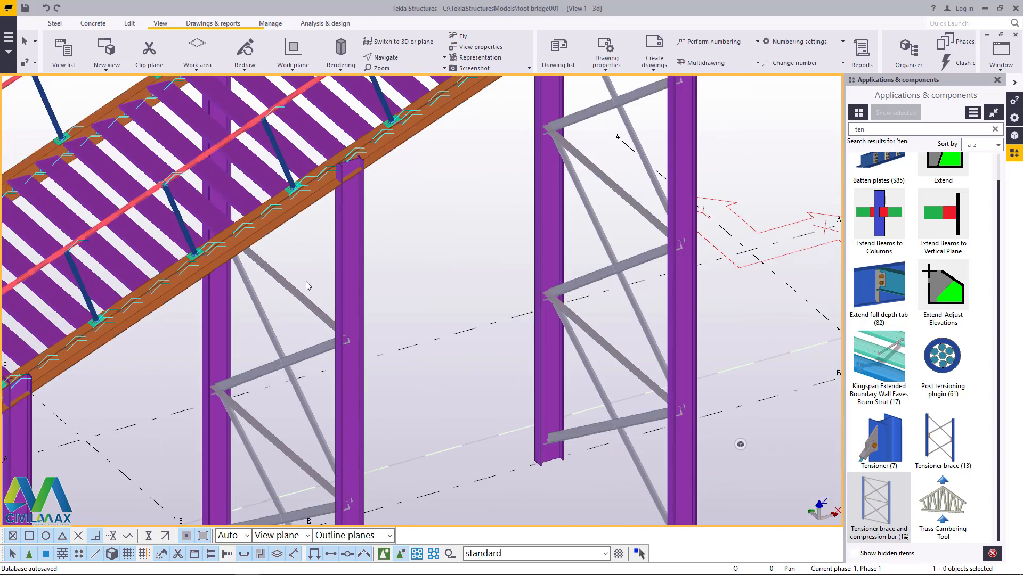
right_click(436, 224)
mouse_move(481, 296)
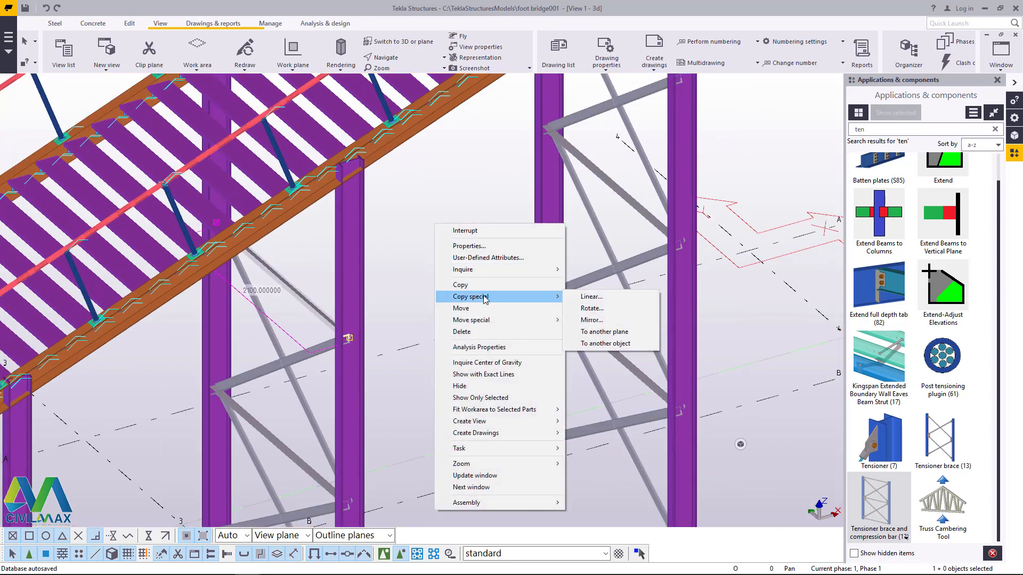
click(591, 297)
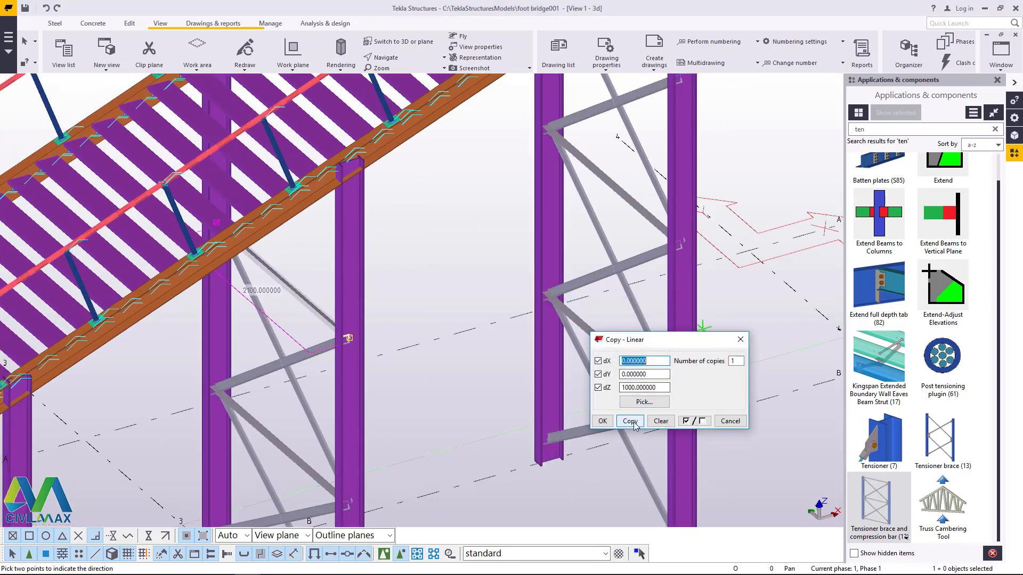
click(609, 422)
right_click(474, 221)
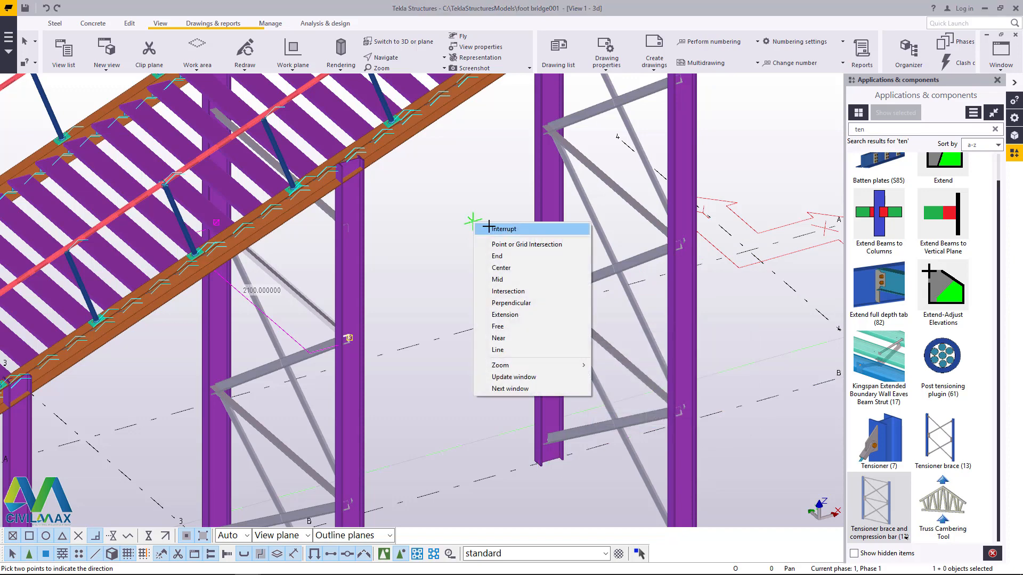
click(489, 228)
Step: Add the tensioner brace and compression bar component to the column pair midway between grid lines 2 and 3
scroll(537, 202, down, 4)
scroll(365, 359, down, 3)
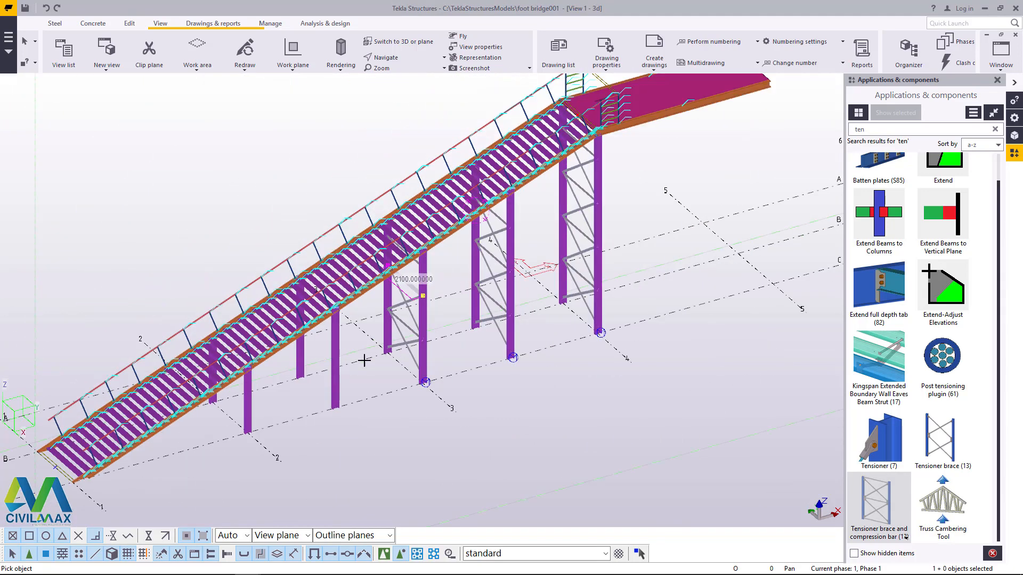
scroll(366, 327, up, 5)
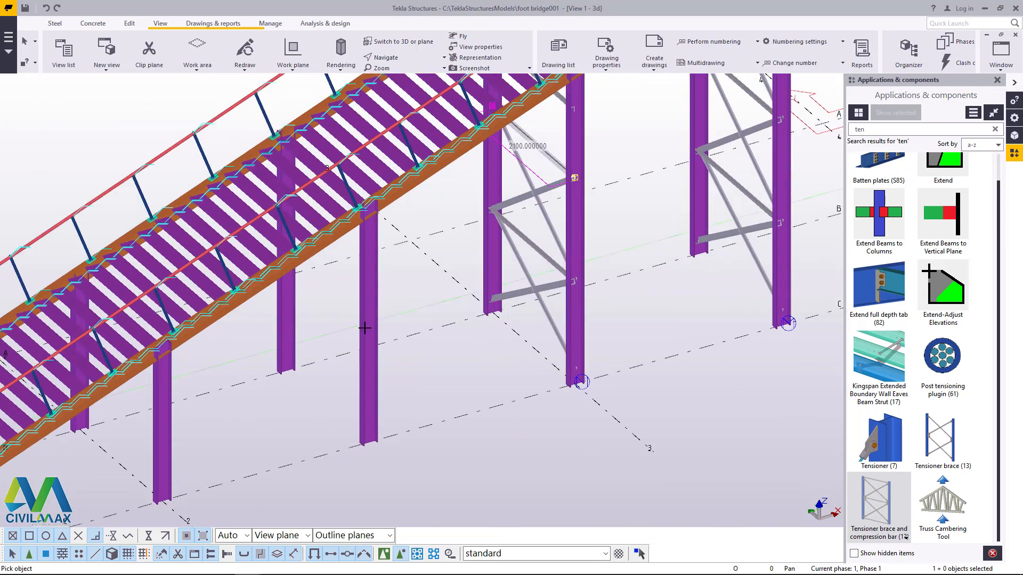
right_click(405, 290)
click(423, 294)
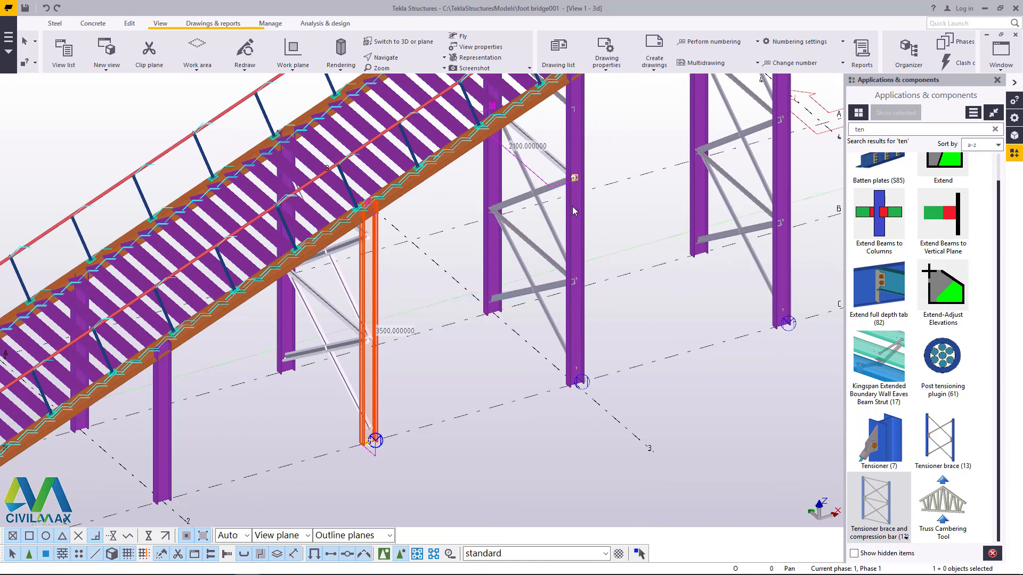
Step: Add the tensioner brace and compression bar component between the two shortest columns on grid line 2
click(392, 59)
click(389, 83)
drag(377, 217, 384, 267)
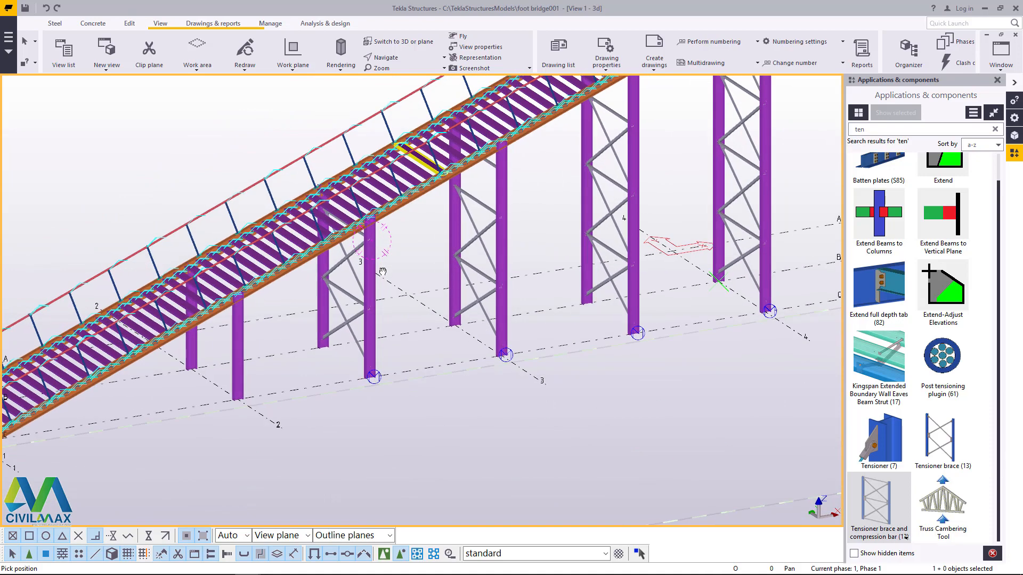
right_click(407, 259)
click(433, 264)
scroll(213, 346, up, 3)
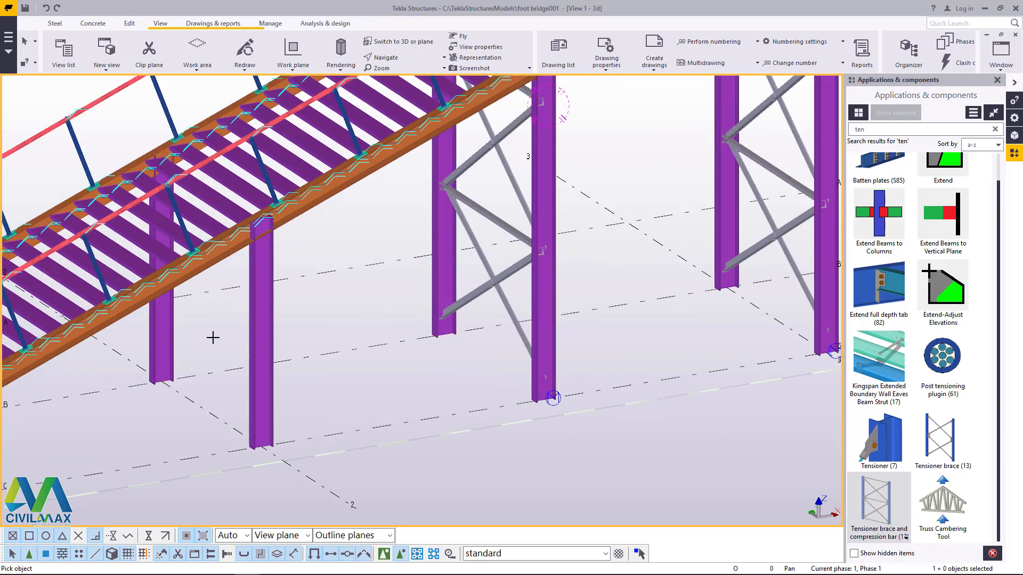
click(261, 325)
right_click(345, 298)
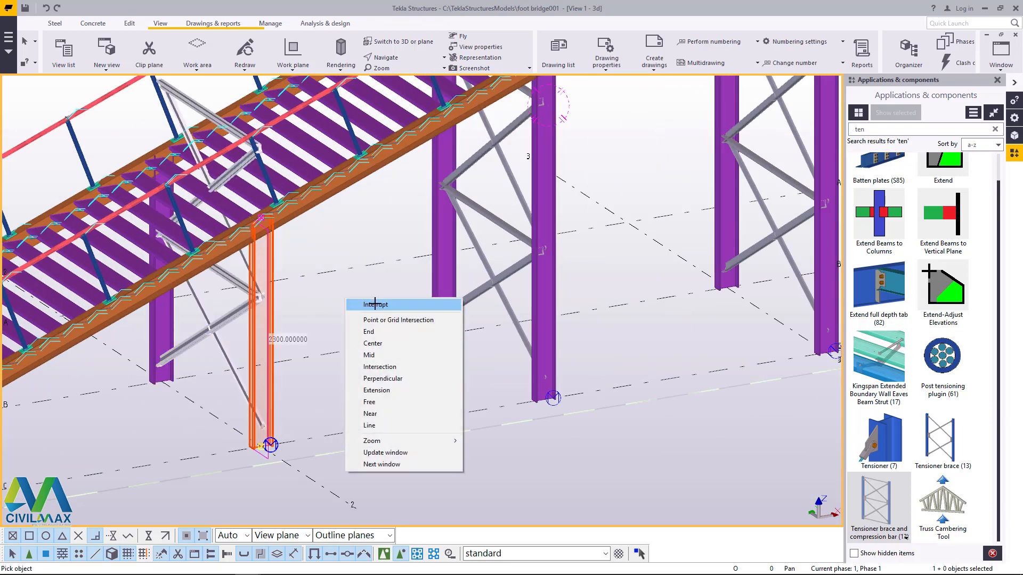
click(375, 304)
Step: Delete the brace members of the grid 2 column pair that project above the stair treads
scroll(319, 316, down, 2)
scroll(249, 210, up, 4)
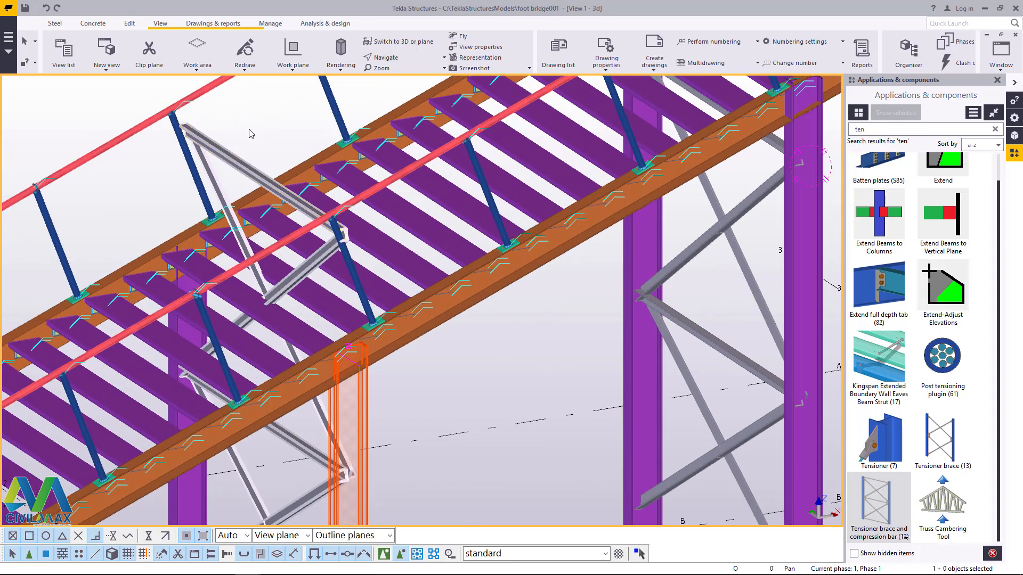
scroll(251, 134, up, 2)
click(200, 182)
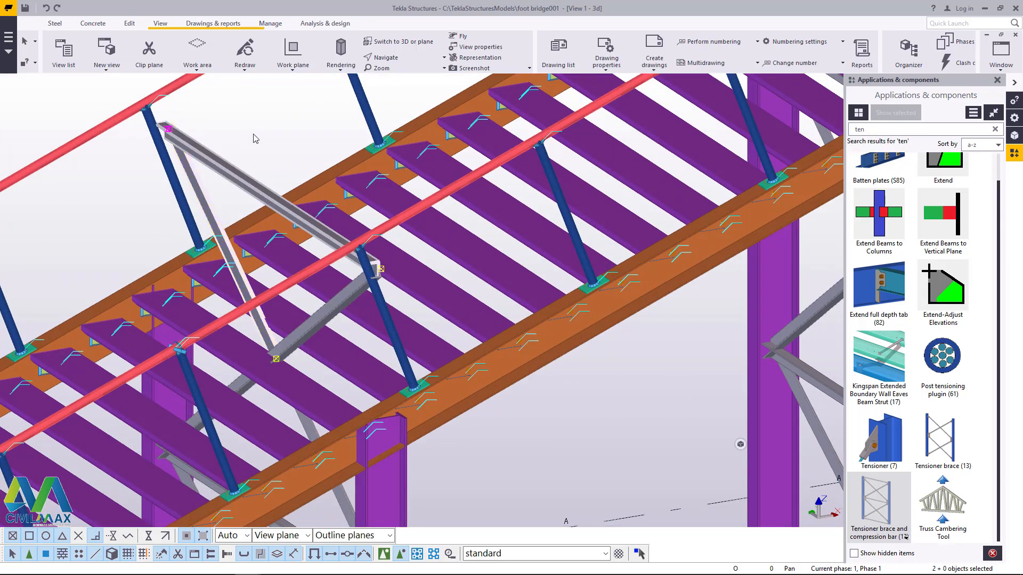
key(Delete)
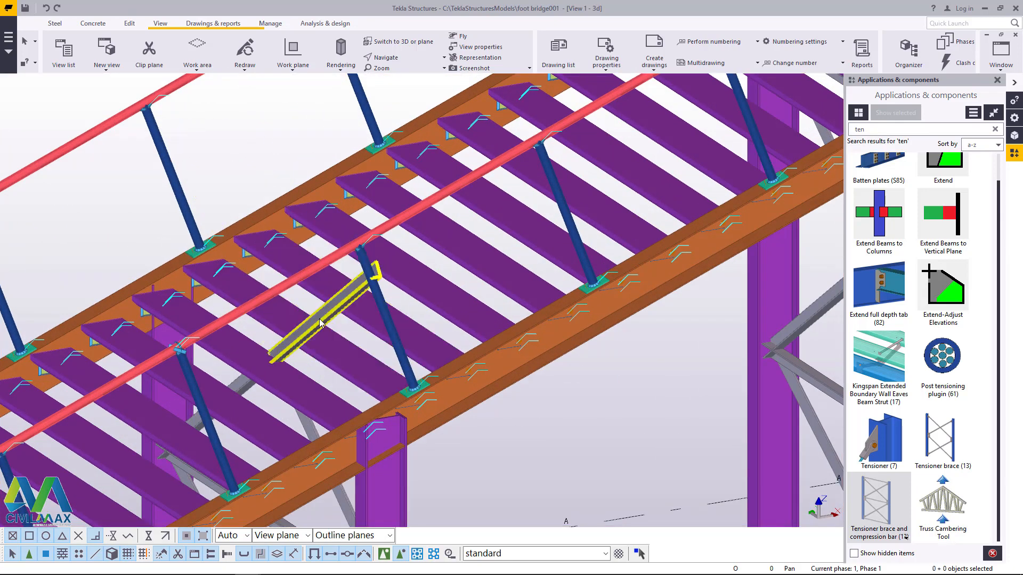
scroll(331, 343, down, 4)
scroll(339, 438, up, 3)
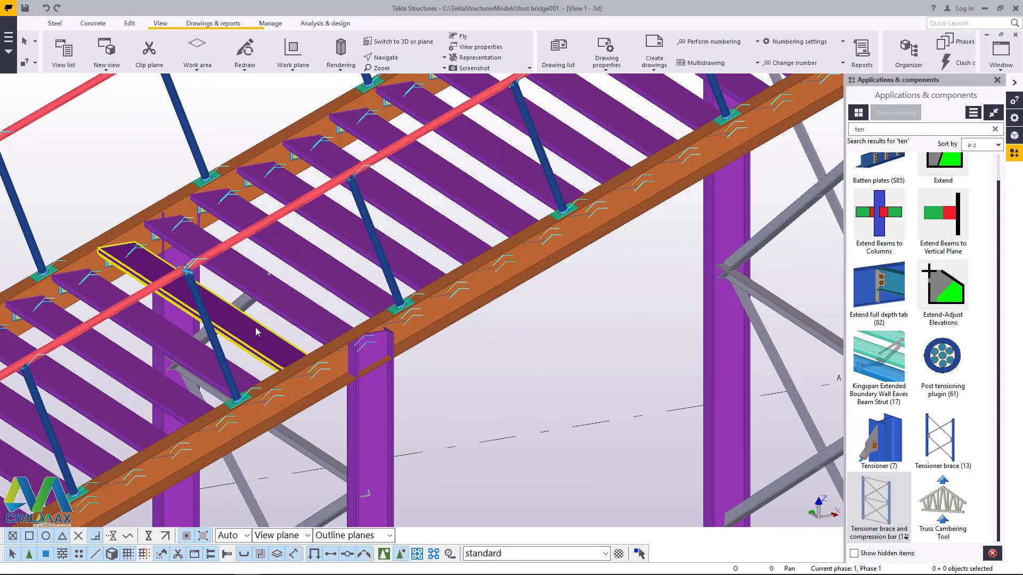
scroll(356, 384, down, 2)
scroll(356, 385, down, 3)
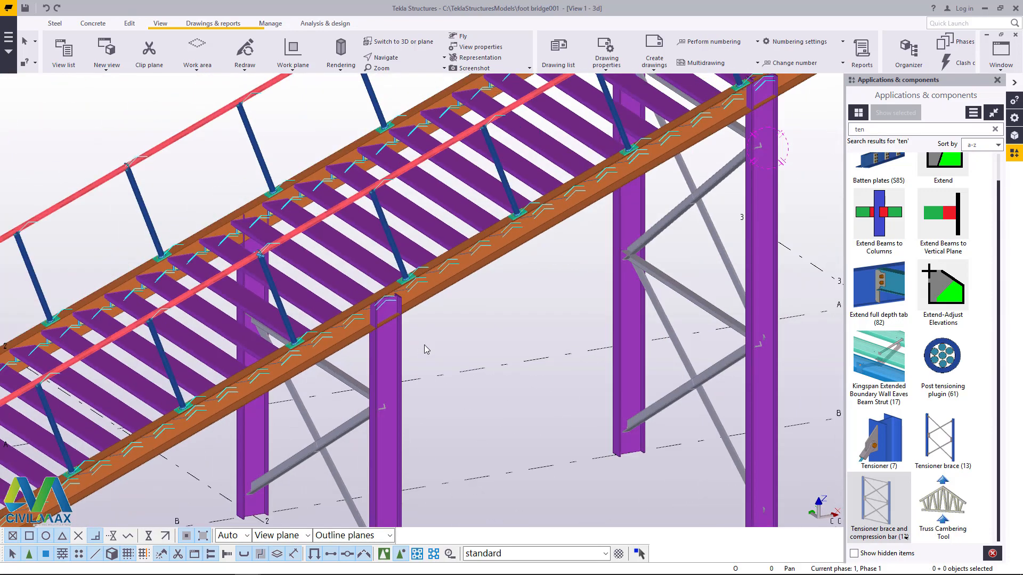
Step: Examine the bracing of all five column pairs and the junction between the stair and the platform in 3D
scroll(218, 434, down, 2)
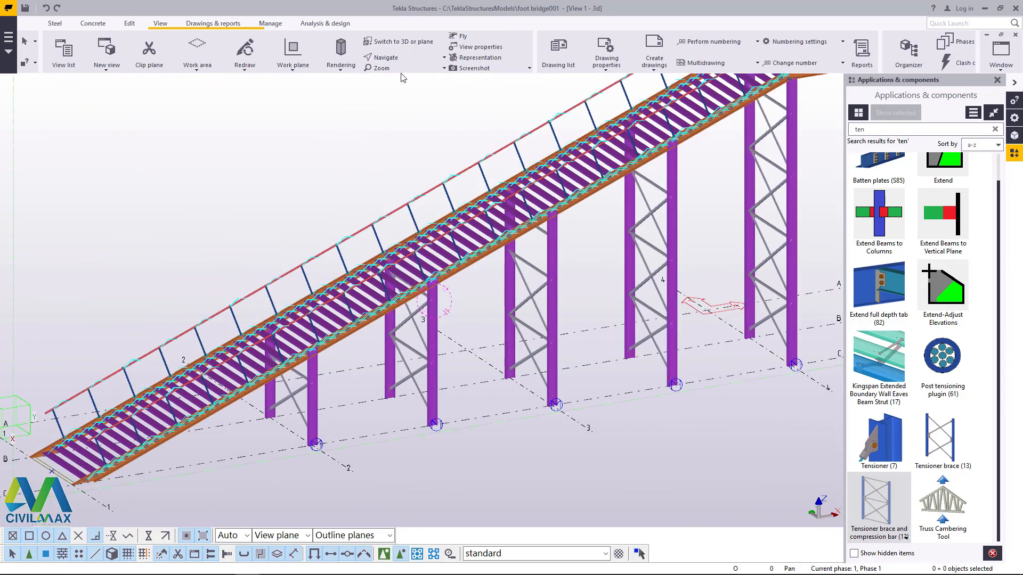
click(404, 57)
click(412, 74)
drag(472, 222, 327, 349)
scroll(327, 349, down, 4)
scroll(539, 228, up, 8)
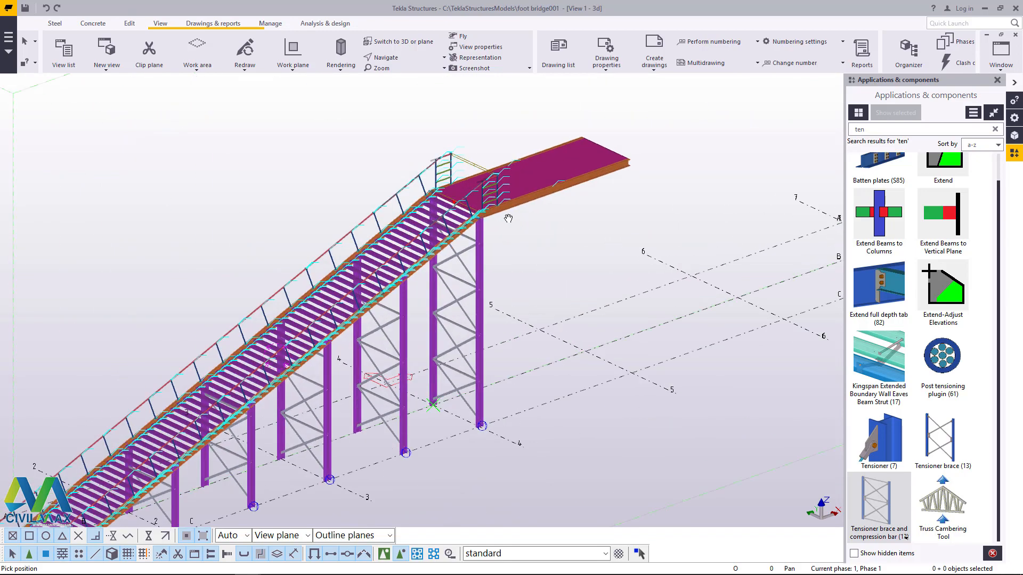
scroll(482, 216, up, 4)
scroll(463, 256, down, 4)
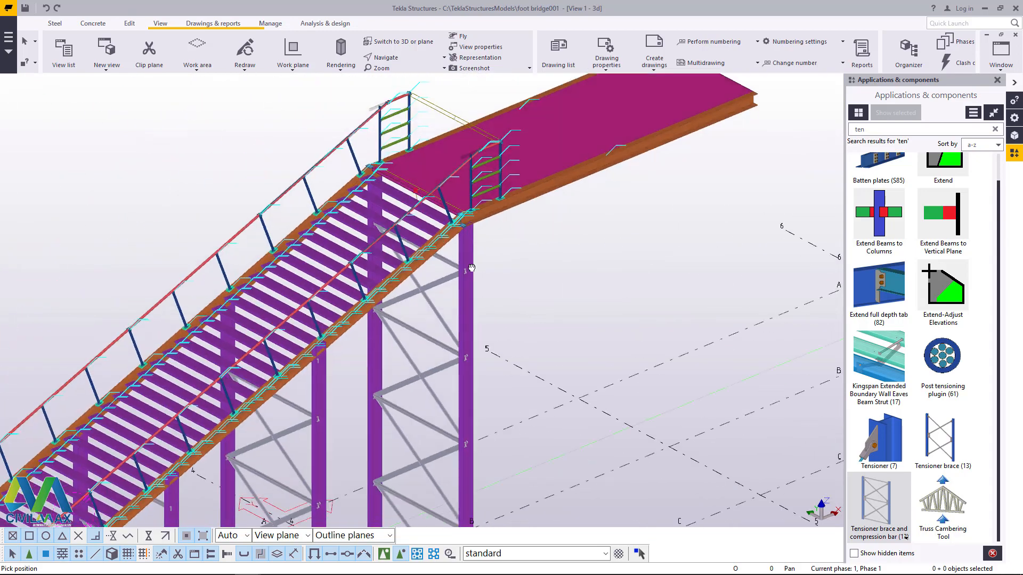
right_click(178, 185)
key(Escape)
scroll(455, 229, down, 6)
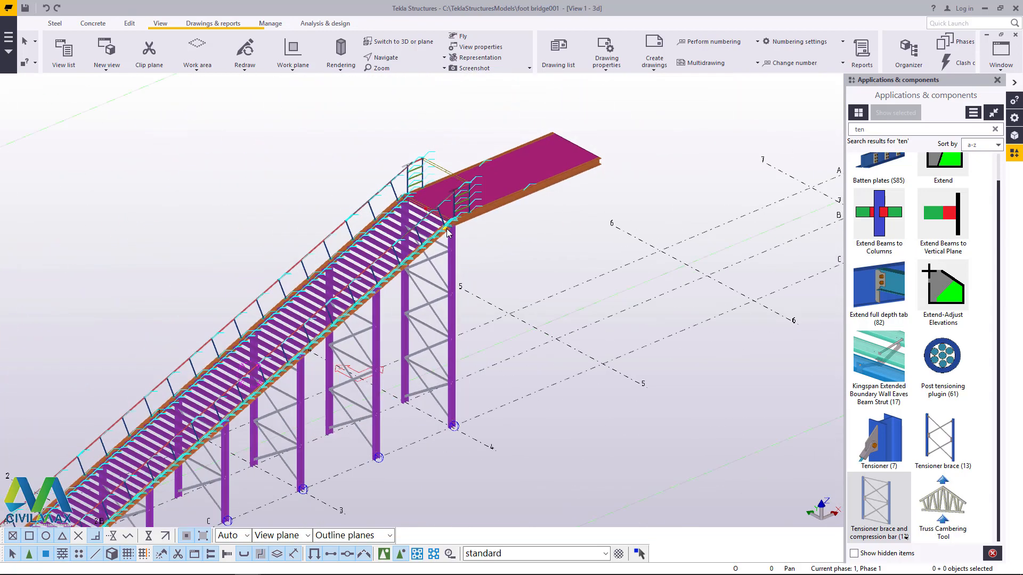
scroll(454, 229, down, 2)
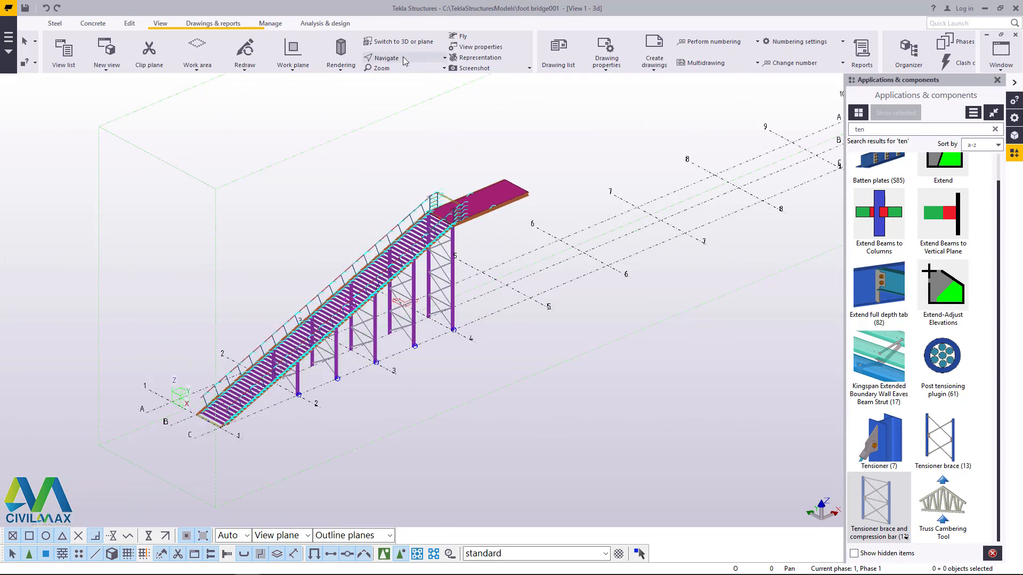
Step: Examine the handrail and guard posts where the stair meets the platform from the side
key(ctrl+p)
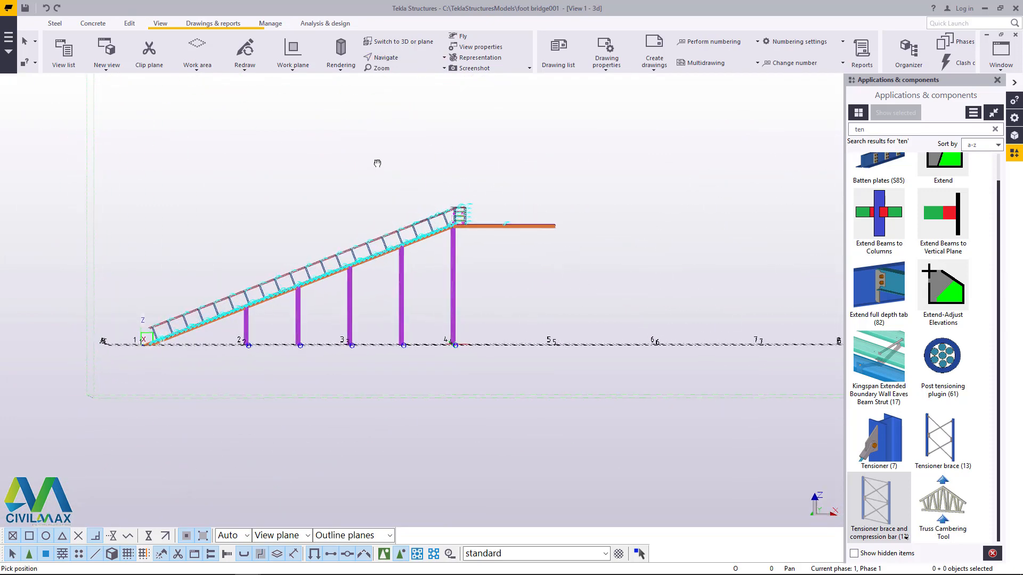
scroll(474, 210, up, 5)
scroll(477, 212, up, 5)
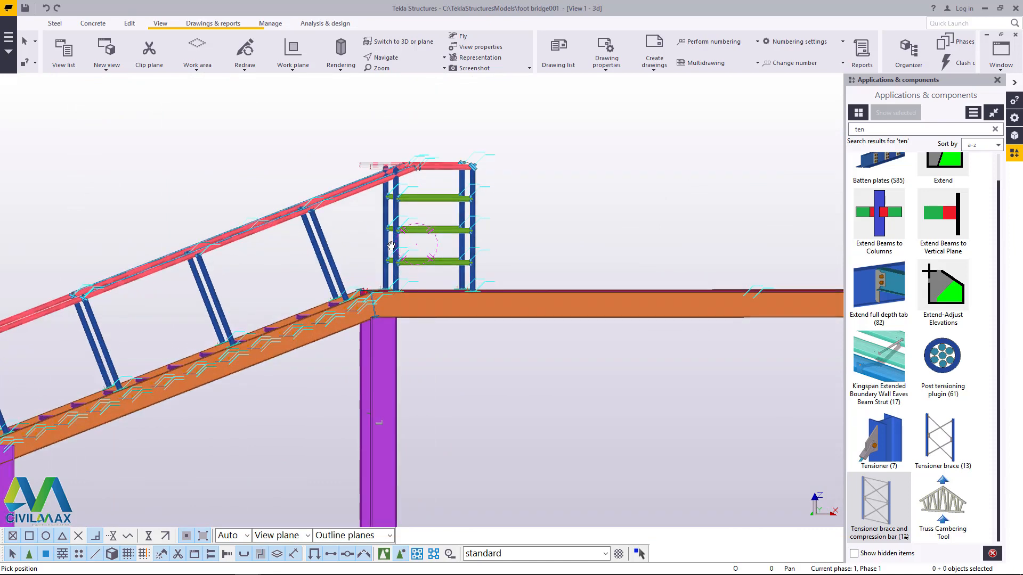
scroll(475, 264, down, 2)
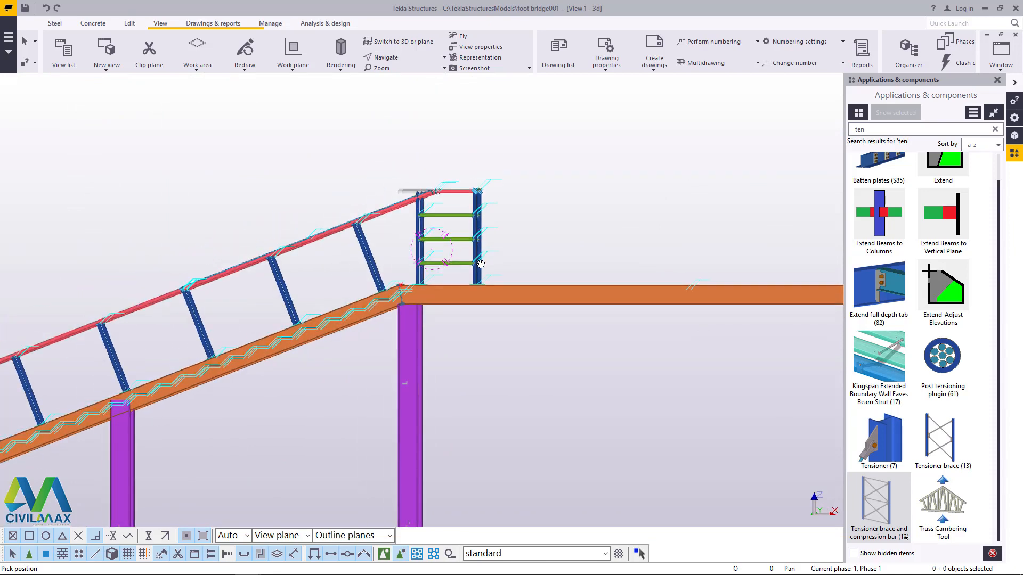
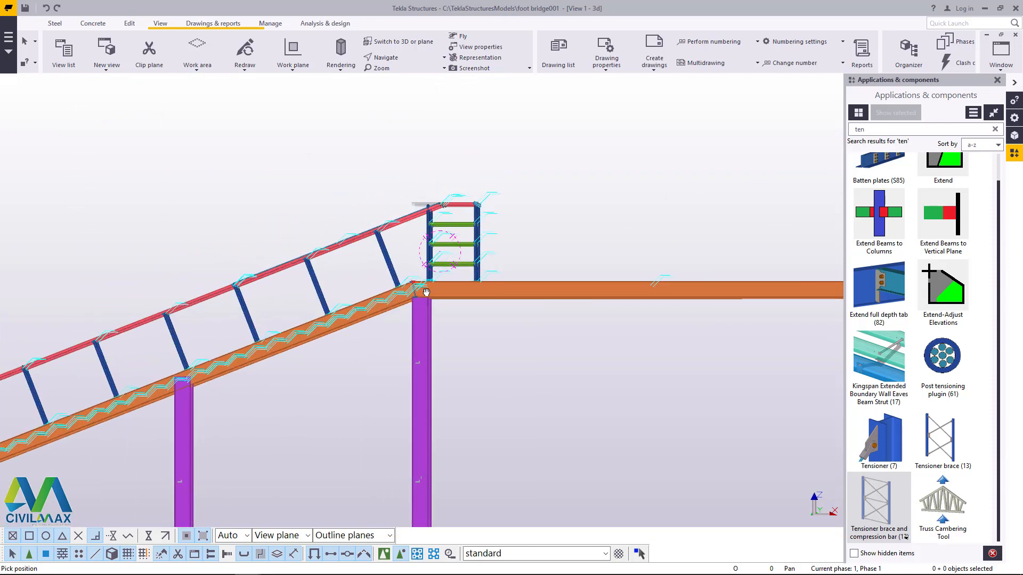
Step: Delete the guard posts and rails at the platform edge together with the uppermost stair handrail section
scroll(437, 230, up, 2)
right_click(552, 165)
click(571, 173)
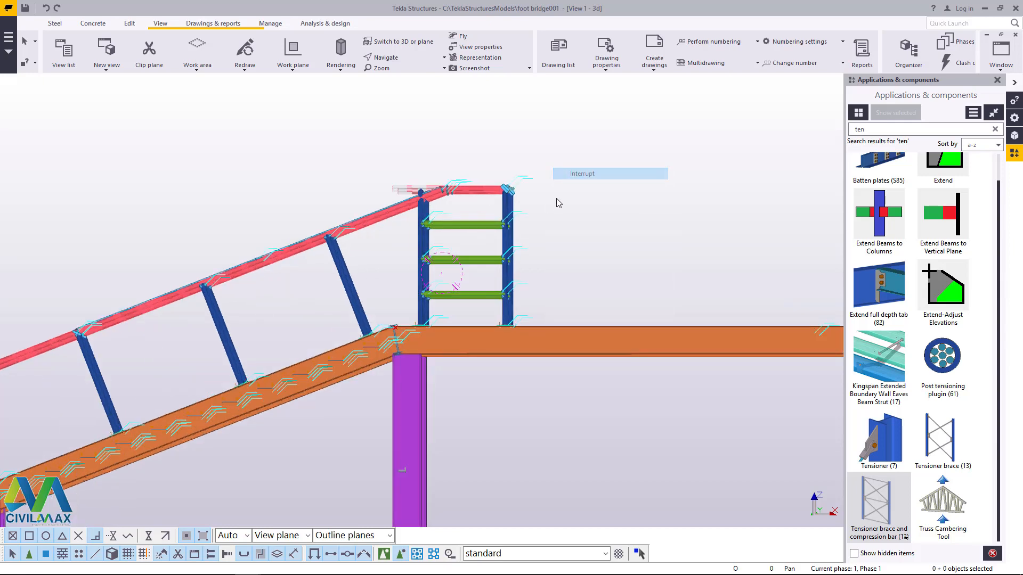
drag(599, 151, 294, 275)
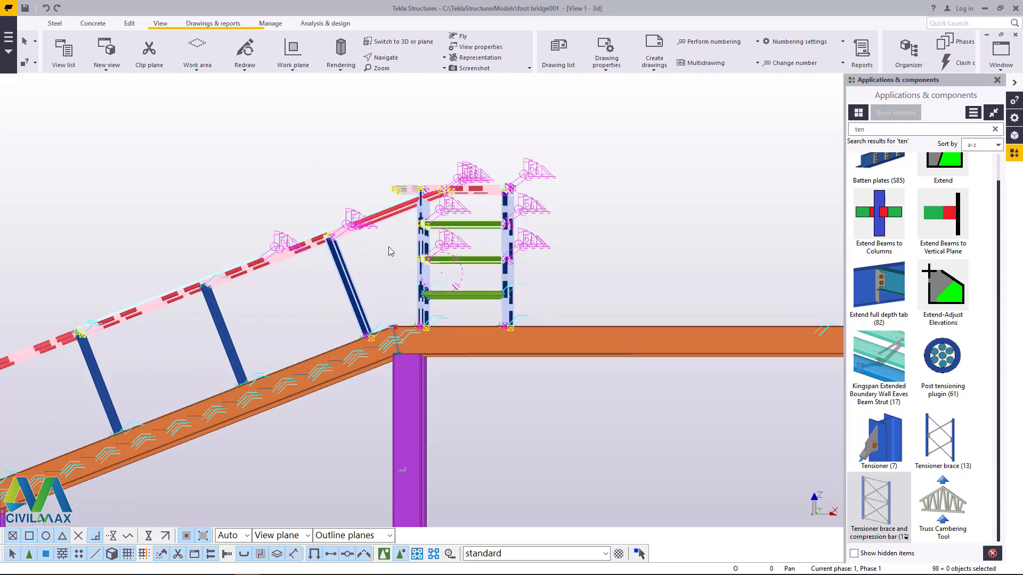
key(Delete)
scroll(619, 203, down, 4)
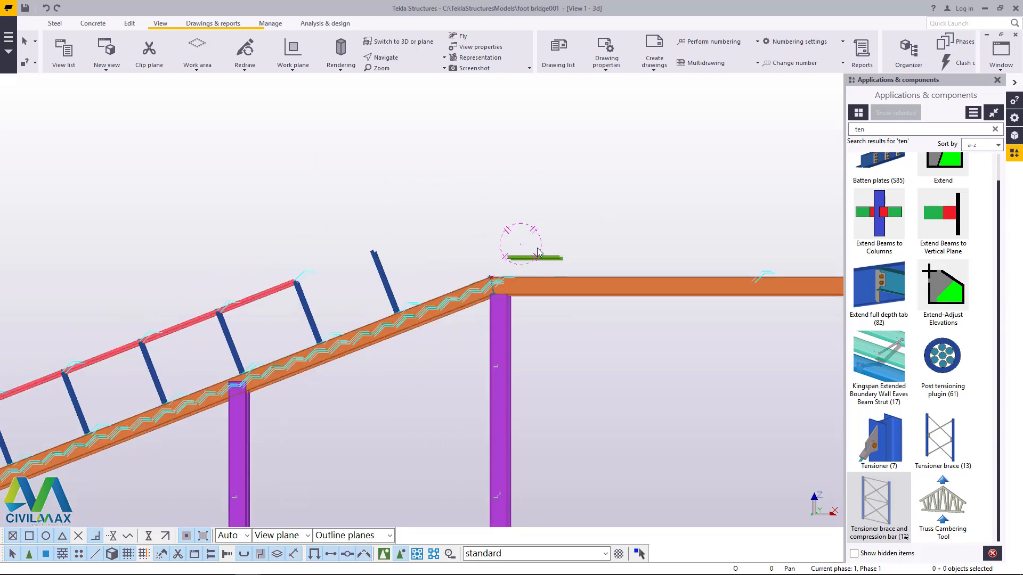
scroll(554, 254, up, 6)
scroll(625, 224, down, 2)
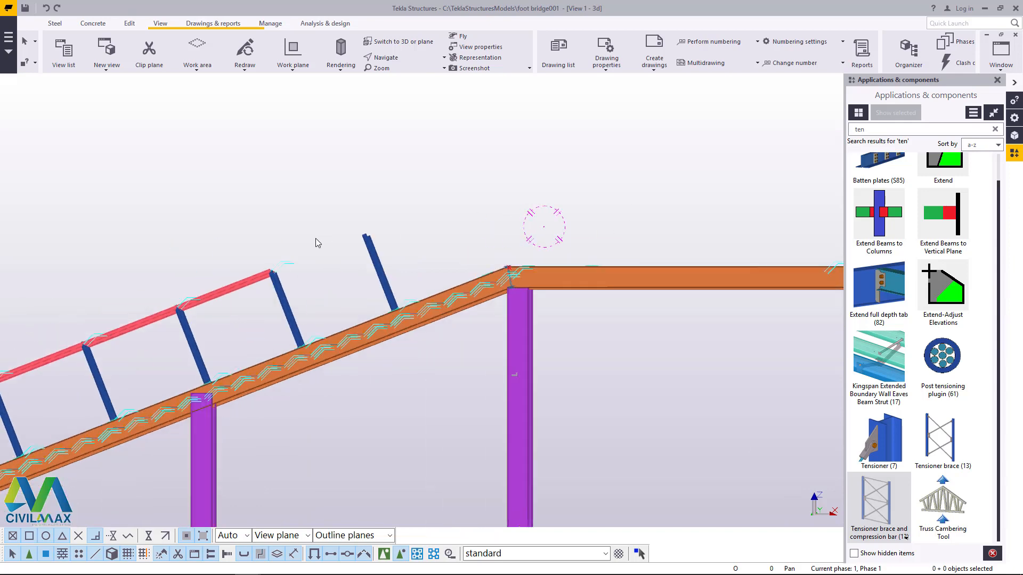
Step: Delete the handrail sections and posts along the top bay of the stair, from the platform column pair down to the next pair
scroll(320, 234, up, 3)
drag(429, 202, 349, 276)
key(Delete)
scroll(357, 267, down, 3)
scroll(320, 267, up, 4)
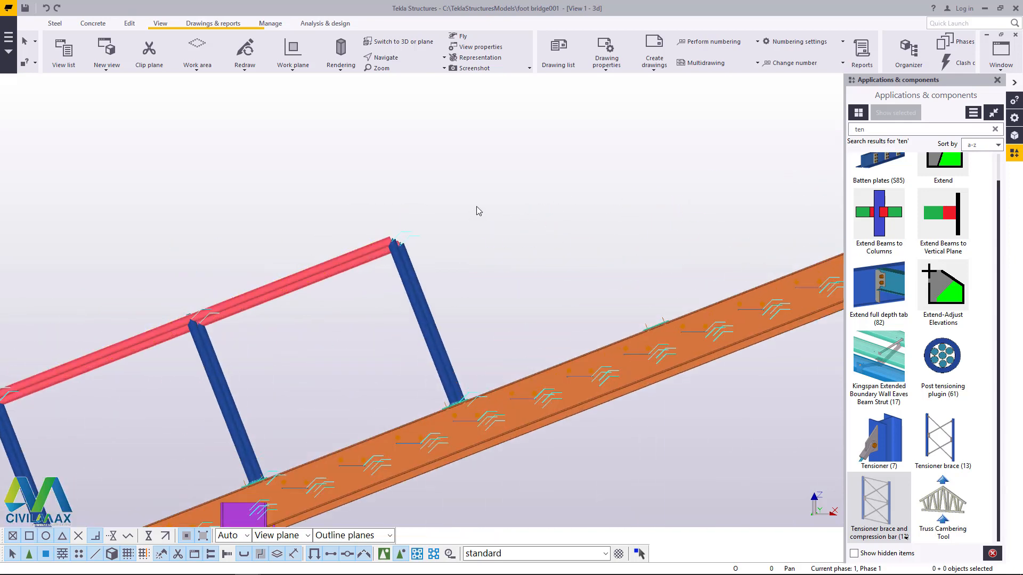
drag(478, 207, 328, 291)
key(Delete)
scroll(314, 309, down, 3)
scroll(311, 316, up, 3)
drag(427, 224, 257, 327)
key(Delete)
scroll(487, 237, down, 6)
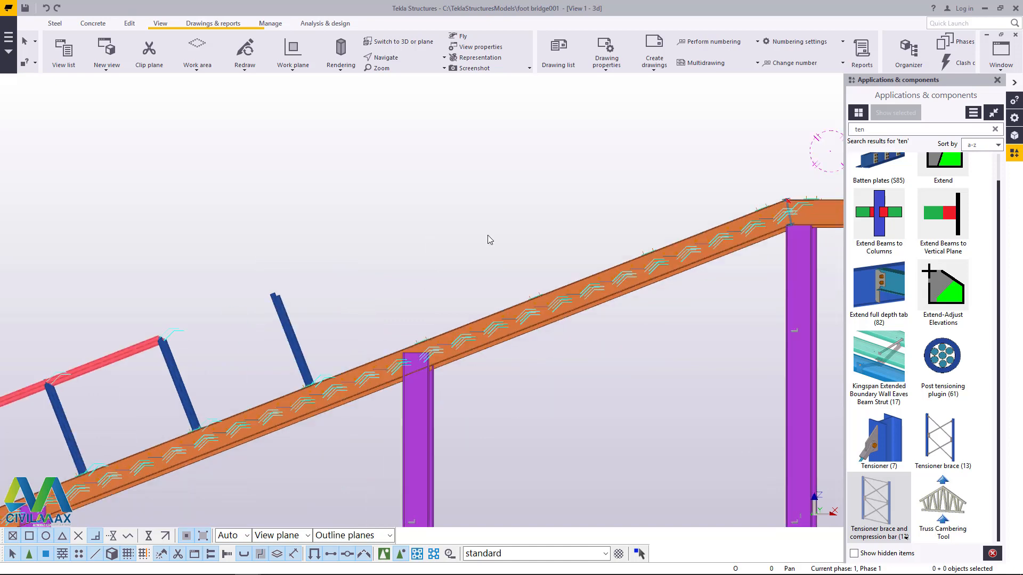
Step: Delete the handrail sections and posts of the second bay from the top, down to the third-highest column pair
scroll(353, 283, up, 4)
drag(374, 251, 297, 325)
scroll(388, 292, down, 3)
scroll(346, 257, up, 3)
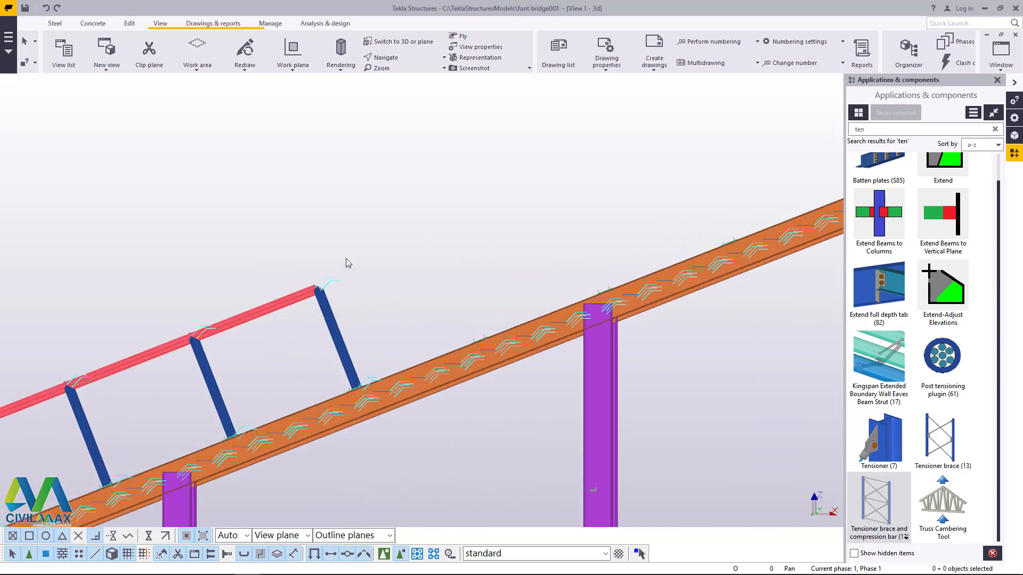
key(Delete)
scroll(433, 253, down, 3)
scroll(266, 317, up, 3)
scroll(447, 241, down, 3)
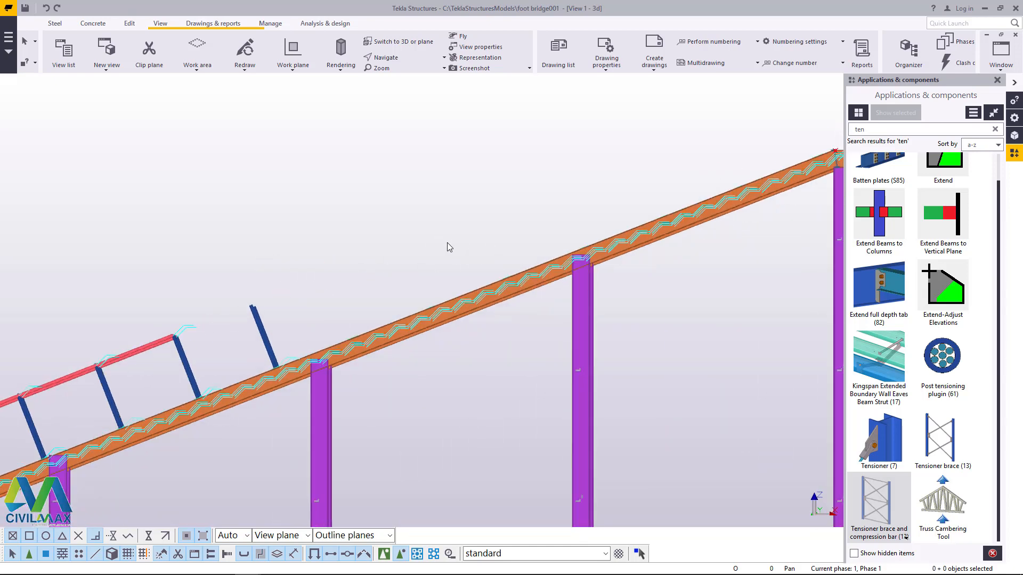
scroll(421, 242, up, 4)
drag(402, 242, 327, 301)
key(Delete)
Step: Delete the handrail sections and posts between the third- and fourth-highest column pairs
scroll(418, 250, down, 4)
scroll(282, 306, up, 5)
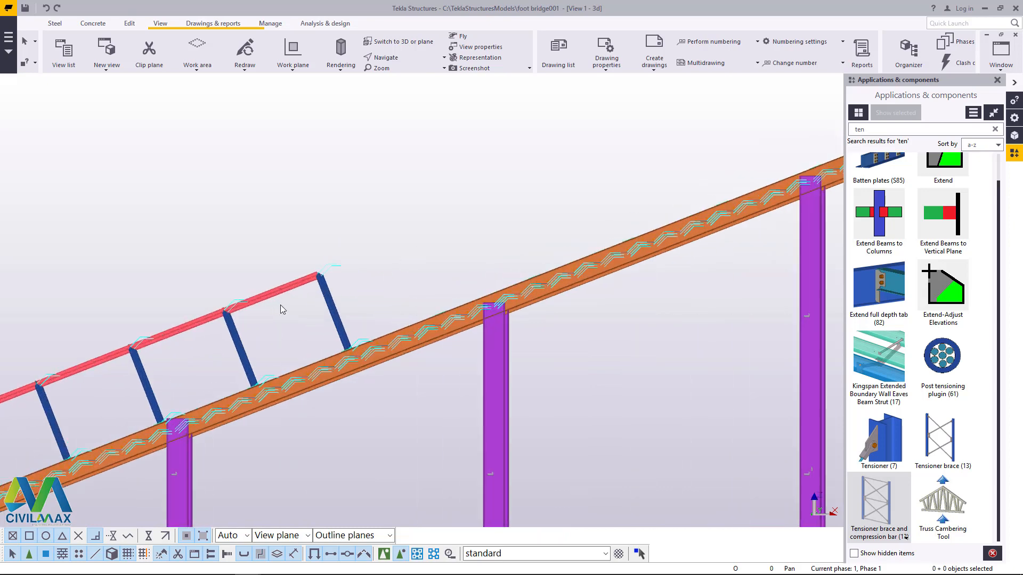
drag(379, 239, 283, 310)
key(Delete)
scroll(435, 239, down, 4)
scroll(291, 305, up, 4)
drag(313, 251, 132, 376)
key(Delete)
scroll(296, 299, down, 4)
scroll(184, 343, up, 4)
key(Delete)
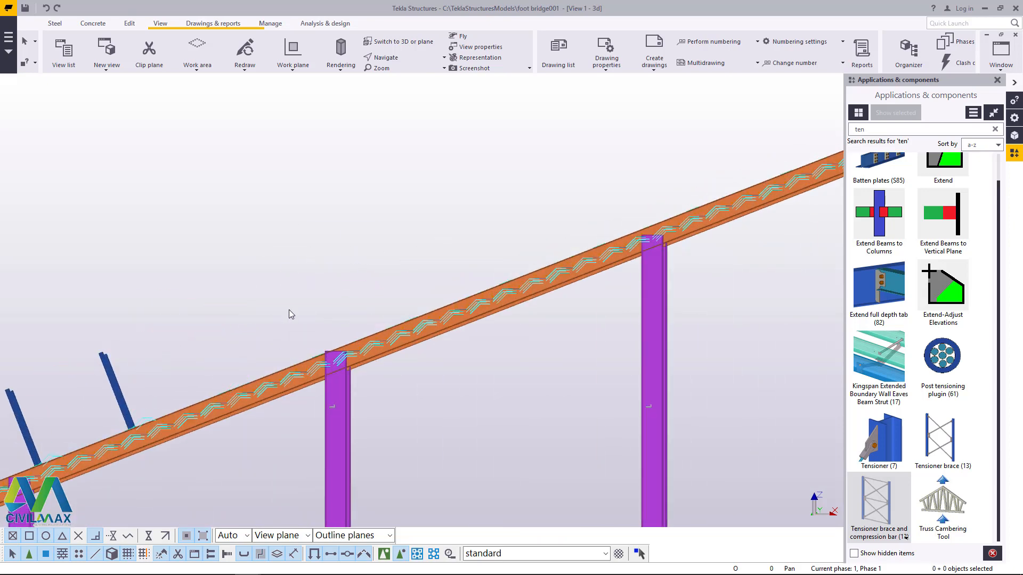
Step: Delete the handrail sections and posts of the bay that ends at the grid 2 column pair
scroll(290, 308, down, 3)
scroll(113, 374, up, 3)
scroll(113, 374, up, 1)
drag(232, 285, 160, 365)
key(Delete)
scroll(422, 285, down, 3)
scroll(240, 347, up, 2)
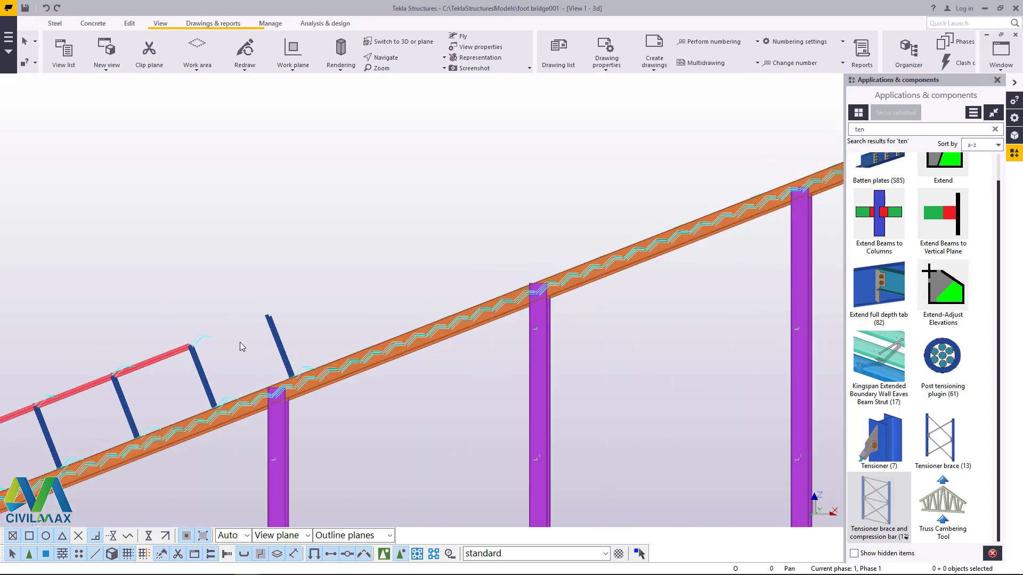
drag(299, 293, 245, 342)
key(Delete)
Step: Delete the handrail sections and posts just below the grid 2 column pair
scroll(461, 272, down, 5)
scroll(320, 315, up, 7)
drag(282, 261, 224, 334)
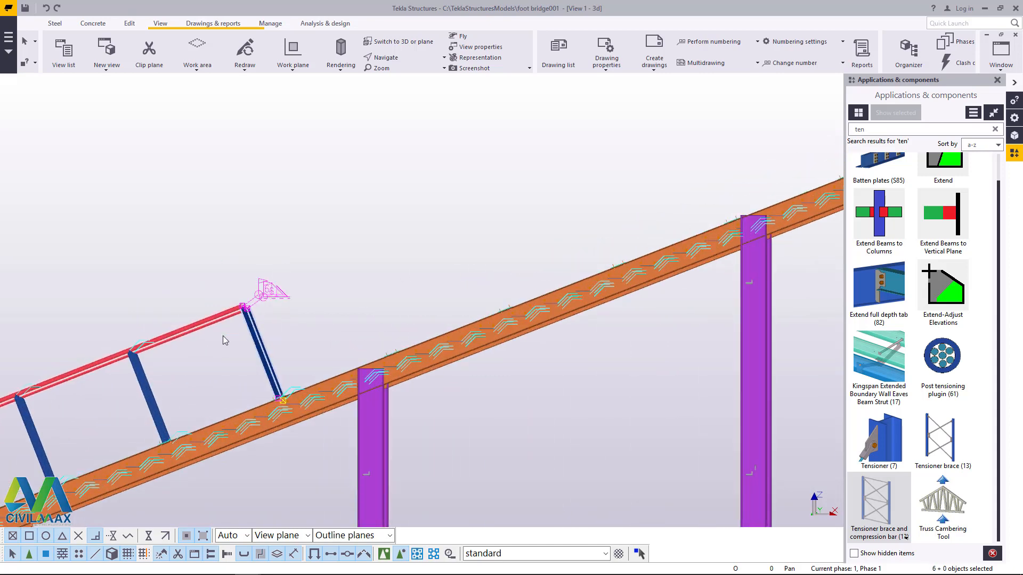
key(Delete)
scroll(436, 254, down, 6)
scroll(262, 327, up, 2)
drag(314, 267, 249, 322)
key(Delete)
Step: Delete the remaining handrail sections and posts near the foot of the stair
scroll(479, 262, down, 3)
scroll(311, 277, up, 4)
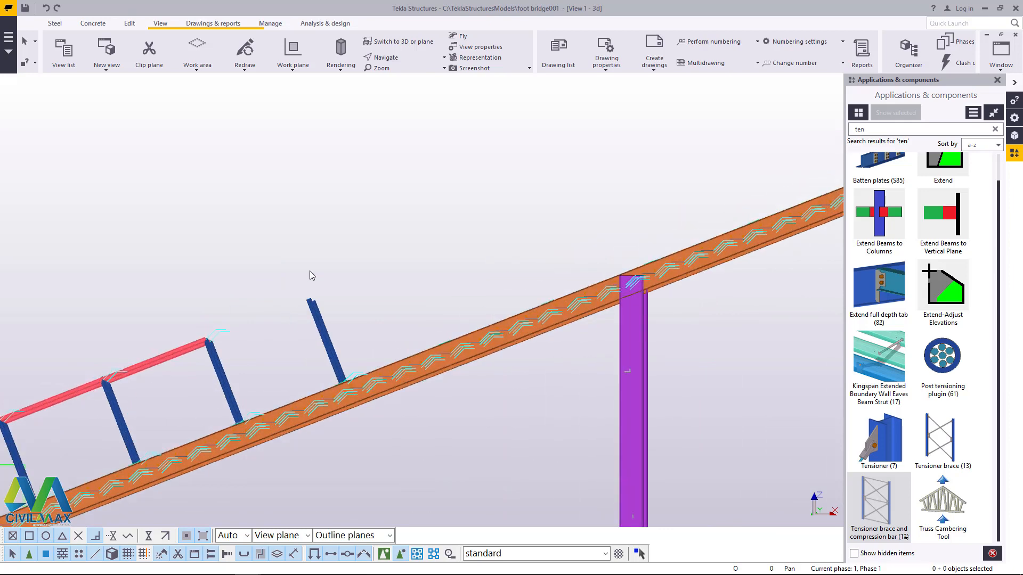
drag(315, 269, 268, 333)
key(Delete)
drag(408, 235, 303, 319)
key(Delete)
drag(255, 293, 173, 361)
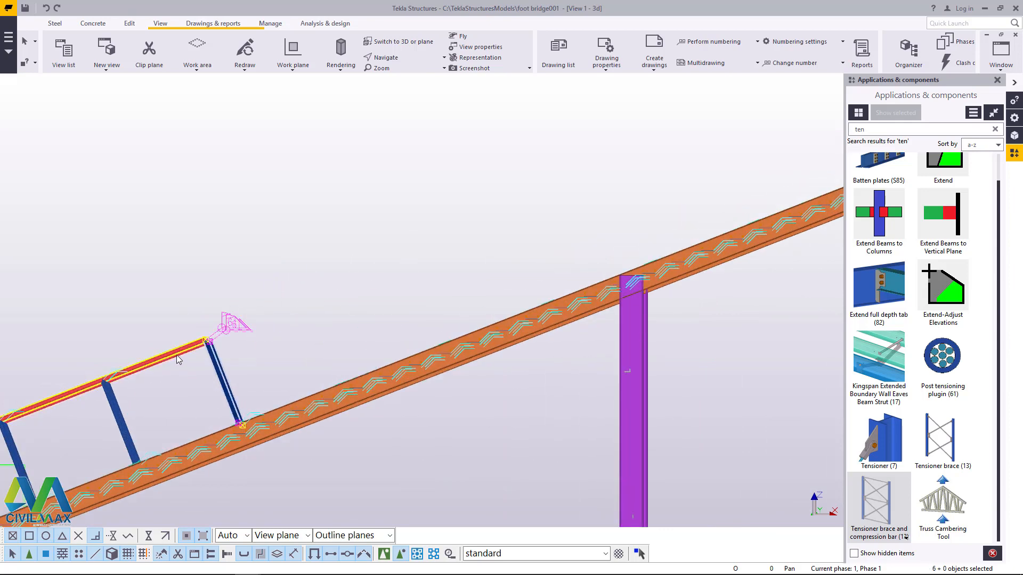
key(Delete)
scroll(437, 245, down, 3)
scroll(193, 349, up, 2)
scroll(193, 349, up, 1)
drag(261, 301, 200, 339)
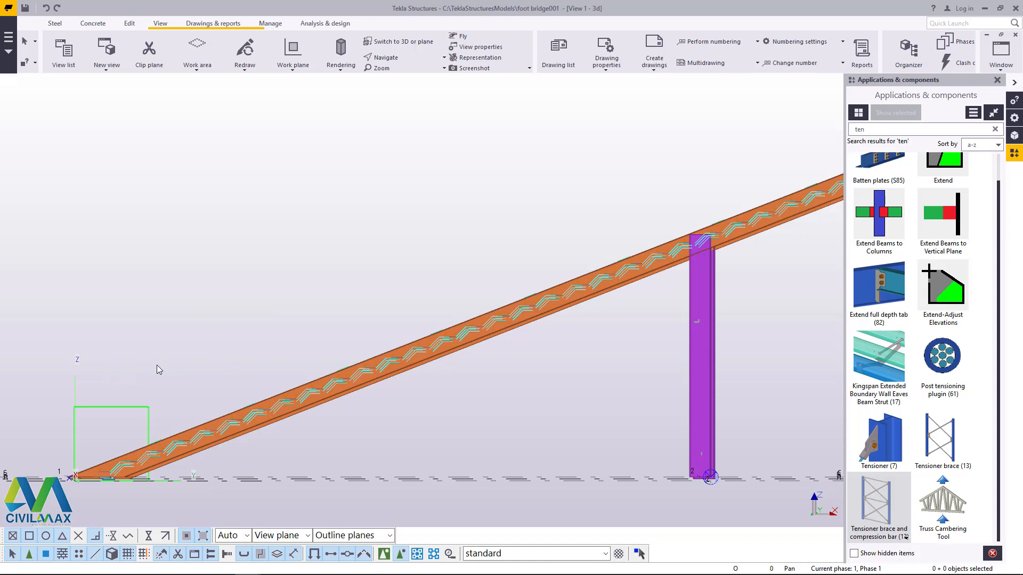
Step: Delete the leftover green post base plates on the lowest part of the left stringer, near the foot of the stair
click(392, 58)
click(406, 77)
drag(591, 290, 507, 321)
scroll(496, 314, down, 3)
right_click(334, 239)
click(352, 245)
scroll(362, 433, up, 4)
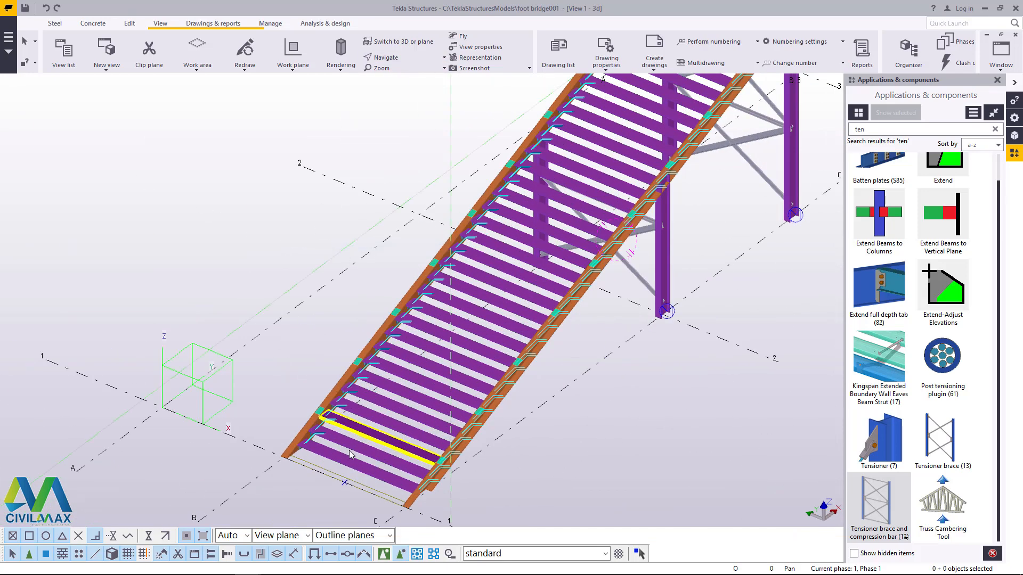
scroll(314, 399, up, 6)
scroll(327, 369, down, 5)
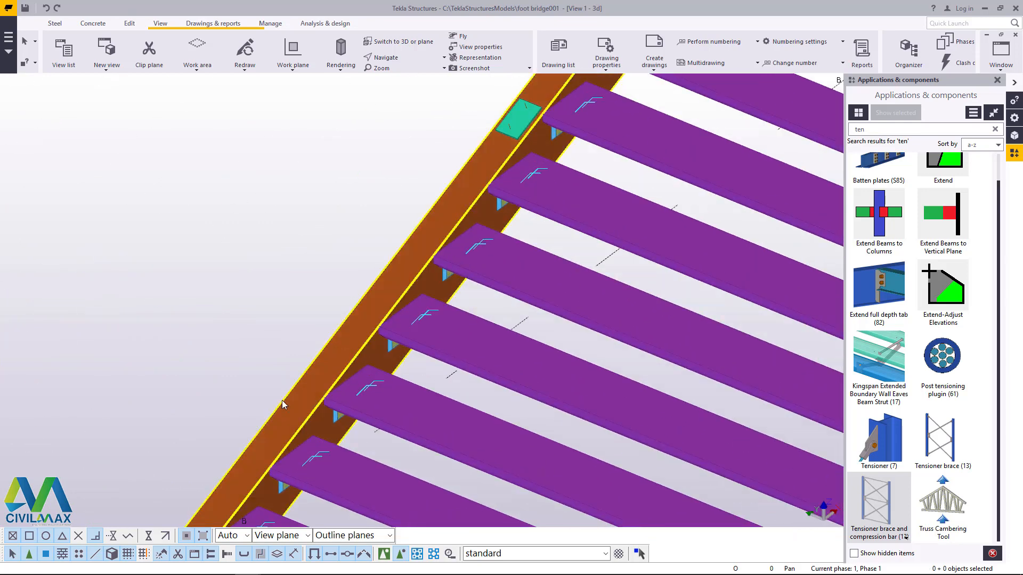
scroll(288, 351, up, 5)
scroll(257, 405, down, 4)
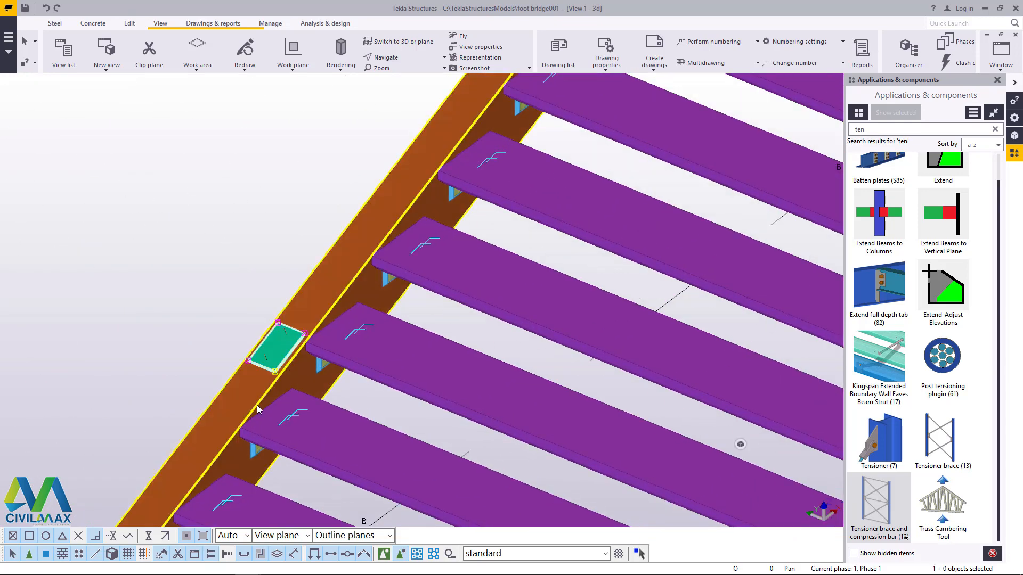
scroll(319, 309, up, 4)
click(322, 312)
scroll(282, 351, down, 4)
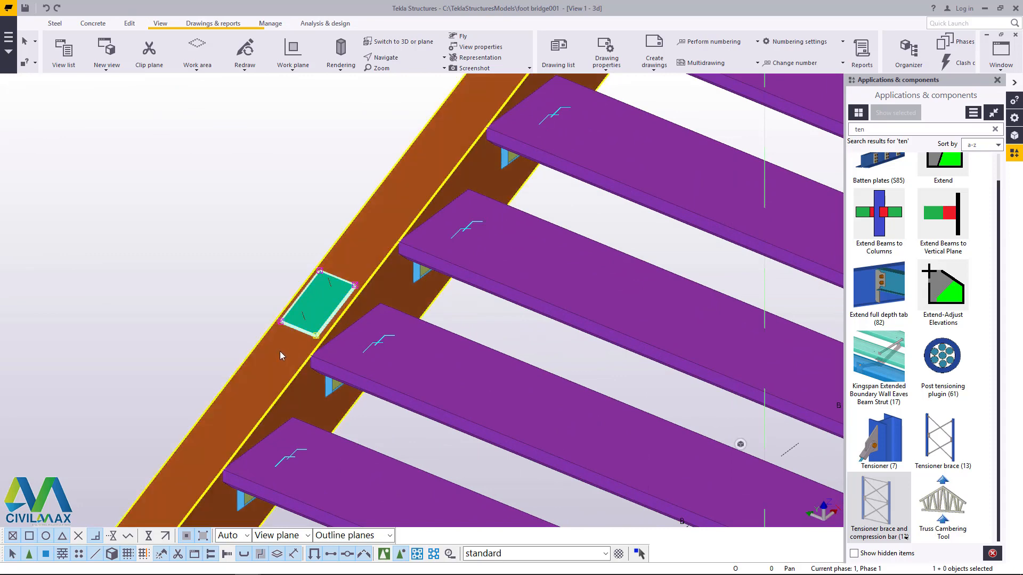
scroll(312, 215, up, 5)
key(Delete)
scroll(275, 335, down, 4)
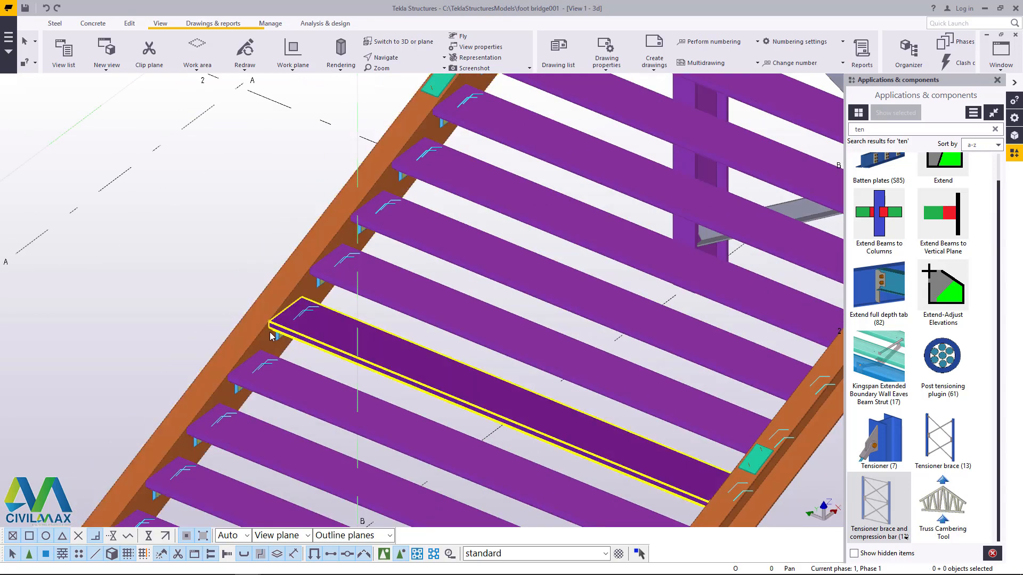
Step: Delete the leftover post base plates on the left stringer from below the grid 2 columns up to the grid 3 columns
scroll(352, 184, up, 4)
scroll(257, 370, down, 4)
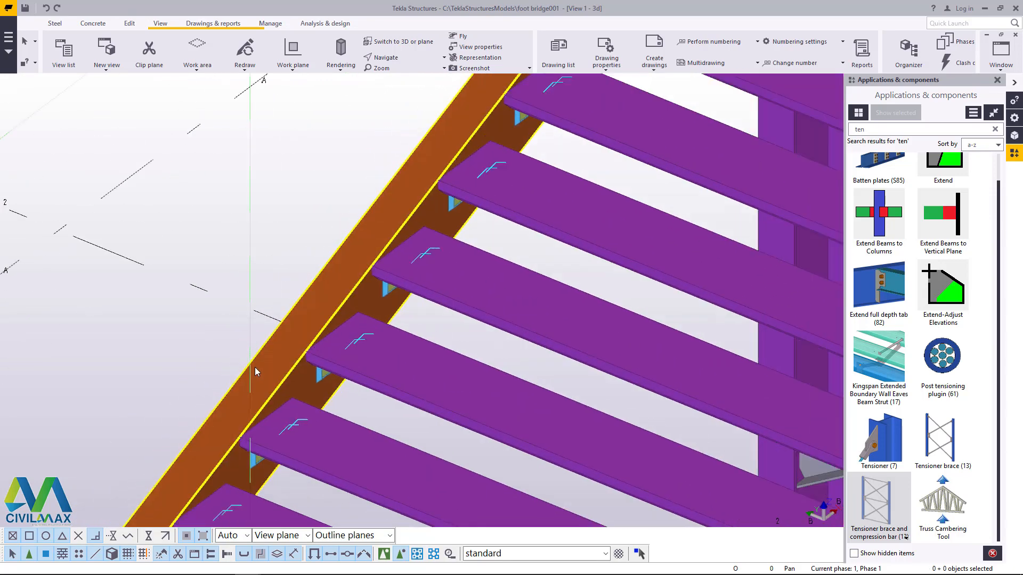
scroll(356, 284, up, 4)
key(Delete)
scroll(356, 284, down, 4)
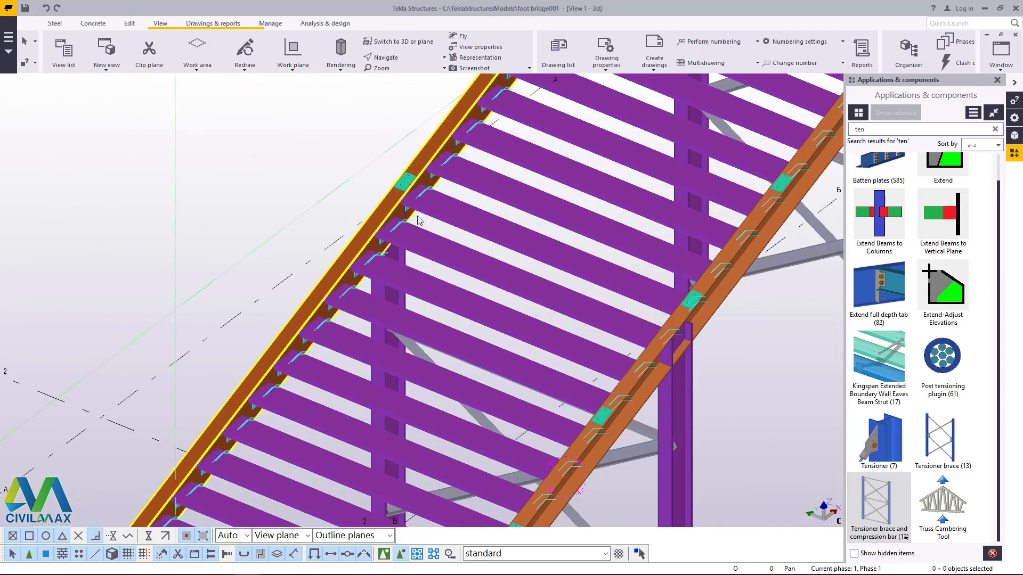
scroll(347, 255, up, 5)
scroll(237, 354, down, 3)
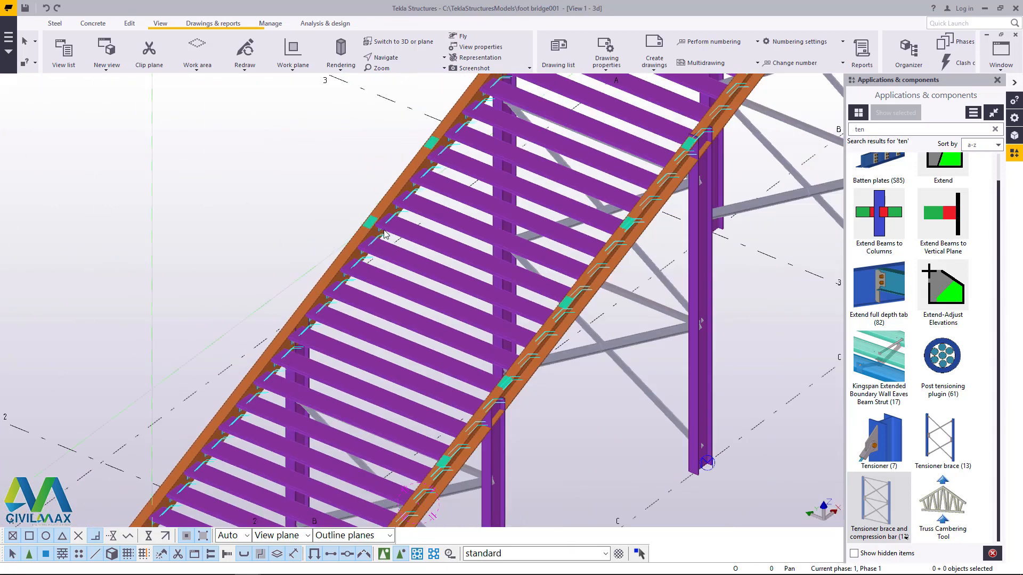
scroll(267, 378, up, 3)
scroll(276, 387, down, 3)
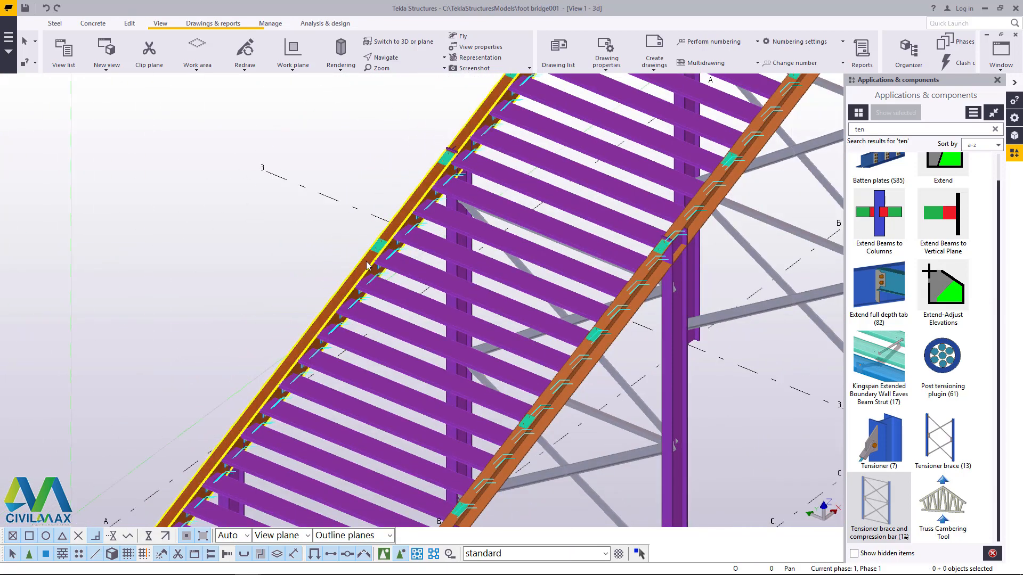
scroll(320, 394, up, 5)
scroll(320, 394, down, 5)
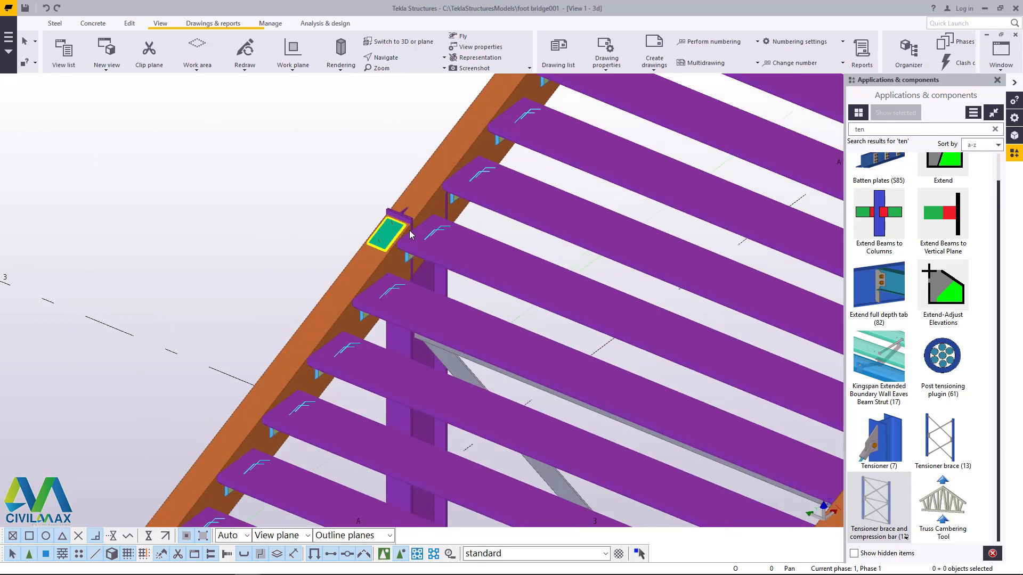
Step: Delete the leftover post base plates on the left stringer above the grid 3 columns
scroll(386, 270, up, 4)
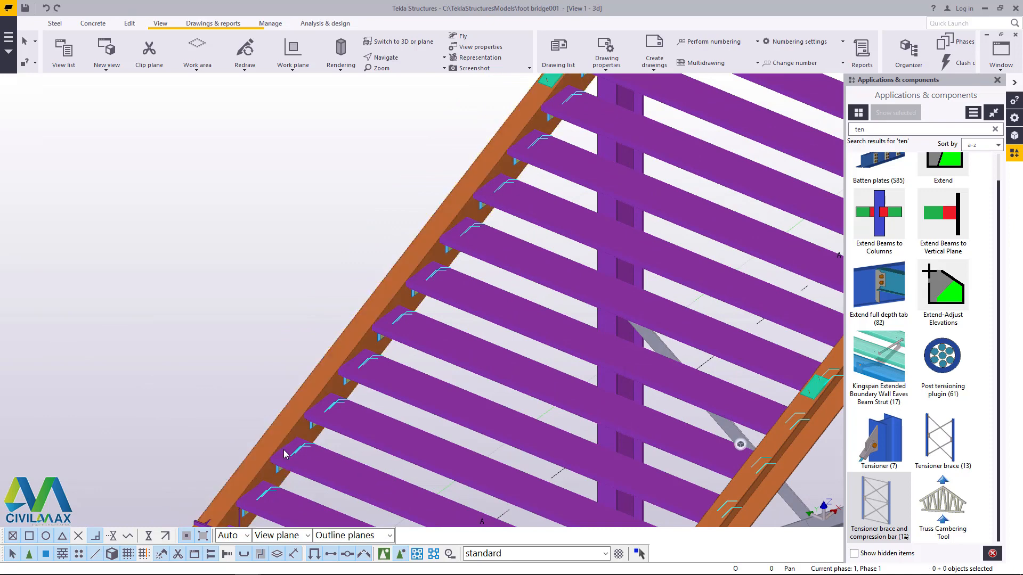
scroll(284, 454, down, 3)
scroll(373, 277, up, 4)
click(393, 257)
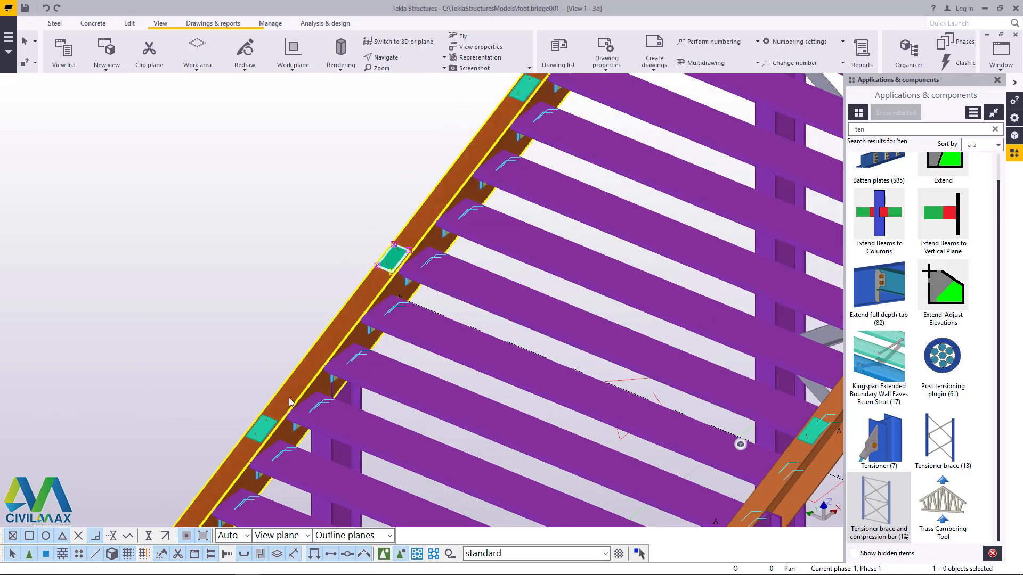
key(Delete)
scroll(261, 429, down, 4)
scroll(400, 243, up, 4)
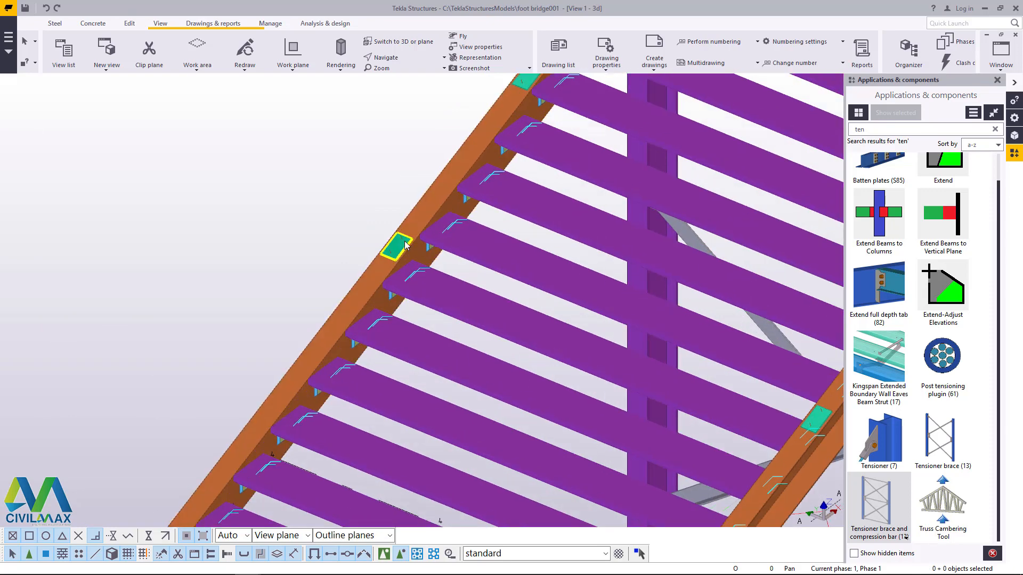
scroll(400, 251, down, 4)
scroll(344, 404, up, 4)
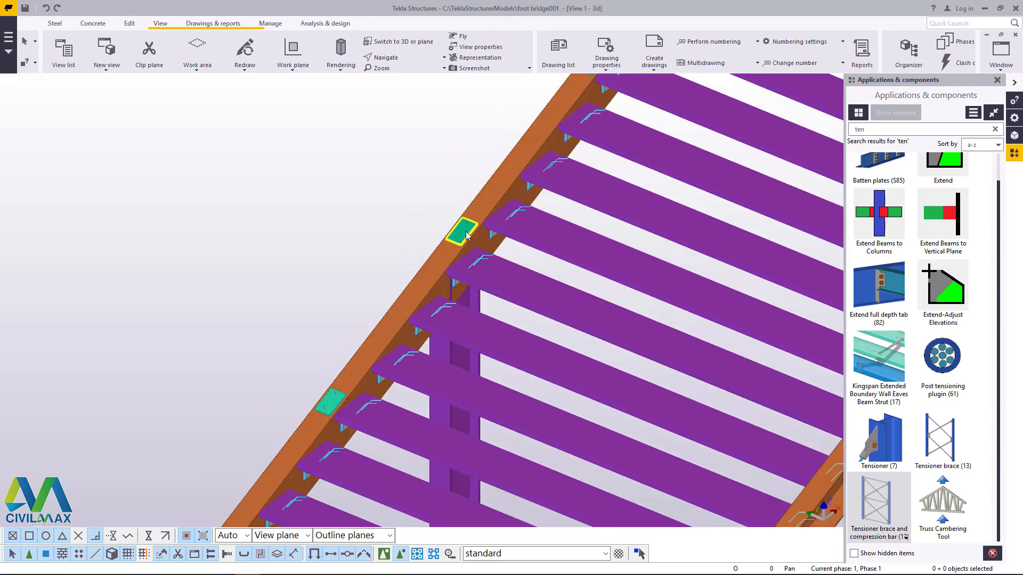
scroll(344, 404, down, 4)
scroll(480, 210, up, 5)
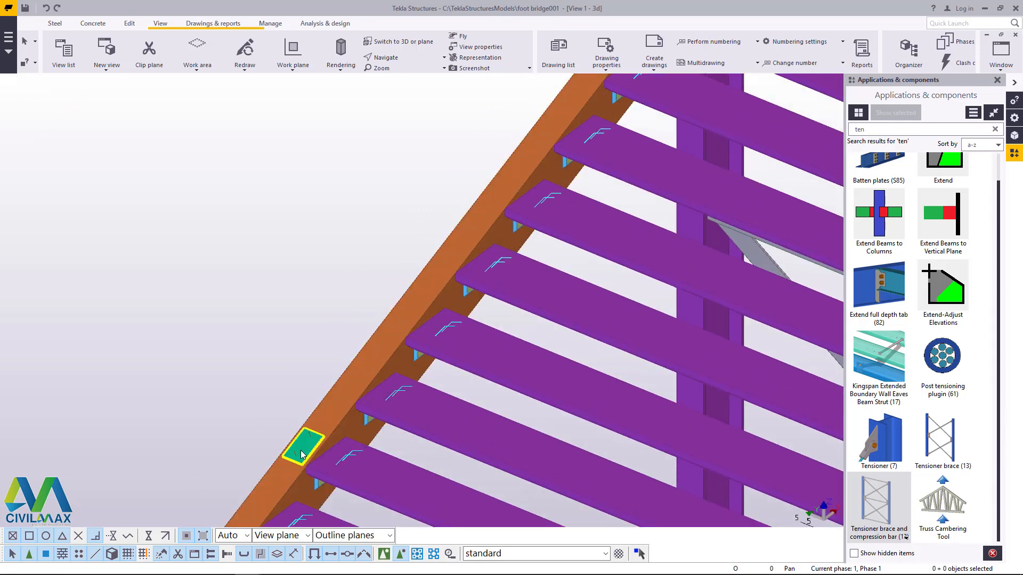
Step: Delete the uppermost post base plates of the left stringer and the blue connection plates at its junction with the platform beam
scroll(302, 434, down, 4)
scroll(401, 301, up, 6)
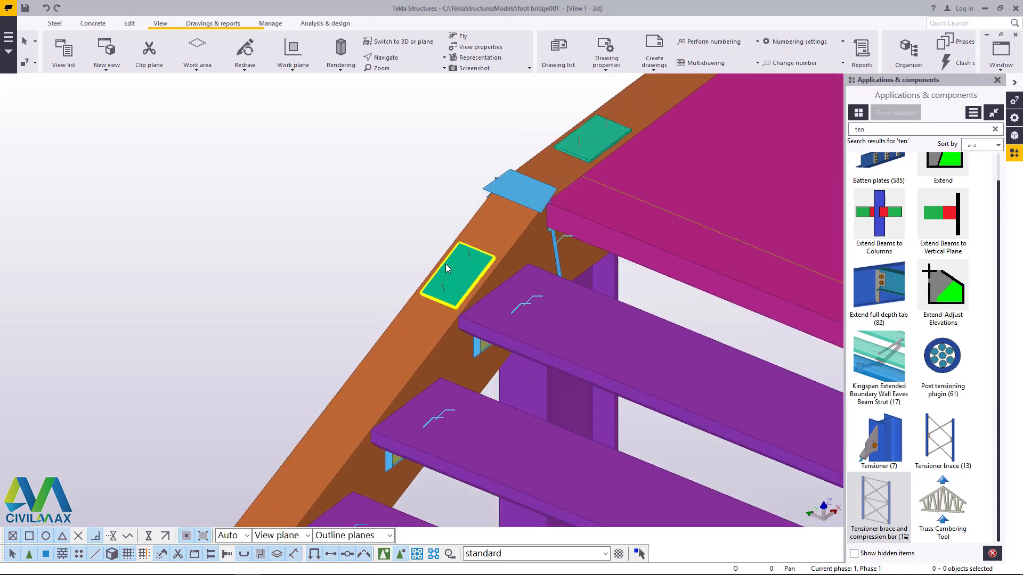
scroll(405, 268, down, 3)
scroll(504, 200, up, 3)
click(500, 202)
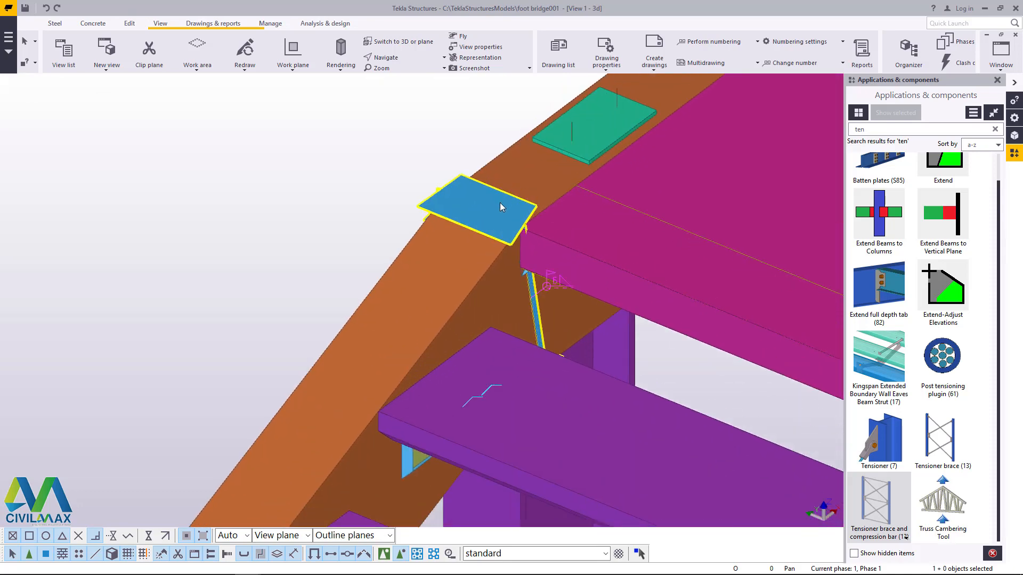
key(Delete)
scroll(472, 216, down, 4)
scroll(527, 173, down, 6)
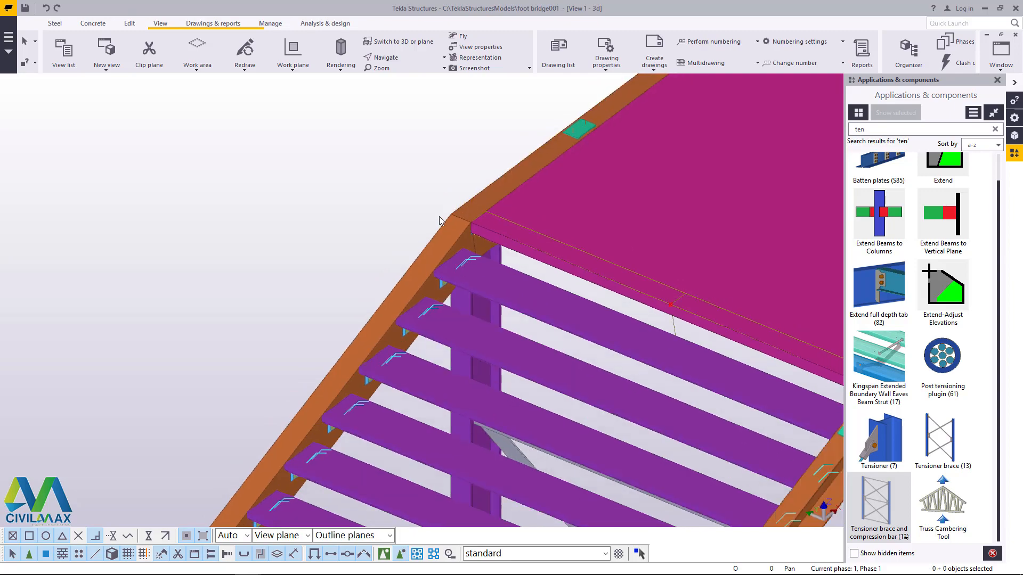
Step: Delete the leftover green post base plates on the uppermost part of the right stringer, just below its junction with the platform beam
scroll(554, 307, up, 5)
scroll(570, 251, up, 4)
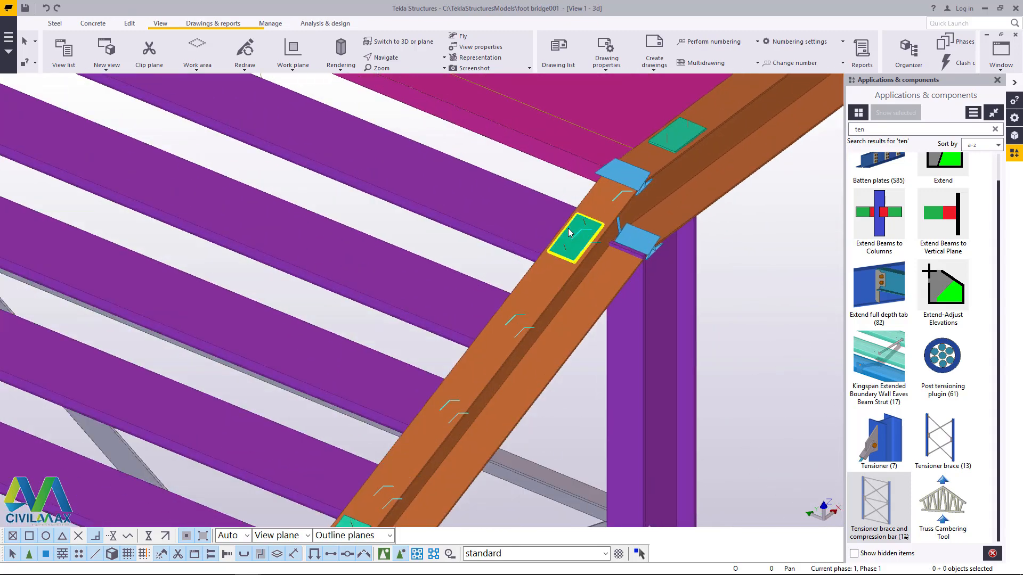
scroll(576, 240, down, 5)
scroll(570, 296, up, 6)
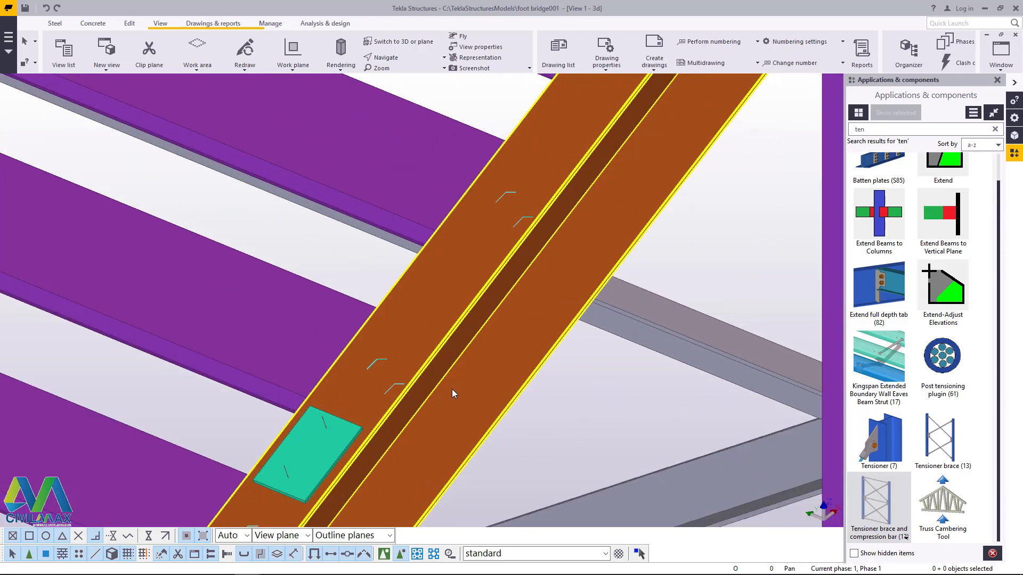
scroll(452, 389, down, 2)
scroll(415, 362, down, 4)
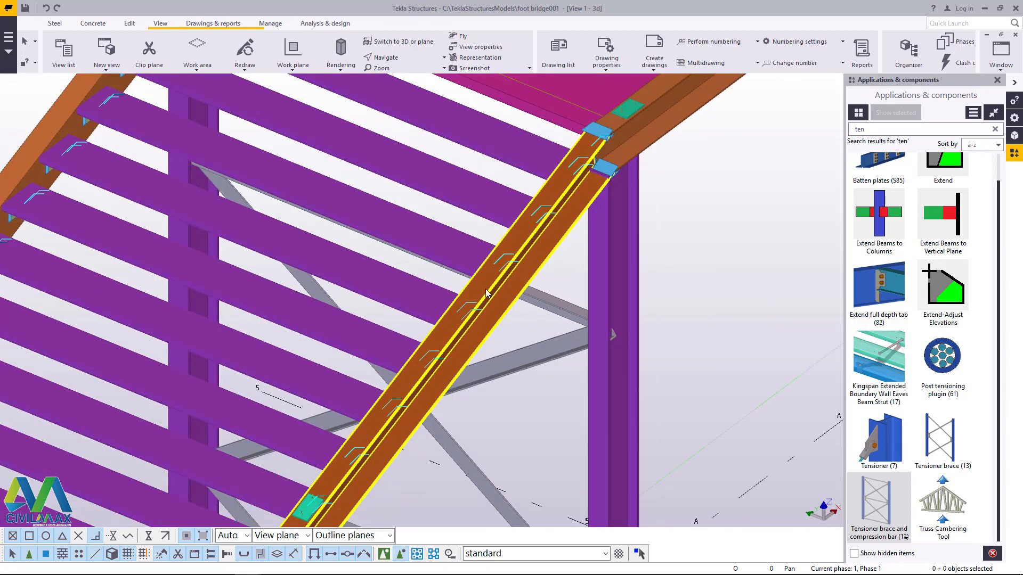
scroll(392, 390, up, 3)
scroll(474, 311, down, 5)
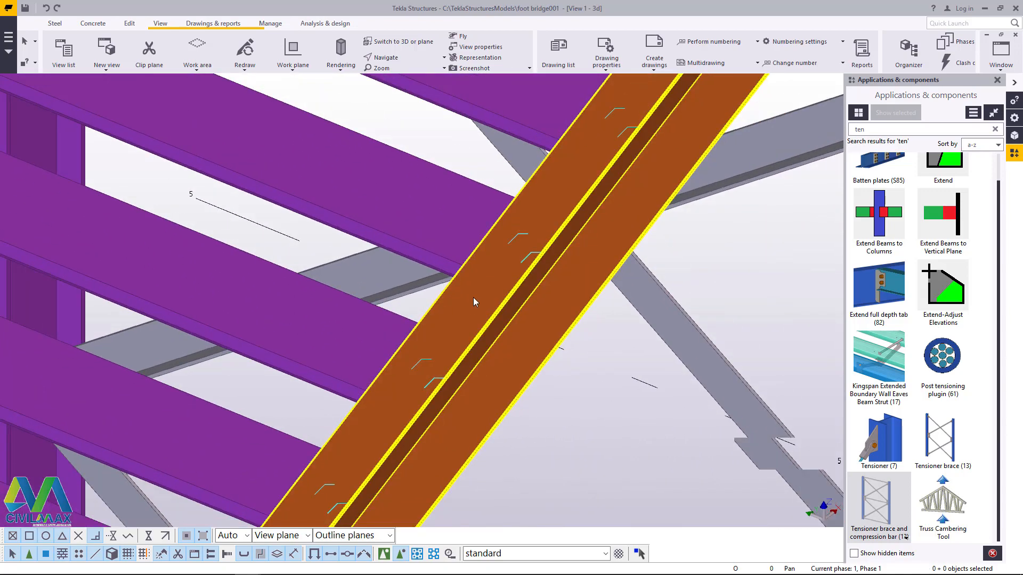
Step: Delete the leftover post base plates further down the upper half of the right stringer
scroll(440, 397, up, 5)
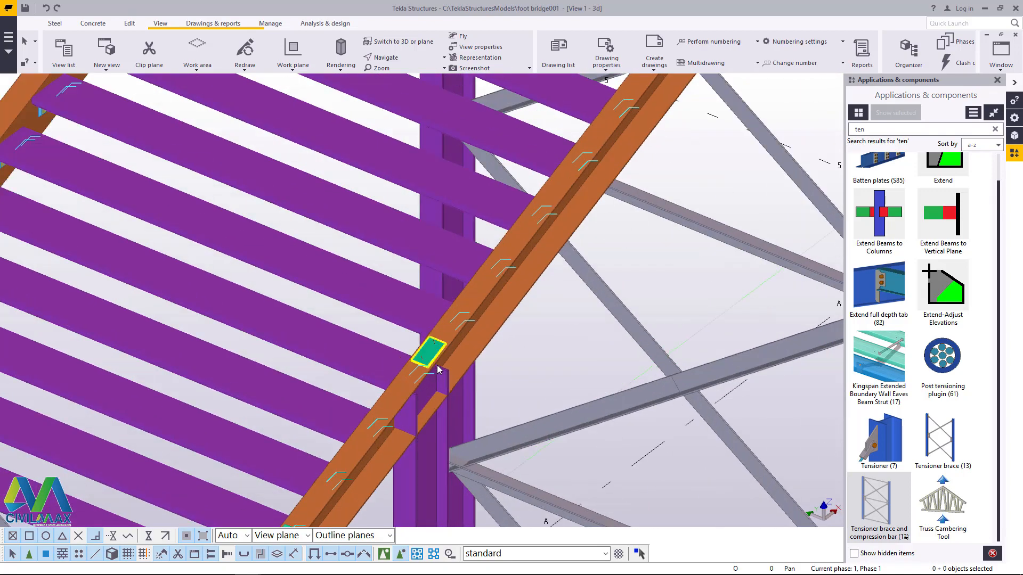
scroll(529, 265, down, 4)
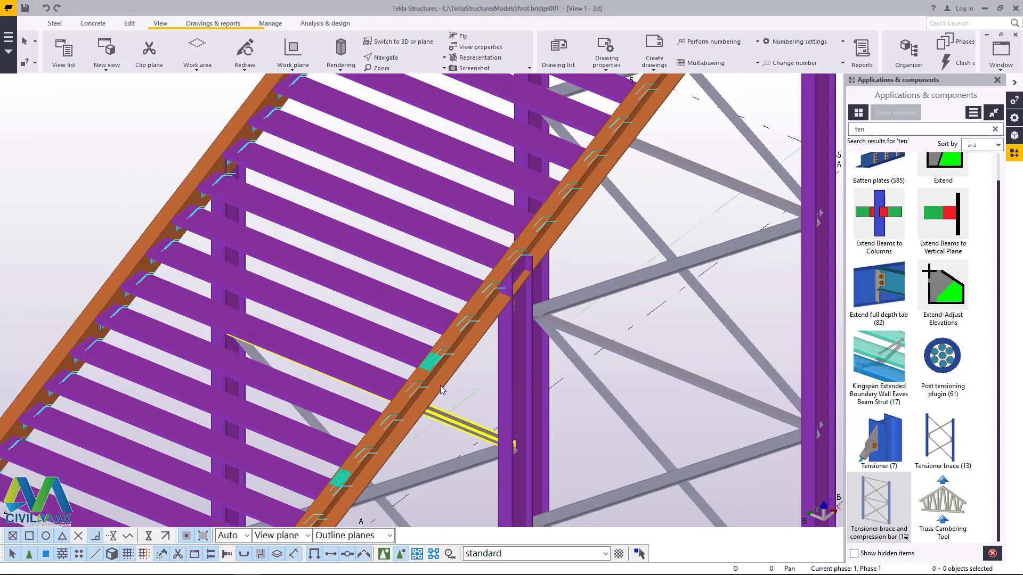
scroll(433, 353, up, 5)
scroll(426, 356, down, 5)
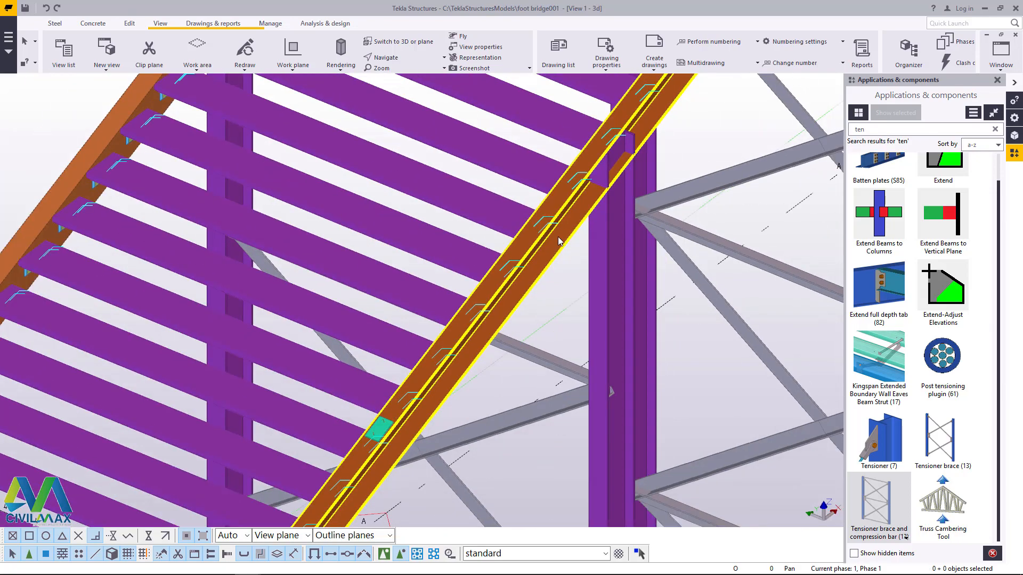
scroll(433, 366, up, 5)
scroll(444, 367, down, 4)
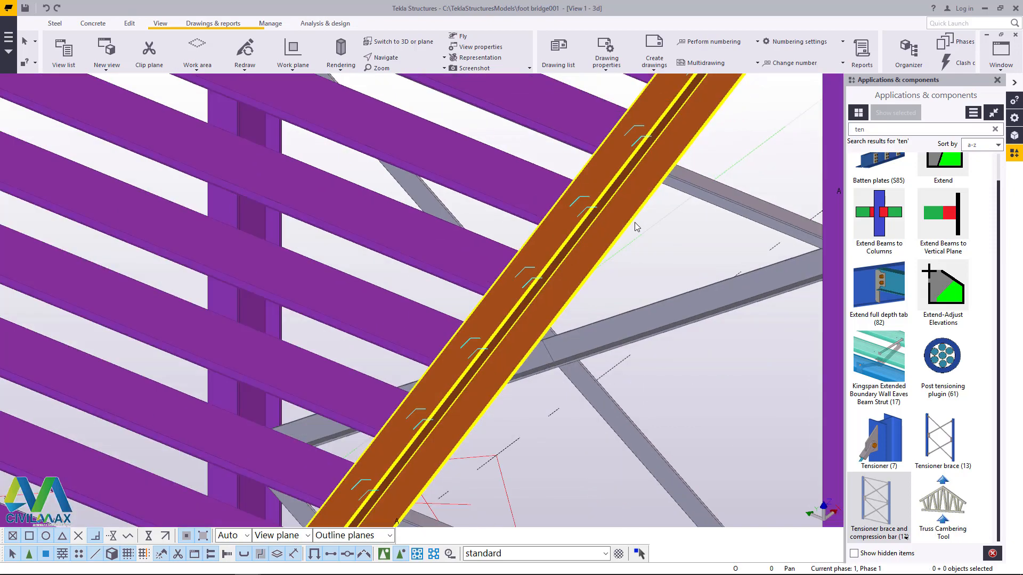
scroll(427, 438, up, 5)
scroll(415, 483, down, 5)
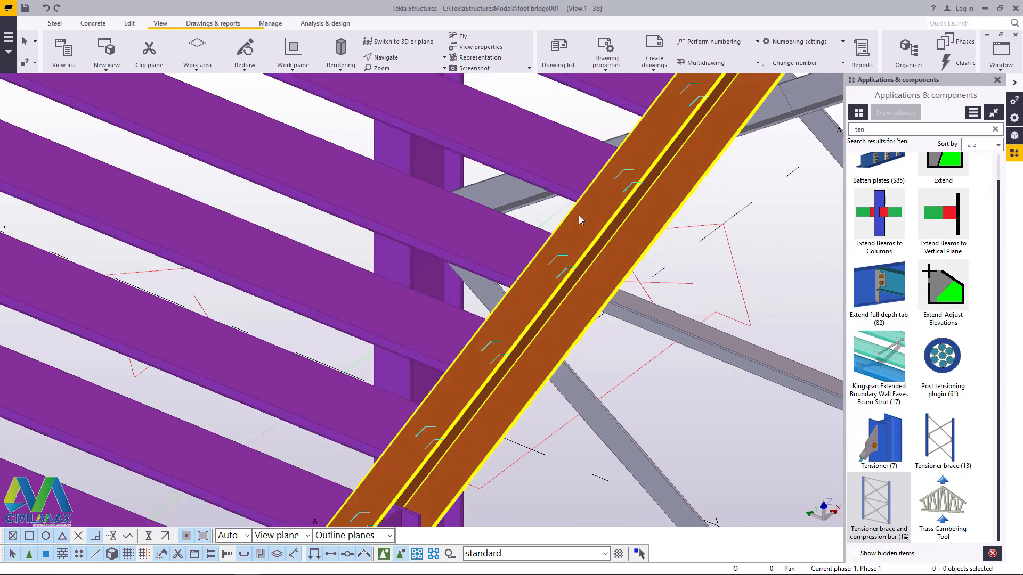
Step: Delete the leftover post base plates along the middle part of the right stringer, between the intermediate column pairs
scroll(493, 336, up, 5)
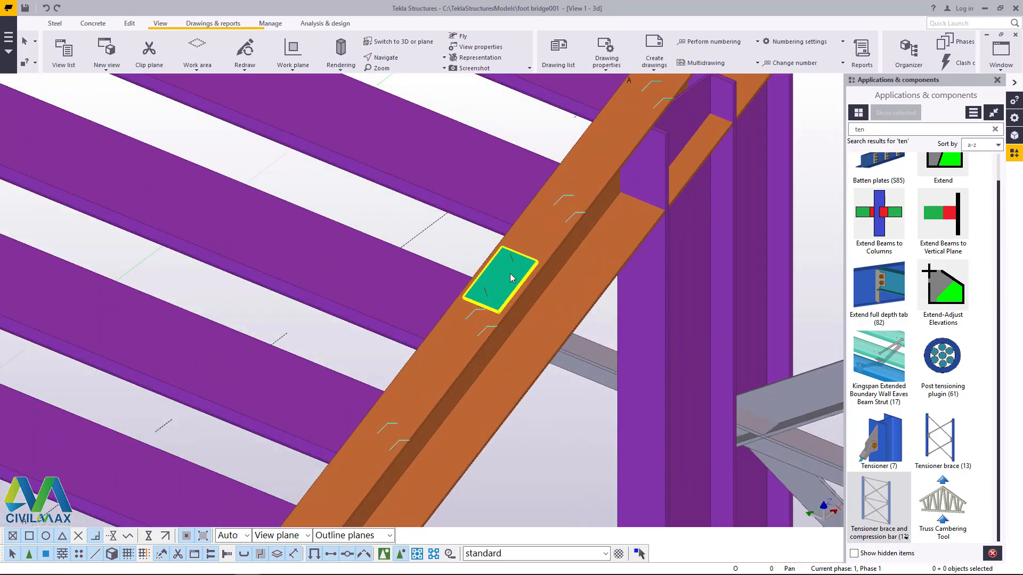
scroll(429, 399, down, 4)
scroll(430, 398, up, 5)
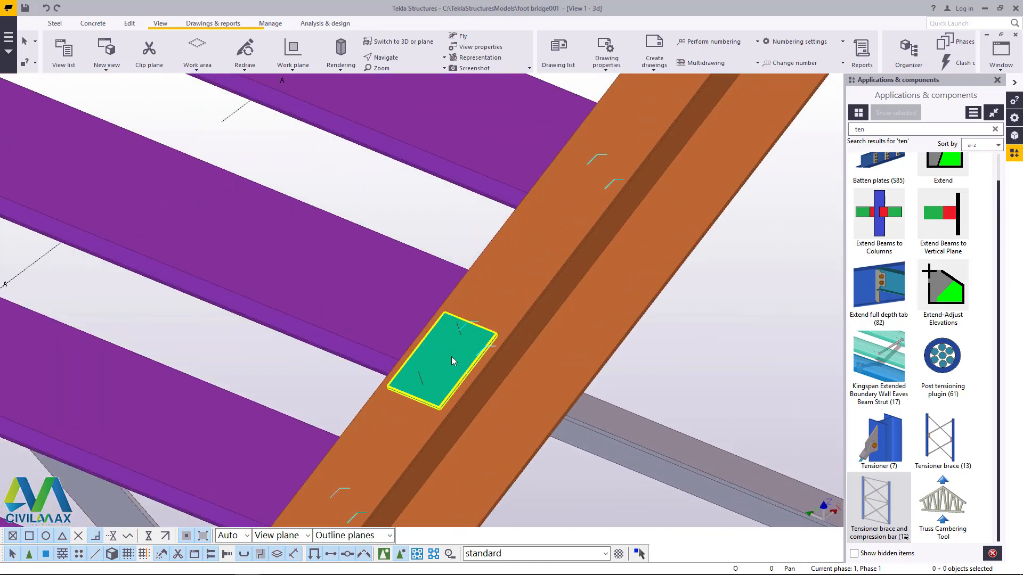
scroll(452, 356, down, 4)
scroll(442, 429, up, 5)
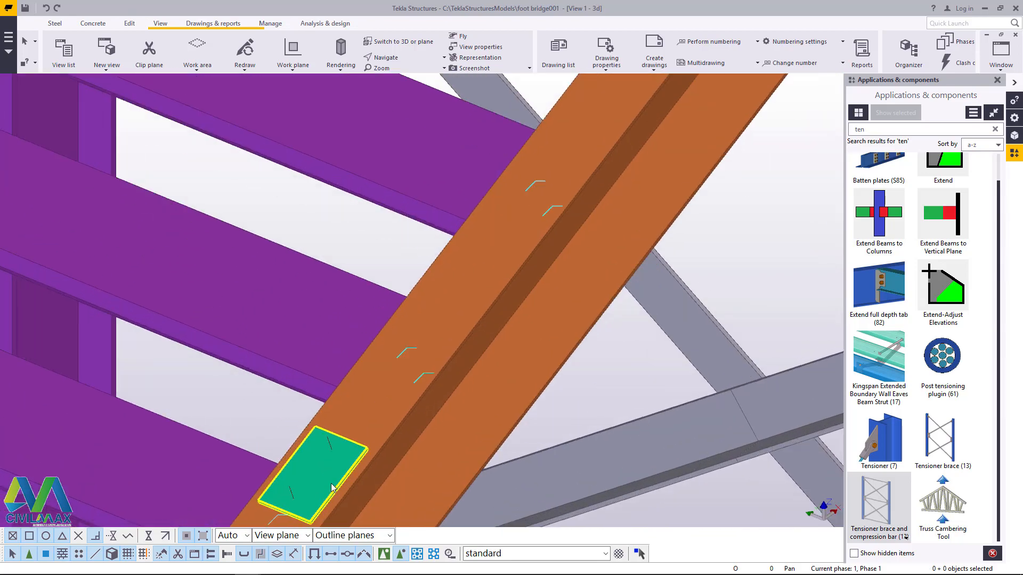
scroll(432, 433, down, 6)
scroll(431, 433, up, 5)
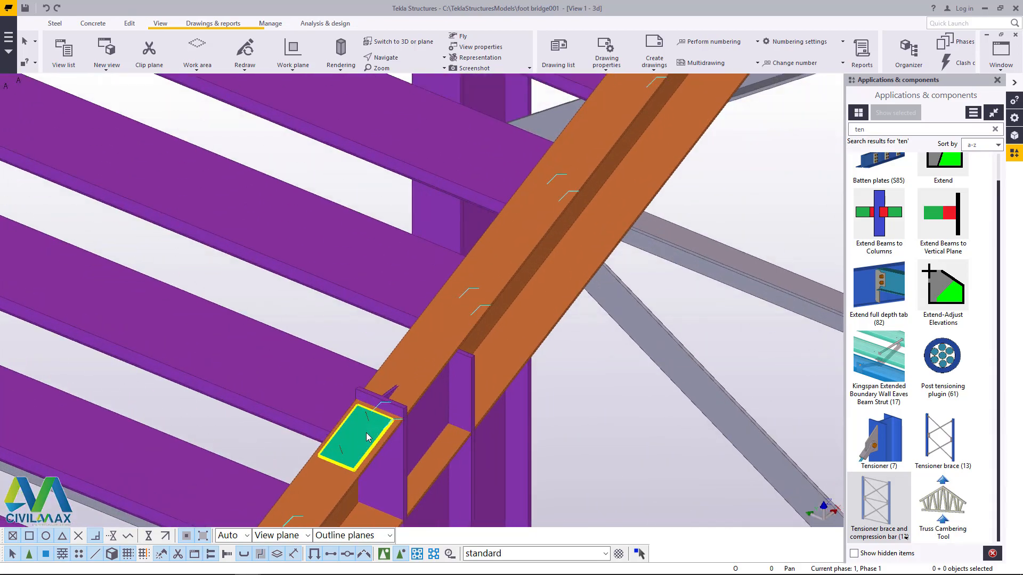
scroll(525, 278, down, 5)
scroll(495, 307, up, 3)
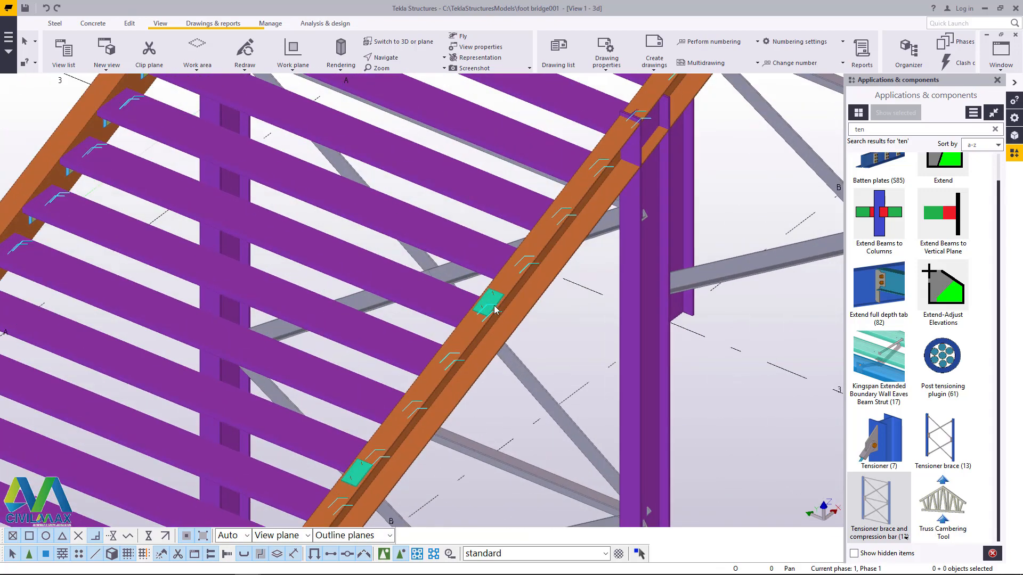
Step: Delete the leftover post base plates on the right stringer down to the top of the lowest column pair
key(Delete)
scroll(538, 277, down, 3)
scroll(426, 421, up, 4)
click(406, 415)
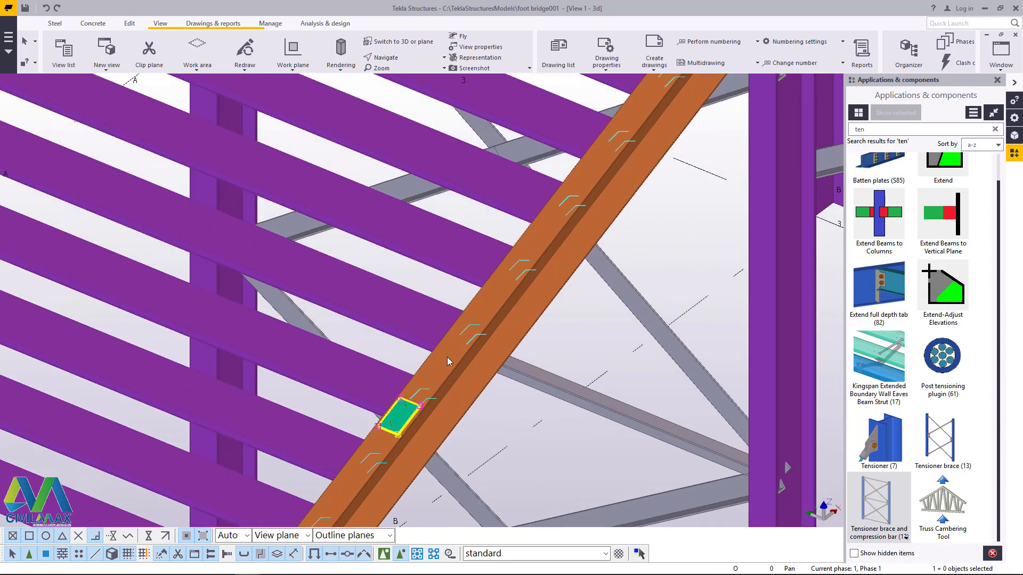
key(Delete)
scroll(506, 245, down, 5)
scroll(416, 418, up, 4)
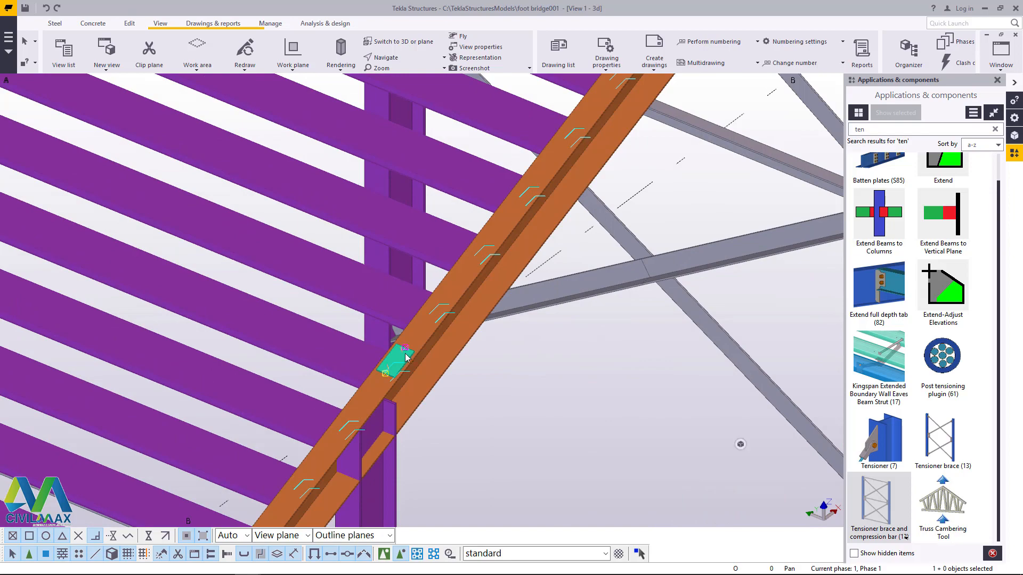
key(Delete)
Step: Delete the leftover post base plates on the right stringer directly below the lowest column pair
scroll(507, 263, down, 4)
scroll(411, 385, up, 3)
click(384, 390)
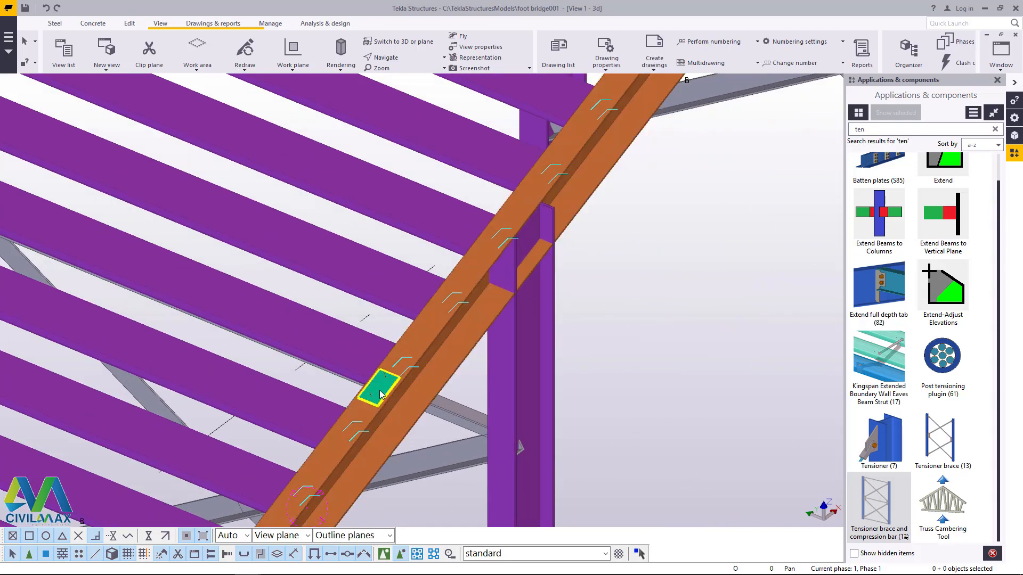
key(Delete)
scroll(482, 243, down, 2)
scroll(482, 243, down, 3)
scroll(415, 367, up, 4)
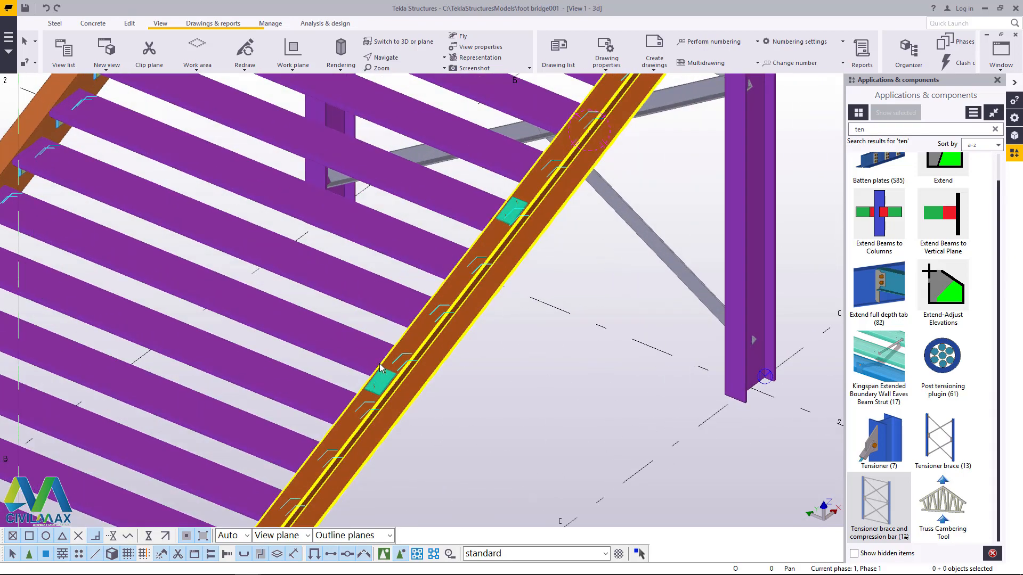
click(382, 379)
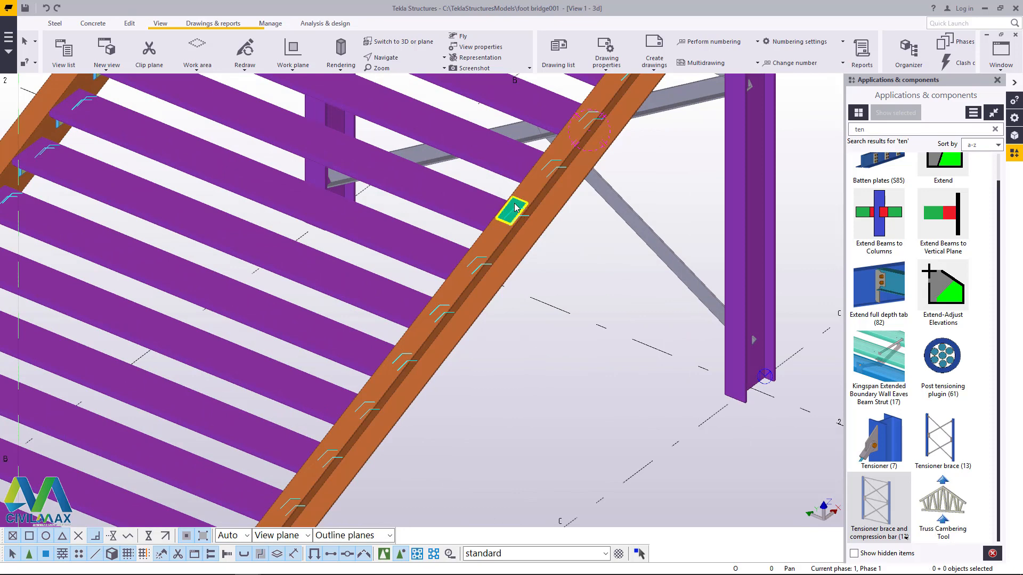
Step: Delete the remaining post base plates on the lowest part of the right stringer, down to the foot of the stair
scroll(515, 207, down, 5)
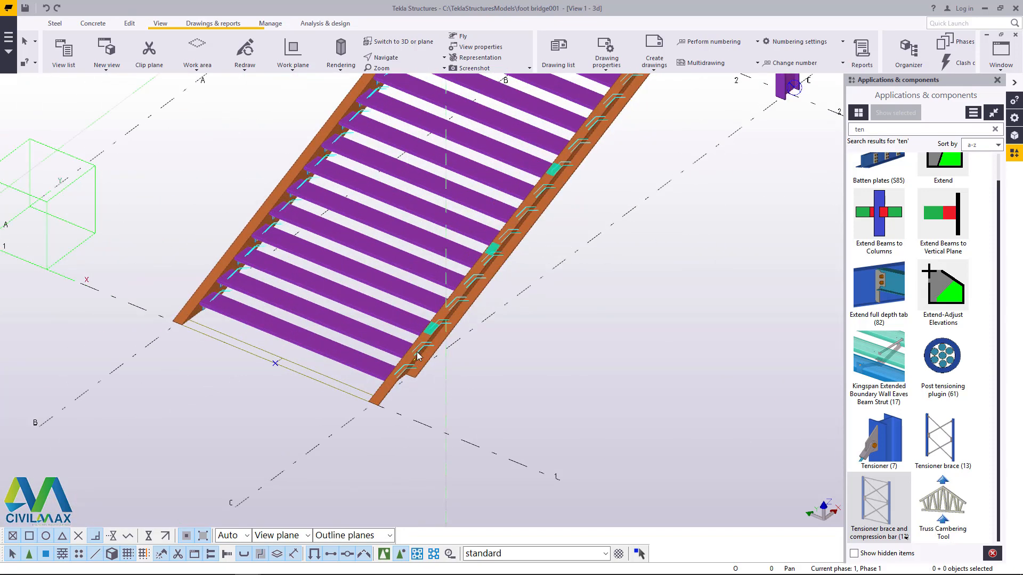
scroll(444, 318, up, 2)
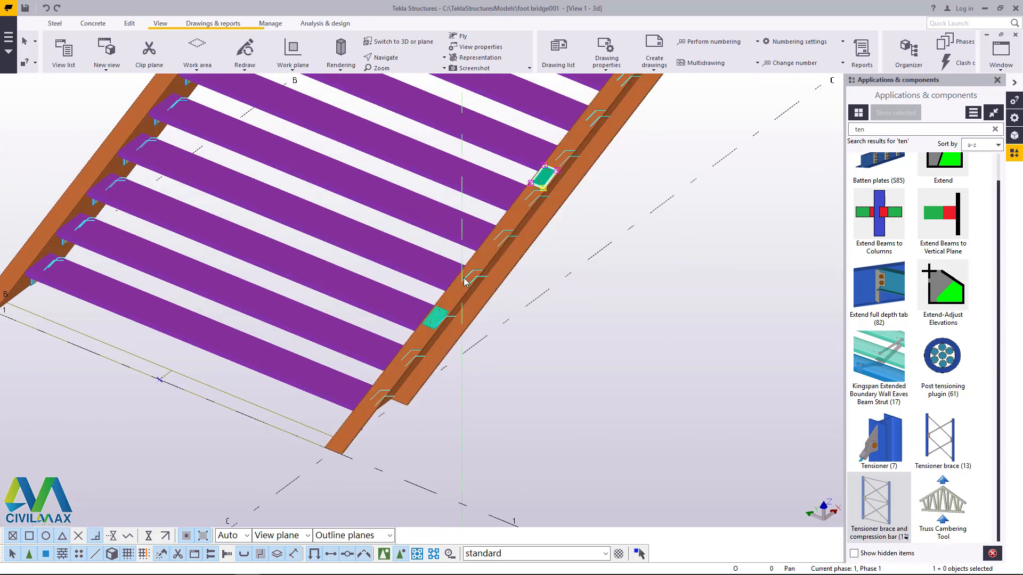
key(Delete)
scroll(443, 309, up, 3)
click(432, 327)
key(Delete)
scroll(421, 362, down, 6)
scroll(547, 187, up, 4)
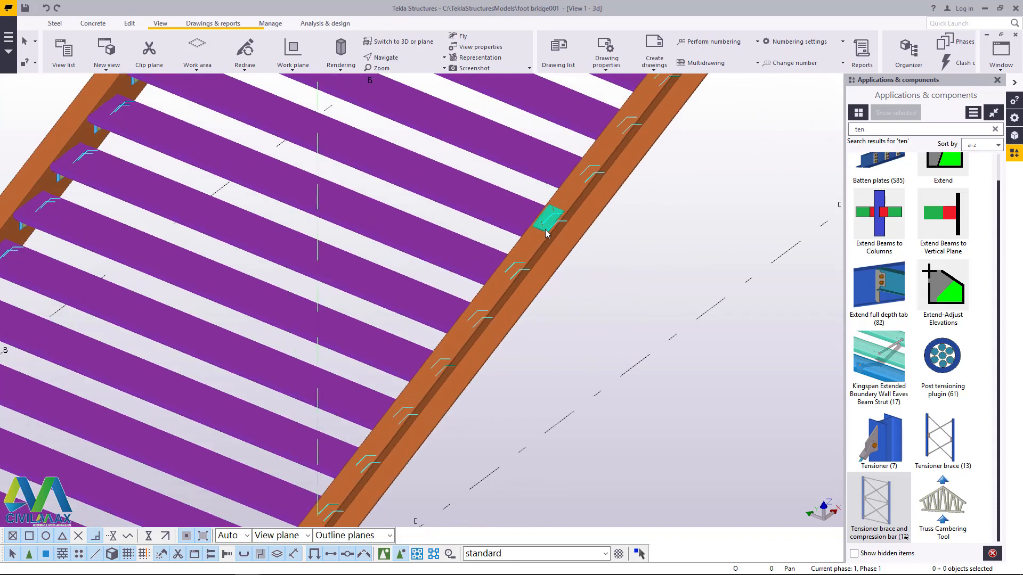
key(Delete)
scroll(547, 230, down, 5)
scroll(490, 328, up, 5)
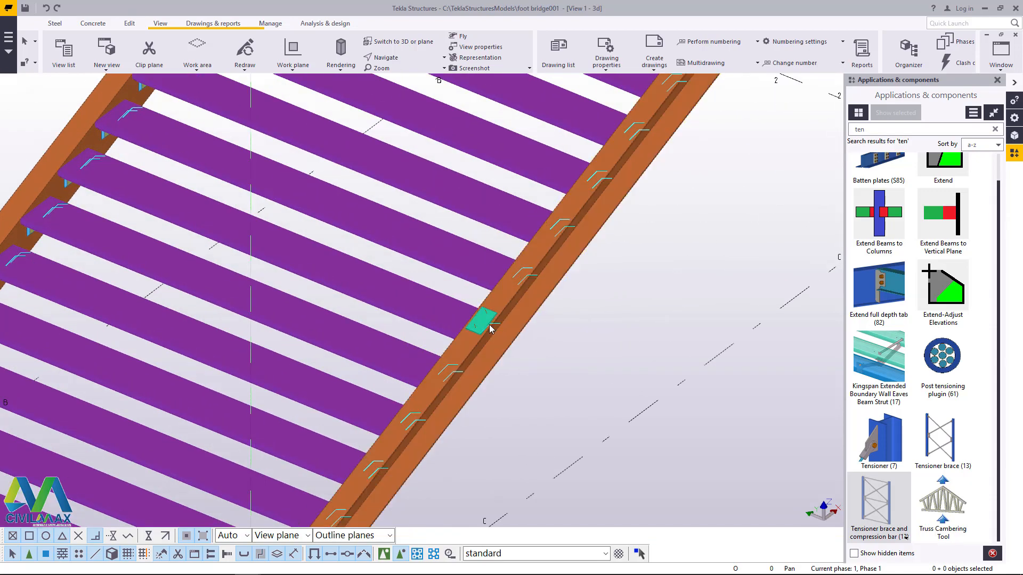
key(Delete)
scroll(483, 319, down, 5)
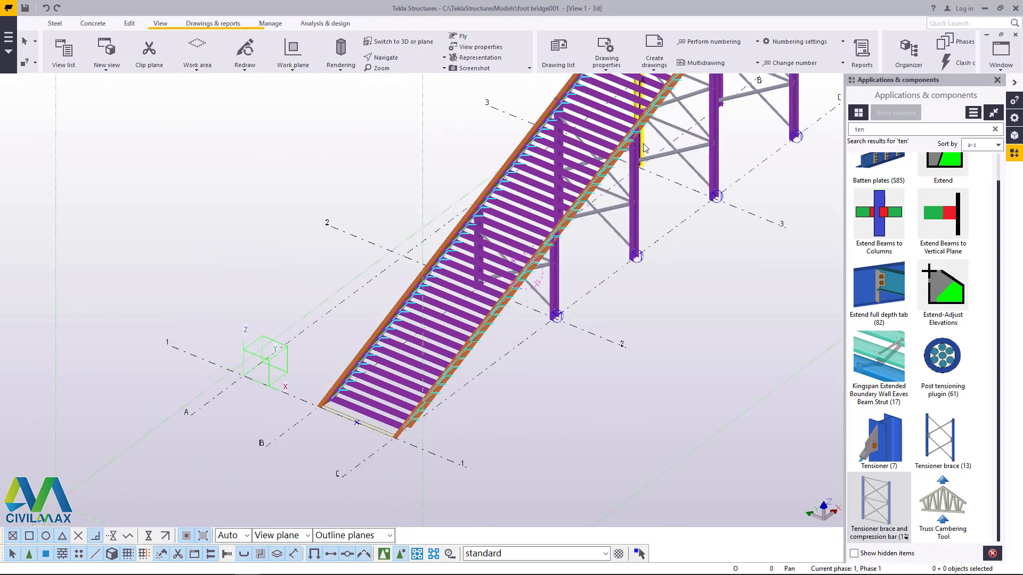
Step: Search the component catalog for "stai" and open the properties of Stairs detail (1038), keeping the stair foot in view
scroll(547, 191, up, 5)
scroll(547, 193, down, 5)
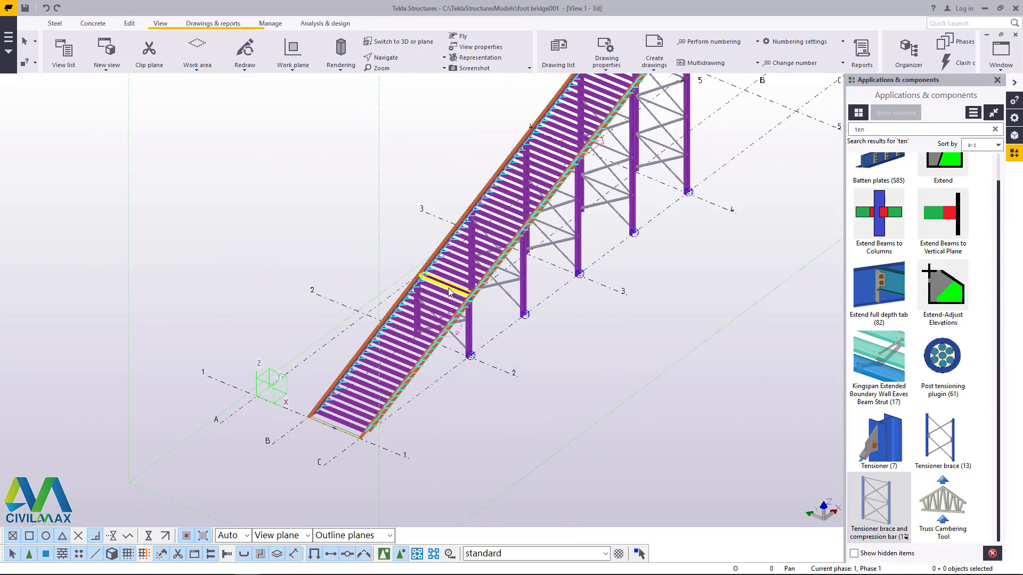
scroll(404, 421, up, 10)
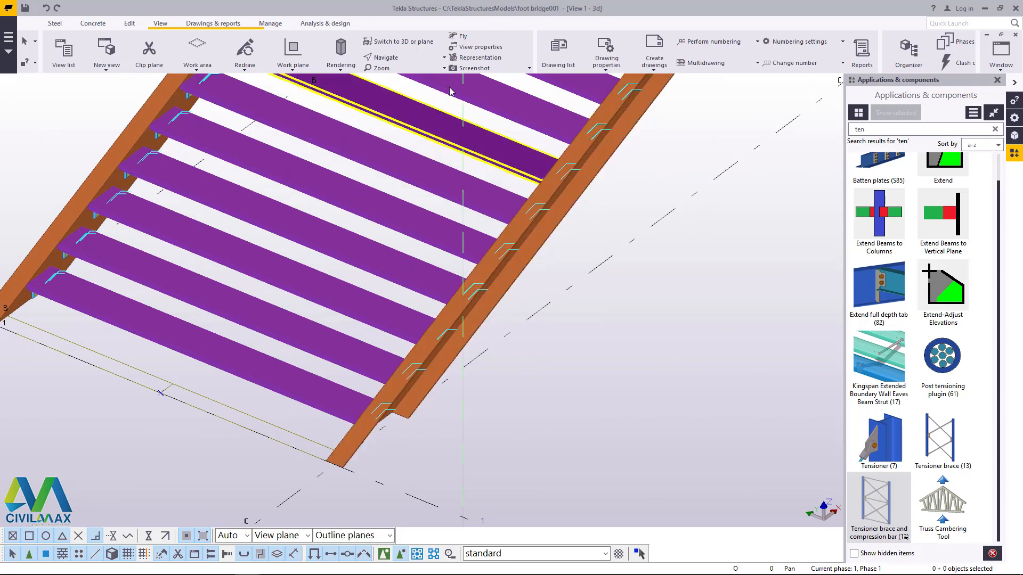
click(444, 57)
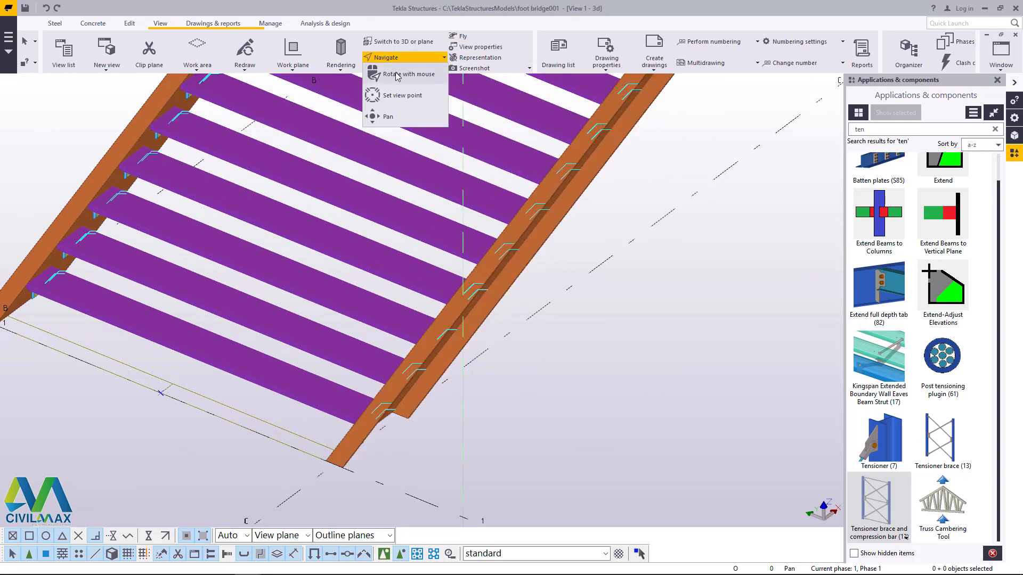
click(400, 87)
ctrl+middle_drag(457, 320, 509, 324)
drag(877, 130, 831, 141)
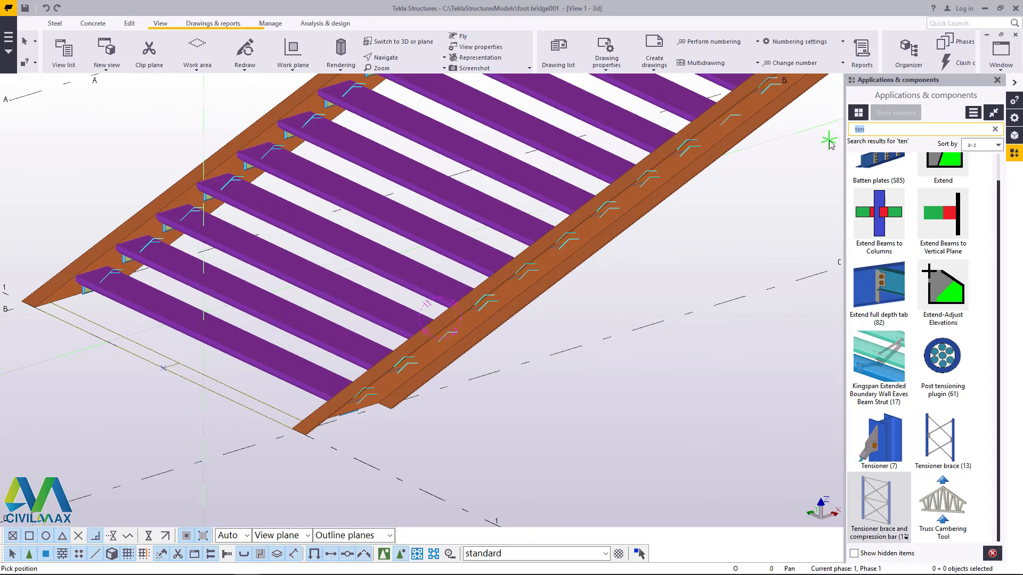
text(stai)
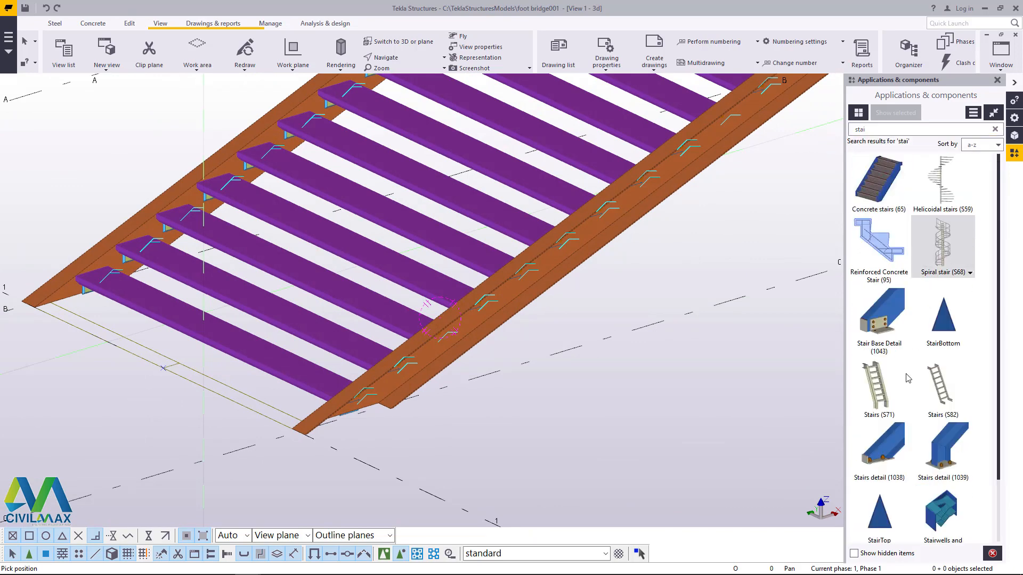
scroll(895, 325, down, 2)
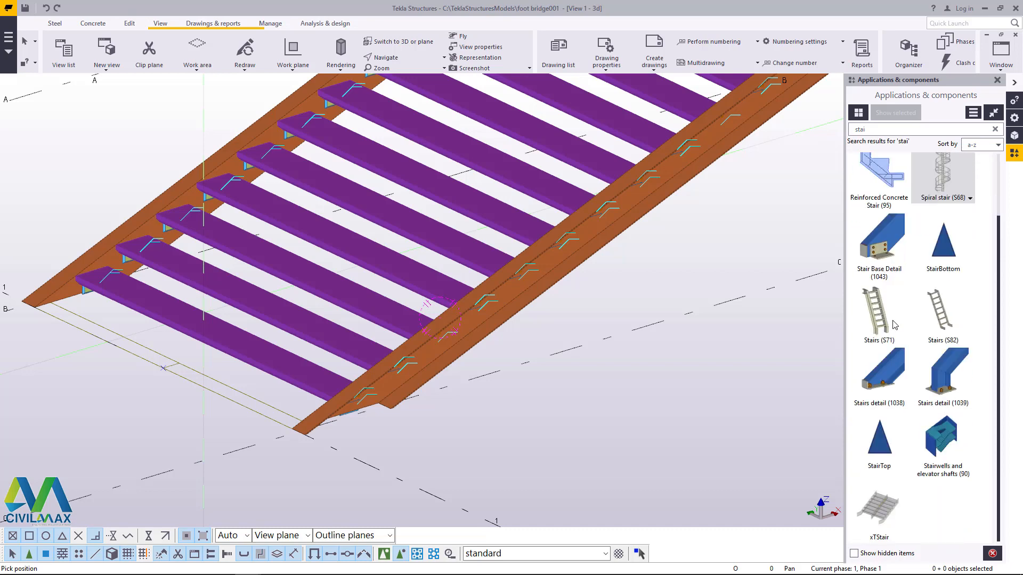
double_click(885, 379)
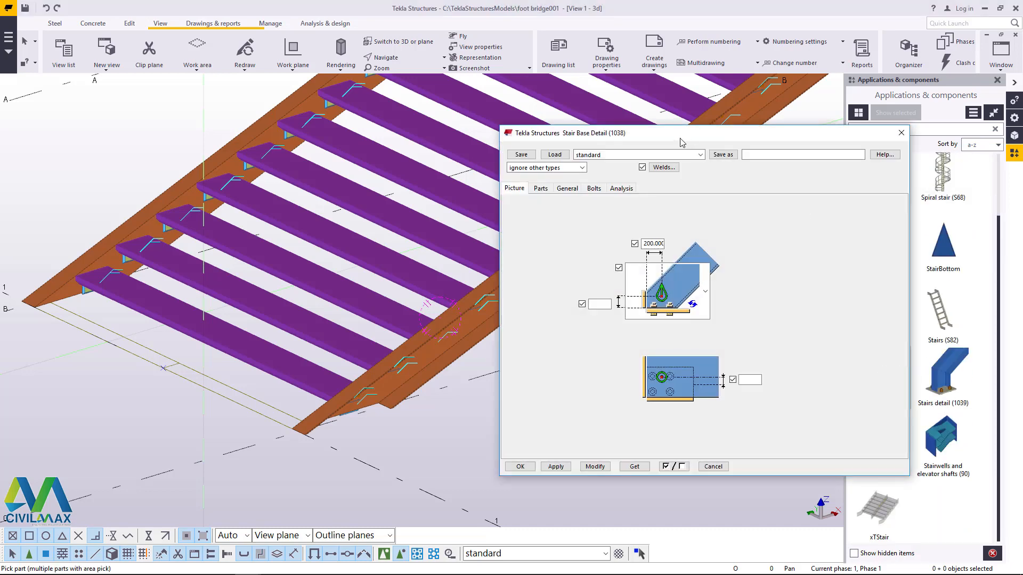
drag(680, 142, 780, 121)
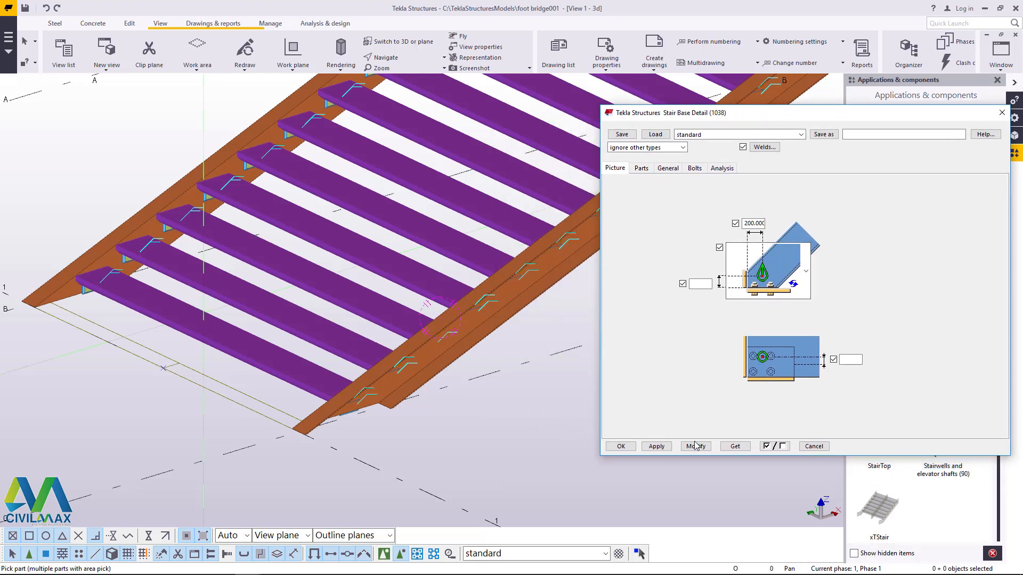
Step: Add the Stair Base Detail (1038) to the right stringer at the midpoint of its lower end edge
scroll(365, 400, up, 5)
scroll(266, 366, up, 2)
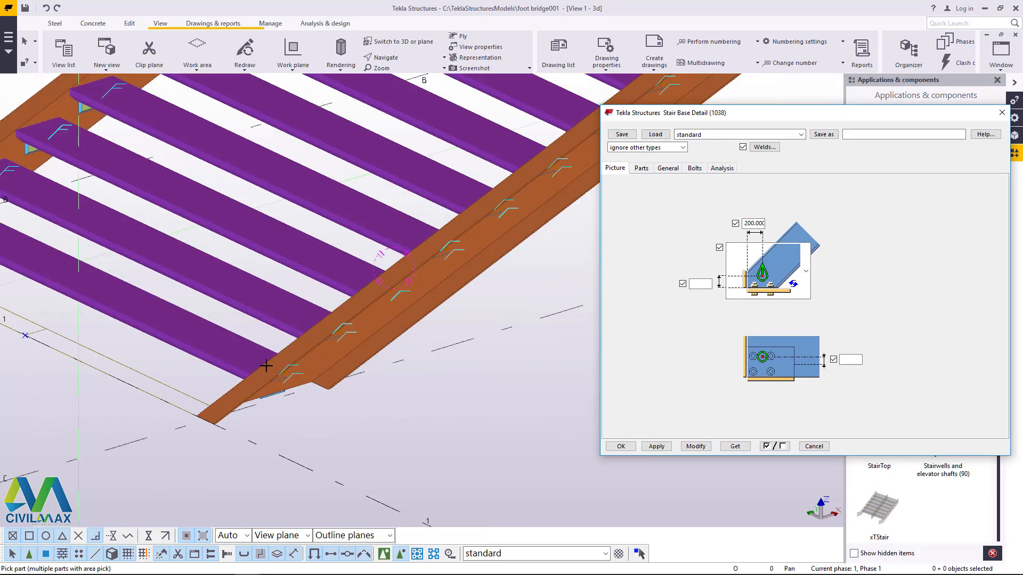
scroll(266, 366, down, 2)
click(331, 345)
scroll(229, 417, up, 3)
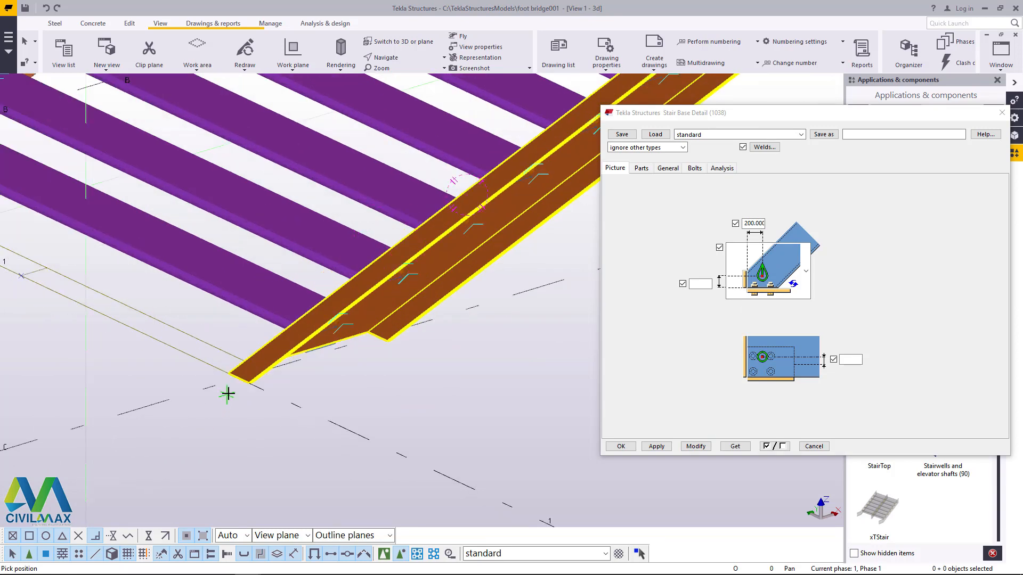
scroll(229, 389, up, 2)
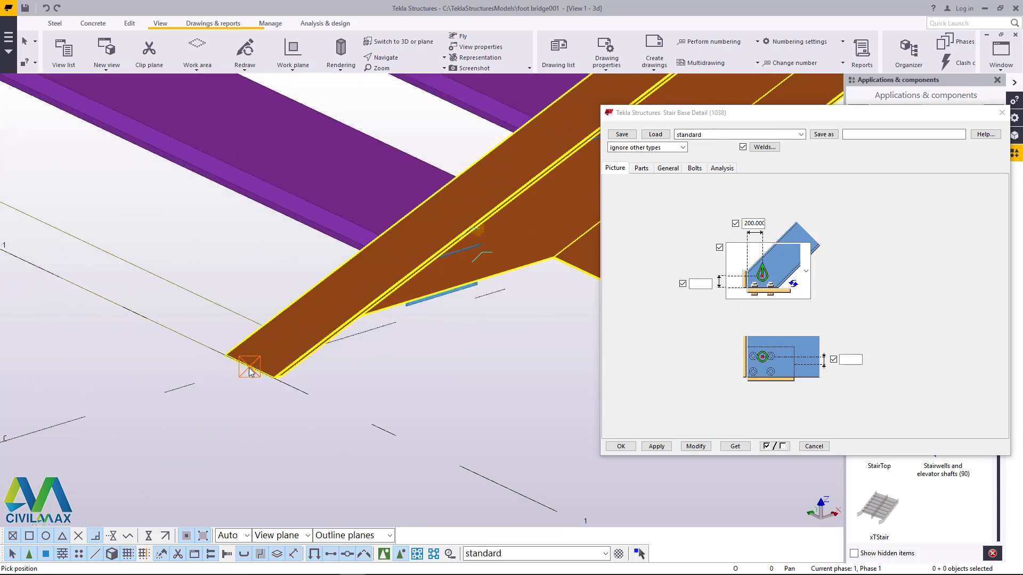
click(249, 372)
scroll(248, 368, down, 2)
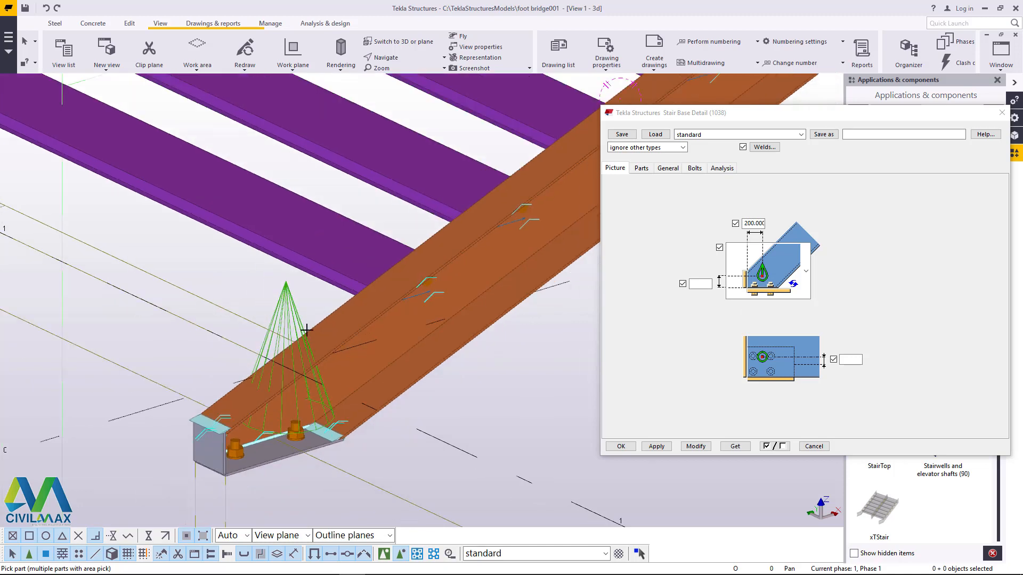
right_click(206, 268)
click(232, 275)
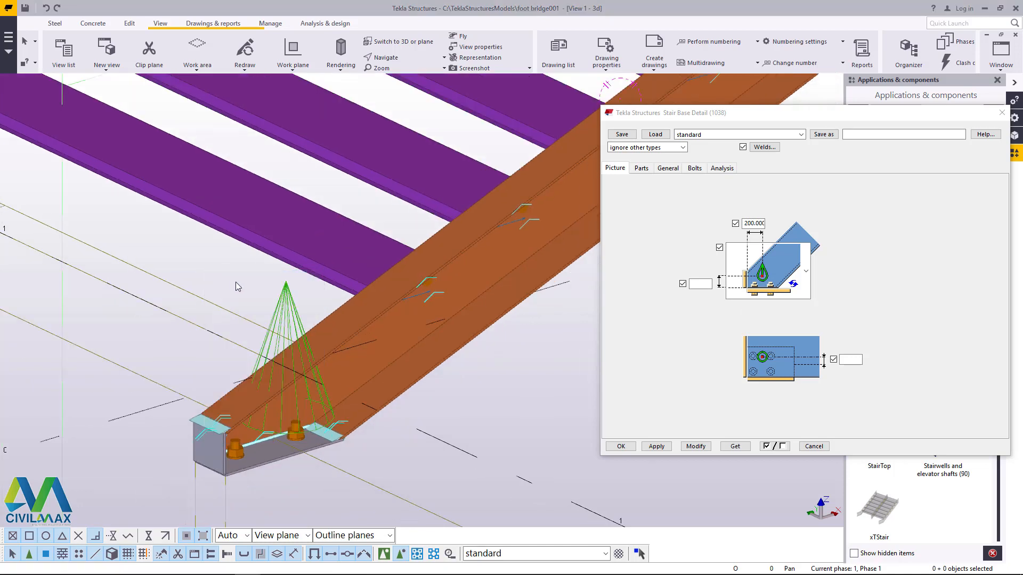
Step: Accept the Stair Base Detail settings and add Stairs detail (1038) to the left stringer at the midpoint of its lower end edge
scroll(394, 362, down, 2)
scroll(395, 366, down, 2)
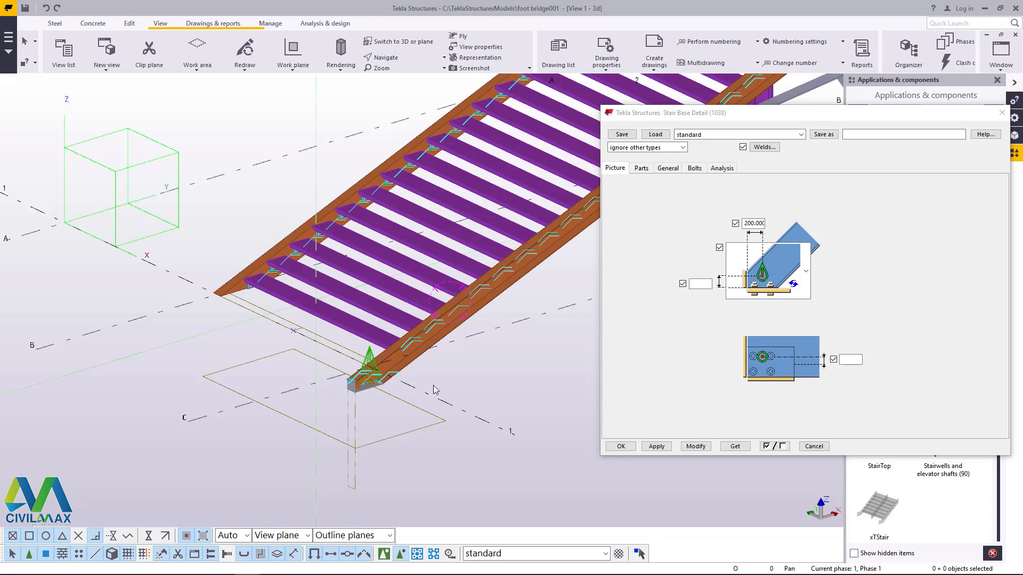
scroll(298, 338, up, 3)
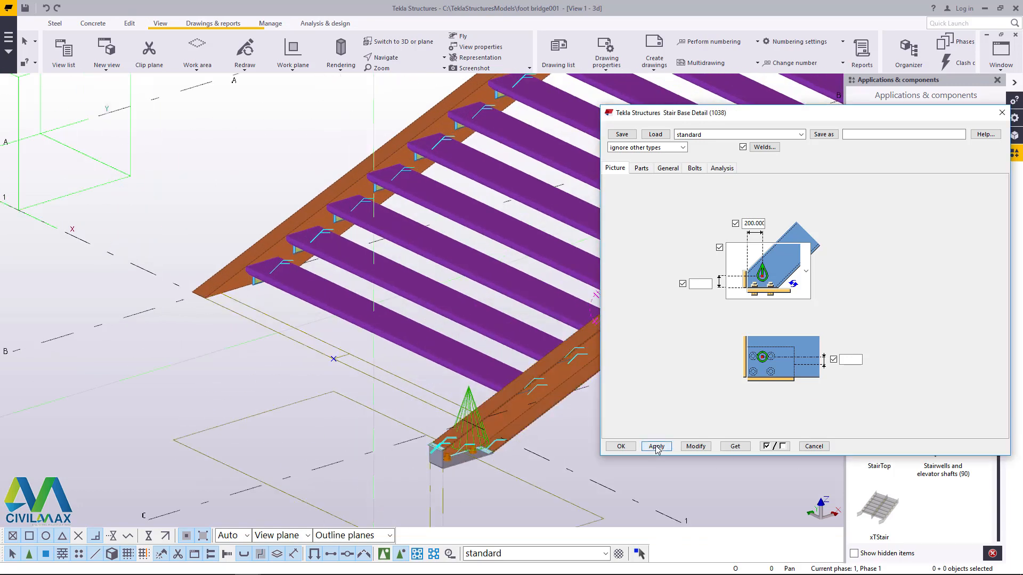
click(620, 447)
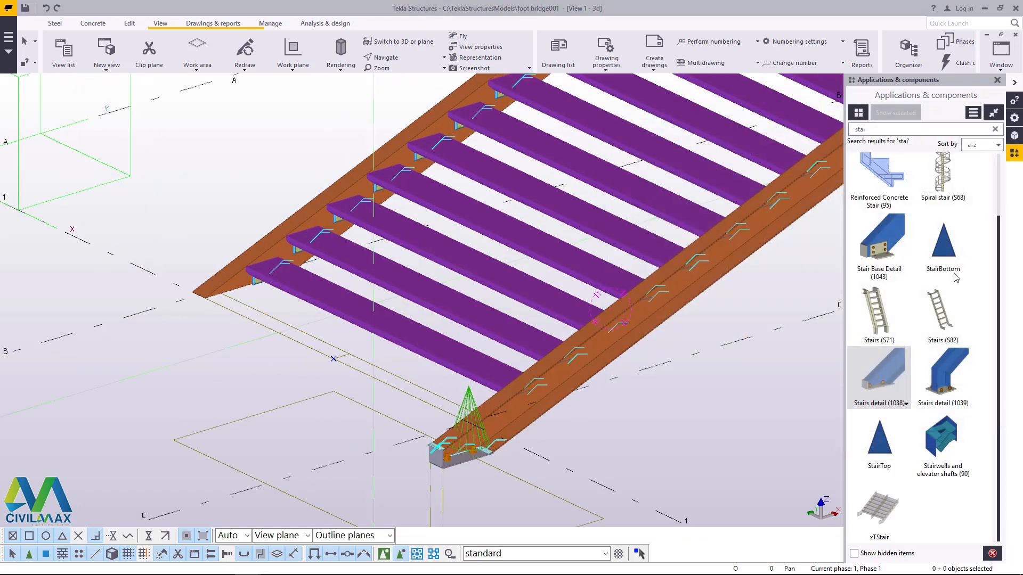
click(888, 389)
scroll(183, 275, up, 5)
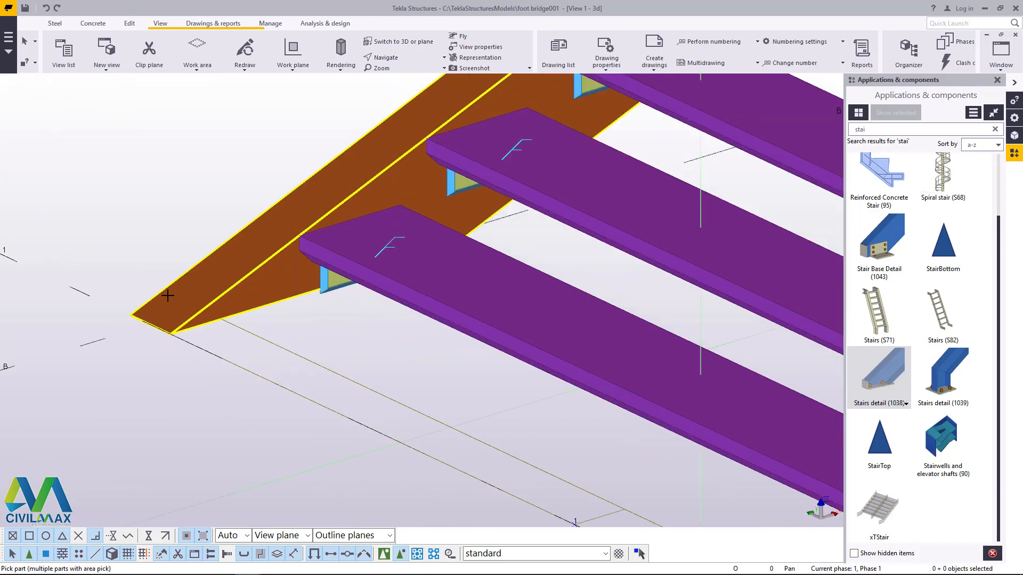
scroll(207, 289, down, 6)
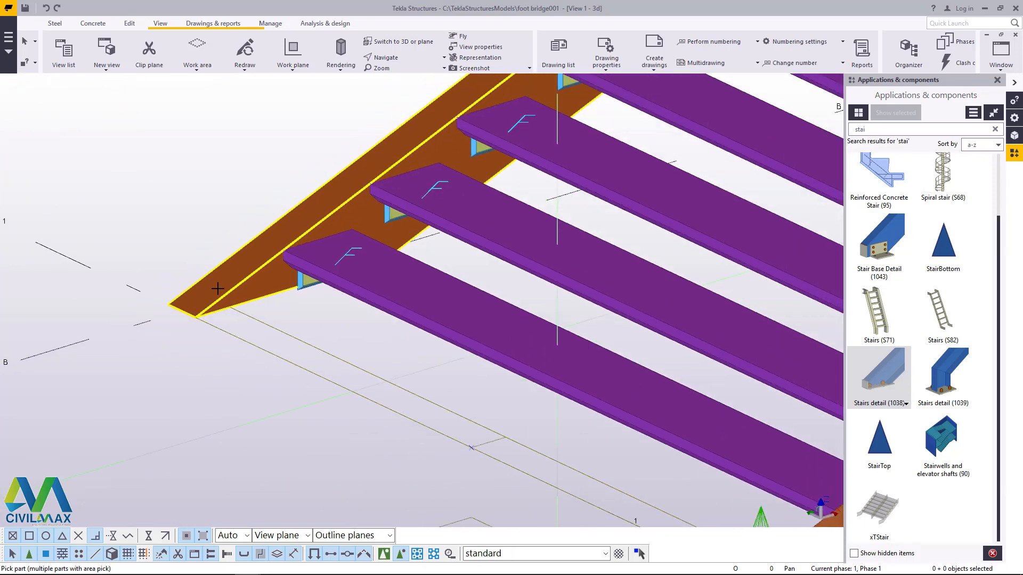
scroll(591, 460, down, 3)
scroll(377, 381, up, 3)
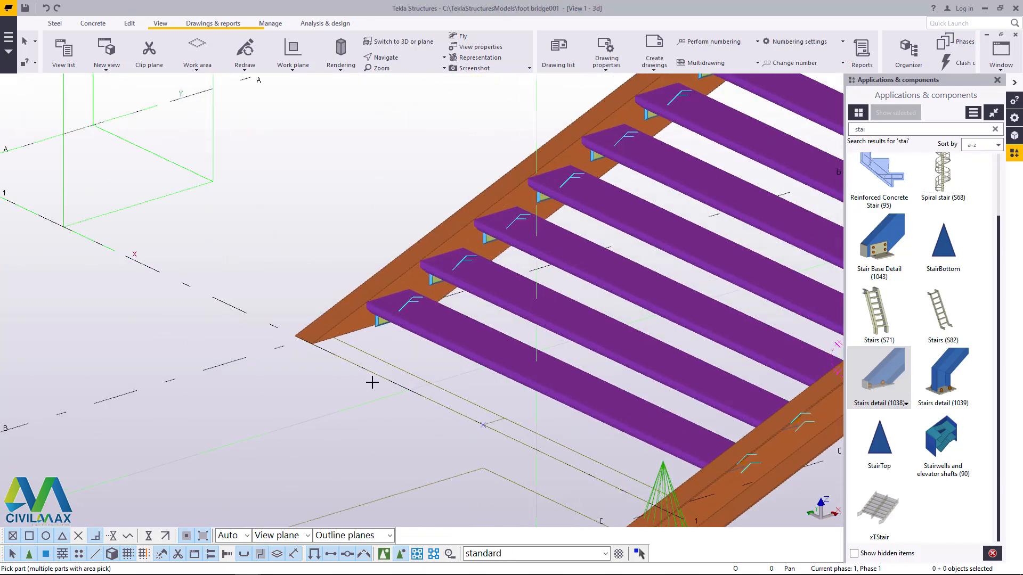
scroll(367, 365, down, 5)
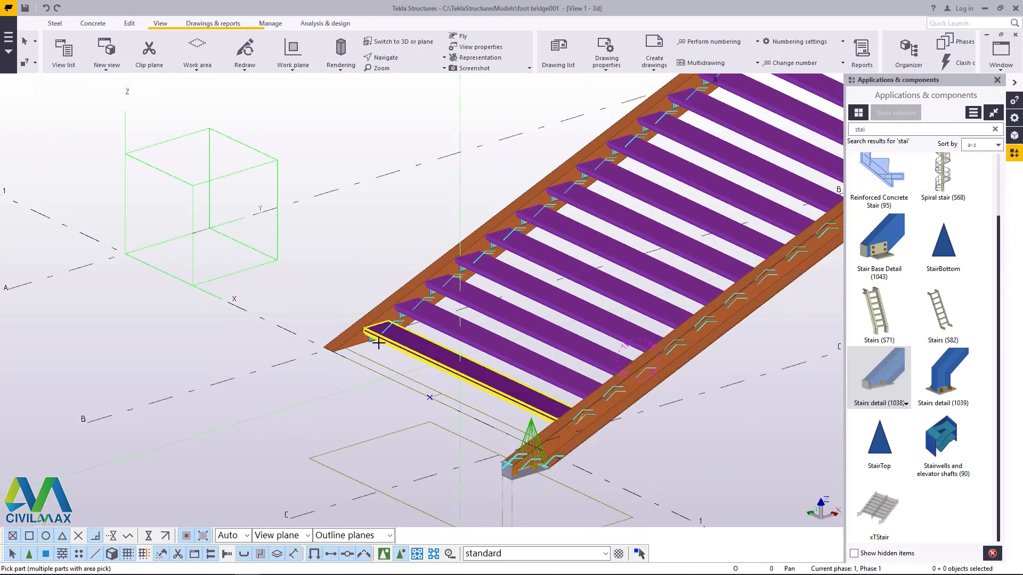
scroll(378, 344, up, 2)
scroll(378, 343, up, 5)
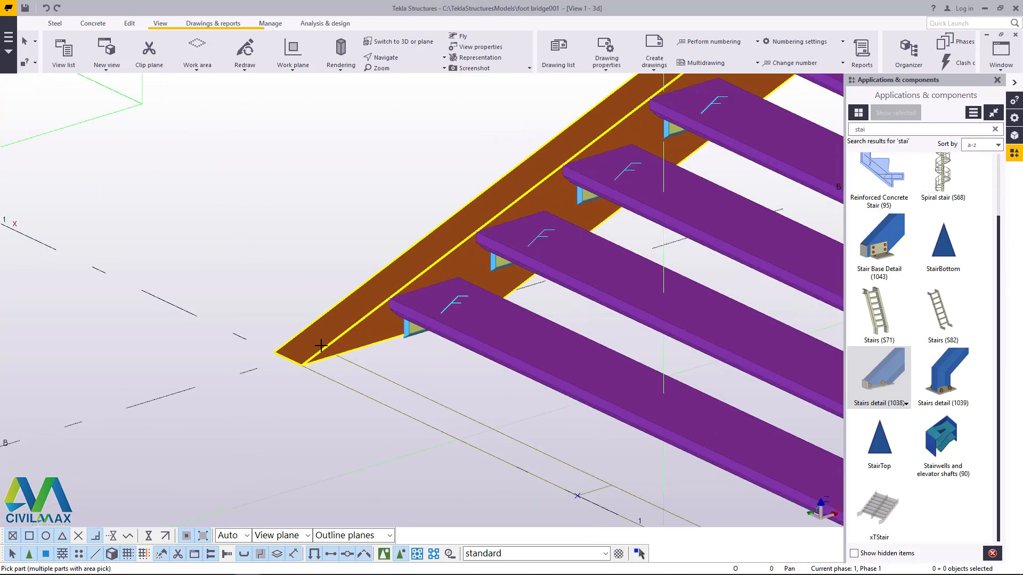
scroll(290, 364, up, 2)
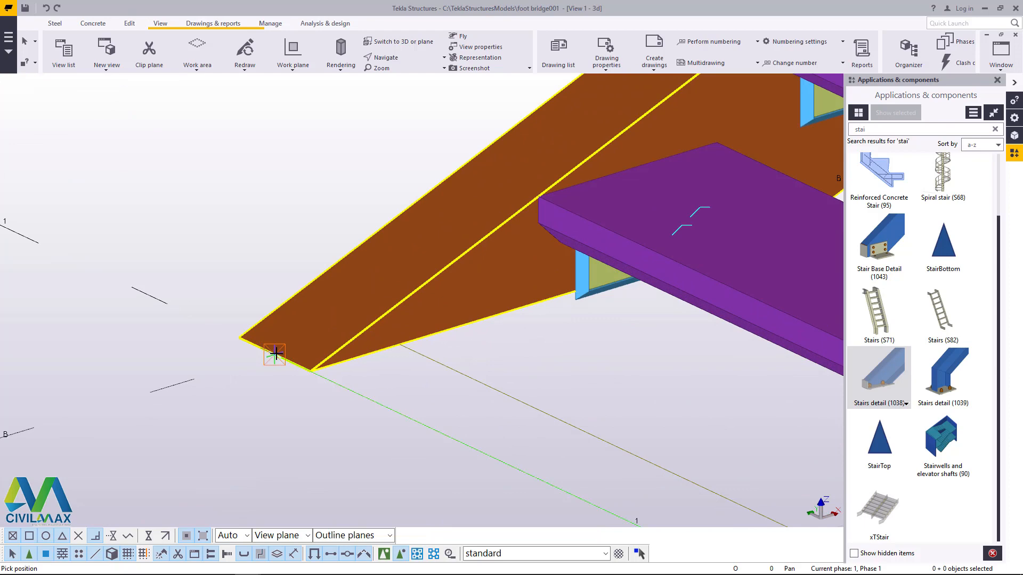
click(277, 355)
right_click(170, 211)
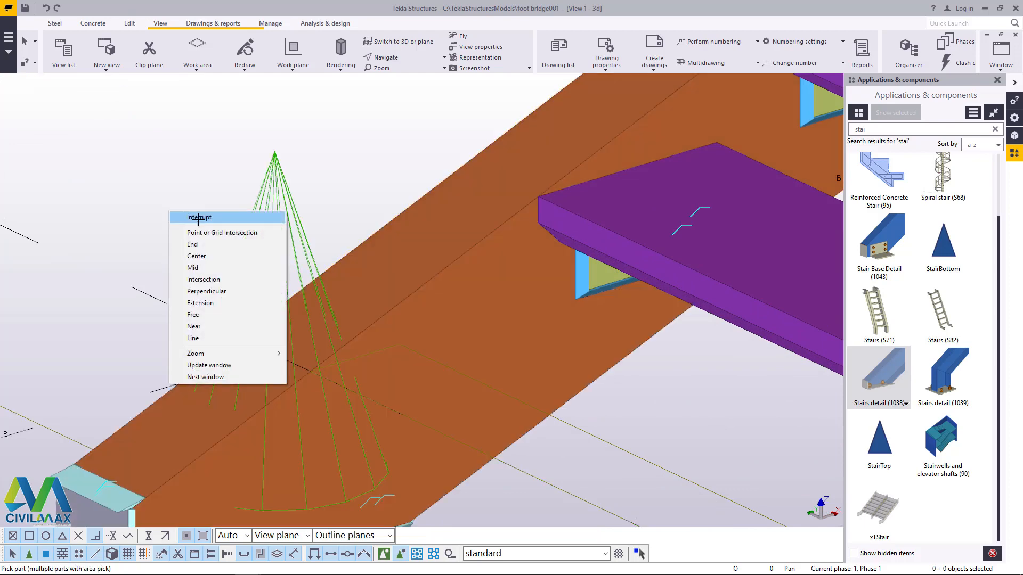
click(197, 218)
Step: Examine the stair from the base details at its foot up to the platform
scroll(212, 309, down, 7)
scroll(208, 346, down, 10)
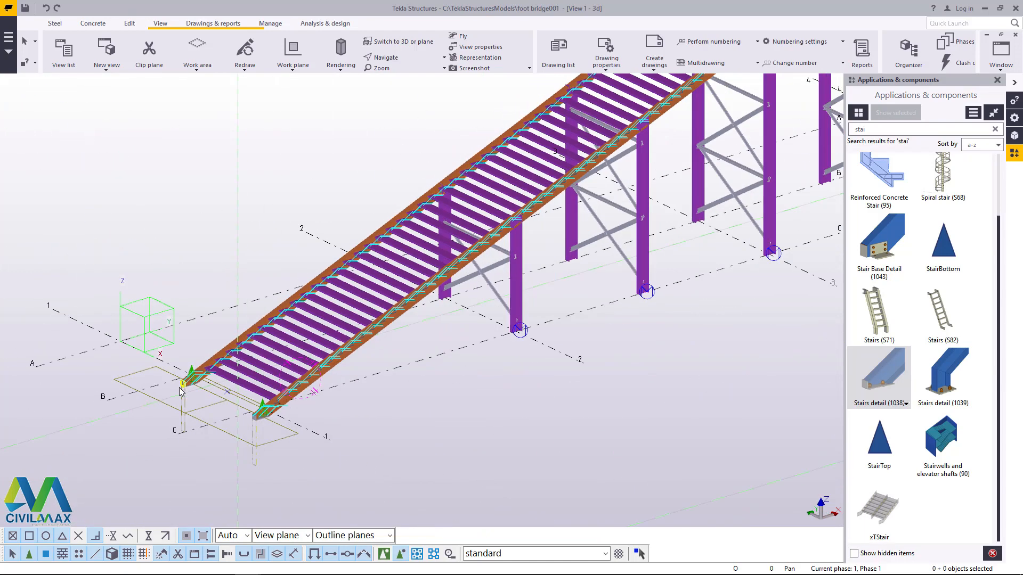
scroll(341, 293, up, 3)
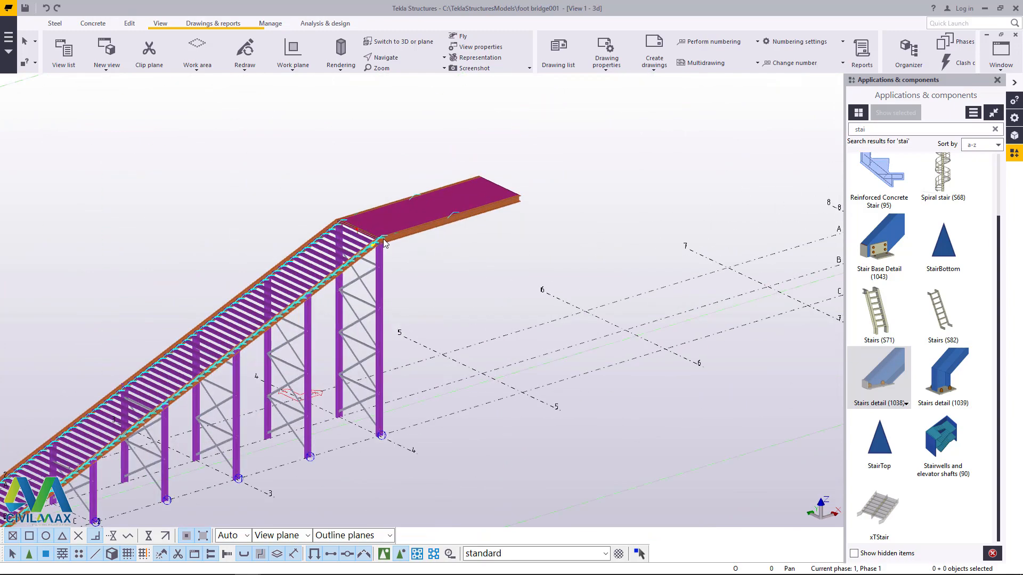
scroll(480, 272, down, 3)
scroll(353, 349, up, 2)
scroll(203, 426, up, 4)
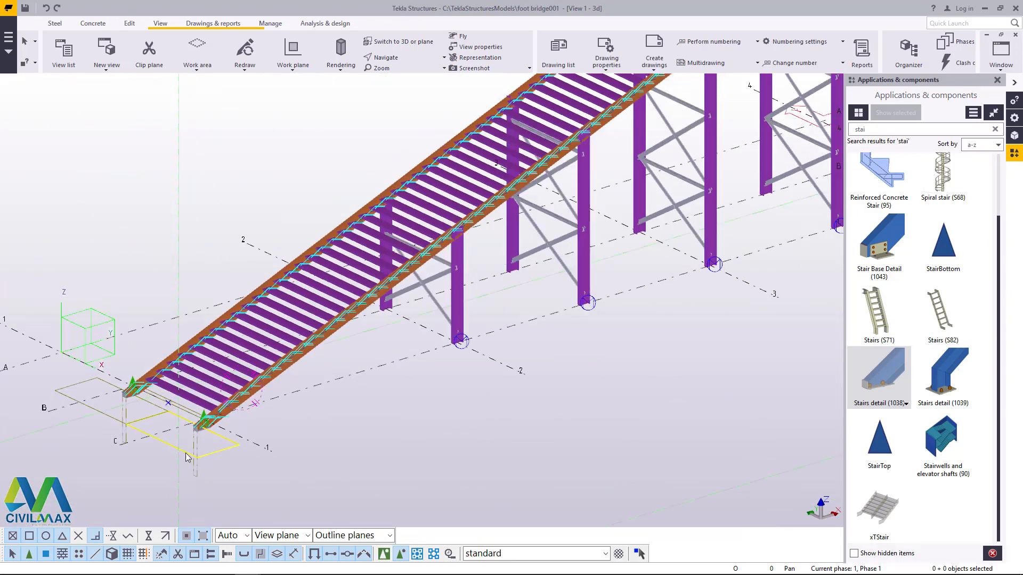
scroll(202, 426, down, 3)
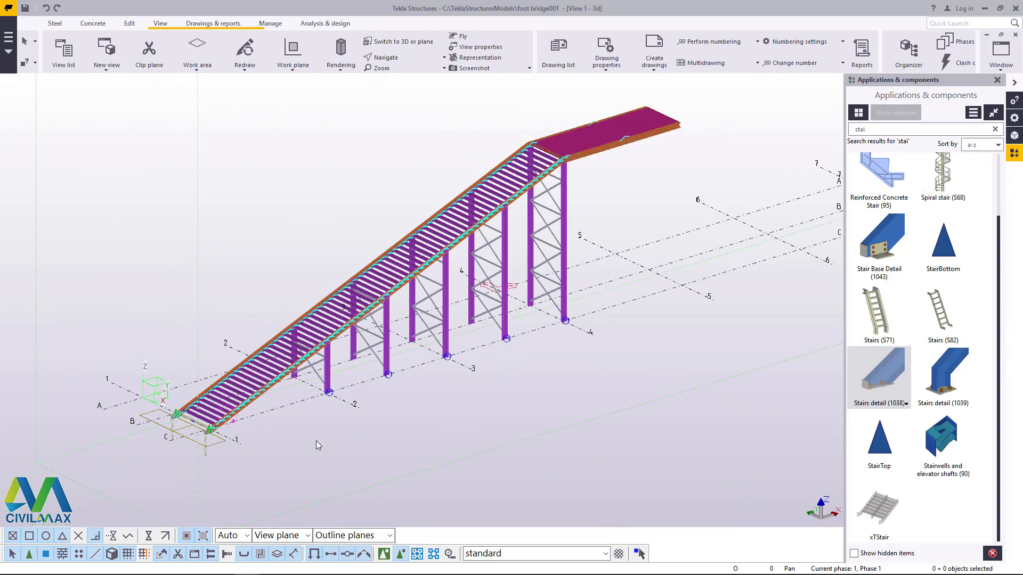
scroll(592, 144, up, 4)
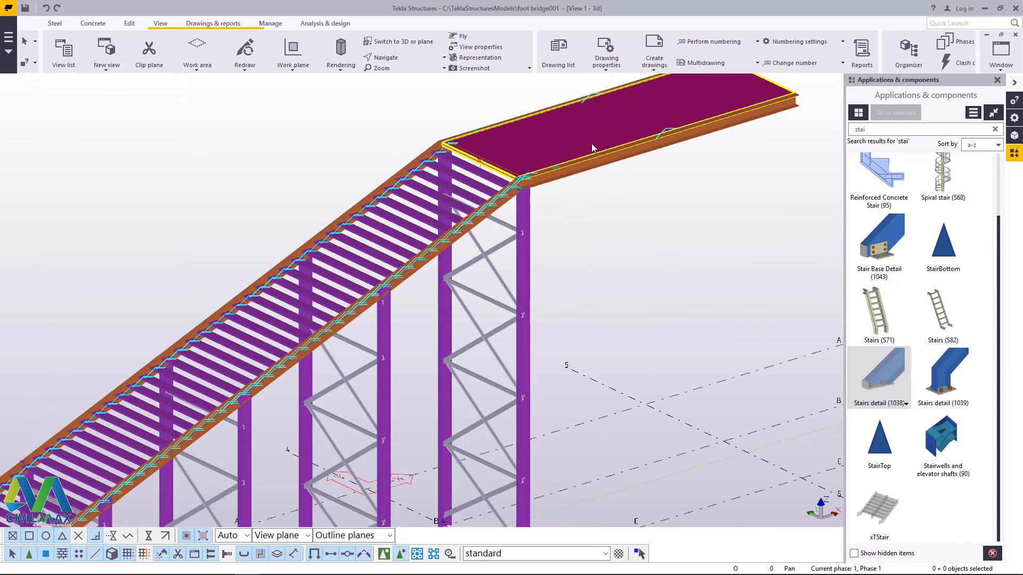
scroll(559, 208, down, 6)
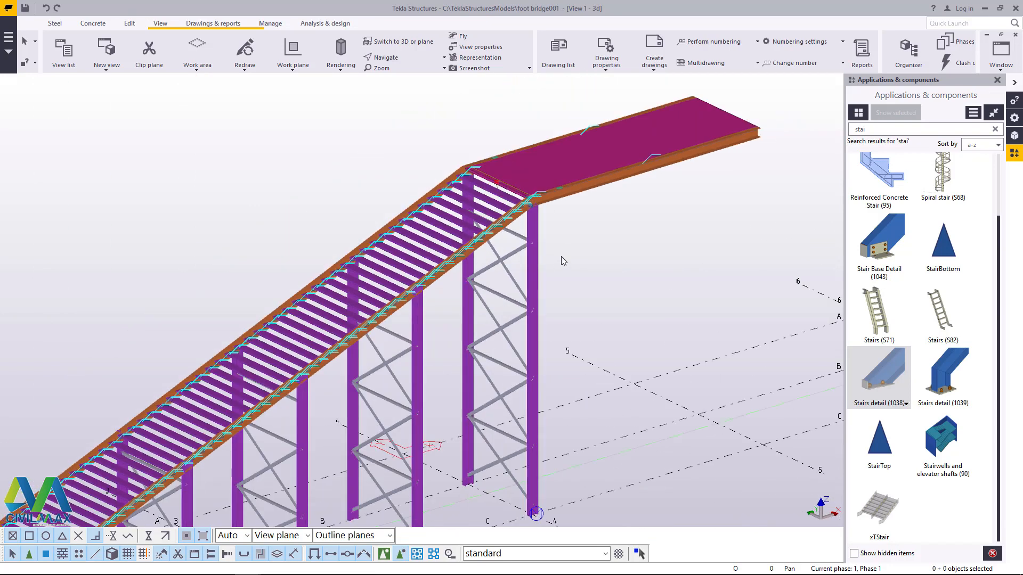
Step: Search the component catalog for "han" and start Handrailing (1024) with the standard settings
drag(876, 130, 821, 135)
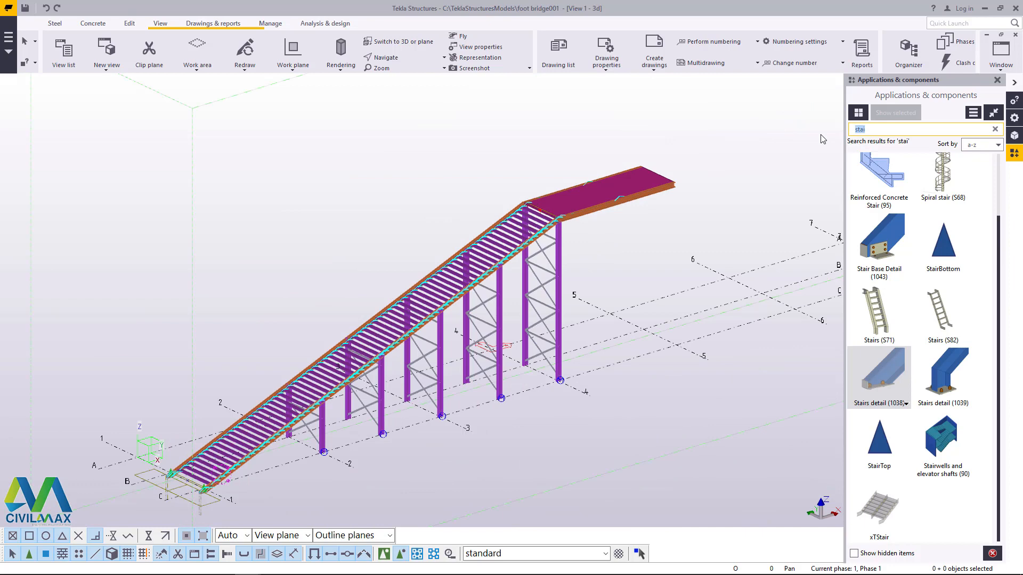
text(han)
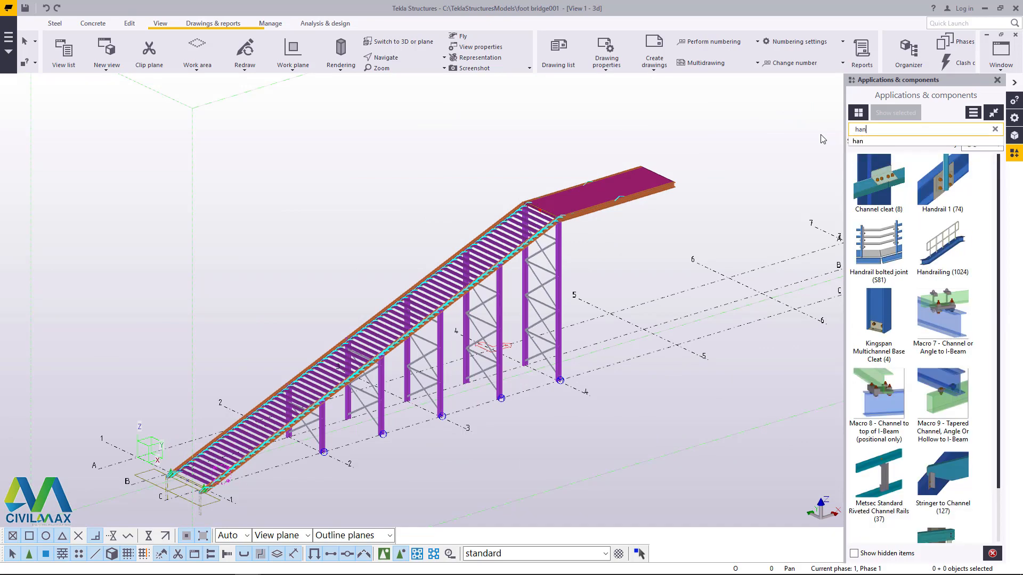
double_click(943, 245)
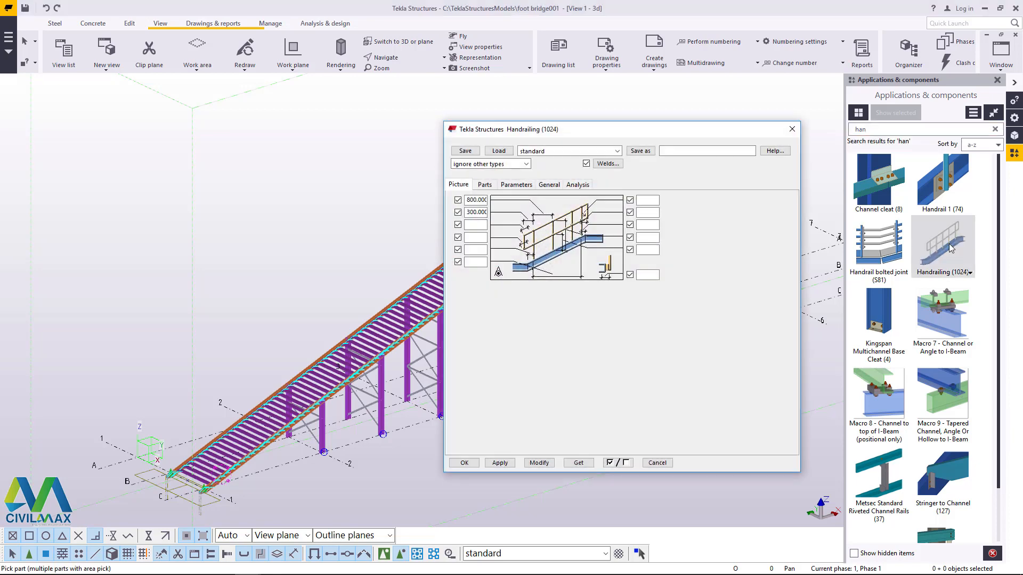
drag(606, 130, 690, 123)
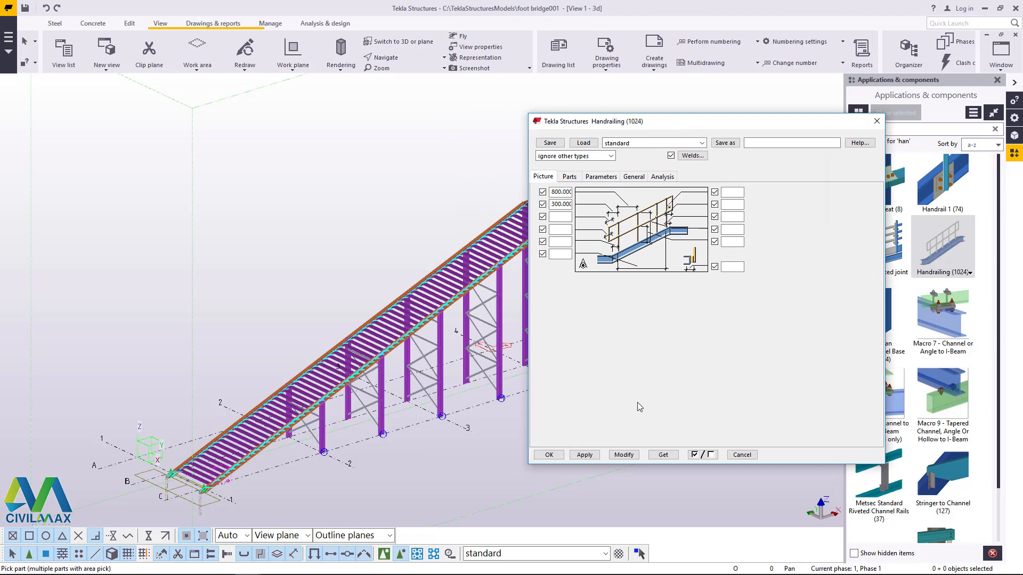
click(547, 456)
Step: Add the handrailing along the right stringer, starting at the midpoint of the stringer's lower end edge above the base detail
scroll(171, 474, up, 10)
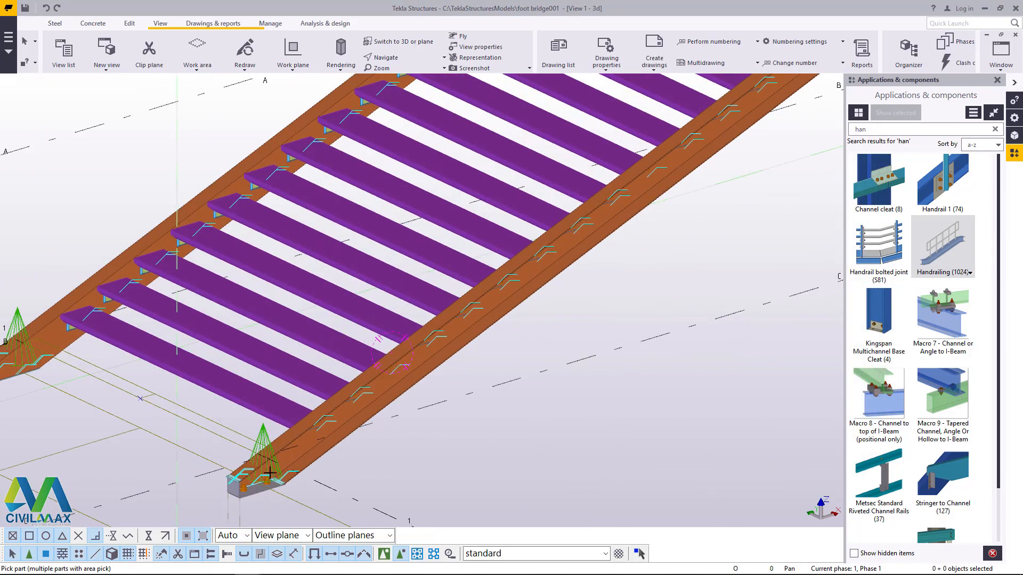
scroll(282, 443, up, 3)
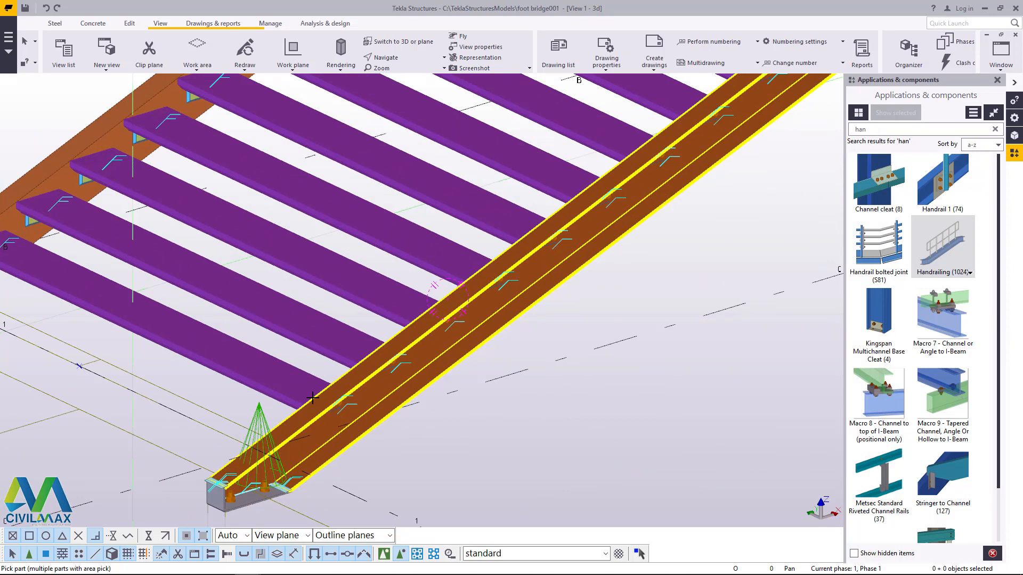
scroll(309, 435, up, 2)
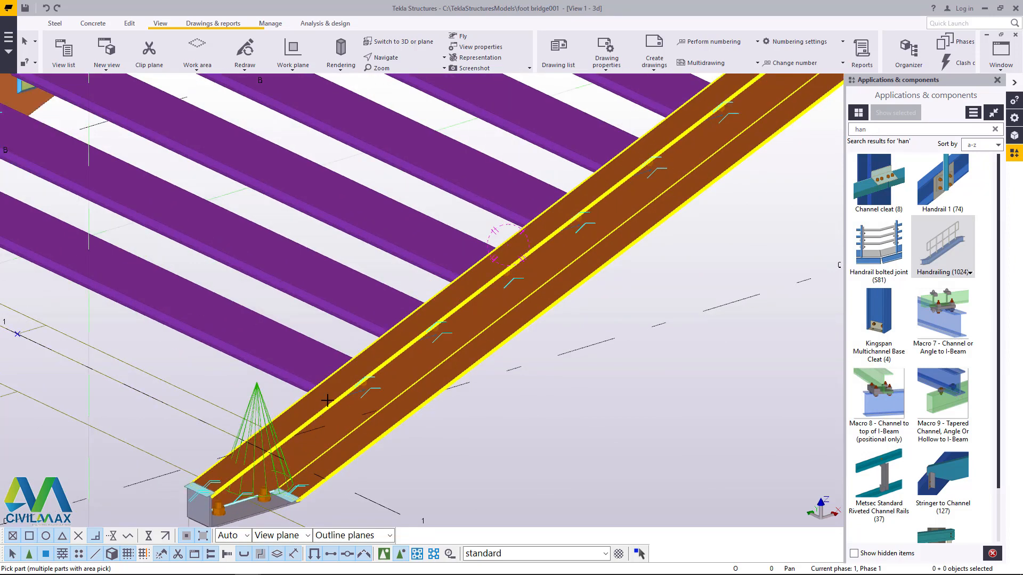
scroll(211, 417, down, 6)
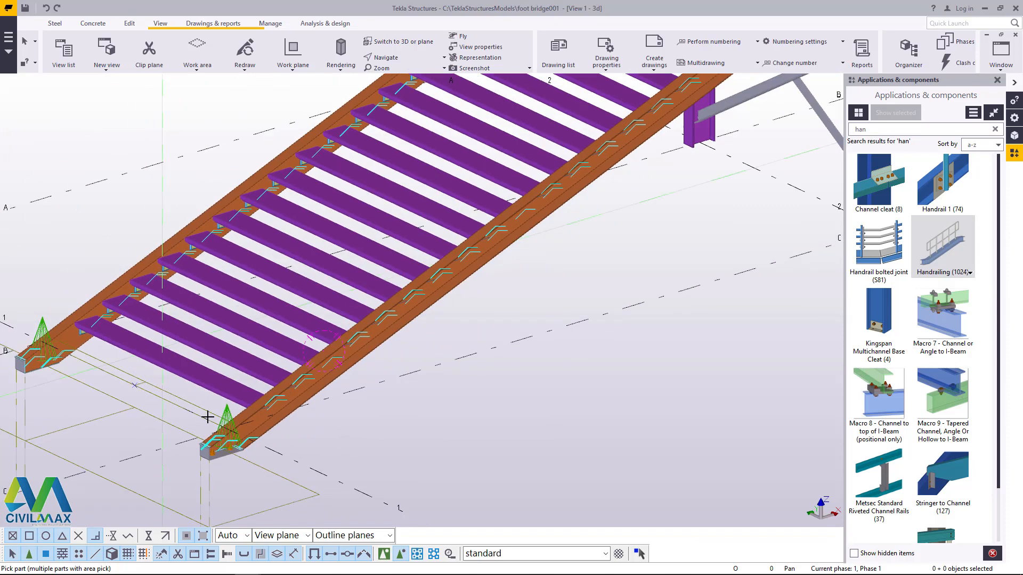
scroll(210, 417, down, 2)
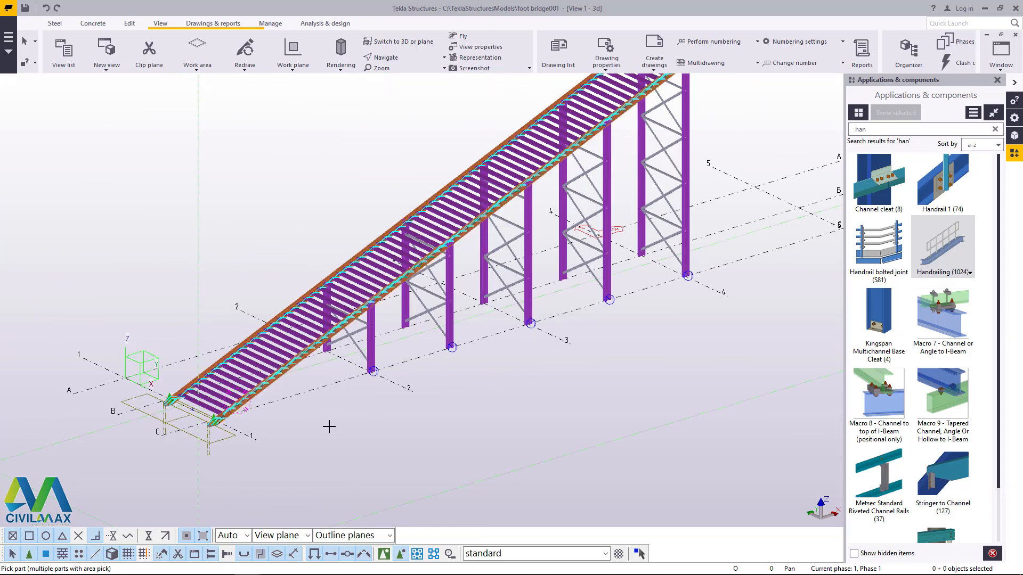
scroll(211, 423, up, 8)
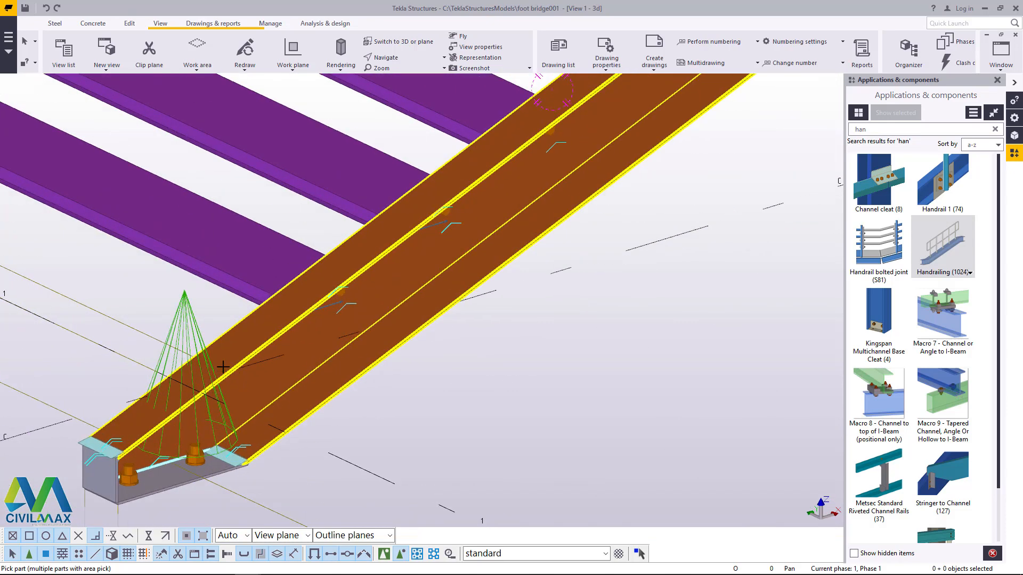
scroll(223, 359, up, 2)
scroll(146, 437, up, 4)
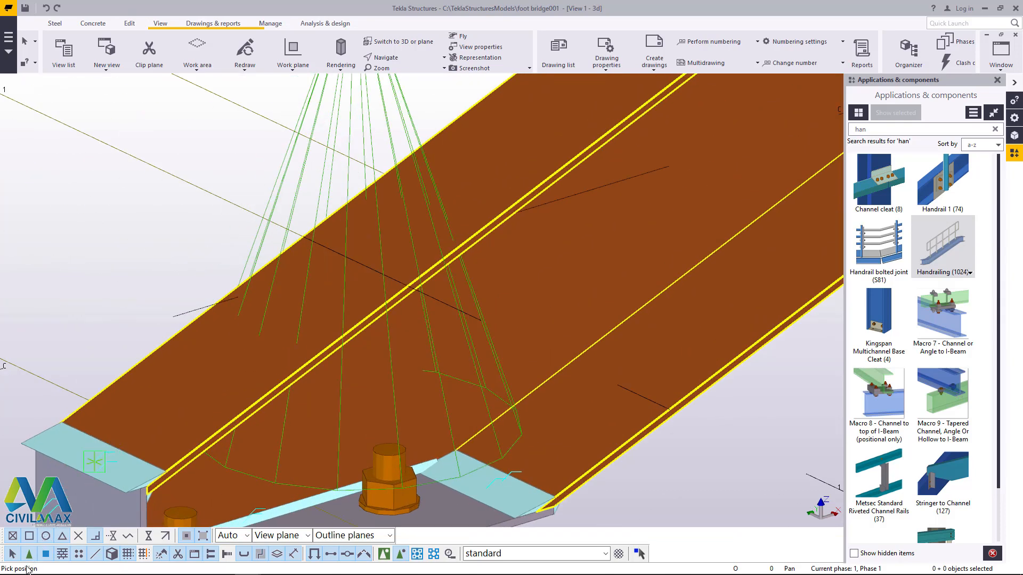
click(115, 447)
scroll(112, 444, down, 5)
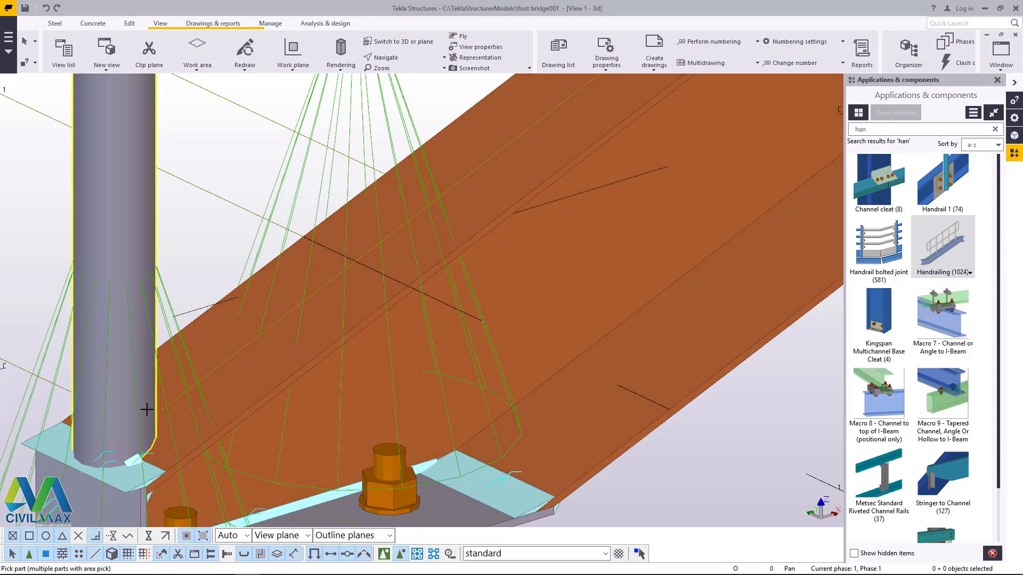
right_click(193, 229)
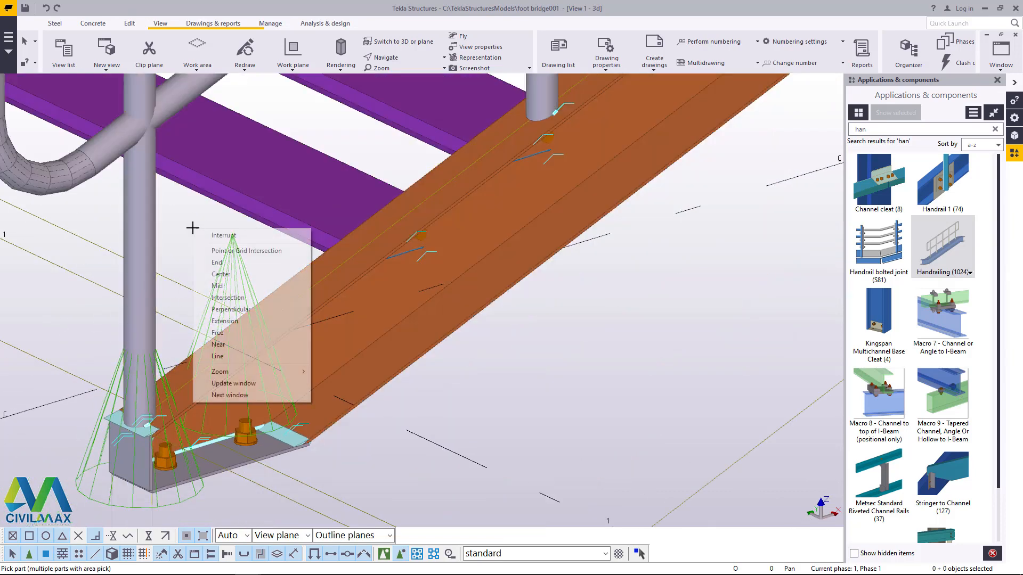
click(212, 235)
scroll(222, 360, down, 1)
scroll(191, 410, down, 5)
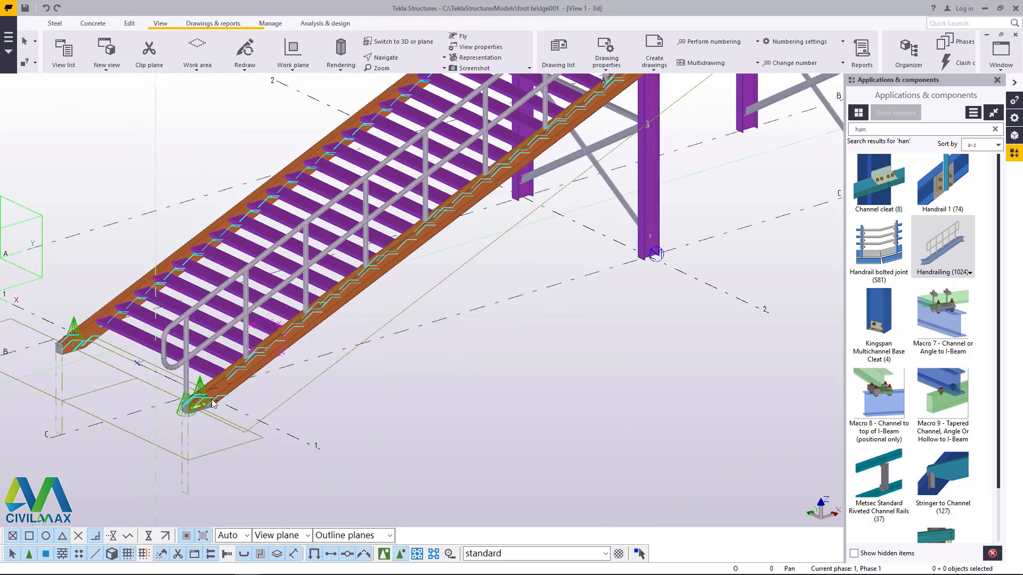
Step: Set the 300 mm dimension of the right stringer's Handrailing (1024) to 0 and modify the railing
scroll(156, 328, up, 10)
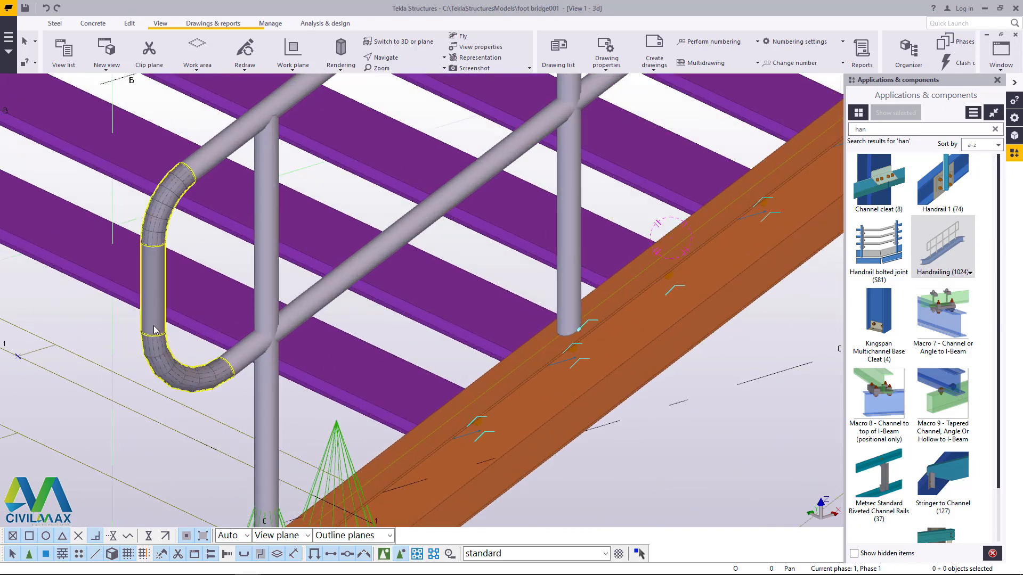
click(384, 554)
double_click(394, 244)
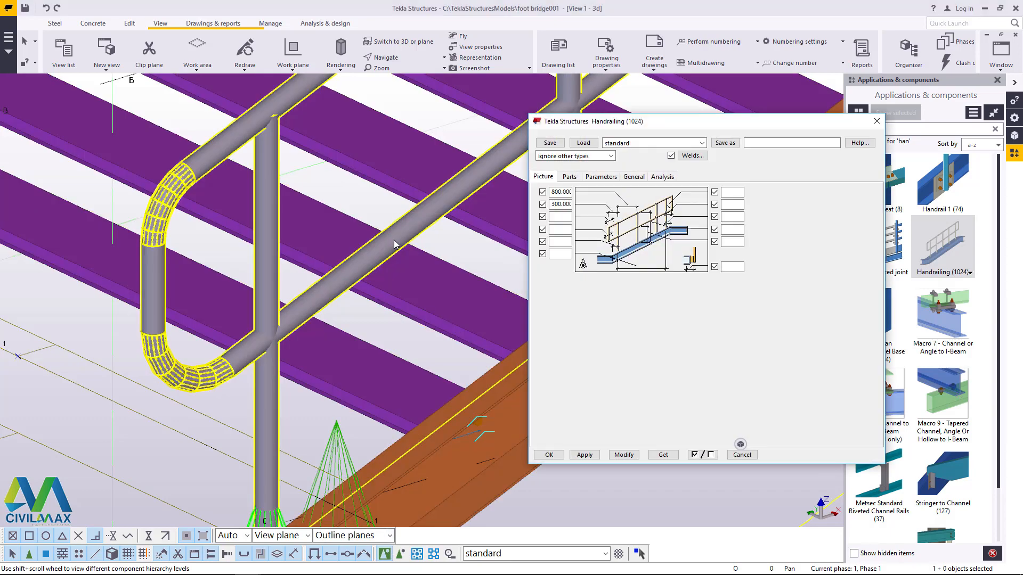
scroll(324, 302, down, 5)
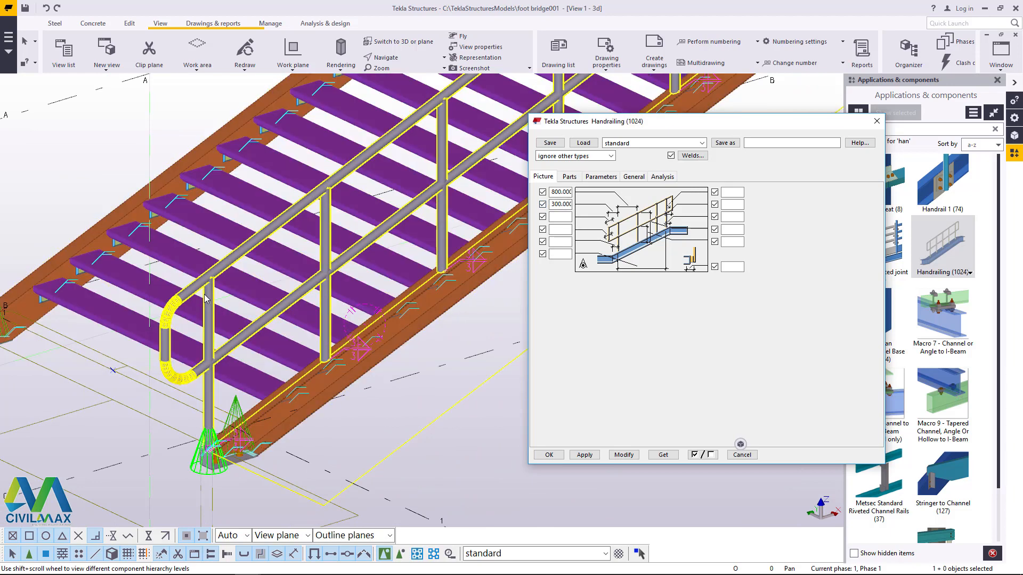
double_click(552, 204)
text(0)
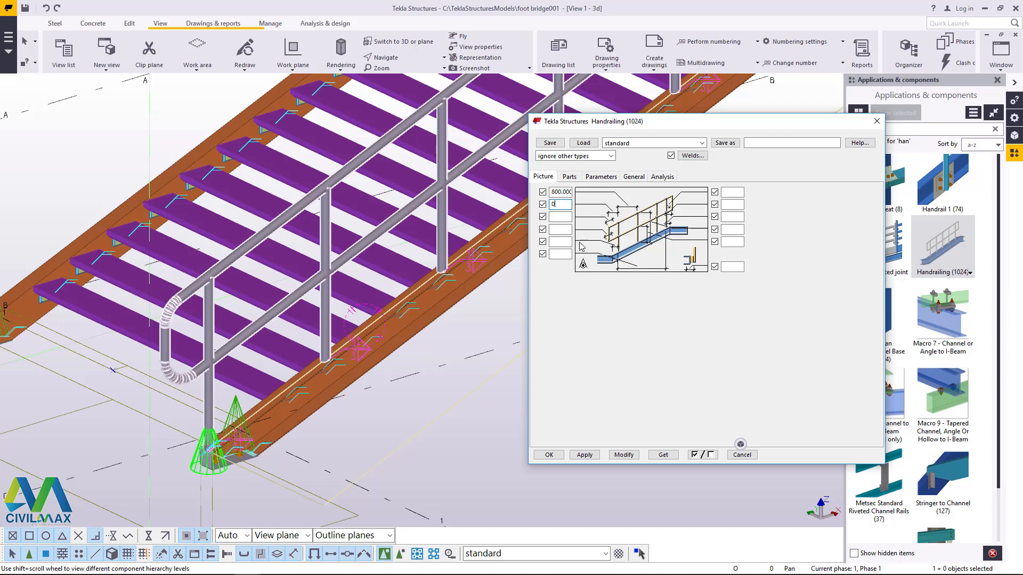
click(624, 454)
scroll(217, 297, up, 2)
scroll(217, 296, up, 3)
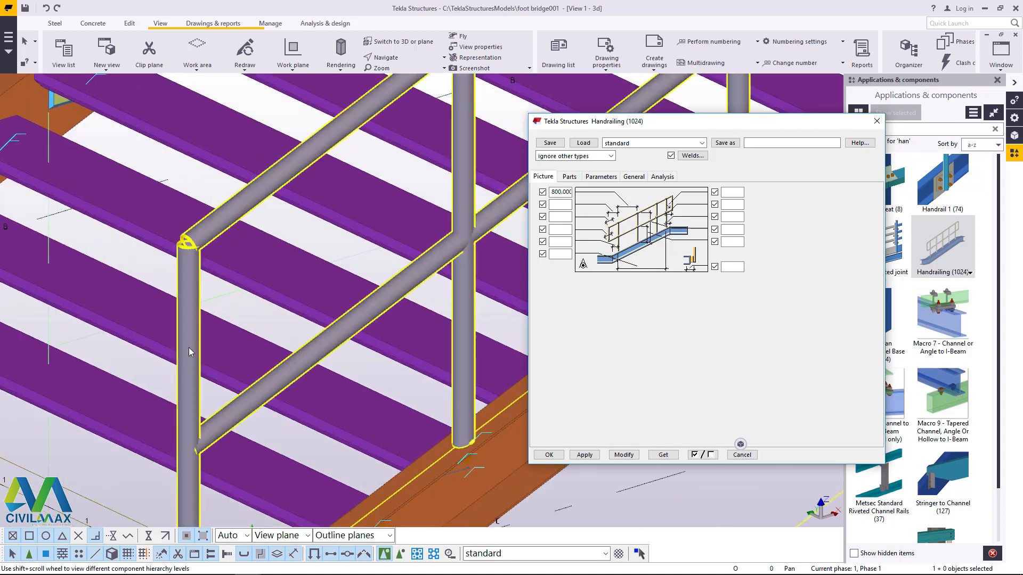
scroll(113, 372, down, 5)
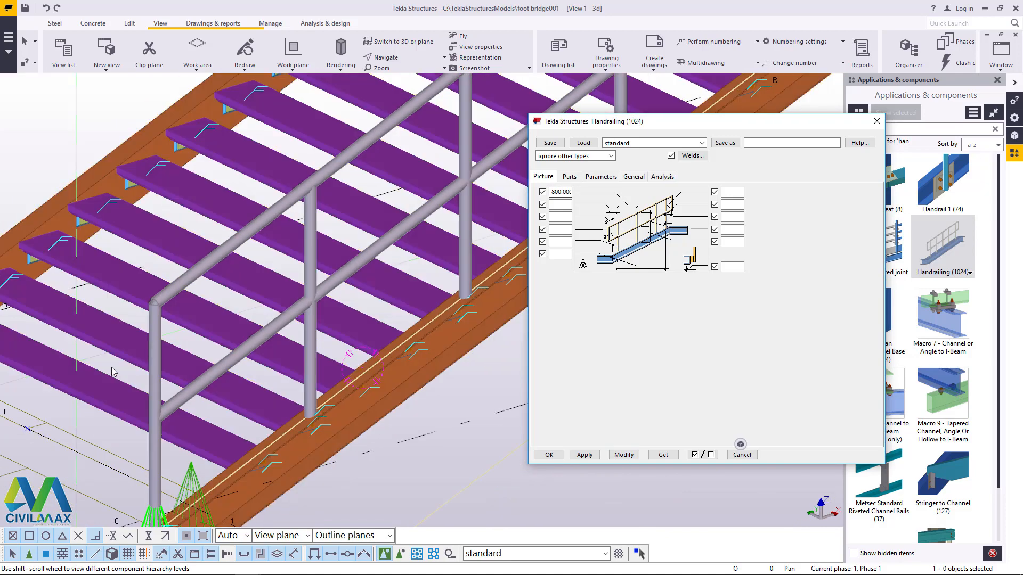
scroll(219, 325, up, 3)
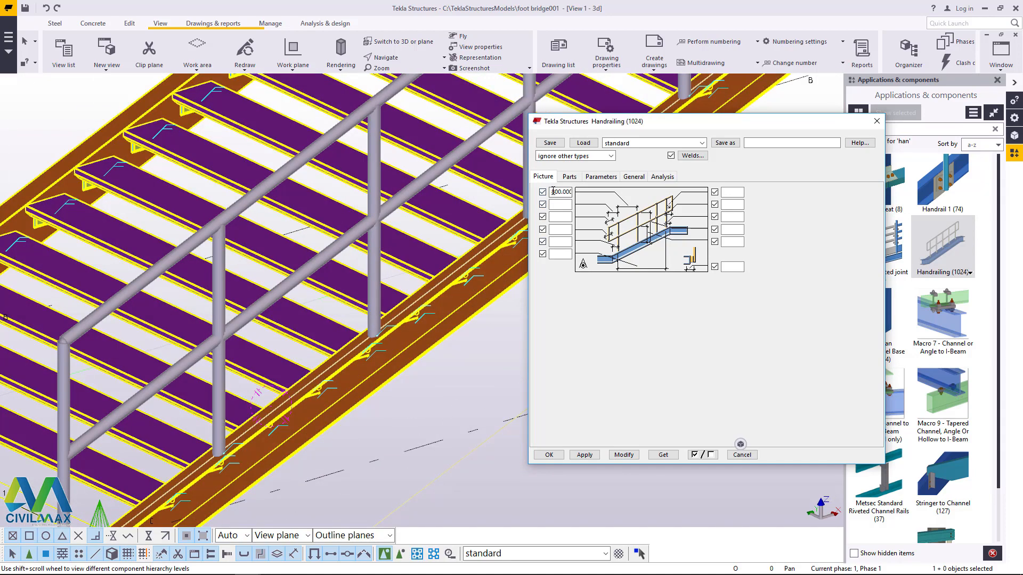
Step: Clear the 800 mm dimension of the Handrailing (1024) component and modify the railing
double_click(565, 190)
key(Delete)
click(584, 454)
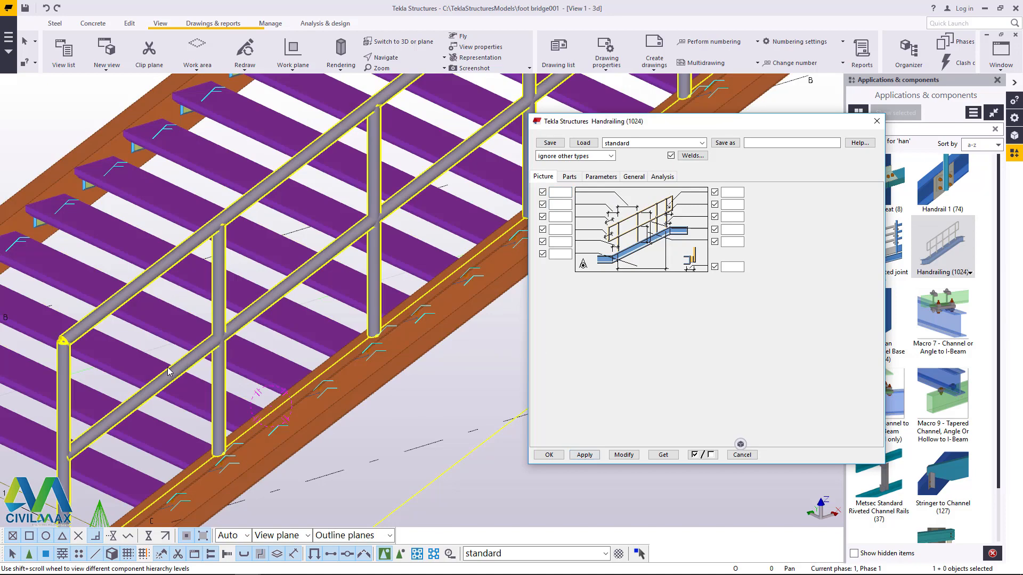
scroll(168, 372, down, 3)
click(622, 457)
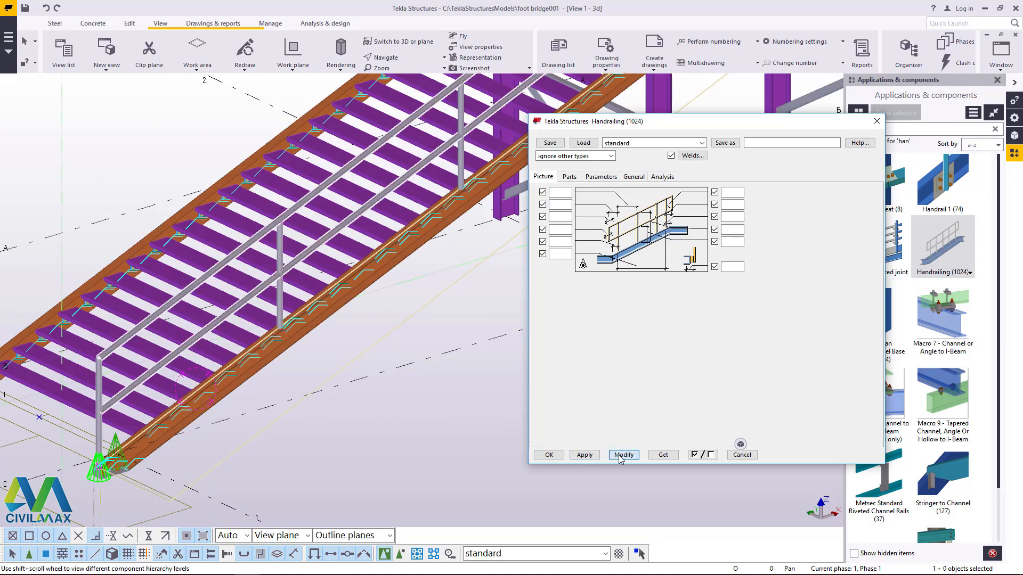
scroll(475, 167, down, 6)
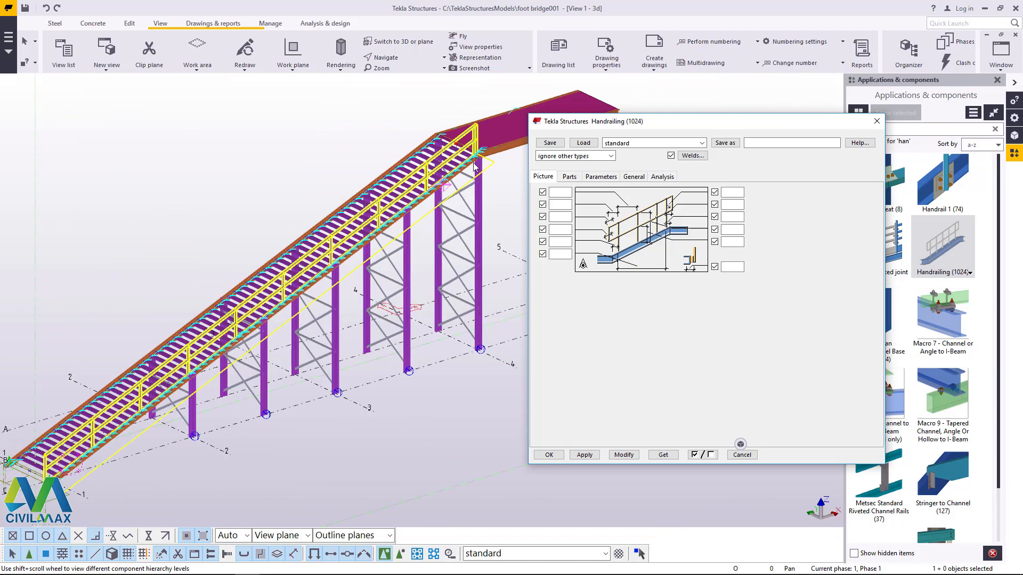
Step: Restore the handrailing's first two picture dimensions to 800 and 300, modify the railing and accept the settings
scroll(475, 167, up, 10)
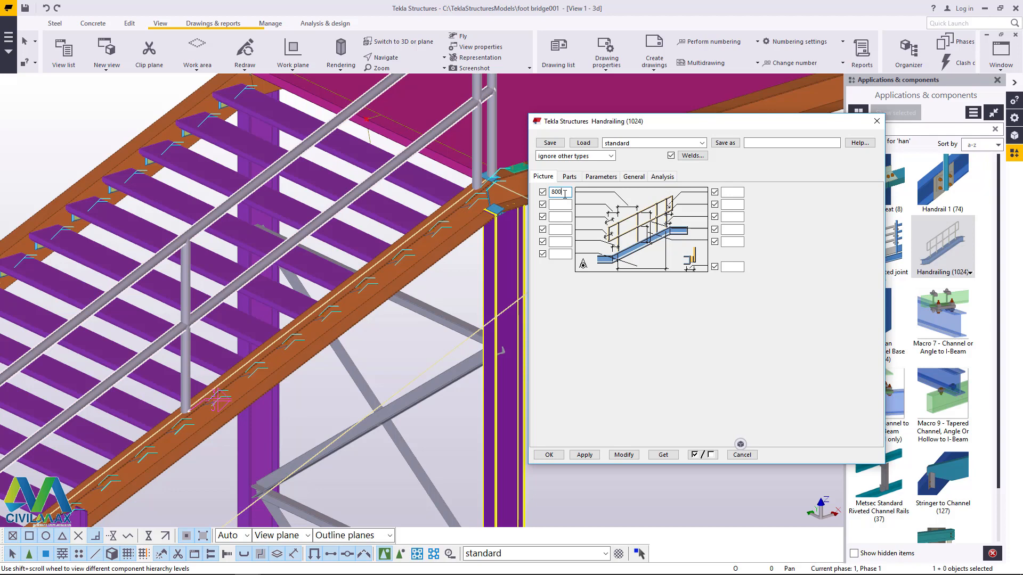
click(567, 205)
click(623, 454)
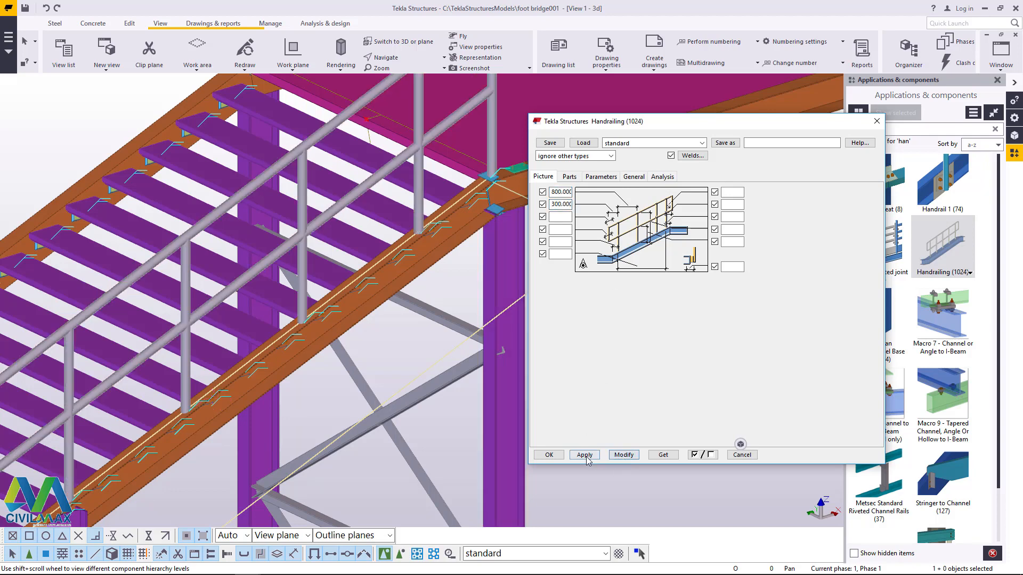
click(548, 455)
Step: Examine the handrailing along the stair and where it ends at the platform's edge beam
scroll(447, 223, down, 5)
scroll(259, 417, up, 4)
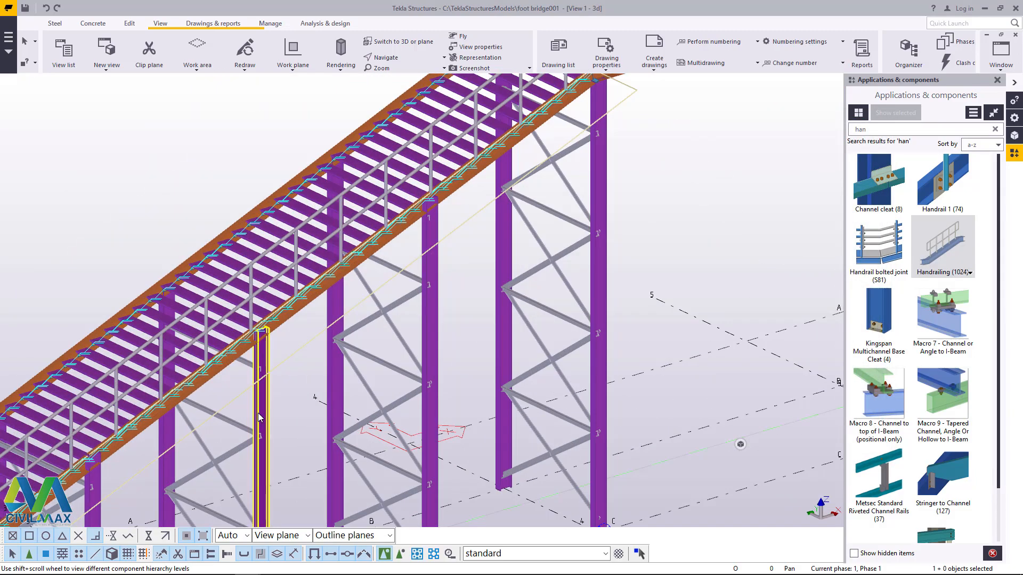
scroll(584, 265, down, 6)
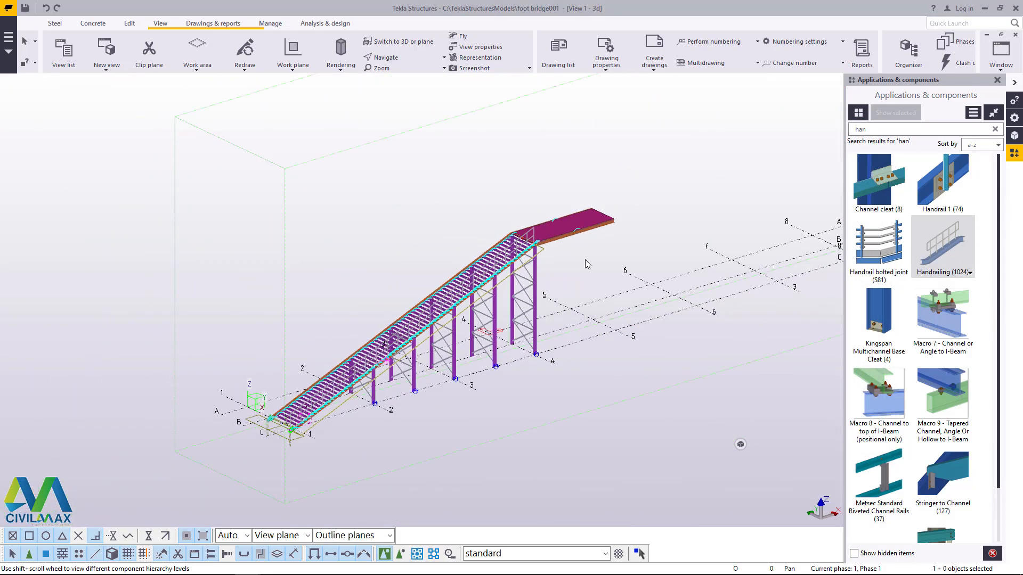
scroll(584, 262, up, 5)
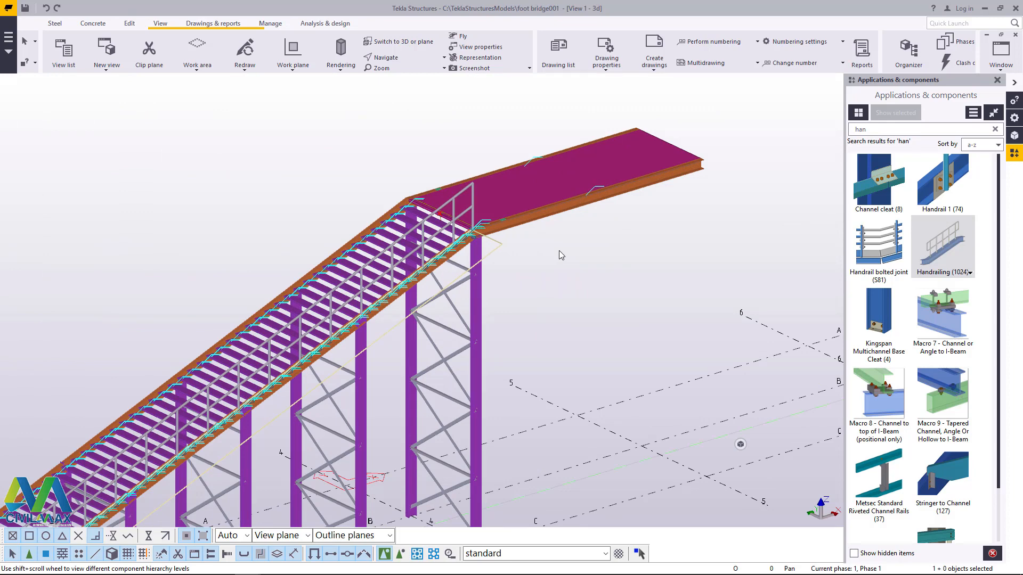
scroll(500, 218, up, 5)
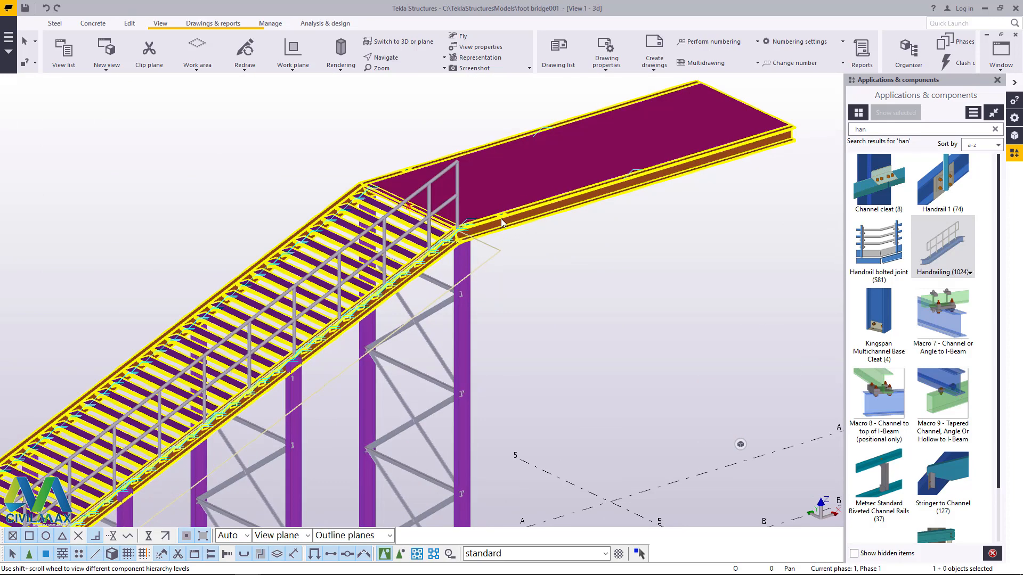
scroll(429, 234, down, 6)
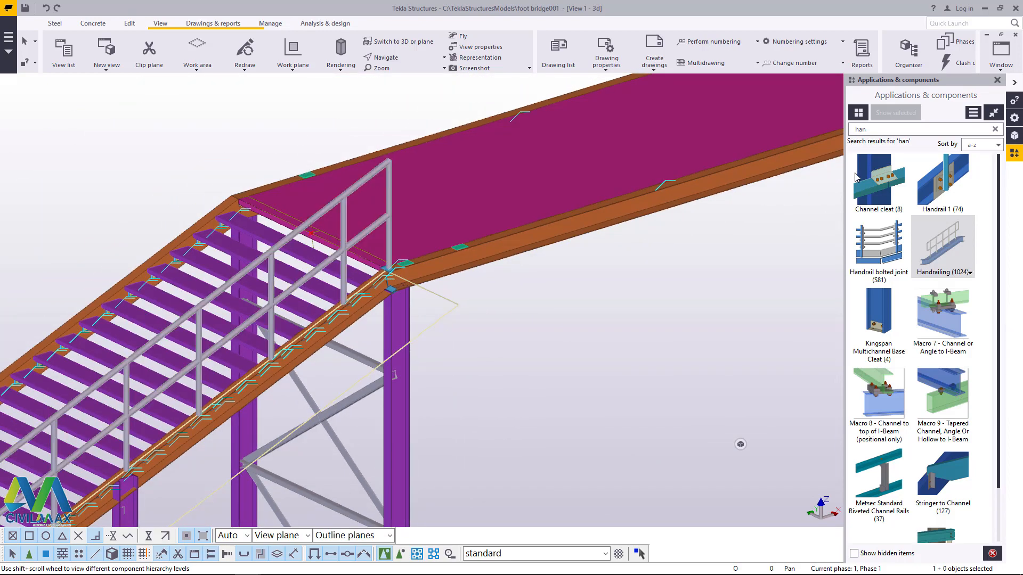
scroll(691, 194, up, 3)
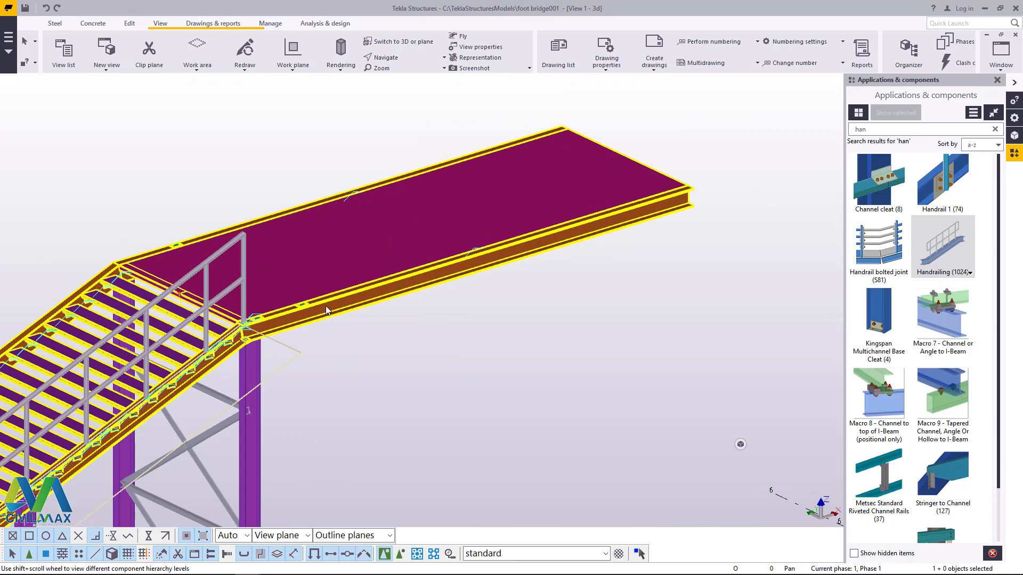
scroll(556, 233, down, 6)
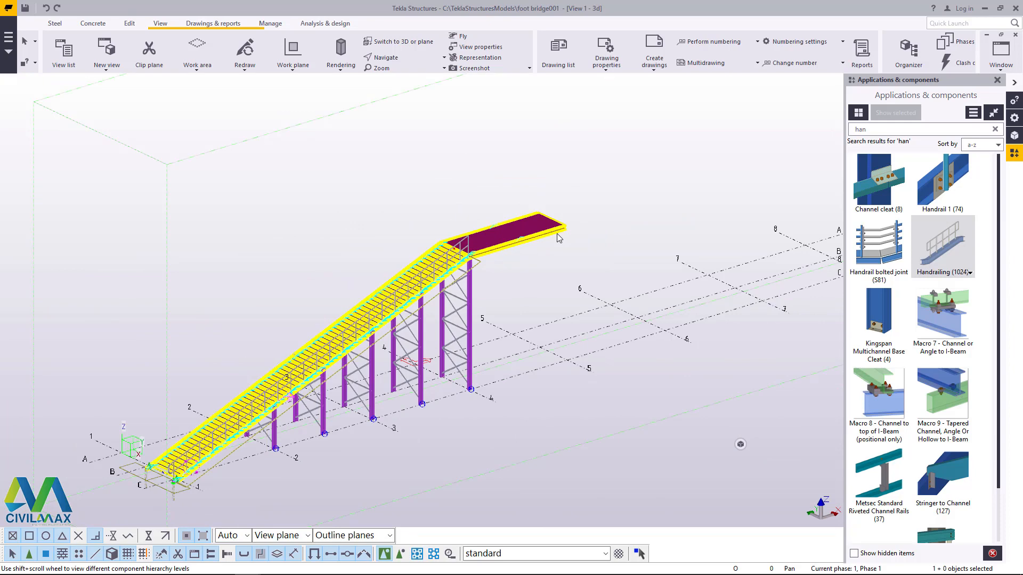
Step: Place a concrete pad footing at the base of the steel column at grid intersection 4/C
scroll(461, 397, up, 6)
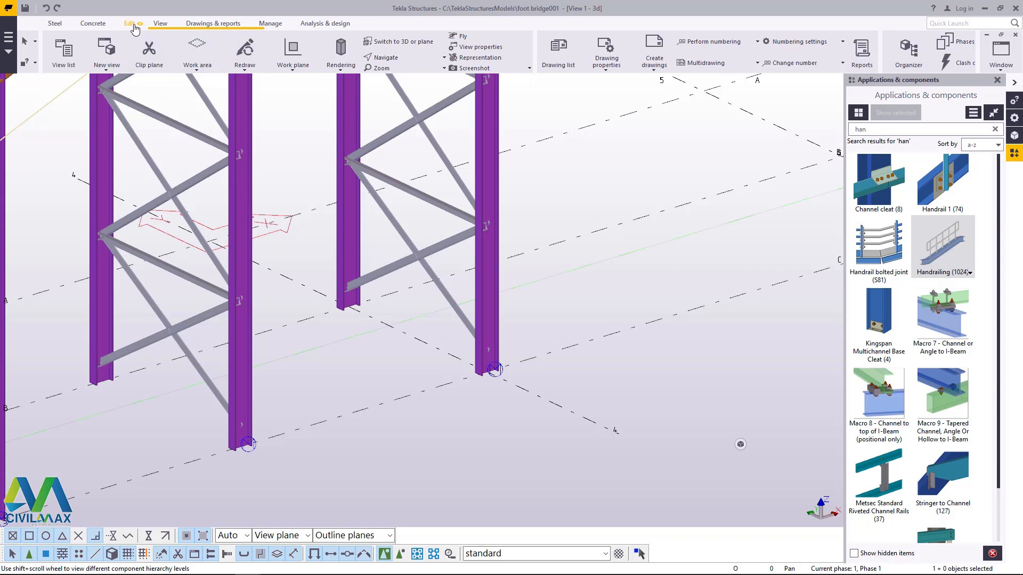
click(92, 24)
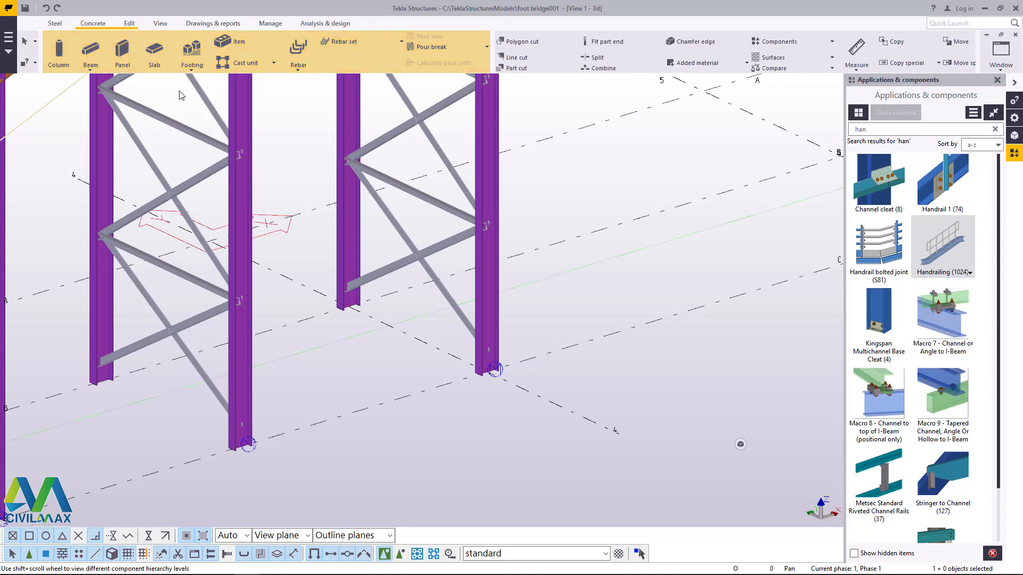
click(192, 68)
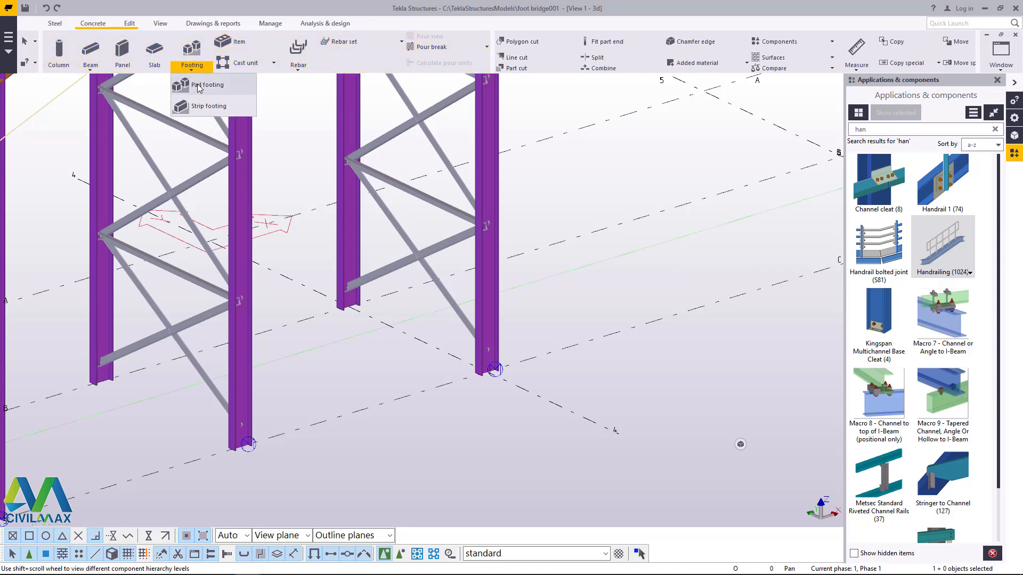
click(202, 84)
scroll(487, 368, up, 5)
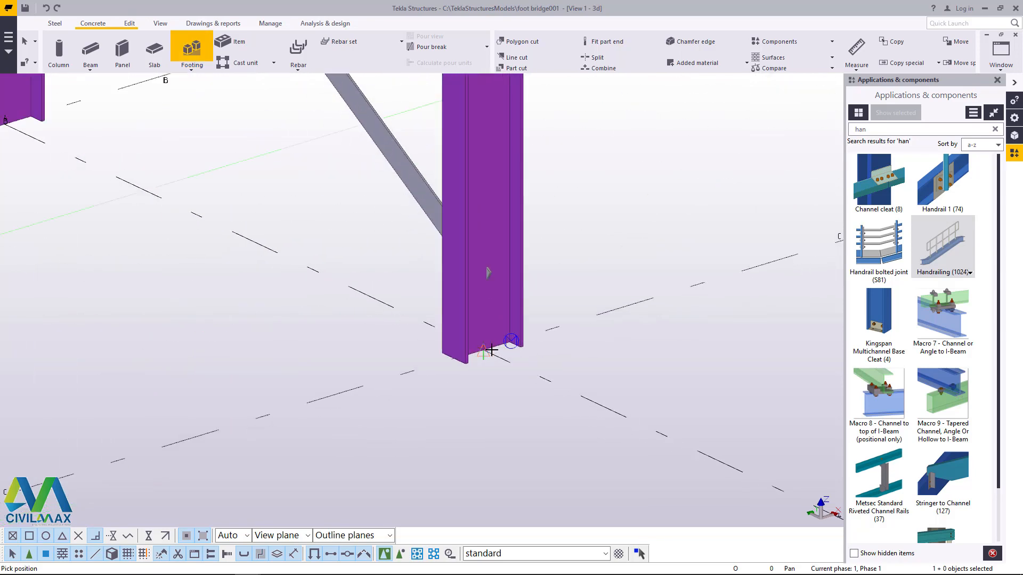
click(491, 350)
scroll(510, 350, down, 5)
right_click(601, 212)
click(618, 220)
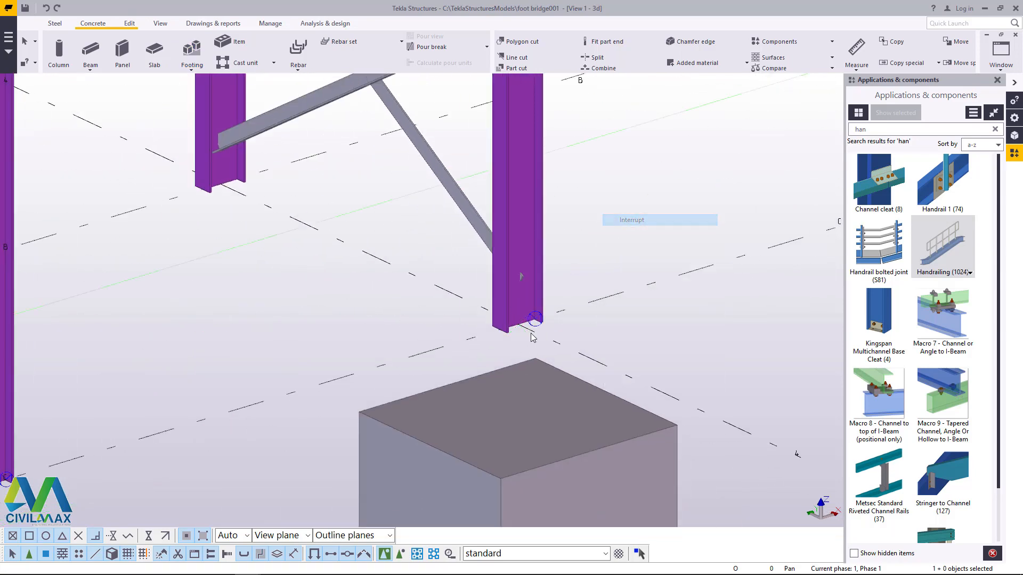
Step: Check the pad footing's profile, material and top and bottom levels in its properties
double_click(537, 415)
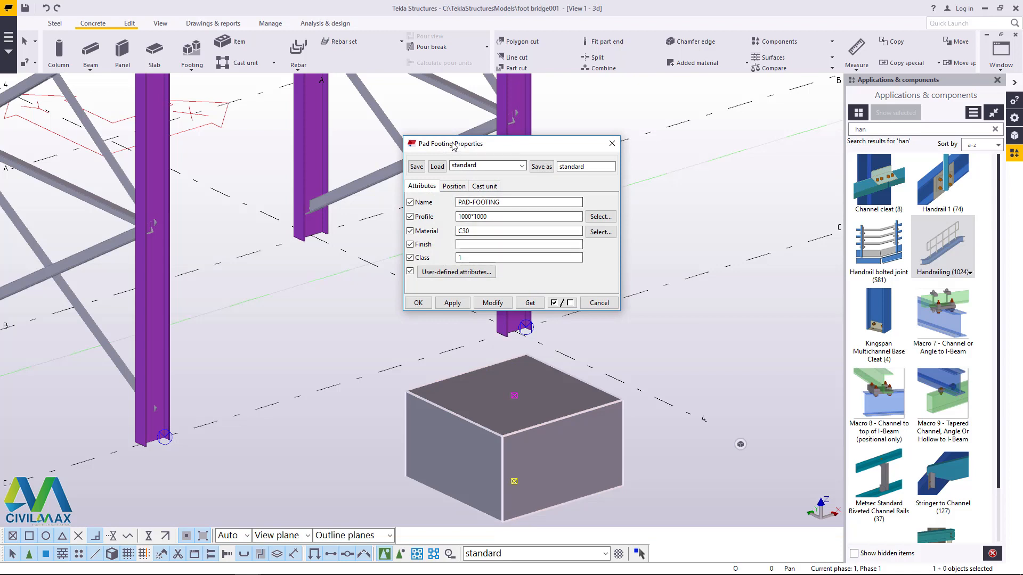
drag(452, 140, 621, 128)
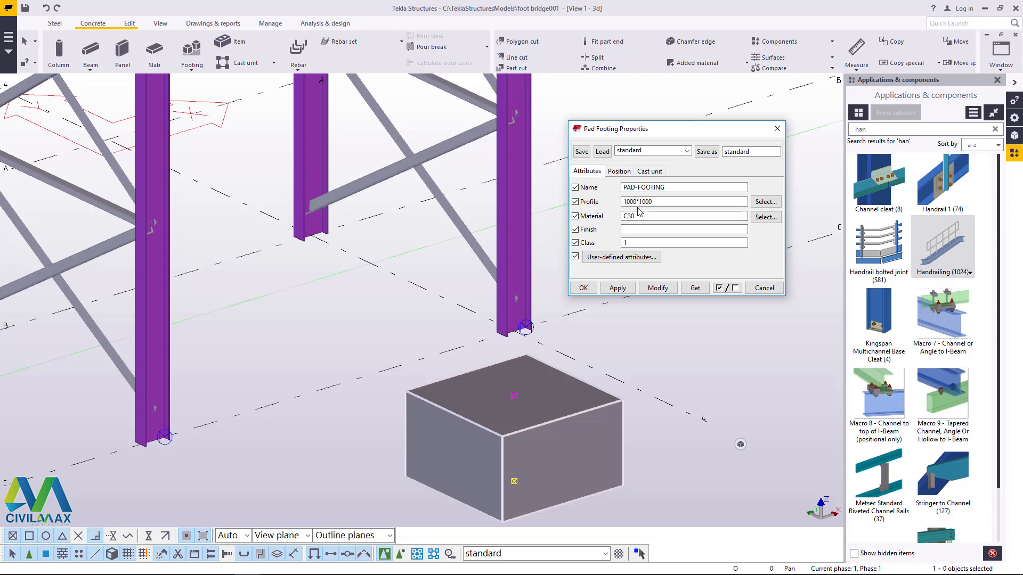
click(619, 171)
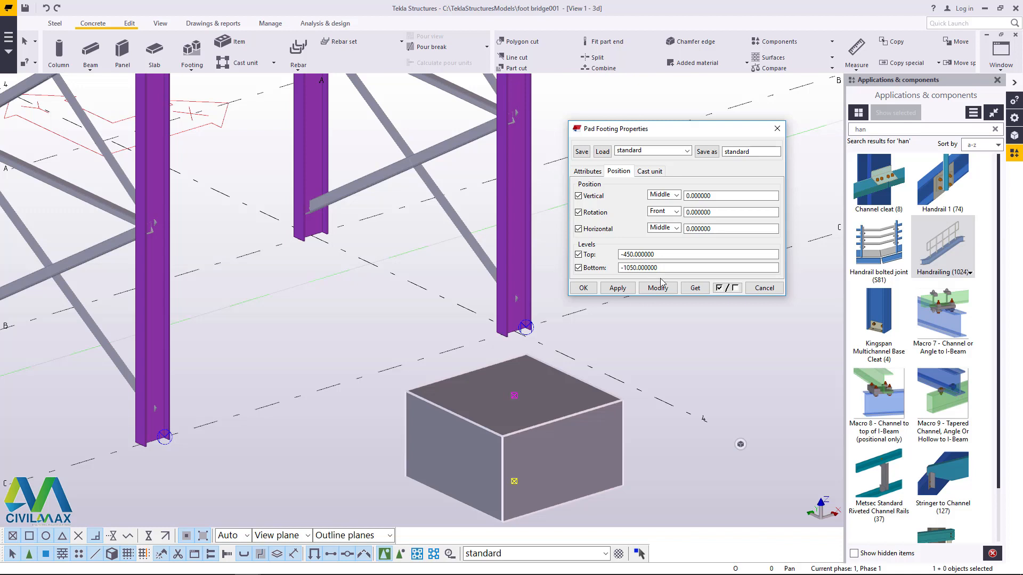
click(583, 287)
right_click(618, 211)
click(647, 217)
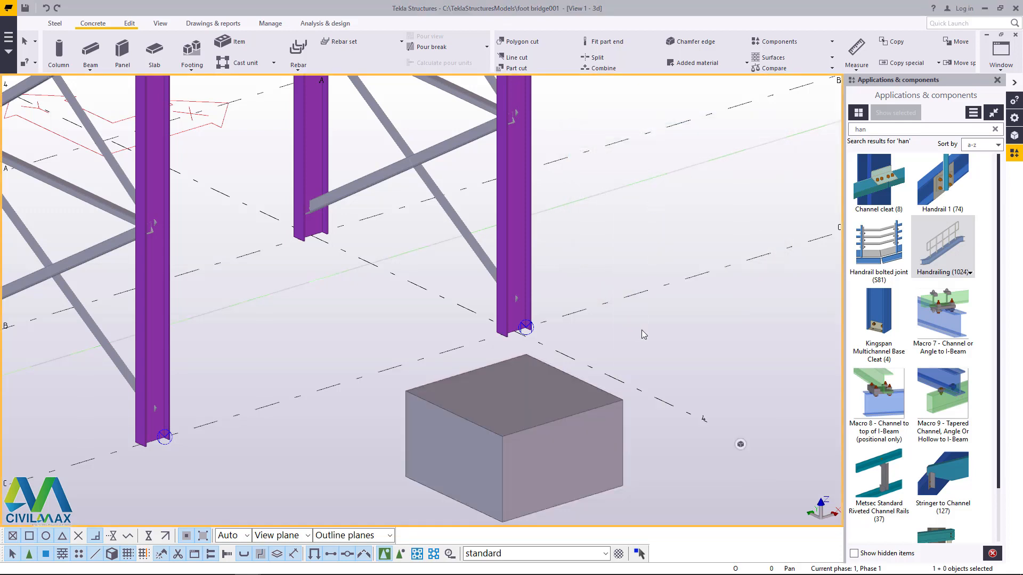
Step: Place a concrete column above the pad footing, centred at the base of the steel column at grid 4/C
click(92, 24)
click(58, 51)
scroll(542, 336, up, 3)
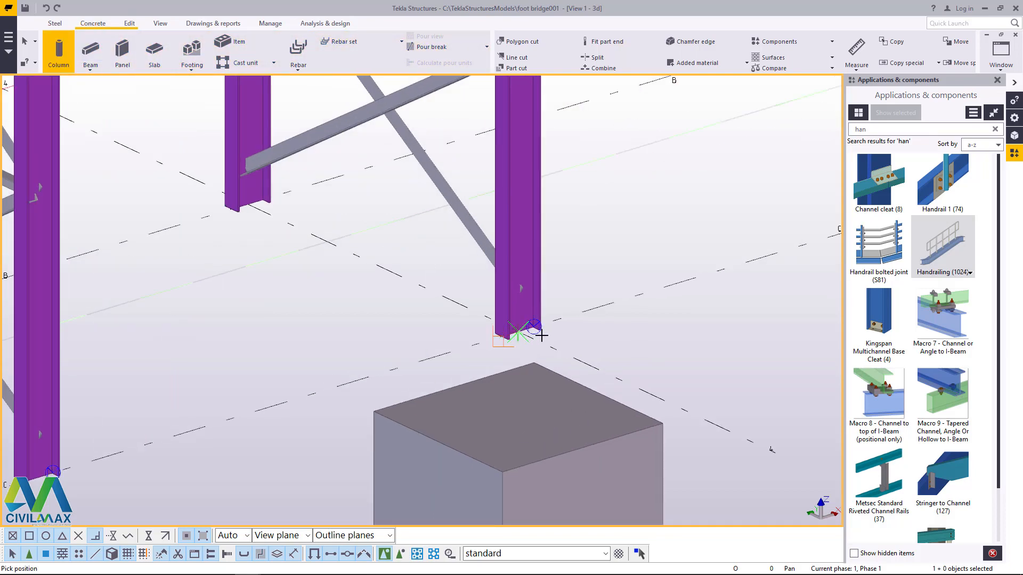
scroll(542, 336, up, 2)
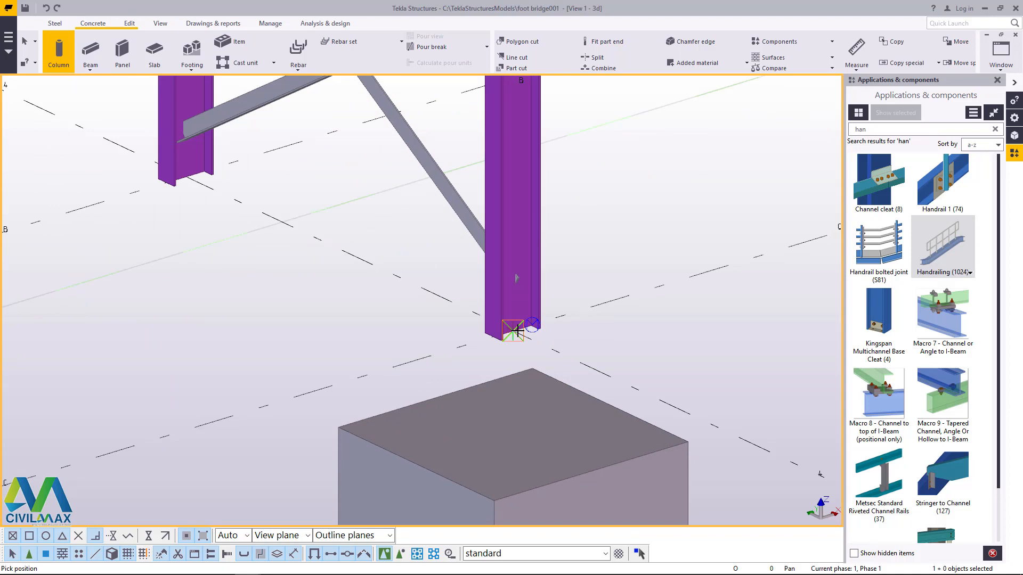
click(517, 330)
right_click(637, 208)
click(667, 217)
scroll(517, 397, up, 1)
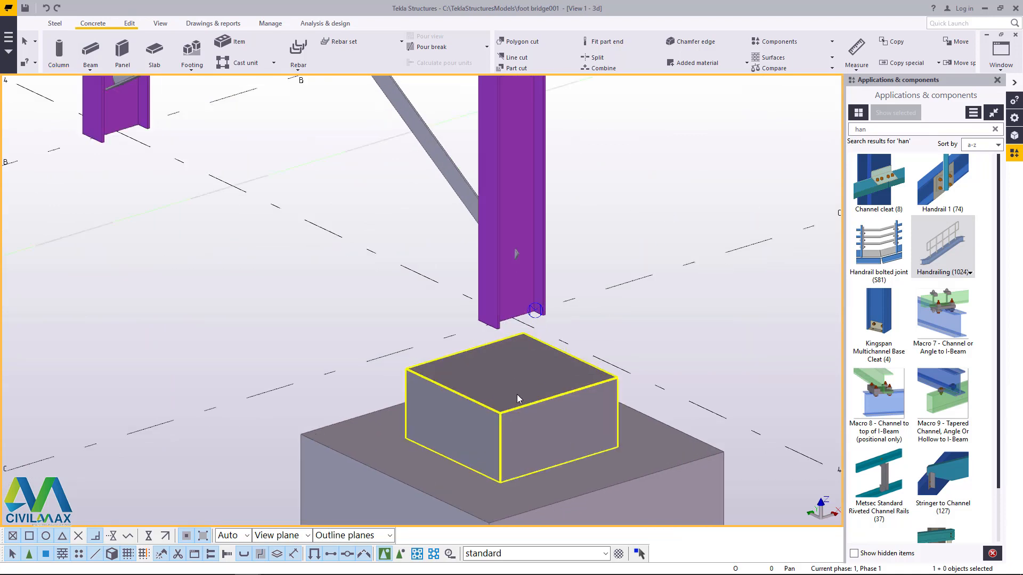
scroll(517, 397, down, 3)
scroll(533, 390, up, 2)
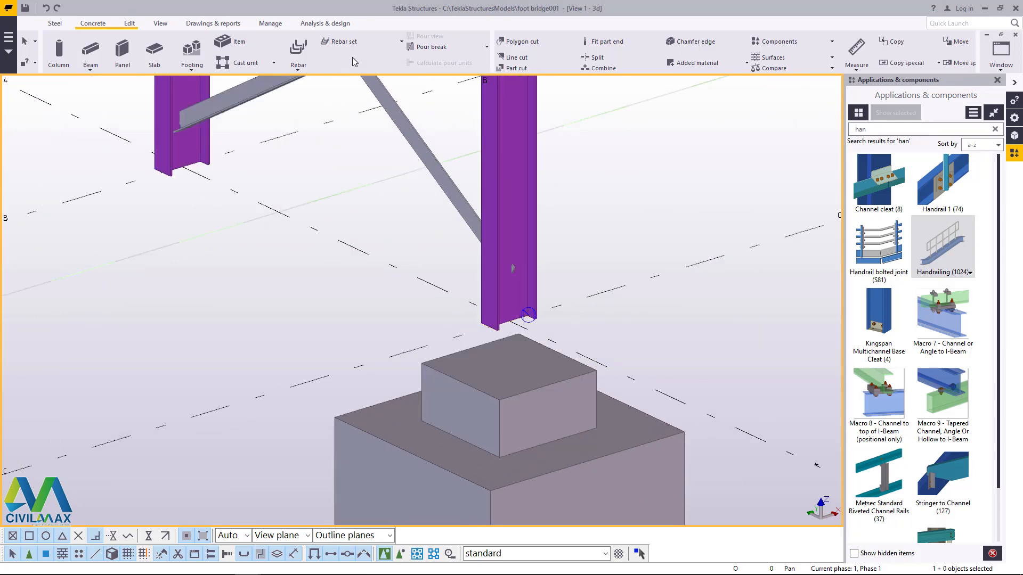
Step: Set the concrete column's top level to 0, modify it and accept its properties
double_click(526, 384)
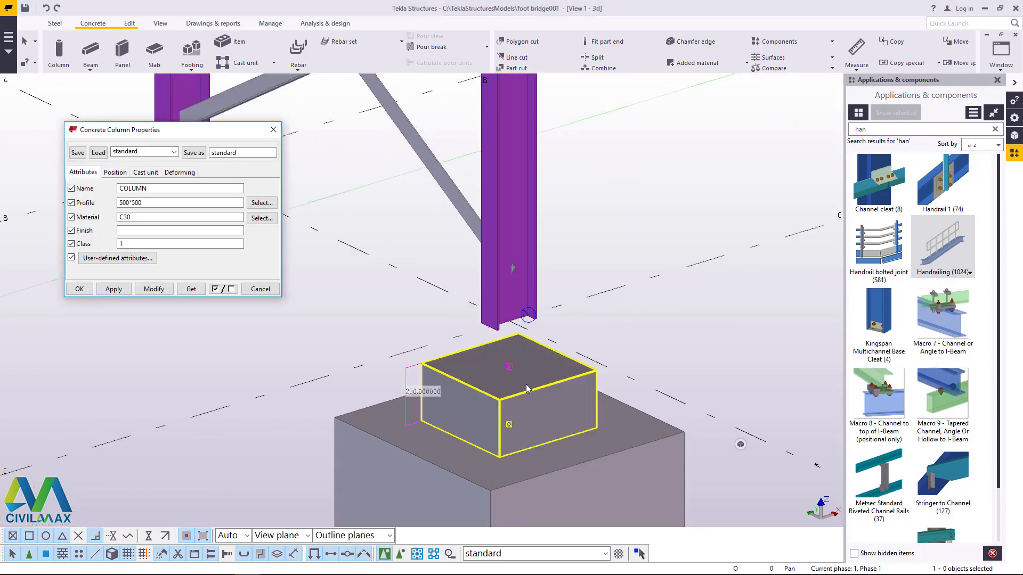
click(113, 173)
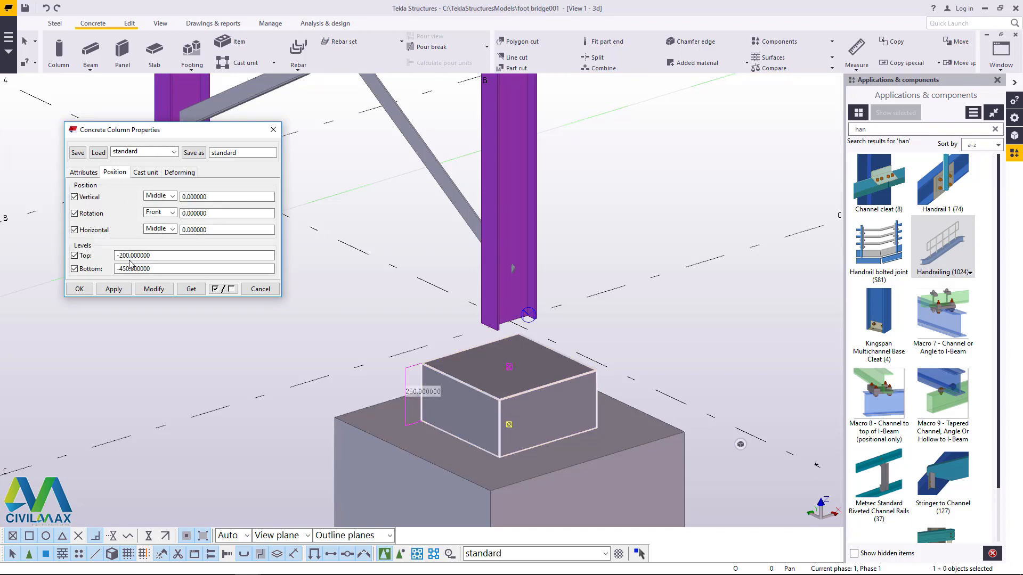
drag(158, 259, 76, 259)
text(0)
click(154, 289)
click(80, 289)
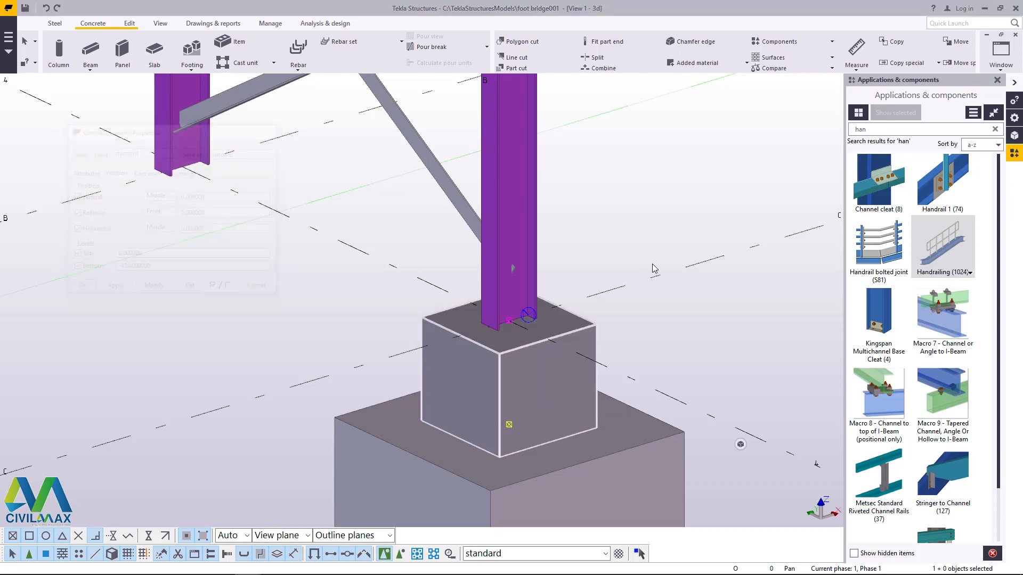
Step: Copy the pad footing and concrete pedestal from the base of the column at 4/C to the neighbouring steel column on gridline 4
scroll(554, 240, down, 5)
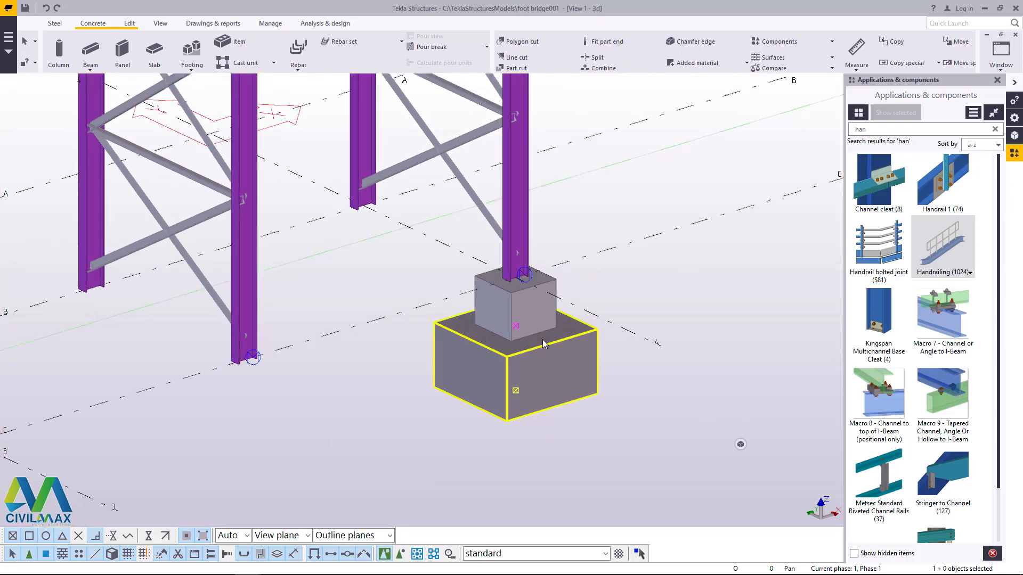
ctrl+click(534, 326)
right_click(599, 182)
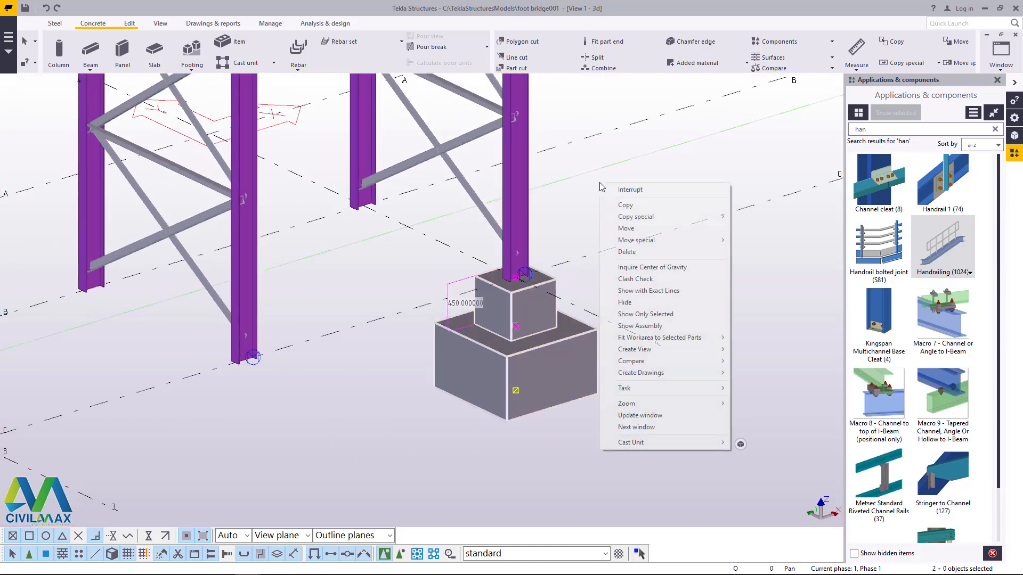
click(625, 205)
scroll(515, 269, up, 3)
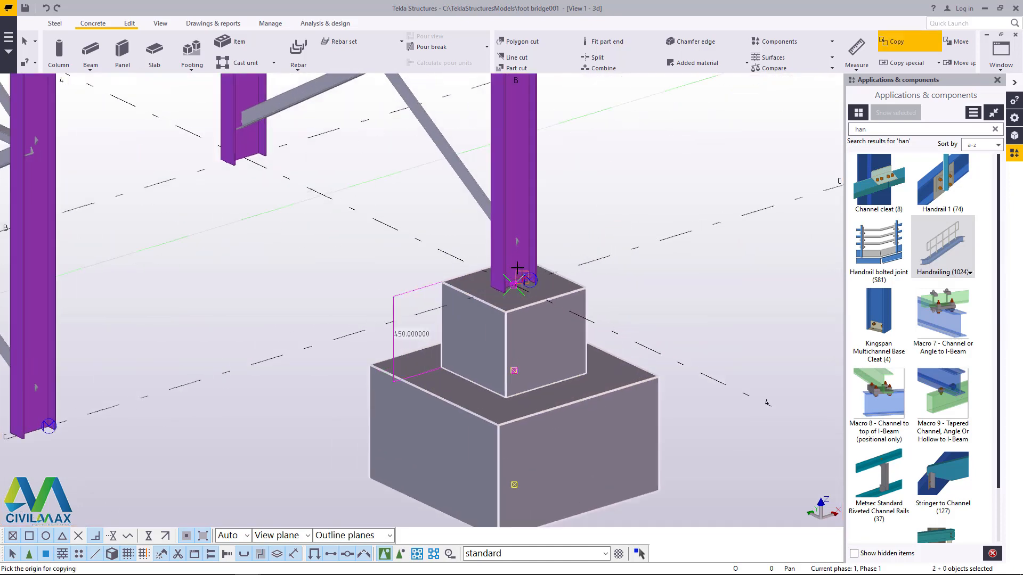
scroll(516, 268, up, 5)
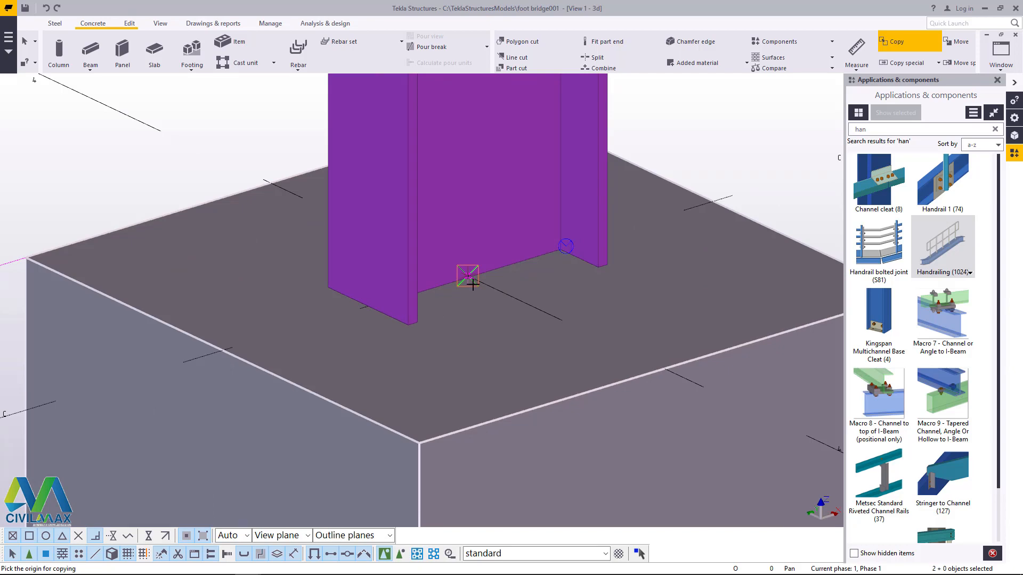
click(473, 281)
scroll(580, 356, down, 8)
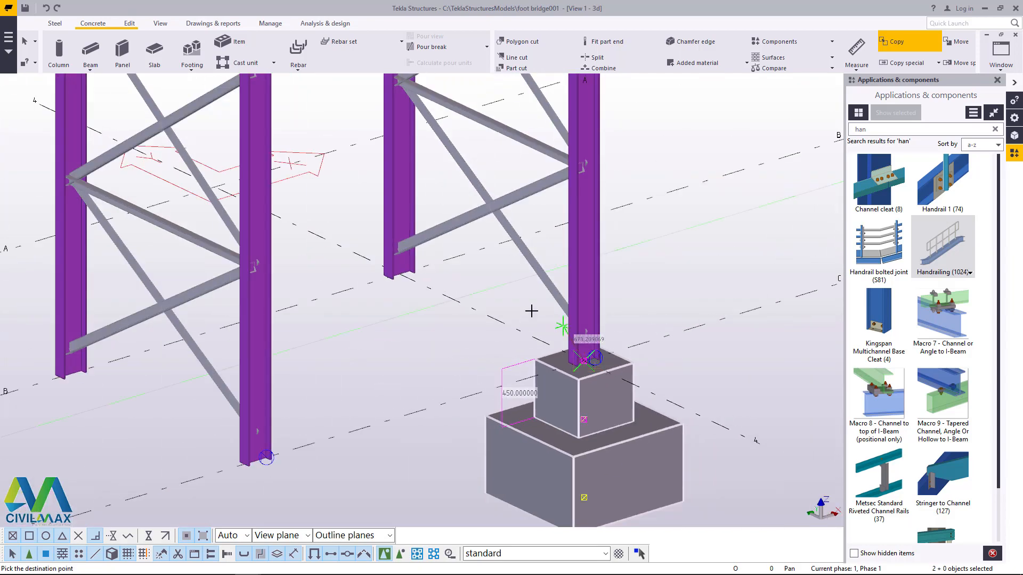
scroll(530, 311, up, 8)
scroll(378, 284, up, 5)
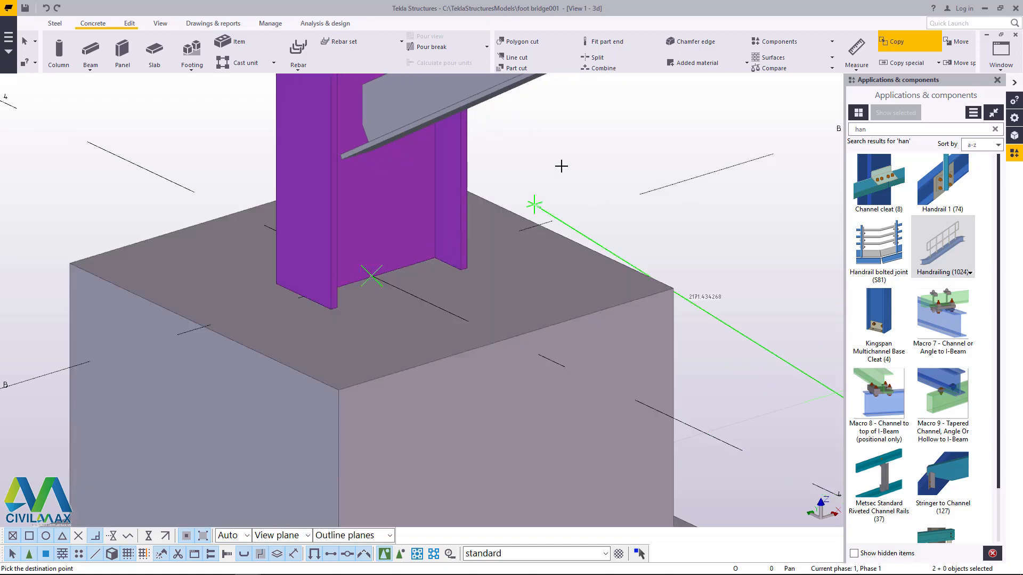
right_click(563, 170)
scroll(585, 193, down, 6)
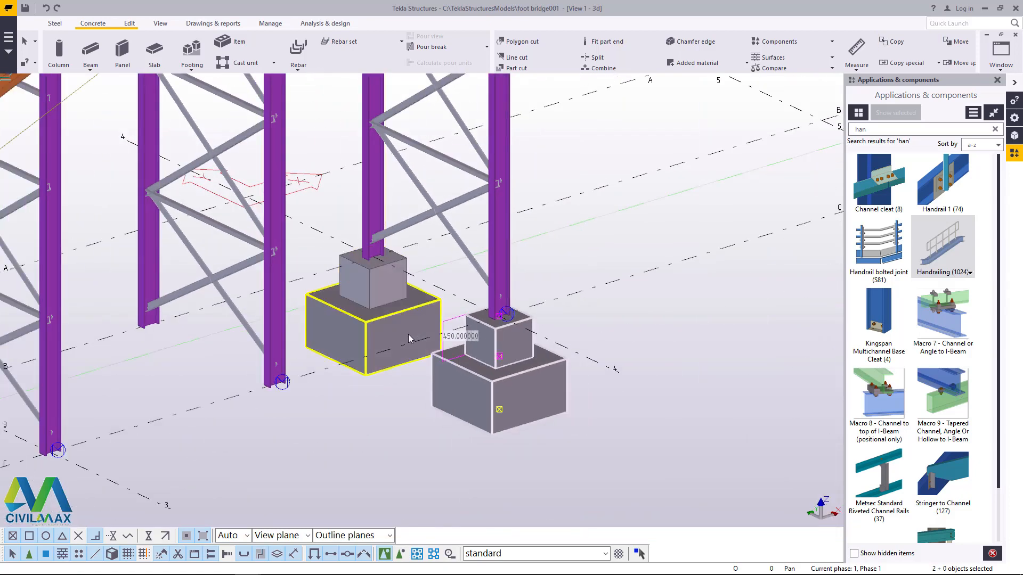
Step: Select both pad footings together with their concrete pedestals on gridline 4
scroll(408, 333, up, 4)
click(389, 324)
ctrl+click(366, 231)
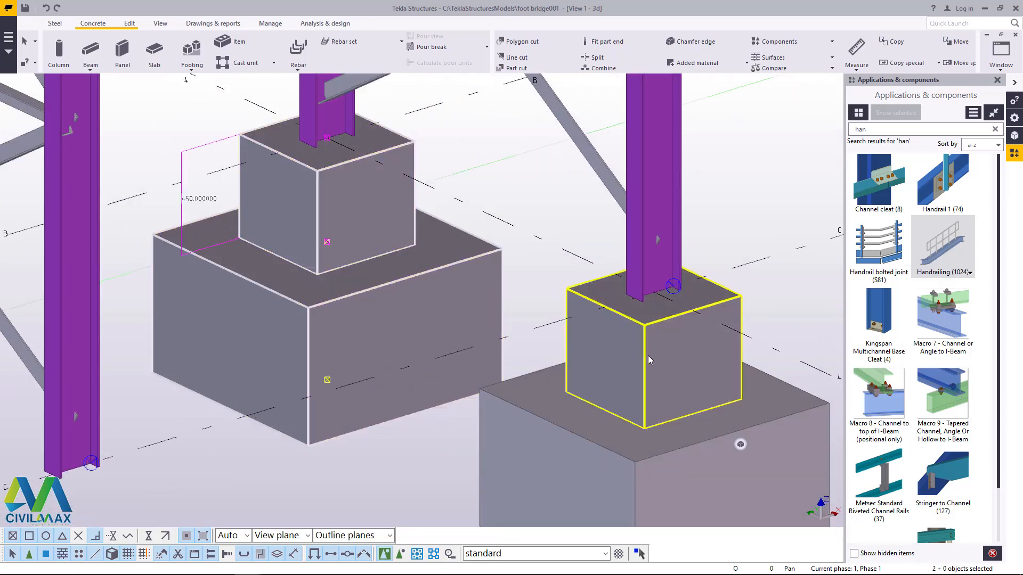
ctrl+click(647, 356)
ctrl+click(609, 416)
scroll(593, 413, down, 5)
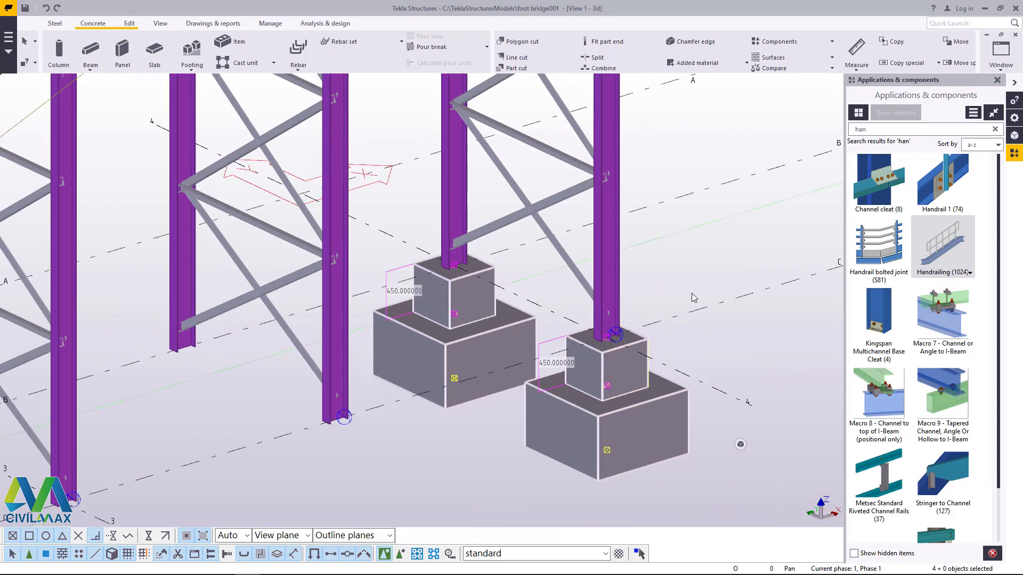
right_click(702, 260)
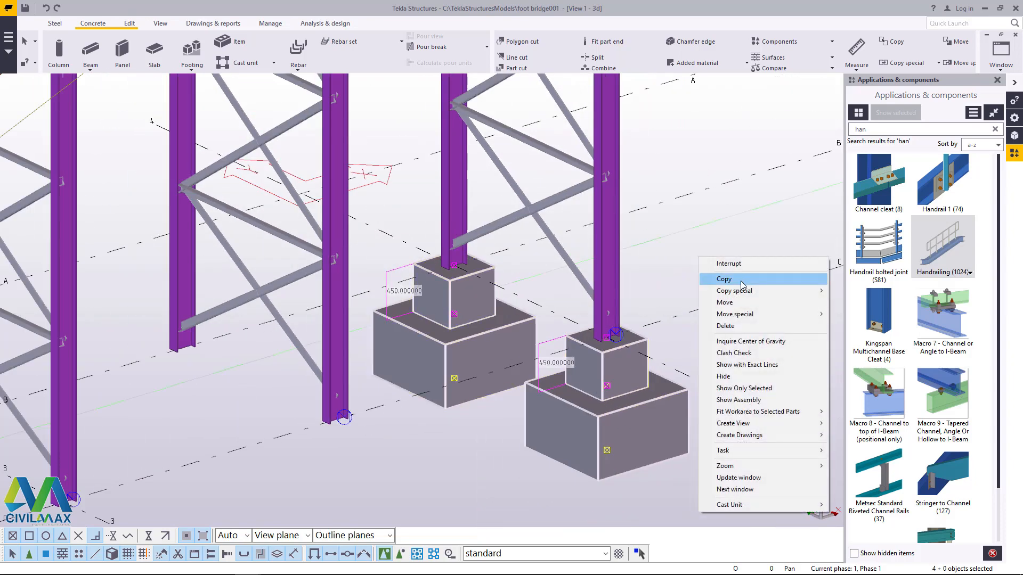
click(741, 280)
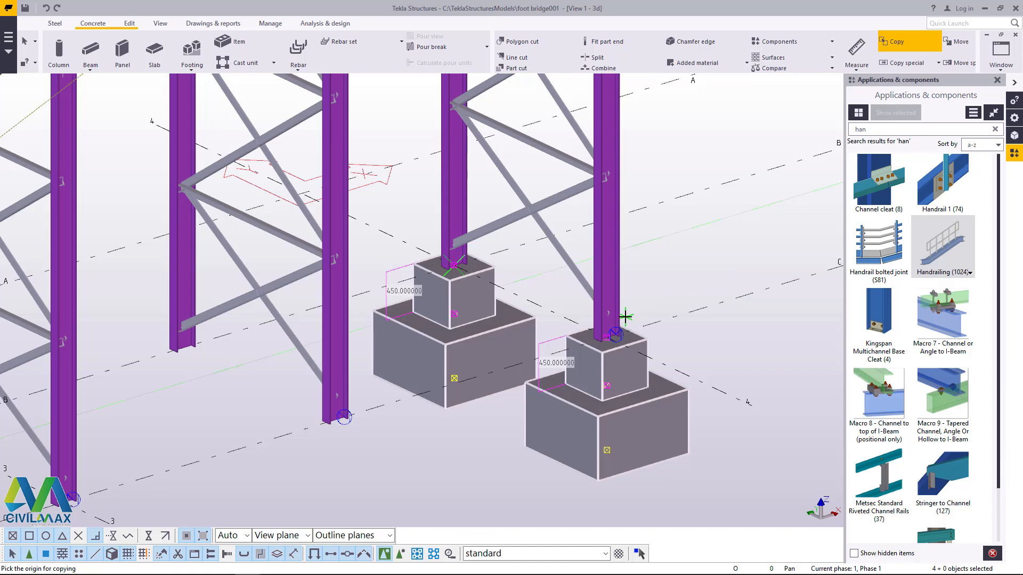
scroll(531, 291, down, 5)
scroll(554, 315, up, 6)
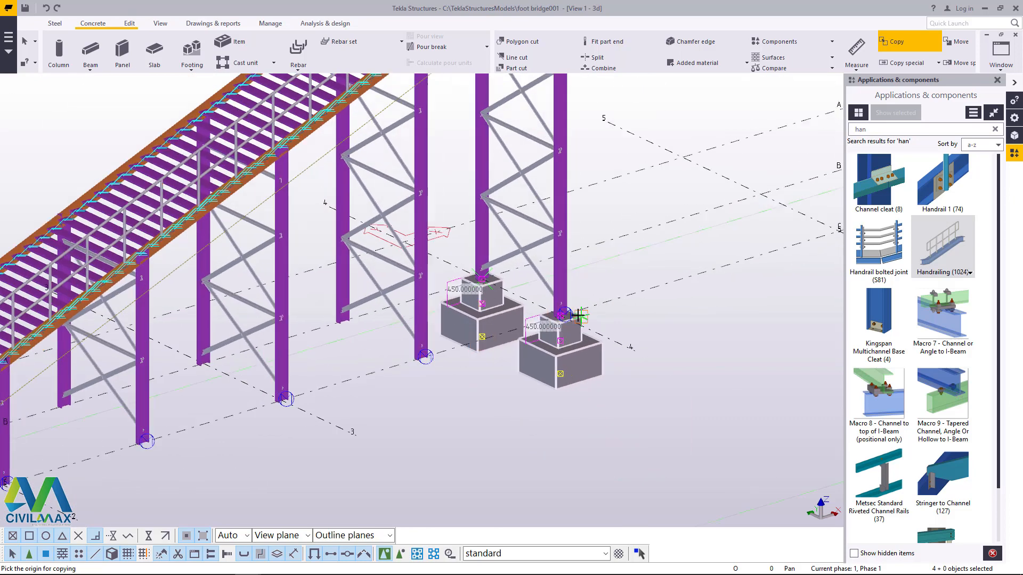
scroll(550, 313, up, 5)
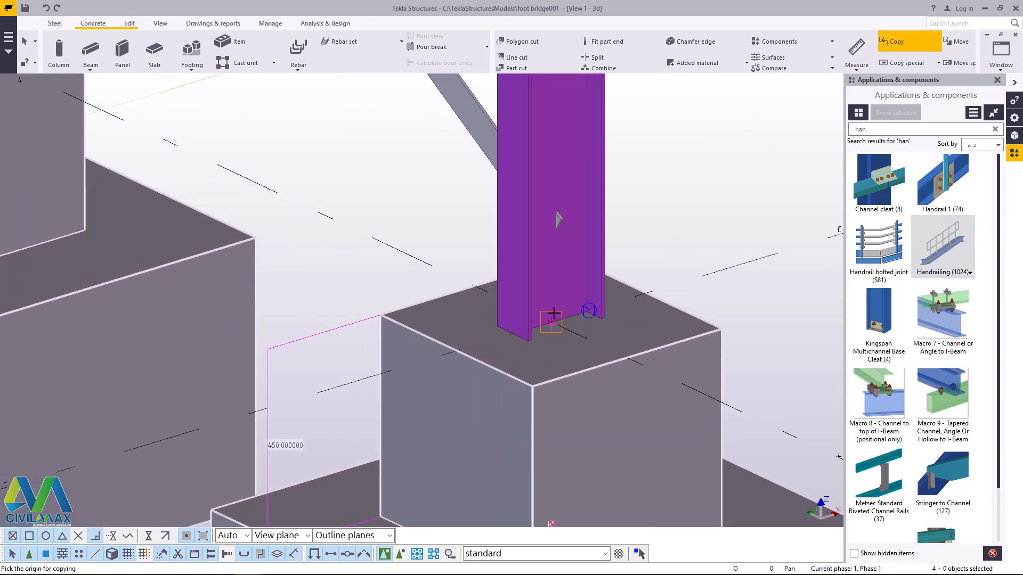
scroll(554, 313, down, 6)
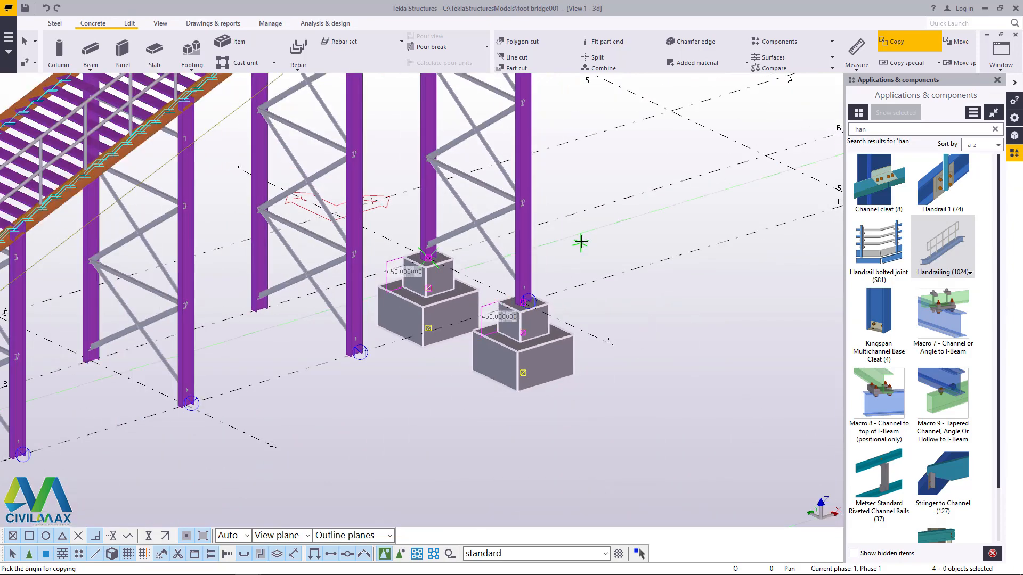
key(Escape)
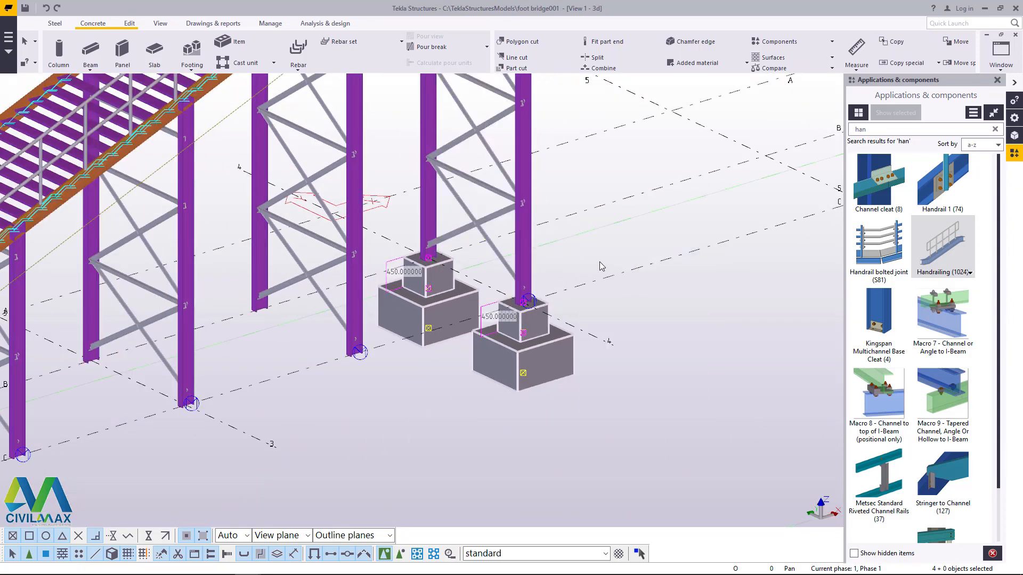
Step: Start a linear copy of the selected footings and pedestals with the dZ offset set to 0
right_click(594, 247)
mouse_move(651, 277)
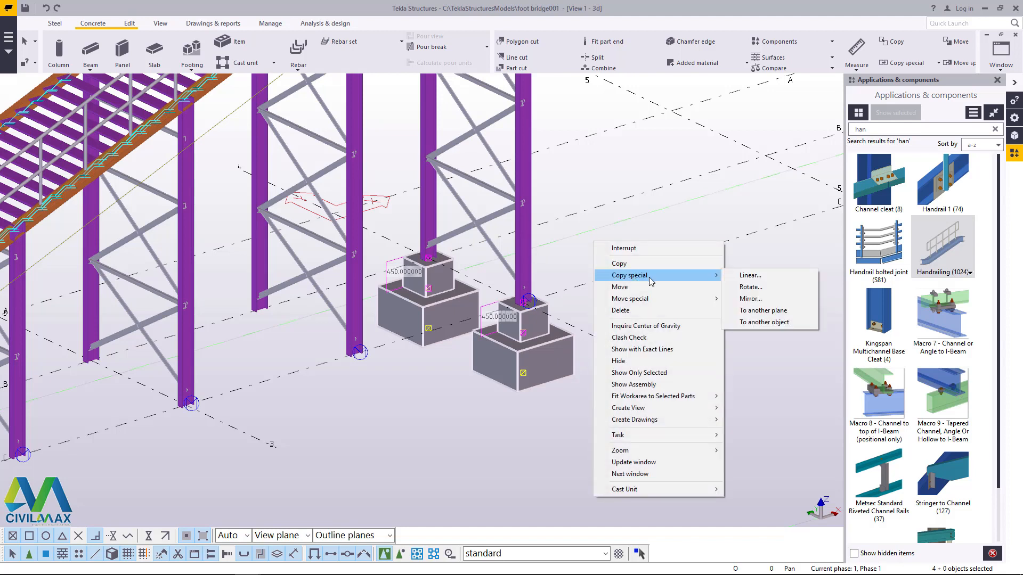
click(750, 275)
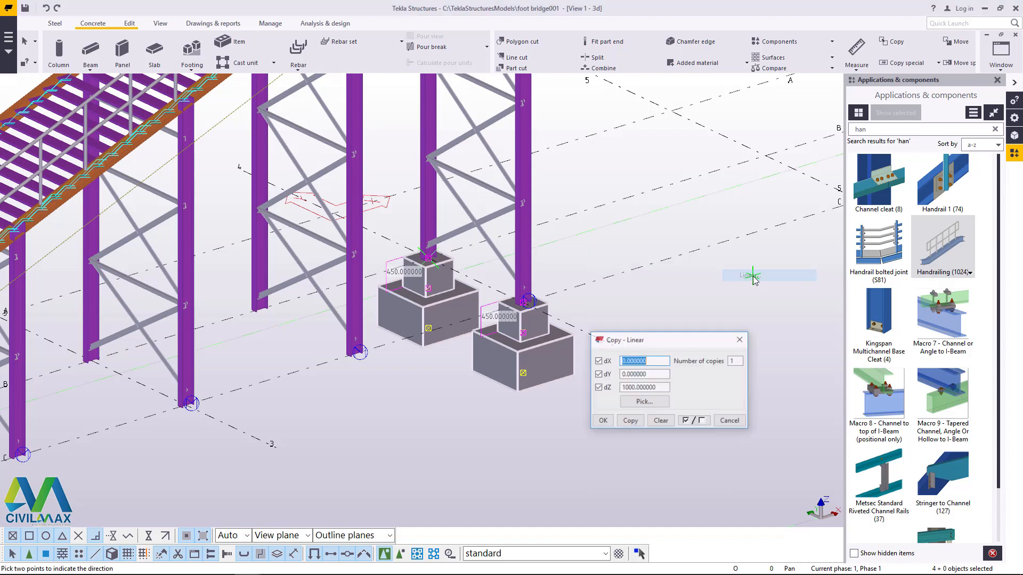
double_click(662, 388)
text(0)
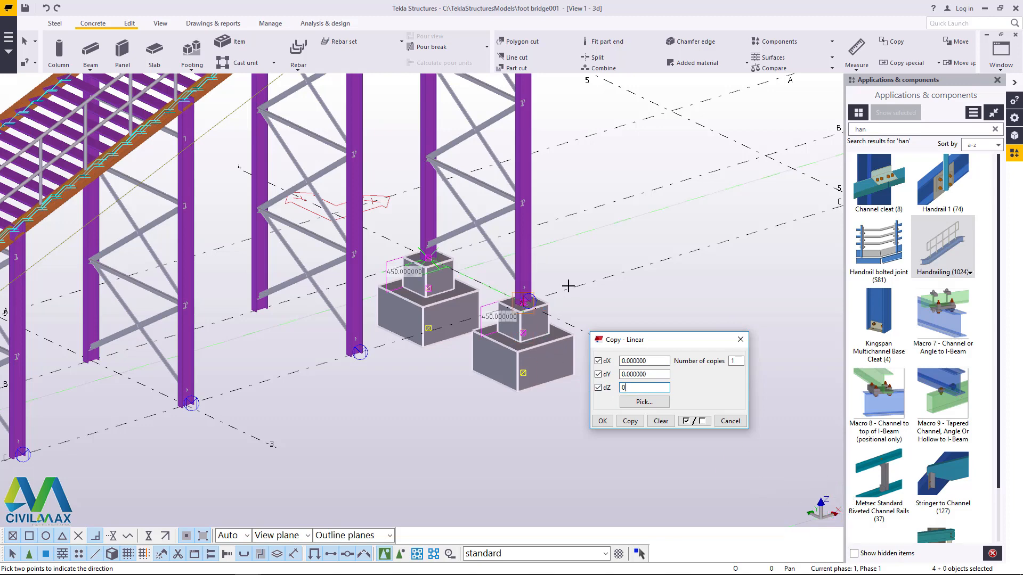
scroll(567, 286, down, 2)
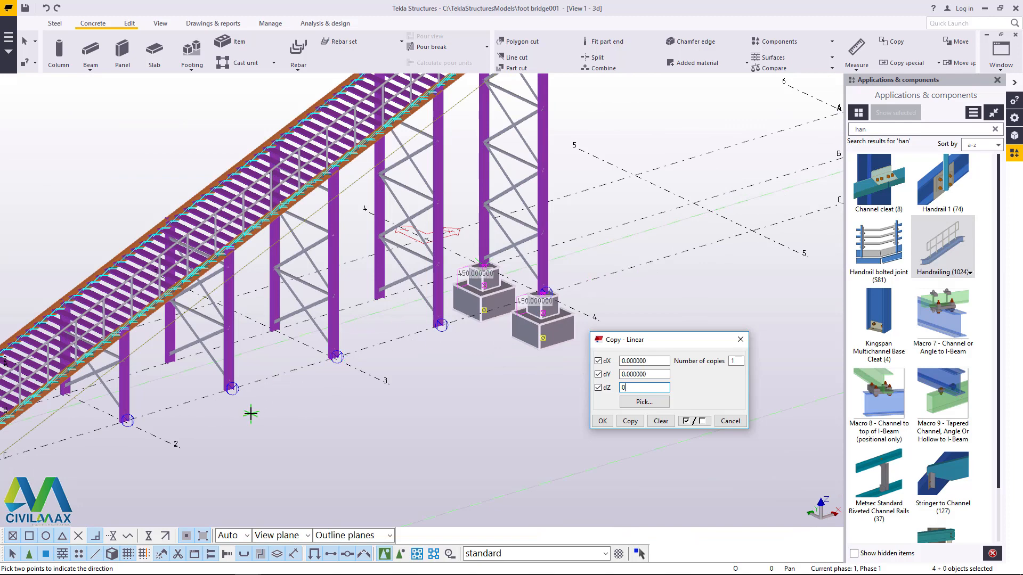
scroll(452, 234, up, 5)
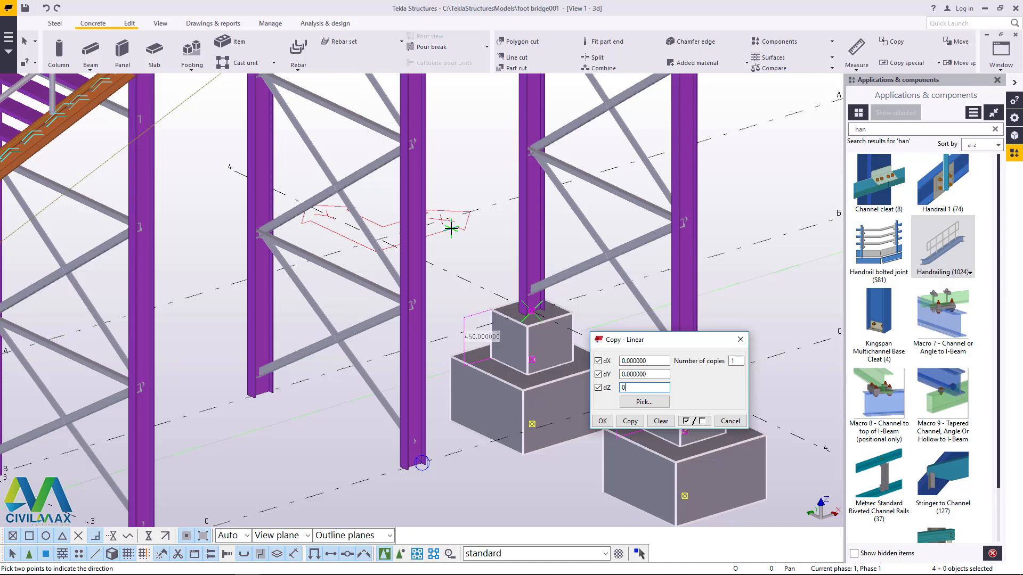
Step: Copy the selected footings and pedestals linearly with dX -3000 and 4 copies, placing them under the remaining column pairs
drag(654, 361, 613, 366)
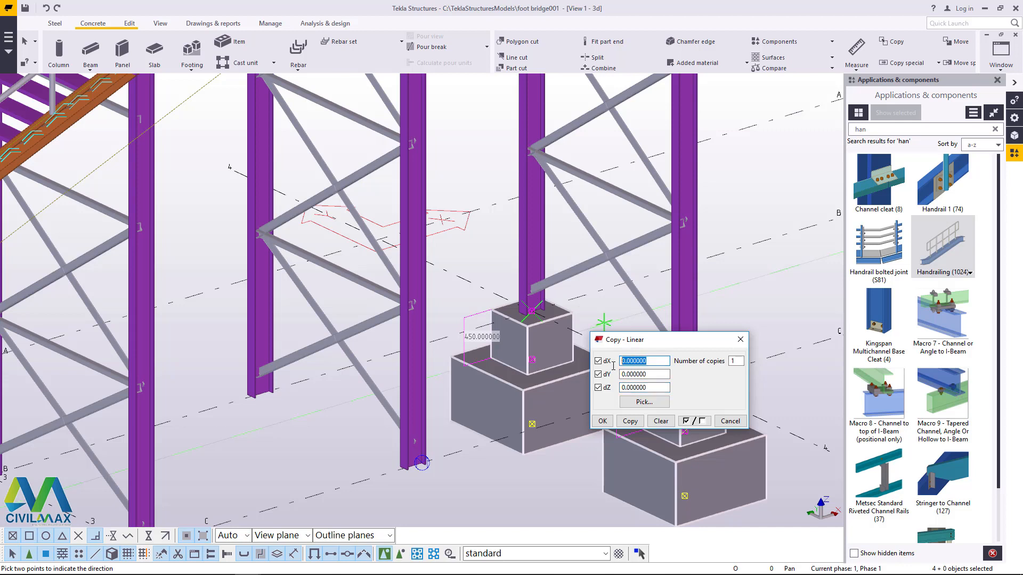
text(-3000)
double_click(732, 361)
click(630, 421)
click(602, 420)
right_click(755, 156)
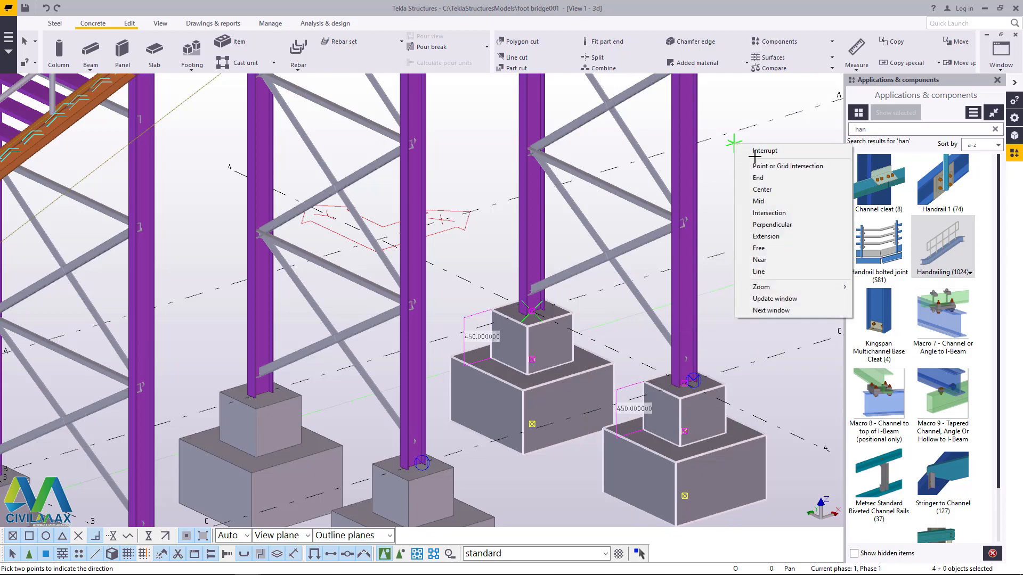
click(756, 153)
scroll(361, 379, down, 6)
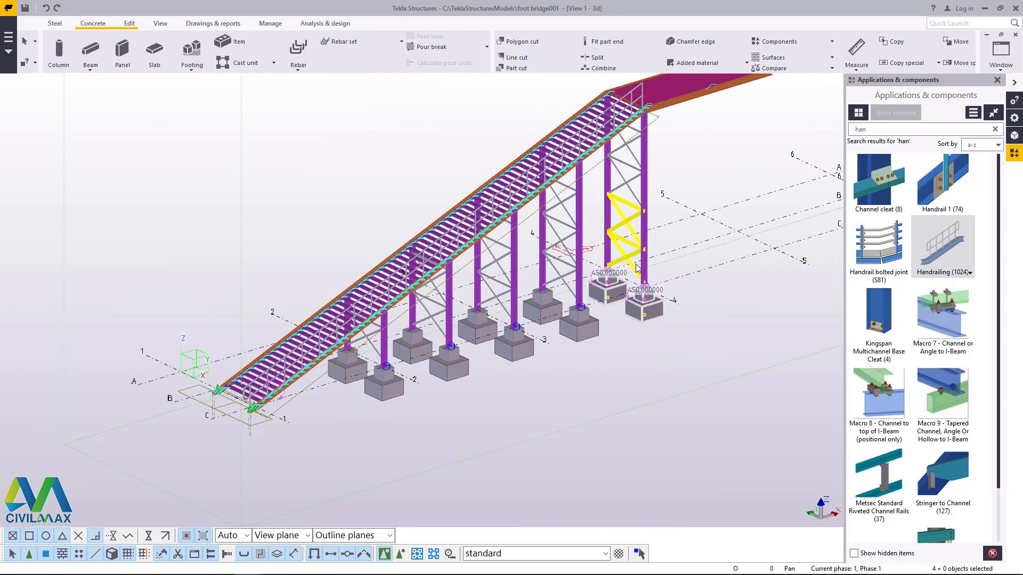
scroll(361, 379, up, 4)
scroll(373, 381, down, 3)
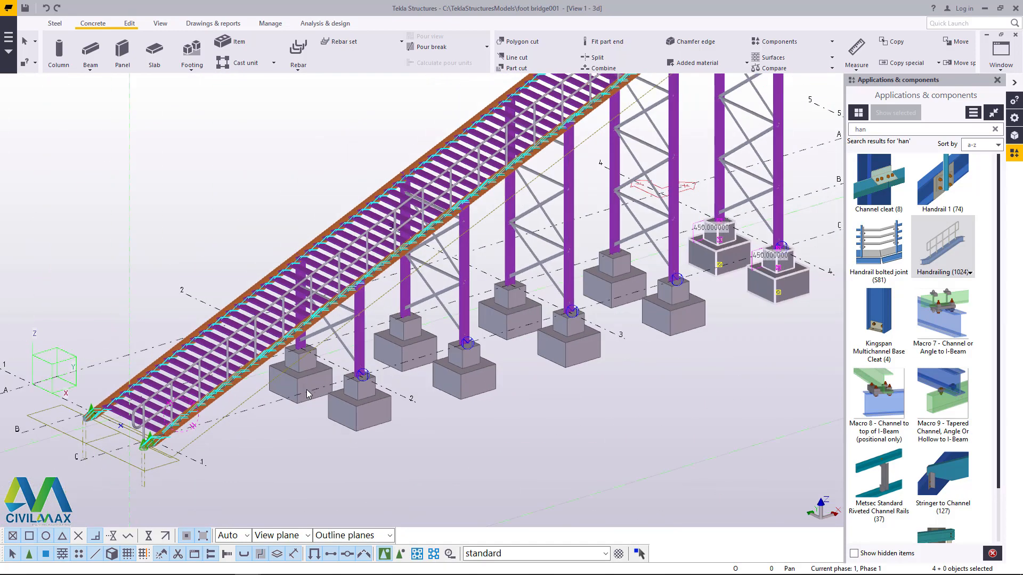
scroll(382, 381, up, 1)
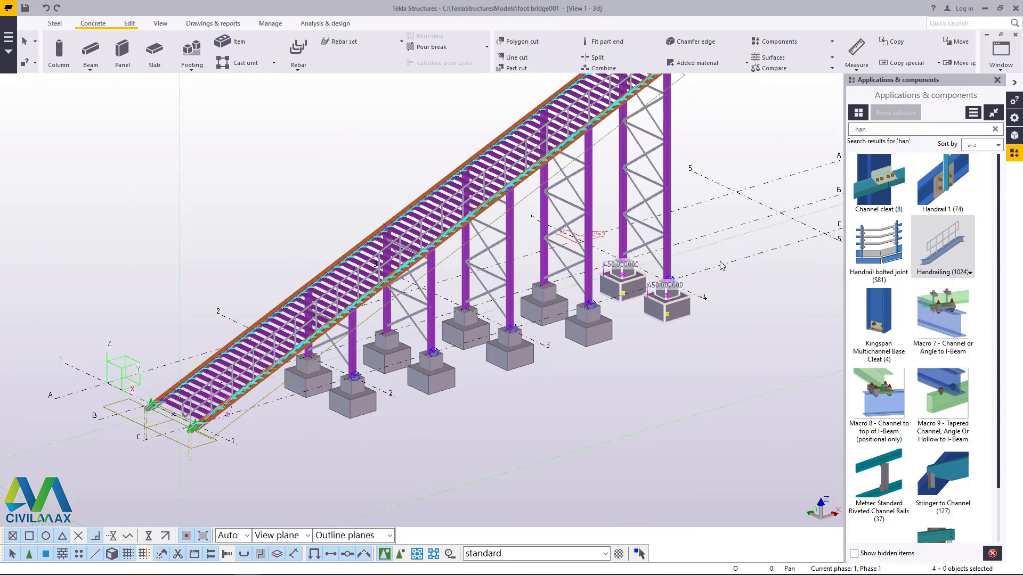
Step: Examine the lower ends of both stair stringers, including the base plates, anchor bolts and first handrail post
scroll(105, 362, up, 4)
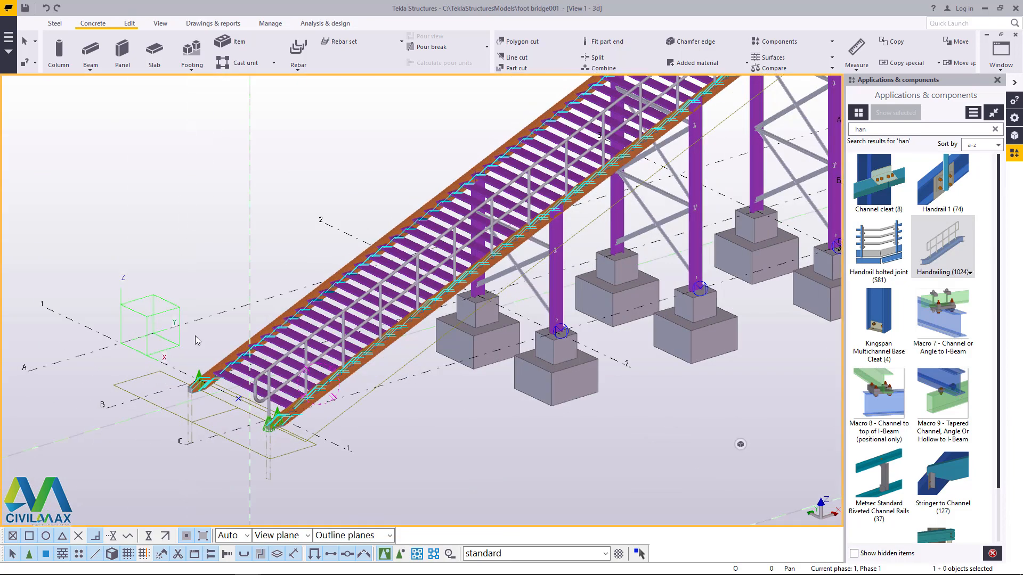
click(194, 403)
scroll(194, 403, up, 6)
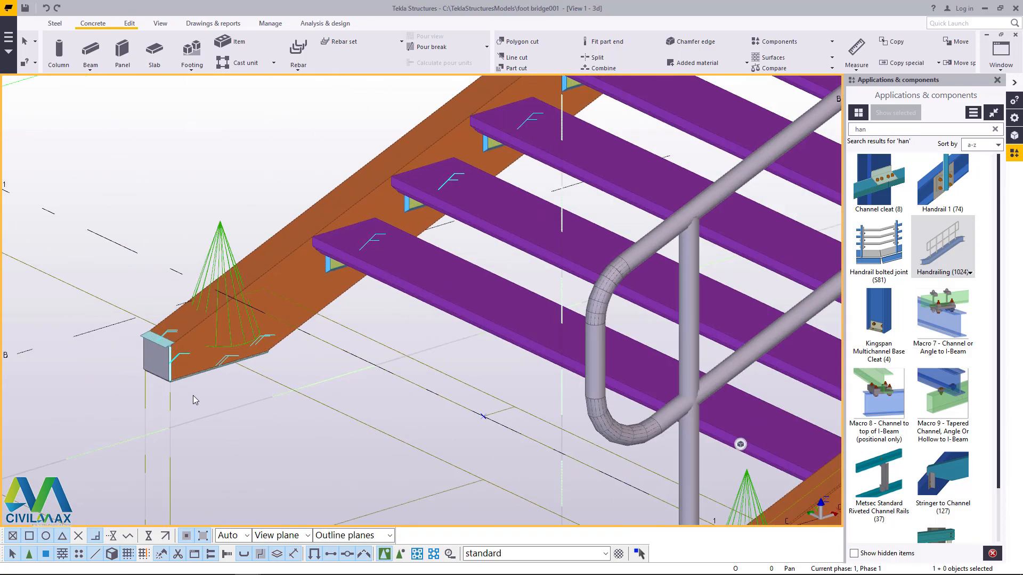
scroll(218, 376, down, 8)
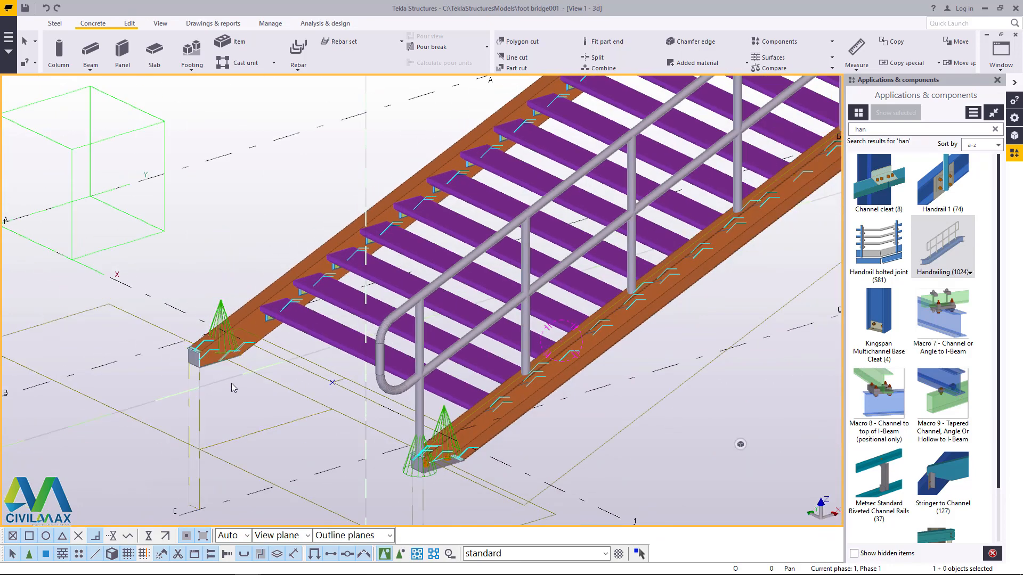
scroll(226, 378, down, 2)
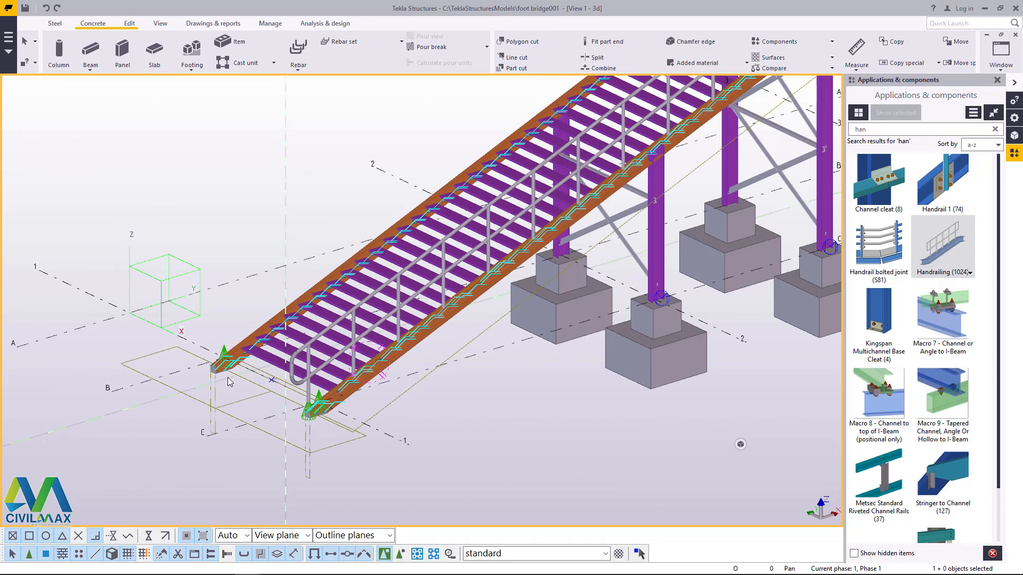
scroll(325, 421, up, 5)
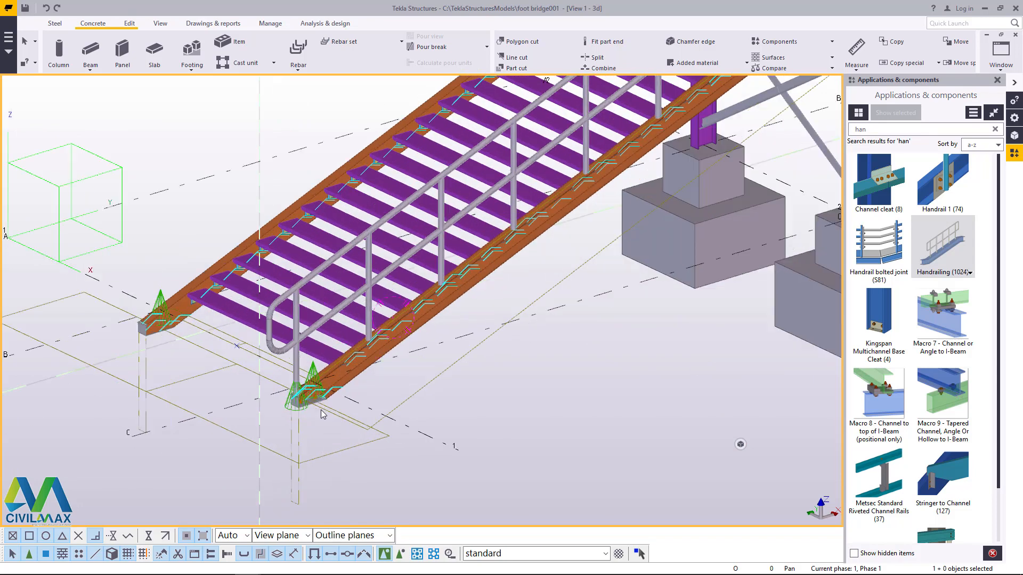
scroll(321, 413, up, 2)
scroll(286, 409, down, 1)
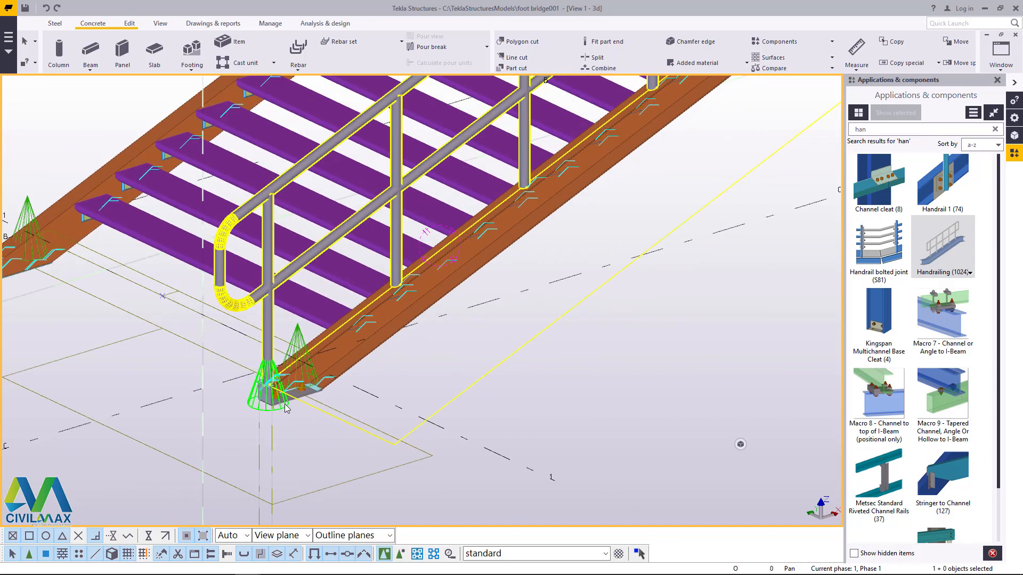
scroll(293, 404, down, 3)
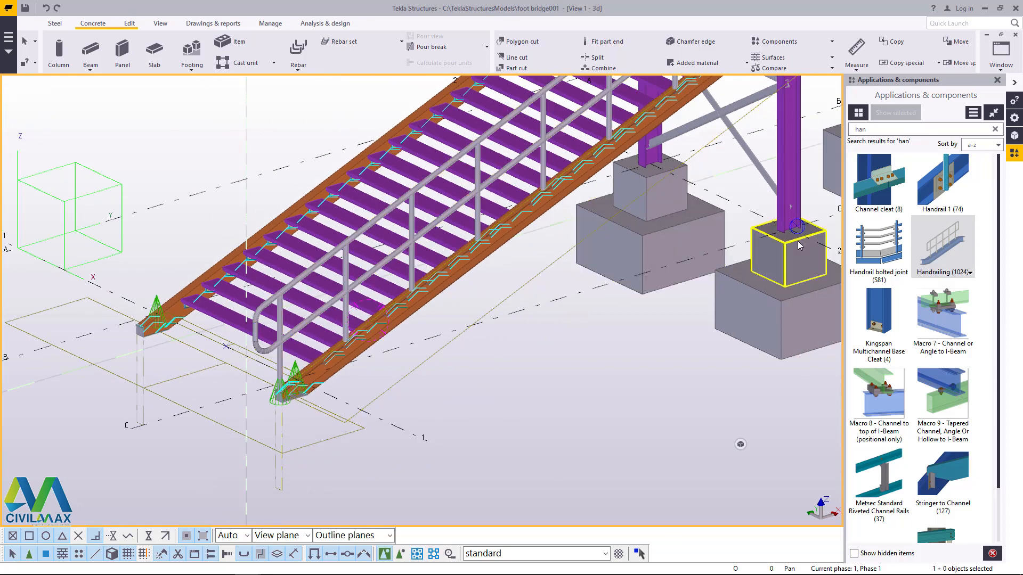
scroll(297, 397, up, 6)
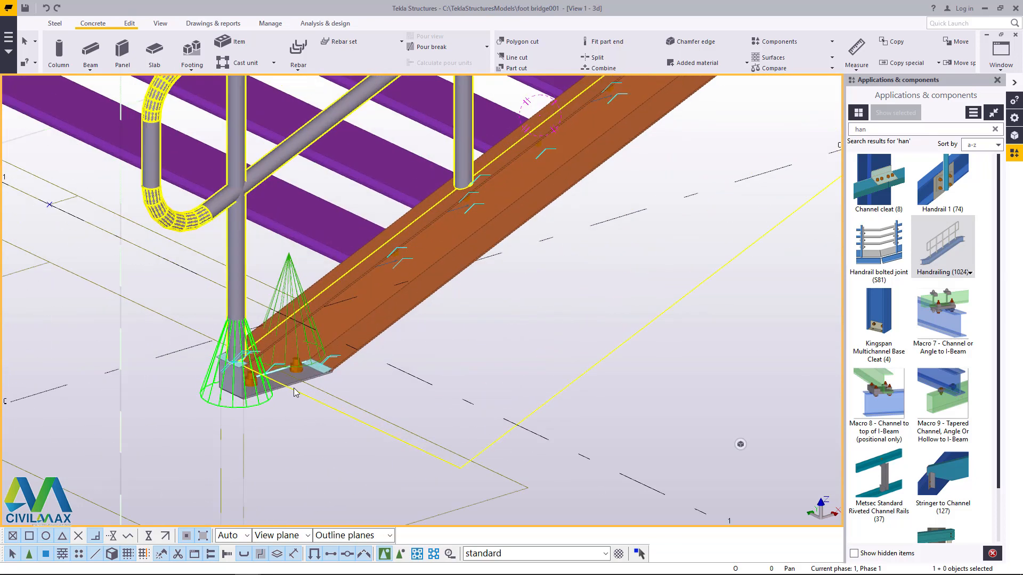
scroll(293, 388, up, 1)
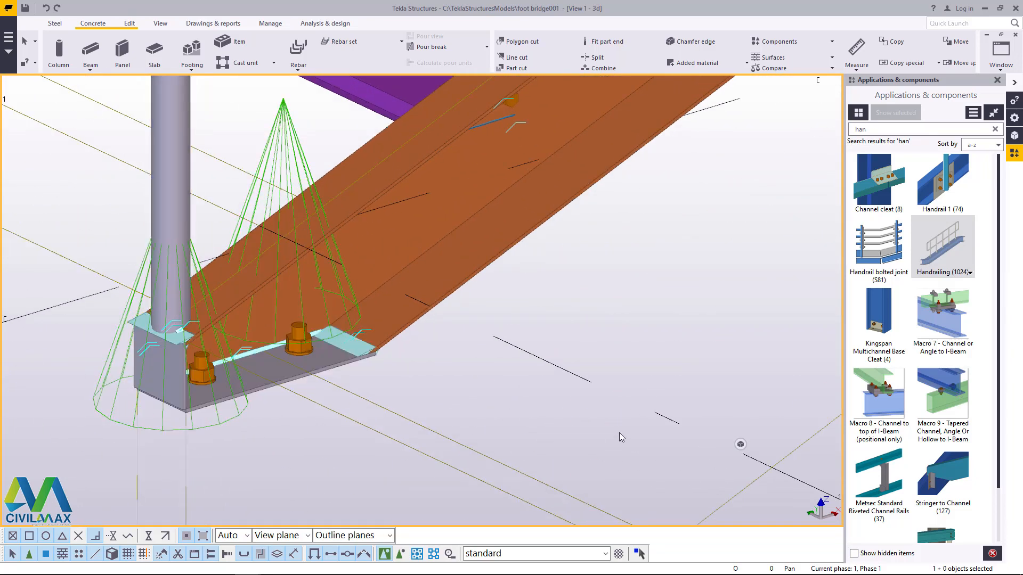
Step: Try to measure a distance from the lower edge of the base plate at the foot of the stair stringer with handrail
click(129, 23)
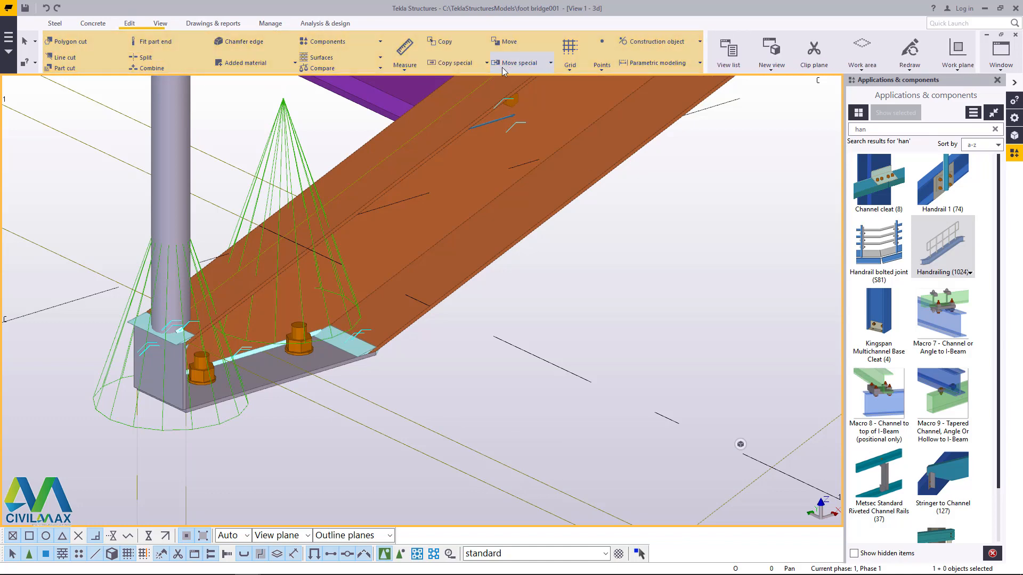
click(410, 68)
click(424, 80)
scroll(272, 387, up, 3)
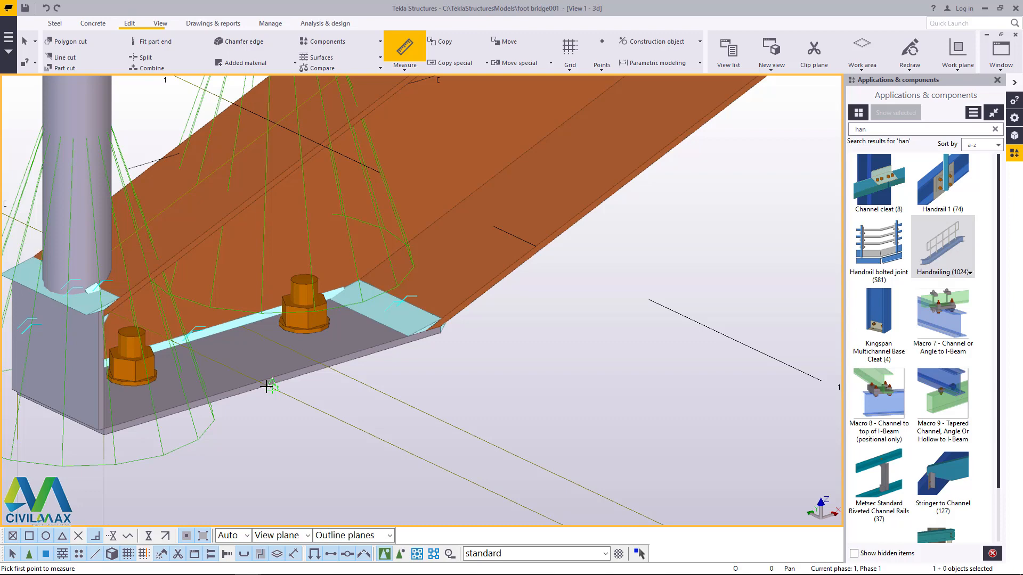
click(271, 385)
scroll(358, 331, down, 2)
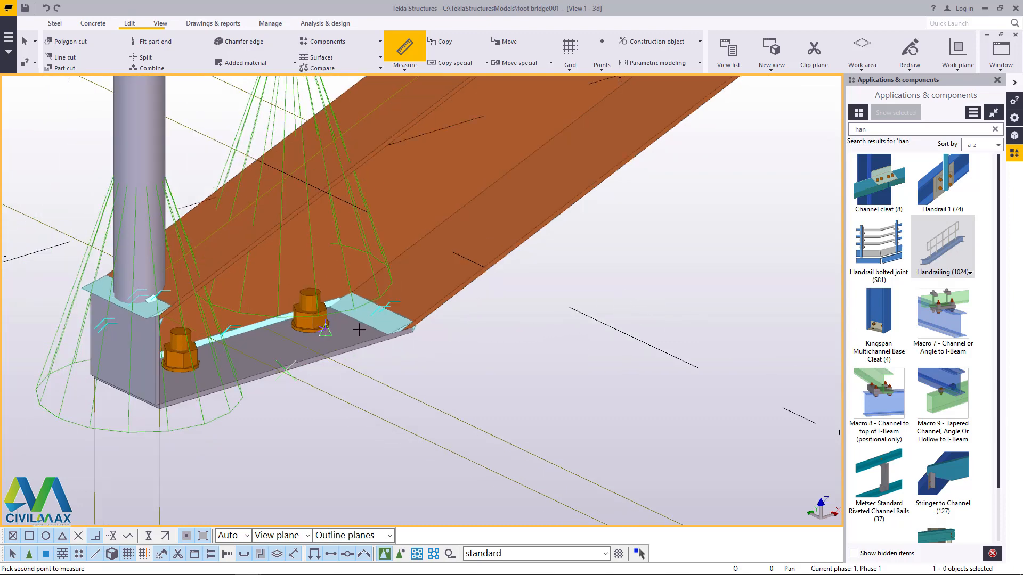
scroll(426, 319, down, 3)
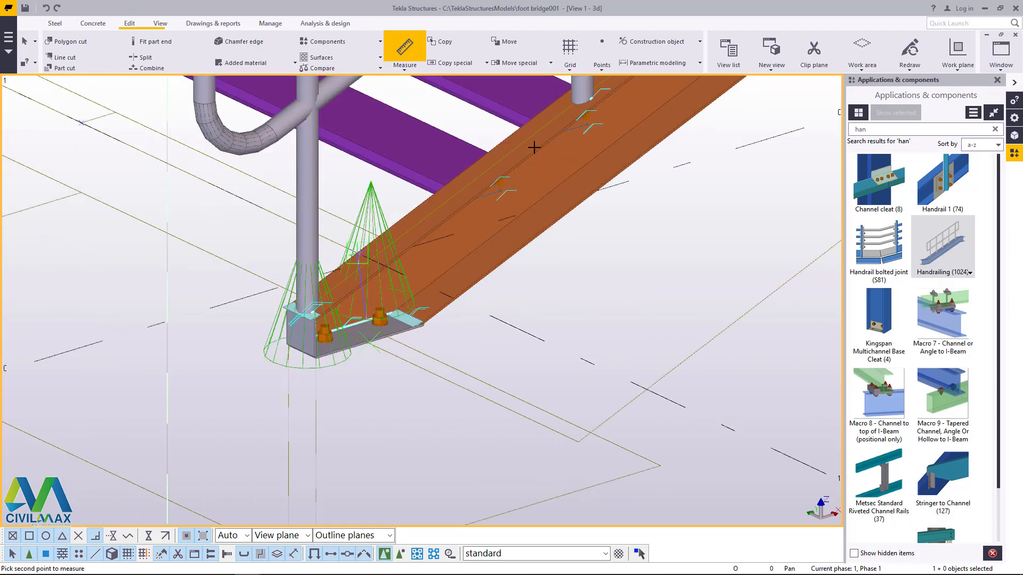
click(160, 23)
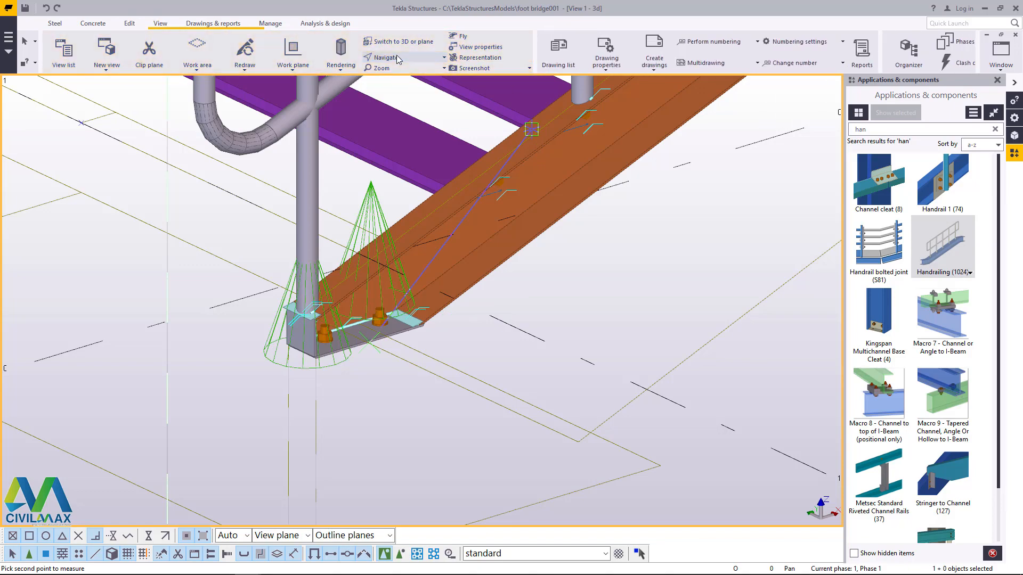
click(396, 56)
click(401, 91)
drag(395, 295, 496, 286)
right_click(496, 285)
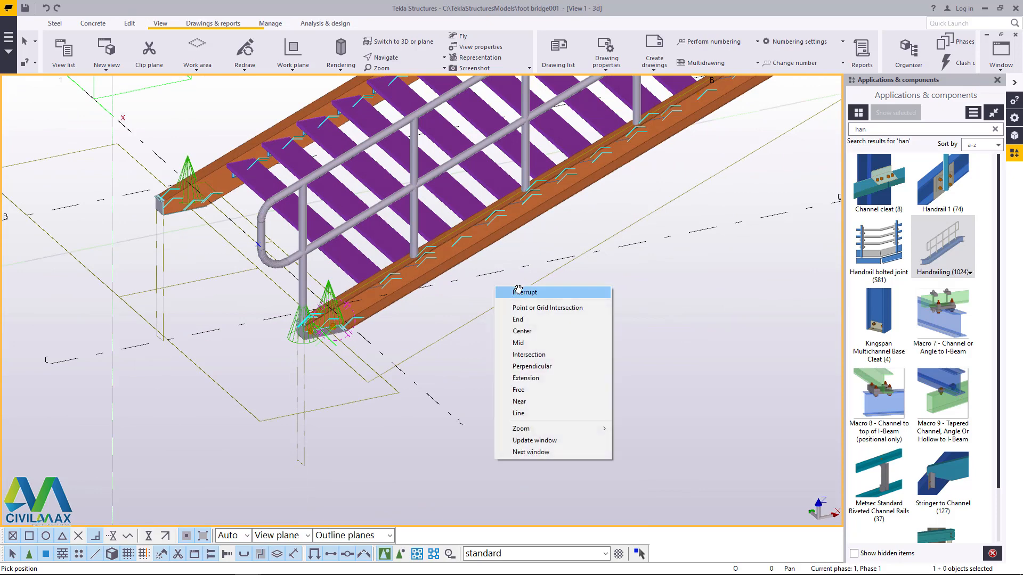
click(519, 291)
scroll(305, 346, down, 2)
right_click(512, 316)
click(542, 323)
Step: Select both pad footings together with their concrete pedestals on gridline 2
scroll(455, 324, up, 6)
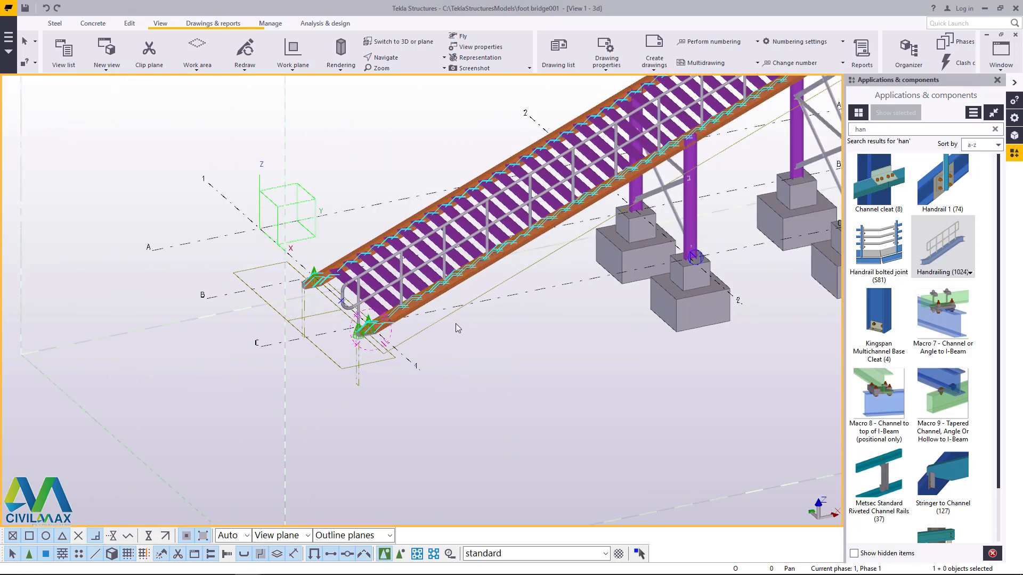
click(597, 227)
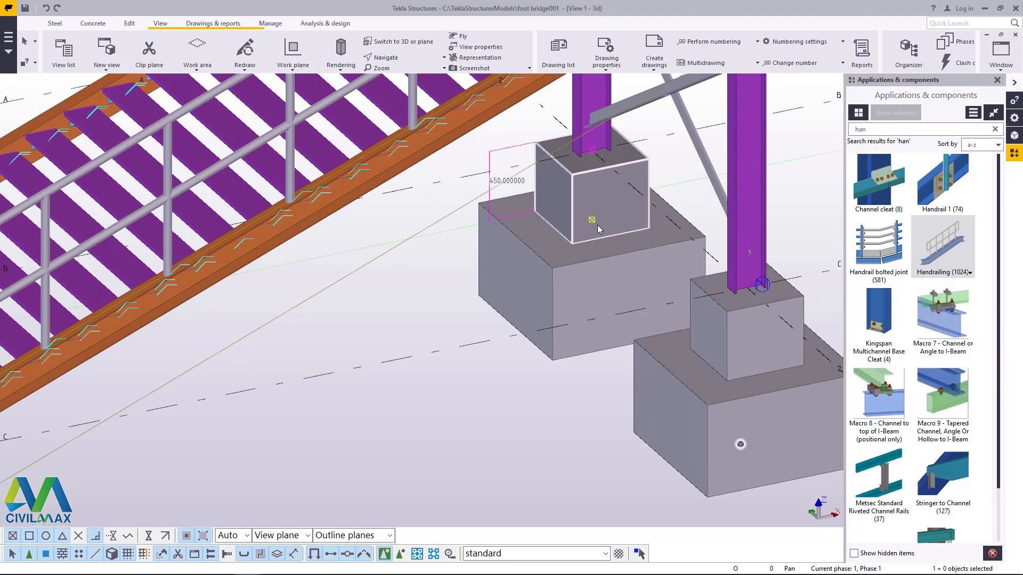
click(596, 225)
click(588, 272)
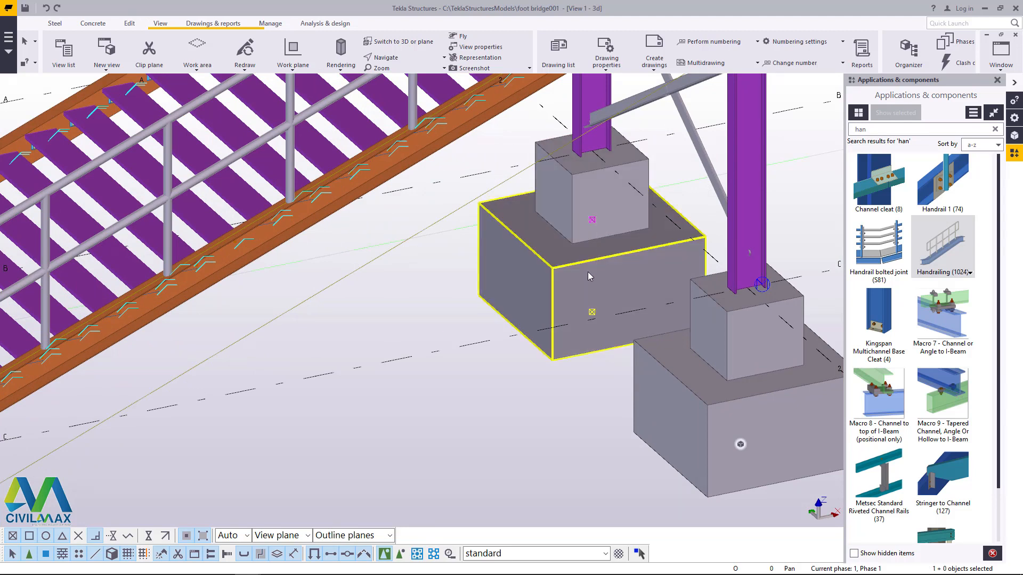
ctrl+click(597, 221)
ctrl+click(719, 338)
ctrl+click(677, 379)
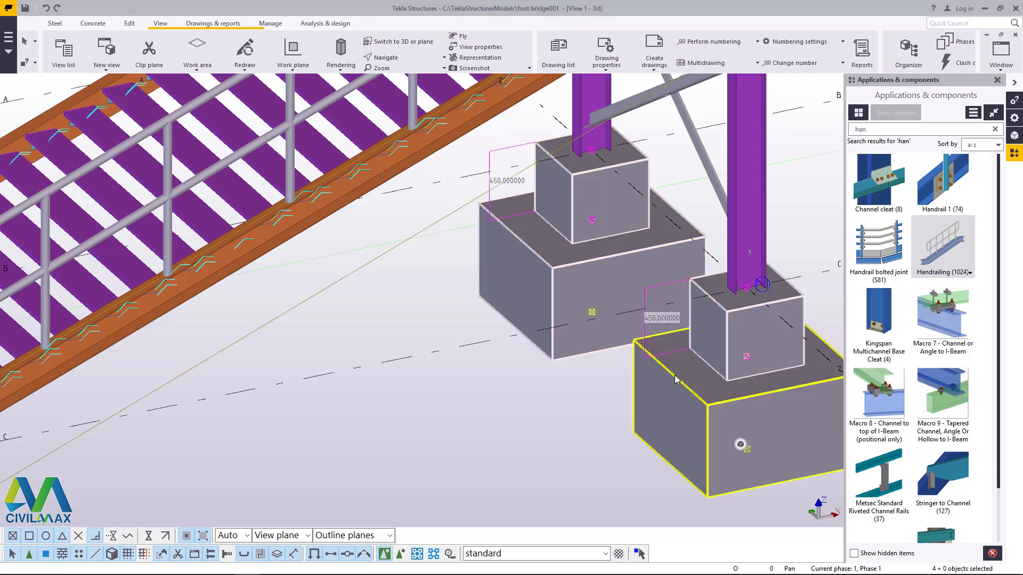
scroll(710, 335, down, 5)
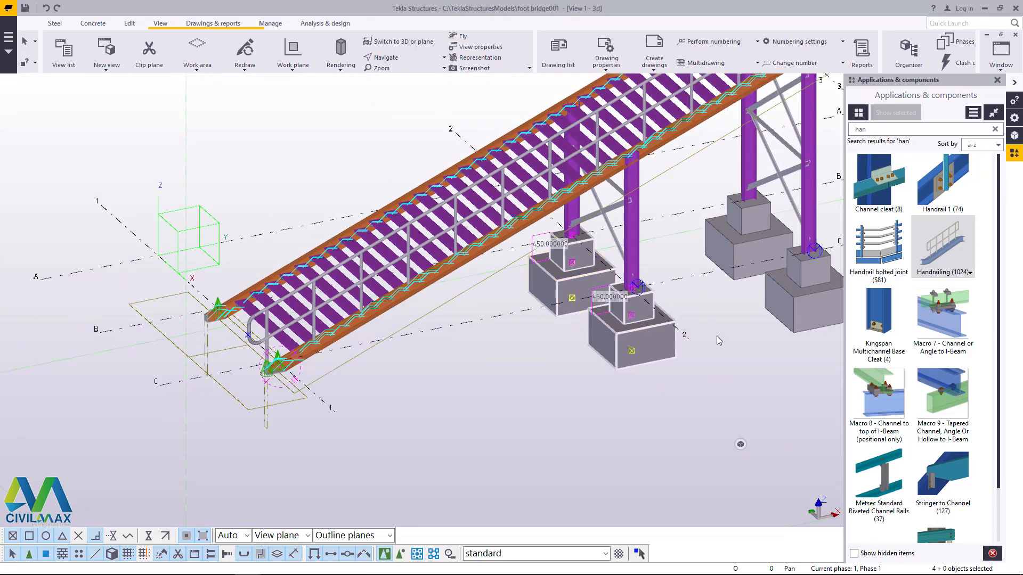
Step: Measure the distance between the ends of gridlines 1 and 2
click(129, 23)
click(406, 67)
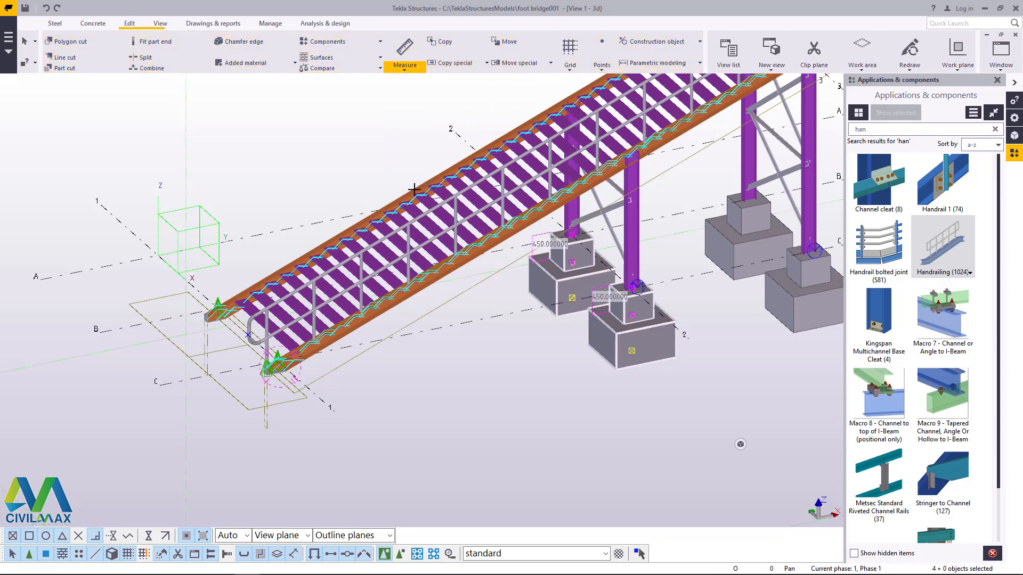
click(332, 409)
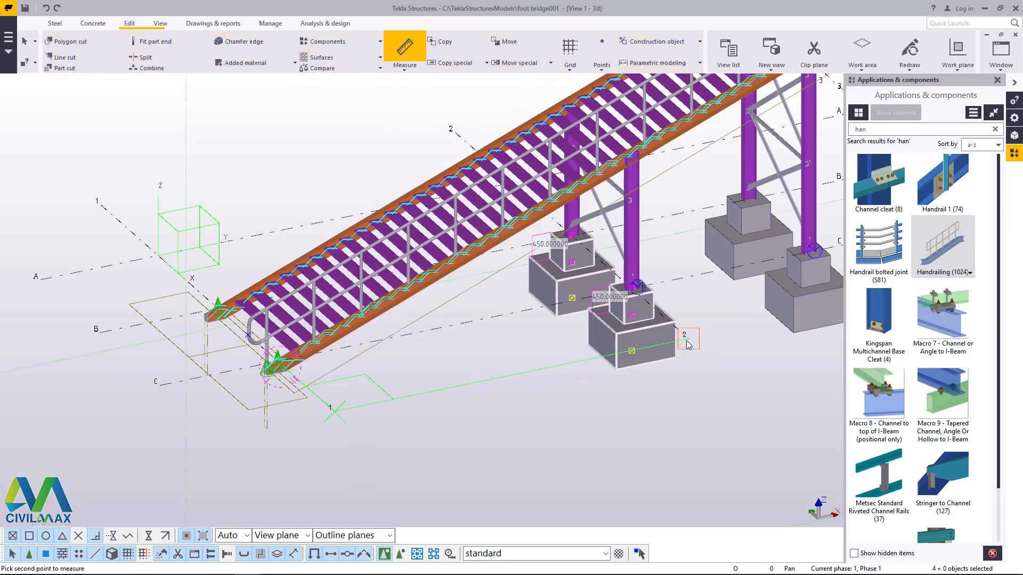
click(687, 340)
right_click(699, 307)
click(727, 315)
Step: Copy the selected footings and pedestals linearly with dX -6000 and 1 copy, placing them under the lower stringer ends on gridline 1
right_click(724, 87)
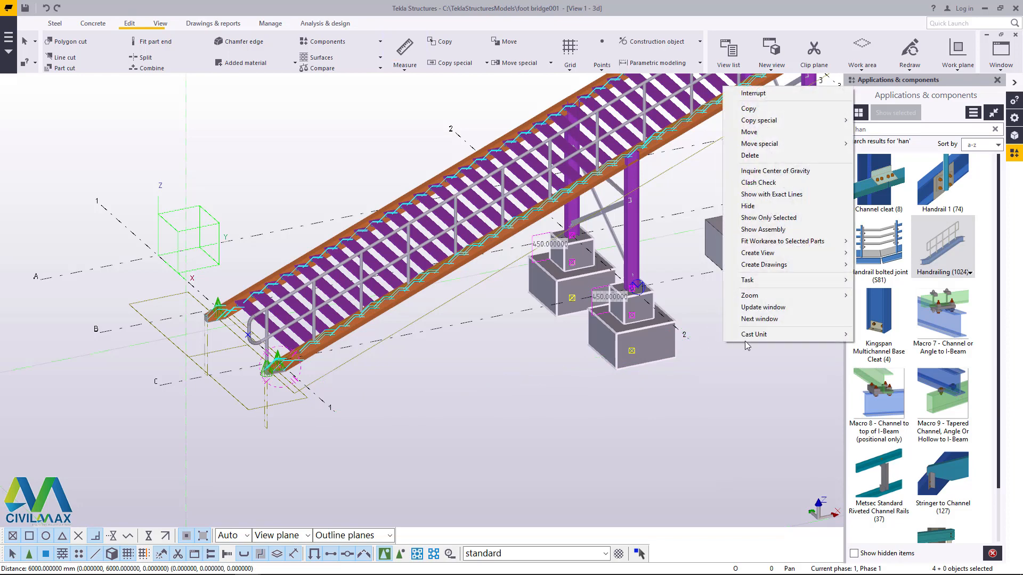
mouse_move(767, 120)
click(873, 121)
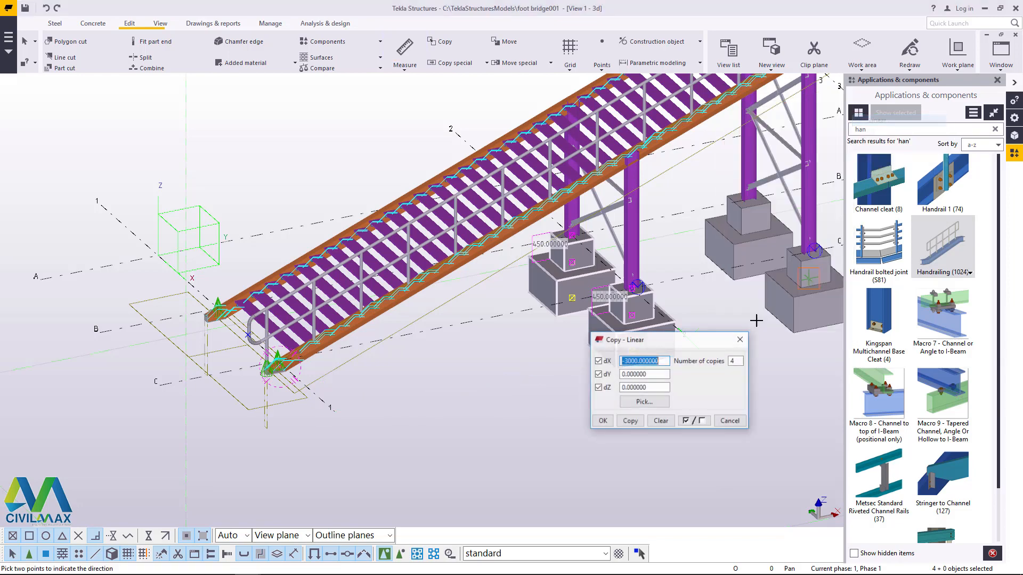
double_click(733, 362)
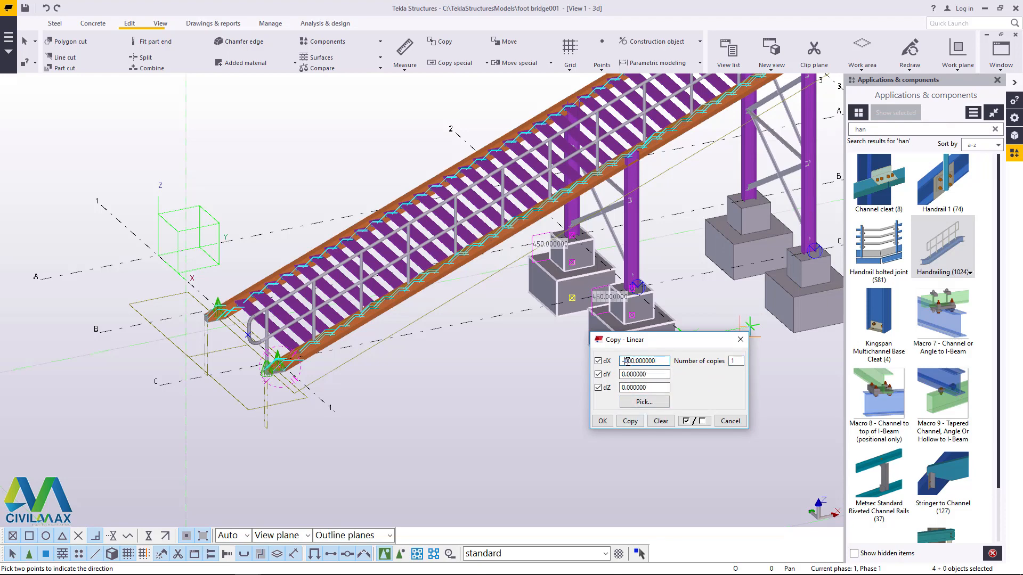
click(626, 421)
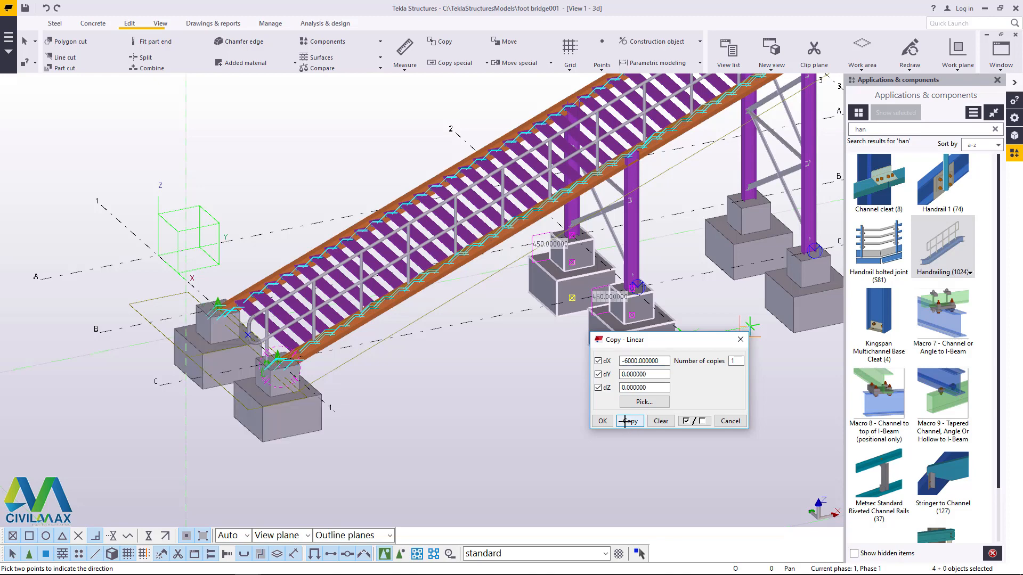
scroll(266, 367, up, 6)
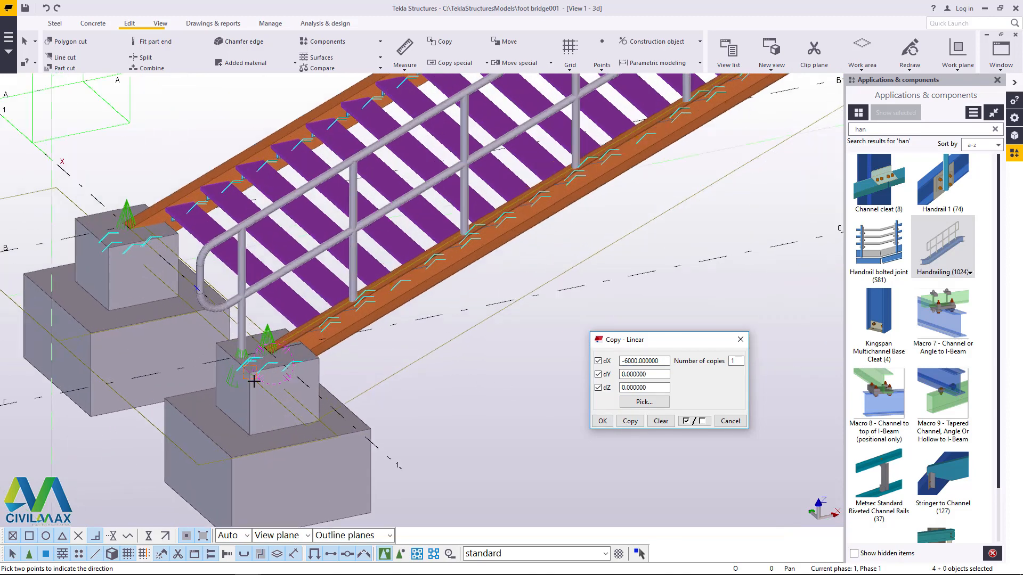
click(603, 423)
right_click(633, 360)
click(675, 368)
scroll(631, 393, down, 5)
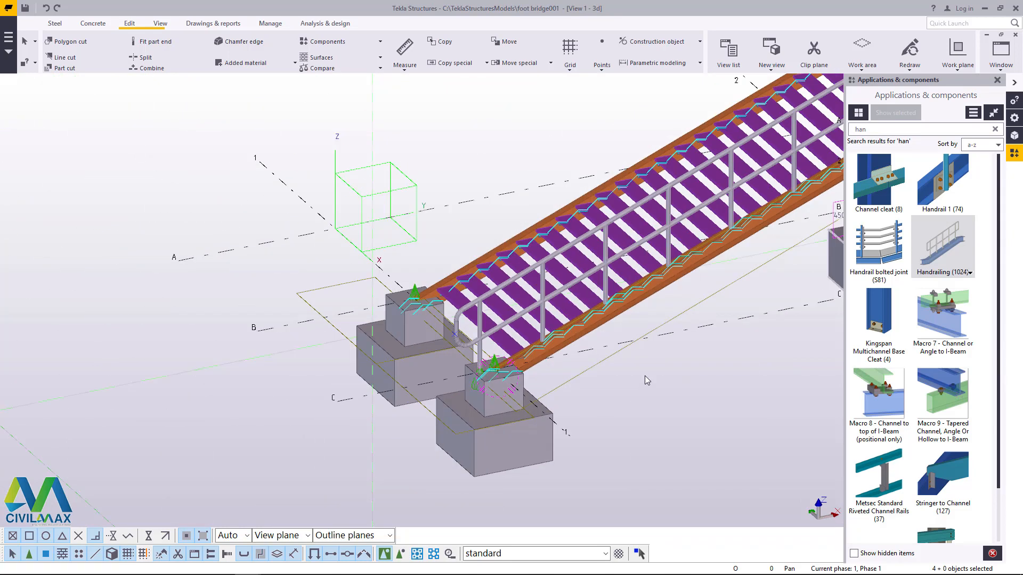
Step: Set the top level of both concrete pedestals on gridline 1 to -200
scroll(413, 298, up, 5)
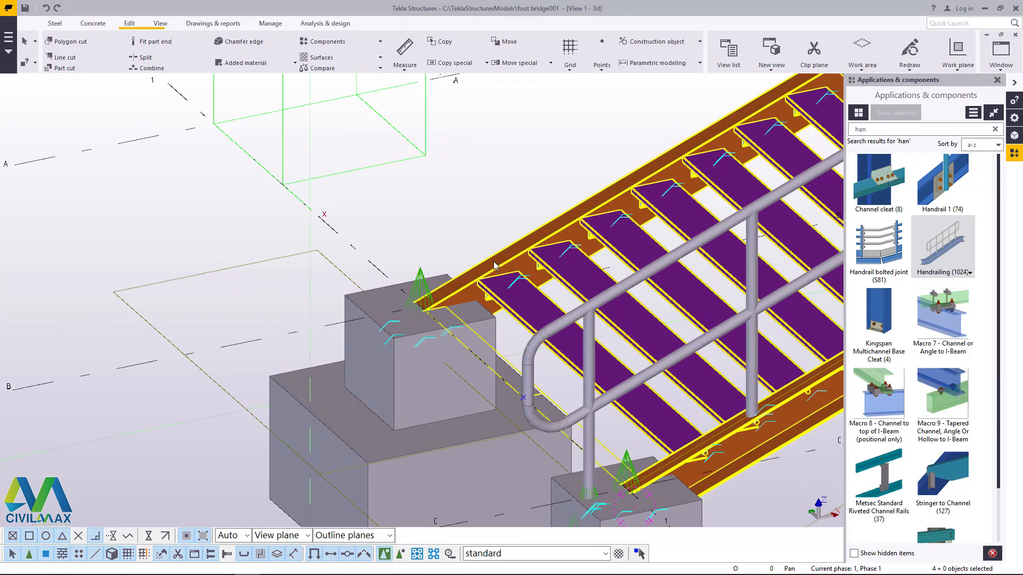
scroll(493, 265, down, 4)
scroll(540, 453, up, 6)
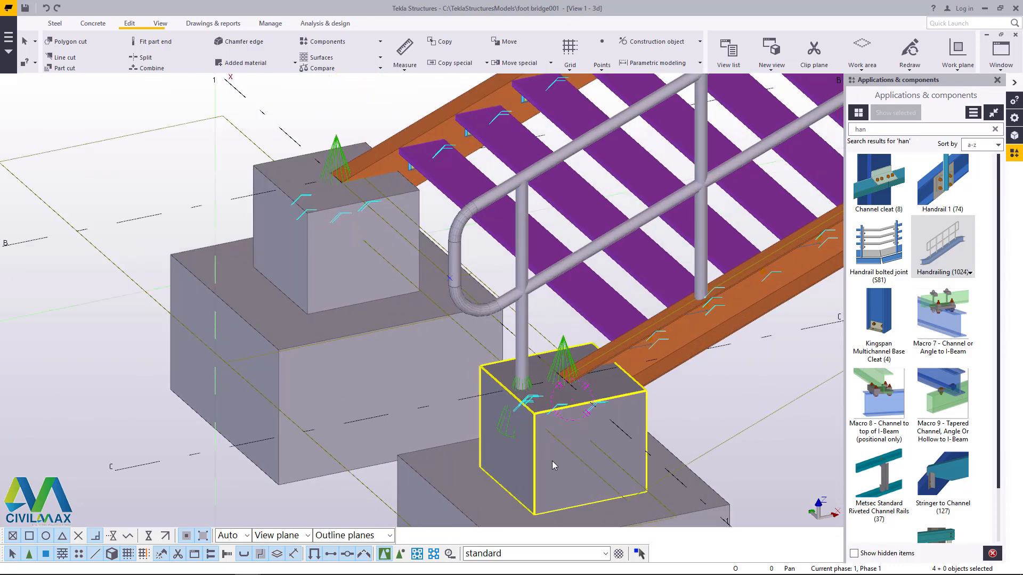
click(552, 461)
double_click(321, 262)
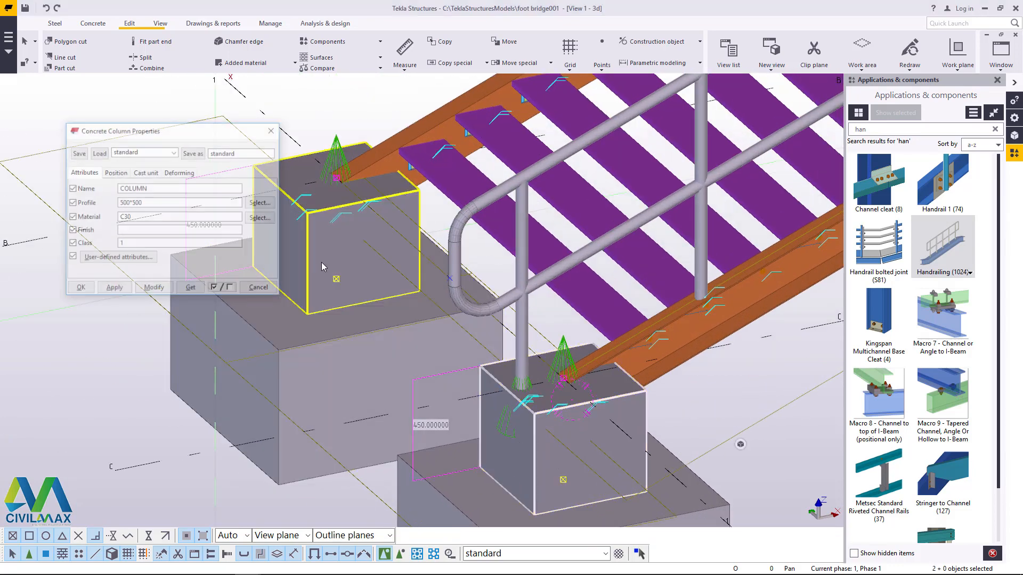
click(115, 172)
drag(149, 255, 102, 257)
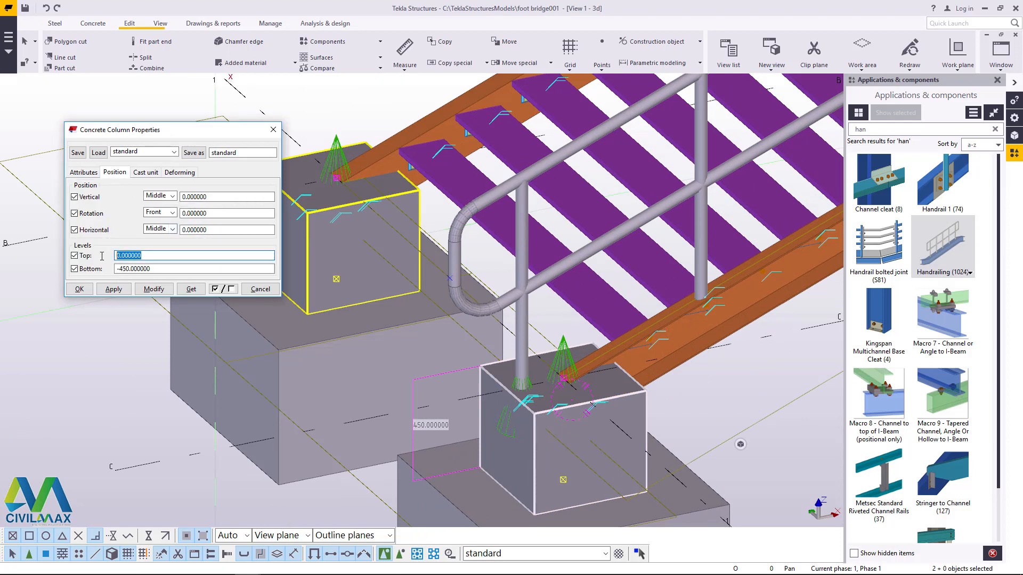
text(-200.000000)
click(150, 289)
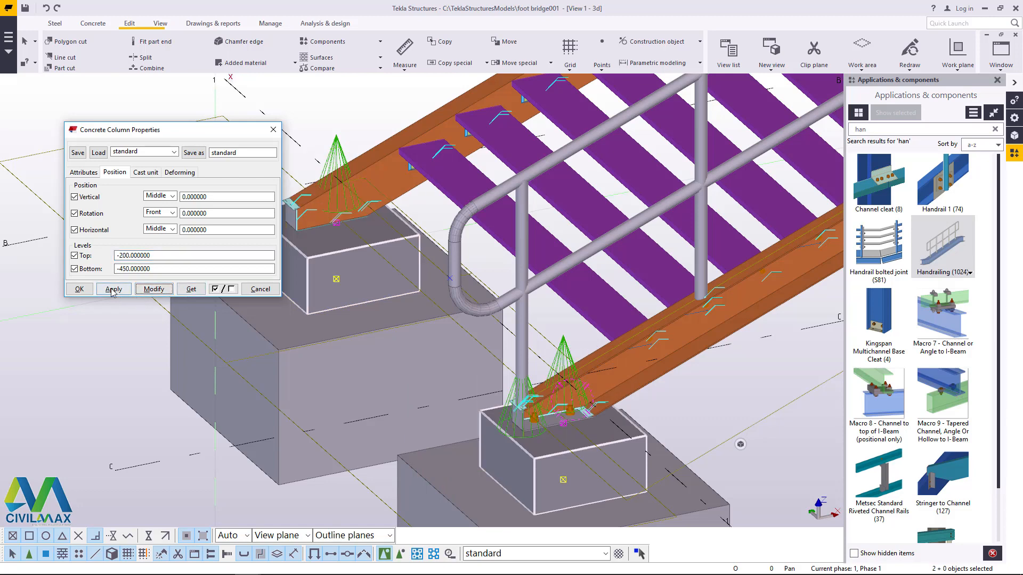
click(79, 289)
right_click(328, 114)
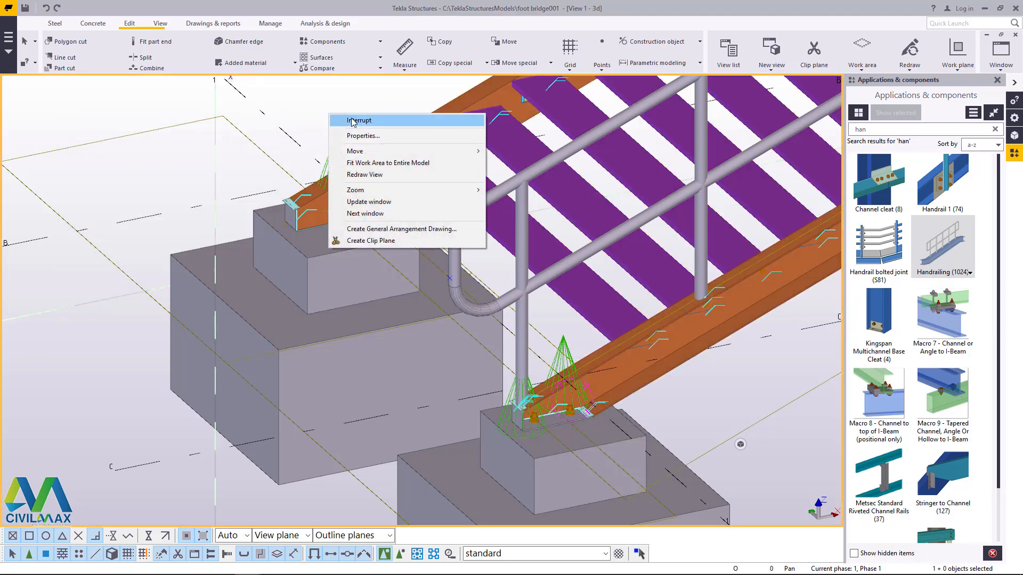
click(353, 120)
Step: Examine the stringer bases on the gridline 1 pedestals and the overall stair with its platform, columns and footings
scroll(531, 402, up, 5)
scroll(341, 369, down, 5)
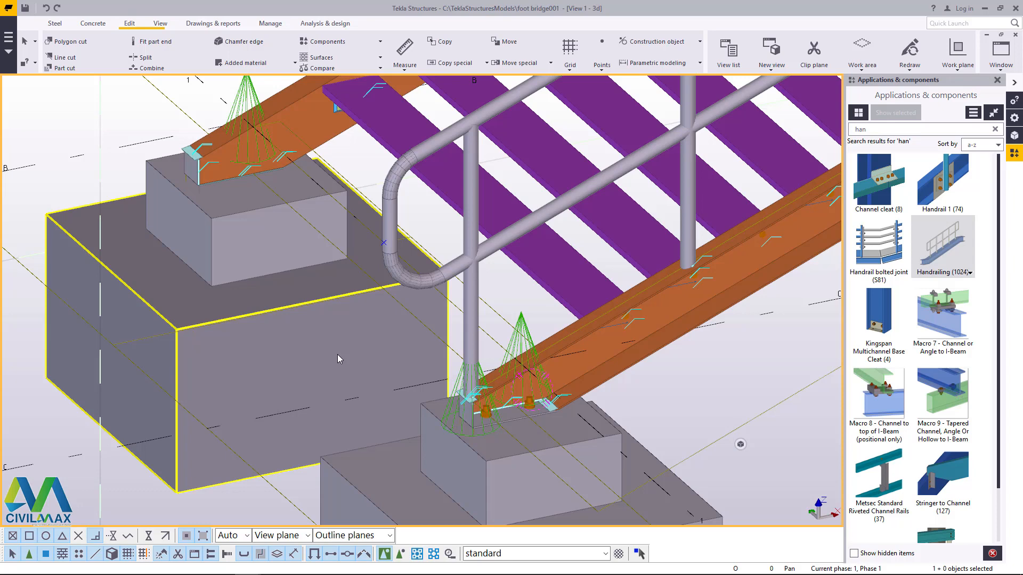
scroll(369, 430, down, 5)
scroll(382, 413, up, 6)
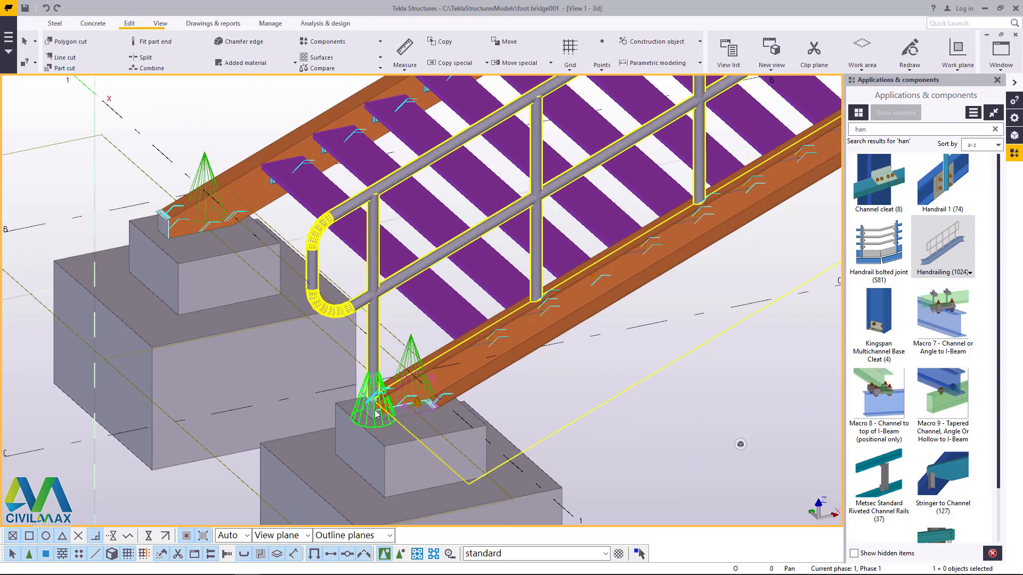
scroll(239, 393, down, 8)
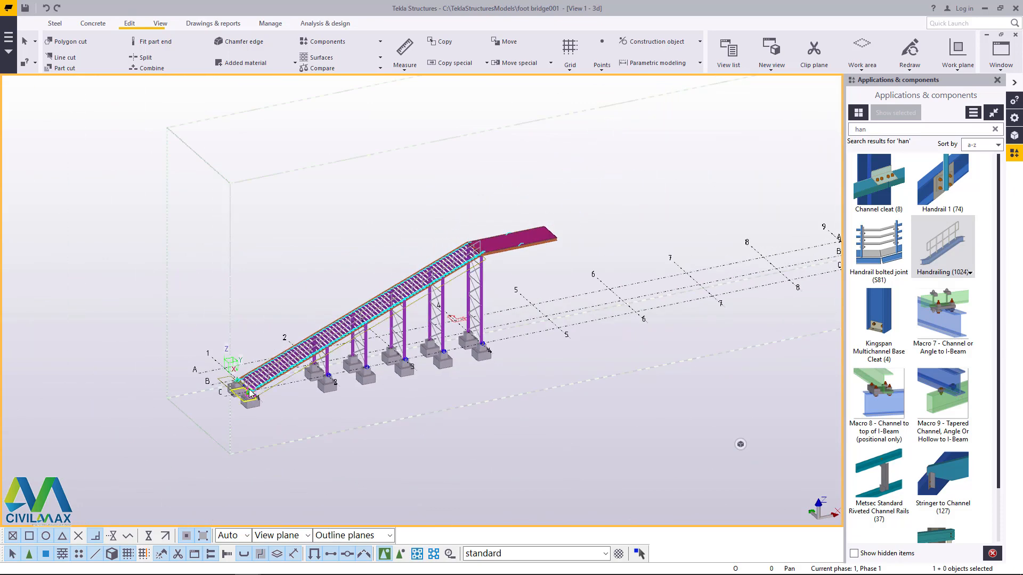
scroll(512, 236, up, 5)
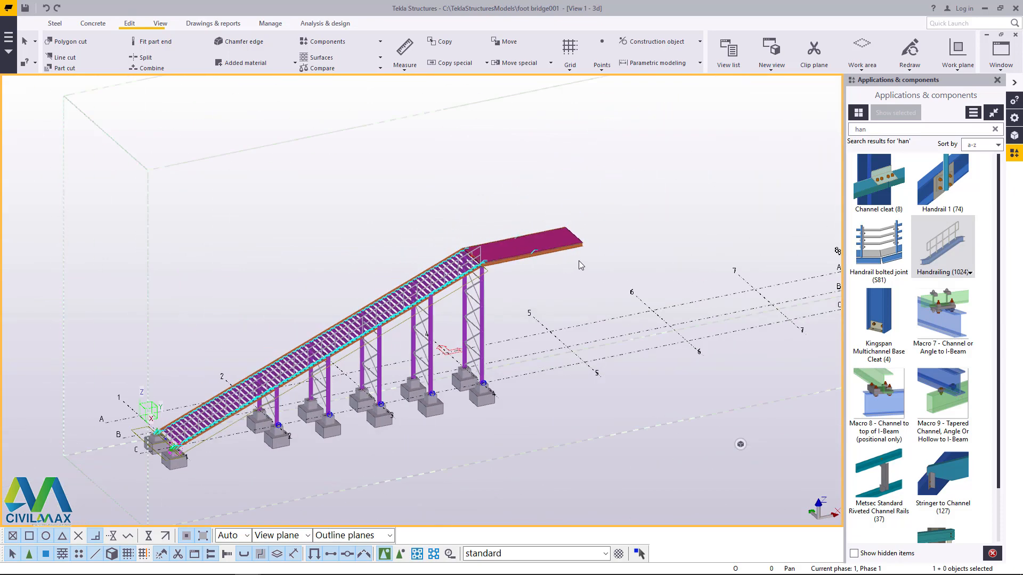
scroll(565, 256, up, 3)
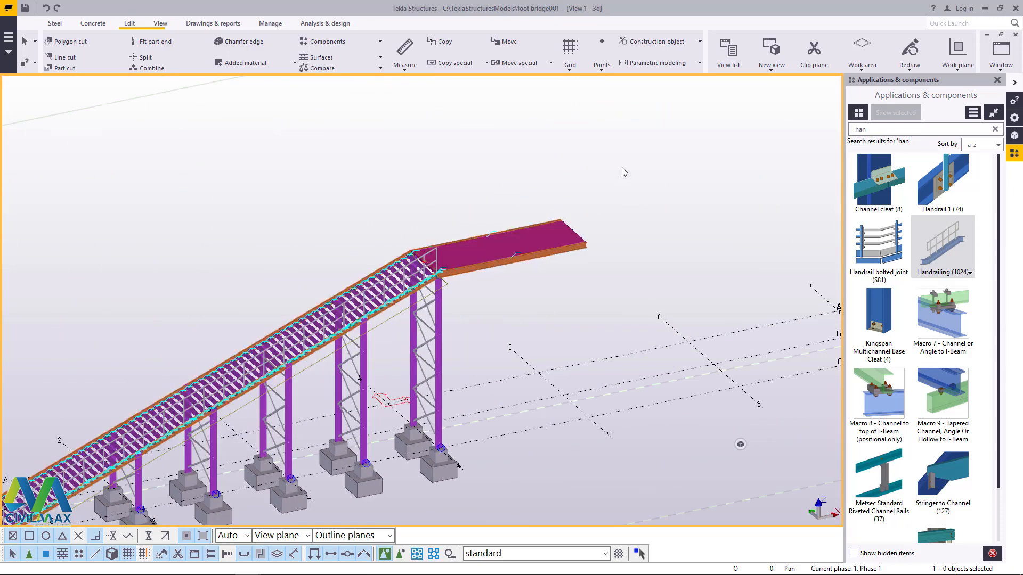
scroll(624, 172, down, 4)
Step: Select the whole stair structure with platform, columns and footings, leaving the grid out of the selection
drag(634, 163, 155, 456)
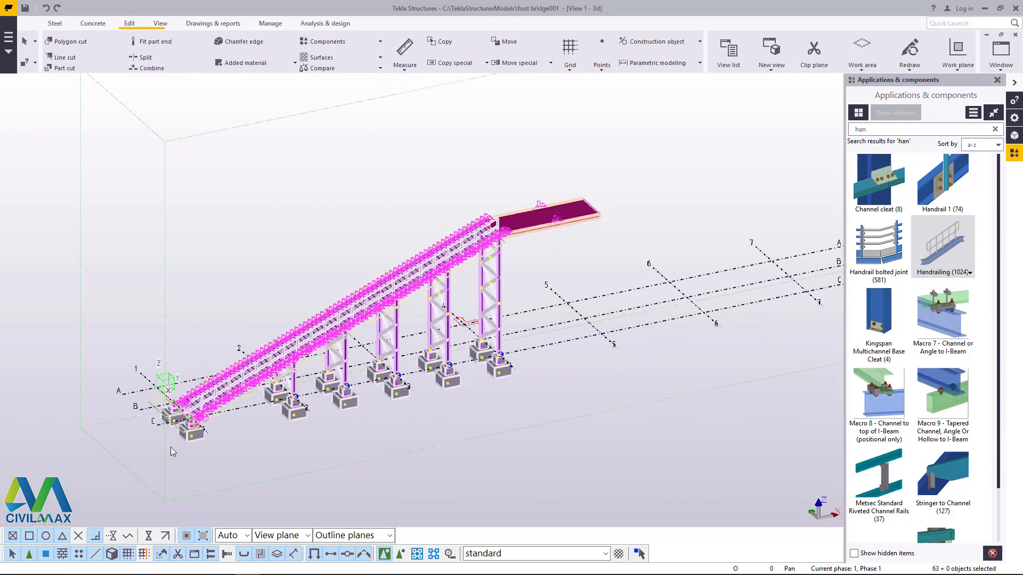
scroll(620, 266, up, 3)
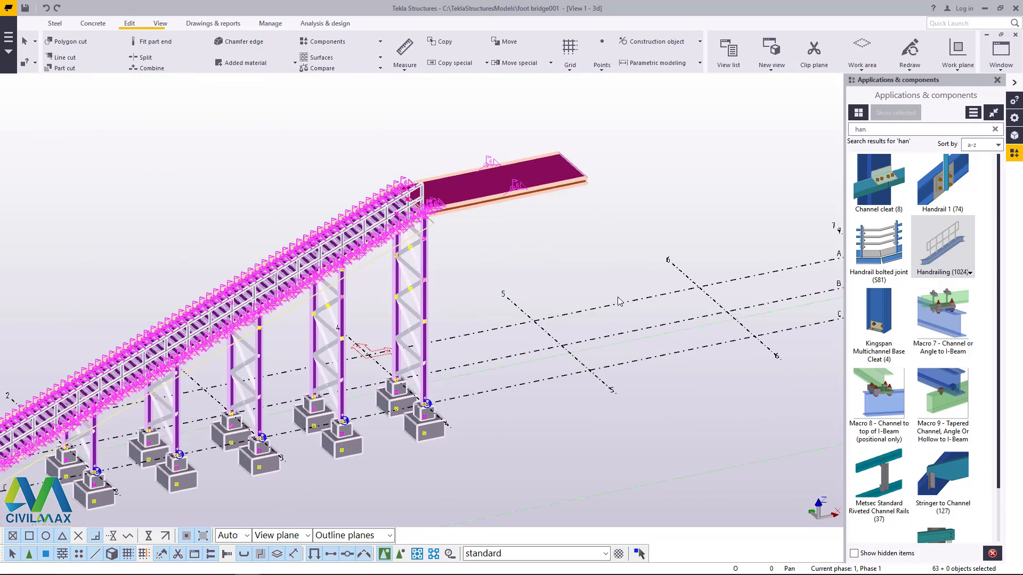
ctrl+click(650, 358)
Step: Examine the free end of the platform and the upper stair columns from several angles around a rotation point on the platform
click(161, 26)
click(392, 59)
click(399, 74)
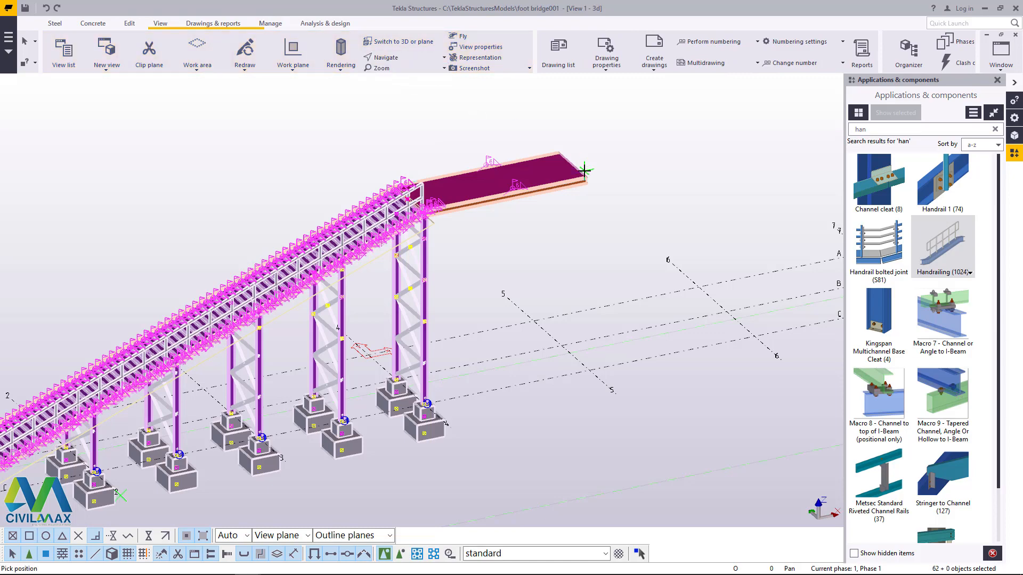
click(560, 169)
scroll(563, 177, up, 5)
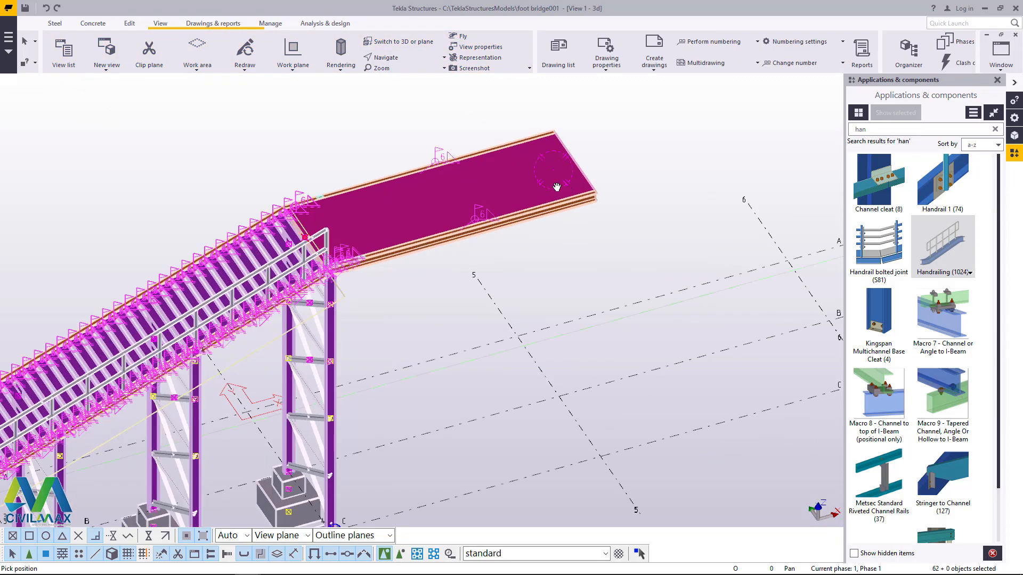
scroll(543, 161, up, 6)
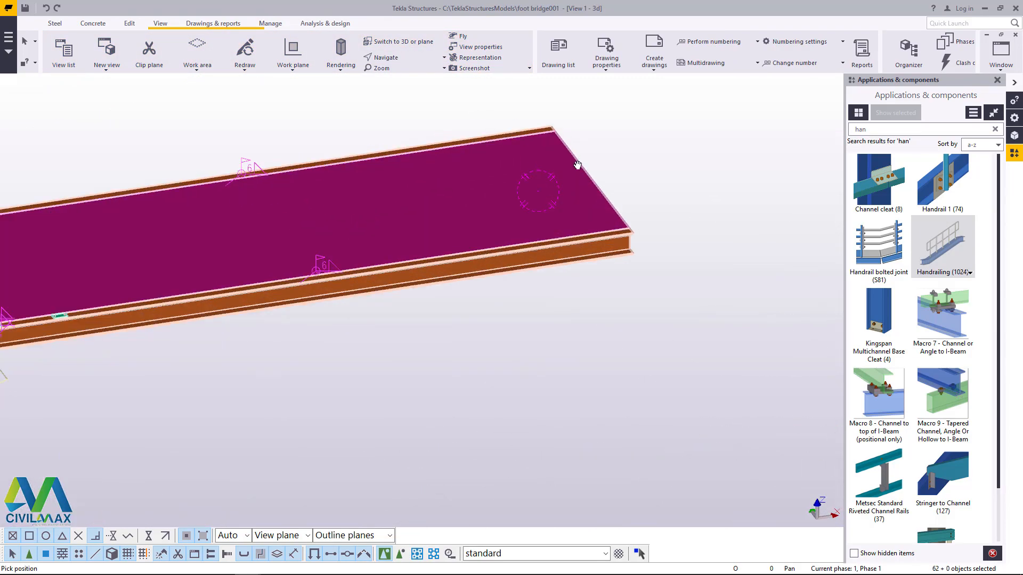
scroll(498, 149, down, 8)
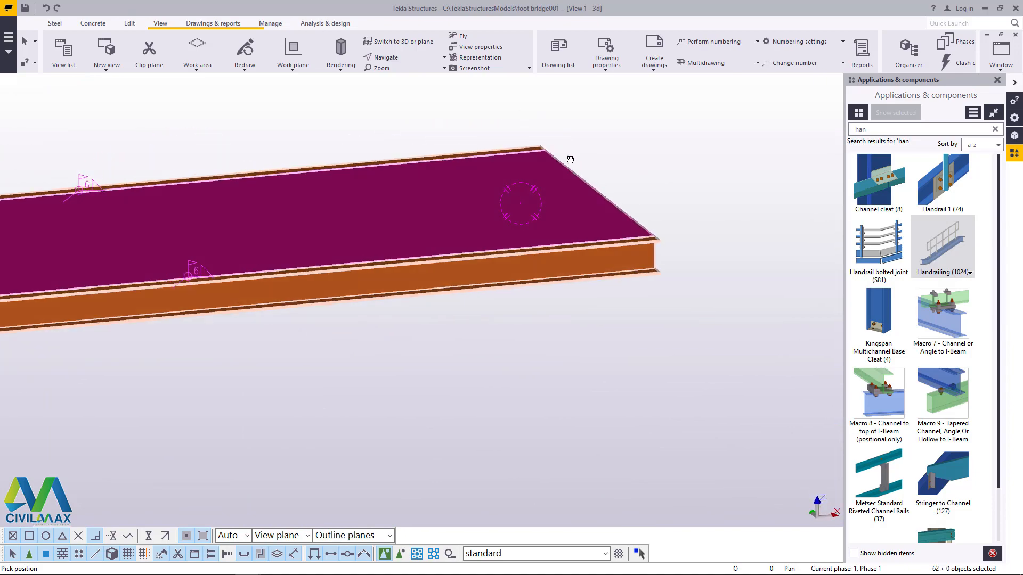
scroll(556, 198, down, 6)
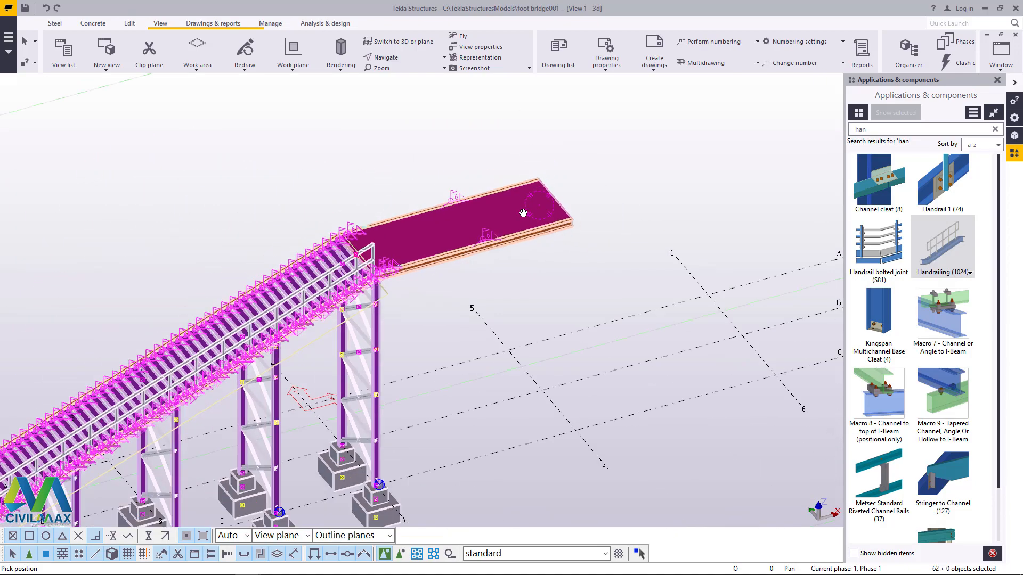
scroll(429, 279, up, 7)
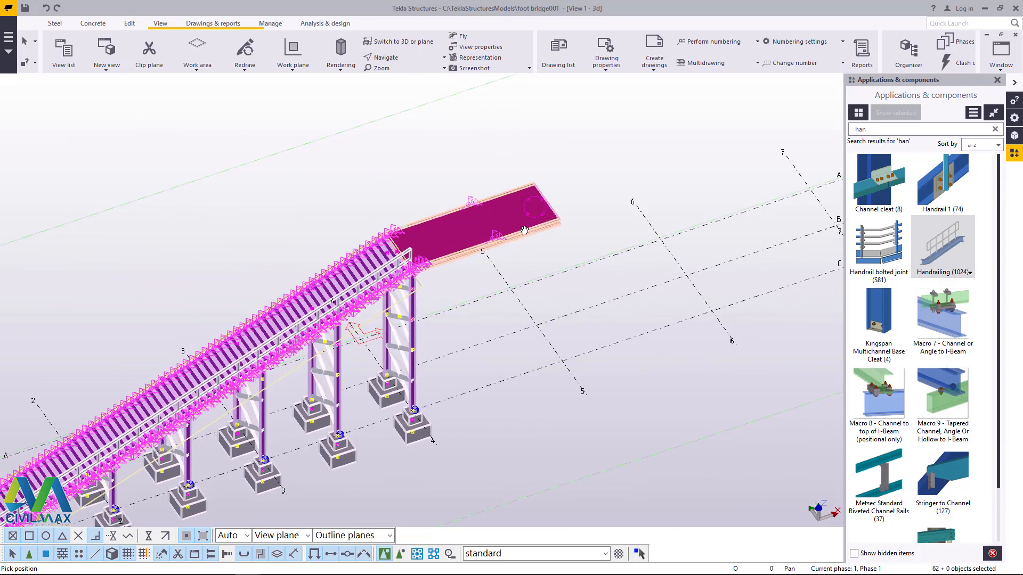
scroll(221, 458, up, 2)
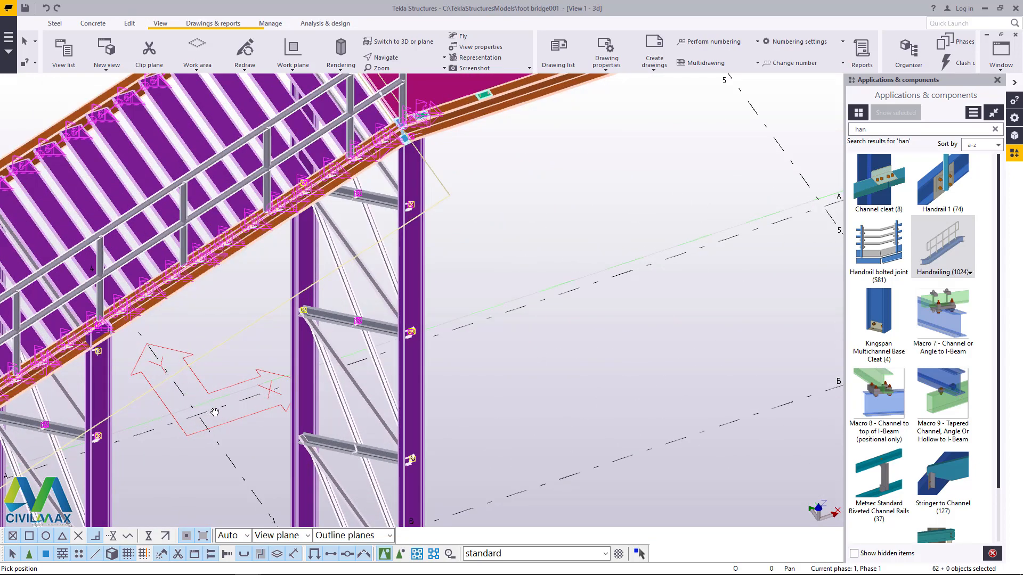
scroll(219, 410, down, 2)
right_click(471, 249)
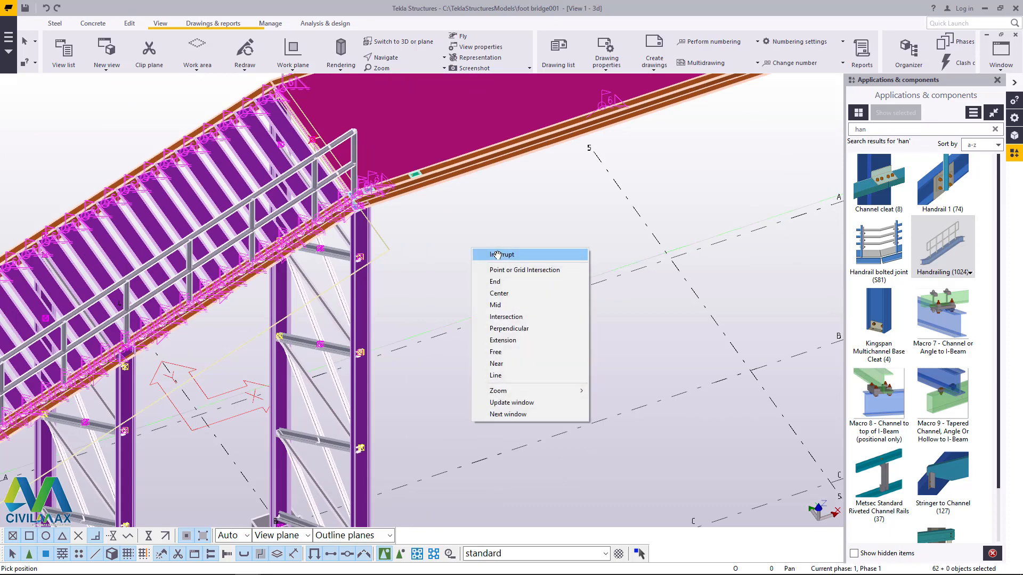
click(501, 255)
Step: Start a mirrored copy of the selected stair structure, placing the first mirror-line point at the far corner of the platform's free end
right_click(483, 223)
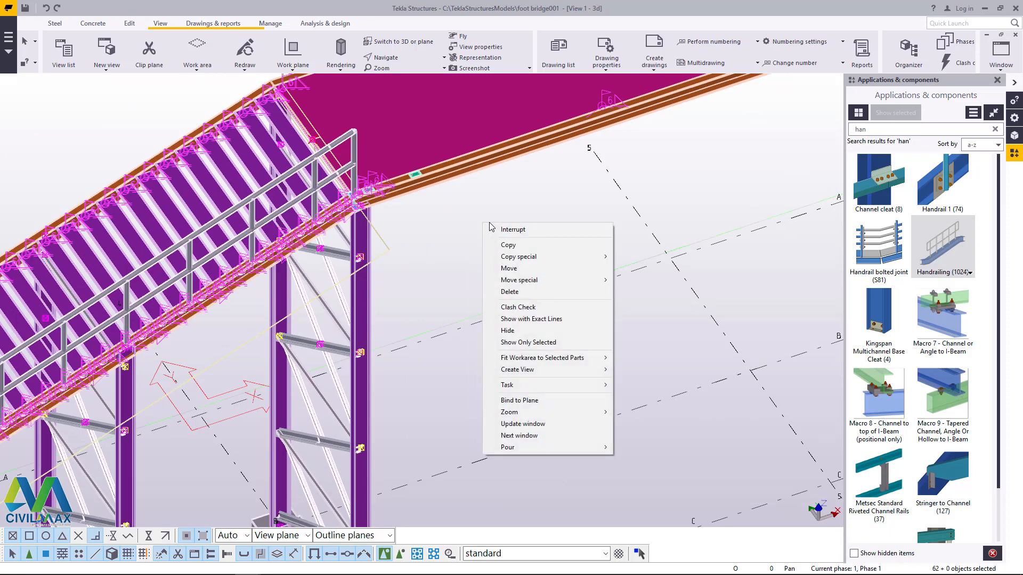
mouse_move(537, 260)
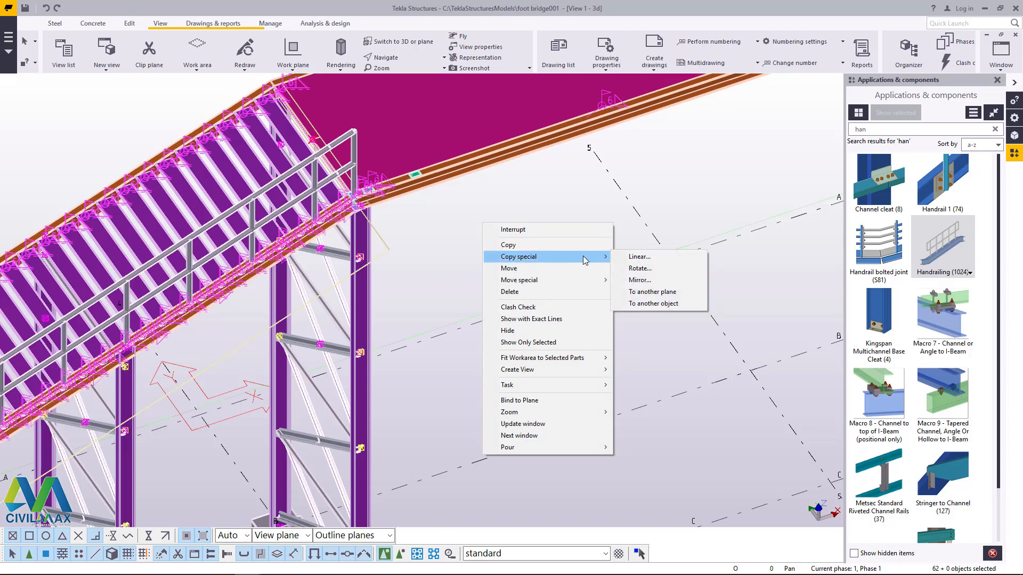
click(639, 280)
scroll(394, 346, down, 3)
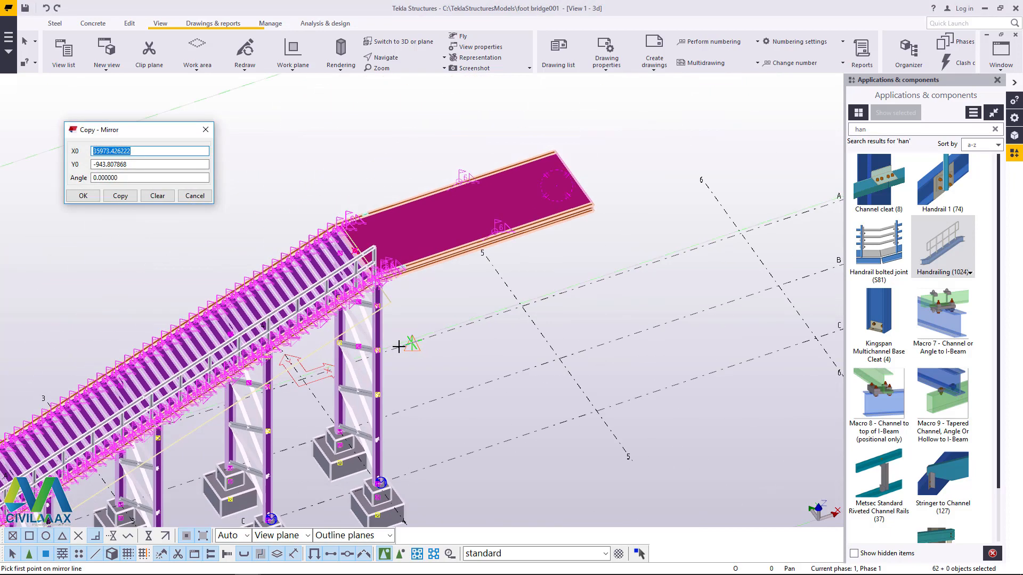
scroll(512, 166, up, 8)
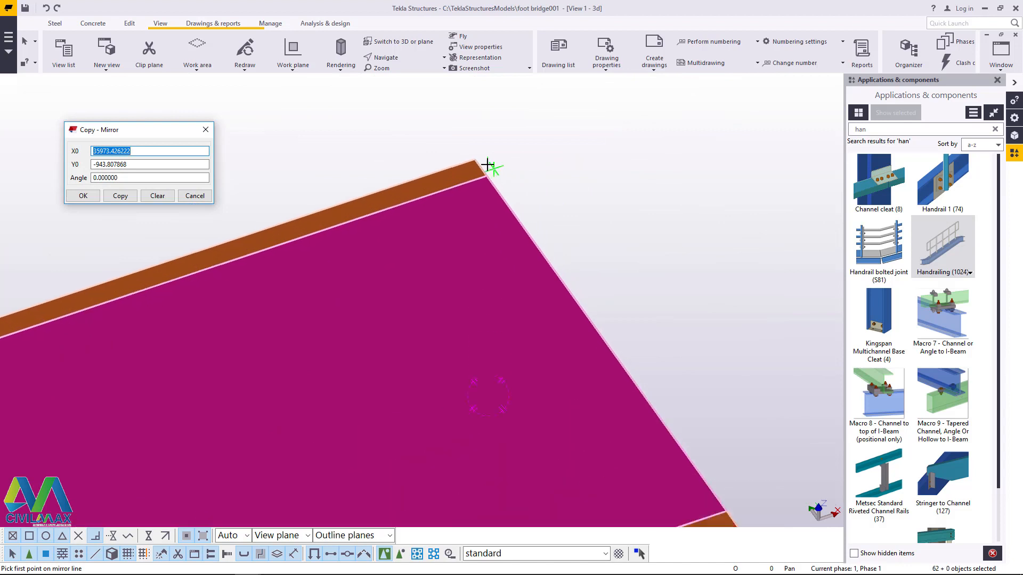
scroll(488, 165, up, 1)
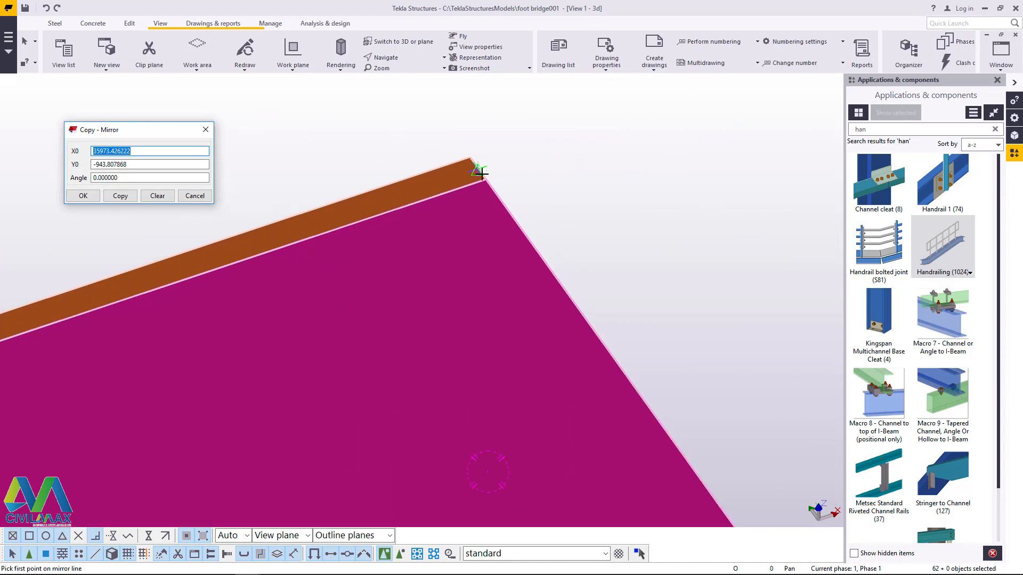
scroll(481, 169, up, 2)
click(487, 183)
Step: Place the second mirror-line point at the near corner of the platform's free end and create the mirrored copy at a -90 angle
scroll(468, 170, down, 5)
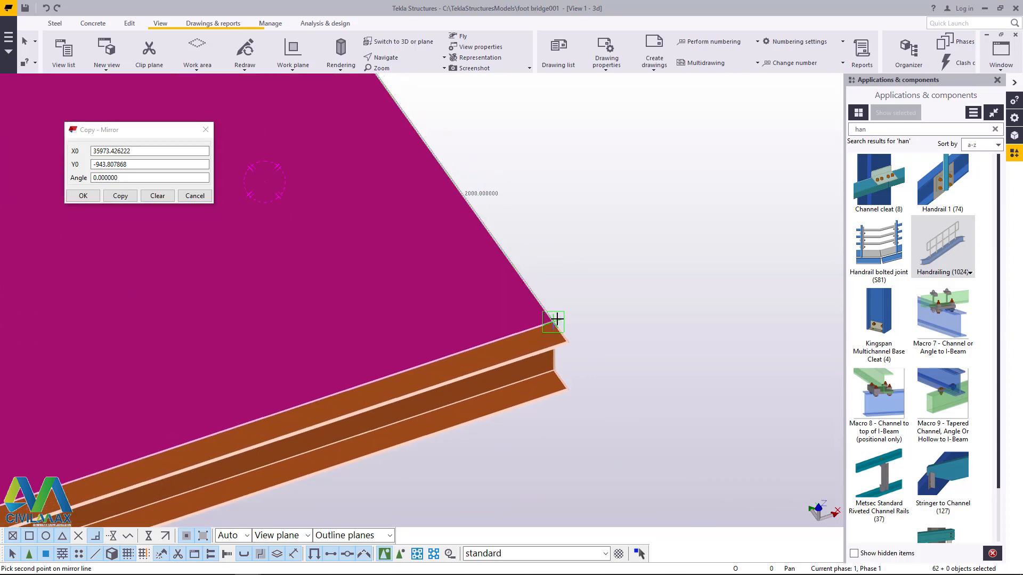
scroll(555, 317, down, 5)
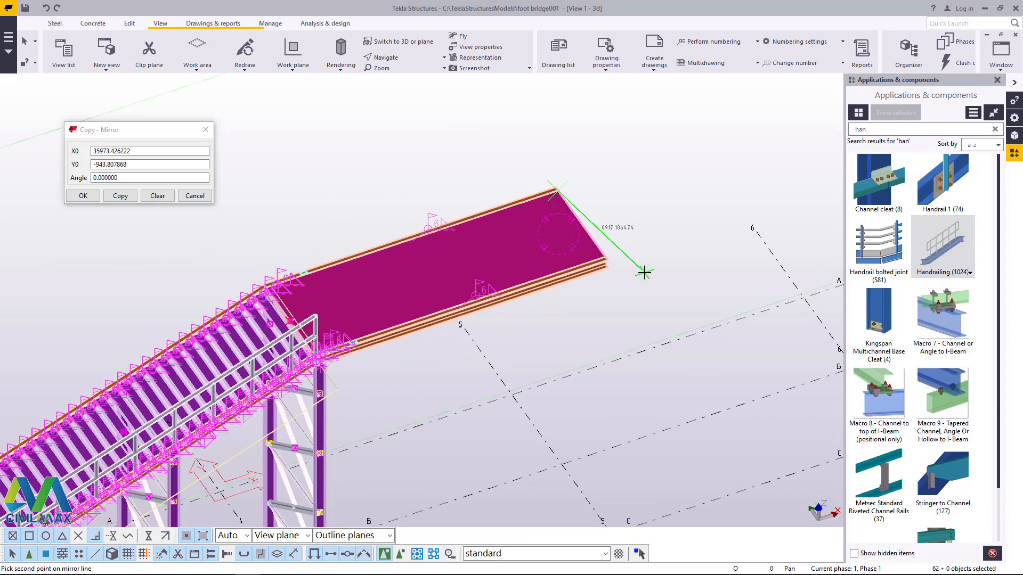
scroll(593, 265, up, 8)
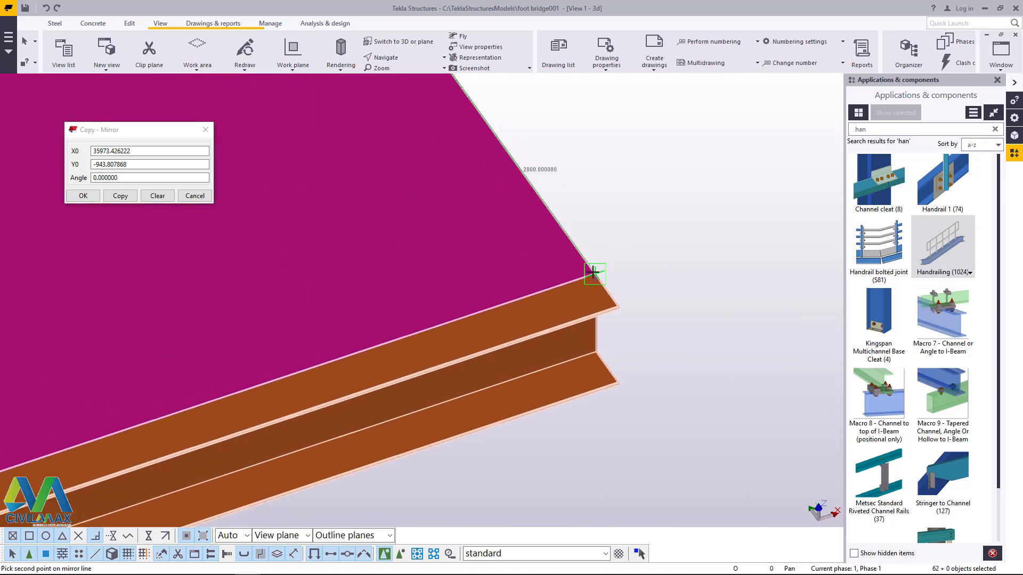
scroll(593, 272, up, 2)
click(595, 273)
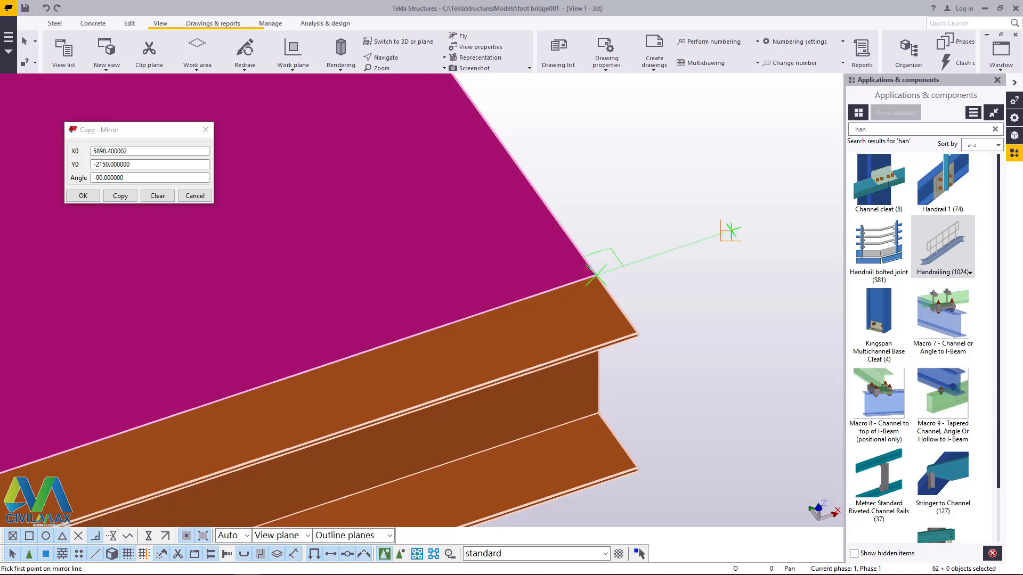
click(121, 197)
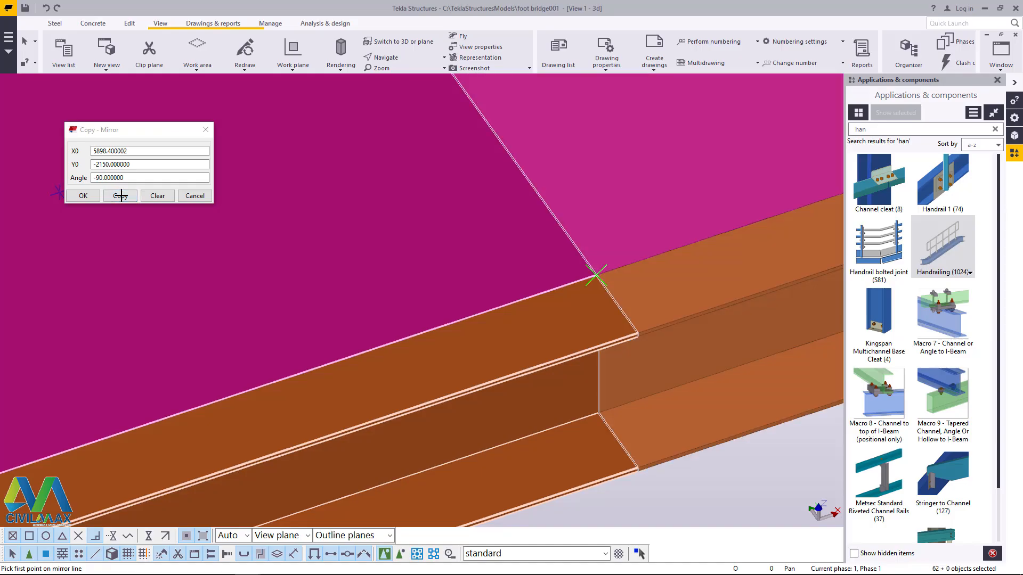
click(85, 196)
click(405, 167)
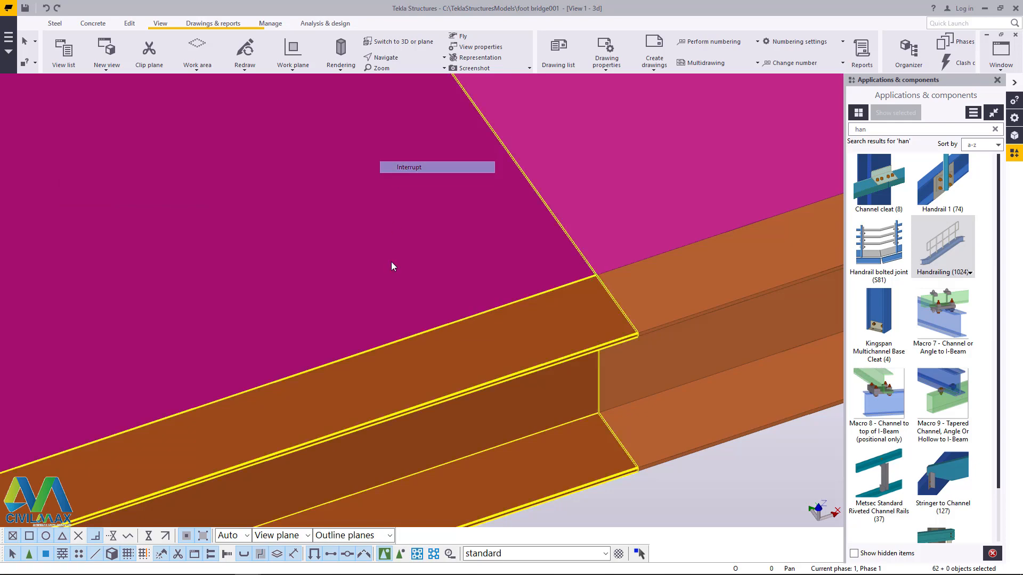
Step: Examine the complete foot bridge with its mirrored stair and the joint between stringer and platform beam at the column top
scroll(425, 281, down, 10)
scroll(455, 282, down, 5)
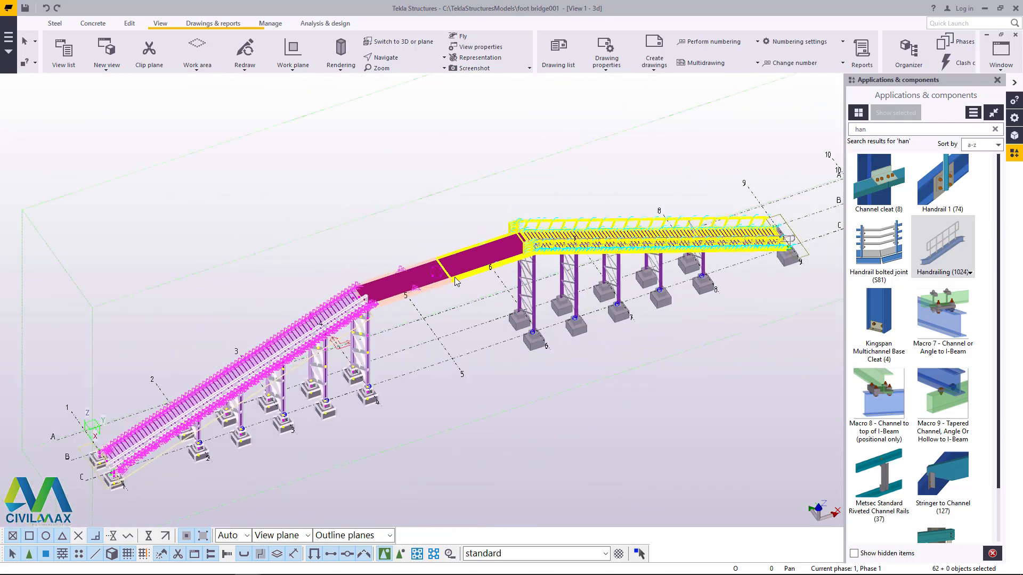
click(404, 58)
click(406, 74)
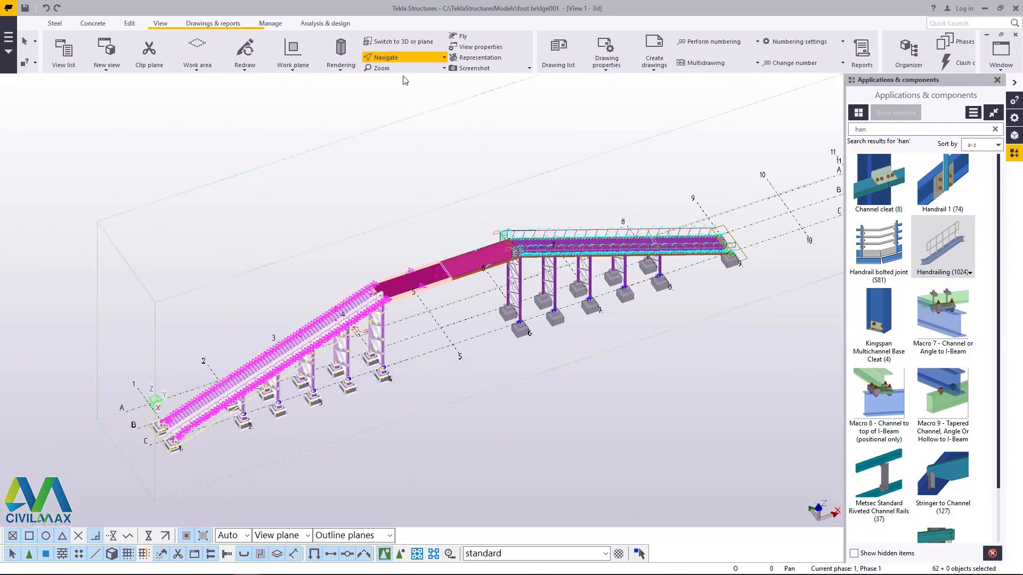
drag(503, 272, 367, 231)
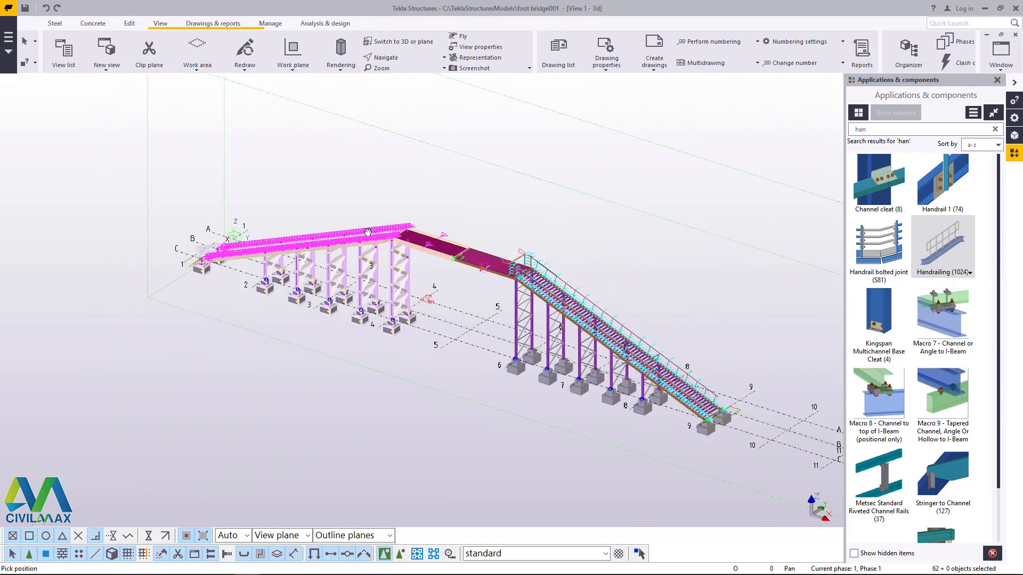
scroll(396, 232, up, 7)
right_click(476, 168)
click(506, 174)
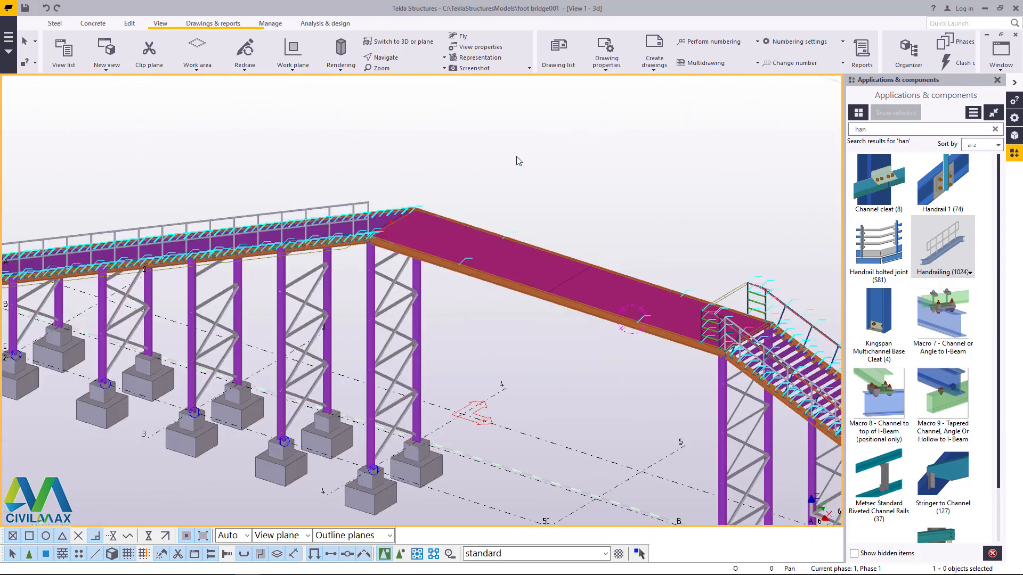
scroll(335, 241, up, 10)
scroll(334, 240, up, 5)
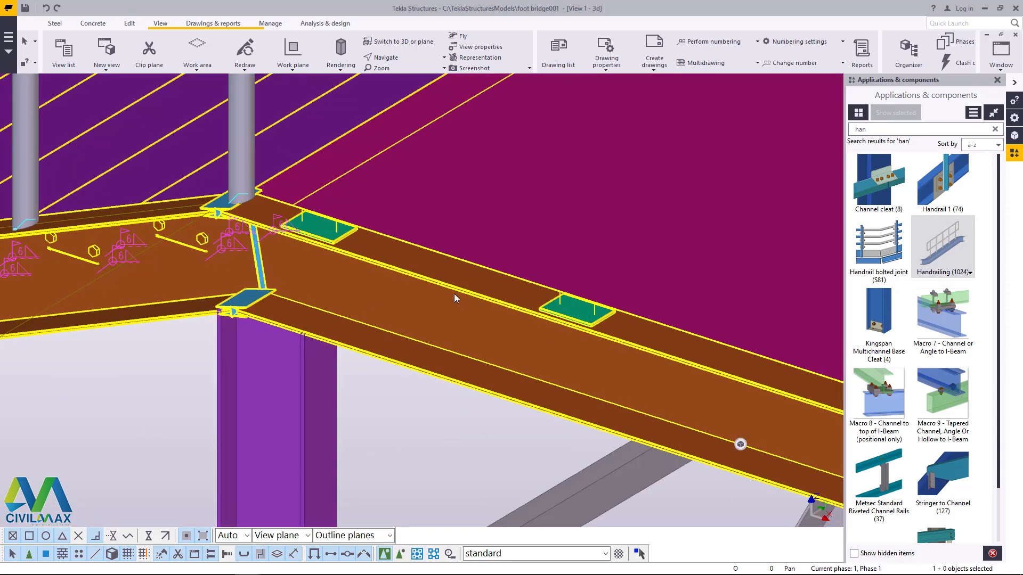
scroll(423, 335, down, 2)
scroll(396, 324, down, 5)
scroll(395, 324, down, 1)
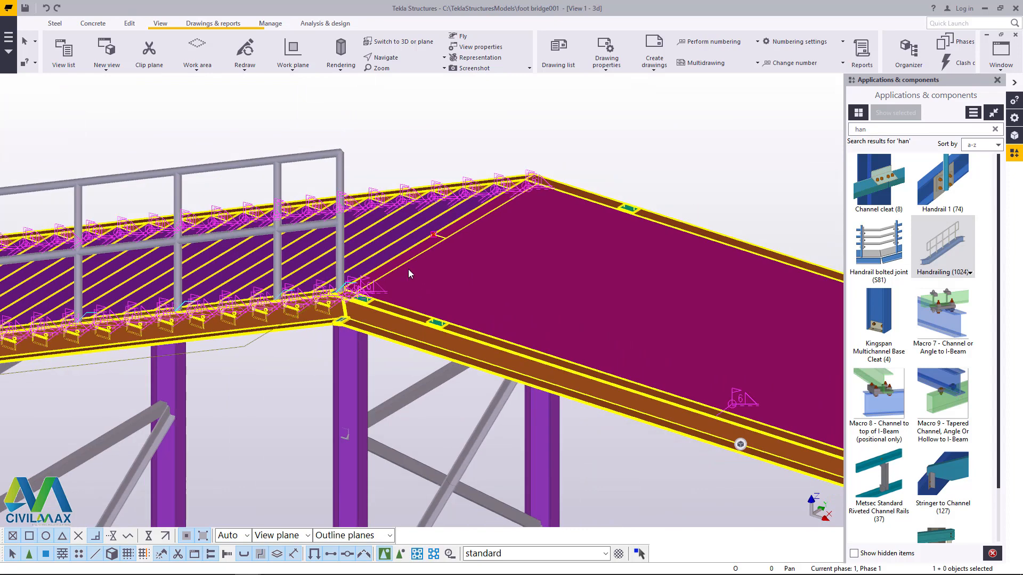
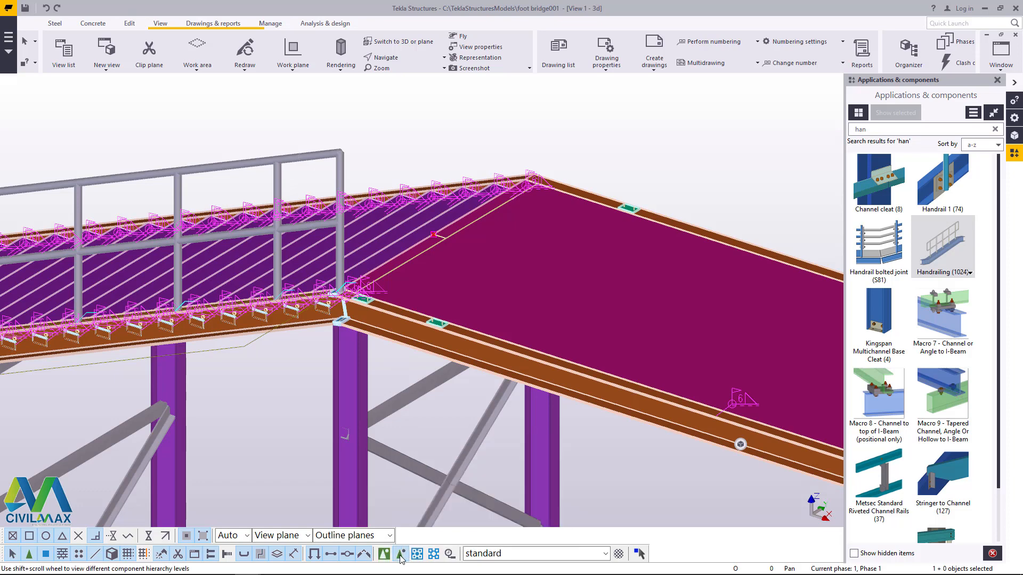
Step: Delete the two leftover green plates on the top flange of the near platform beam
scroll(363, 360, up, 5)
scroll(568, 243, up, 4)
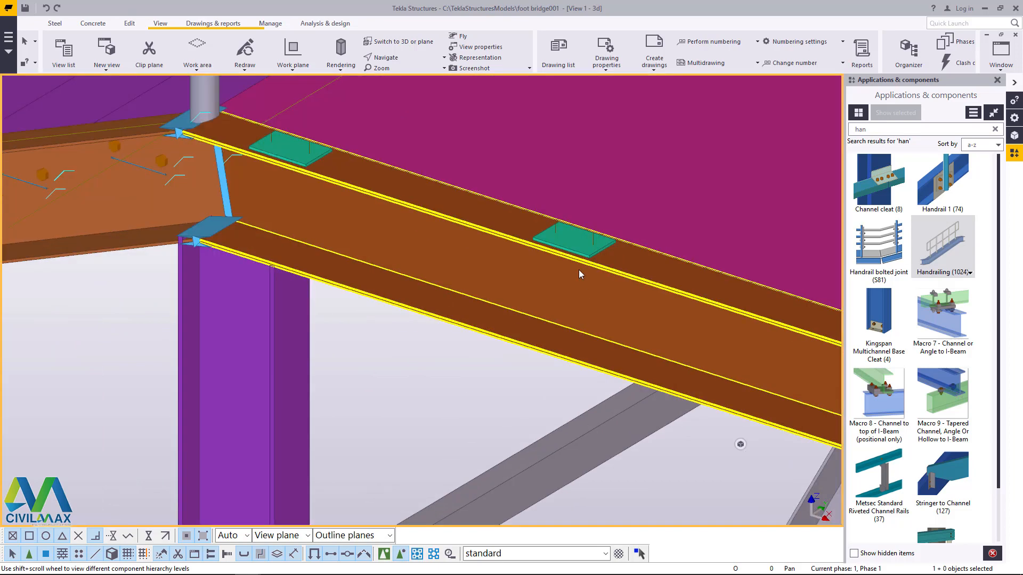
key(Delete)
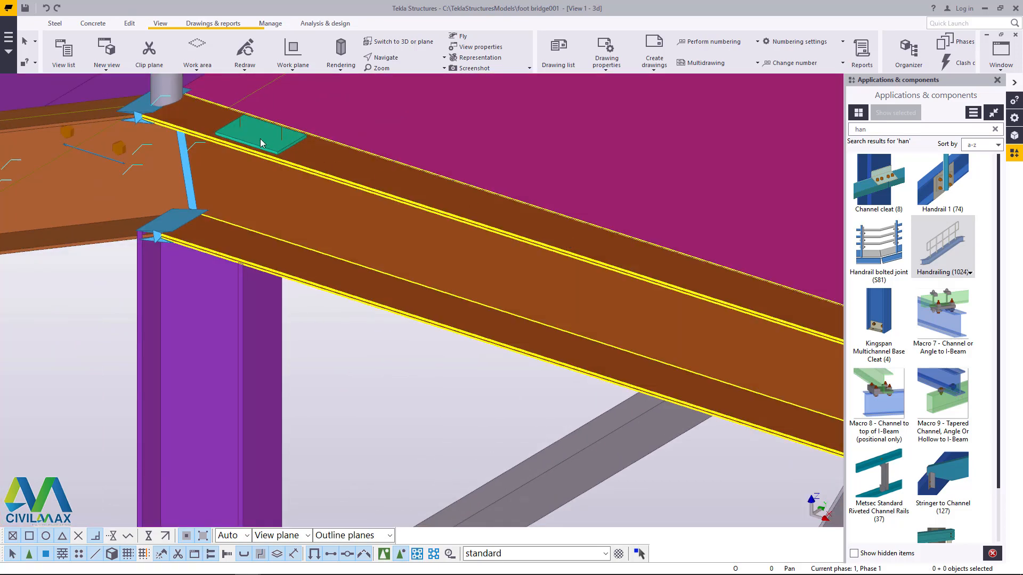
click(254, 133)
key(Delete)
Step: Delete the blue stiffener and flange plates at the near platform beam's end above the mirrored stair column
scroll(282, 239, down, 5)
scroll(266, 238, up, 5)
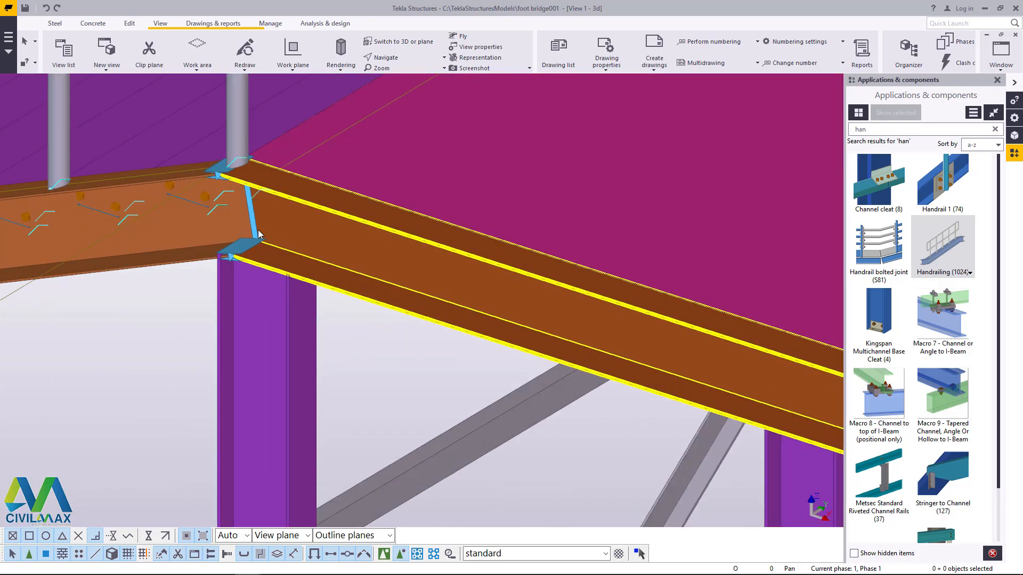
click(249, 251)
key(Delete)
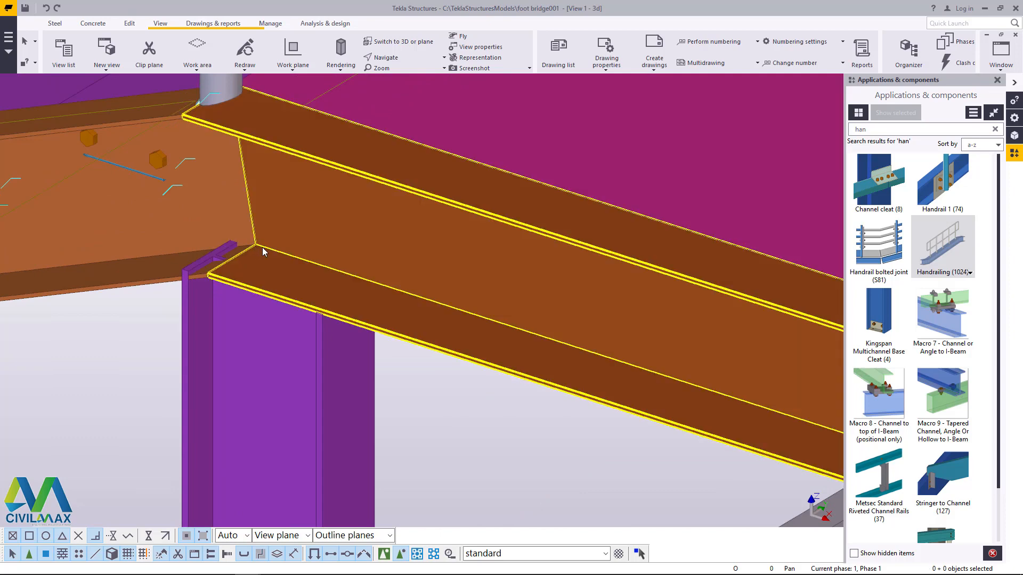
Step: Delete the leftover green plate on the top flange of the far platform beam
scroll(258, 275, down, 10)
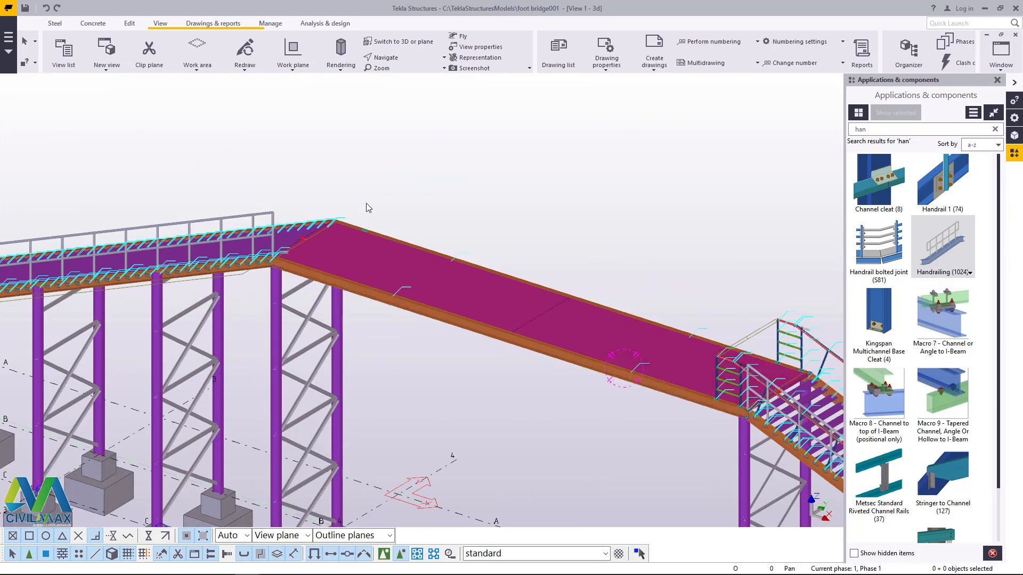
scroll(350, 245, up, 5)
scroll(350, 245, up, 3)
click(375, 250)
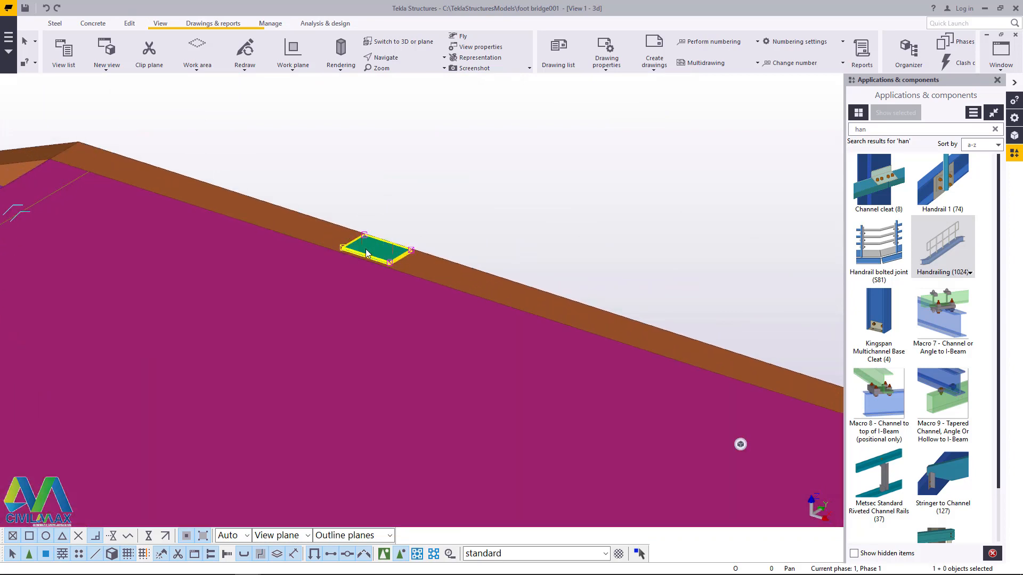
key(Delete)
scroll(393, 236, down, 2)
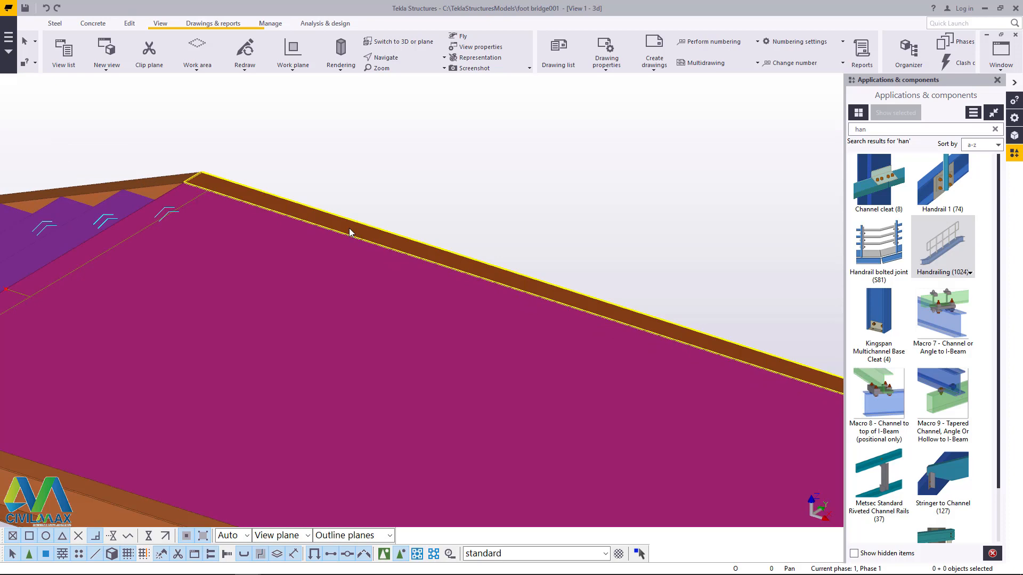
scroll(349, 232, down, 6)
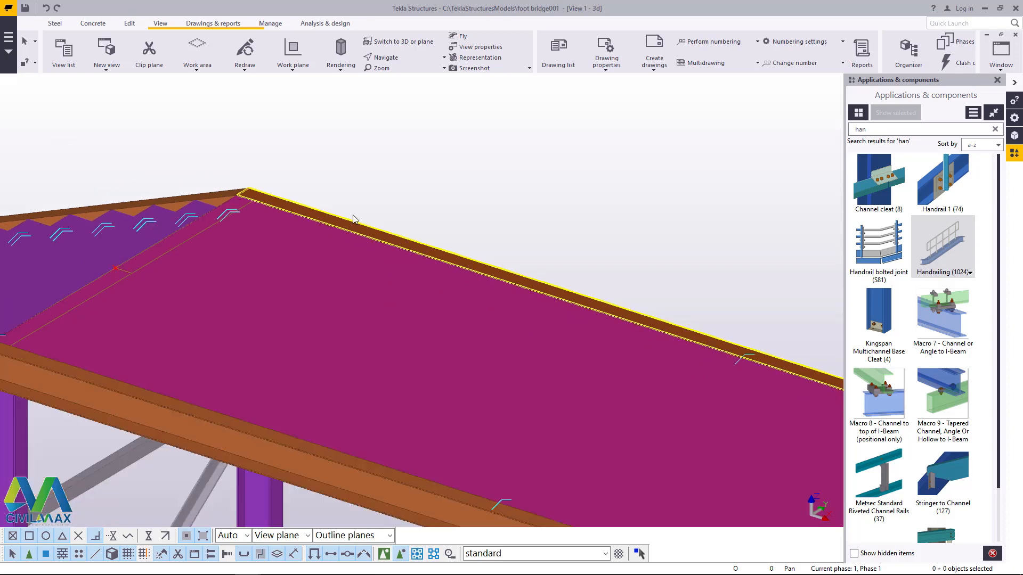
scroll(384, 304, down, 3)
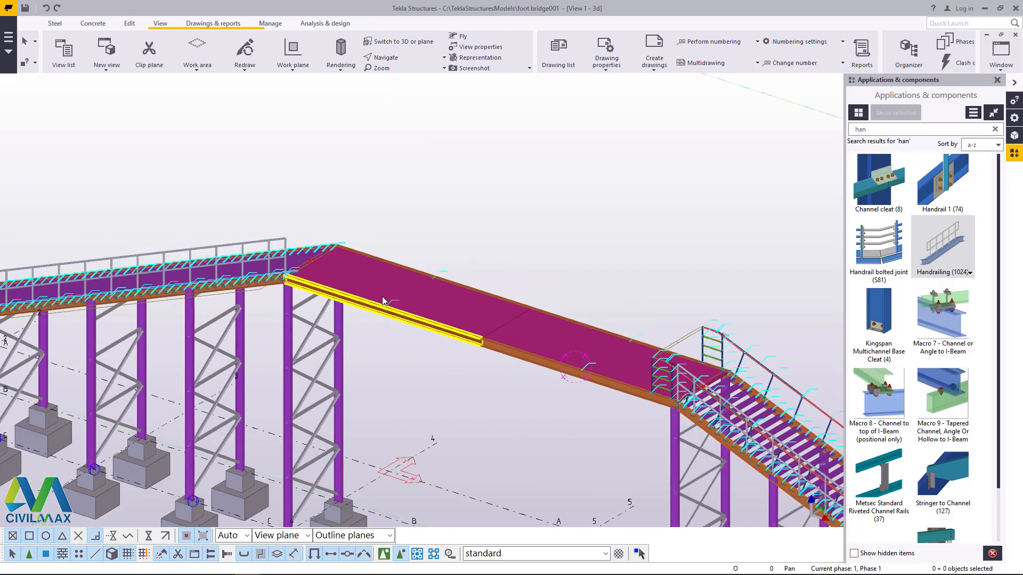
Step: Try Handrailing (1024) along the near platform beam from the base of the mirrored stair's last handrail post, and undo it
scroll(282, 273, up, 6)
scroll(275, 274, up, 2)
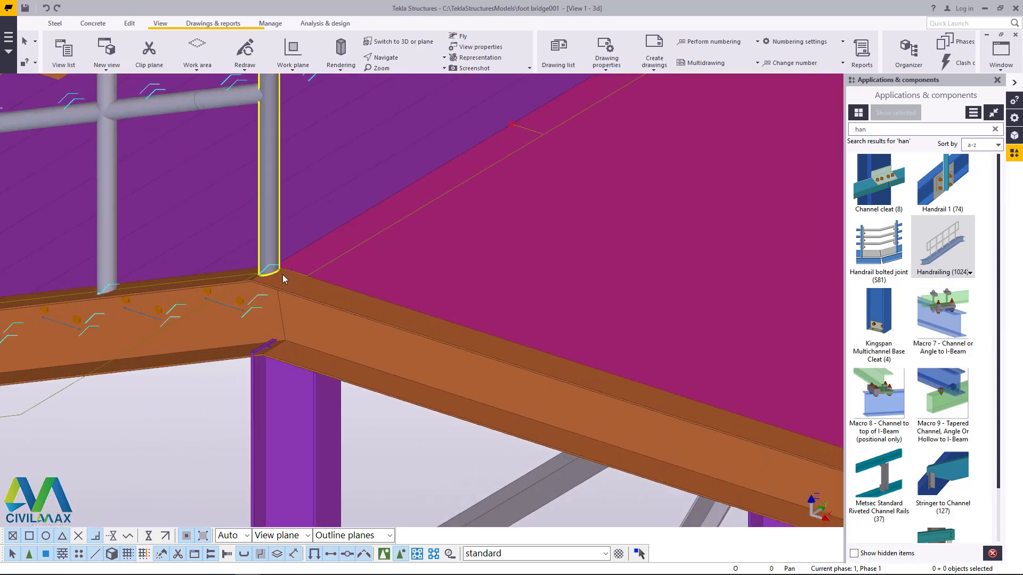
scroll(281, 273, down, 4)
scroll(286, 300, down, 4)
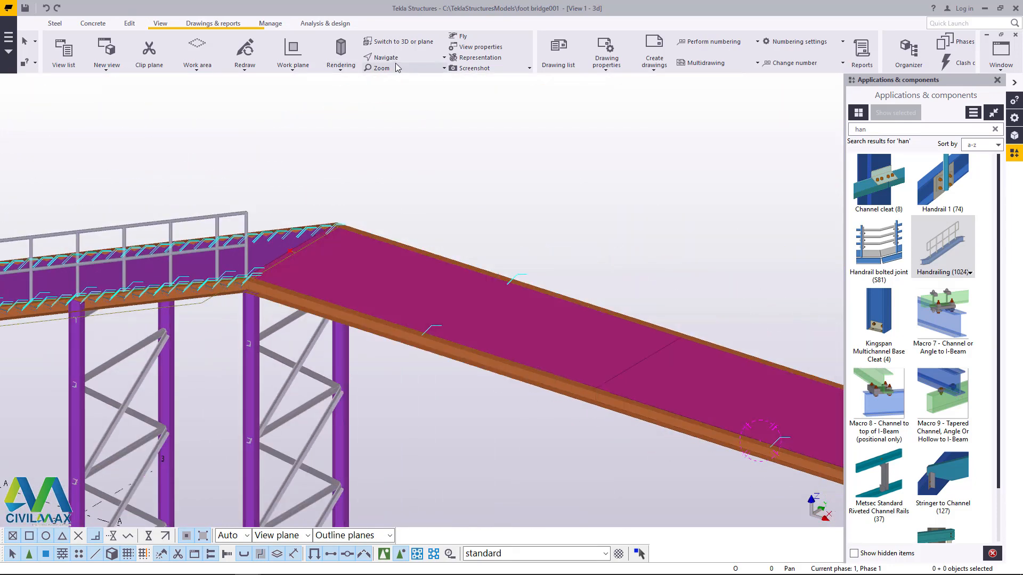
click(945, 248)
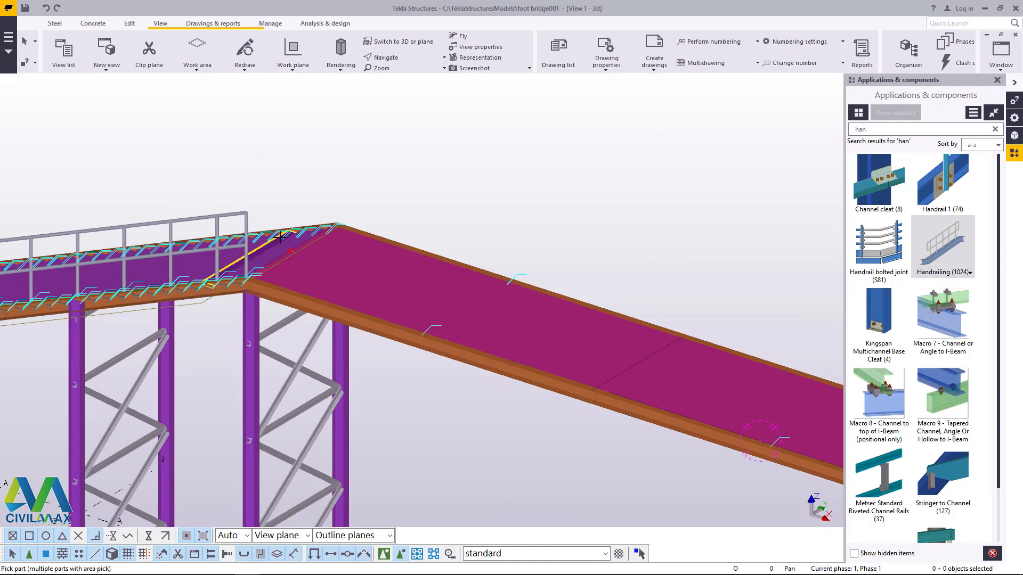
scroll(209, 329, up, 5)
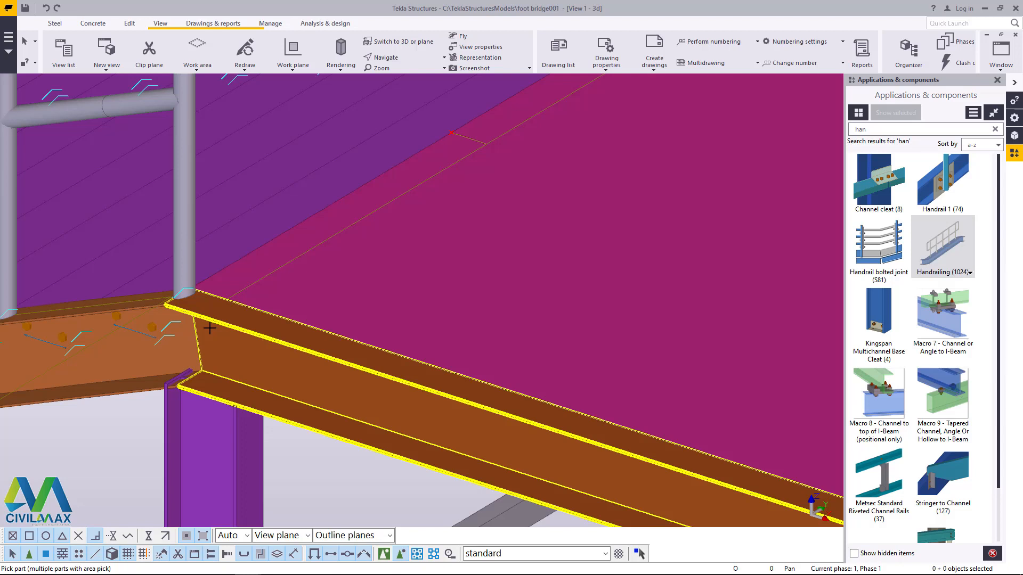
scroll(213, 309, up, 4)
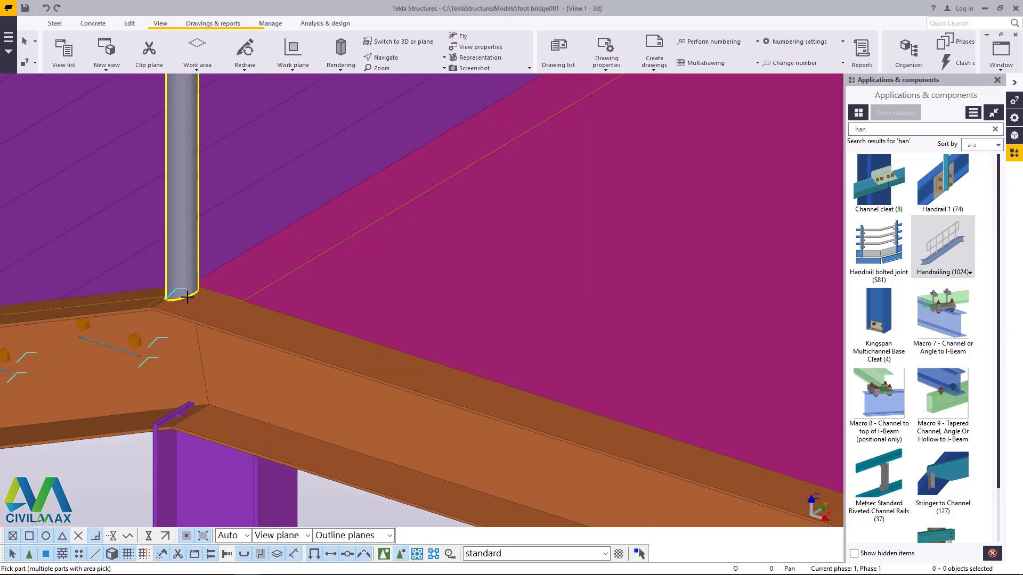
click(217, 315)
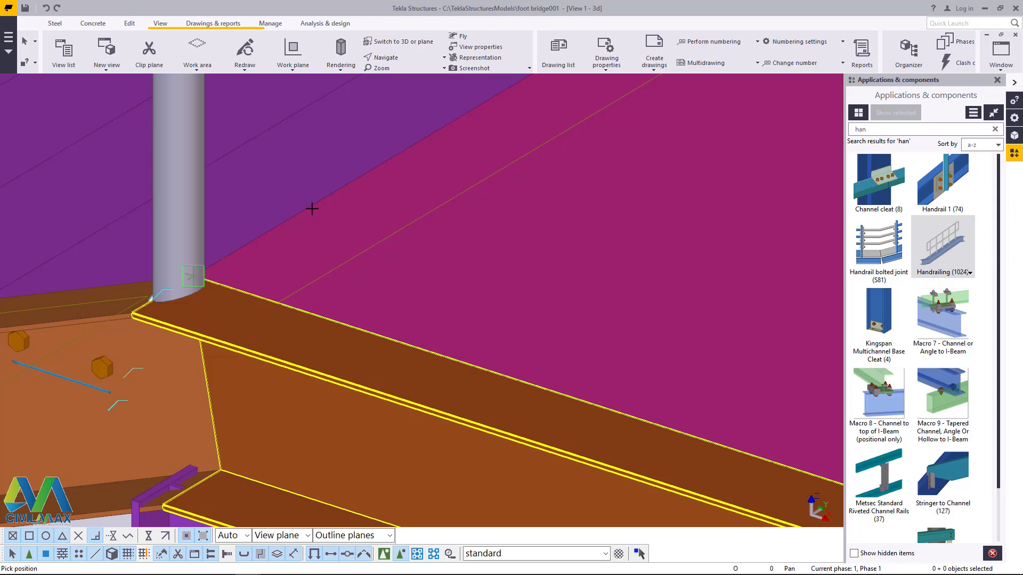
scroll(171, 313, up, 5)
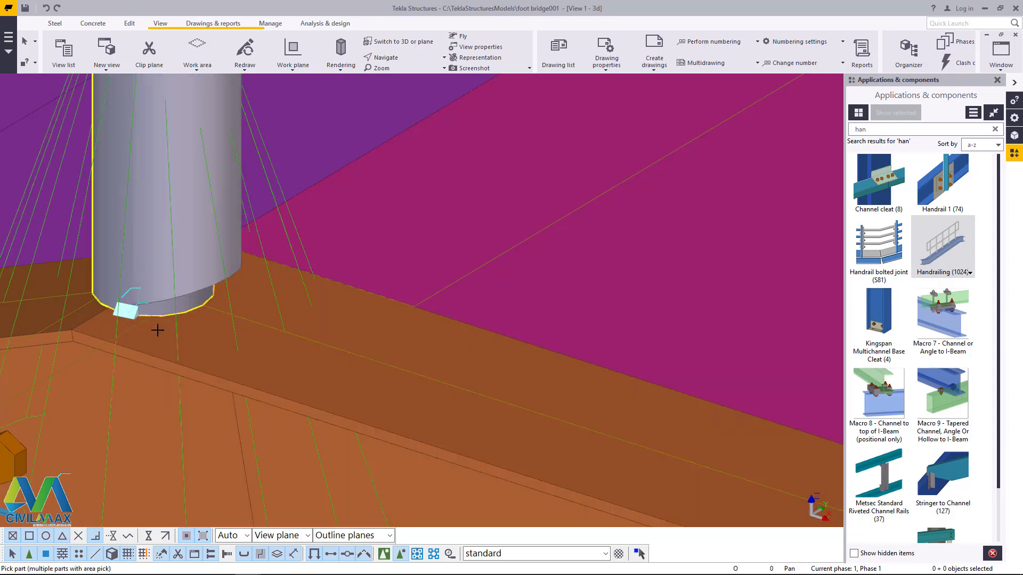
scroll(160, 329, down, 4)
scroll(178, 332, down, 2)
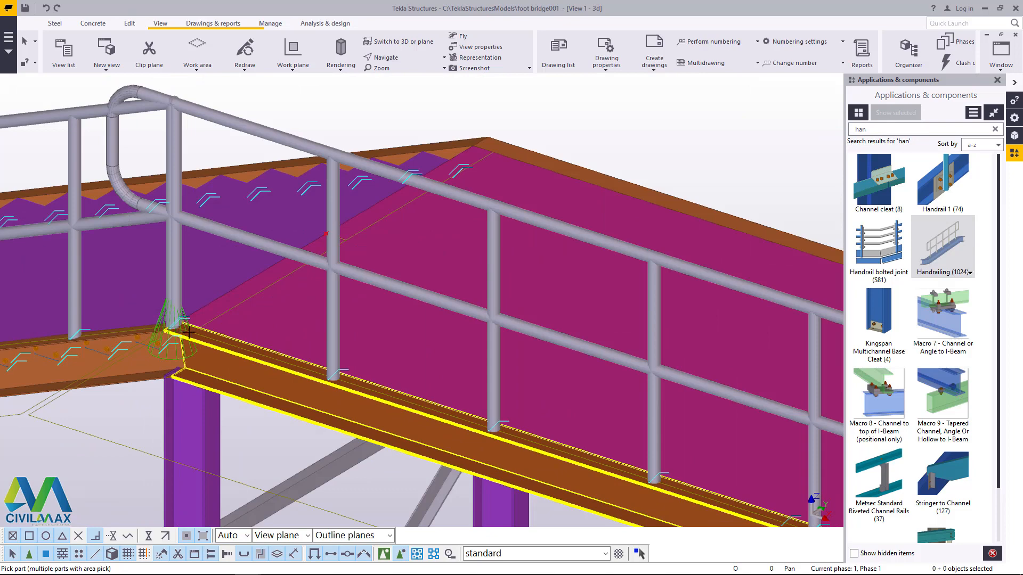
click(47, 9)
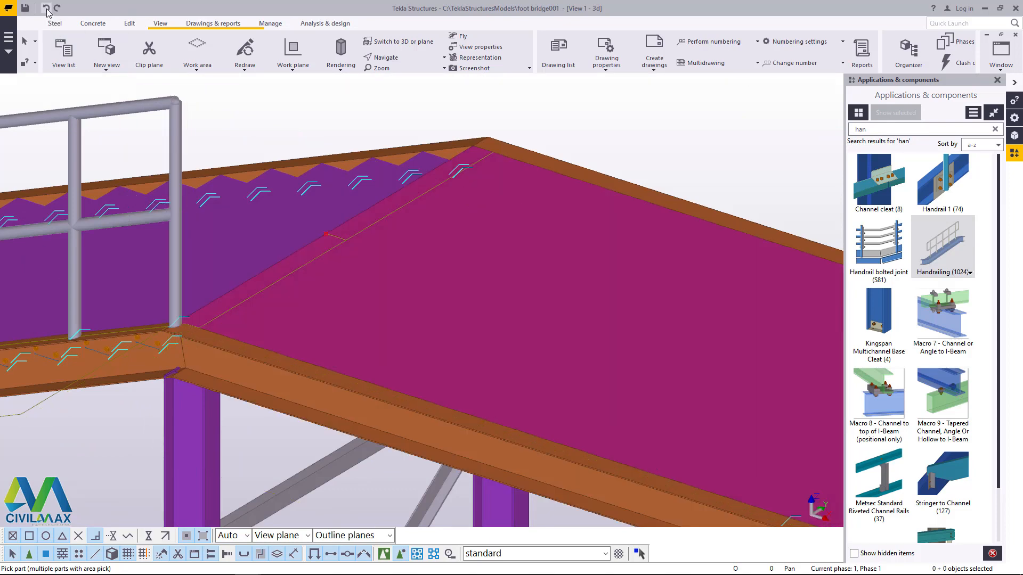
Step: Add Handrailing (1024) along the near platform beam, from the mirrored stair's last handrail post to the beam joint at mid-platform
scroll(149, 333, up, 6)
scroll(154, 331, up, 2)
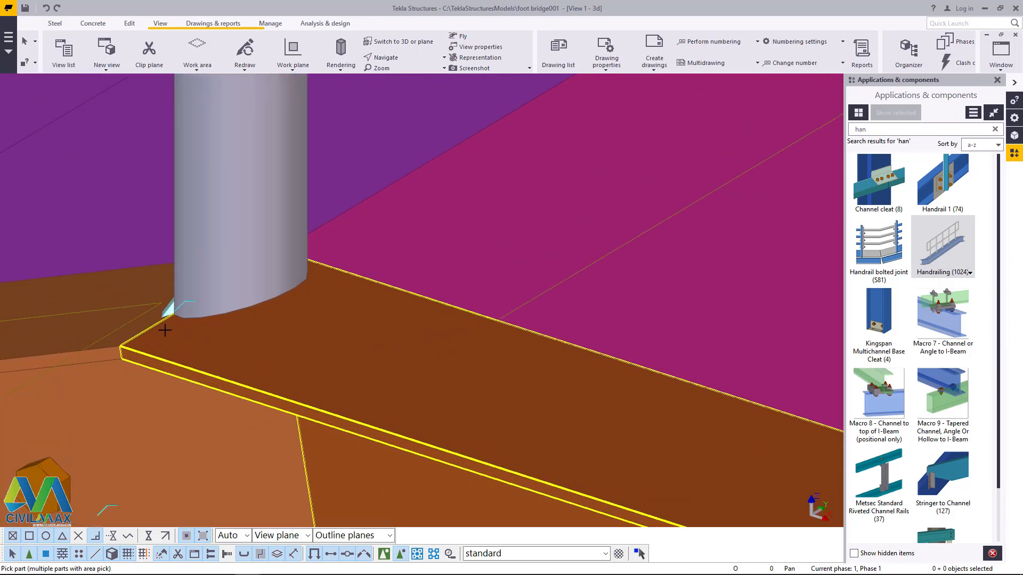
click(251, 367)
click(393, 60)
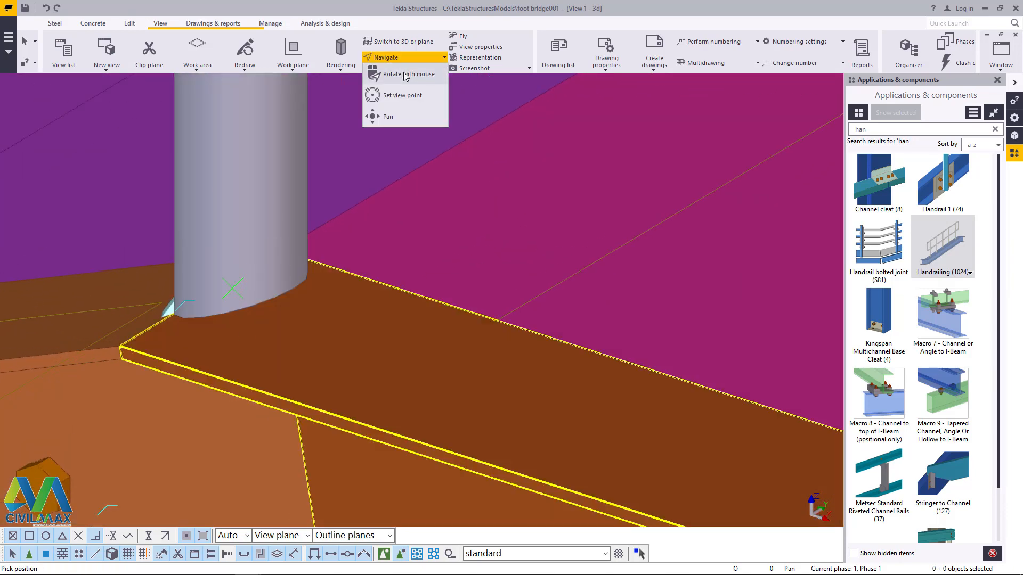
click(400, 74)
drag(233, 268, 312, 270)
right_click(270, 251)
click(277, 254)
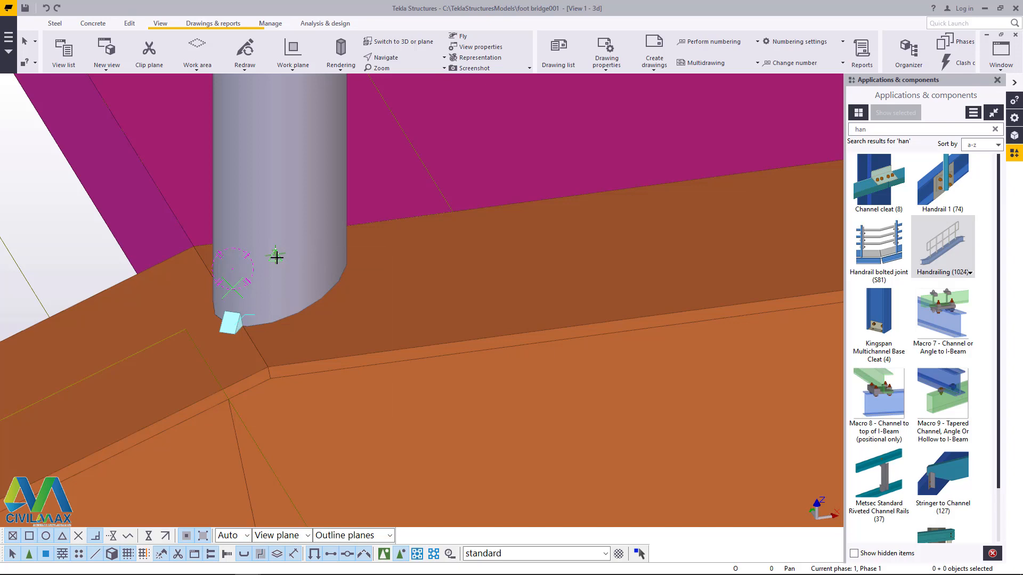
scroll(155, 348, down, 12)
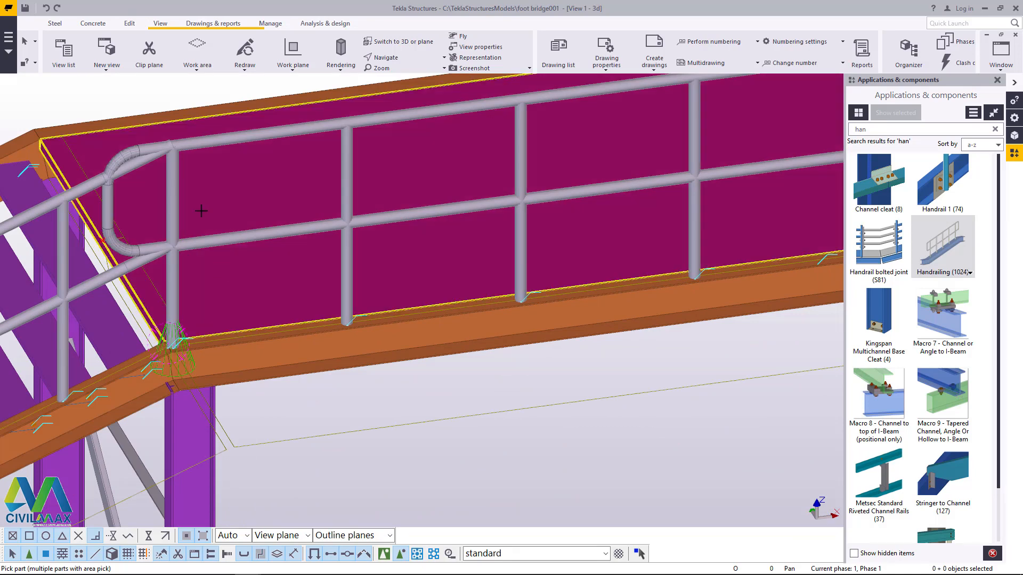
right_click(69, 95)
click(85, 100)
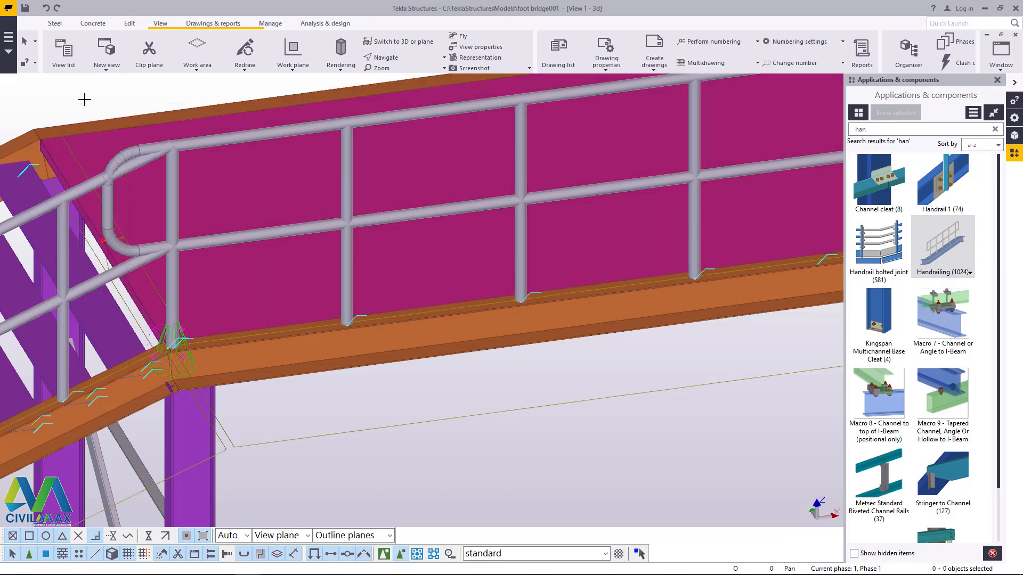
Step: Clear the second picture dimension of the new platform handrailing to remove its curved end loop, and apply the change
scroll(164, 145, up, 5)
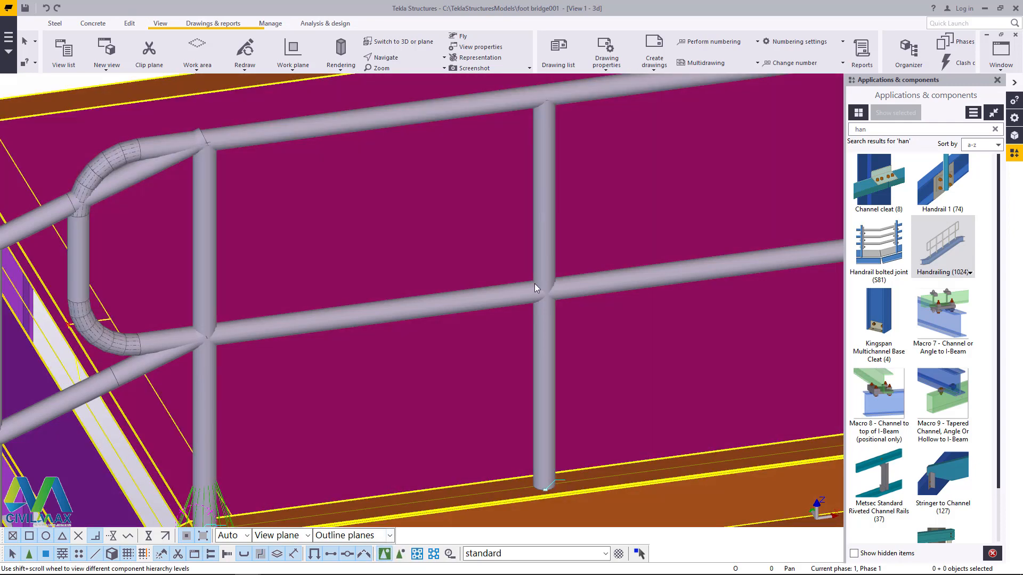
double_click(551, 242)
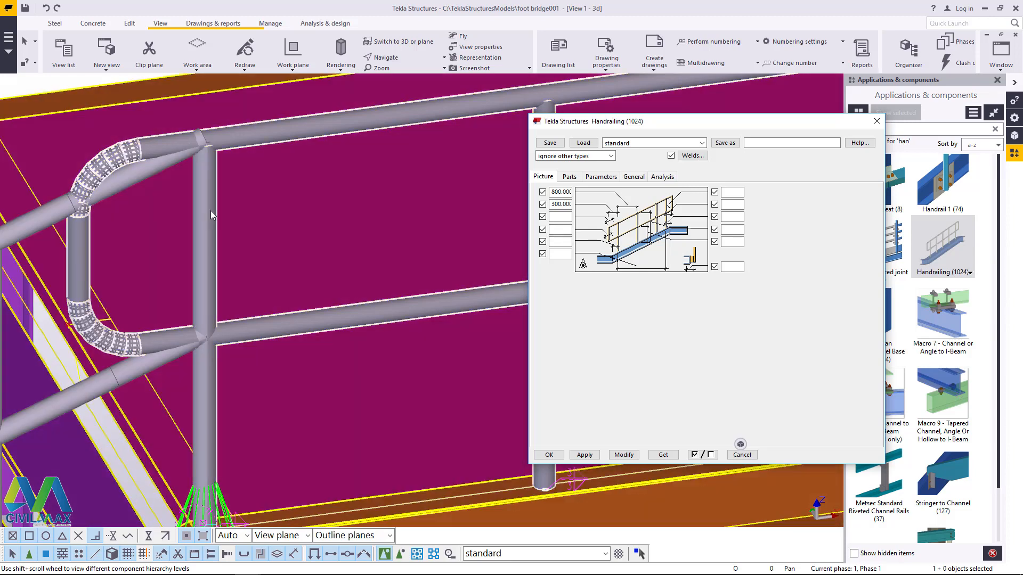
double_click(559, 204)
key(Delete)
click(624, 454)
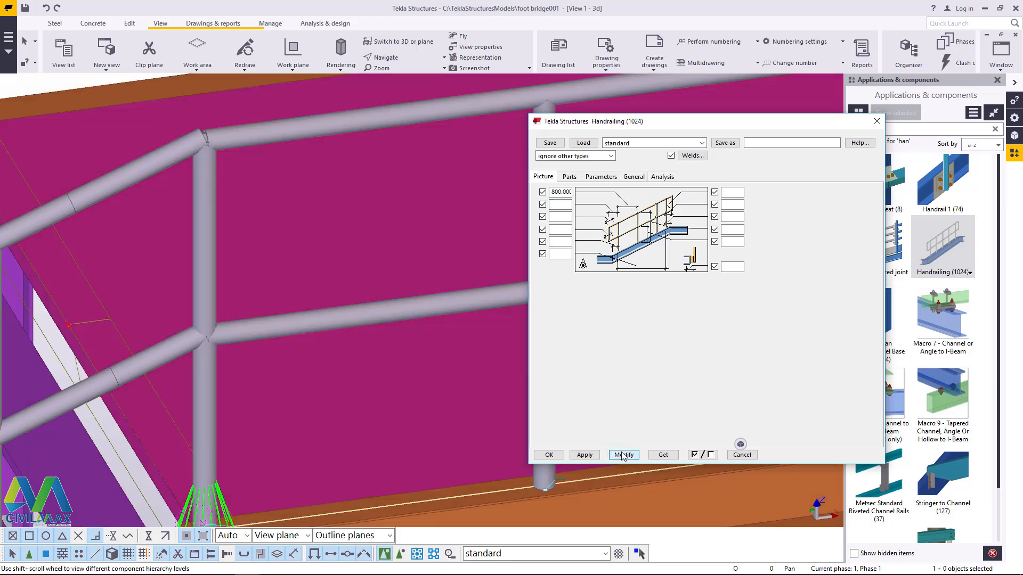
click(548, 454)
Step: Try to add Handrailing (1024) on the adjoining platform beam, starting at the last post of the new railing
scroll(134, 273, down, 7)
scroll(567, 238, up, 4)
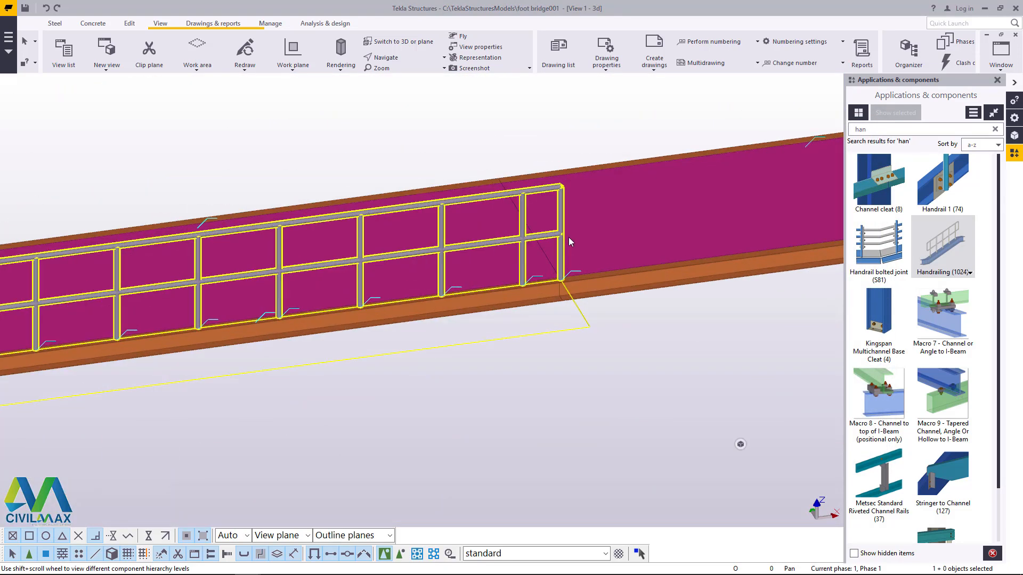
scroll(565, 296, up, 8)
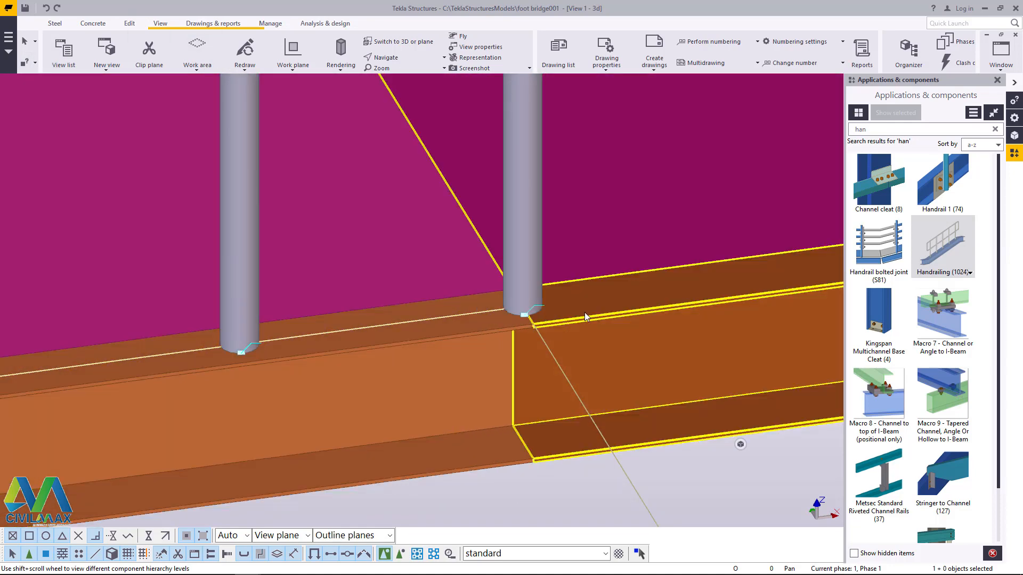
click(943, 248)
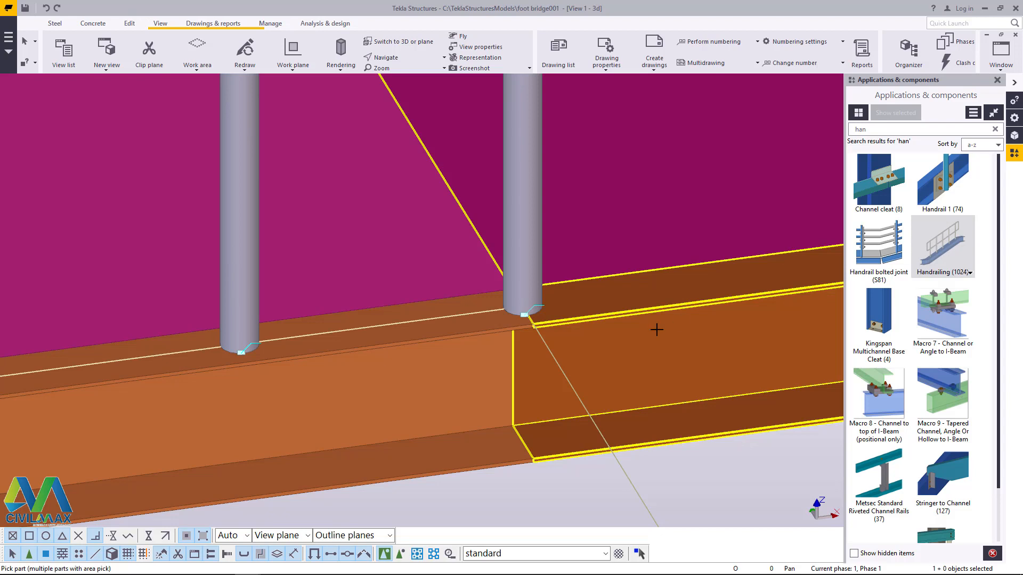
scroll(655, 331, up, 2)
click(527, 308)
scroll(495, 298, up, 4)
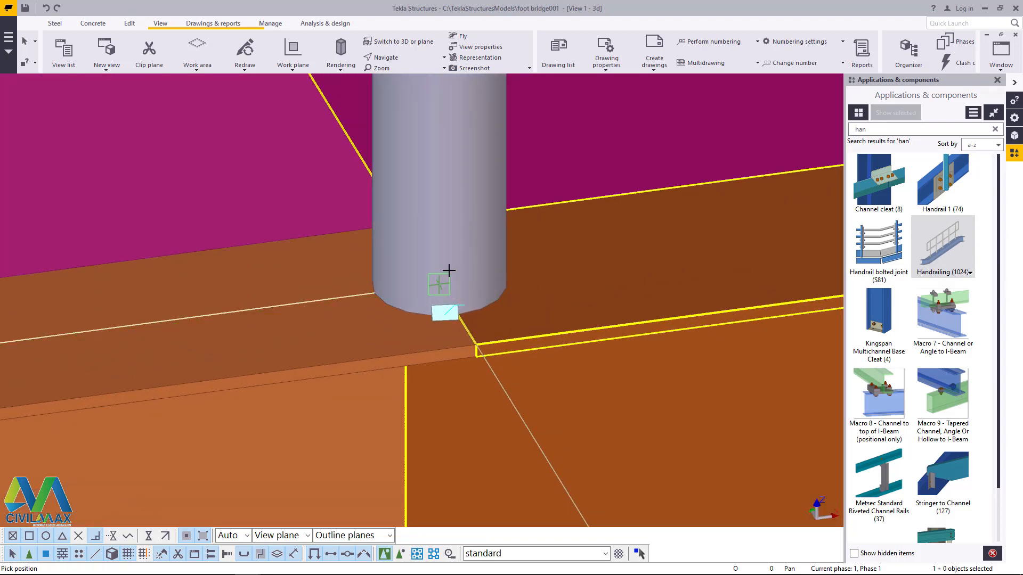
click(449, 270)
scroll(449, 270, down, 5)
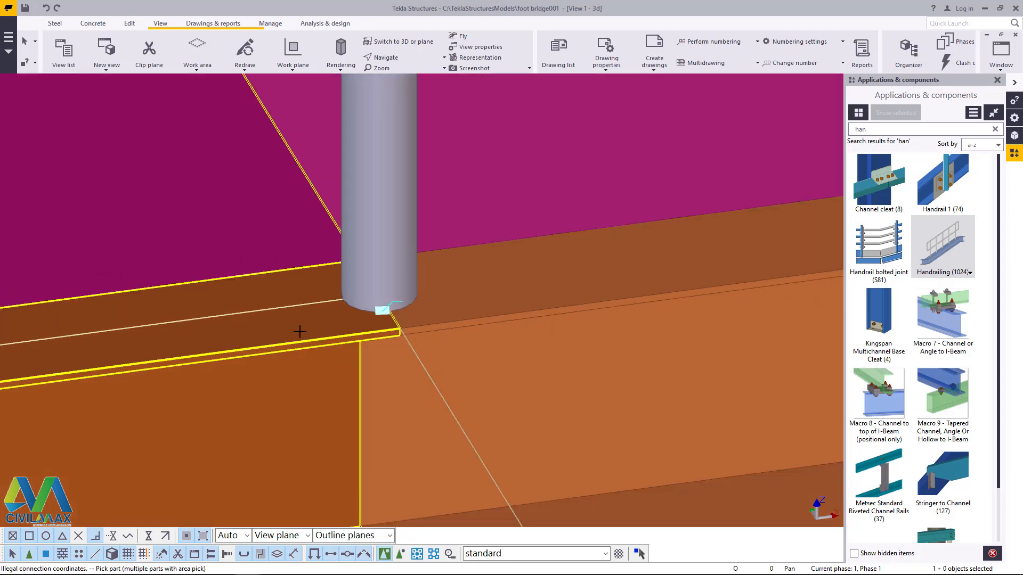
Step: Retry Handrailing (1024) on the adjoining platform beam with the start picked at the last post's base, and end the command
scroll(361, 341, down, 3)
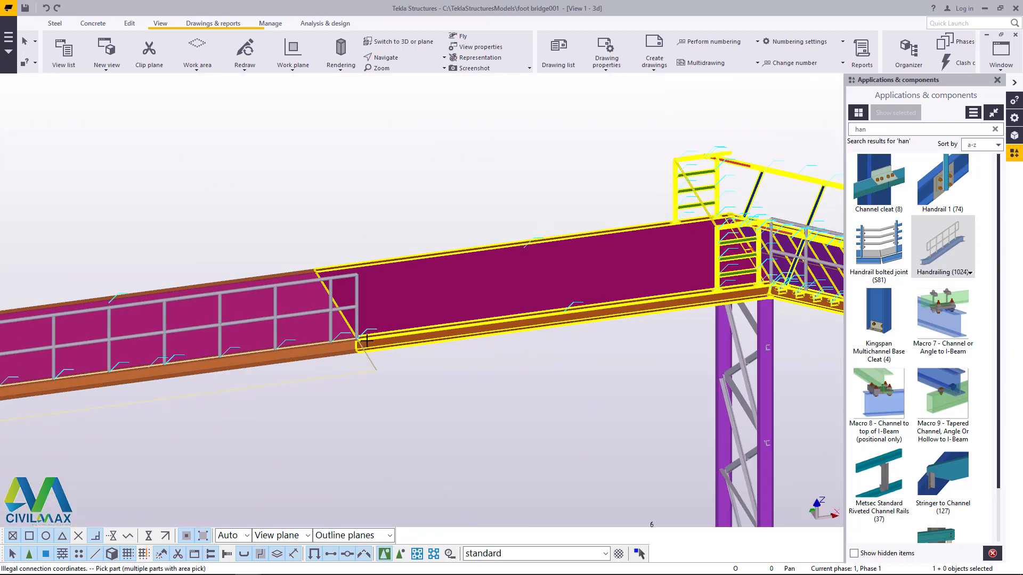
scroll(346, 330, up, 5)
scroll(350, 314, up, 3)
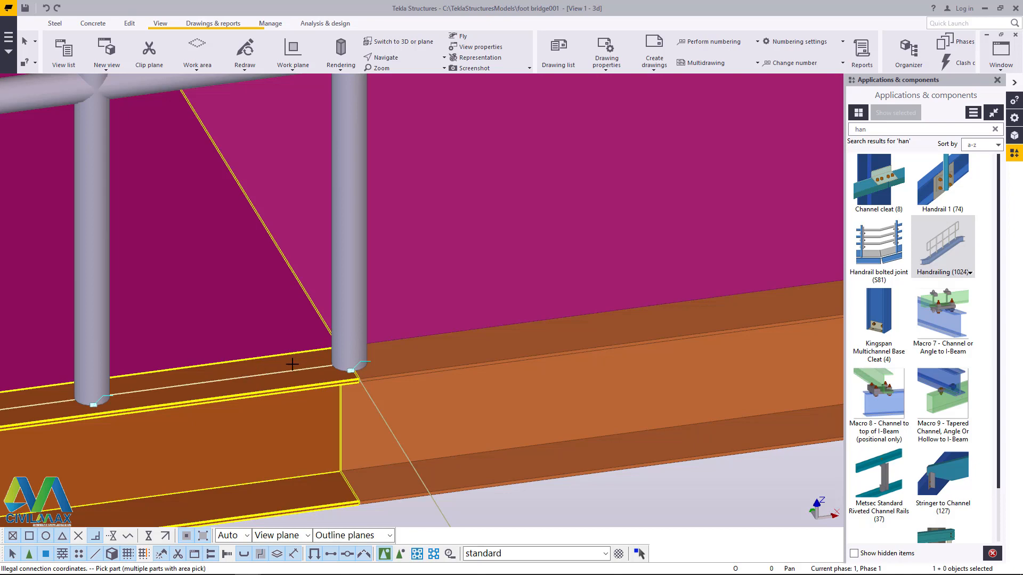
scroll(299, 364, up, 2)
click(428, 334)
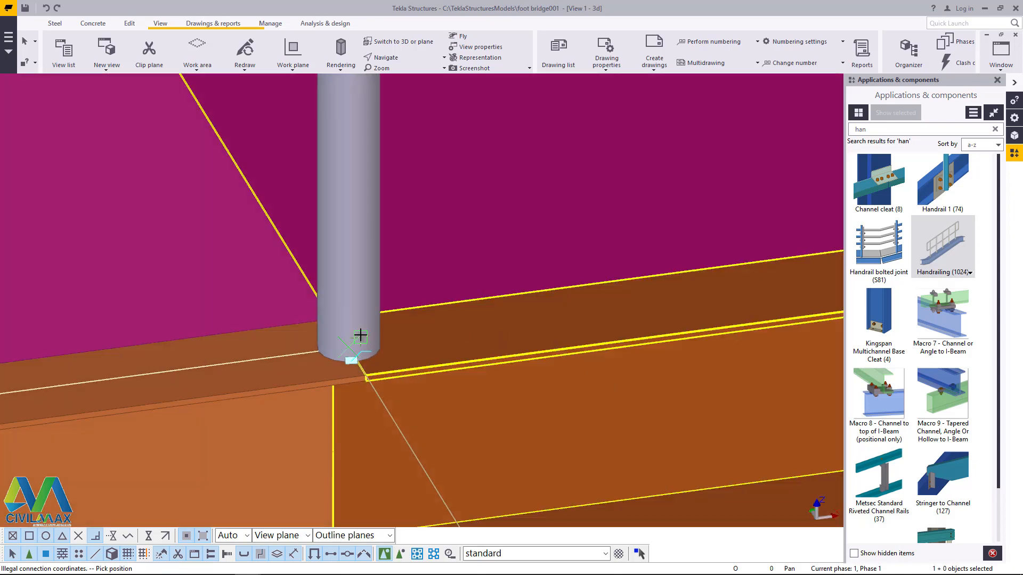
click(361, 335)
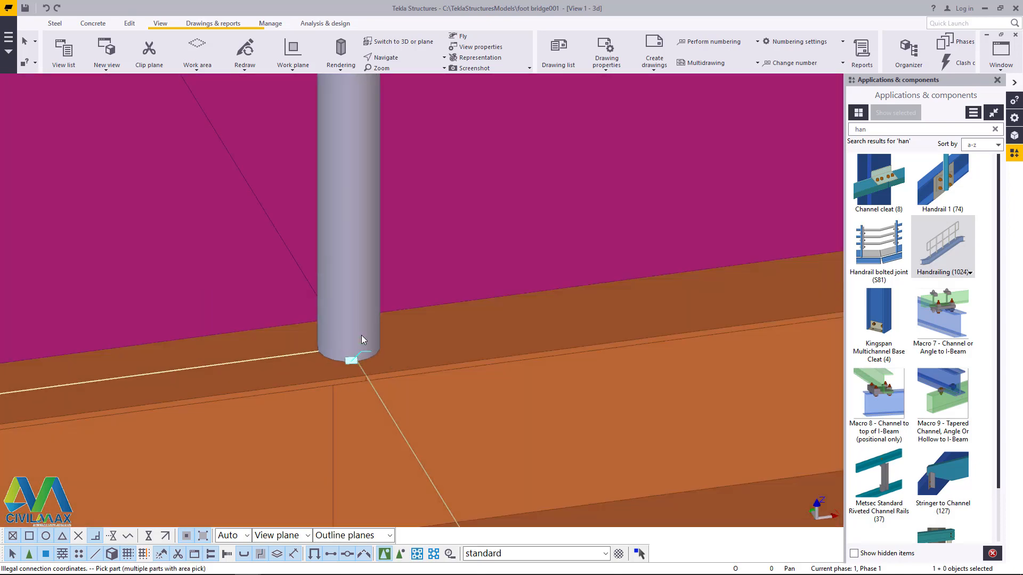
scroll(329, 361, down, 3)
scroll(330, 360, down, 5)
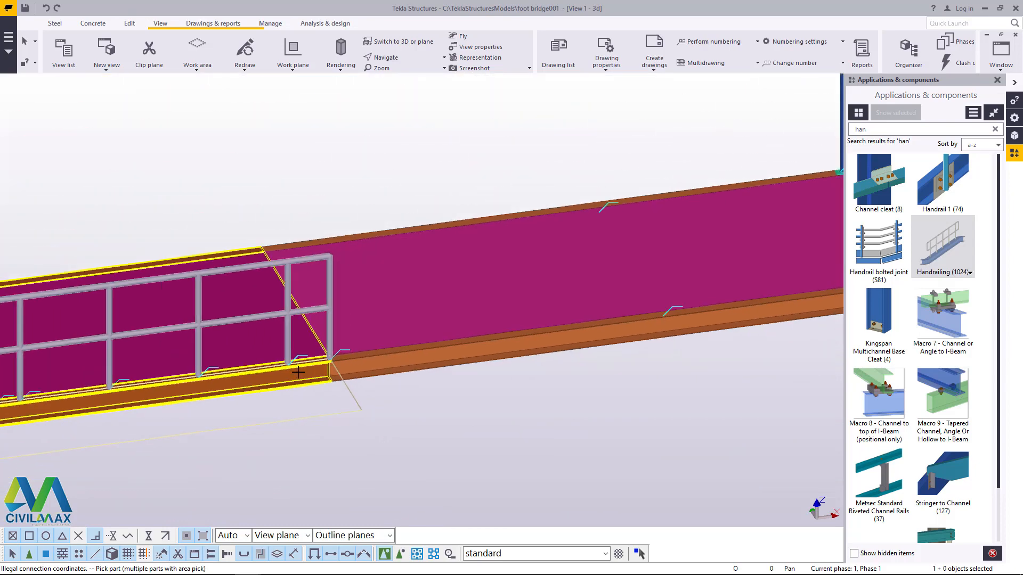
right_click(450, 113)
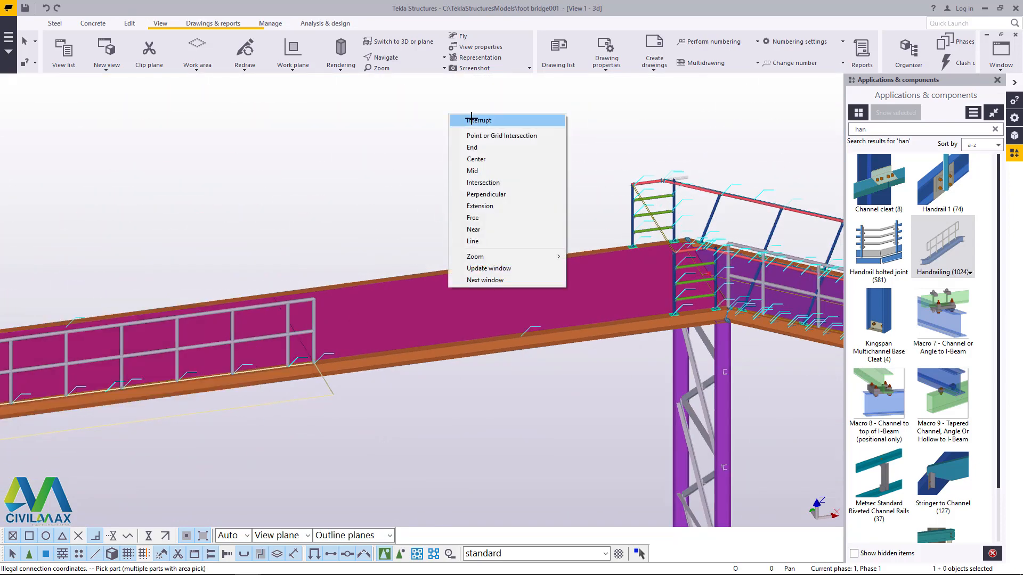
click(472, 119)
Step: Delete the old end railing frame with green rungs on the platform's far beam beside the stair joint
scroll(618, 238, up, 4)
scroll(560, 333, down, 5)
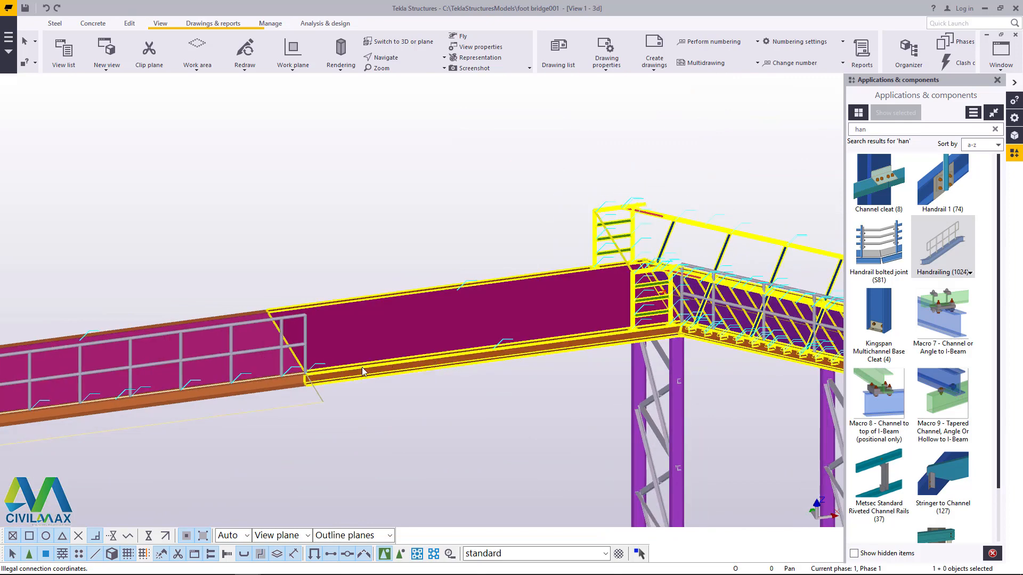
scroll(569, 349, up, 1)
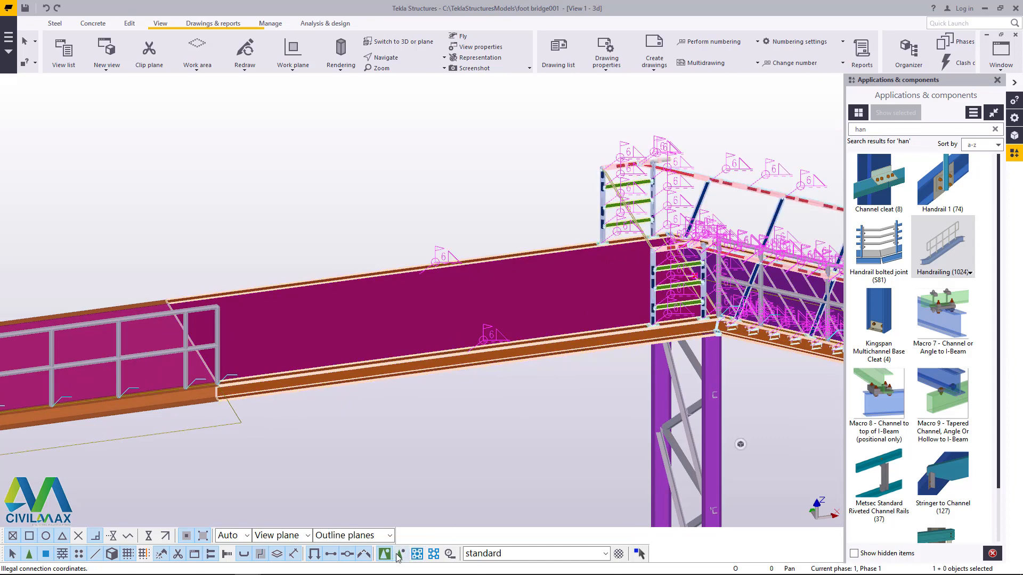
scroll(400, 189, up, 2)
scroll(679, 153, up, 3)
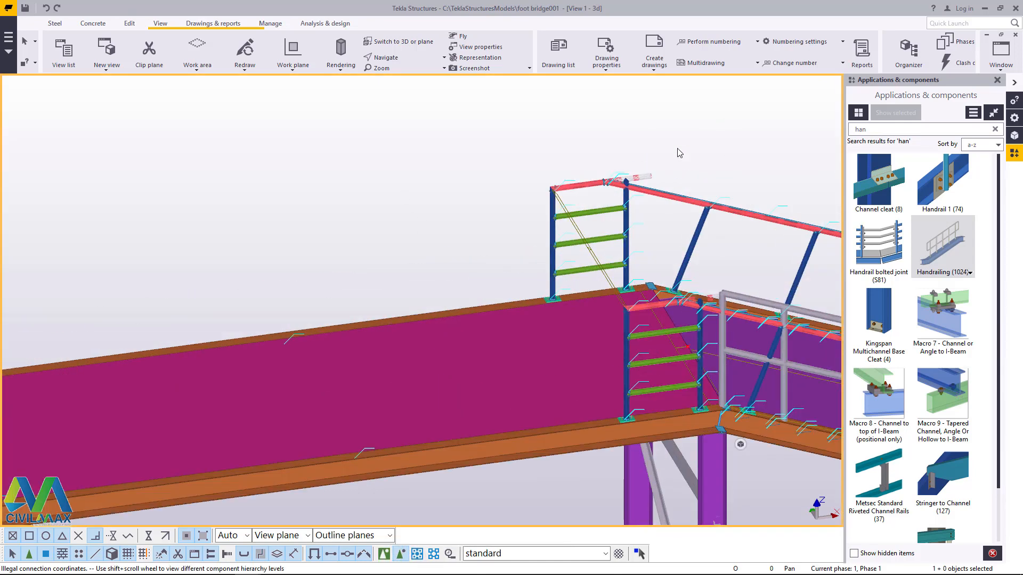
scroll(612, 187, down, 3)
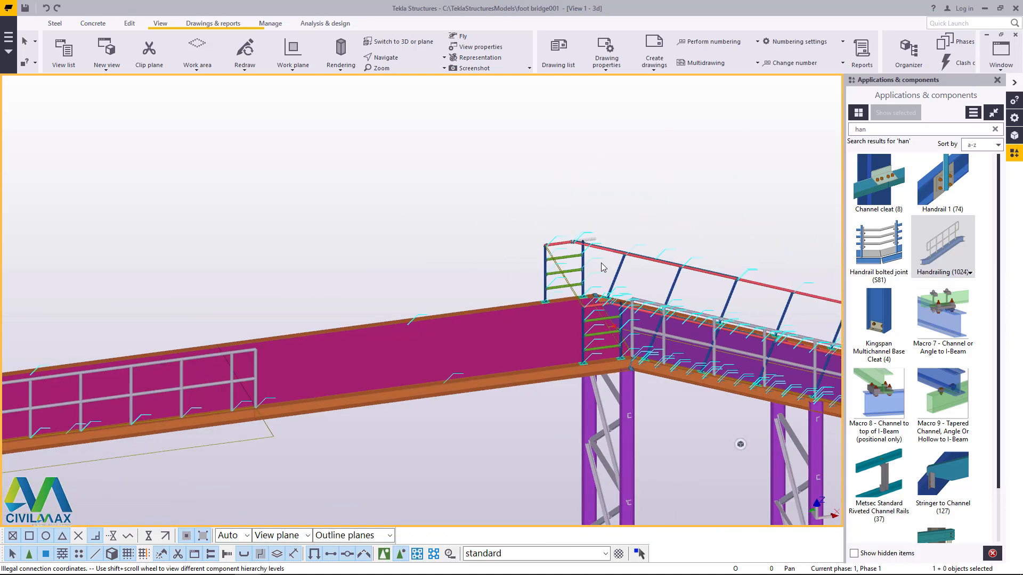
drag(640, 199, 448, 288)
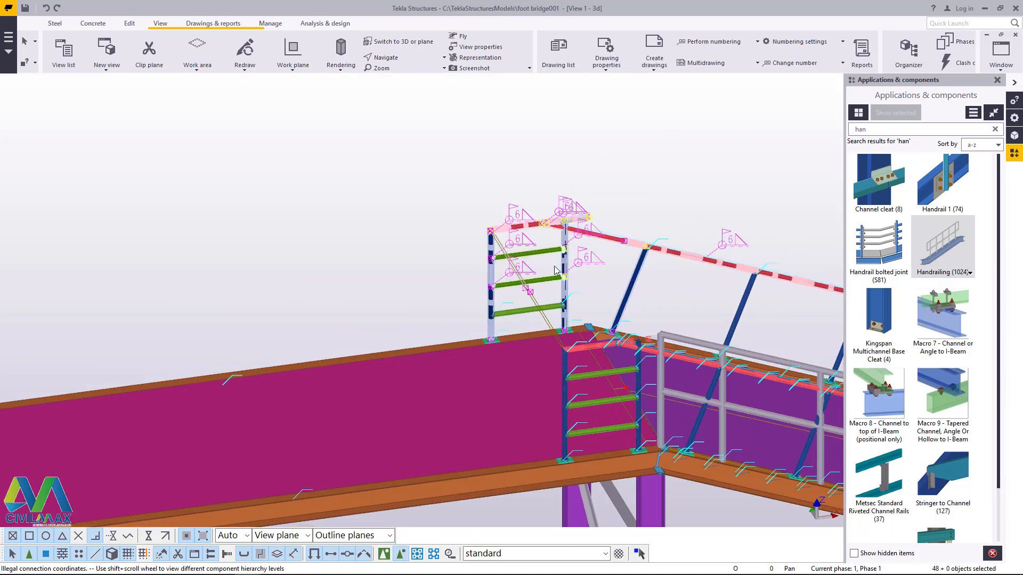
key(Delete)
Step: Delete the matching old end railing frame on the platform's near beam, next to the grey stair handrailing
scroll(493, 214, up, 3)
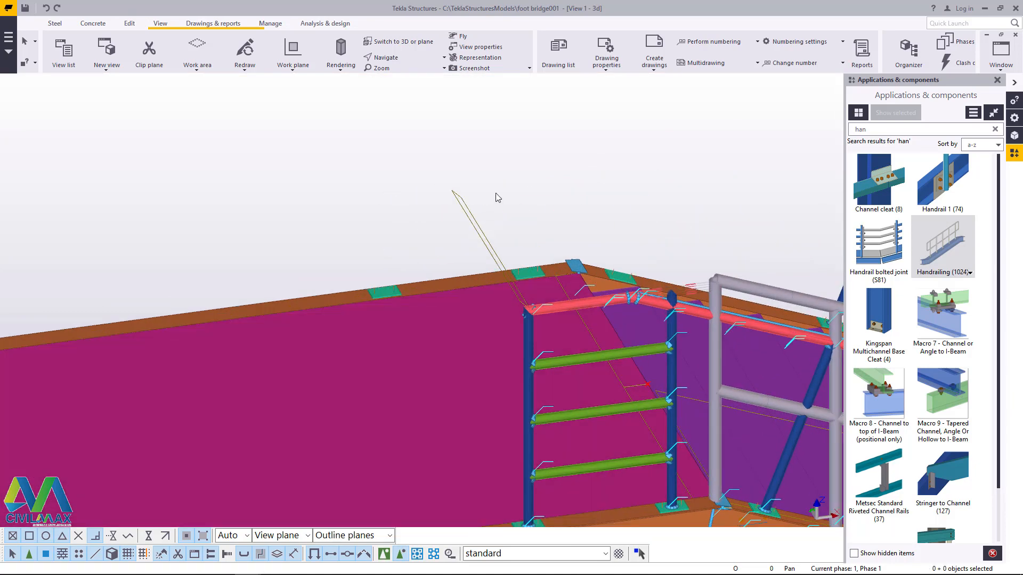
scroll(578, 355, up, 2)
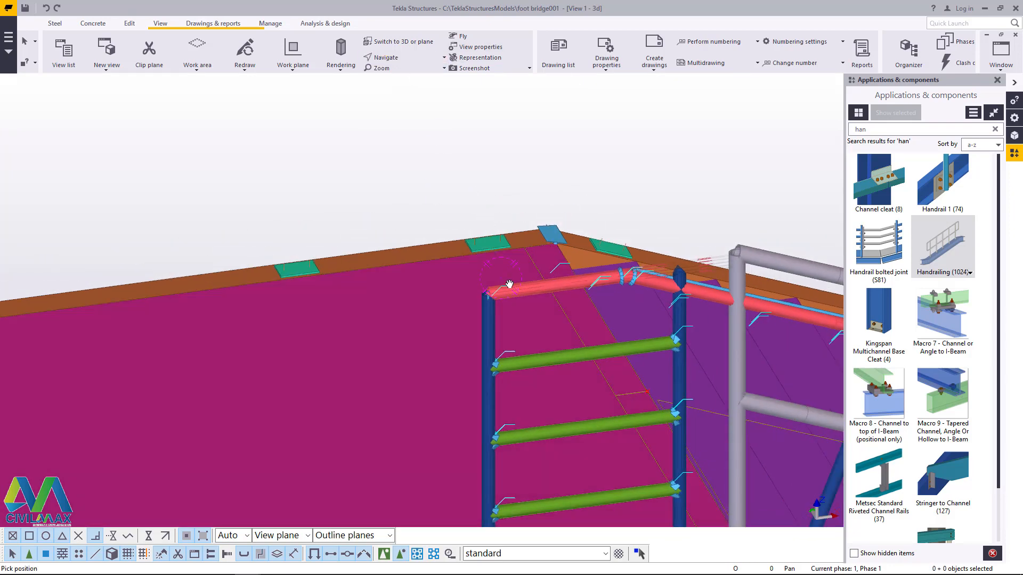
ctrl+middle_drag(509, 284, 702, 286)
scroll(575, 306, down, 3)
scroll(713, 288, up, 1)
scroll(662, 146, up, 3)
right_click(676, 110)
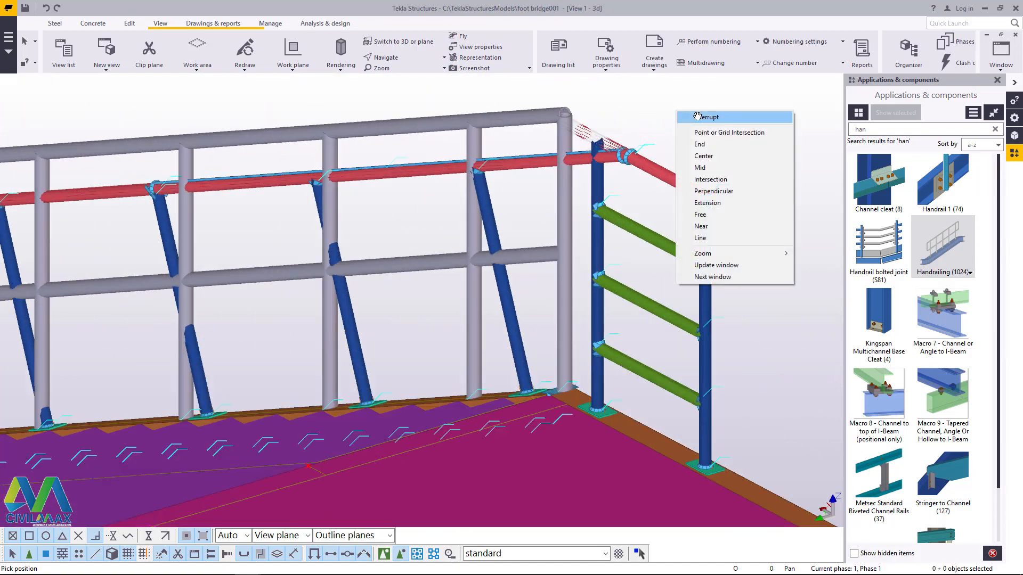
drag(597, 319, 595, 324)
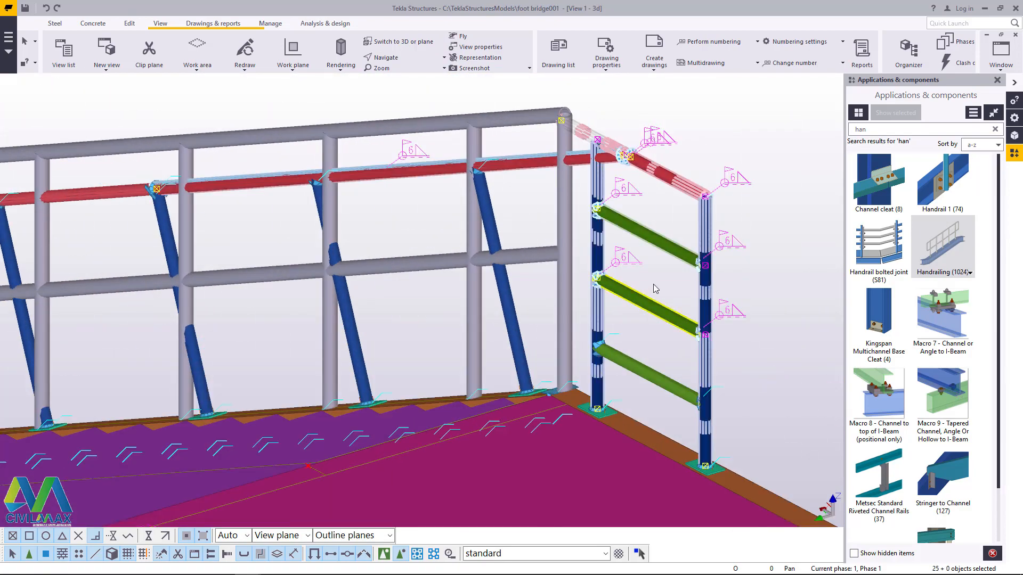
key(Delete)
Step: Delete the leftover green base plates of the removed railing frame from the top of the near platform beam
scroll(585, 412, up, 5)
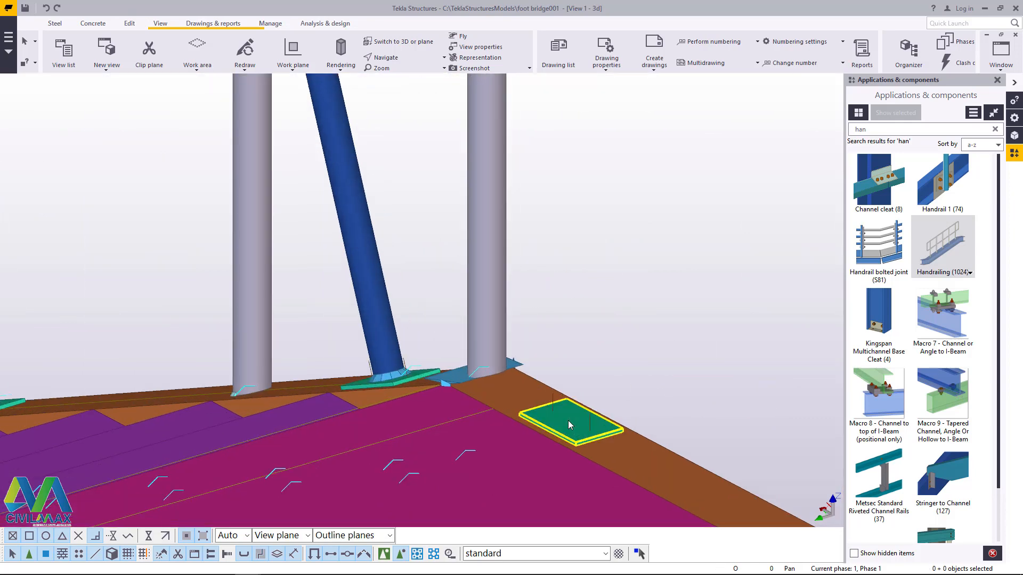
scroll(564, 423, down, 3)
scroll(644, 404, up, 3)
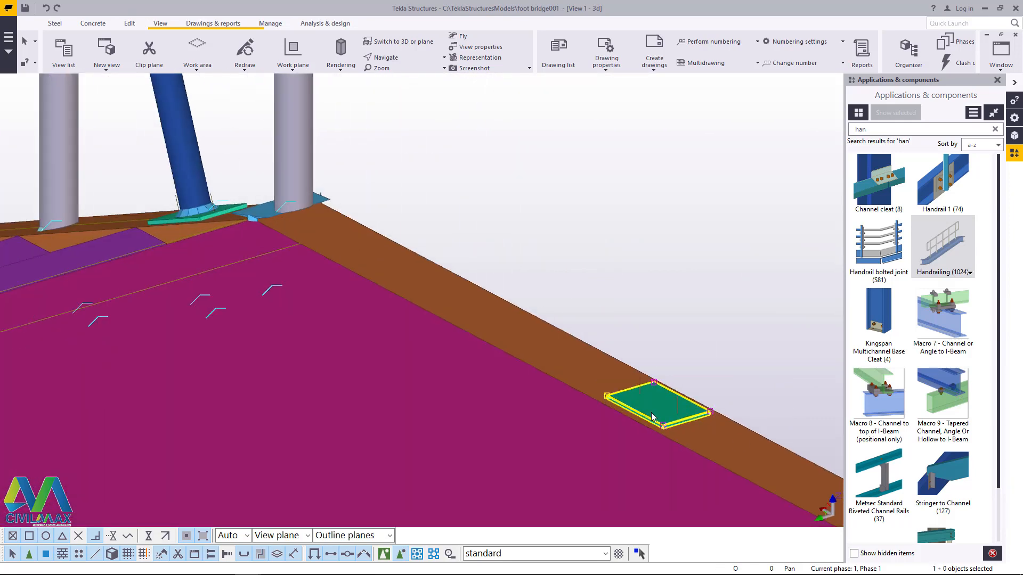
key(Delete)
Step: Add Handrailing (1024) along the adjoining near platform beam, from the last railing post at mid-platform to the stair joint
scroll(496, 317, down, 6)
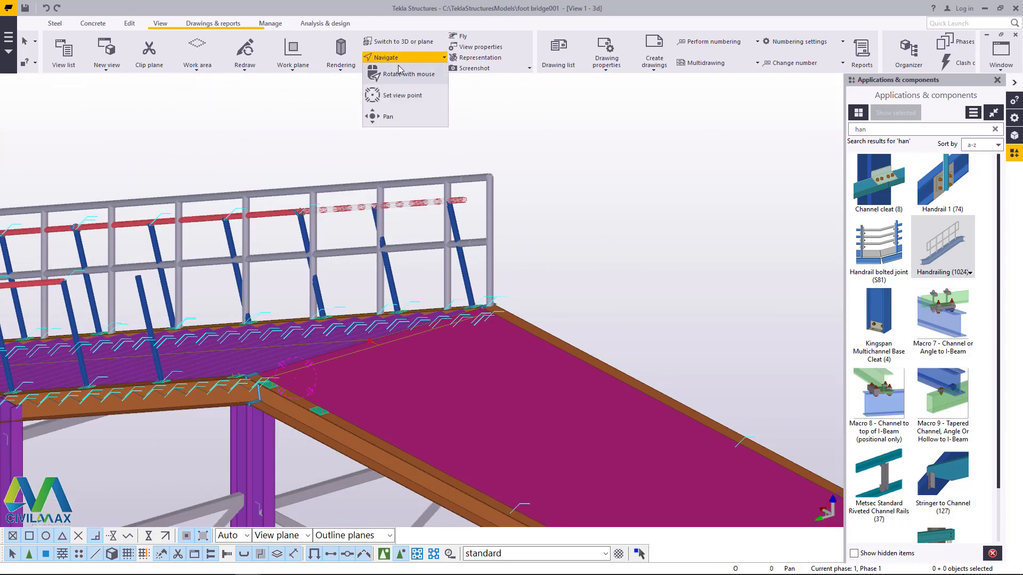
ctrl+middle_drag(499, 312, 359, 327)
scroll(562, 287, down, 5)
ctrl+middle_drag(561, 285, 437, 299)
scroll(330, 247, up, 5)
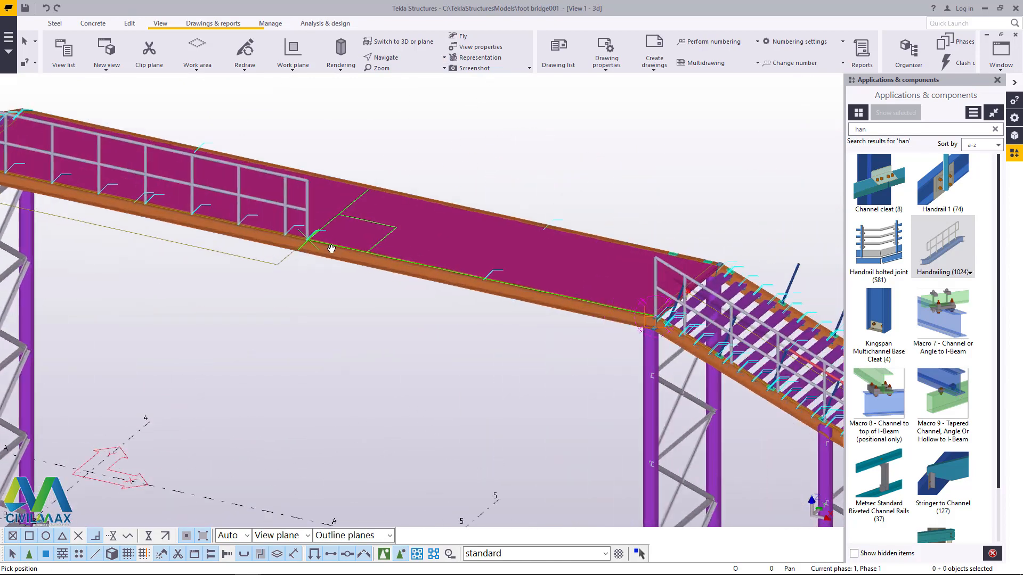
right_click(519, 98)
click(530, 102)
scroll(356, 216, up, 3)
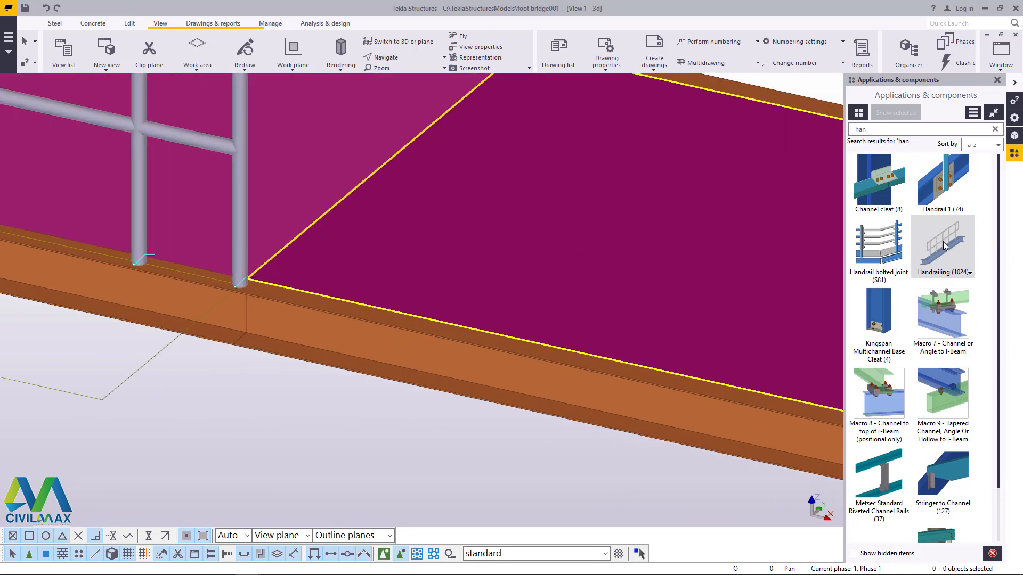
scroll(274, 286, up, 2)
scroll(186, 289, up, 4)
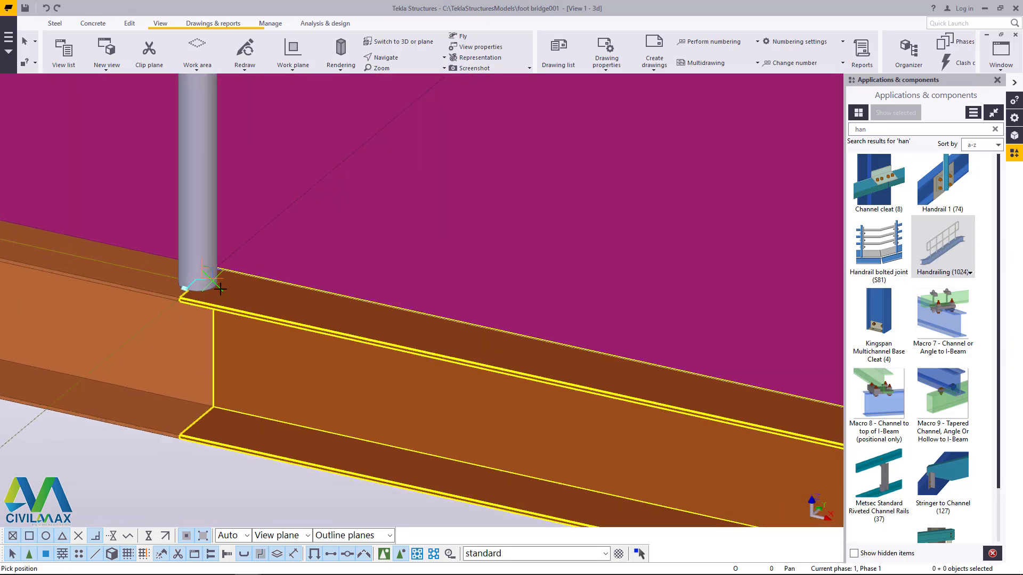
scroll(192, 287, up, 3)
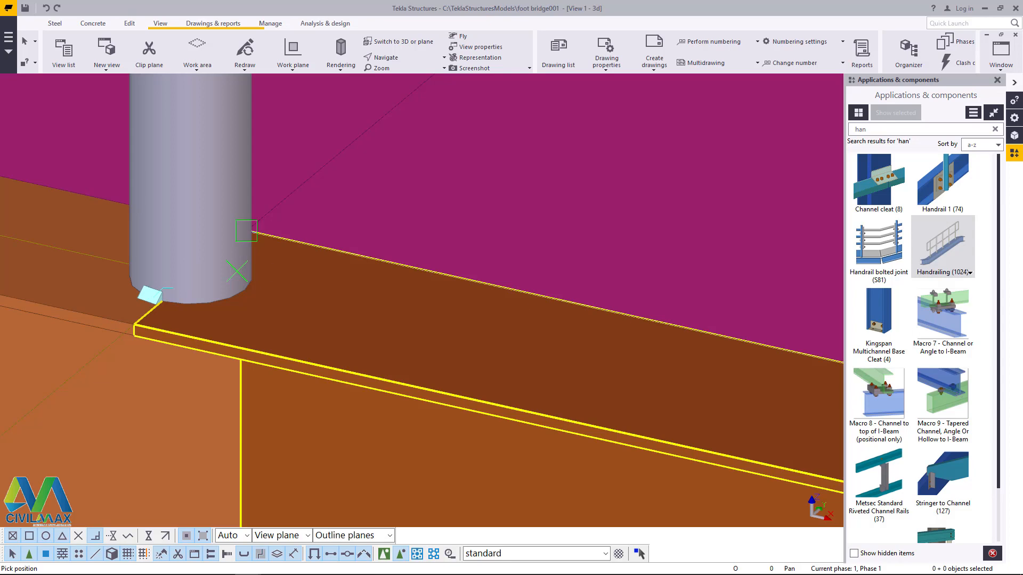
click(192, 273)
scroll(176, 264, down, 8)
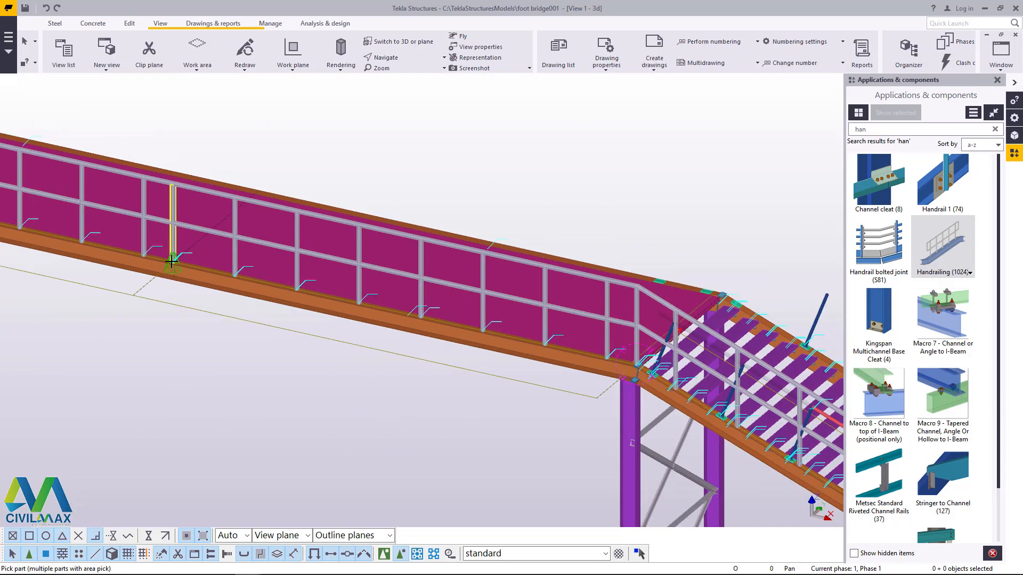
scroll(650, 160, up, 4)
right_click(656, 154)
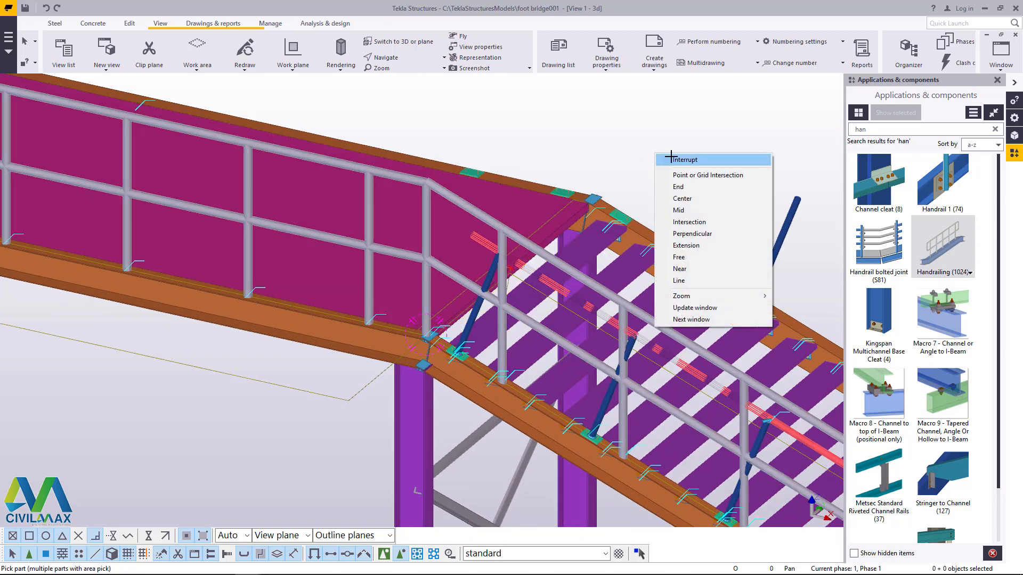
click(672, 158)
Step: Delete the topmost old blue post and the adjoining first red rail section with its post on the stair's far beam
scroll(539, 254, up, 4)
scroll(291, 200, down, 7)
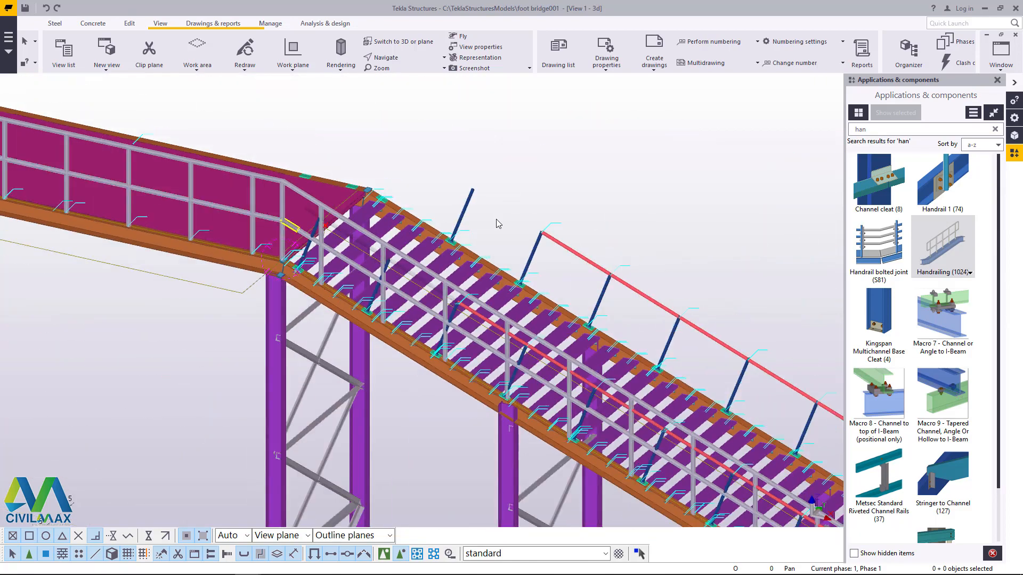
scroll(468, 193, up, 5)
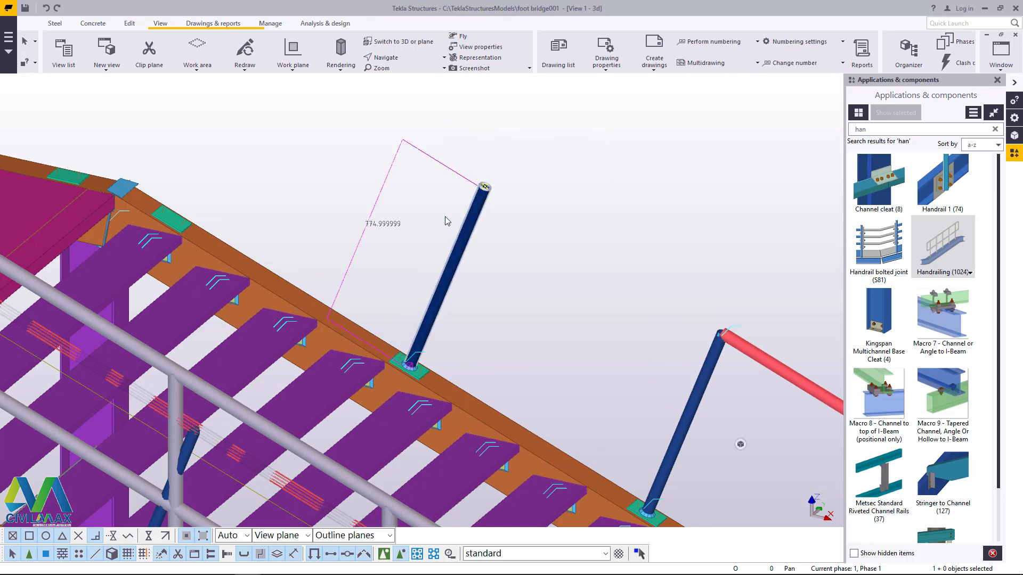
key(Delete)
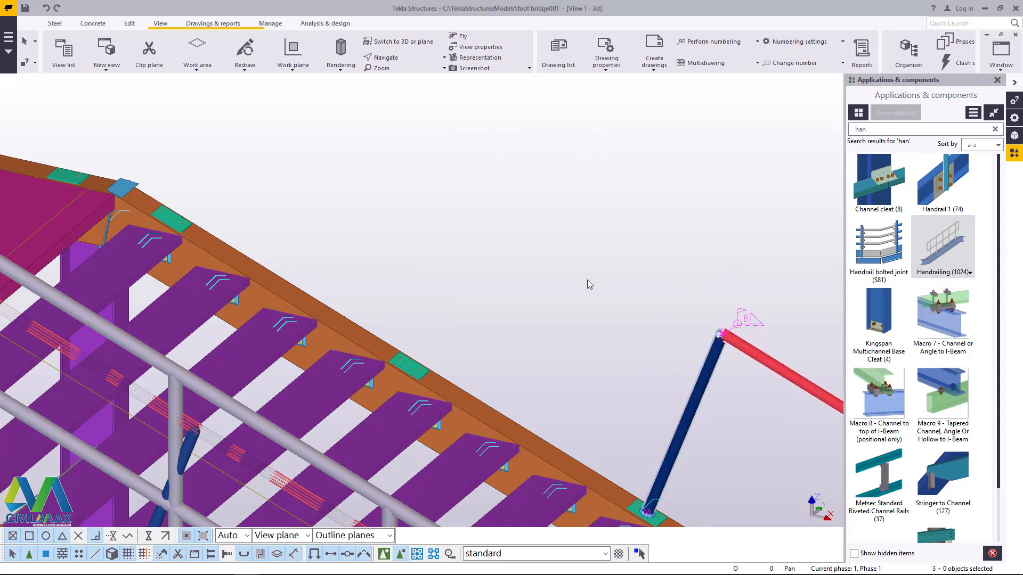
key(Delete)
Step: Delete the two free-standing blue posts left from the first red rail section on the far stair beam
scroll(438, 262, down, 3)
scroll(436, 261, up, 3)
scroll(239, 184, down, 6)
scroll(530, 231, up, 4)
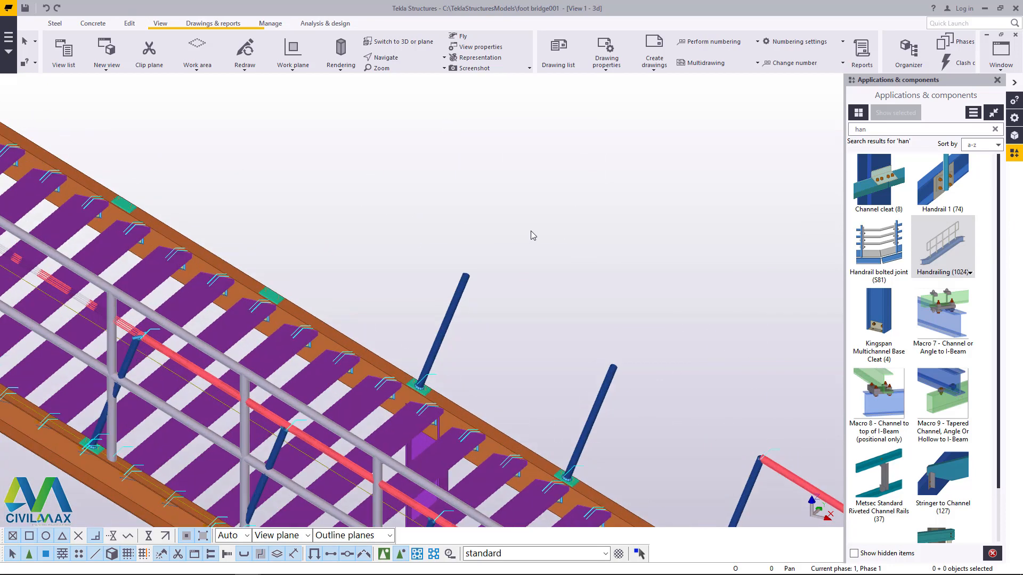
key(Delete)
Step: Delete the second red rail section and its blue posts farther down the far stair beam
scroll(455, 318, down, 3)
scroll(709, 372, up, 3)
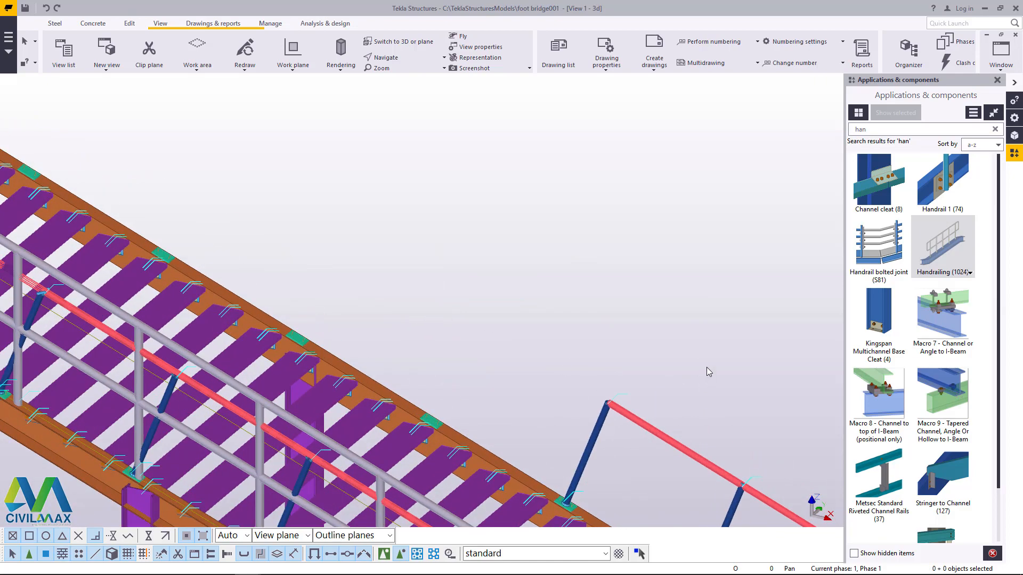
key(Delete)
scroll(608, 379, down, 3)
scroll(577, 390, up, 3)
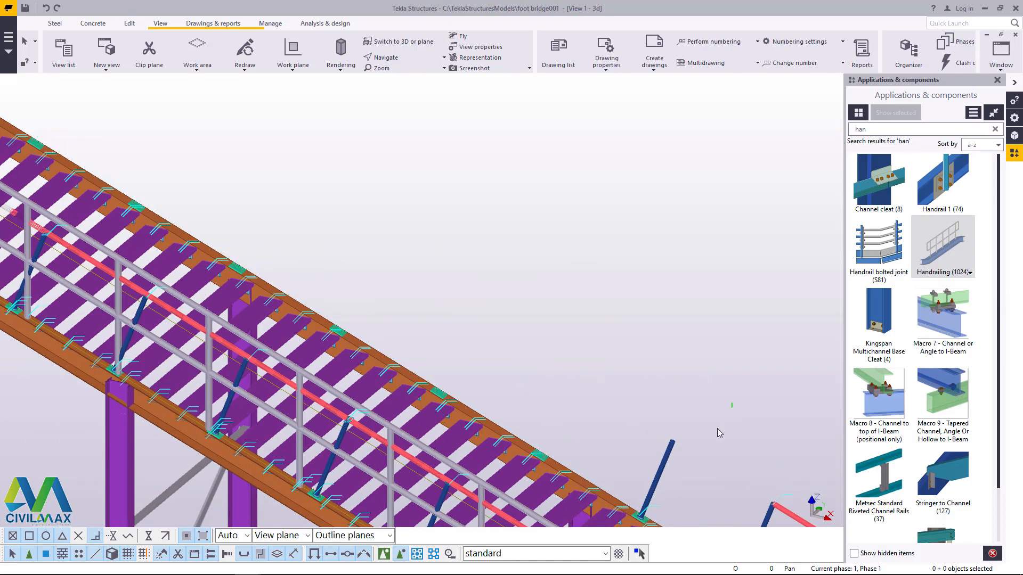
key(Delete)
scroll(662, 445, down, 3)
scroll(538, 461, up, 4)
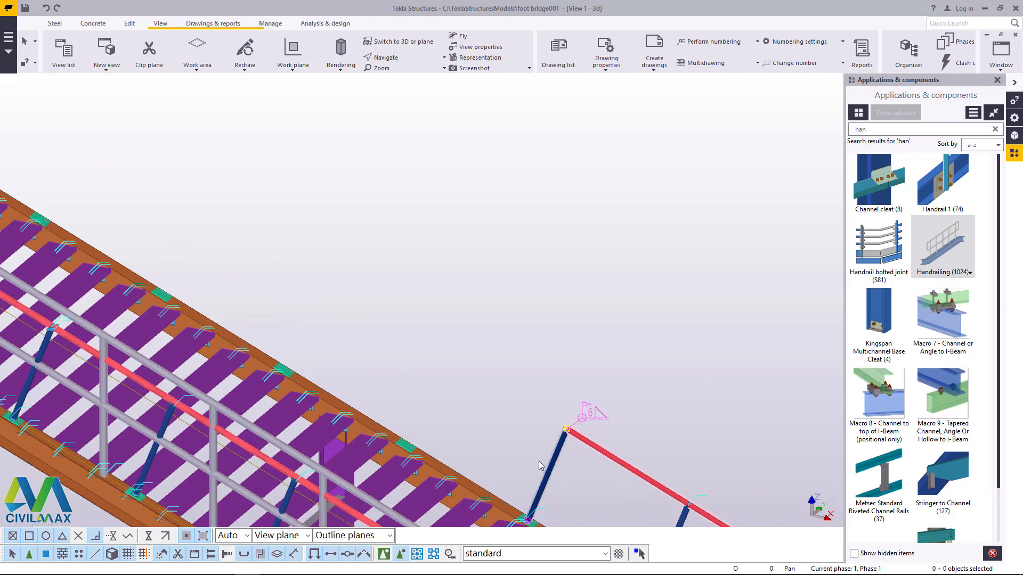
Step: Delete the third red rail section and the blue posts that carry it on the far stair beam
scroll(470, 266, down, 2)
scroll(594, 373, up, 3)
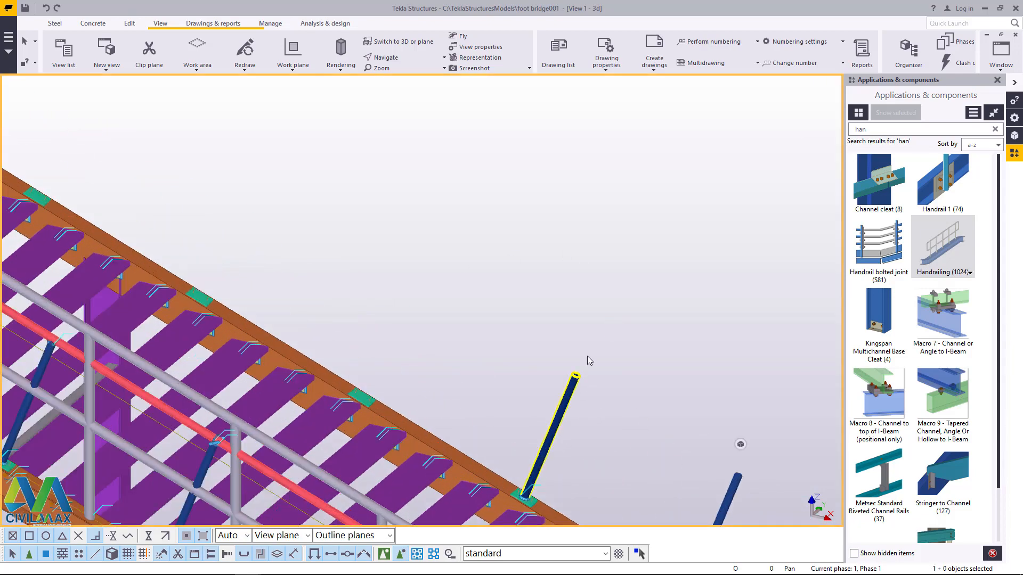
key(Delete)
scroll(499, 212, down, 3)
scroll(633, 372, up, 4)
drag(632, 366, 588, 401)
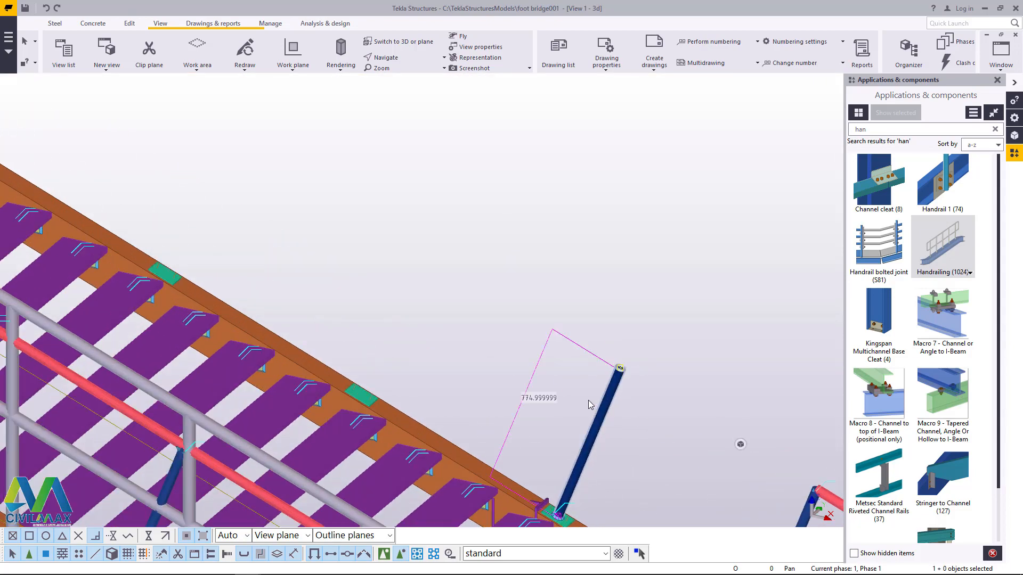
key(Delete)
Step: Delete the fourth red rail section, its blue posts and the grey braces protruding above the far stair beam
scroll(474, 228, down, 2)
scroll(675, 297, up, 2)
key(Delete)
scroll(709, 359, down, 2)
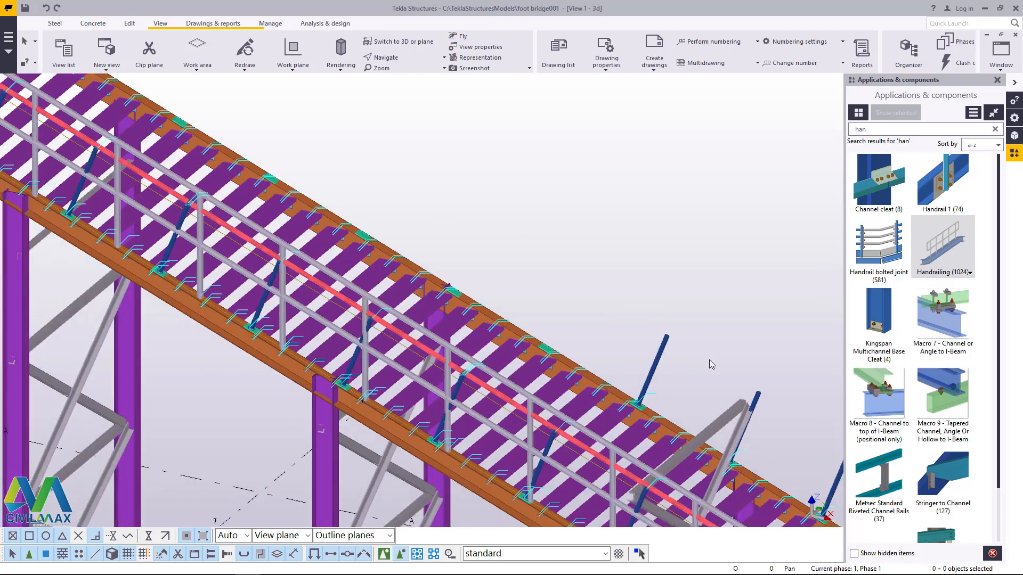
scroll(674, 306, up, 2)
key(Delete)
scroll(563, 241, down, 2)
scroll(446, 250, up, 4)
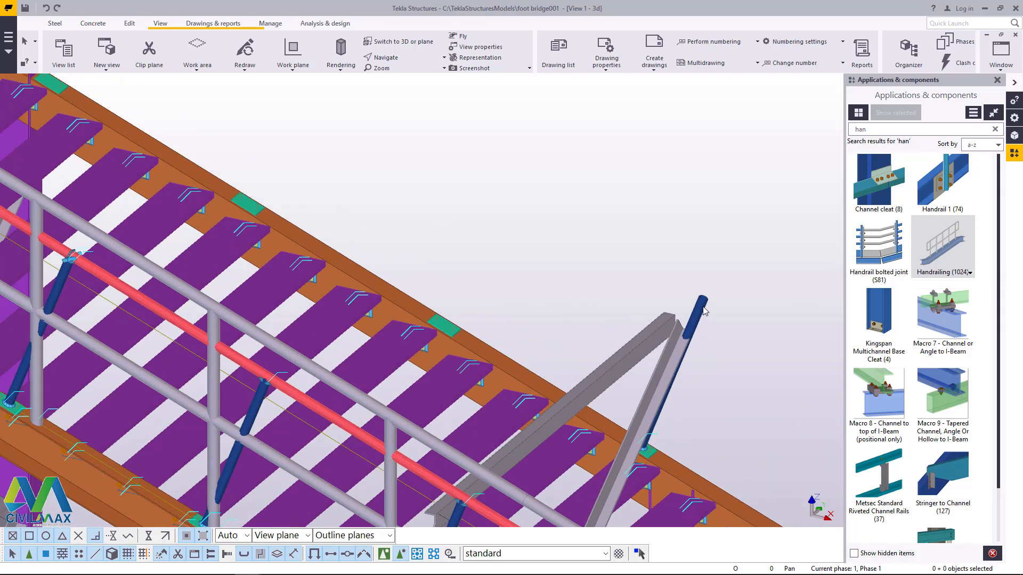
scroll(446, 258, down, 3)
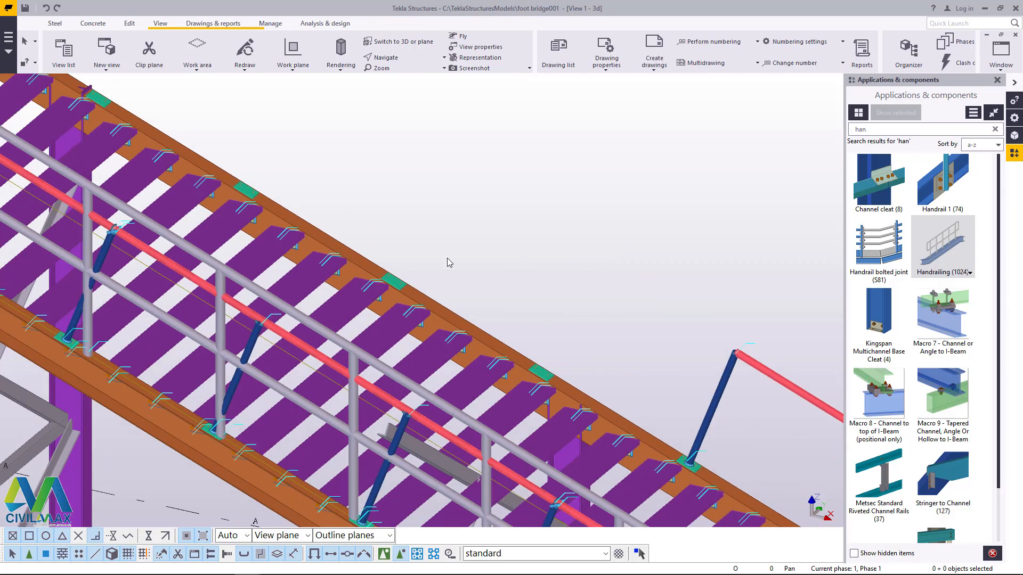
Step: Delete the fifth red rail section and its blue posts on the far stair beam near grid line 8
scroll(632, 298, up, 2)
scroll(675, 281, down, 1)
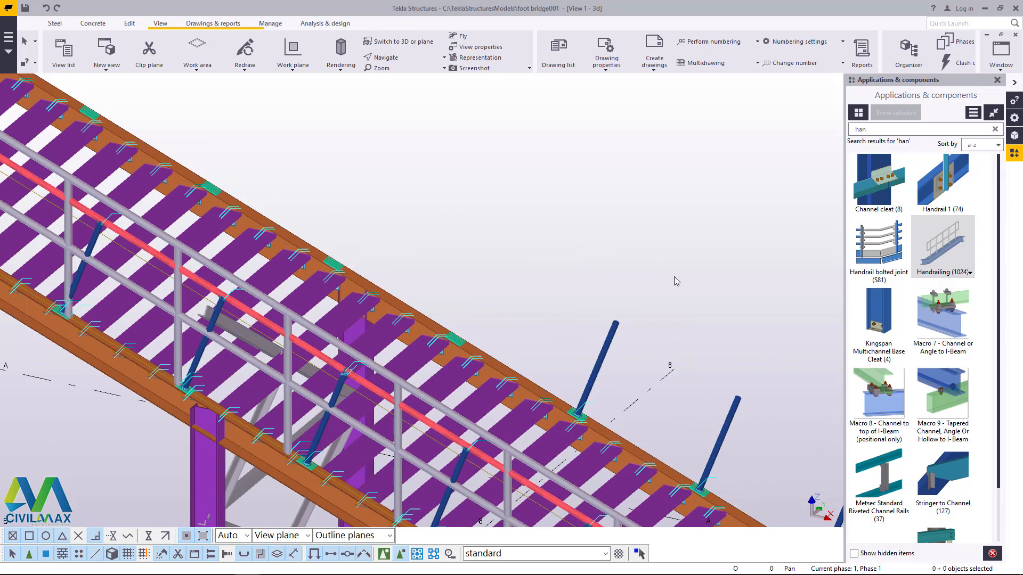
key(Delete)
scroll(471, 186, down, 3)
scroll(653, 306, up, 3)
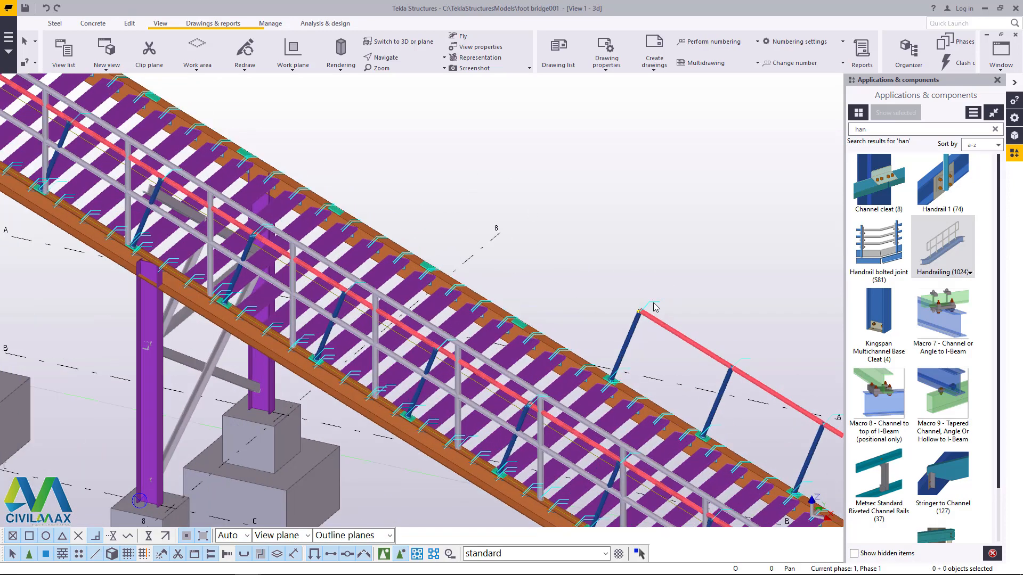
Step: Delete the last red rail section and its remaining blue posts at the lower end of the far stair beam
click(649, 319)
ctrl+click(629, 333)
key(Delete)
scroll(520, 236, down, 2)
scroll(672, 330, up, 2)
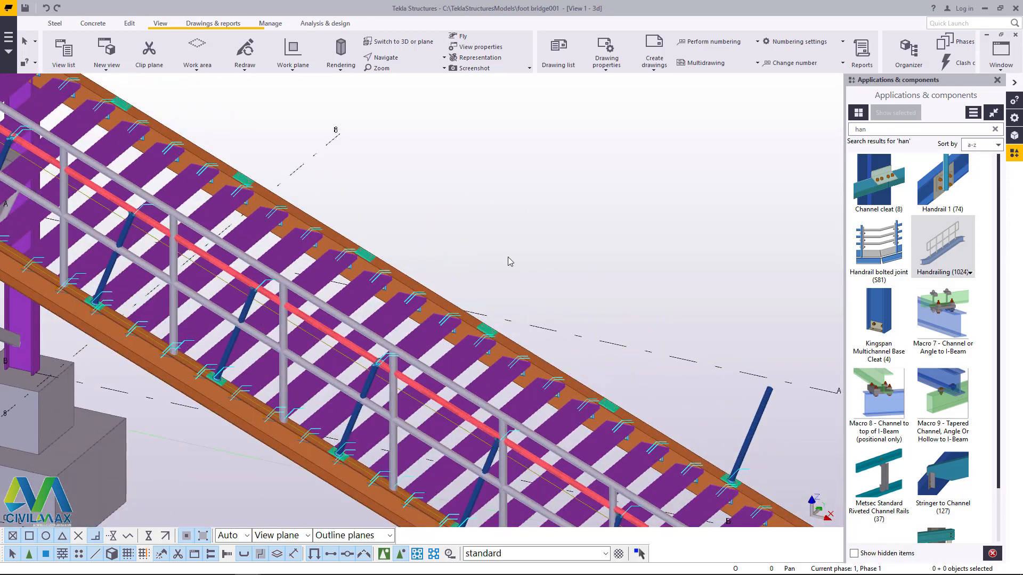
scroll(695, 358, down, 1)
key(Delete)
scroll(606, 349, down, 2)
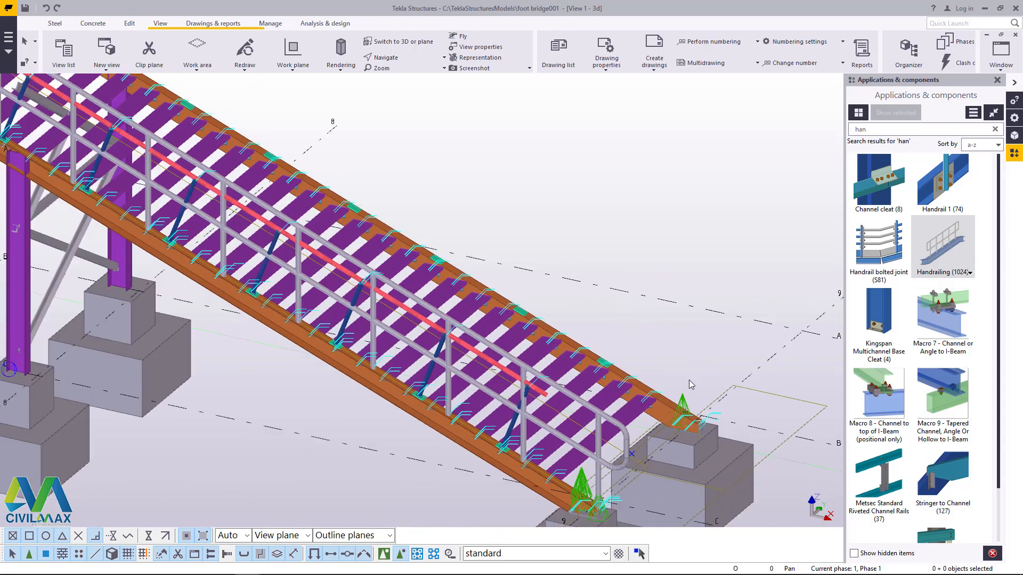
Step: Delete the lowest old blue posts on the stair beam that carries the grey handrailing, starting at the bottom foundation
scroll(688, 380, down, 1)
scroll(525, 333, up, 1)
scroll(525, 333, down, 1)
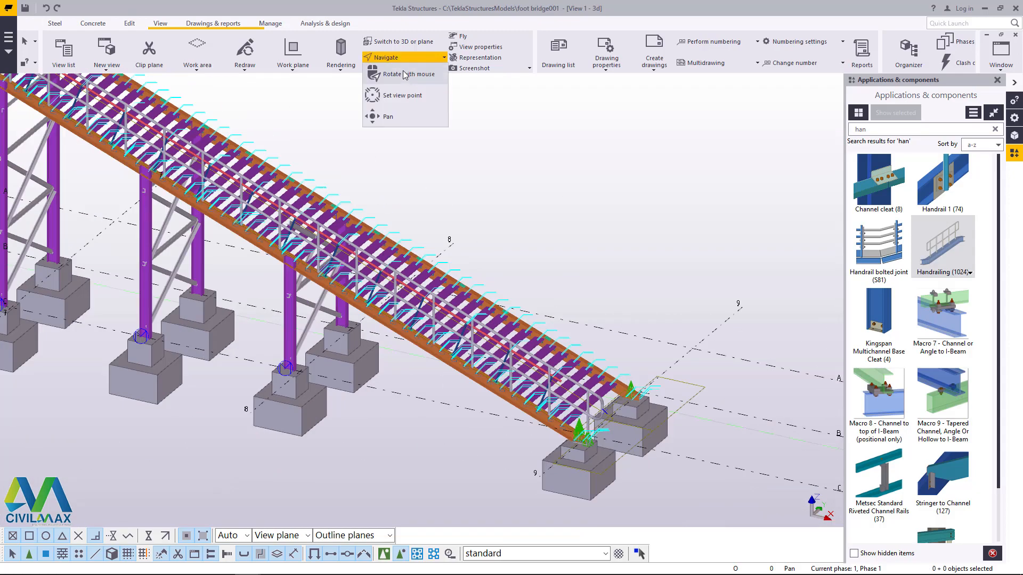
ctrl+middle_drag(427, 280, 173, 248)
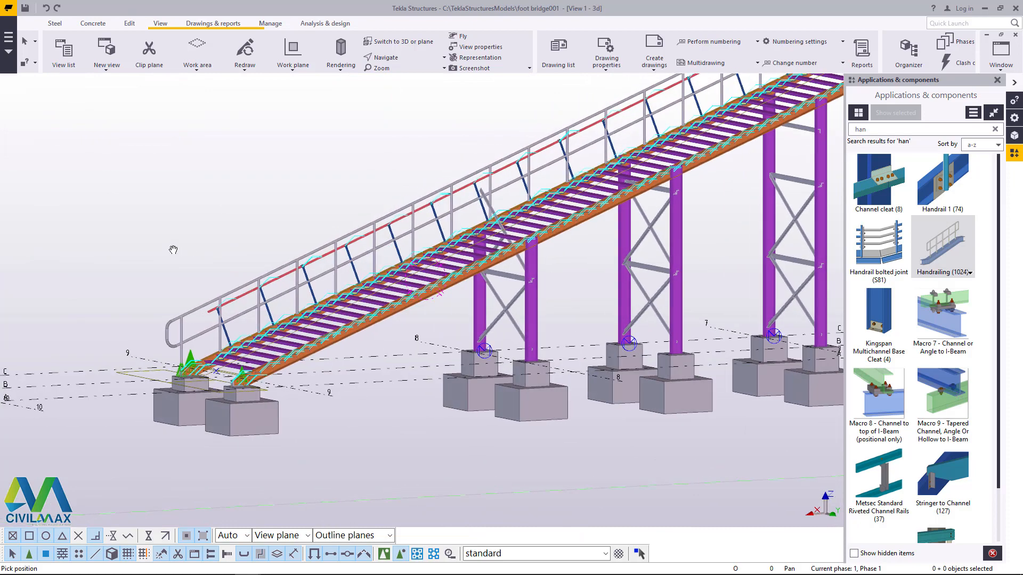
scroll(283, 245, up, 2)
scroll(283, 244, up, 1)
right_click(310, 192)
click(327, 201)
scroll(351, 215, down, 1)
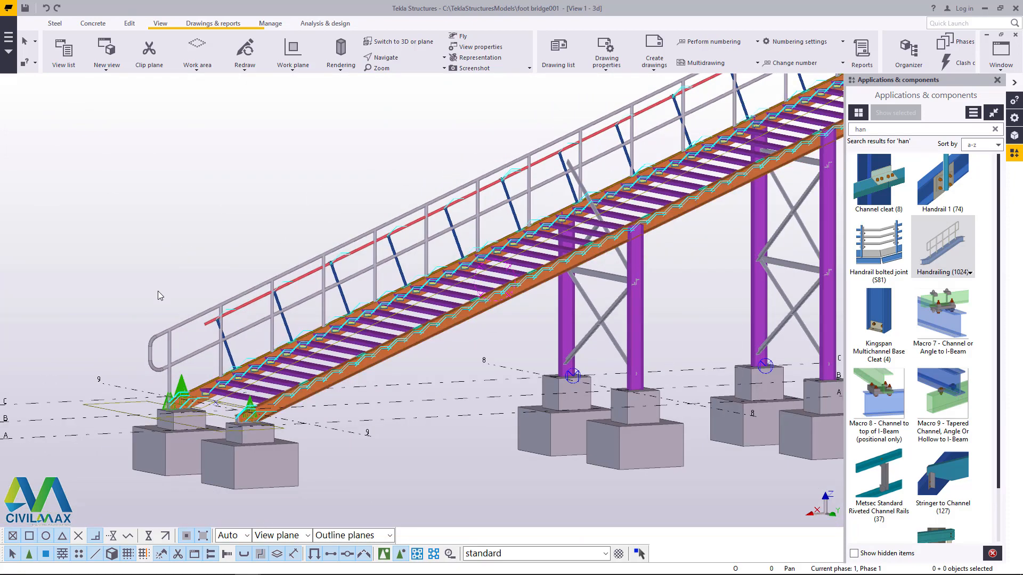
scroll(200, 325, up, 2)
scroll(250, 347, up, 2)
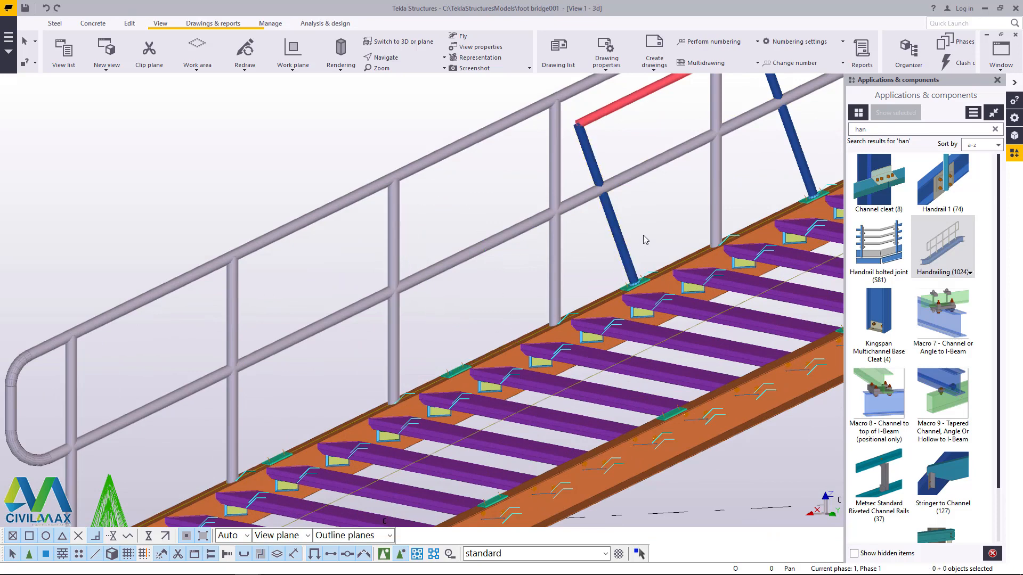
key(Delete)
Step: Delete the next red rail section and its two remaining blue posts up the handrailed stair beam
scroll(581, 279, down, 3)
scroll(503, 247, up, 4)
click(718, 247)
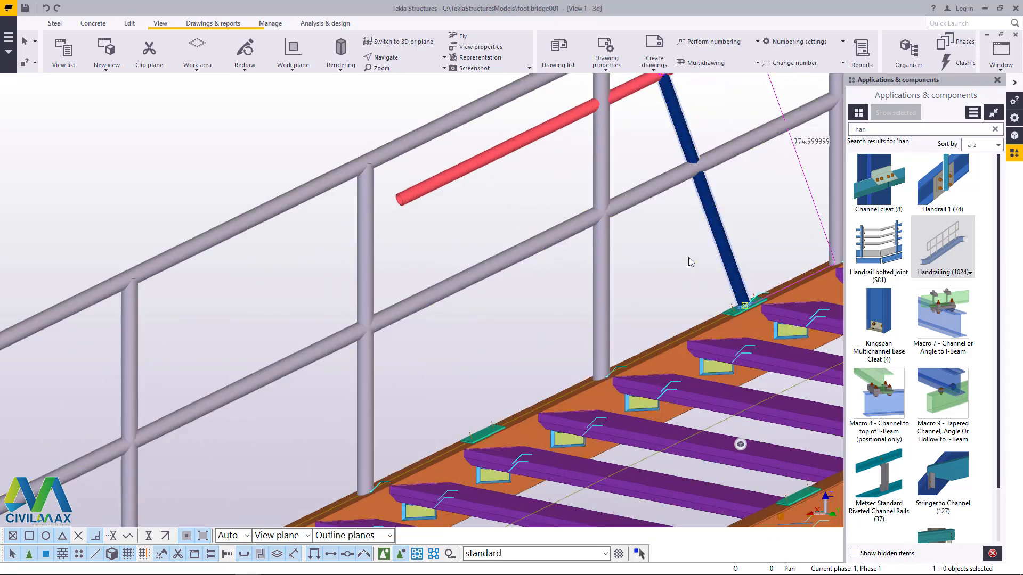
key(Delete)
scroll(684, 253, down, 2)
scroll(613, 181, up, 2)
scroll(569, 206, down, 4)
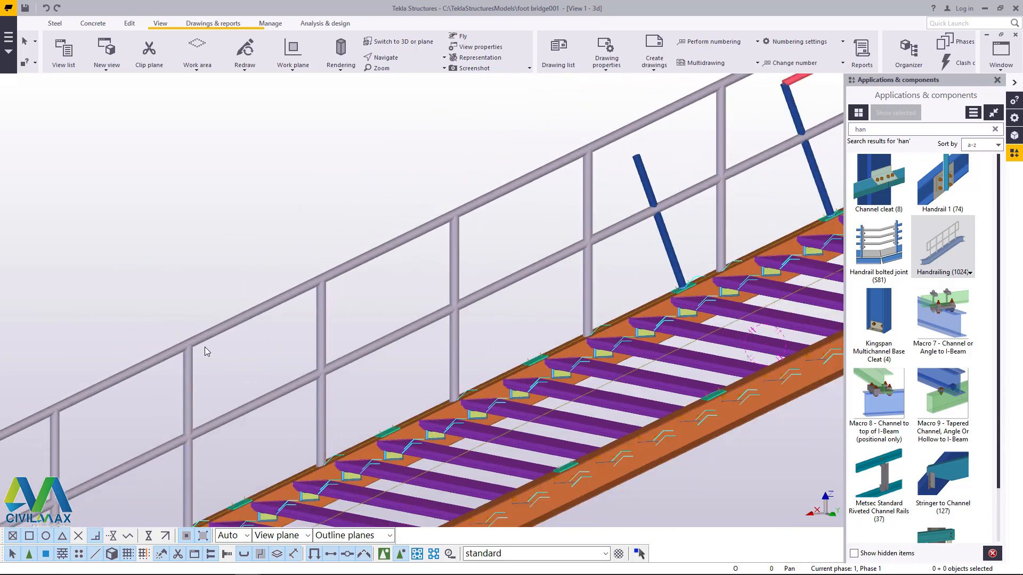
scroll(512, 257, up, 4)
key(Delete)
Step: Delete the red rail section and its first blue post just below the protruding grey brace on the handrailed beam
scroll(579, 235, up, 1)
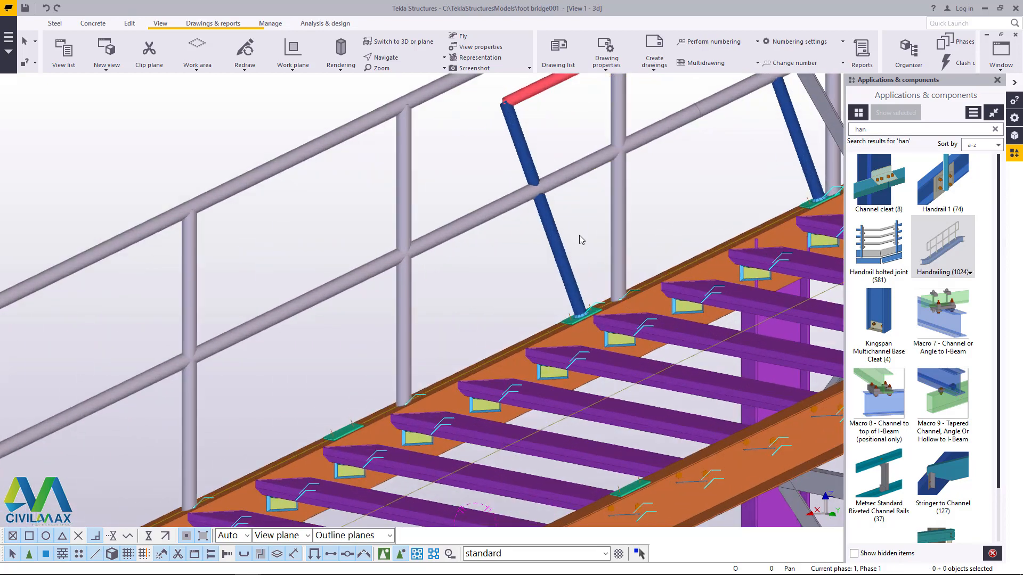
scroll(506, 263, down, 2)
scroll(516, 190, up, 4)
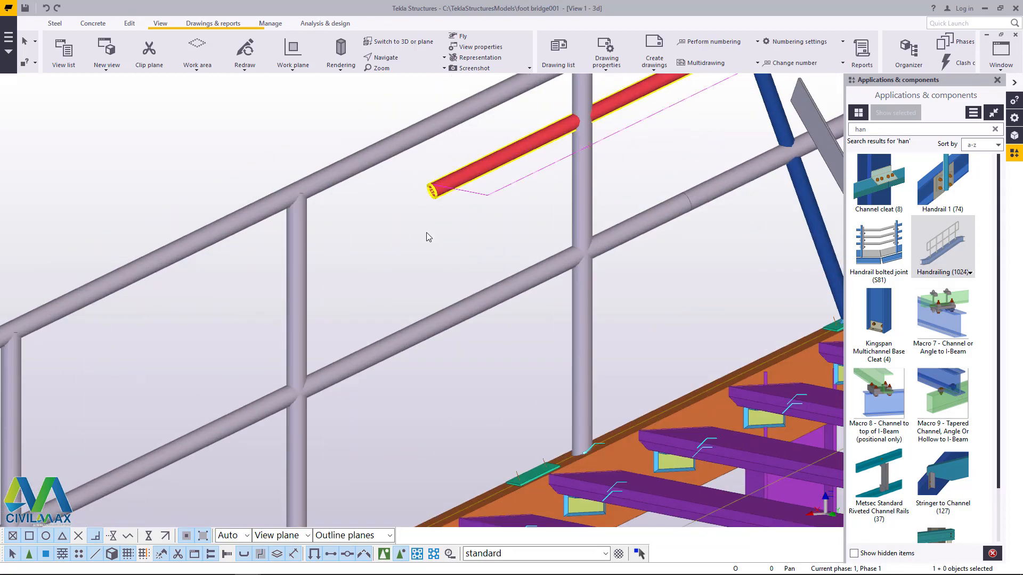
key(Delete)
scroll(426, 233, down, 3)
scroll(606, 234, up, 3)
Step: Delete the free-standing blue post and the grey brace protruding above the treads beside the handrailed beam
click(518, 254)
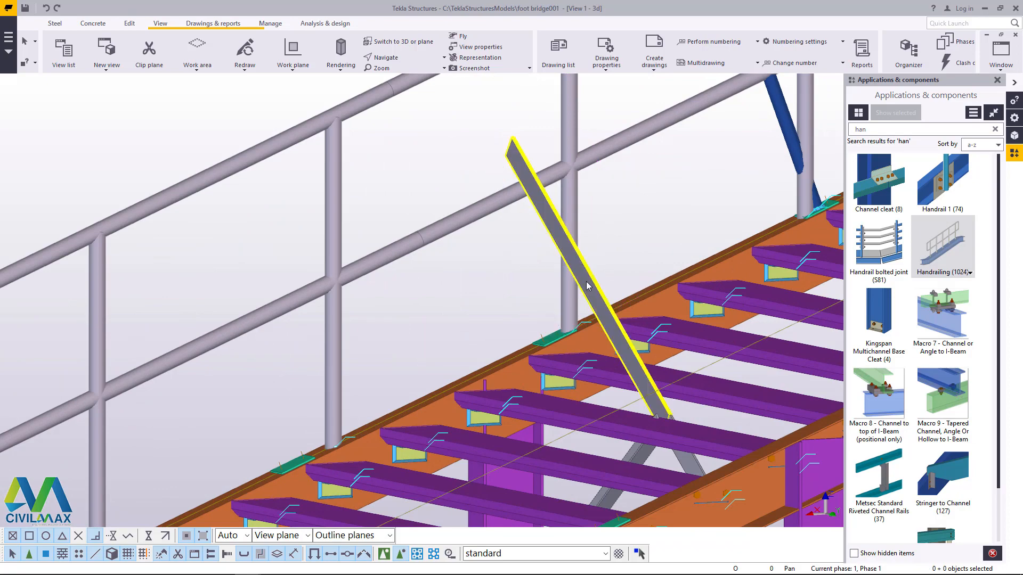
scroll(419, 302, down, 3)
scroll(603, 205, up, 4)
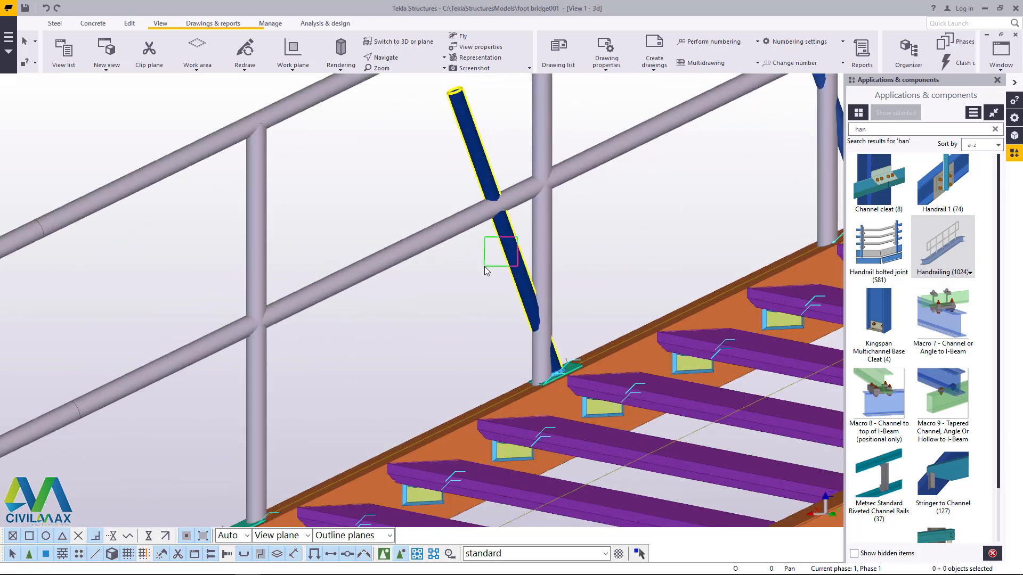
Step: Delete the blue post above the removed brace, plus the next red rail section with its first post
scroll(484, 266, down, 1)
scroll(424, 310, down, 2)
scroll(559, 240, up, 3)
scroll(463, 309, down, 2)
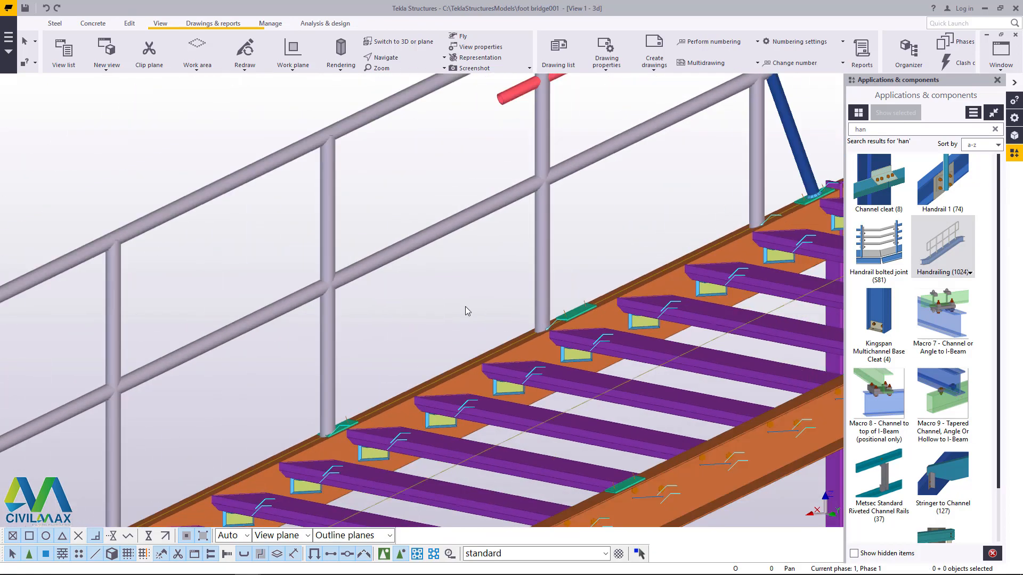
scroll(585, 153, up, 3)
scroll(555, 137, up, 2)
scroll(519, 250, down, 4)
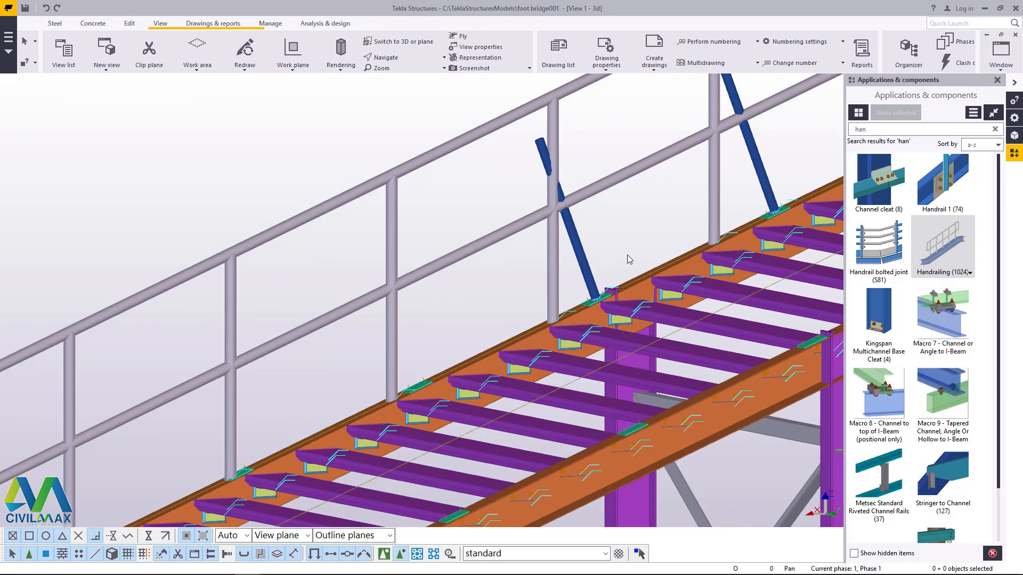
Step: Delete the two free-standing blue posts above the next column on the handrailed stair beam
scroll(569, 244, up, 3)
scroll(550, 261, down, 4)
scroll(629, 200, up, 4)
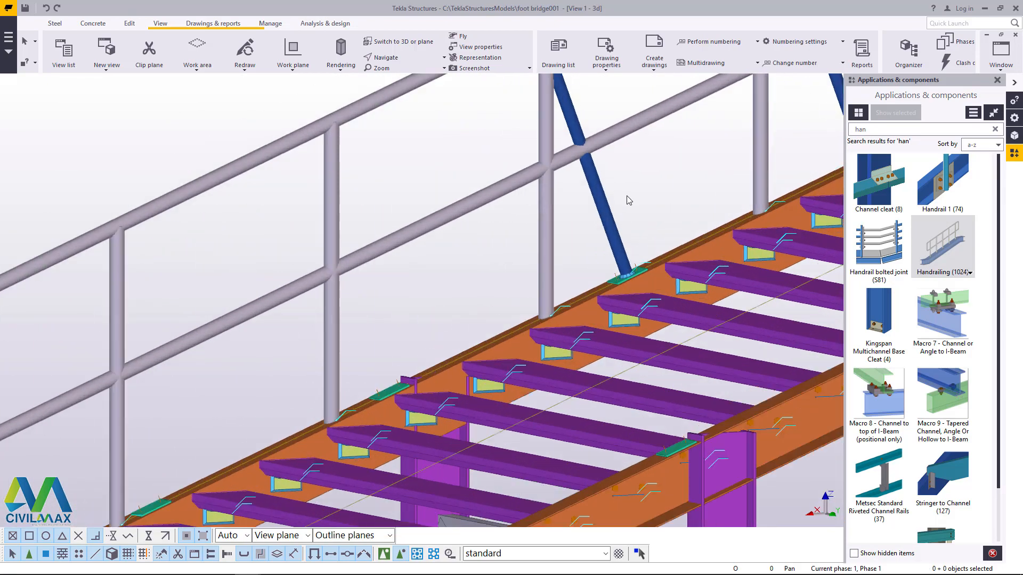
scroll(595, 238, down, 4)
scroll(597, 188, up, 4)
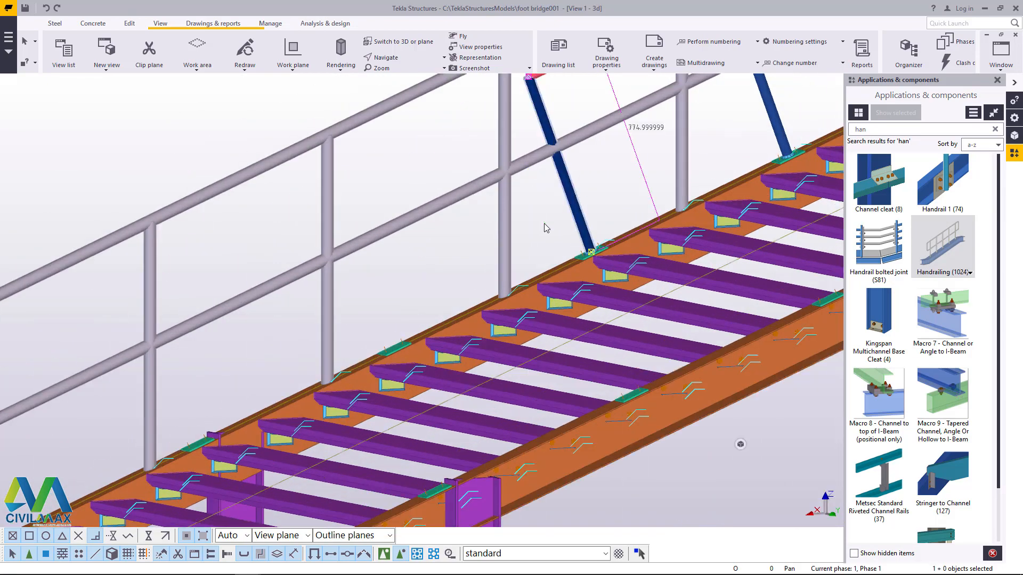
Step: Delete the next red rail section together with its three blue posts, continuing up the handrailed beam
scroll(449, 263, down, 4)
scroll(597, 137, up, 4)
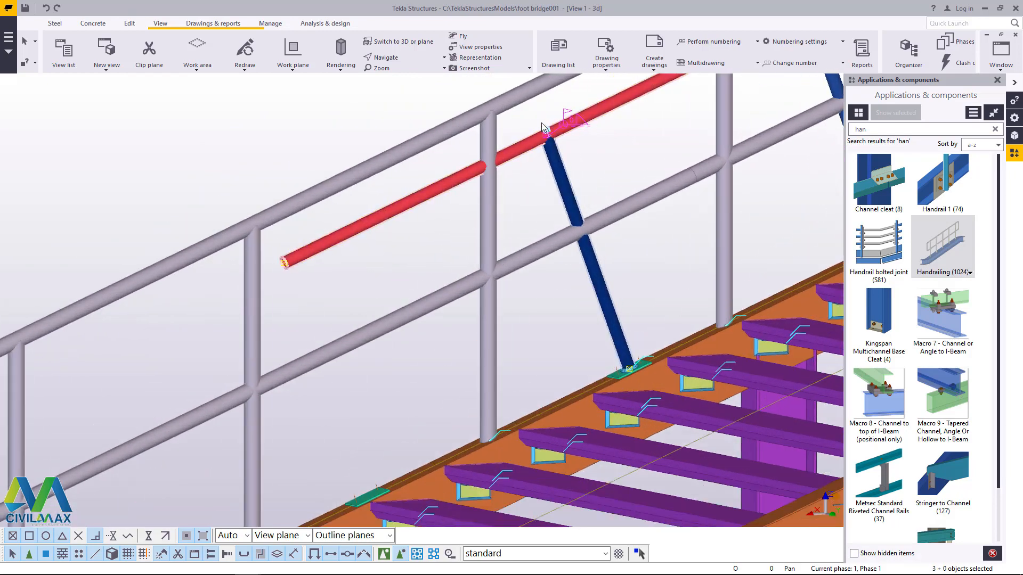
key(Delete)
scroll(476, 221, down, 3)
scroll(636, 168, up, 2)
click(636, 196)
key(Delete)
scroll(365, 285, down, 2)
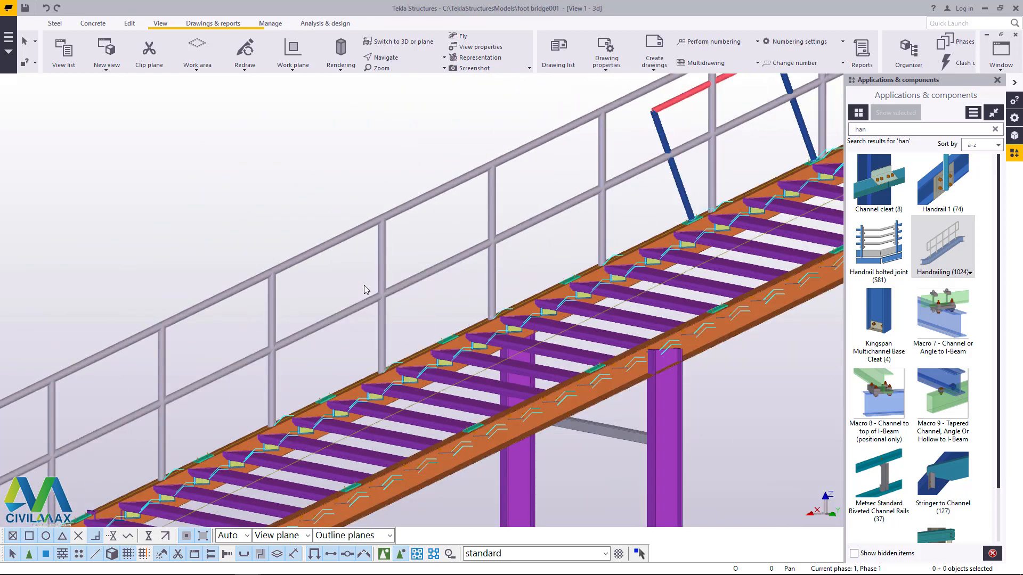
Step: Delete the first two blue posts and the red rail of the following old railing section on the handrailed beam
scroll(364, 285, down, 2)
scroll(548, 253, up, 4)
click(609, 220)
key(Delete)
scroll(400, 313, down, 3)
scroll(672, 111, up, 2)
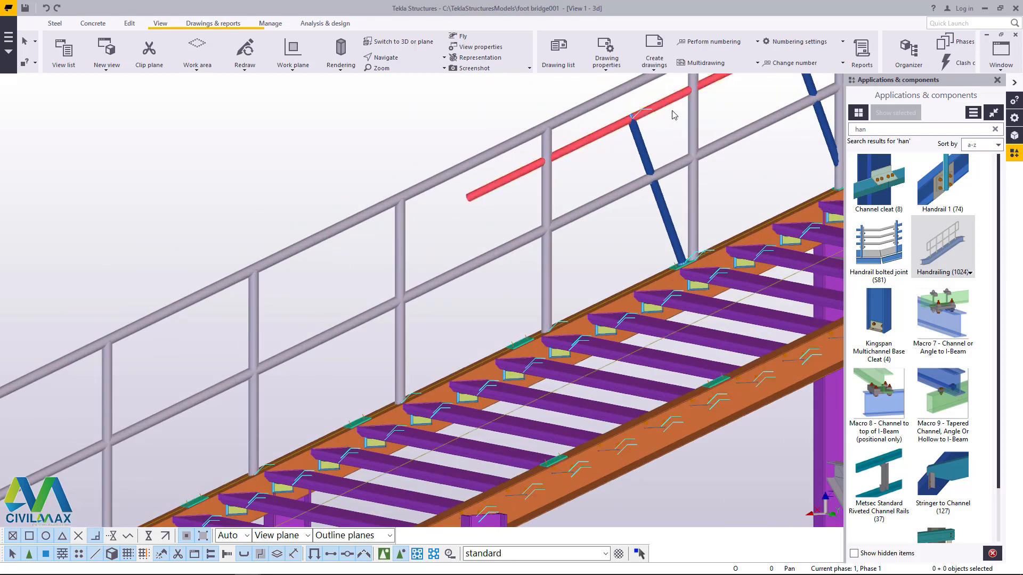
scroll(672, 111, up, 2)
drag(664, 111, 601, 136)
key(Delete)
Step: Delete the remaining red rail and the next leaning blue posts of the old railing on the handrailed stair beam
scroll(427, 250, down, 5)
scroll(627, 171, up, 4)
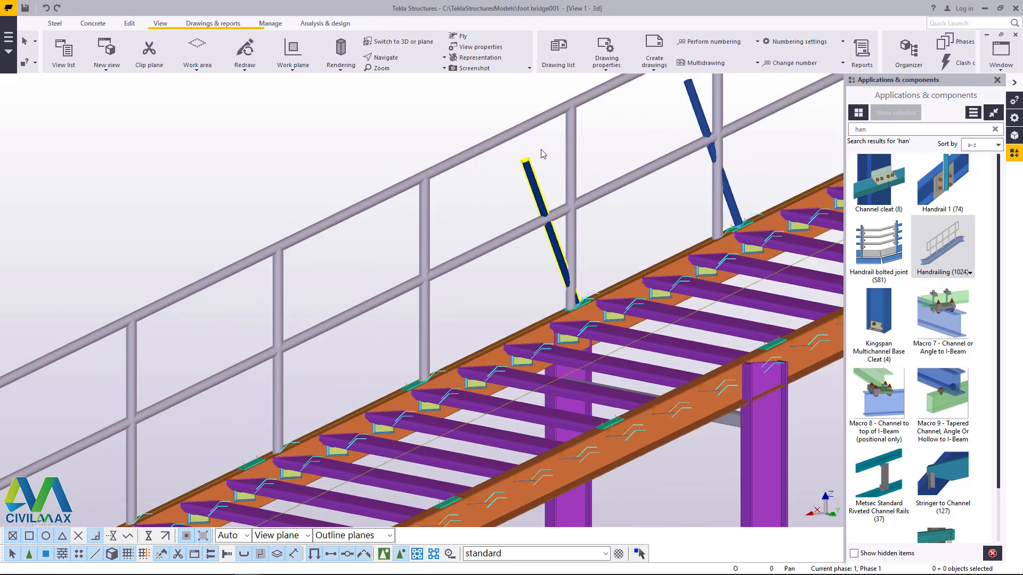
scroll(498, 225, down, 3)
key(Escape)
scroll(587, 140, up, 4)
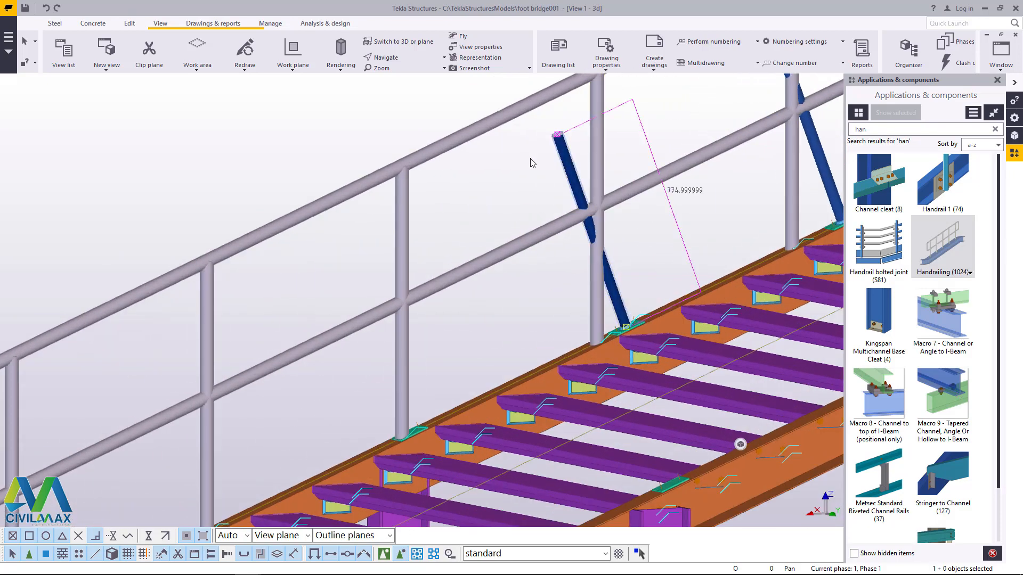
click(690, 113)
click(566, 149)
key(Delete)
scroll(408, 325, down, 4)
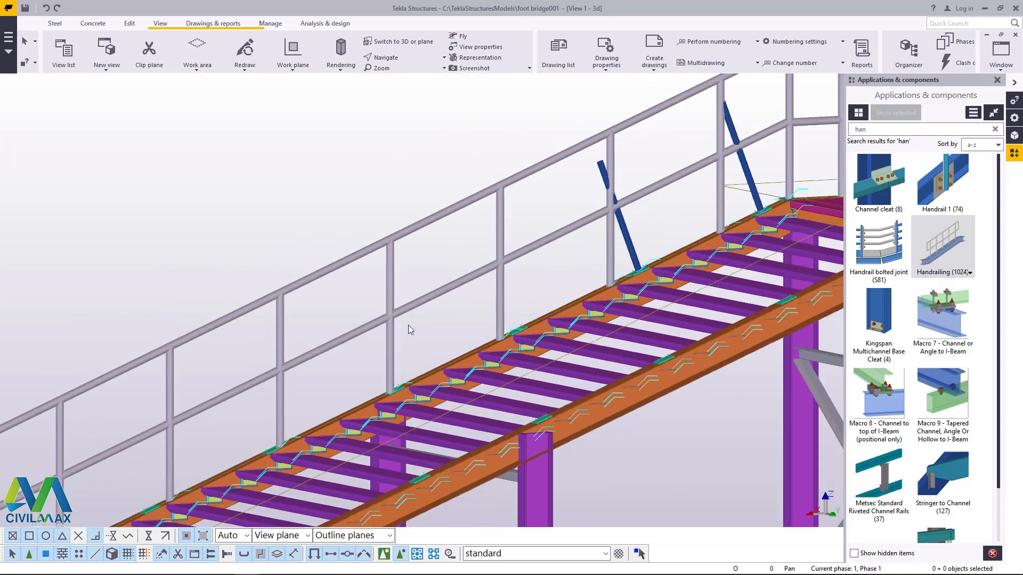
Step: Delete the last blue posts of the old railing just below the platform on the handrailed stair beam
scroll(521, 251, up, 2)
scroll(524, 255, up, 2)
key(Escape)
scroll(438, 363, down, 3)
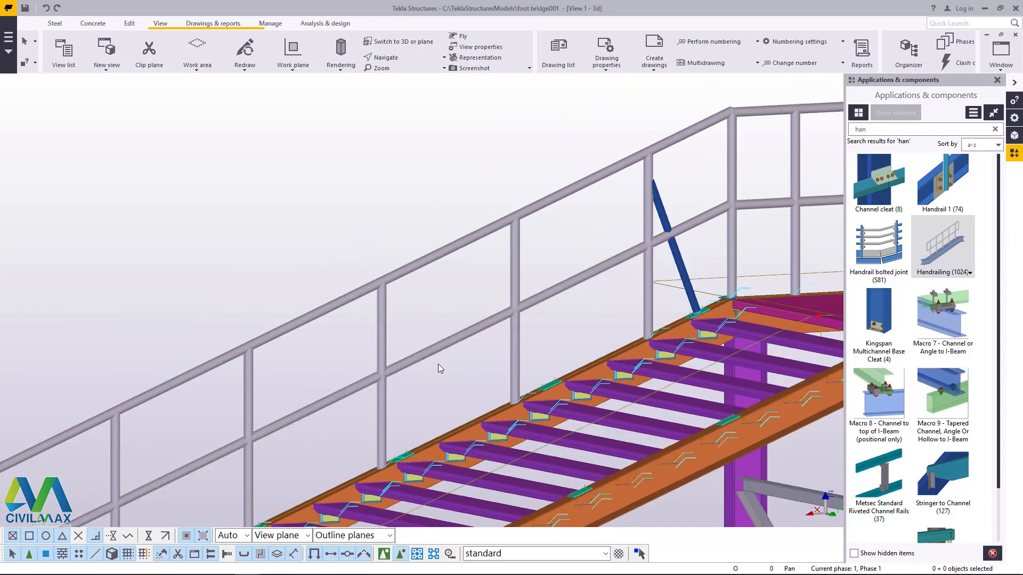
scroll(643, 313, up, 4)
scroll(609, 304, down, 4)
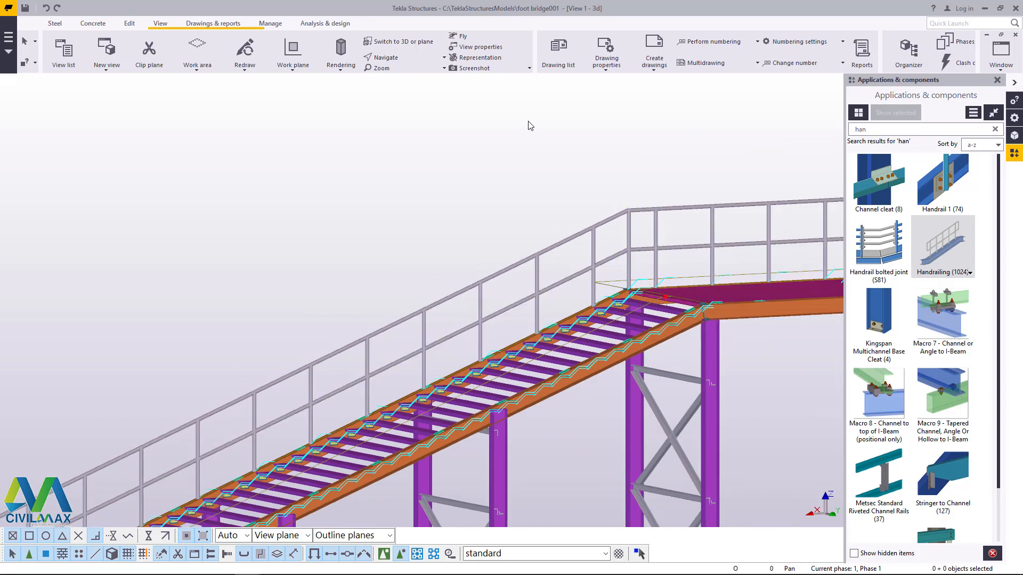
Step: Inspect the handrailed side of the whole bridge from several angles for leftover parts of the old railing
click(385, 57)
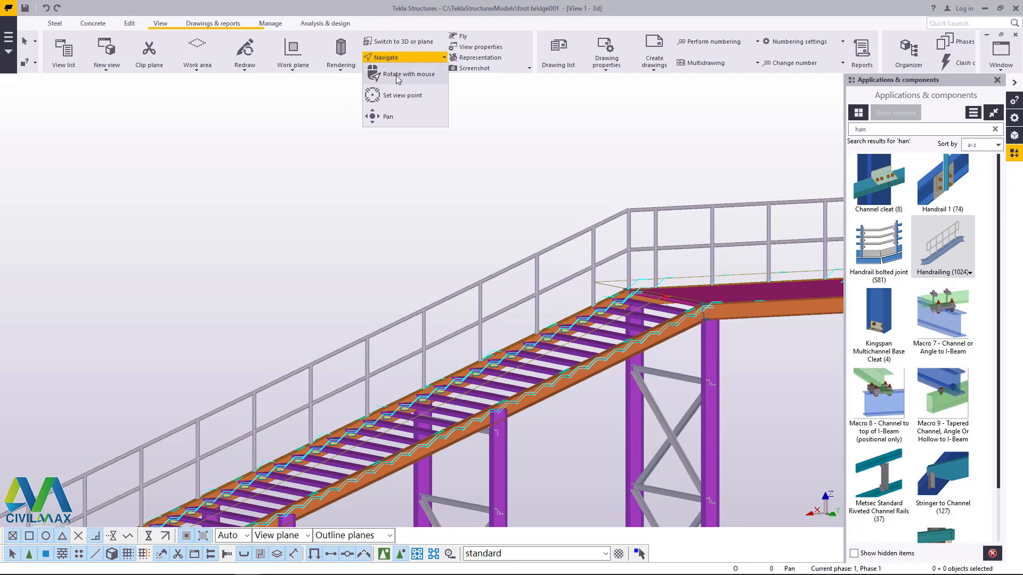
click(630, 256)
ctrl+middle_drag(630, 257, 427, 306)
scroll(427, 306, down, 4)
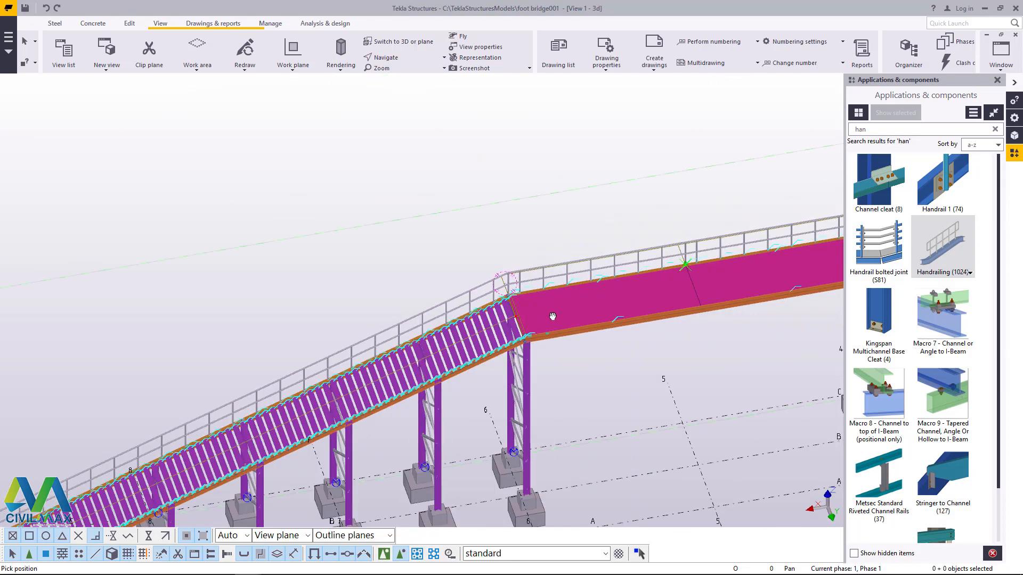
ctrl+middle_drag(551, 315, 434, 302)
drag(454, 302, 541, 295)
scroll(441, 281, down, 5)
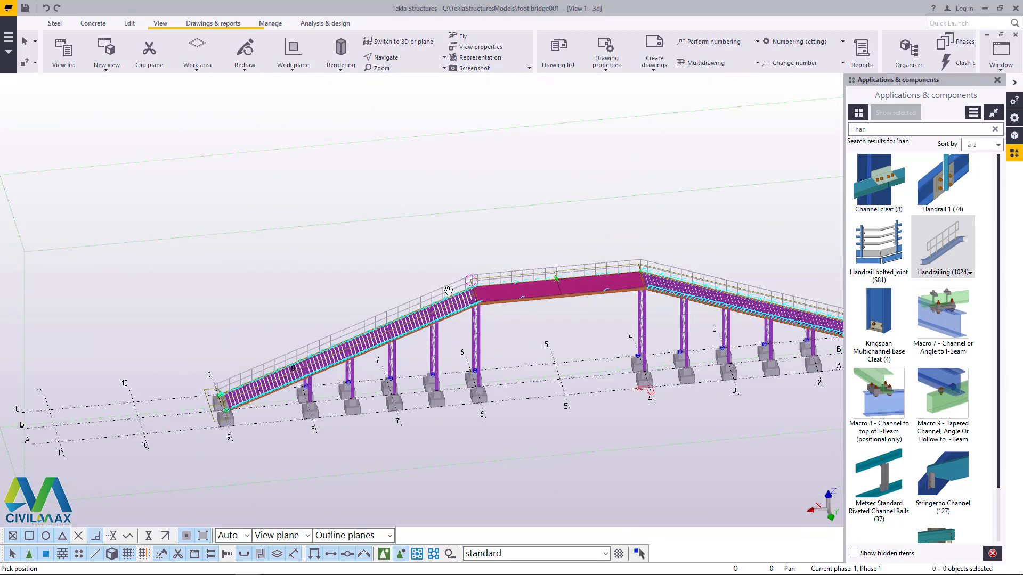
drag(444, 277, 696, 249)
ctrl+middle_drag(696, 250, 424, 238)
scroll(460, 287, up, 4)
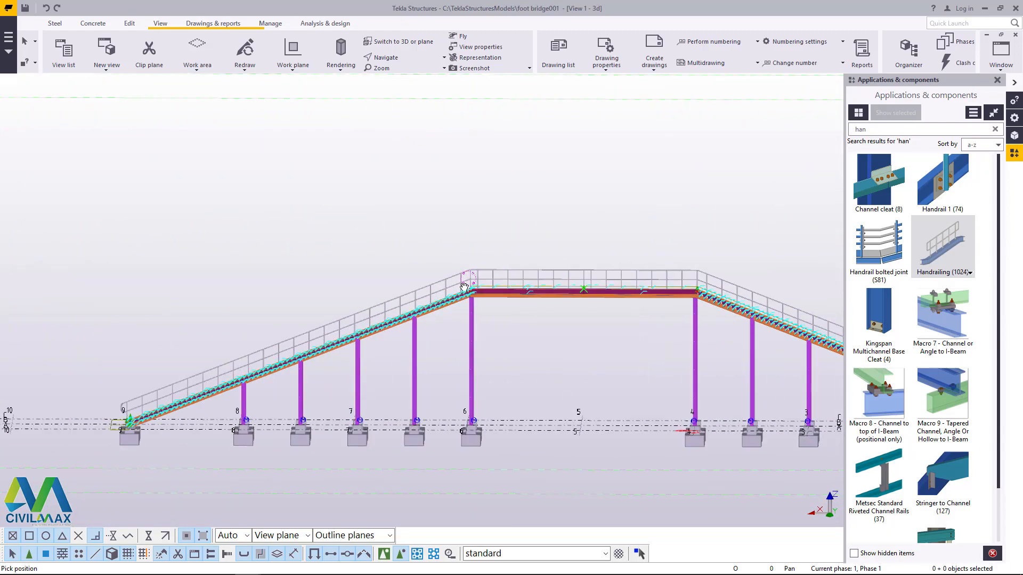
scroll(459, 287, up, 2)
right_click(344, 151)
click(368, 158)
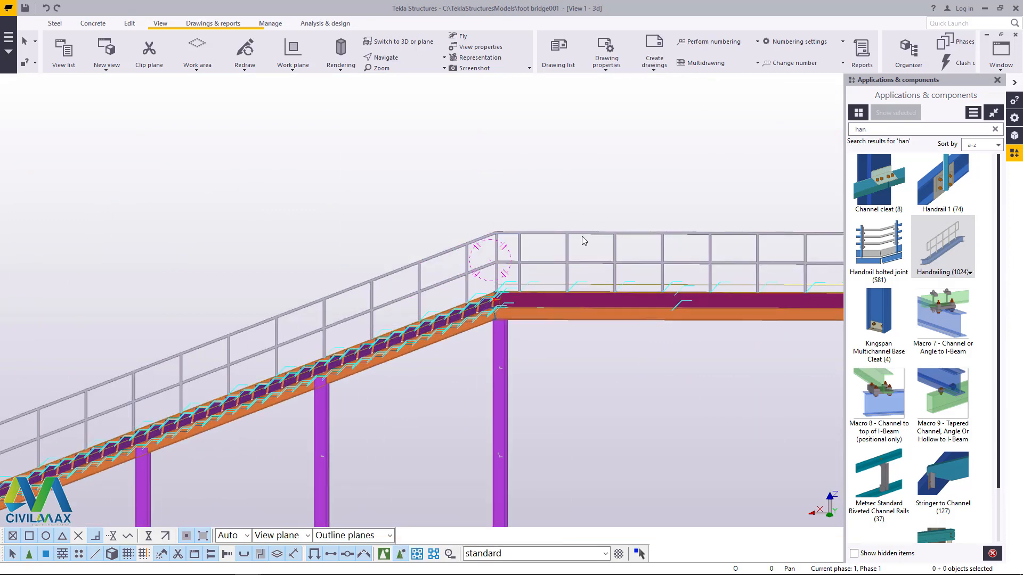
Step: Enable component selection and select the four handrailing components along both stairs and the two platform halves
click(384, 554)
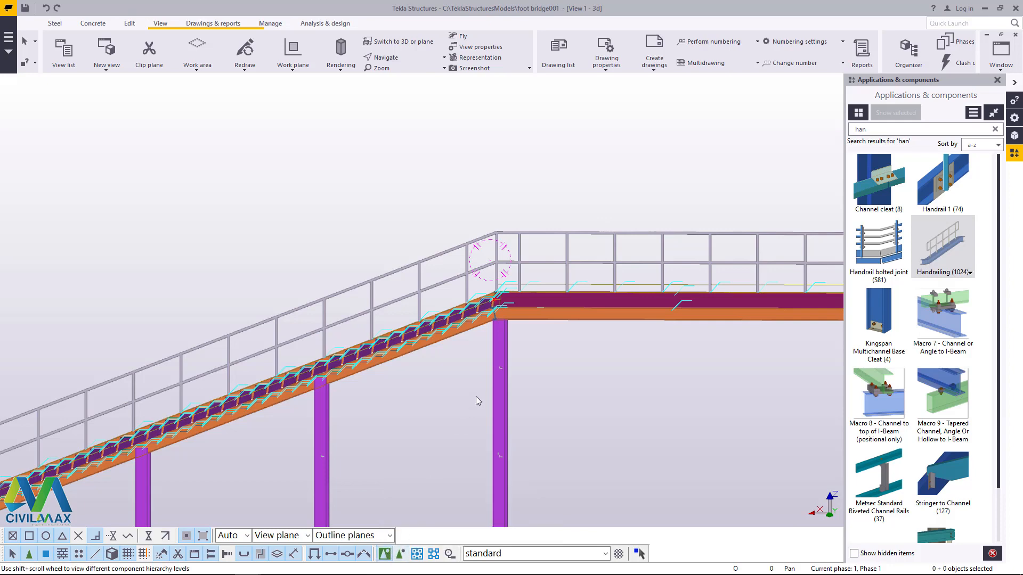
click(577, 242)
scroll(520, 288, up, 1)
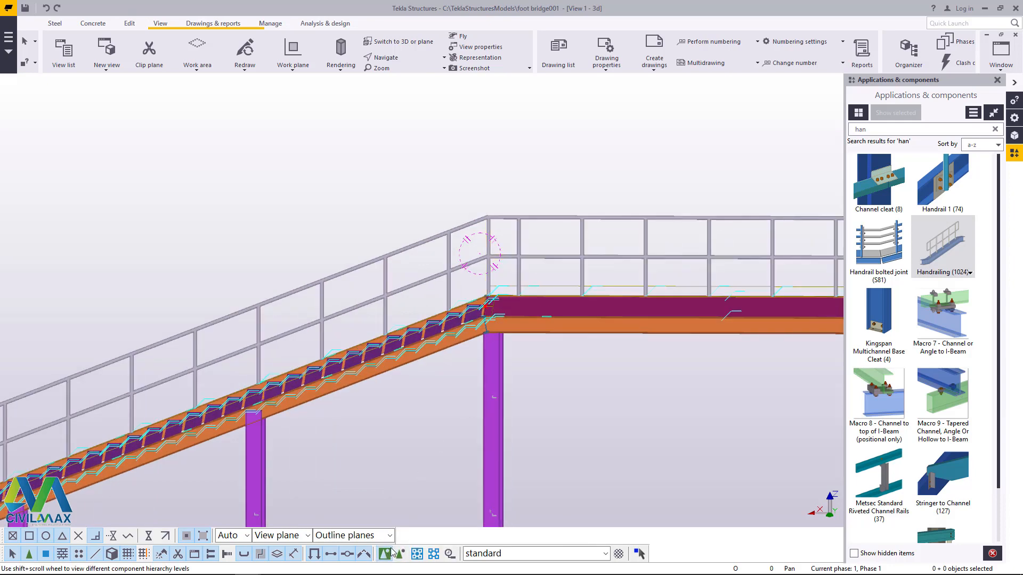
click(481, 244)
scroll(274, 288, down, 5)
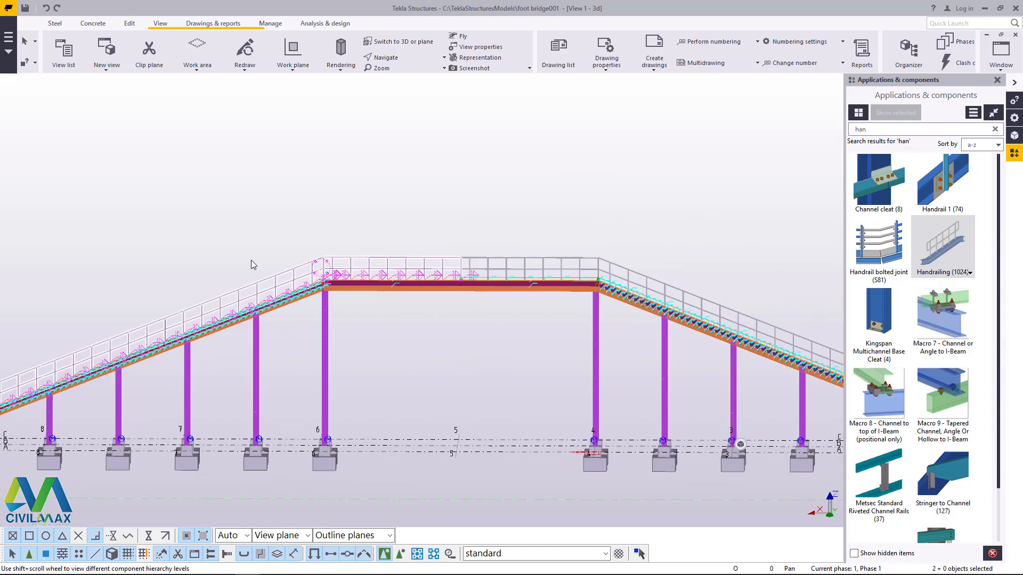
scroll(458, 247, up, 8)
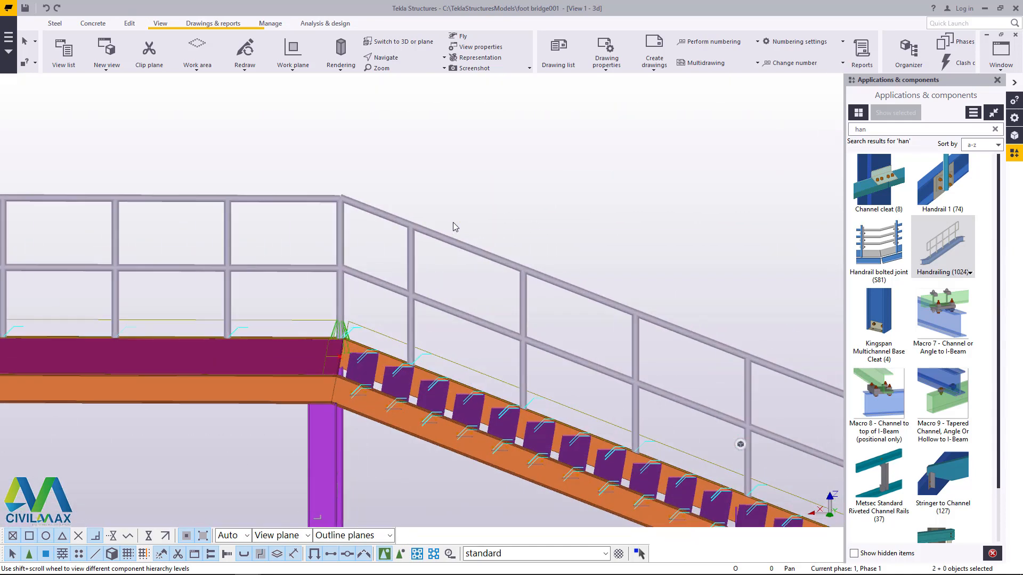
ctrl+click(461, 243)
ctrl+click(318, 197)
scroll(627, 239, down, 6)
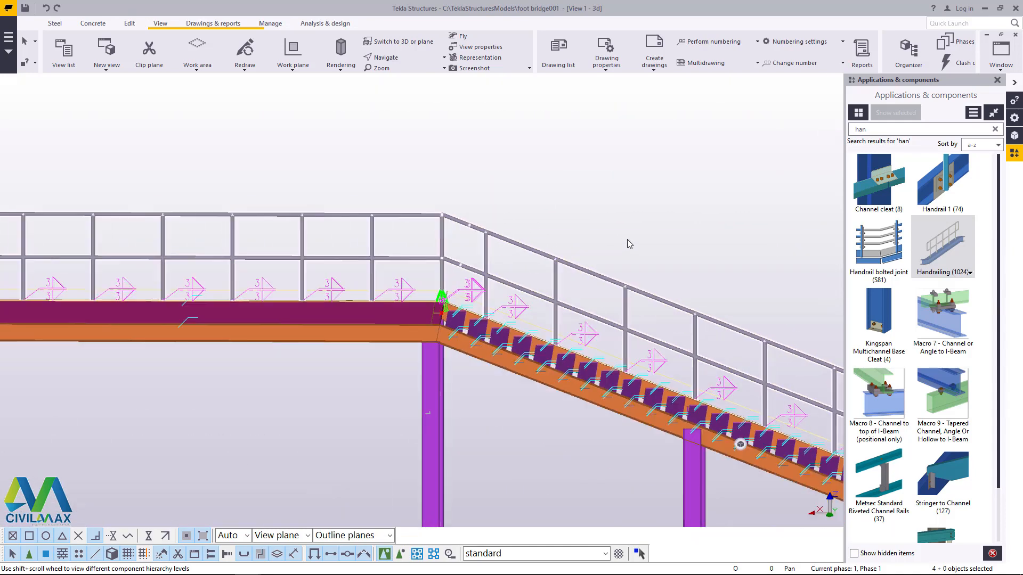
scroll(374, 209, up, 6)
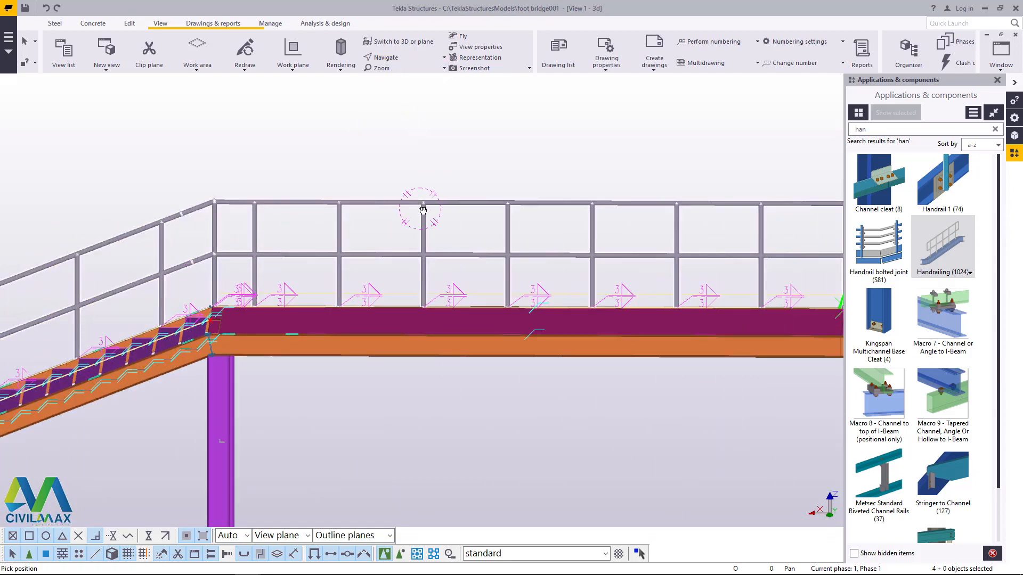
scroll(423, 210, down, 10)
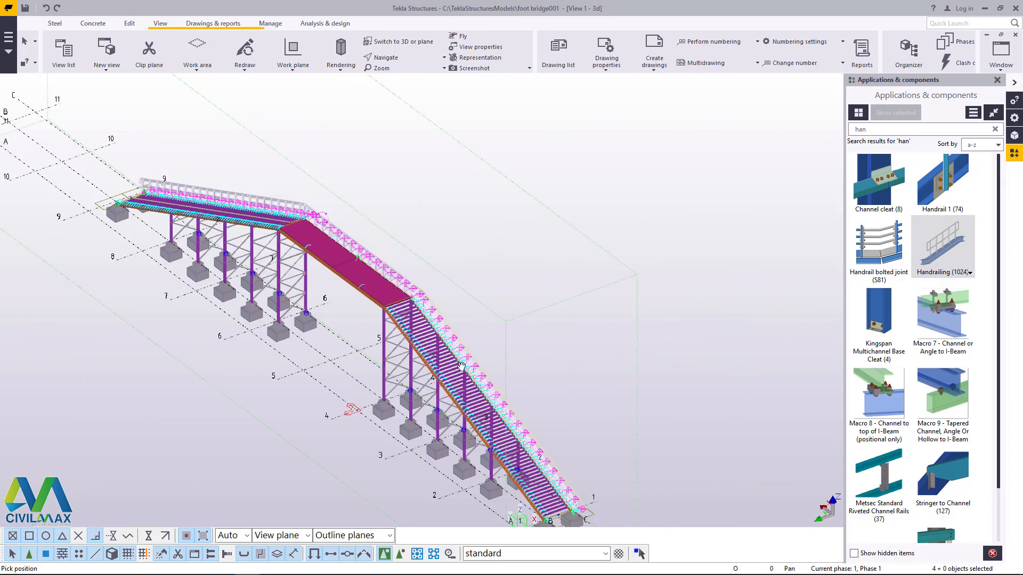
scroll(462, 366, up, 8)
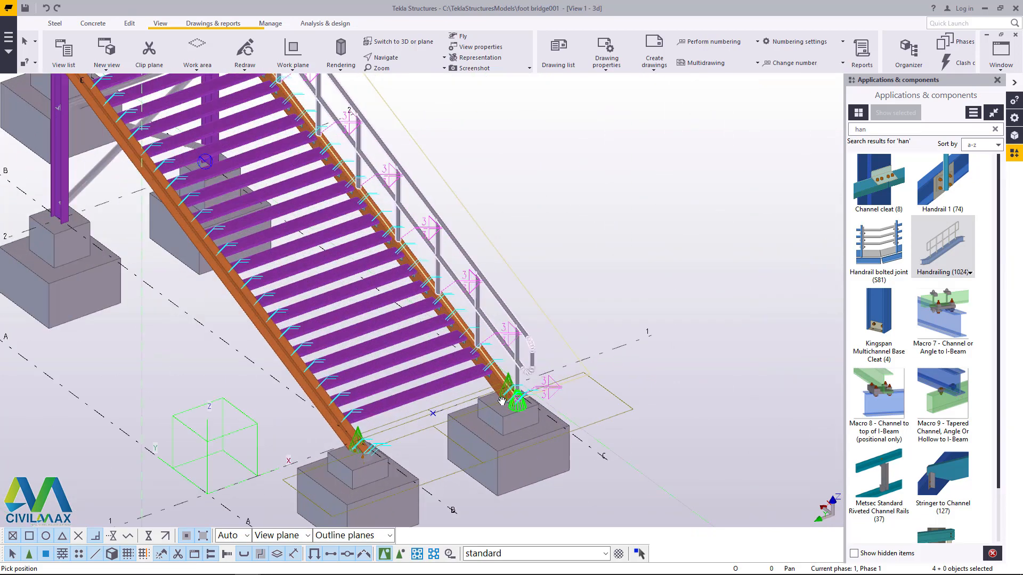
scroll(502, 400, up, 8)
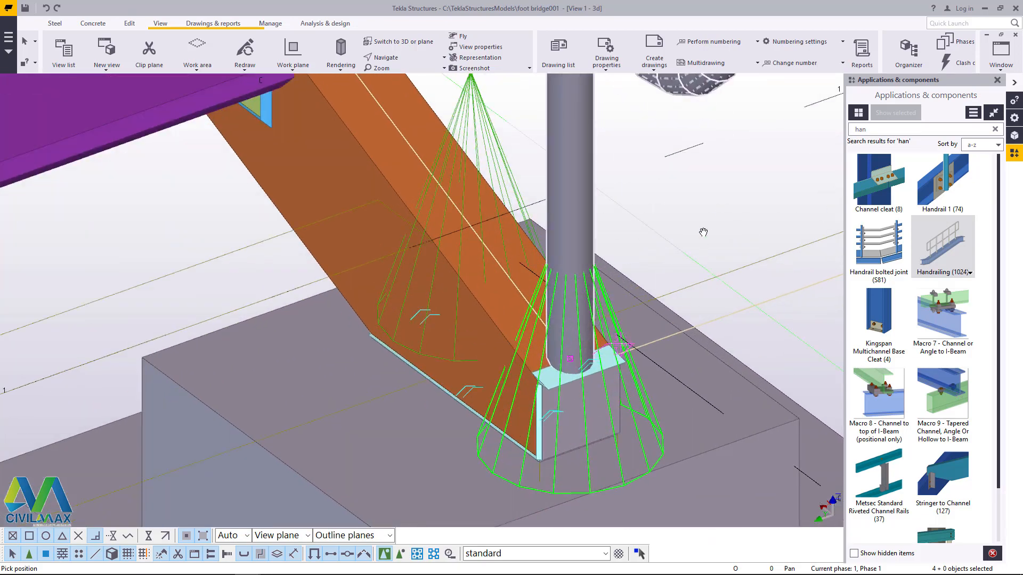
scroll(705, 206, down, 6)
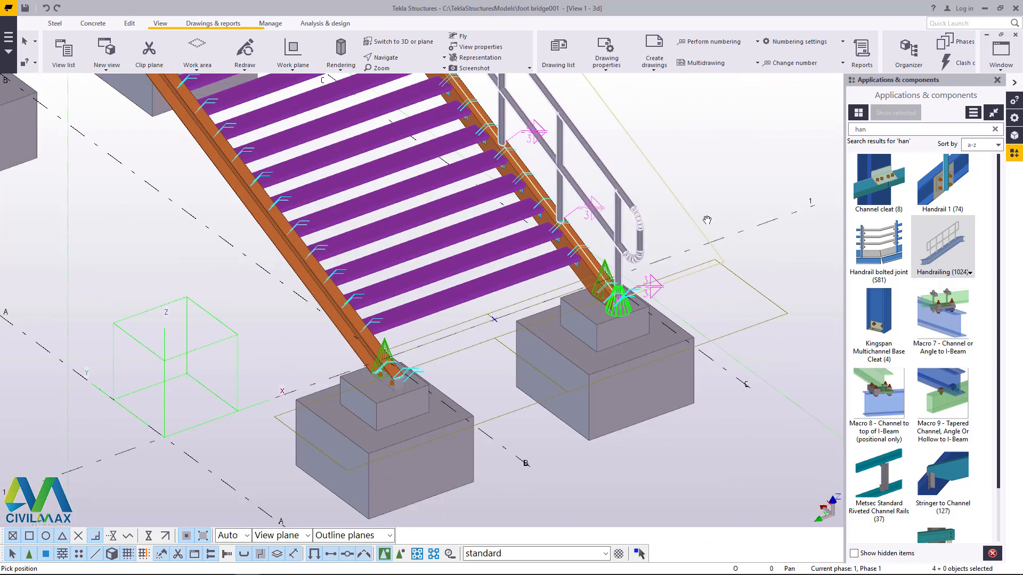
right_click(723, 155)
right_click(709, 137)
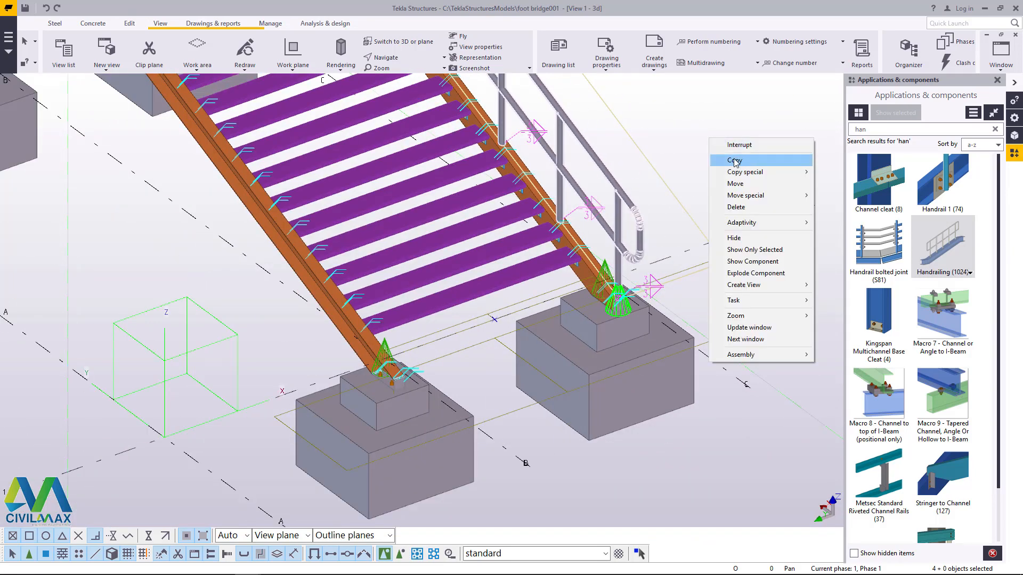
click(735, 160)
scroll(641, 349, up, 8)
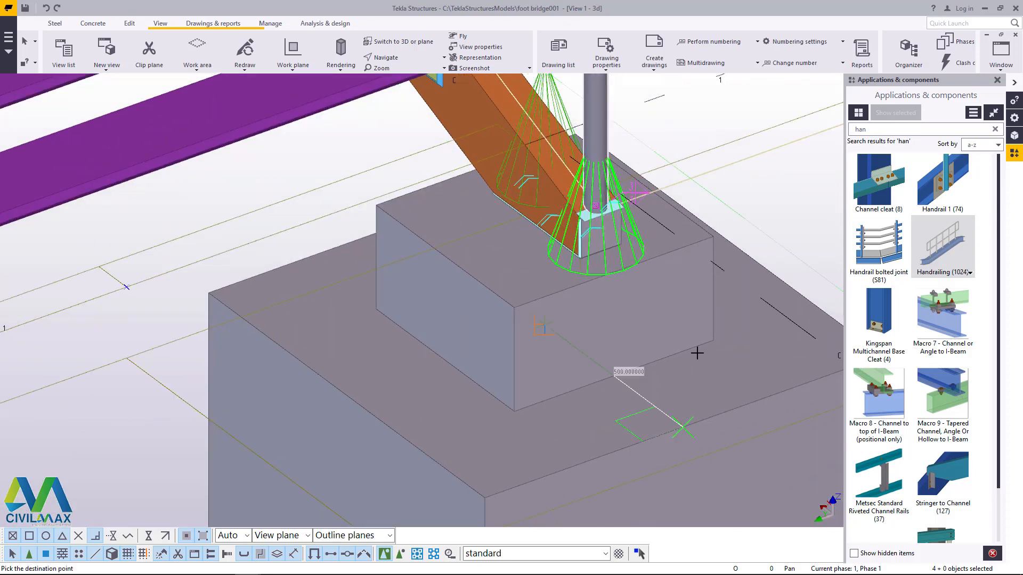
scroll(697, 353, down, 5)
scroll(404, 434, up, 6)
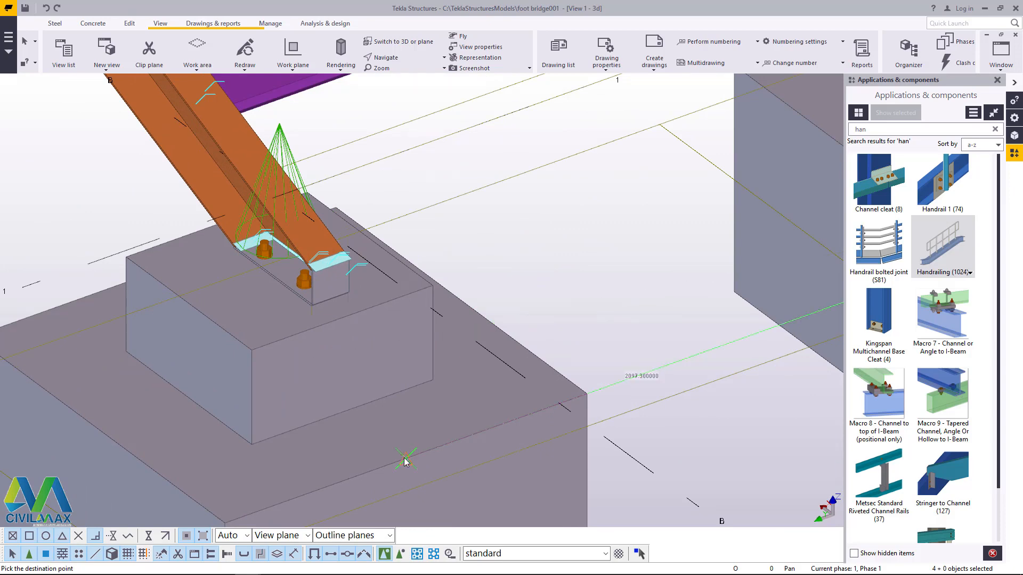
right_click(556, 257)
click(579, 263)
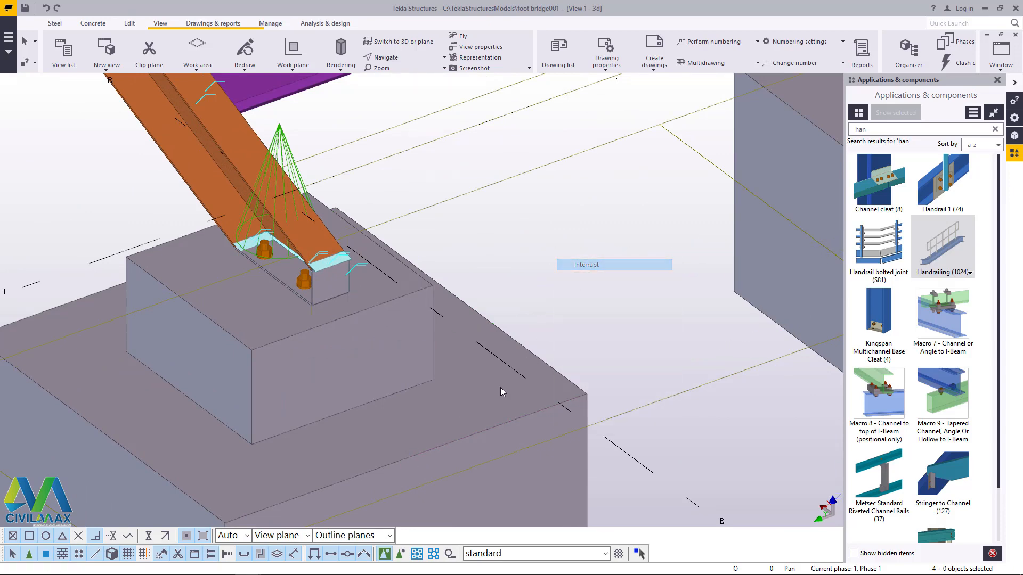
Step: Copy the four selected handrailings to the opposite side, from the footing edge at the handrailed stair foot to the matching point on the opposite footing
scroll(464, 411, down, 7)
scroll(542, 398, down, 4)
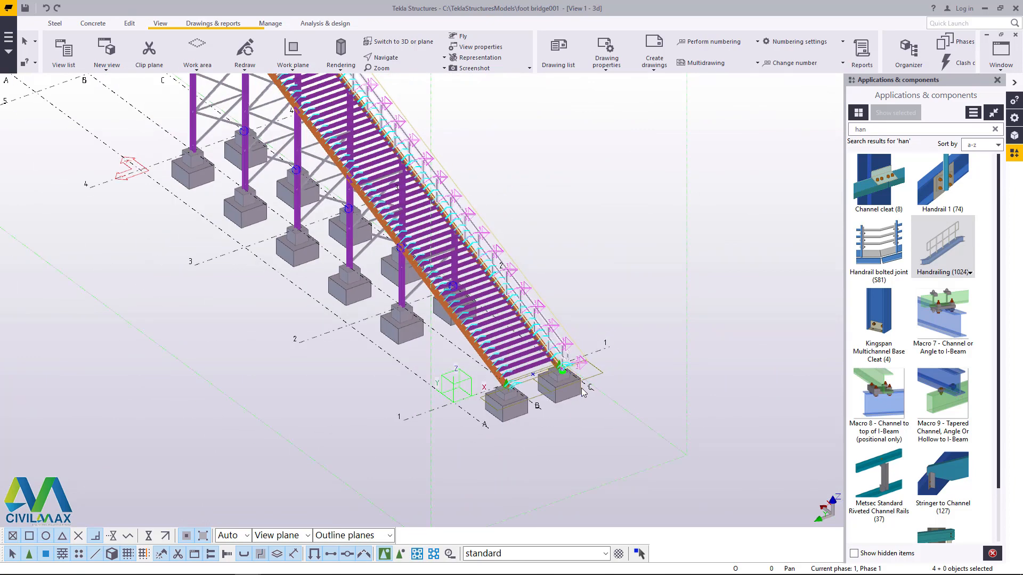
scroll(560, 429, down, 2)
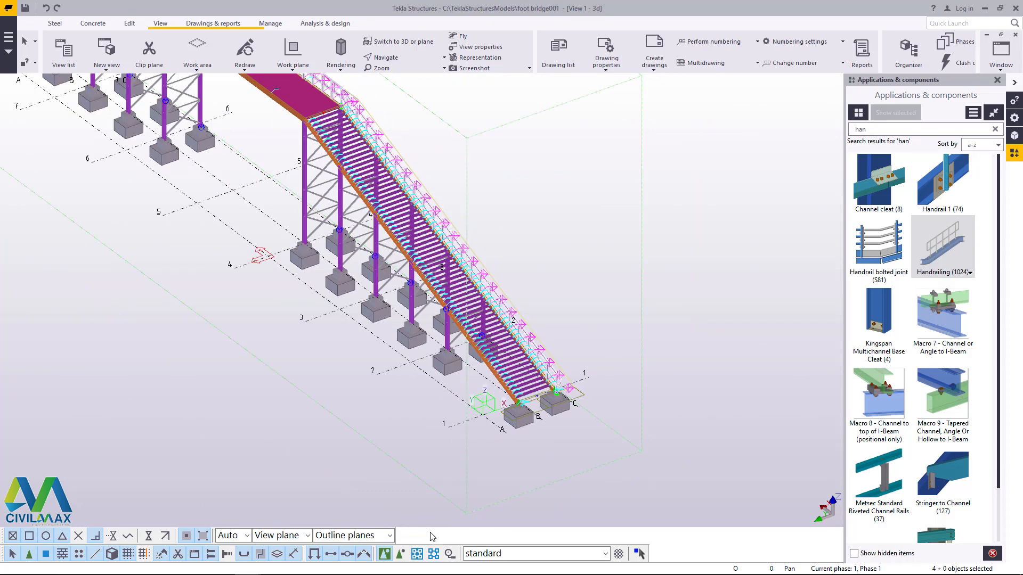
scroll(564, 427, down, 3)
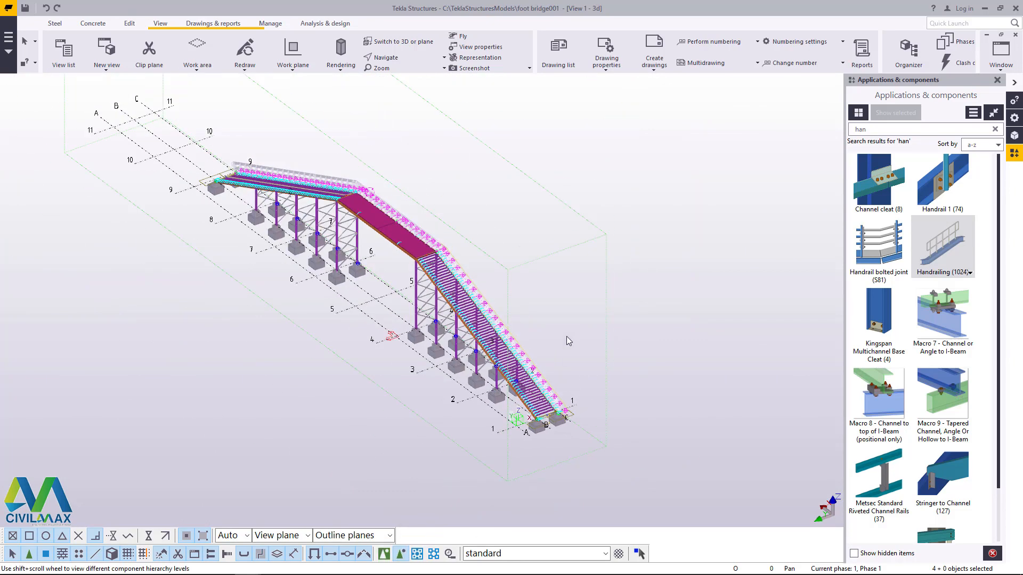
scroll(590, 287, up, 2)
right_click(643, 241)
click(669, 263)
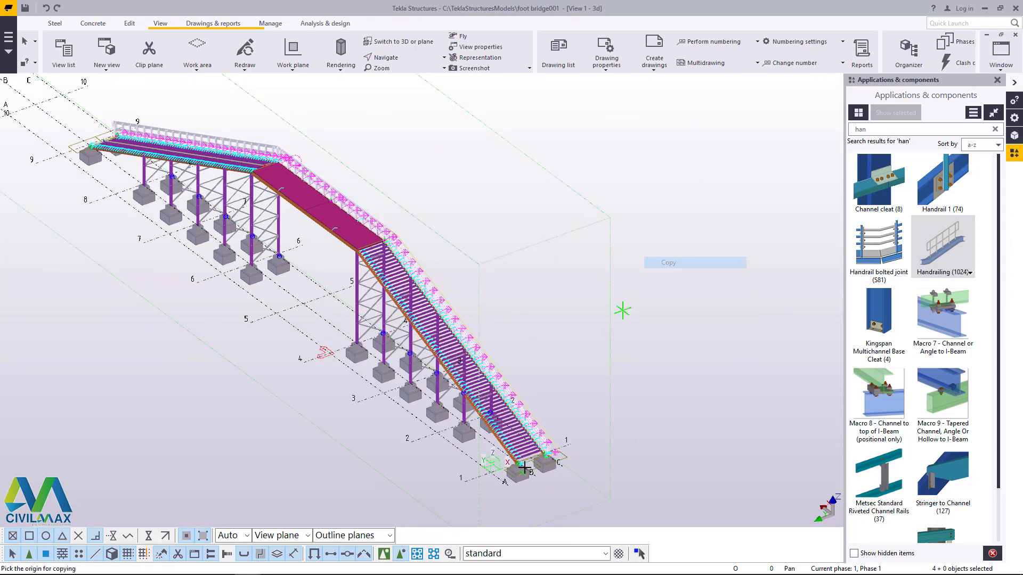
scroll(549, 464, up, 8)
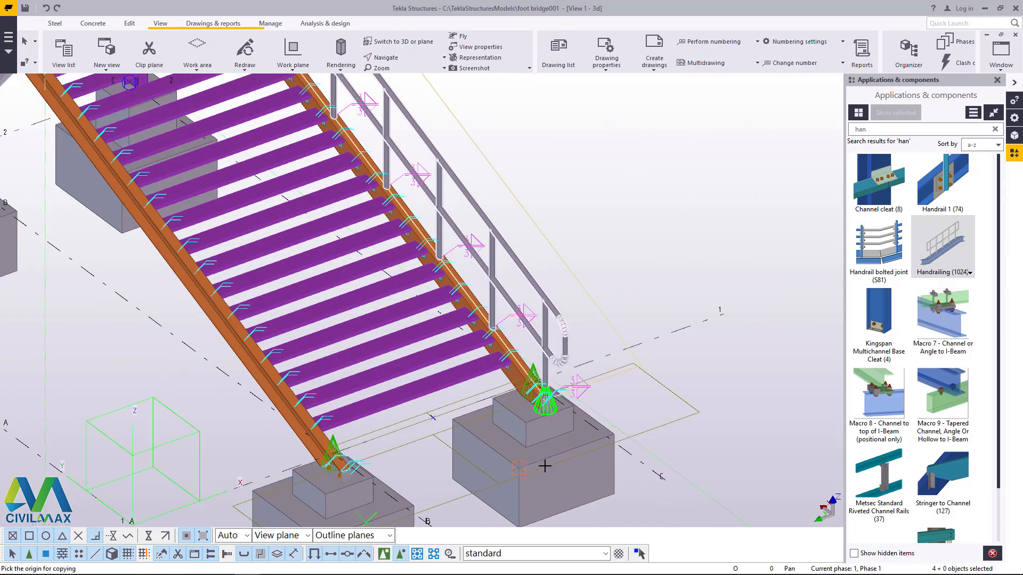
scroll(555, 464, up, 3)
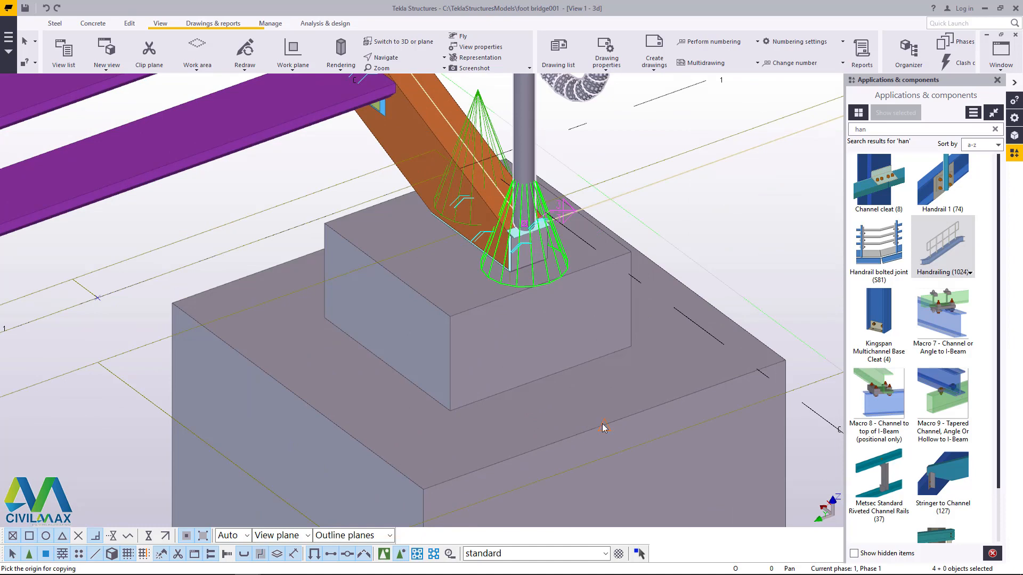
click(603, 425)
scroll(708, 251, down, 4)
scroll(338, 427, up, 3)
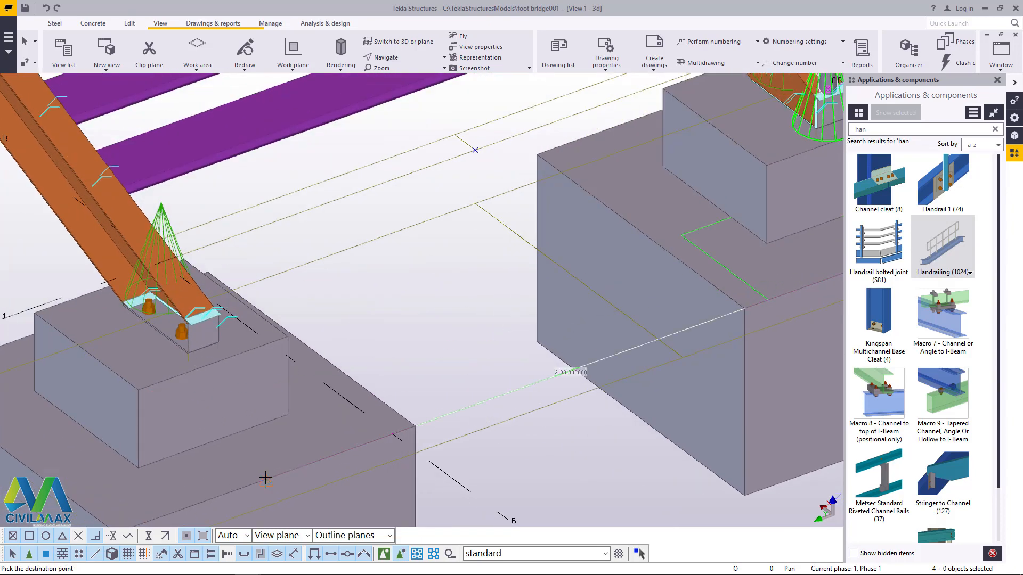
click(265, 477)
right_click(477, 313)
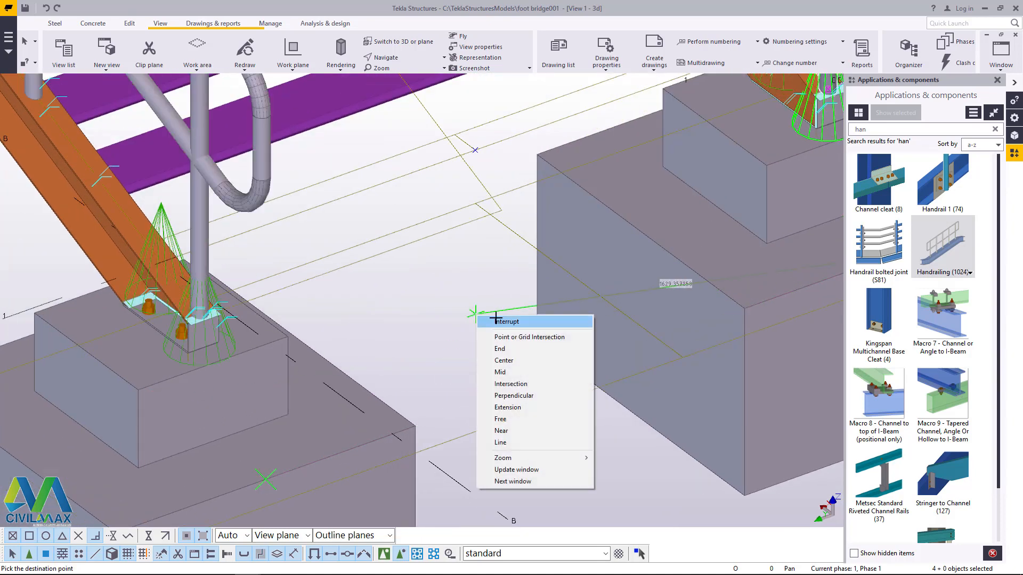
click(496, 320)
Step: Inspect the copied handrails on the unrailed side along the platform and its junction with the stair
scroll(471, 392, down, 3)
scroll(478, 397, down, 5)
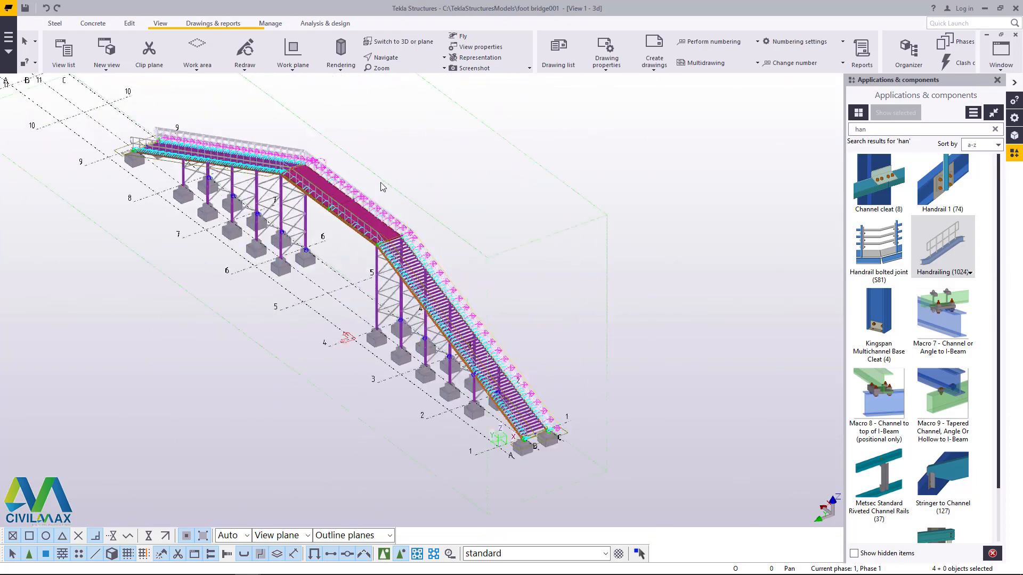
scroll(271, 187, up, 4)
scroll(270, 188, up, 3)
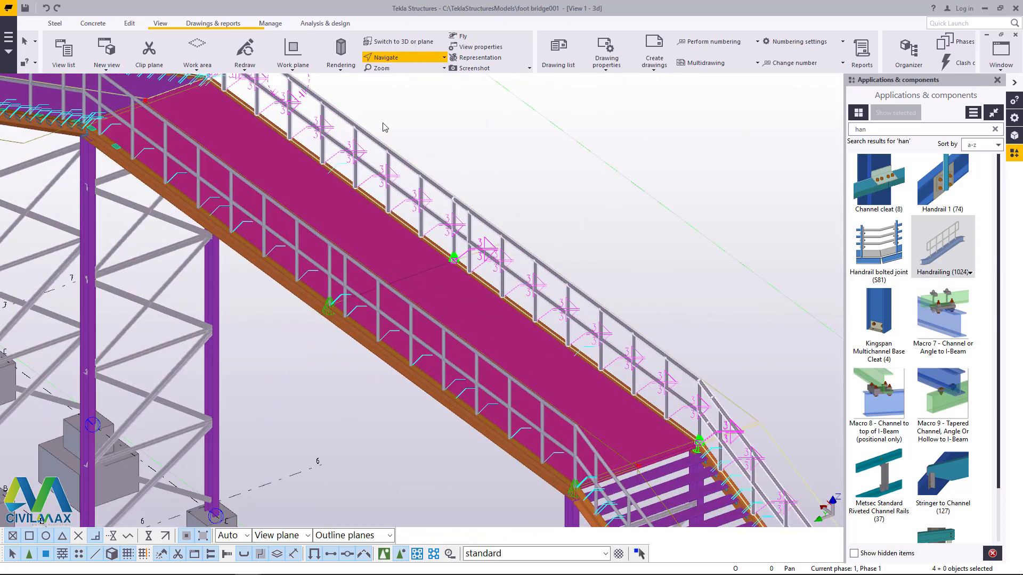
ctrl+middle_drag(361, 214, 538, 235)
right_click(475, 250)
click(507, 256)
right_click(514, 280)
click(524, 286)
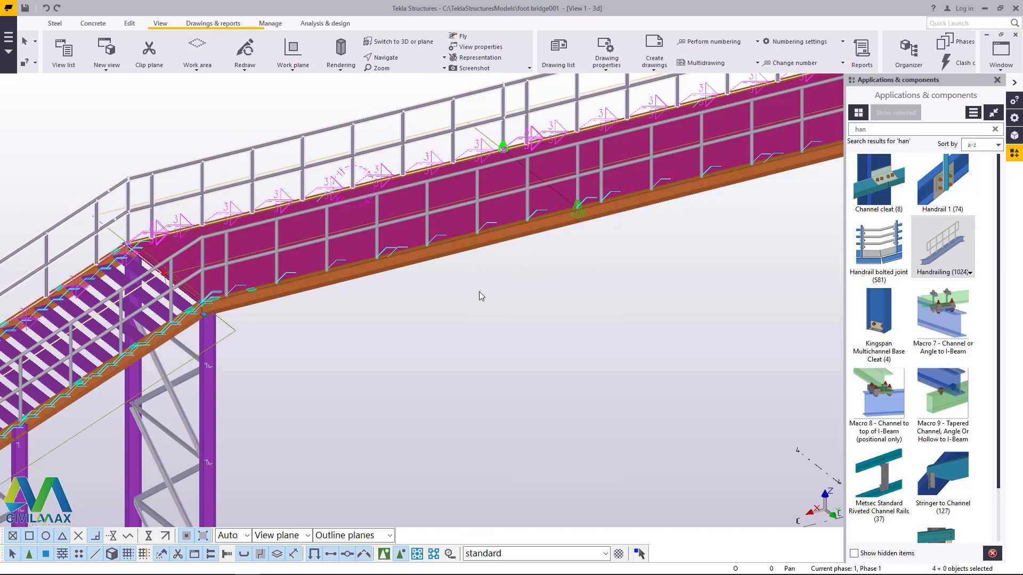
Step: End the copy command and delete the two leftover green base plates on the platform beam beside the stair junction
click(480, 293)
right_click(480, 292)
click(521, 353)
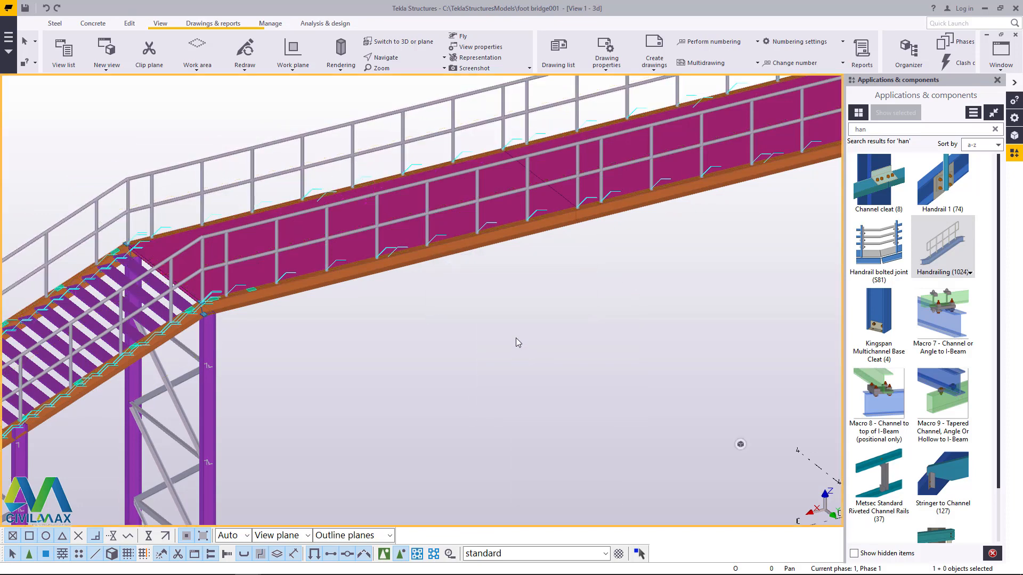
scroll(238, 294, up, 5)
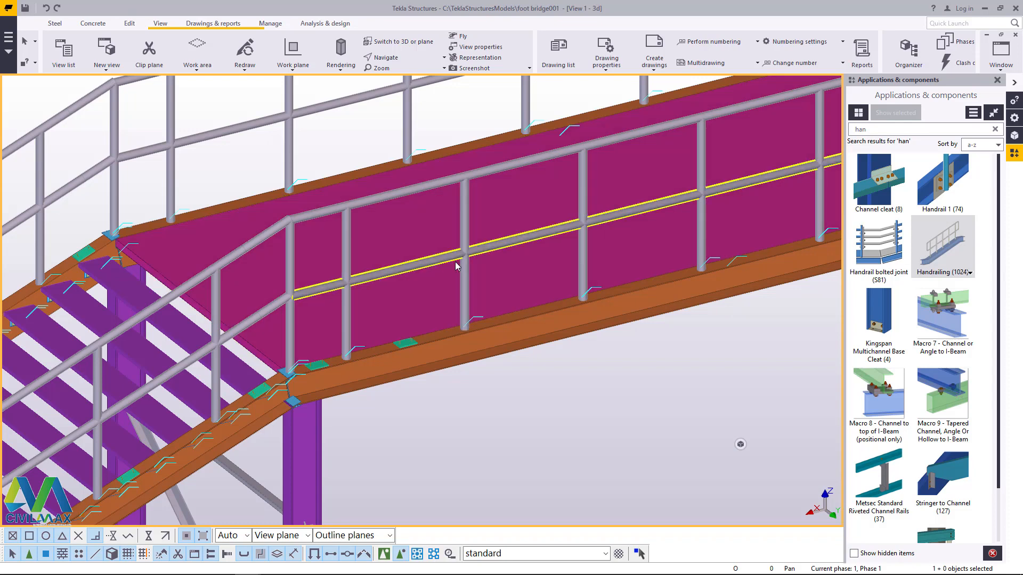
scroll(405, 341, up, 8)
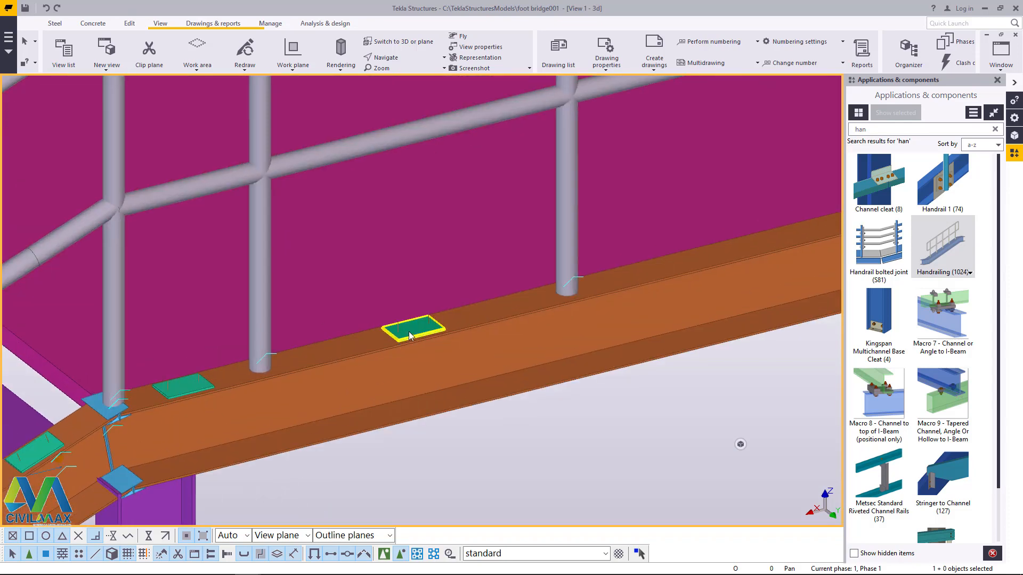
key(Delete)
scroll(175, 389, up, 1)
click(175, 390)
key(Delete)
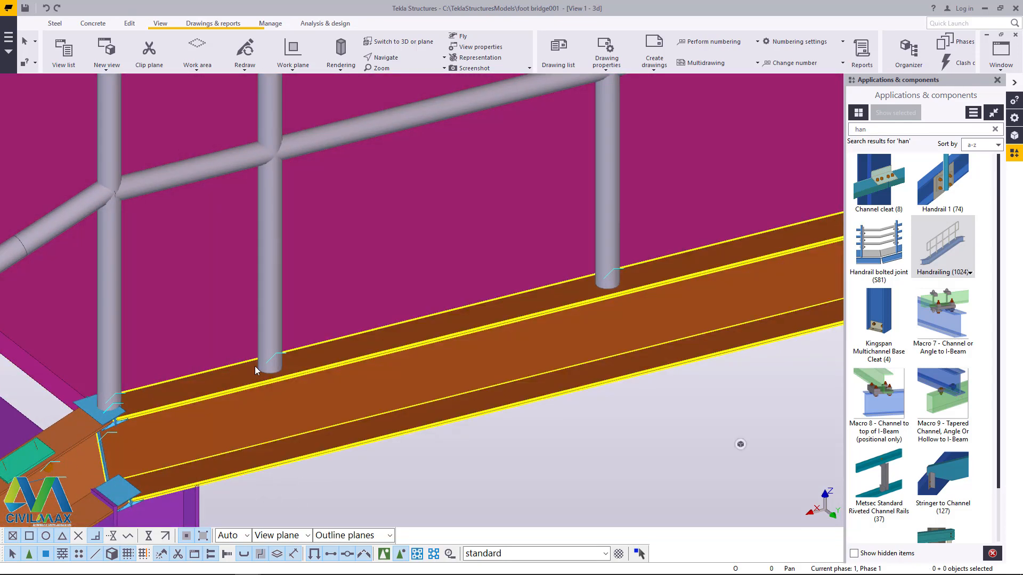
Step: Delete the leftover base plate at the top of the near stair stringer and the blue connection plates at its joint with the platform beam
scroll(254, 366, down, 7)
scroll(153, 412, up, 6)
click(153, 412)
key(Delete)
scroll(223, 408, down, 4)
scroll(208, 365, up, 6)
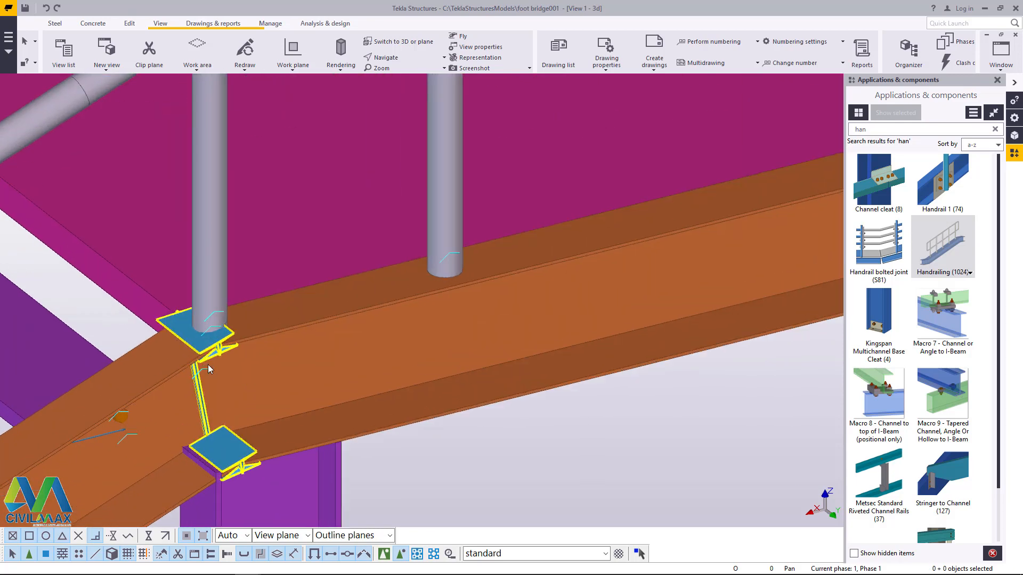
key(Delete)
scroll(234, 465, down, 8)
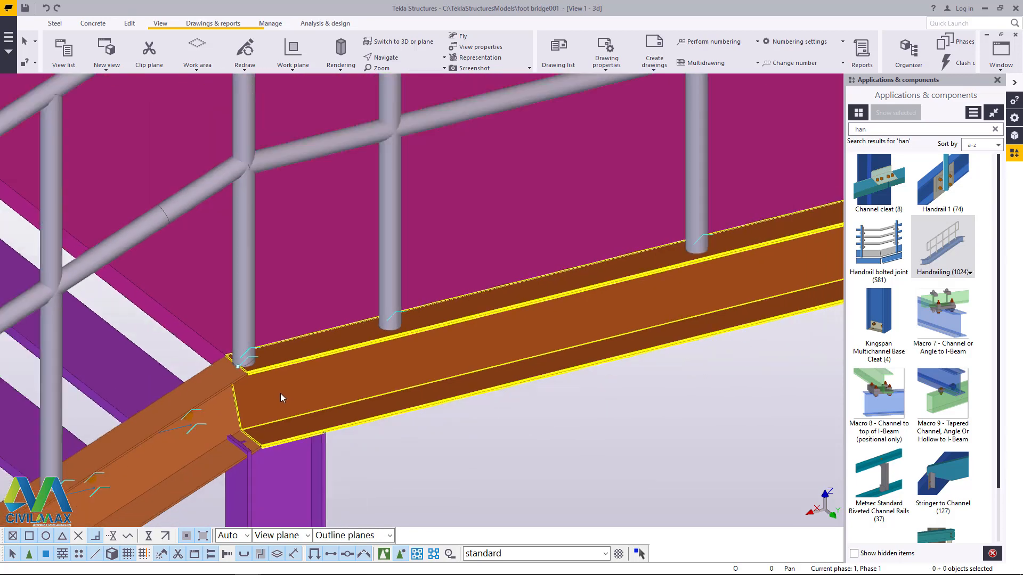
Step: Delete the leftover base plates on the far stair stringer, starting at its top end beside the platform
scroll(198, 303, up, 4)
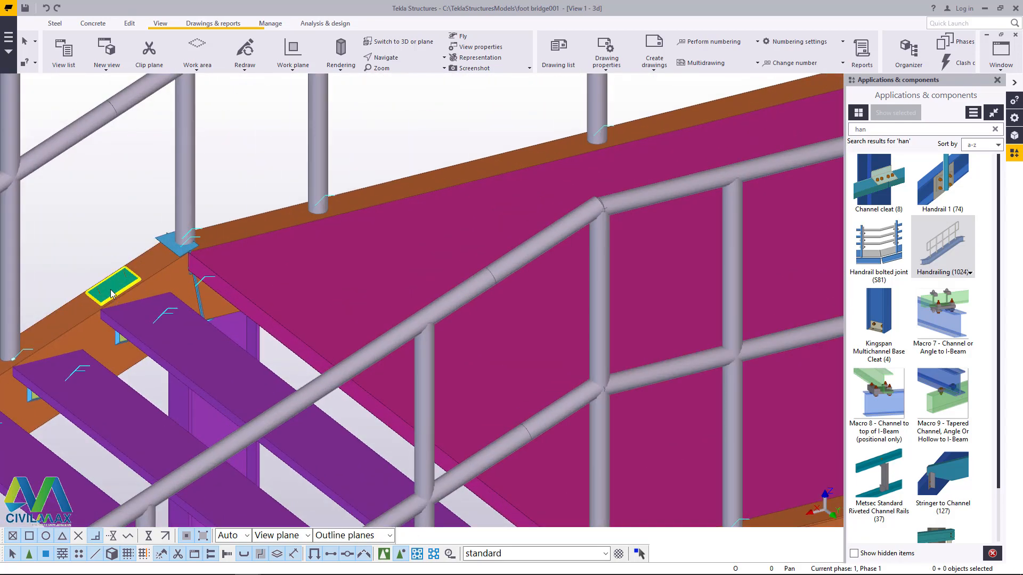
scroll(376, 228, down, 2)
scroll(132, 321, up, 2)
scroll(144, 331, up, 2)
scroll(437, 211, down, 4)
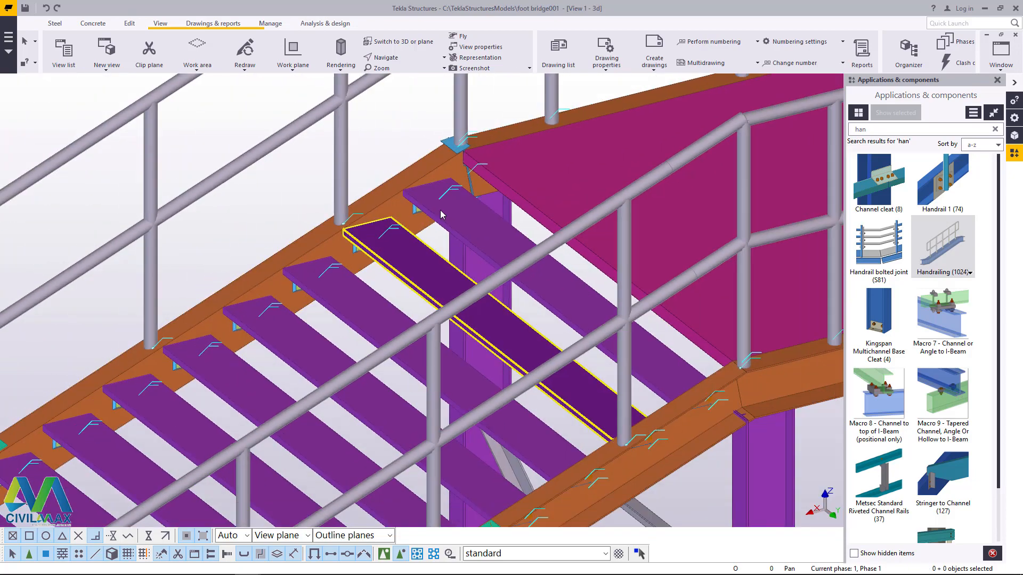
scroll(192, 365, up, 4)
scroll(187, 338, down, 6)
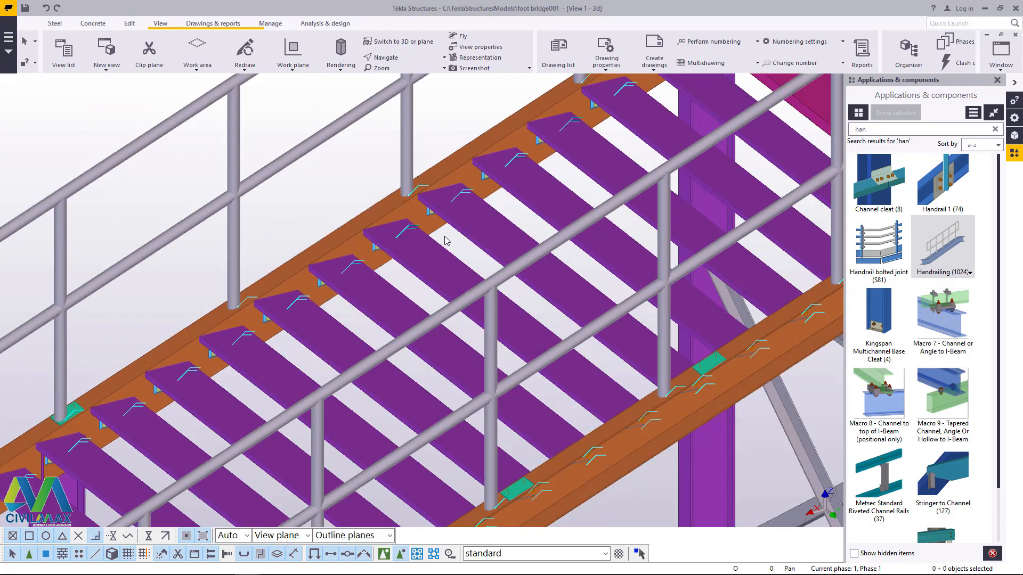
scroll(283, 302, up, 4)
scroll(282, 302, up, 6)
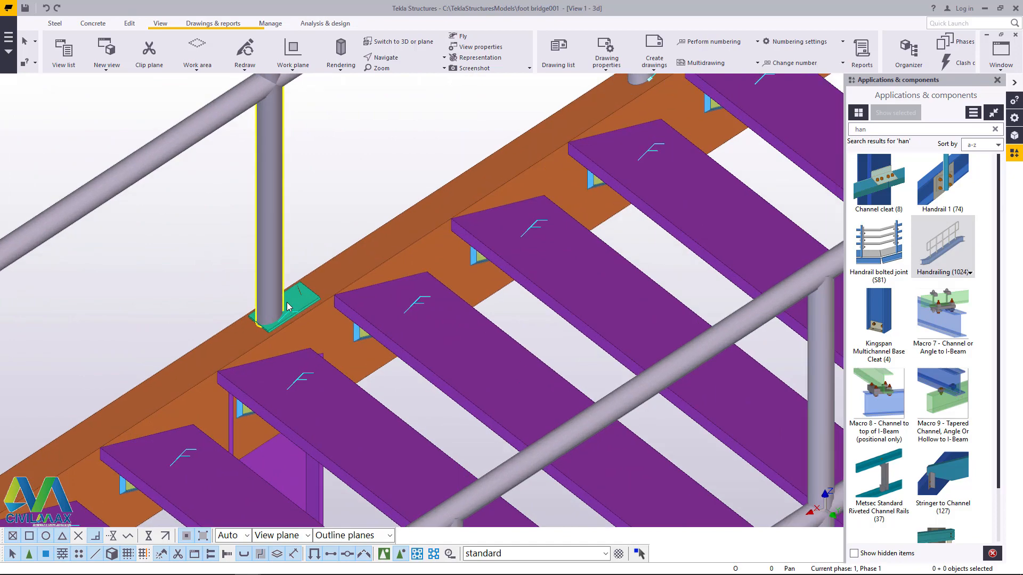
scroll(305, 304, down, 6)
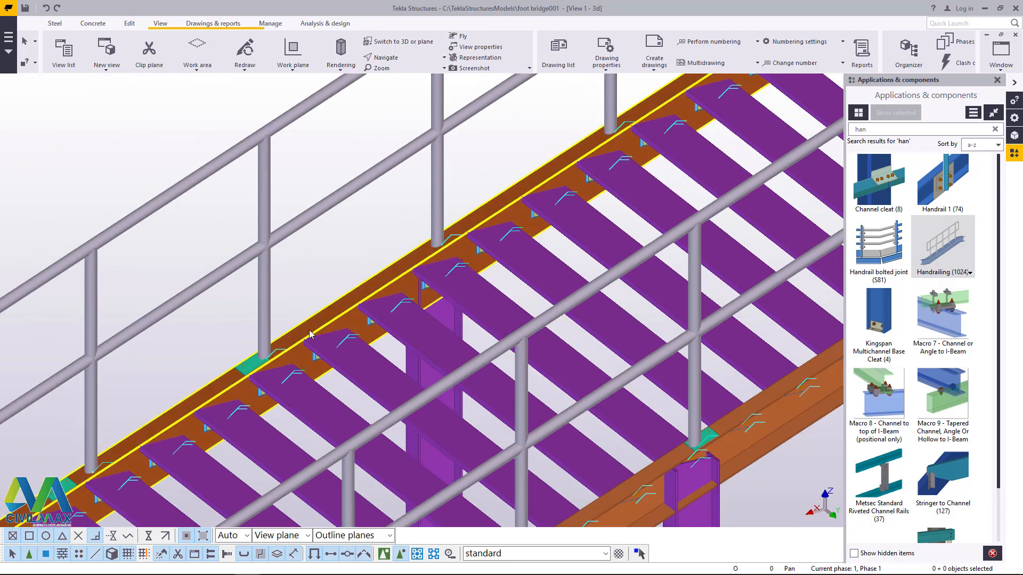
Step: Delete the next leftover base plates along the upper half of the far stair stringer
scroll(199, 402, up, 6)
scroll(199, 403, down, 6)
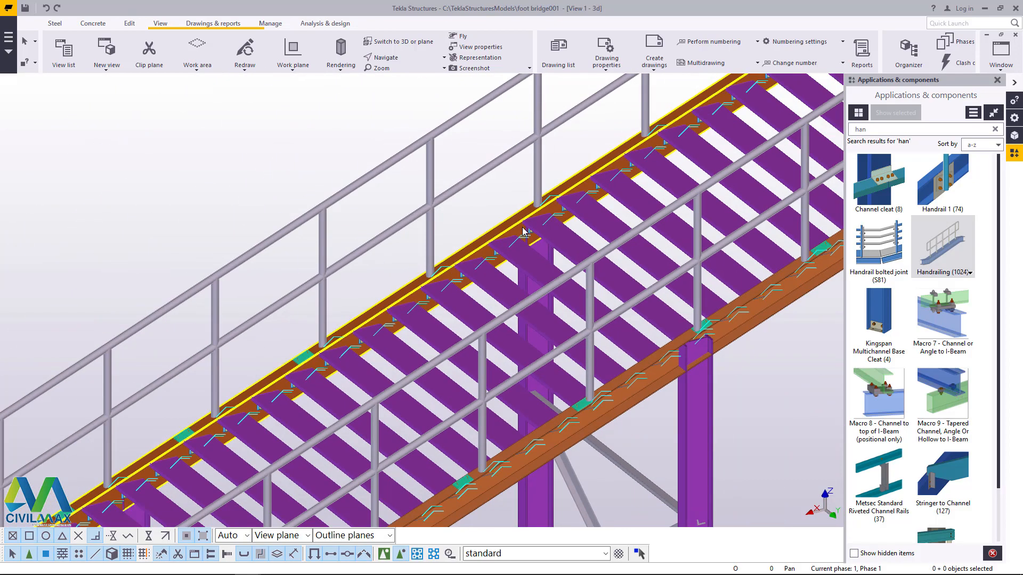
scroll(365, 306, up, 5)
scroll(418, 296, up, 2)
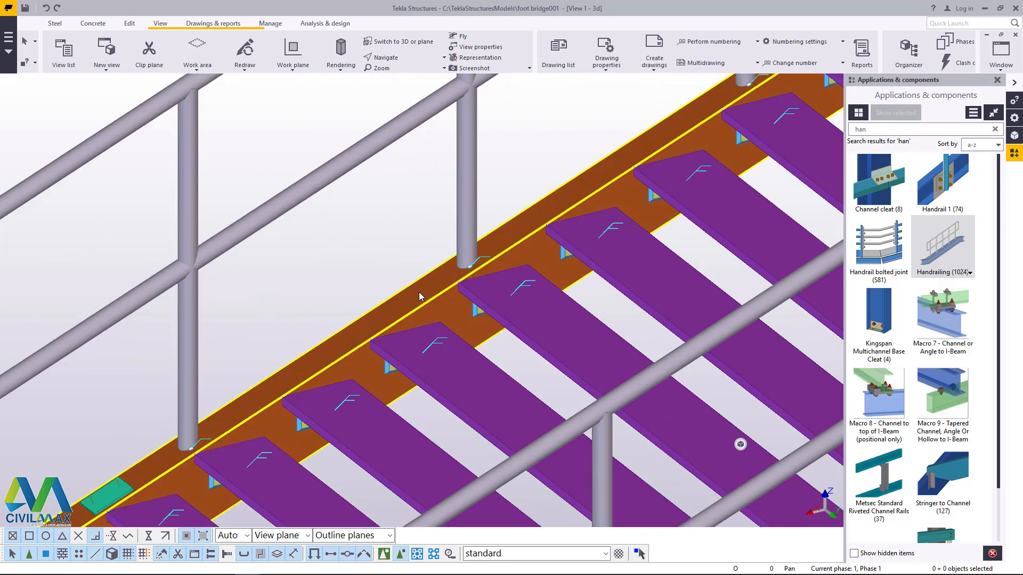
scroll(422, 297, down, 6)
scroll(322, 351, up, 6)
scroll(322, 351, down, 6)
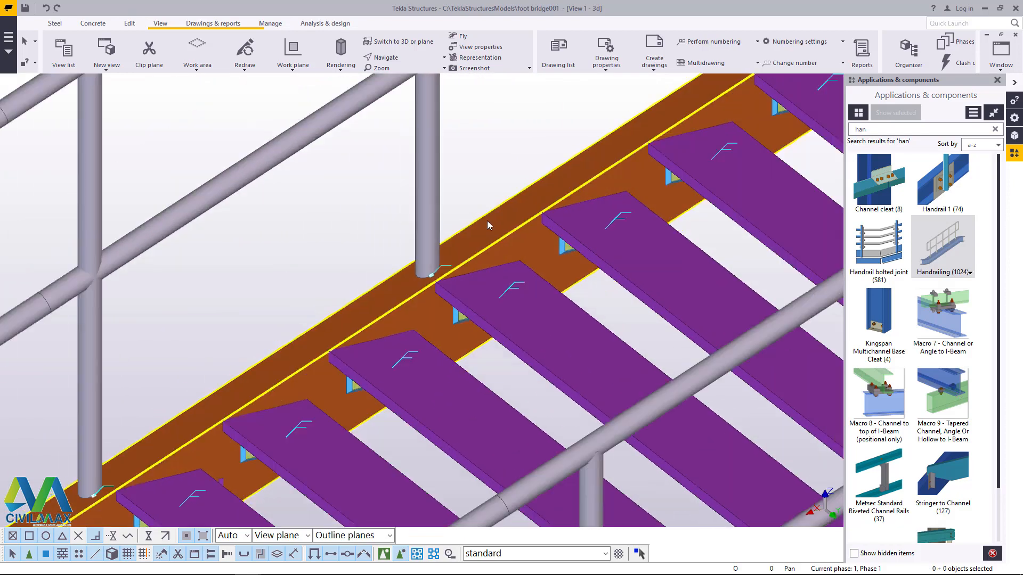
scroll(293, 351, up, 6)
scroll(292, 351, down, 6)
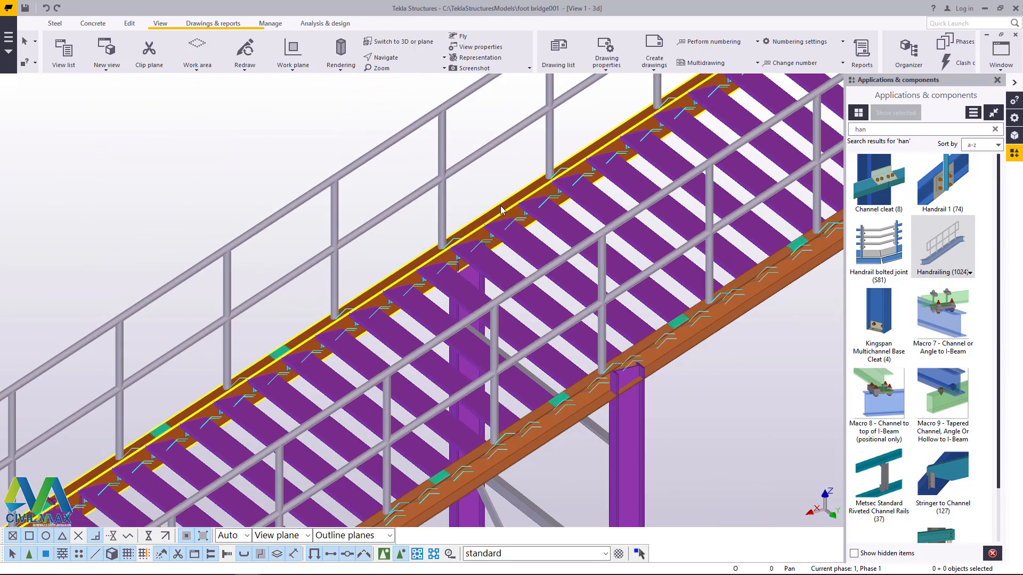
scroll(290, 338, up, 7)
scroll(291, 336, down, 6)
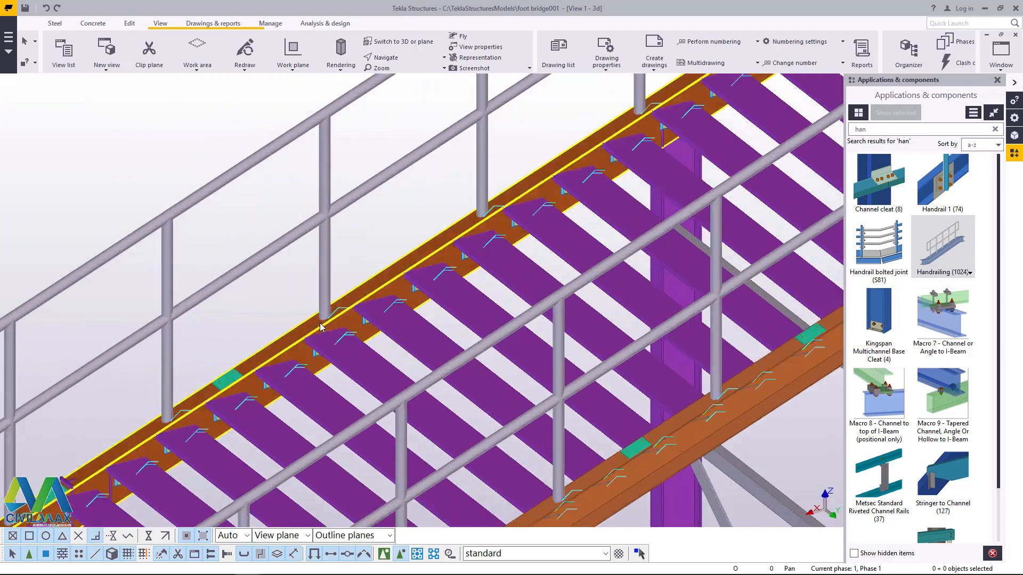
Step: Delete the leftover base plates around the middle of the far stair stringer
scroll(191, 410, up, 6)
scroll(305, 318, down, 6)
scroll(267, 347, up, 7)
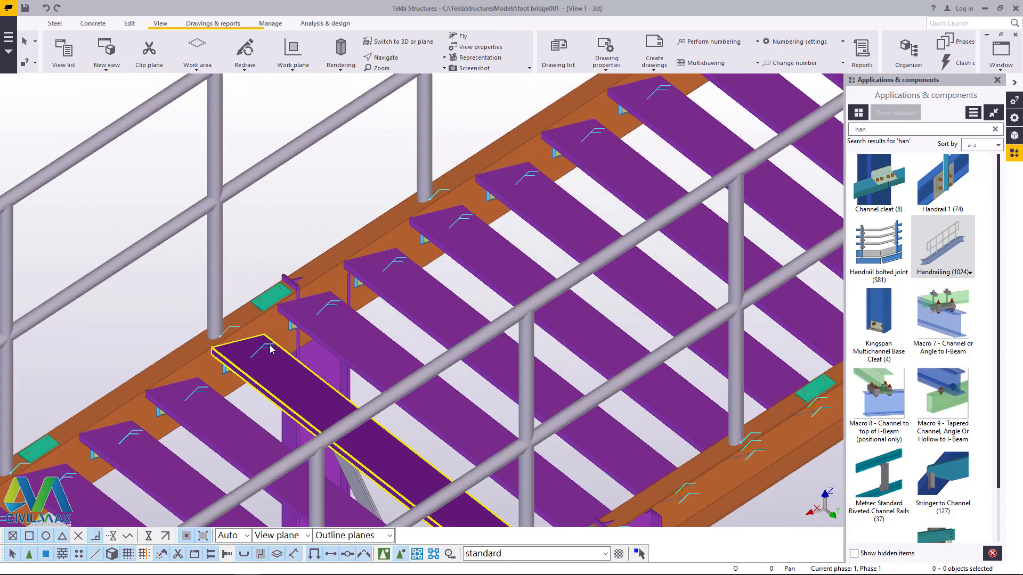
key(Escape)
scroll(437, 230, down, 6)
scroll(242, 352, up, 6)
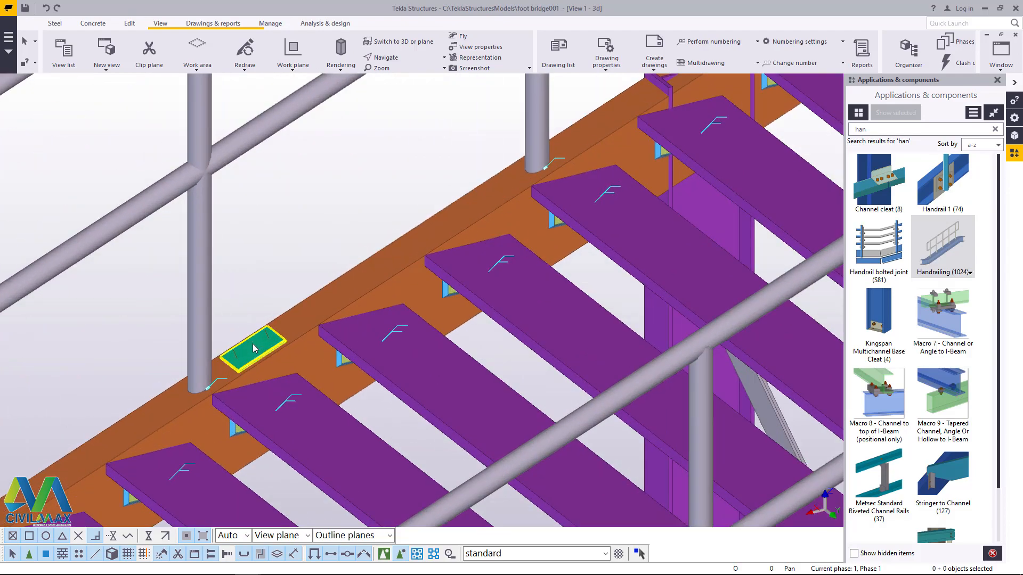
scroll(376, 309, down, 3)
scroll(301, 330, up, 5)
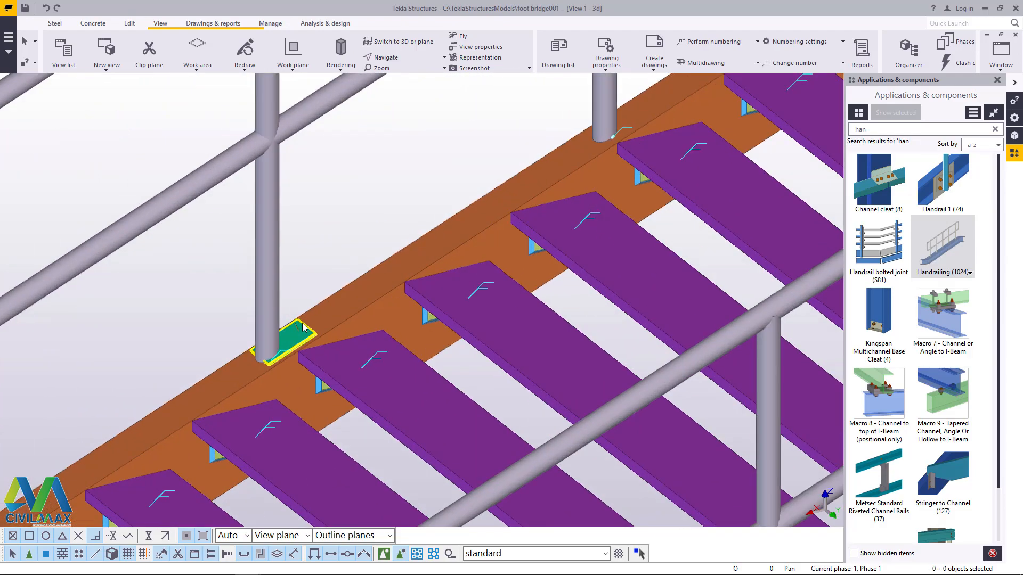
scroll(289, 337, down, 6)
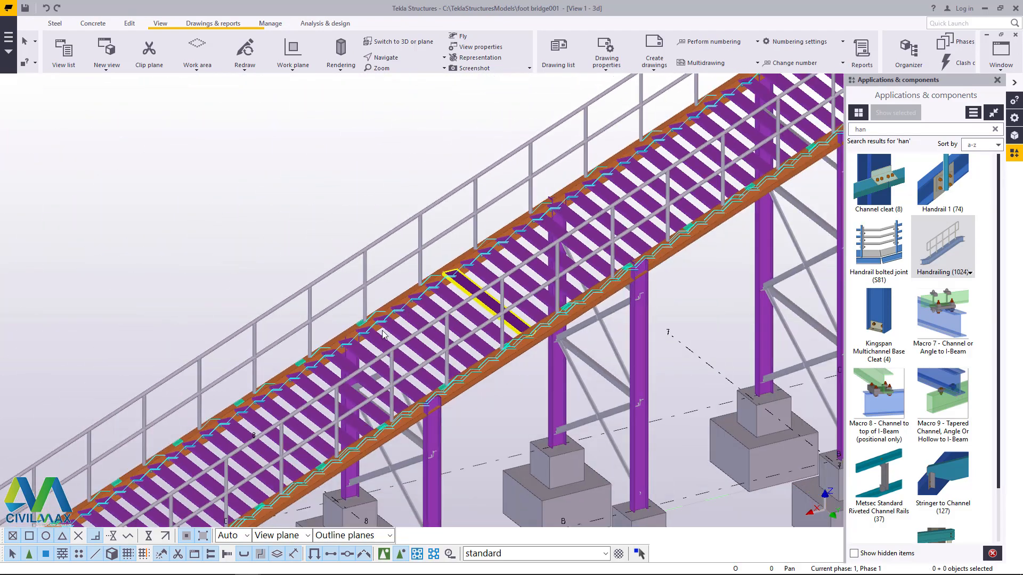
Step: Delete the leftover base plates between the handrail posts on the lower half of the far stair stringer
scroll(385, 286, up, 3)
scroll(385, 286, up, 5)
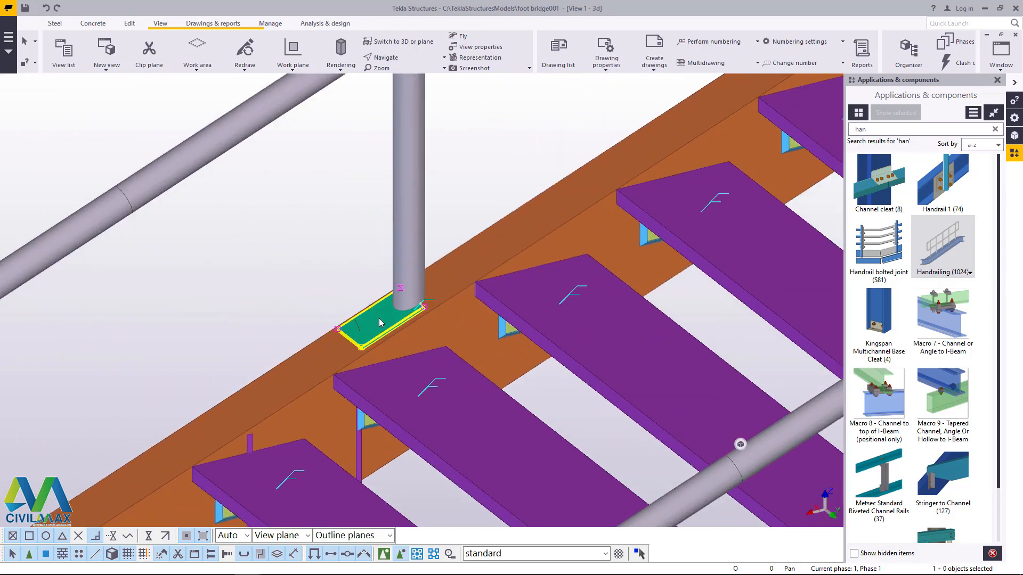
scroll(378, 318, down, 2)
scroll(202, 419, up, 4)
scroll(422, 297, down, 6)
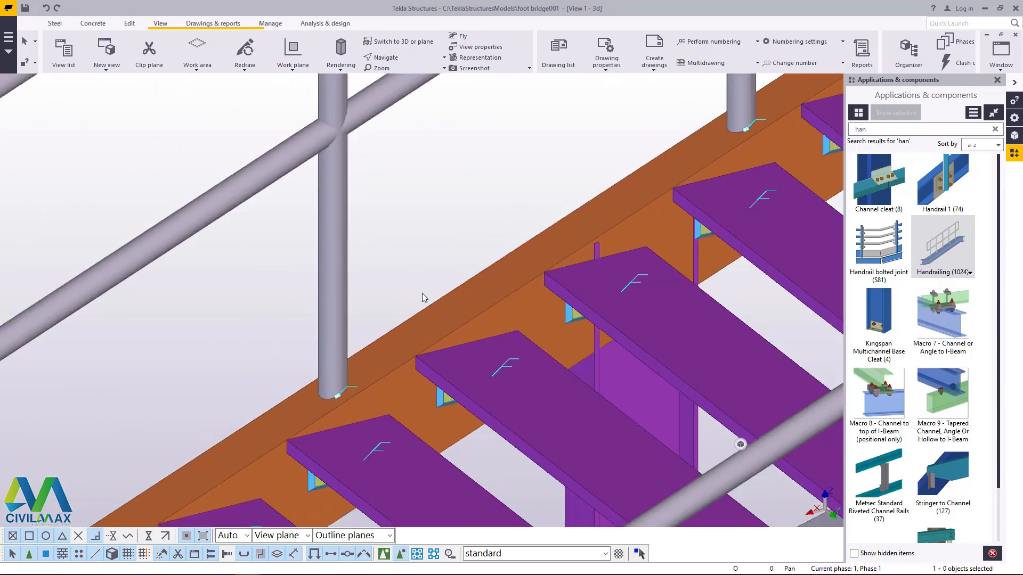
scroll(432, 292, up, 6)
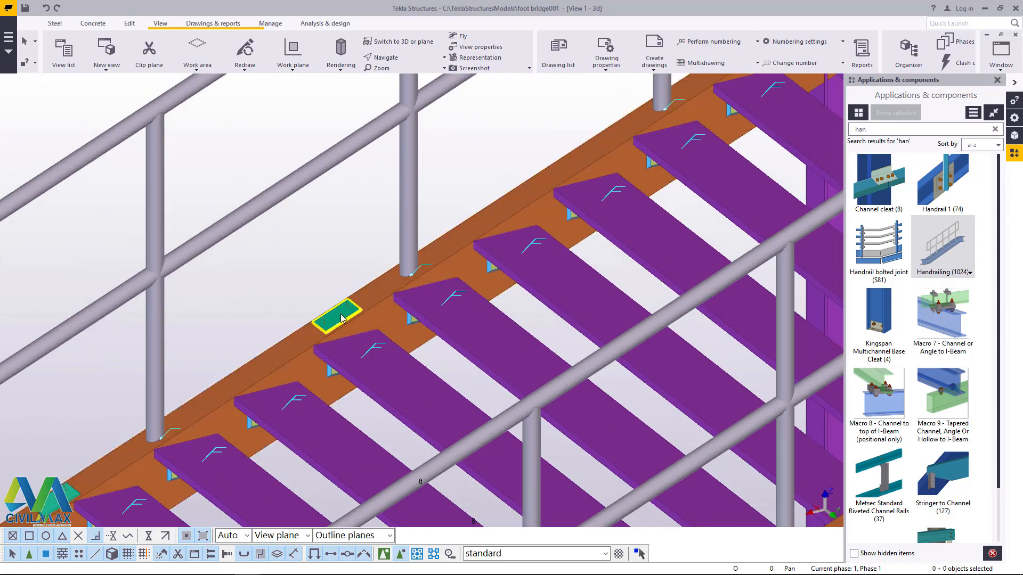
scroll(415, 280, down, 3)
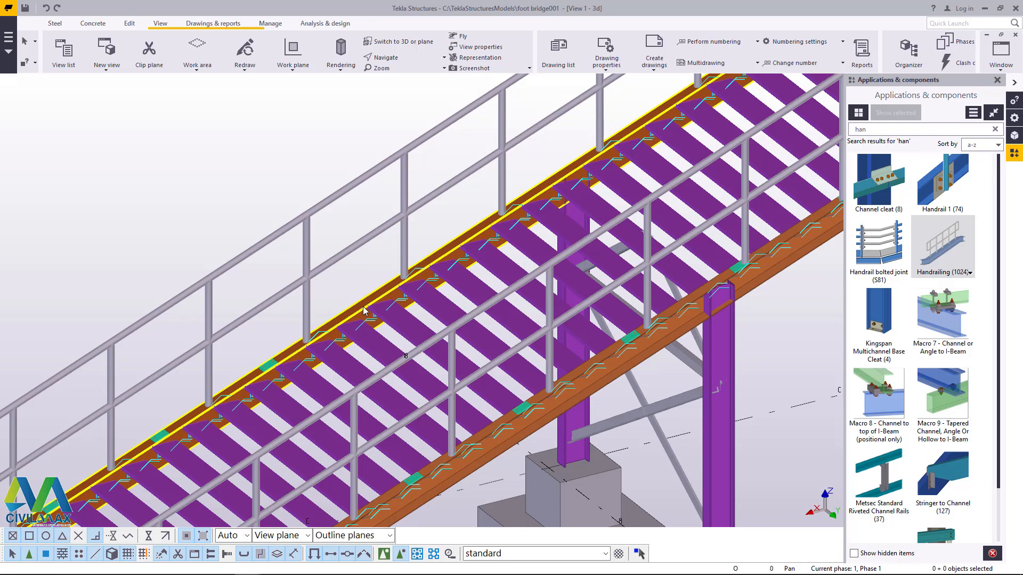
scroll(277, 349, up, 5)
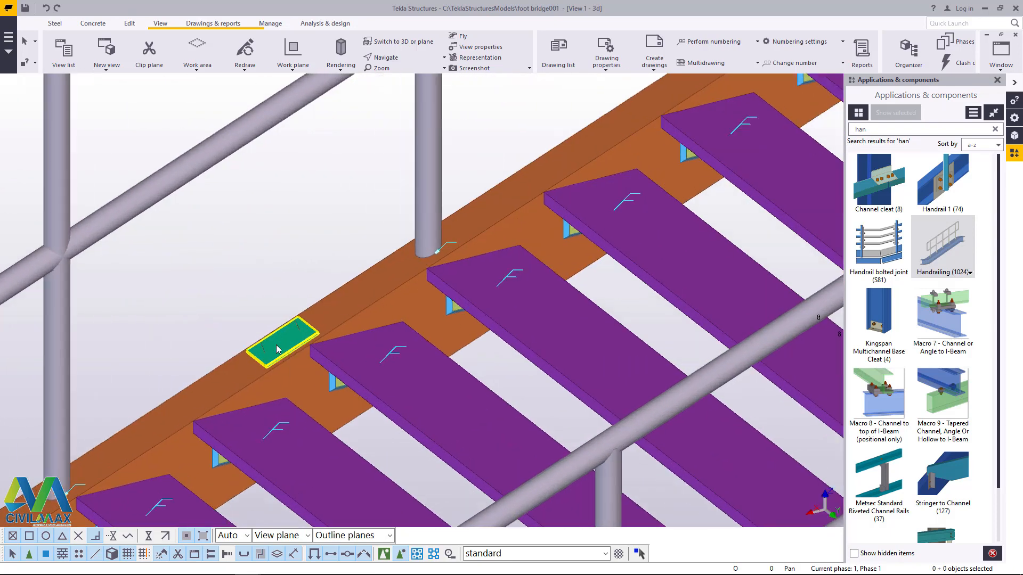
key(Escape)
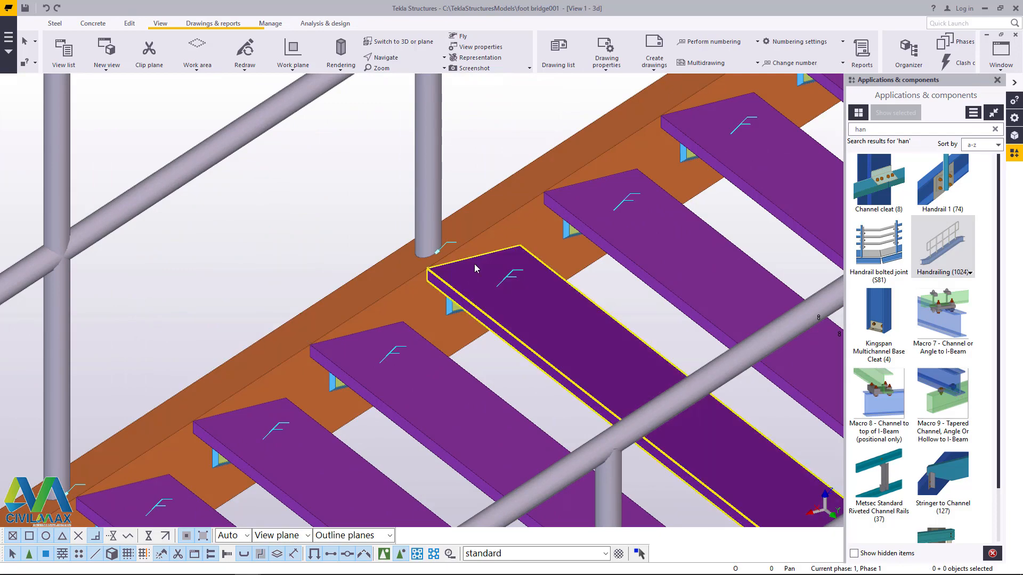
Step: Delete the last leftover base plates on the far stair stringer down to the footing
scroll(474, 263, down, 5)
scroll(364, 314, up, 5)
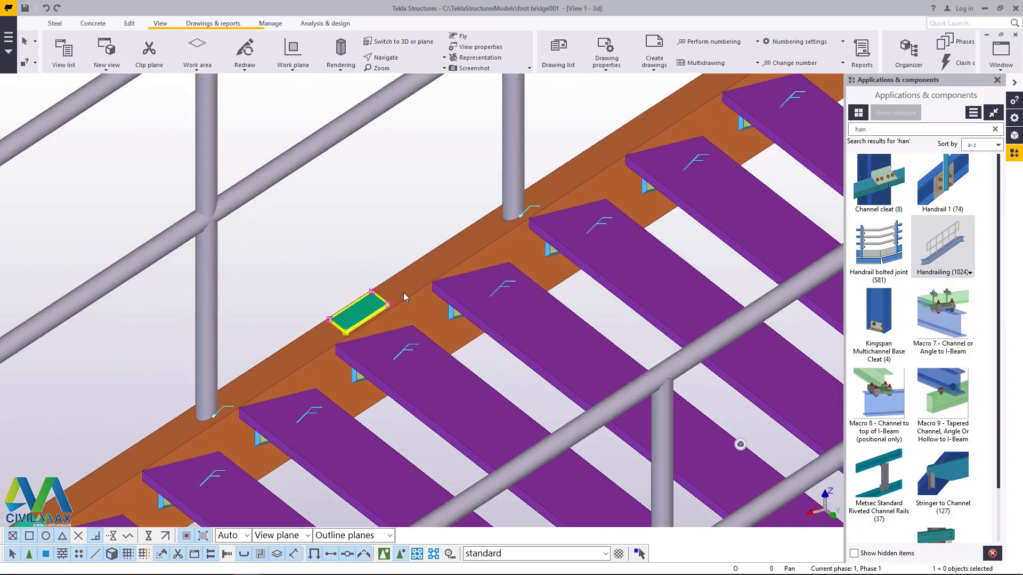
key(Delete)
scroll(476, 266, down, 5)
scroll(318, 375, up, 6)
click(317, 376)
key(Delete)
scroll(500, 277, down, 3)
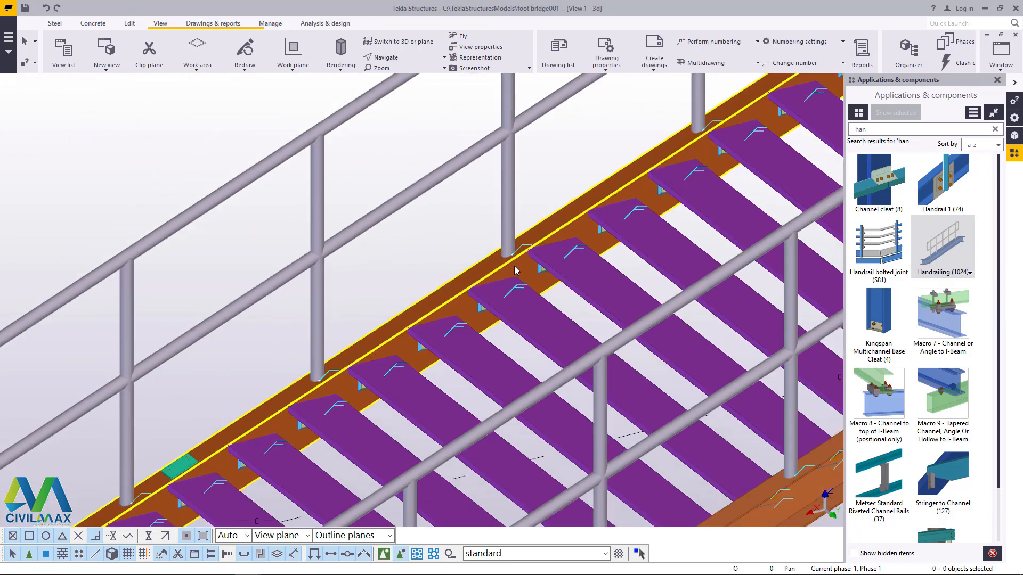
scroll(514, 271, down, 4)
scroll(406, 296, up, 6)
scroll(406, 297, down, 6)
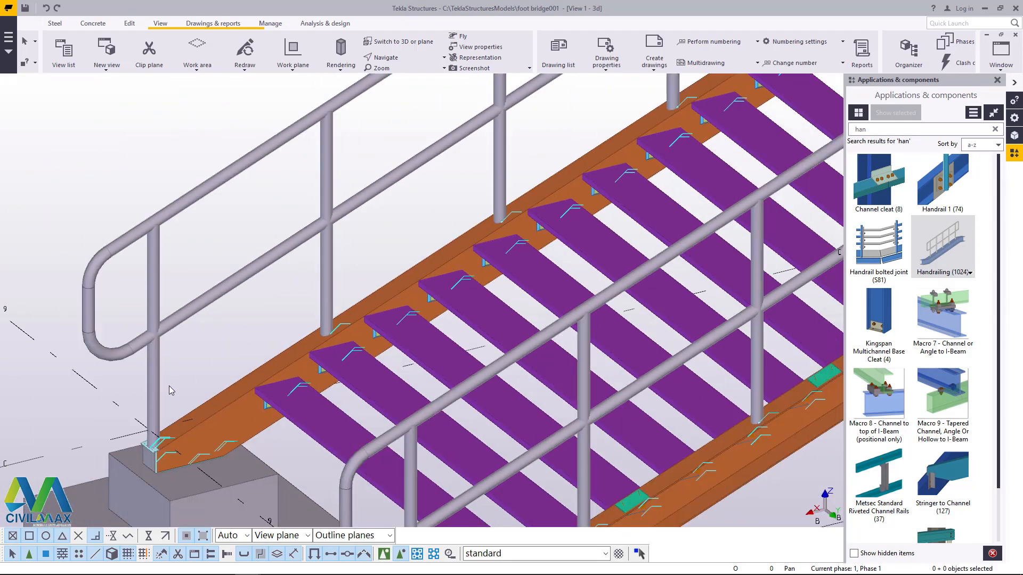
Step: Rotate around the other stair and the whole bridge to check both handrailed sides for leftover plates
scroll(552, 290, up, 8)
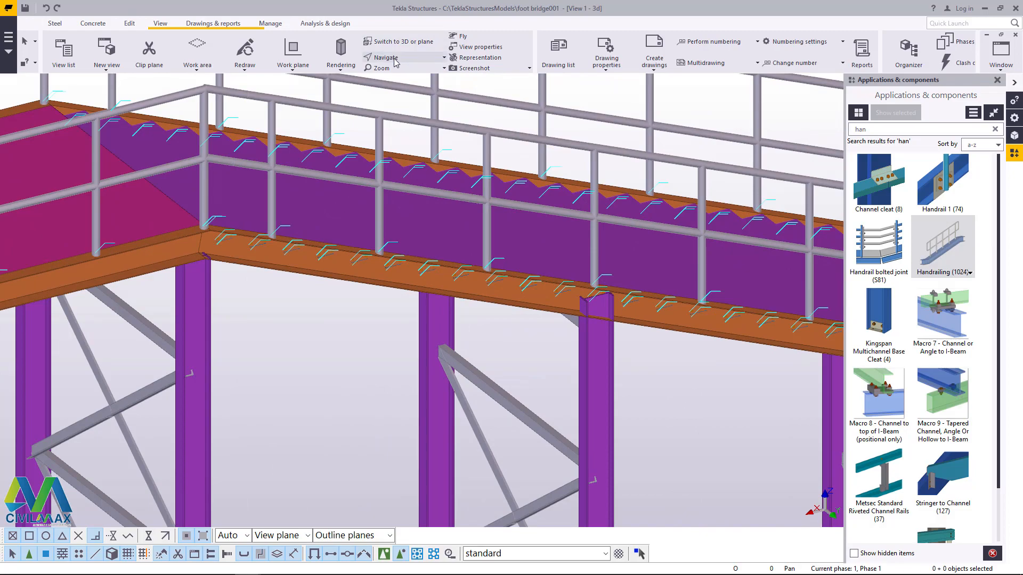
click(394, 61)
click(400, 75)
drag(493, 205, 337, 286)
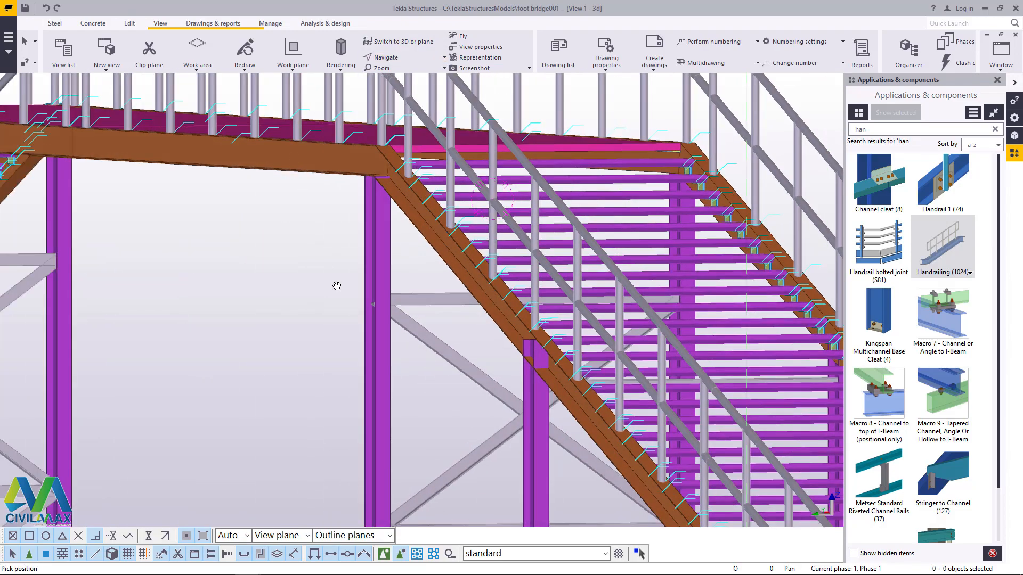
scroll(336, 286, down, 8)
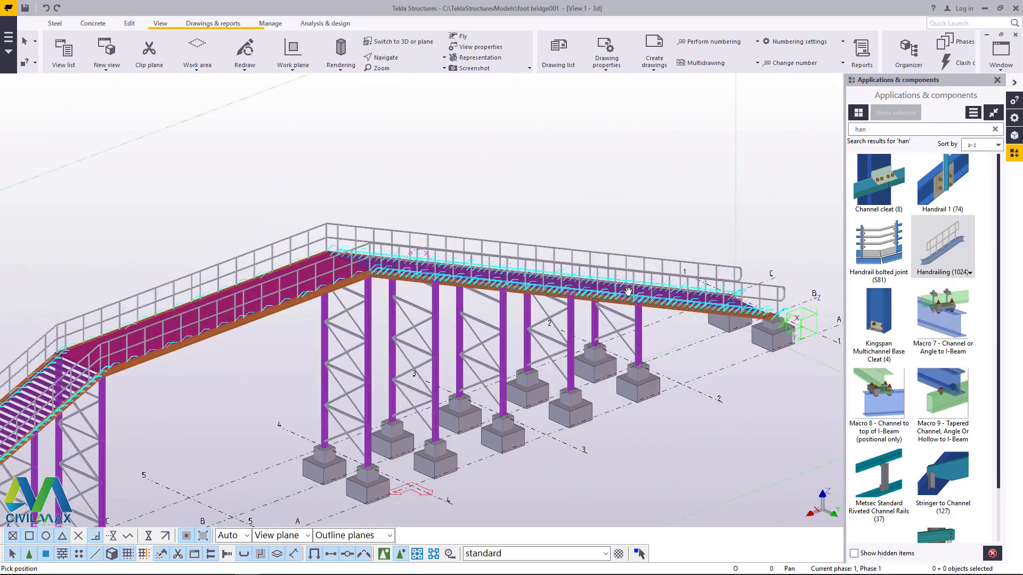
right_click(420, 135)
click(455, 141)
Step: Examine the underside of the platform and its beam joint at the top of the stair
click(400, 59)
click(402, 75)
drag(392, 287, 364, 324)
scroll(364, 324, up, 10)
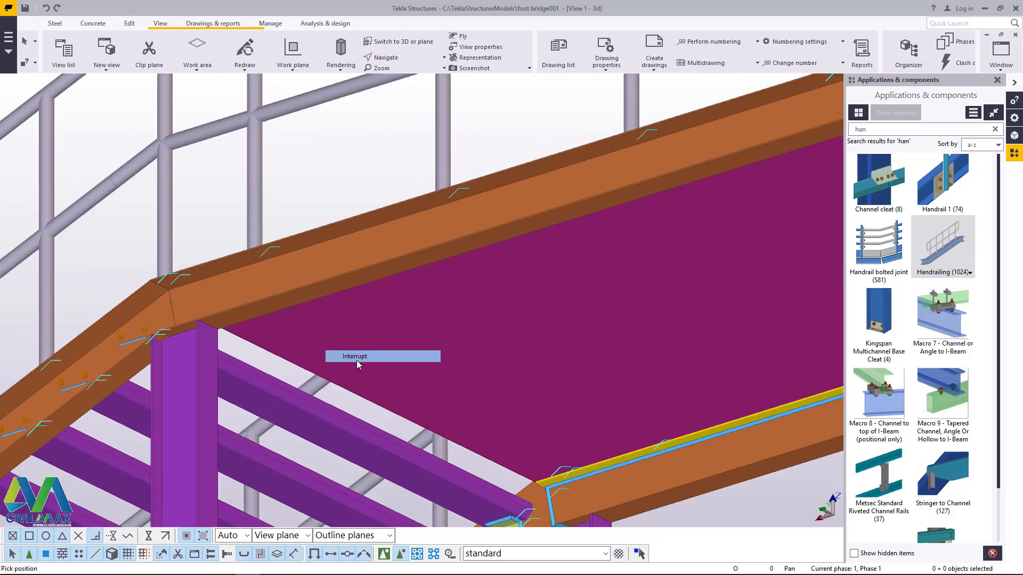
scroll(356, 360, down, 5)
scroll(506, 459, up, 8)
scroll(496, 411, down, 6)
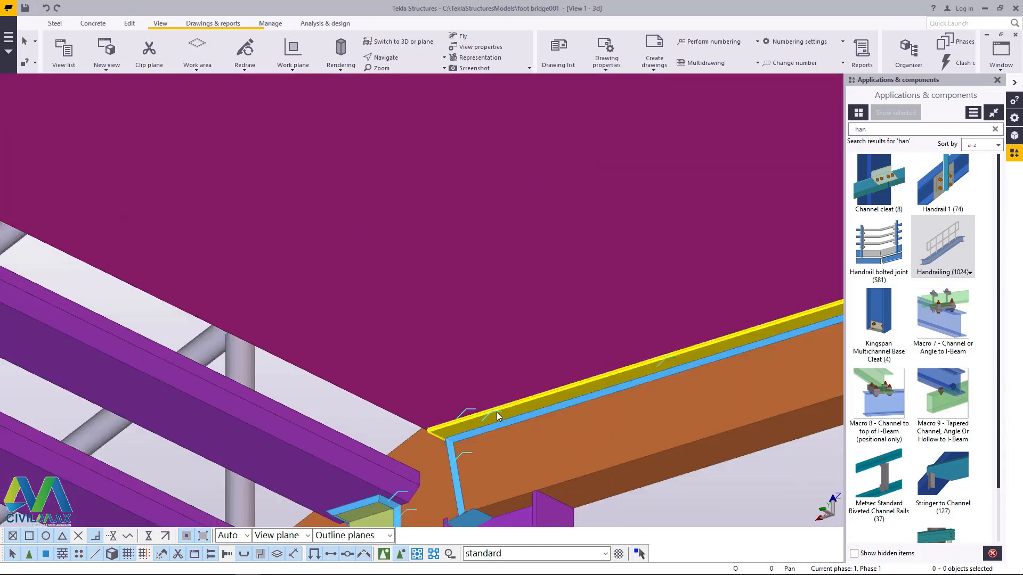
scroll(520, 416, down, 3)
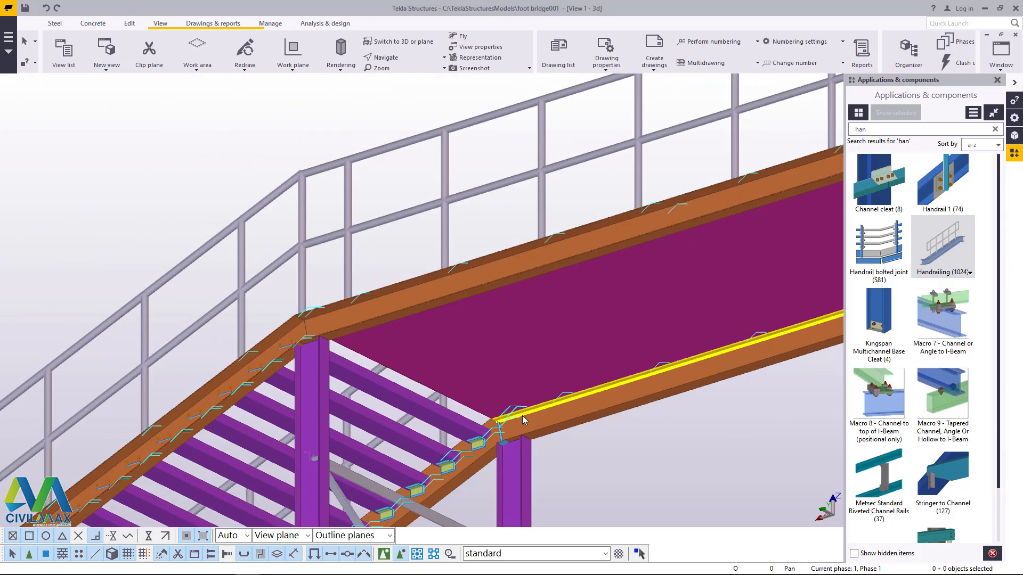
scroll(519, 416, up, 6)
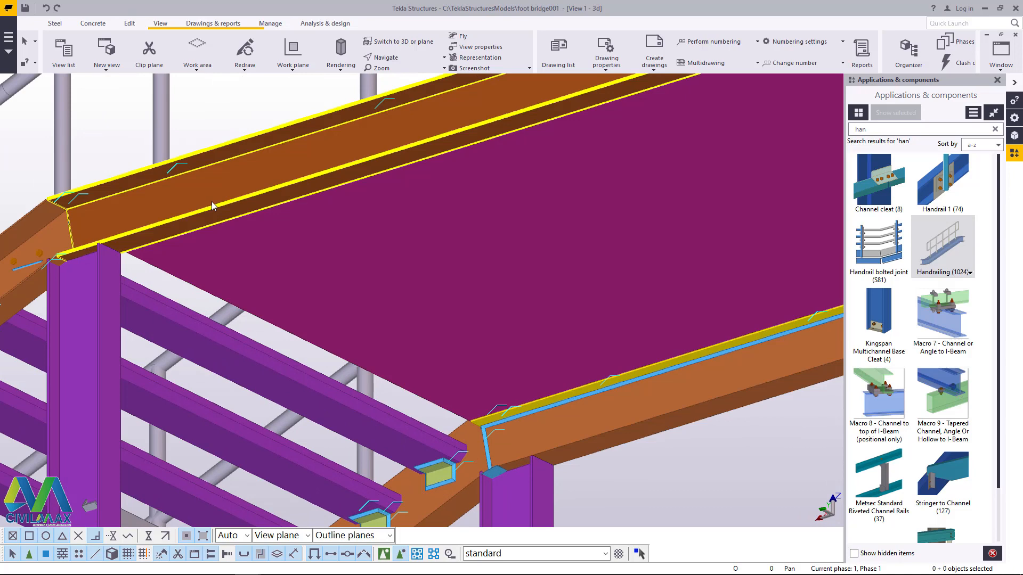
scroll(402, 329, down, 5)
scroll(491, 299, down, 1)
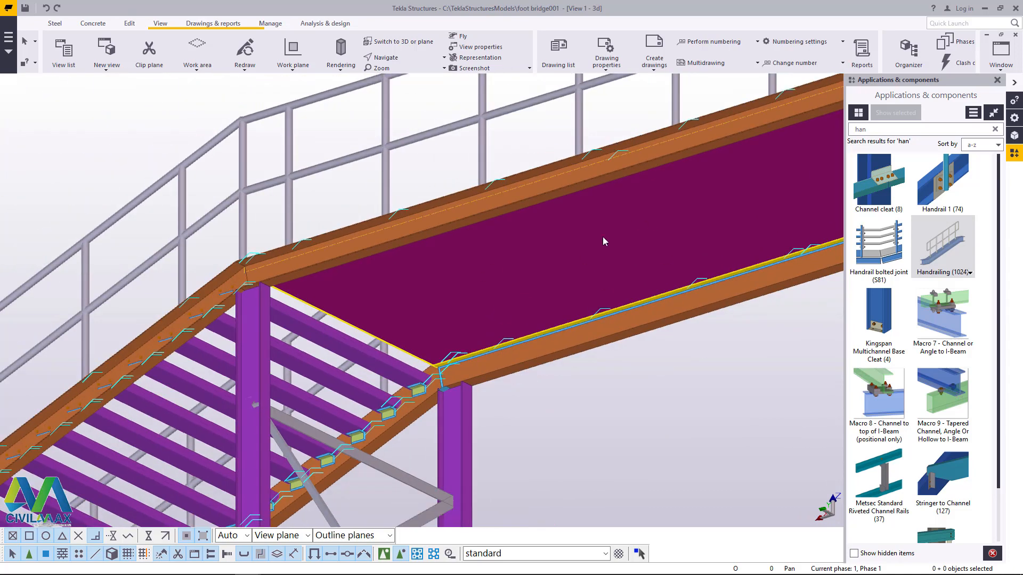
scroll(454, 379, up, 6)
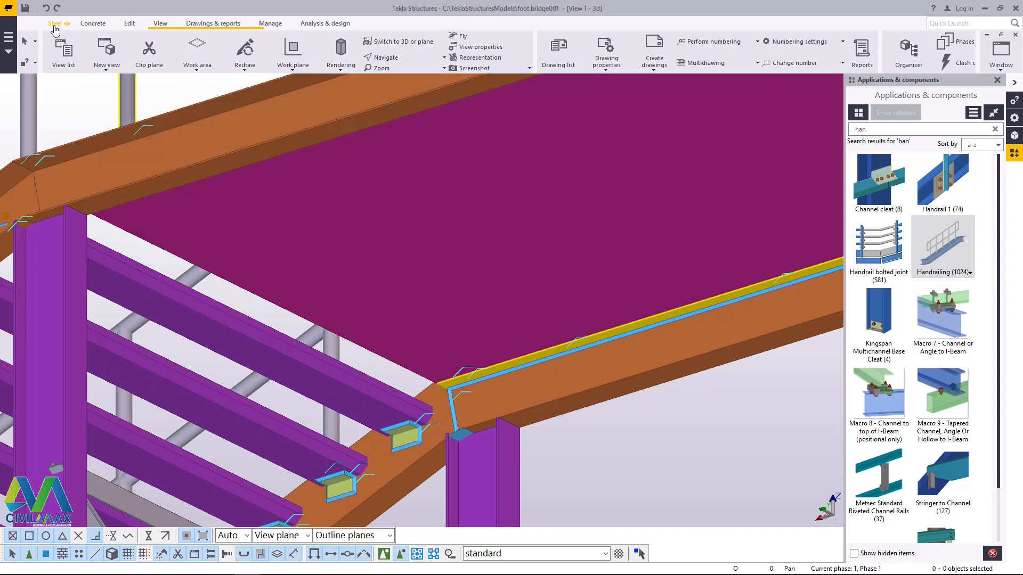
click(55, 24)
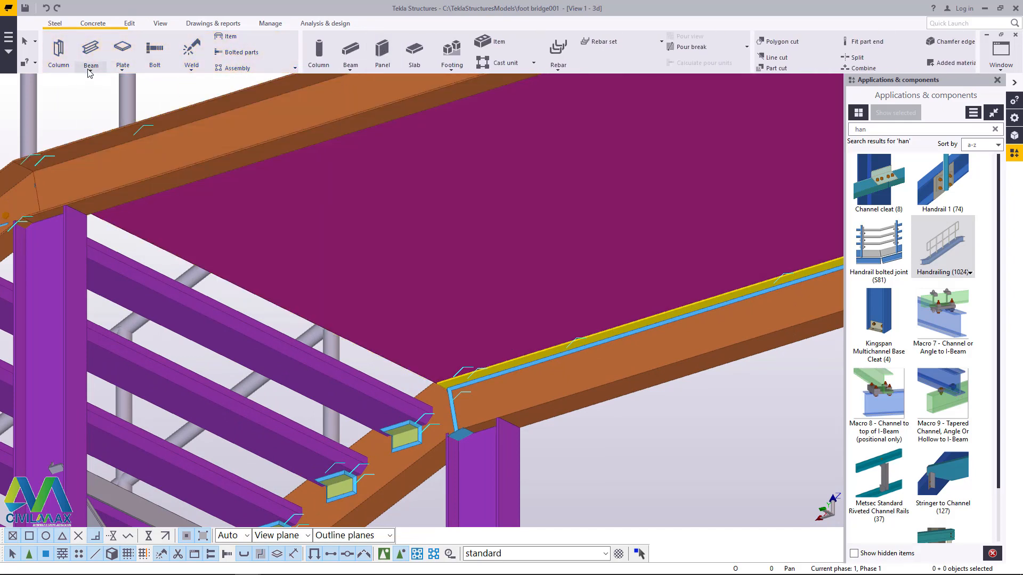
click(90, 68)
click(102, 85)
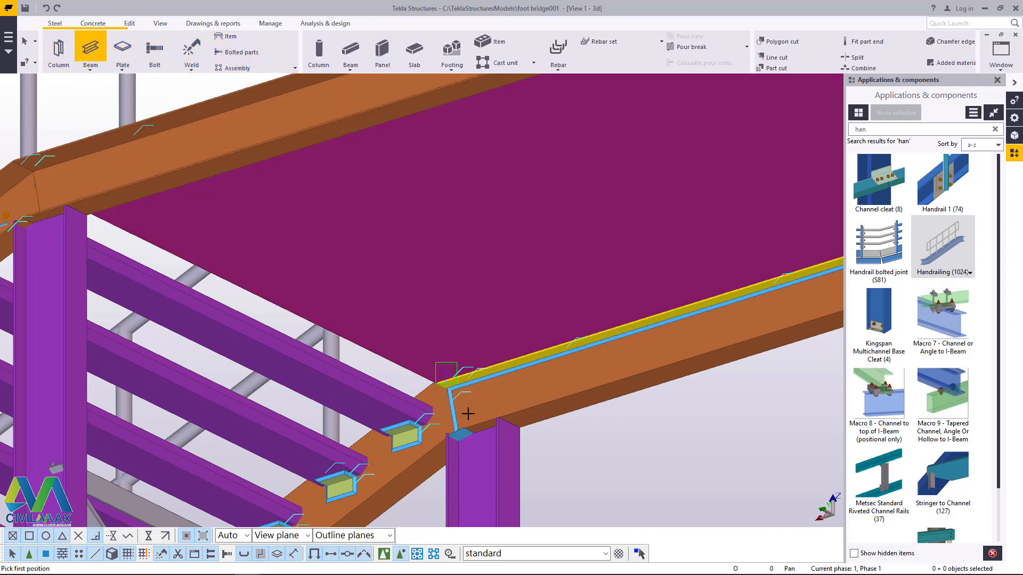
scroll(468, 414, up, 4)
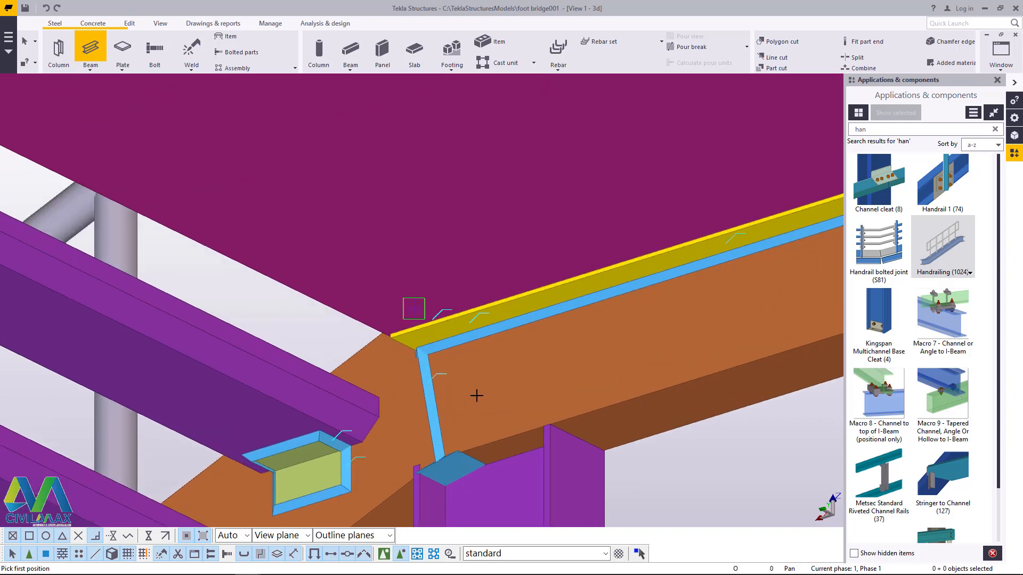
scroll(552, 400, down, 4)
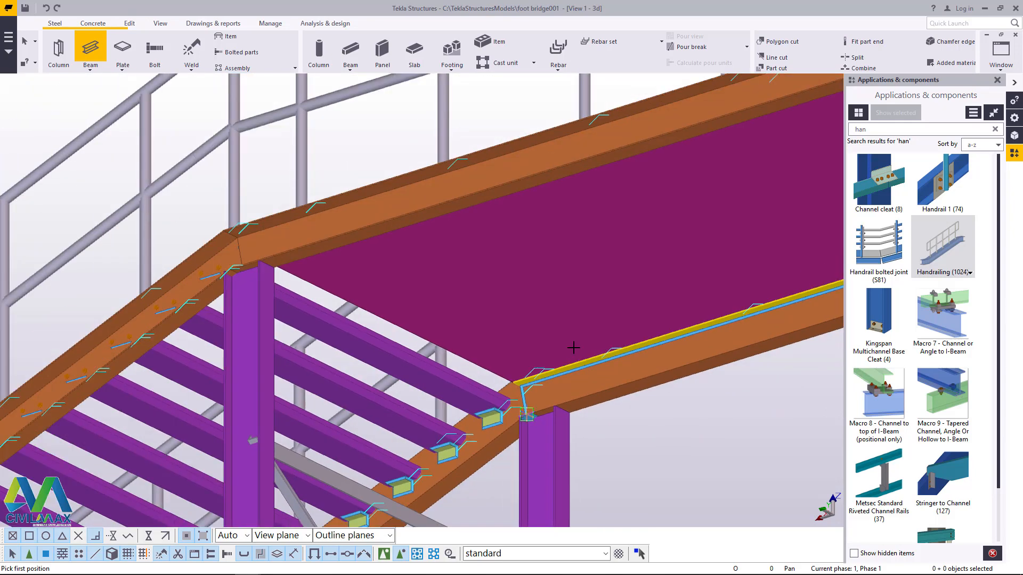
Step: Delete the upright weld at the joint between the platform beam and the stair stringer
click(164, 25)
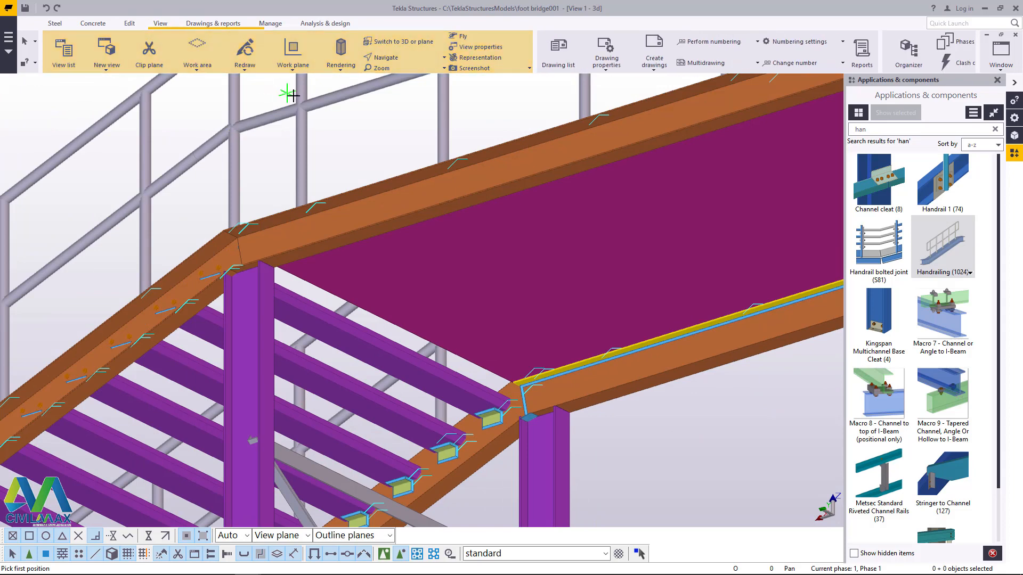
click(392, 60)
click(397, 75)
drag(527, 327, 482, 386)
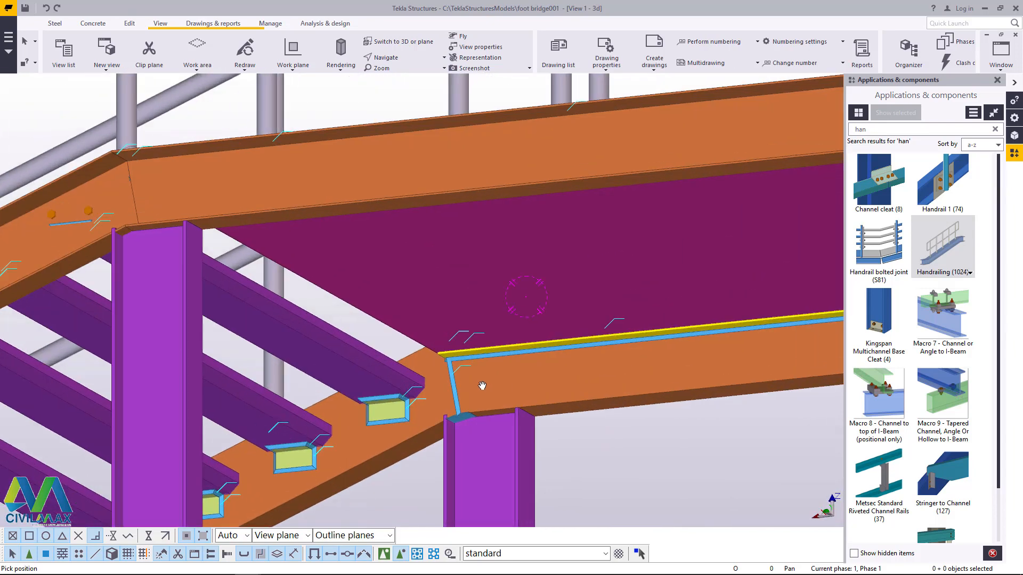
scroll(443, 388, up, 1)
right_click(441, 374)
click(471, 380)
scroll(442, 393, up, 4)
right_click(460, 362)
click(461, 372)
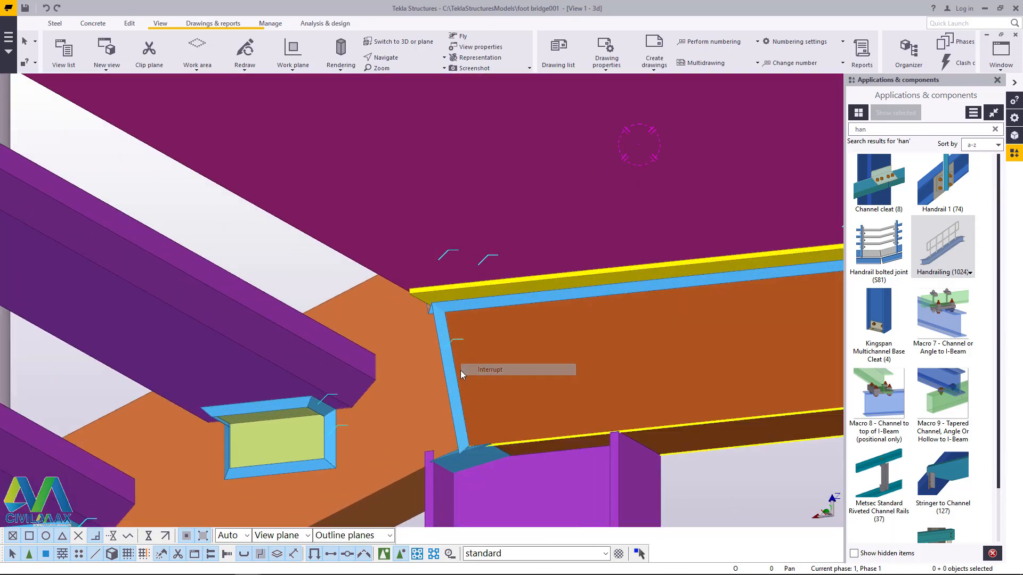
key(Delete)
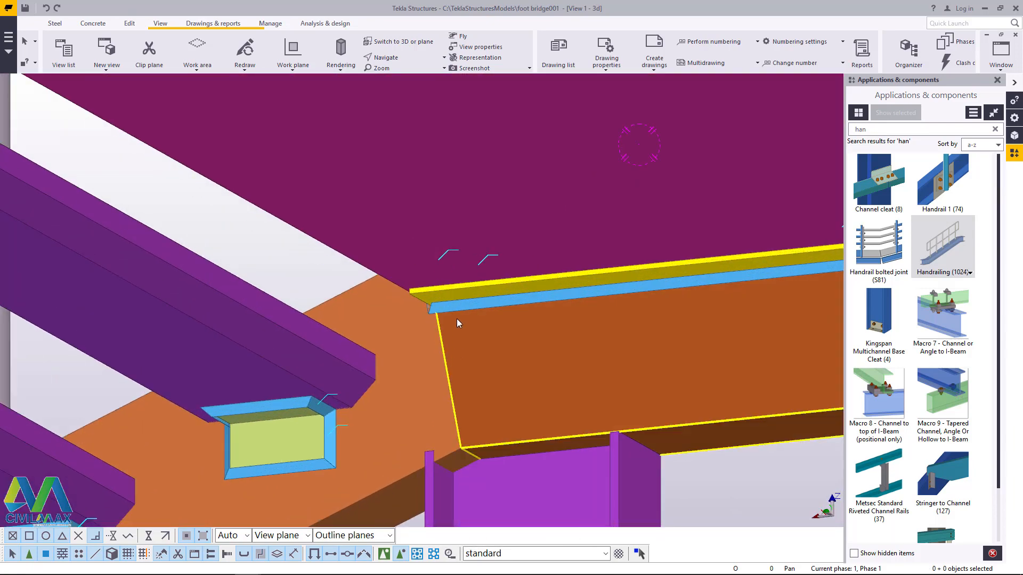
Step: Delete the long weld running along the platform's underside on the same beam
scroll(456, 311, up, 1)
scroll(452, 276, down, 2)
scroll(465, 289, up, 2)
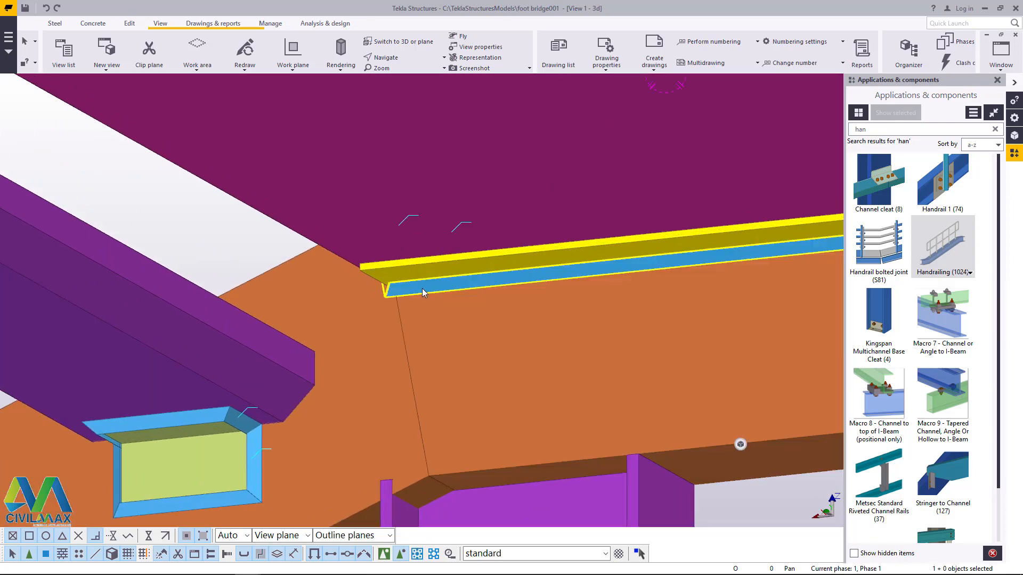
key(Delete)
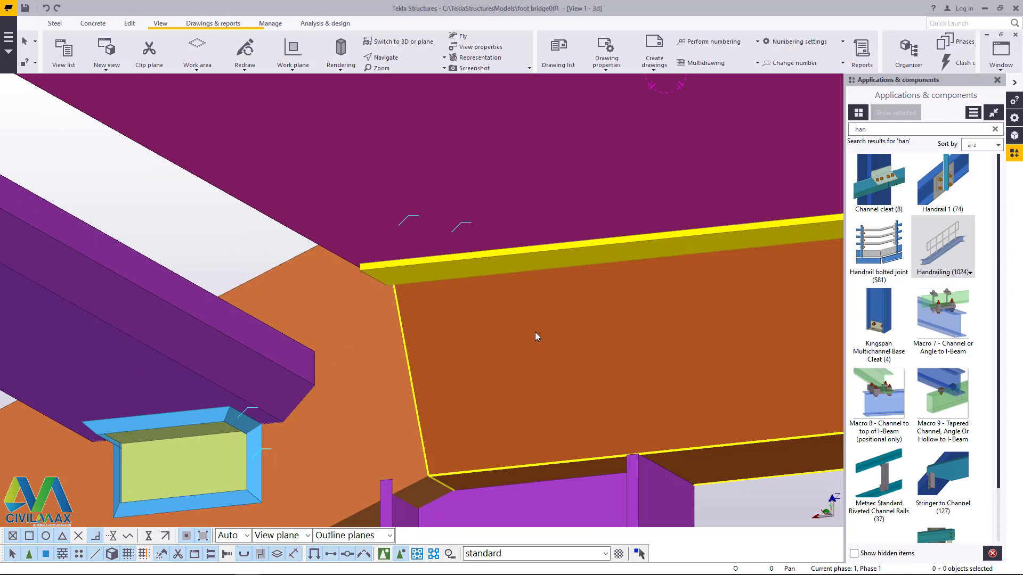
Step: Delete the matching long weld under the platform on the opposite platform beam
scroll(535, 331, down, 3)
click(393, 60)
click(407, 74)
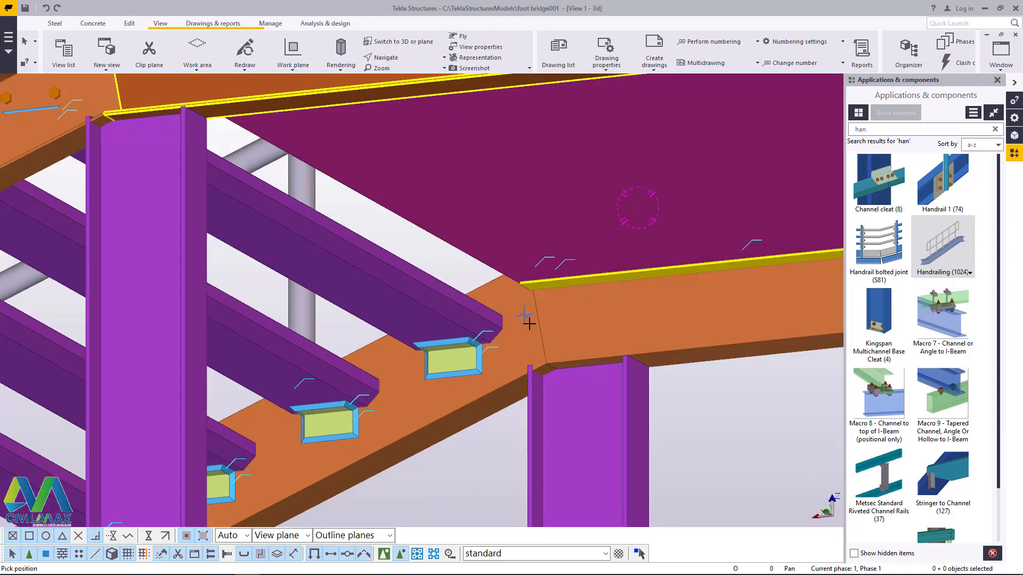
drag(537, 318, 349, 320)
scroll(547, 304, down, 3)
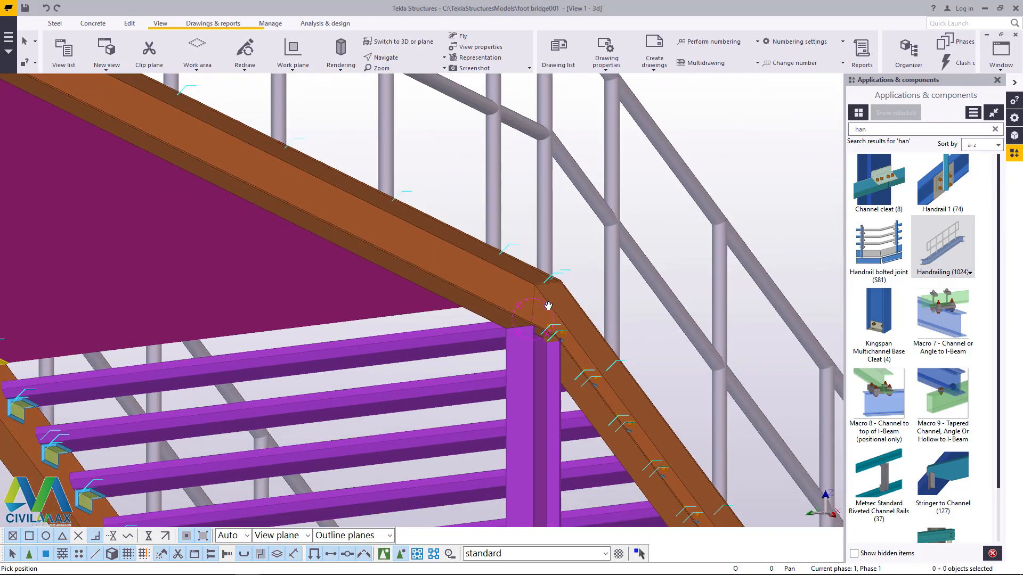
scroll(149, 342, up, 5)
right_click(114, 326)
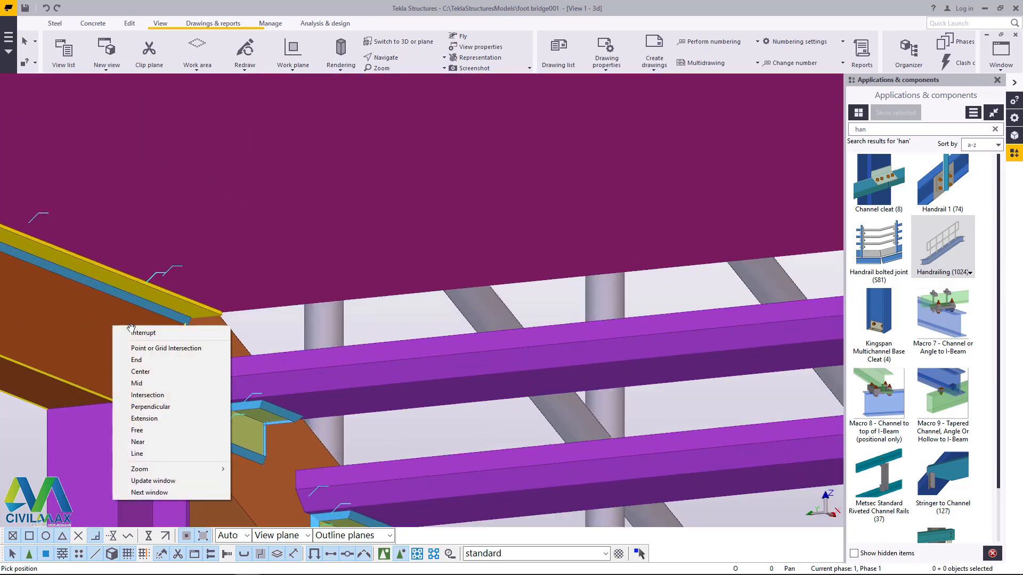
click(135, 332)
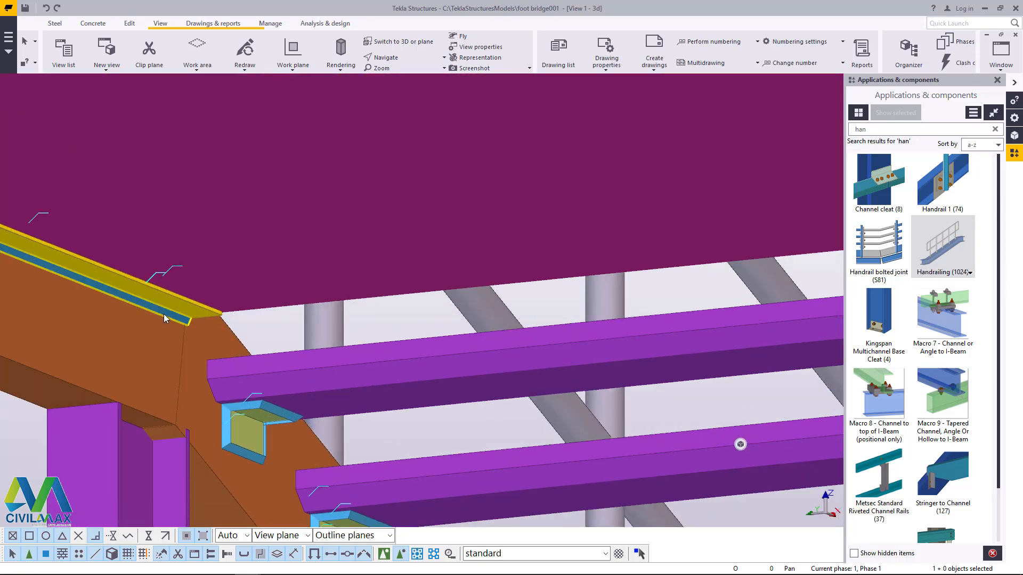
key(Delete)
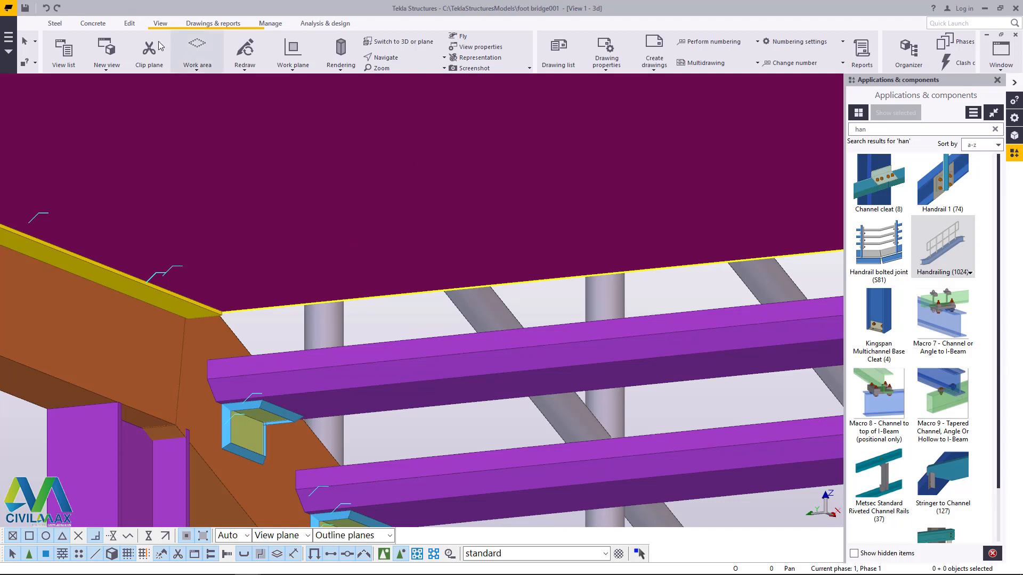
Step: Model a steel cross beam under the platform end at the top of the stair, between the lower joint corners of both platform beams
click(55, 24)
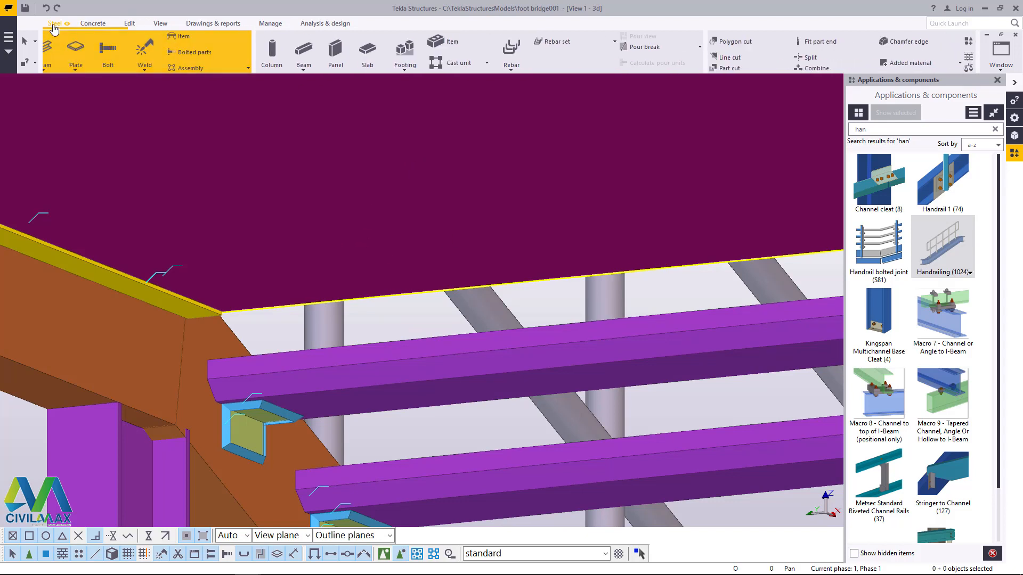
click(90, 66)
click(99, 85)
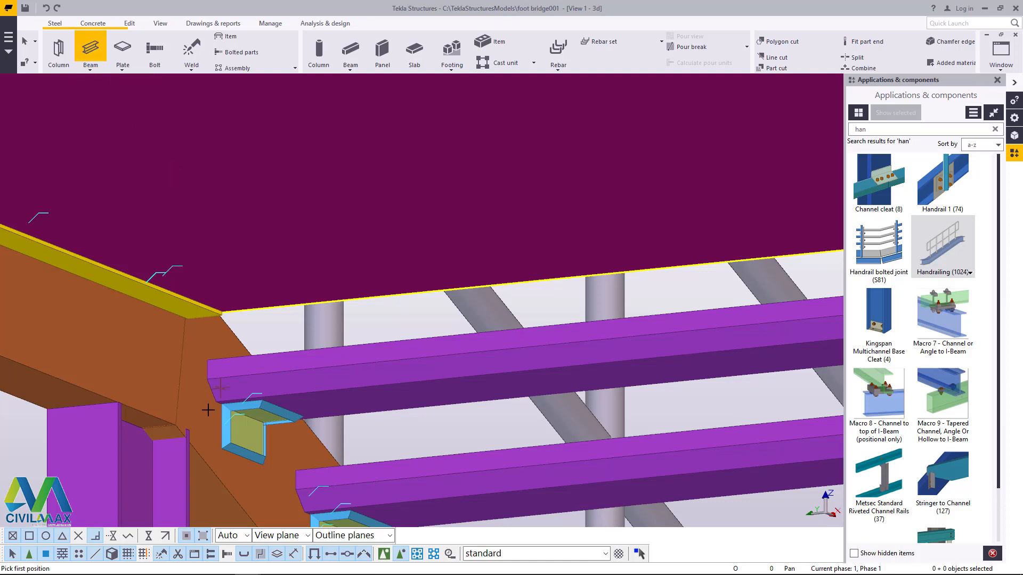
scroll(203, 399, down, 5)
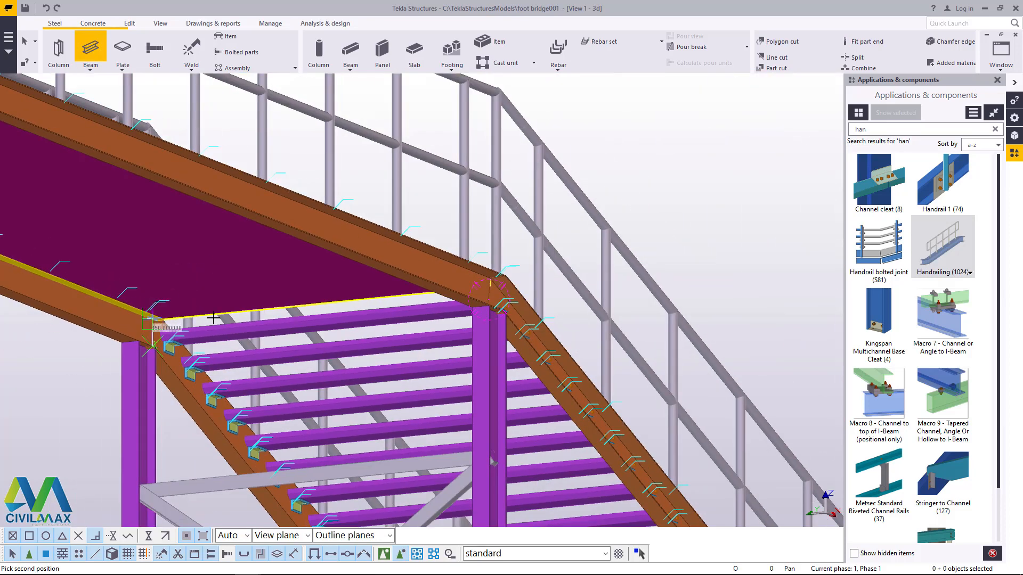
click(151, 346)
click(160, 25)
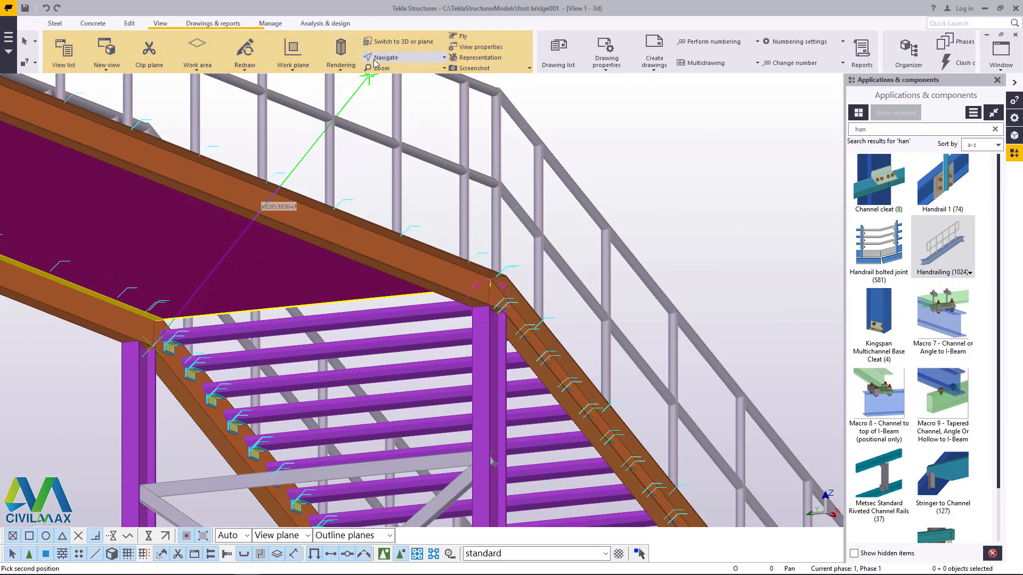
scroll(478, 311, down, 5)
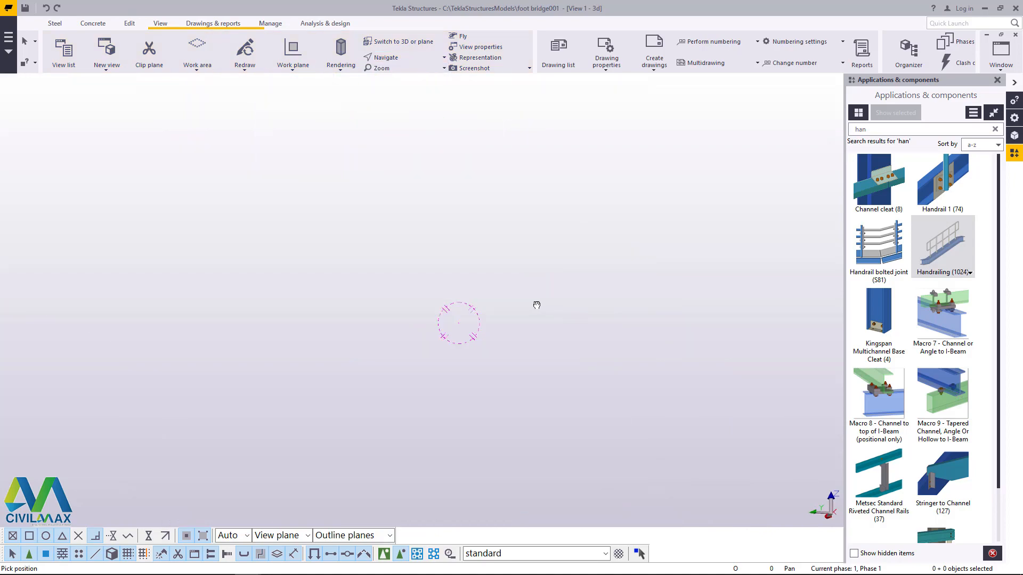
scroll(562, 343, up, 6)
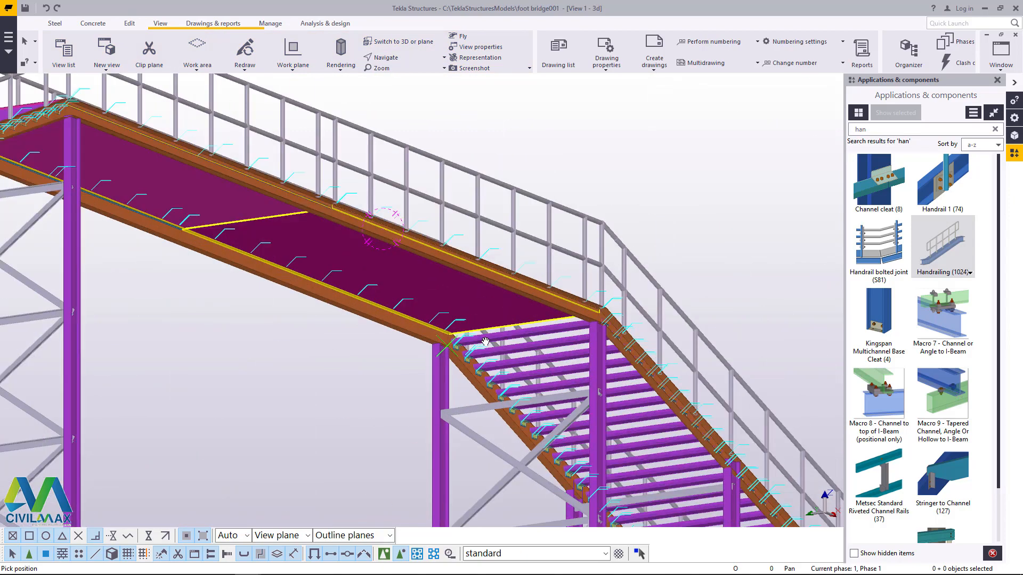
click(394, 60)
click(398, 74)
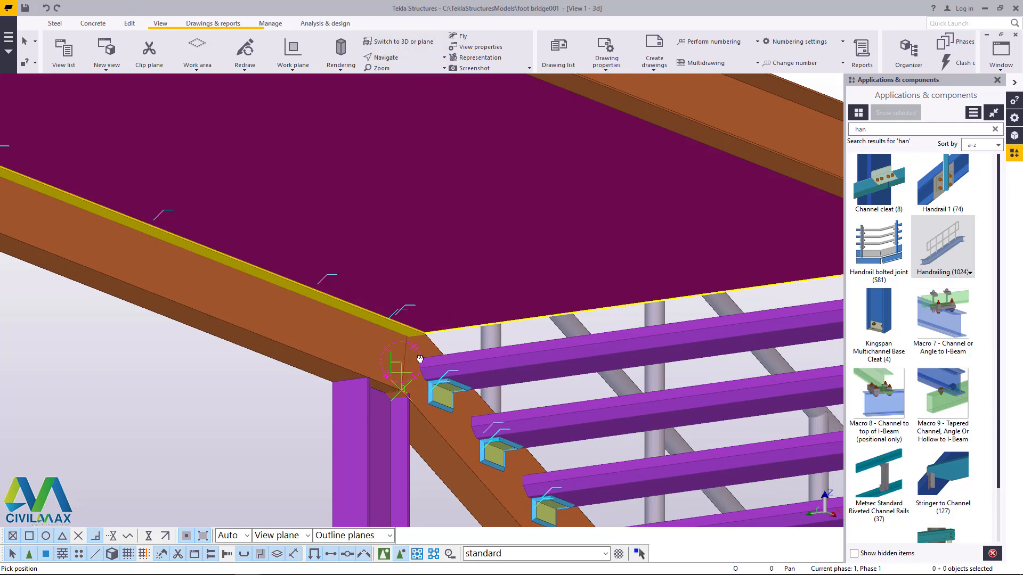
ctrl+middle_drag(419, 359, 589, 343)
scroll(651, 390, up, 7)
right_click(642, 308)
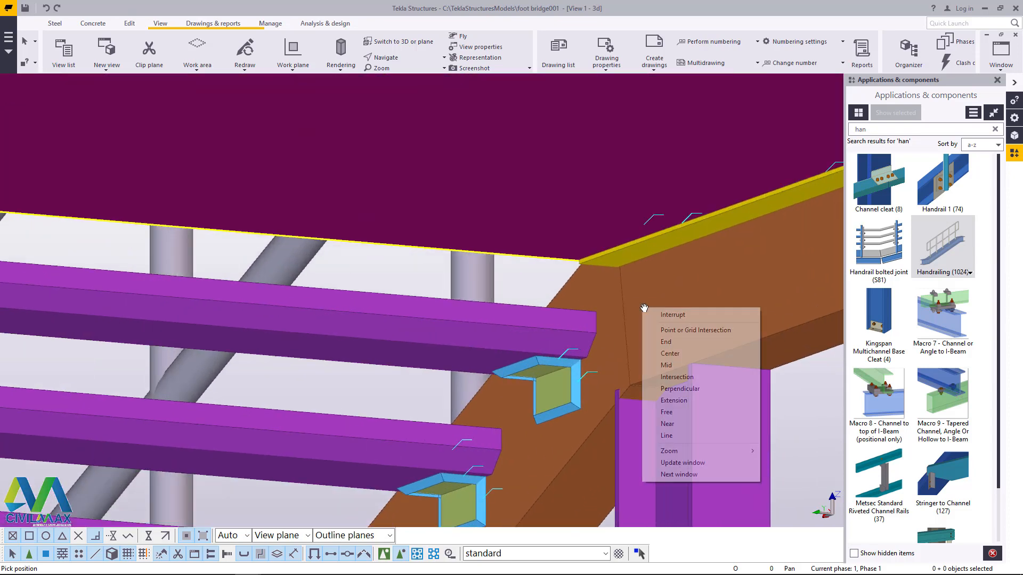
click(664, 315)
scroll(621, 320, up, 3)
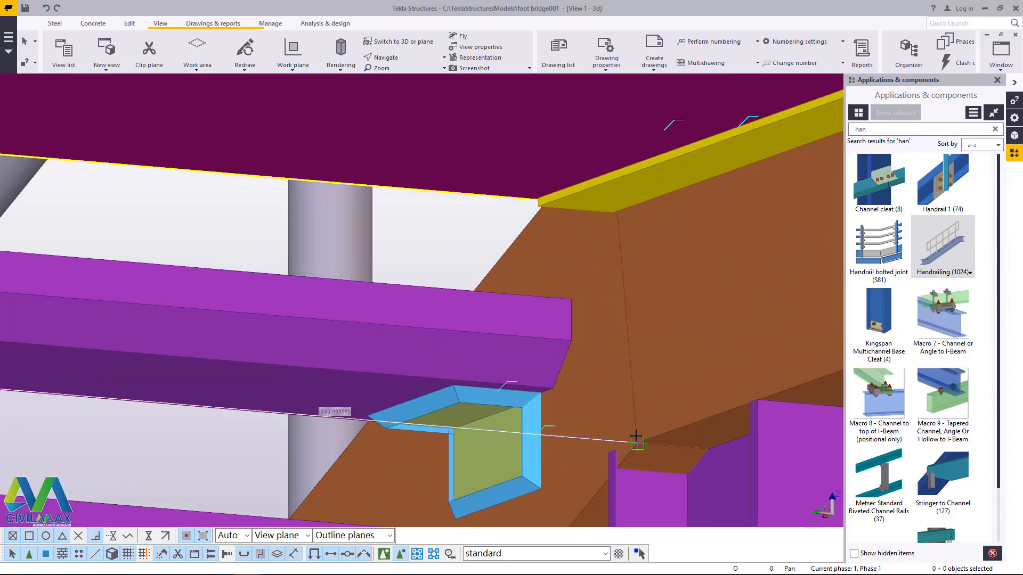
scroll(636, 442, down, 3)
right_click(674, 286)
click(685, 290)
scroll(468, 255, down, 3)
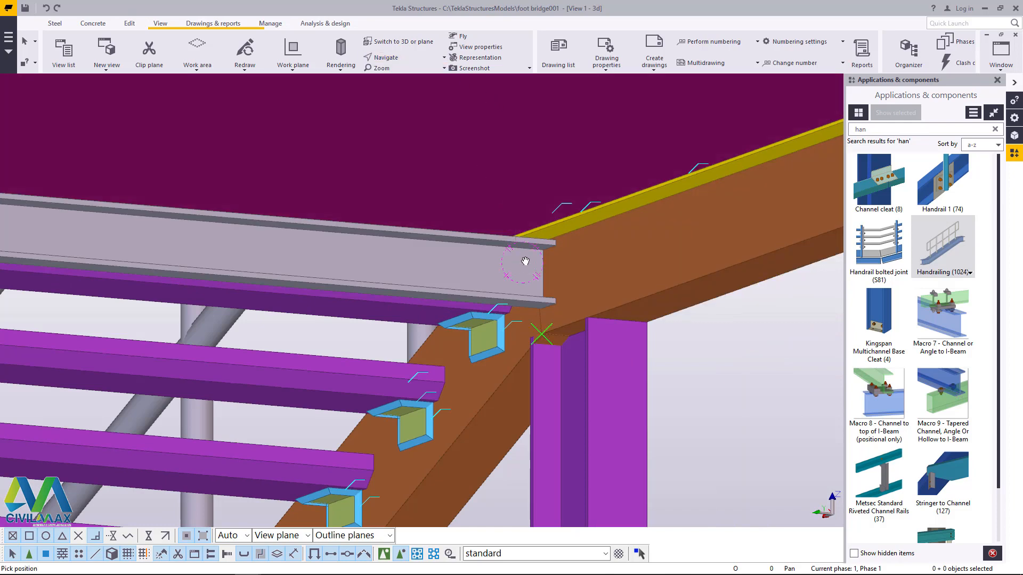
Step: Open a linear move for the steel cross beam under the platform end at the top of the stair
ctrl+middle_drag(525, 261, 574, 268)
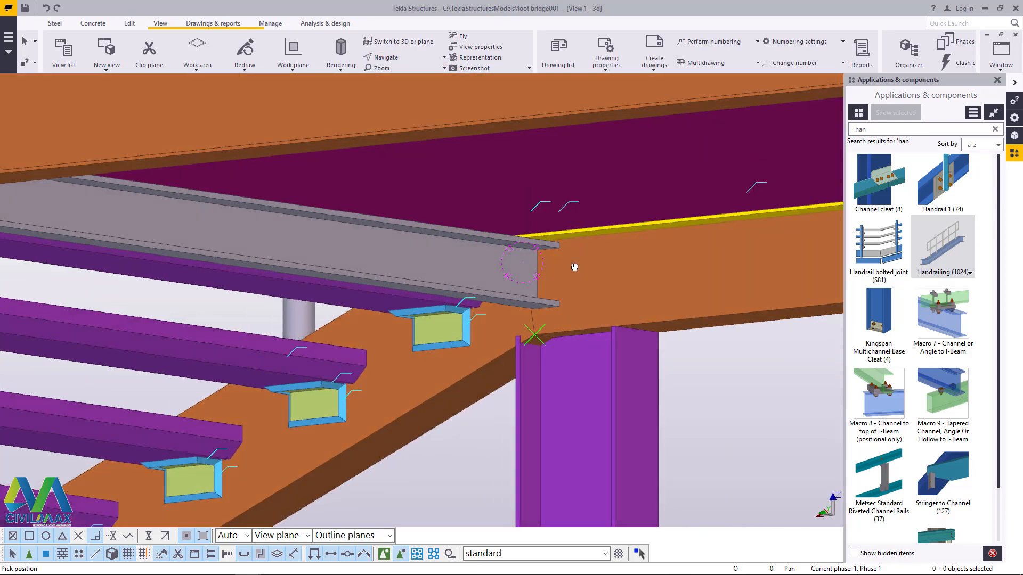
scroll(574, 267, up, 5)
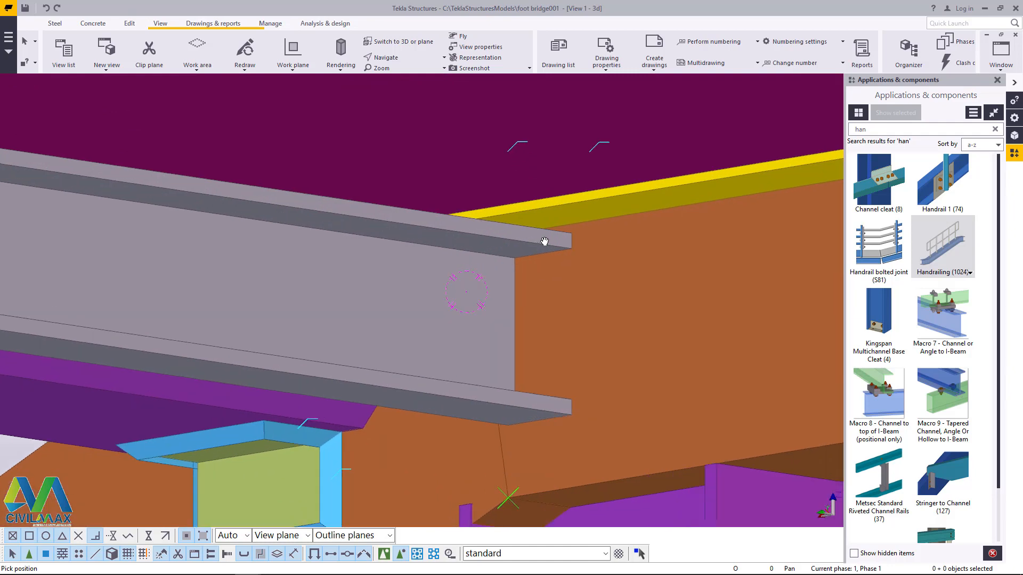
right_click(407, 183)
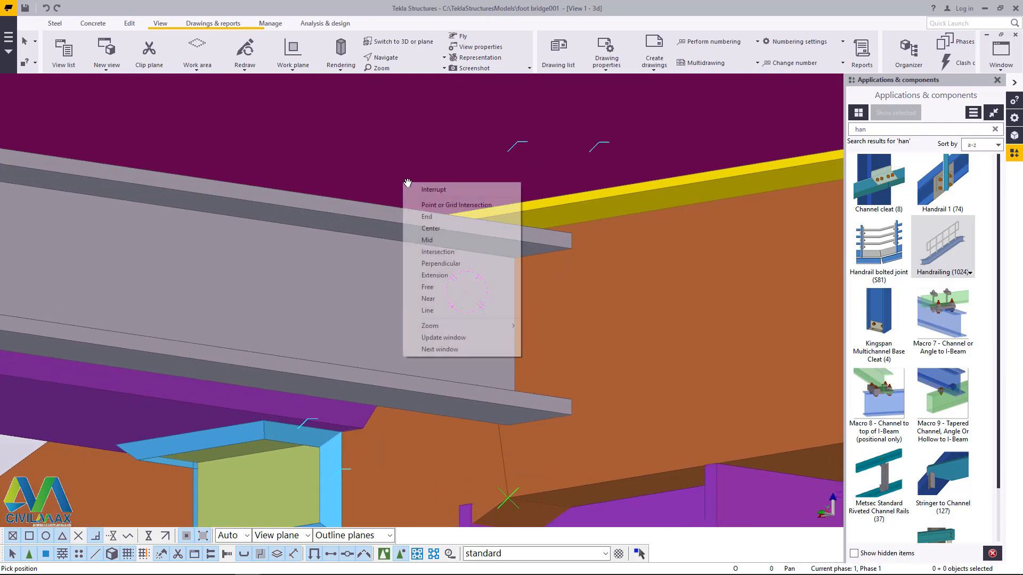
click(442, 190)
scroll(480, 250, up, 2)
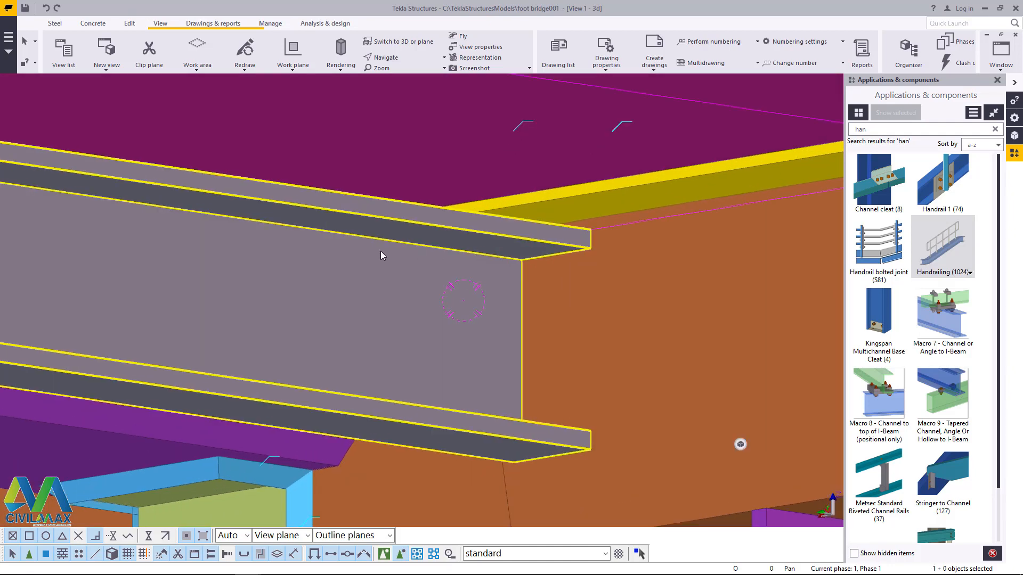
right_click(381, 251)
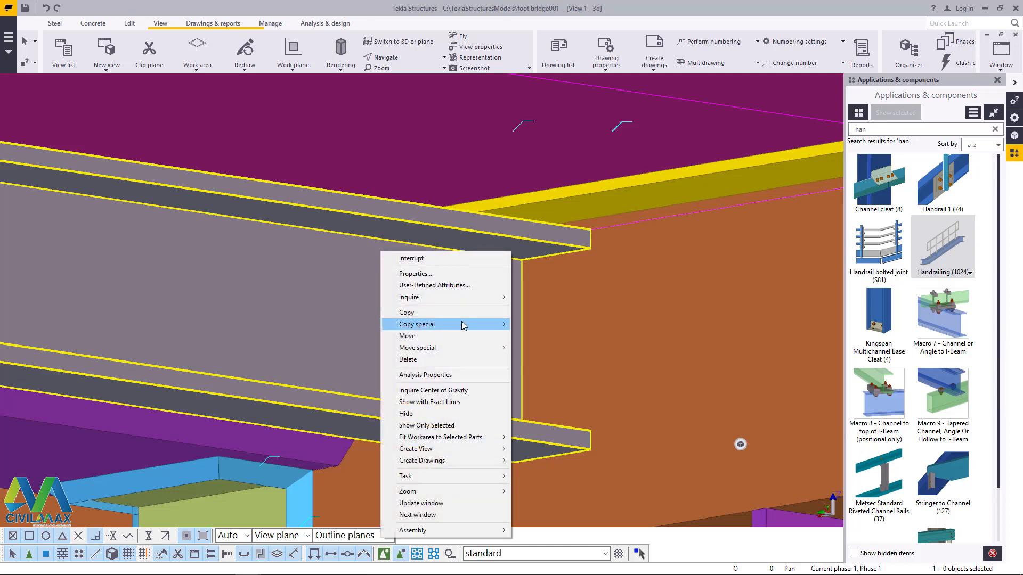
mouse_move(429, 329)
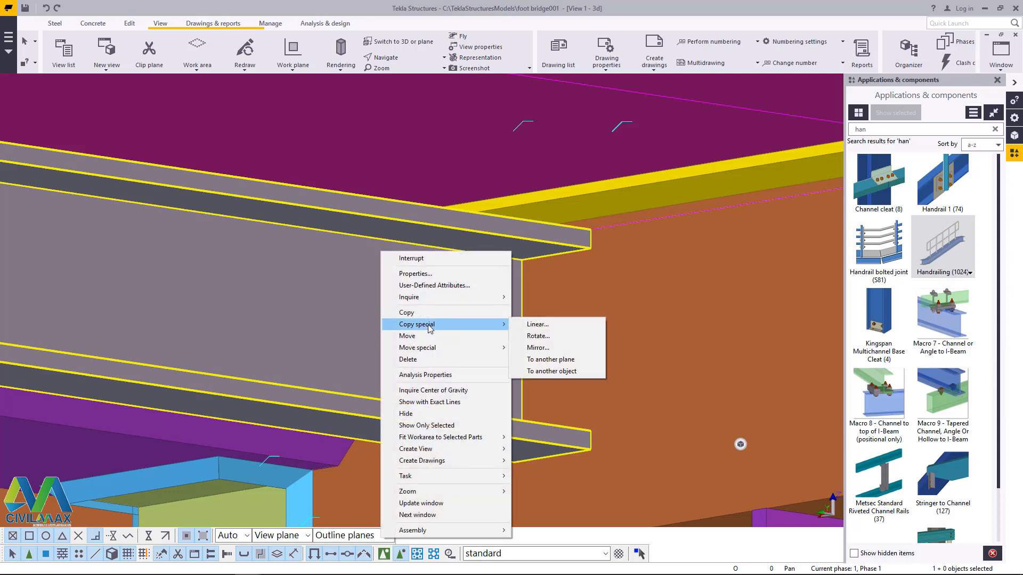
mouse_move(424, 349)
click(549, 349)
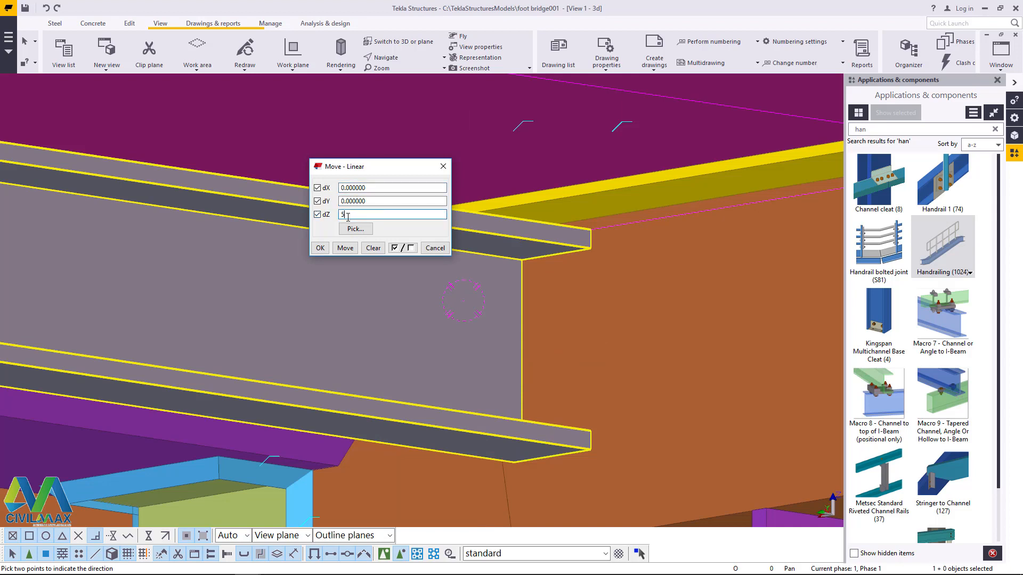
Step: Try raising the cross beam with successive vertical moves, the last with dZ 10 mm, and undo them
click(340, 250)
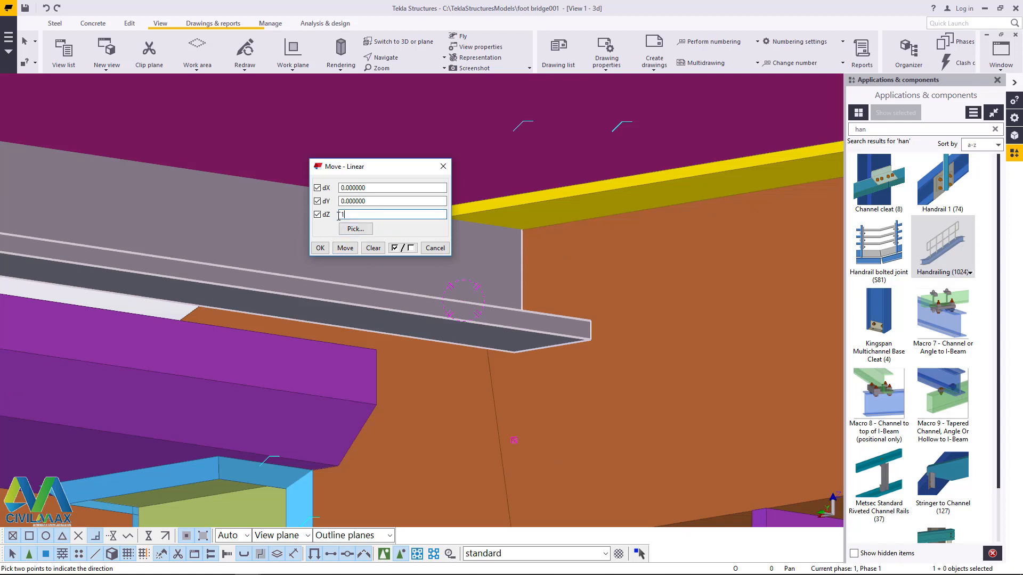
click(340, 248)
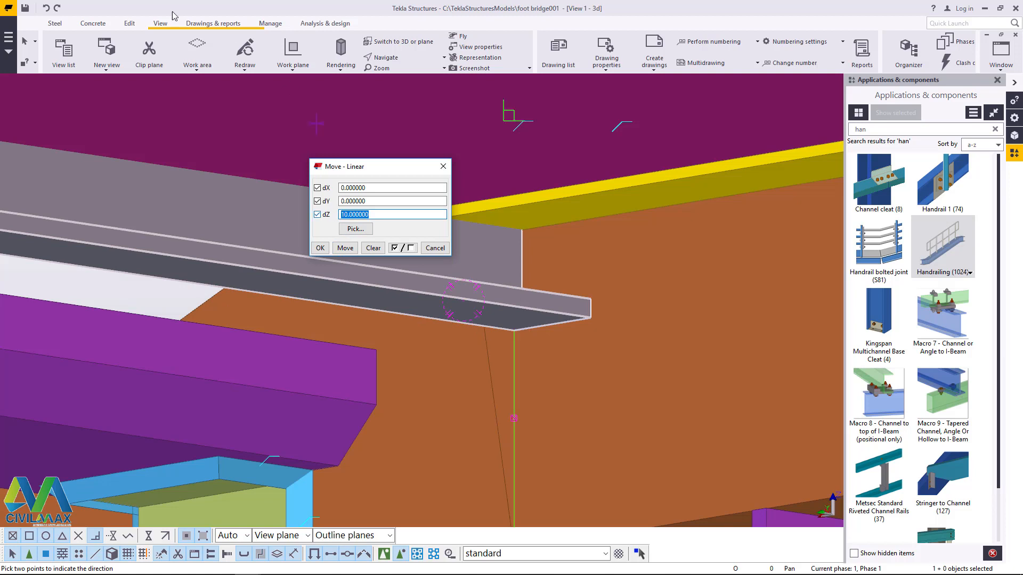
click(47, 7)
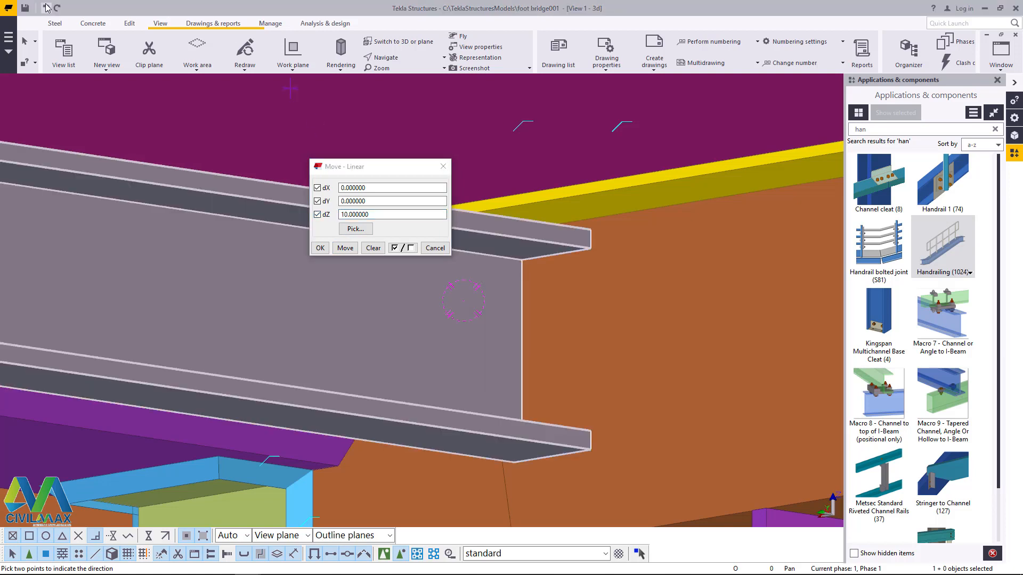
Step: Raise the cross beam by 5 mm in Z, undo the repeated move, and end the linear move
double_click(354, 215)
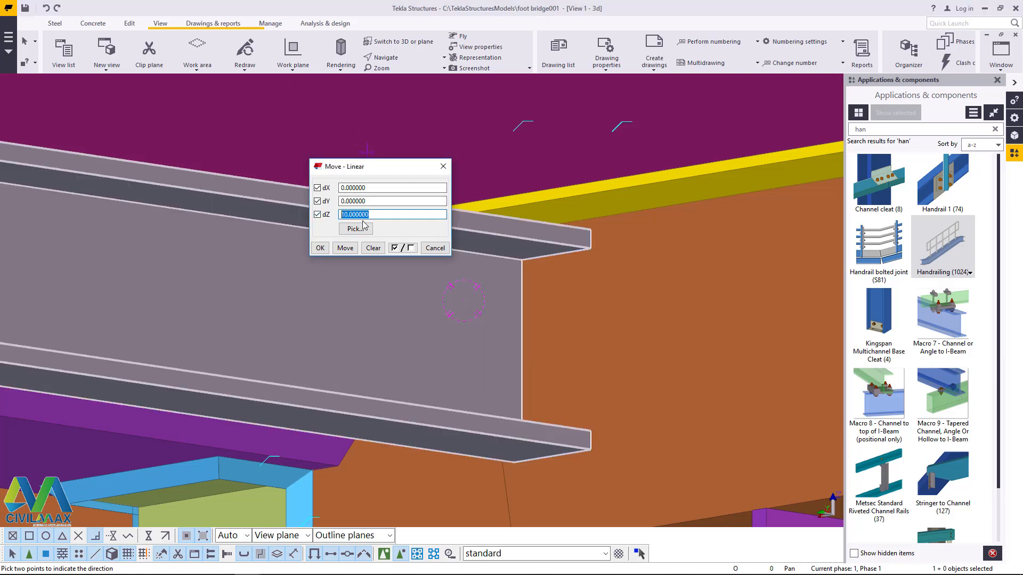
text(5)
click(346, 248)
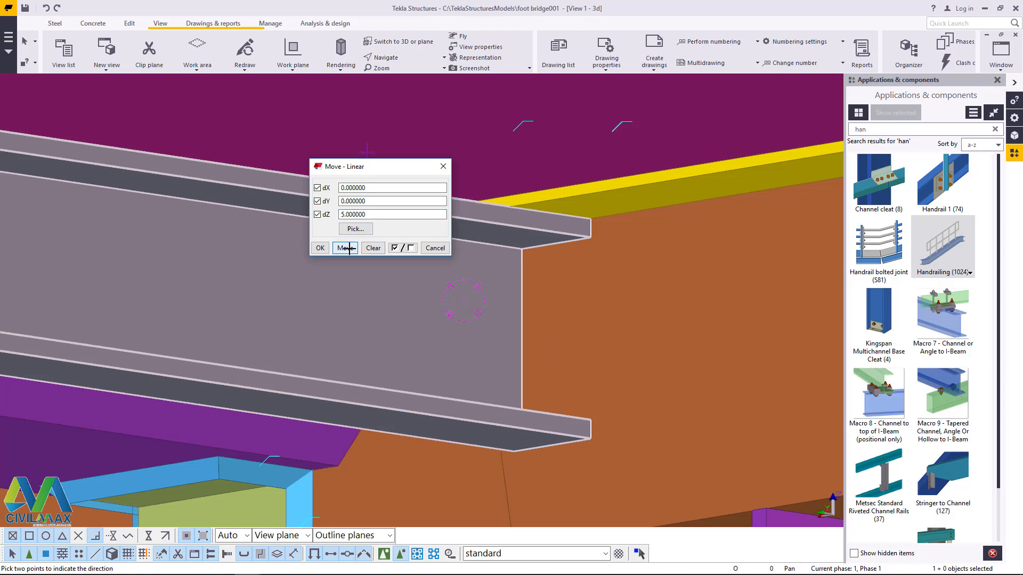
click(348, 249)
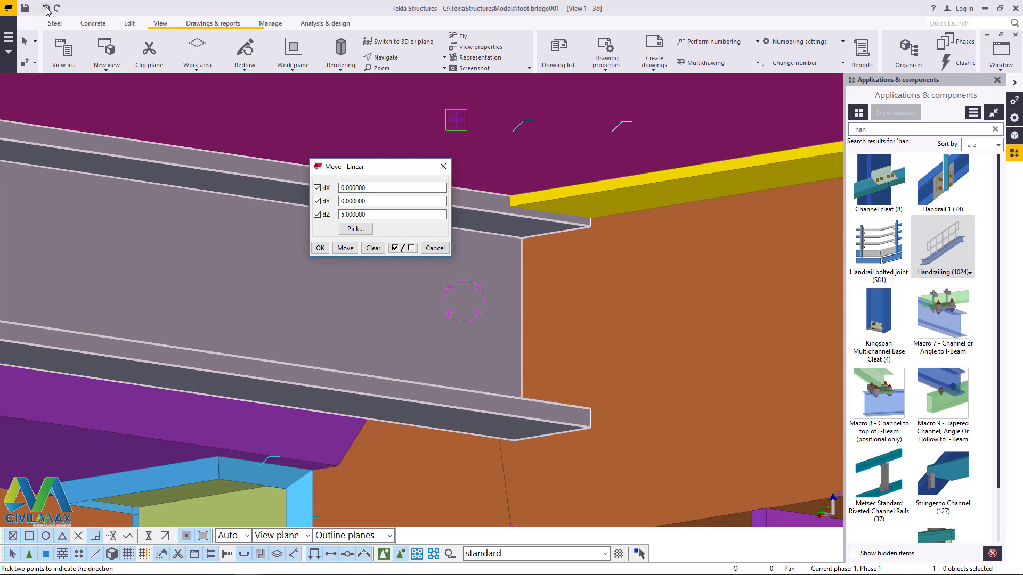
click(46, 8)
click(320, 248)
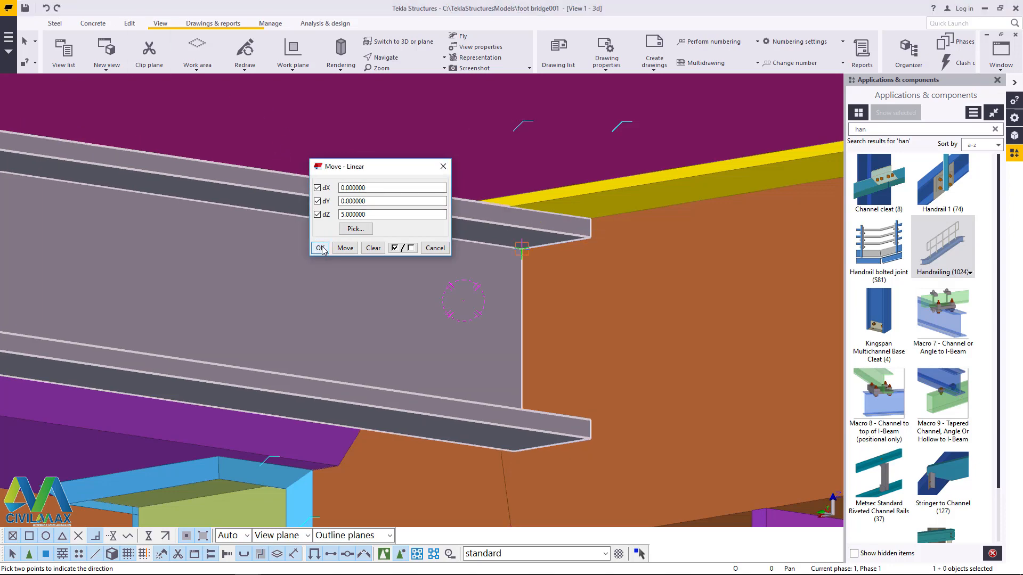
right_click(388, 192)
click(421, 204)
scroll(362, 234, down, 5)
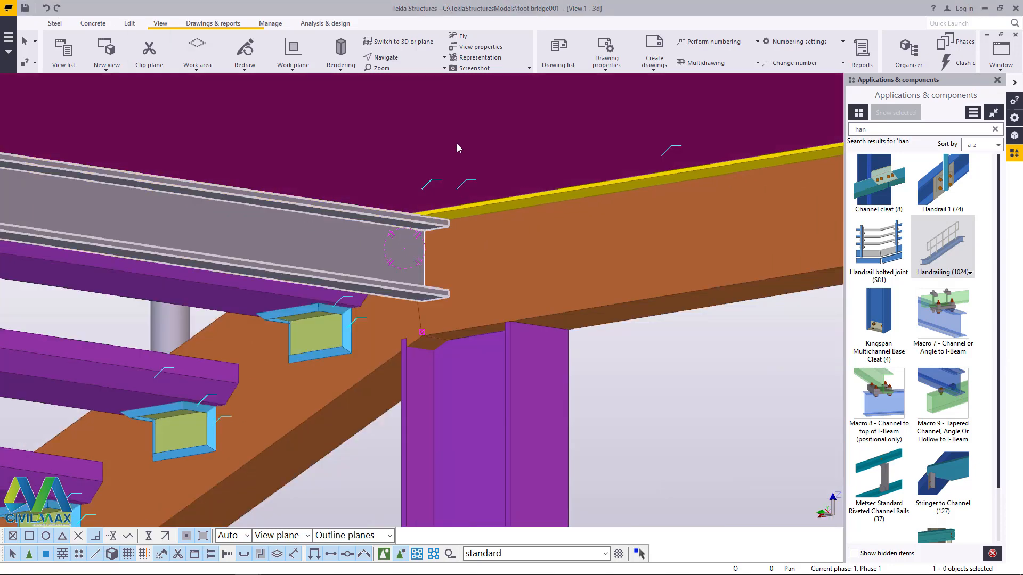
Step: Open a linear copy for the raised cross beam at the top of the stair
click(394, 58)
click(380, 73)
scroll(349, 186, down, 5)
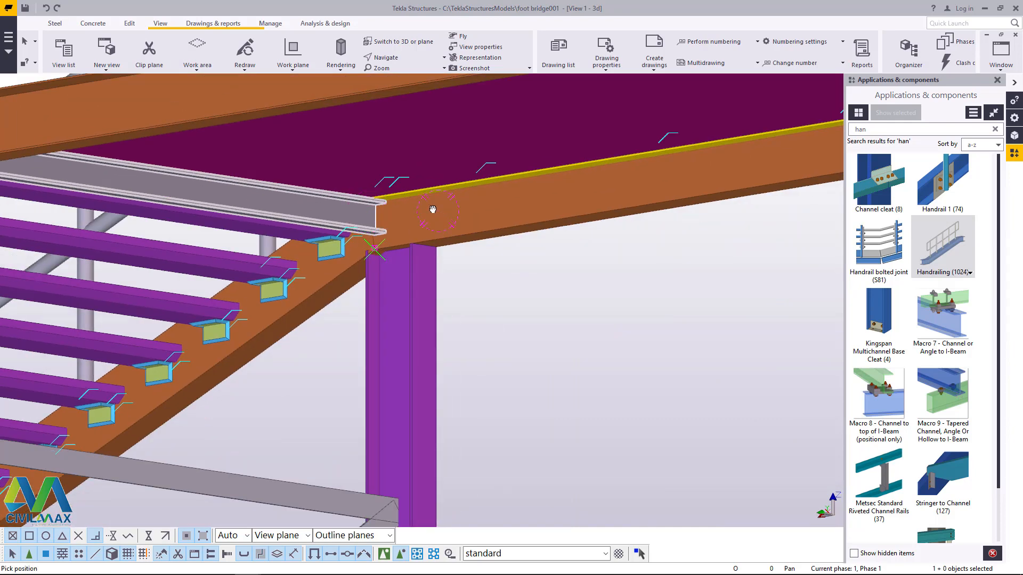
scroll(433, 209, down, 10)
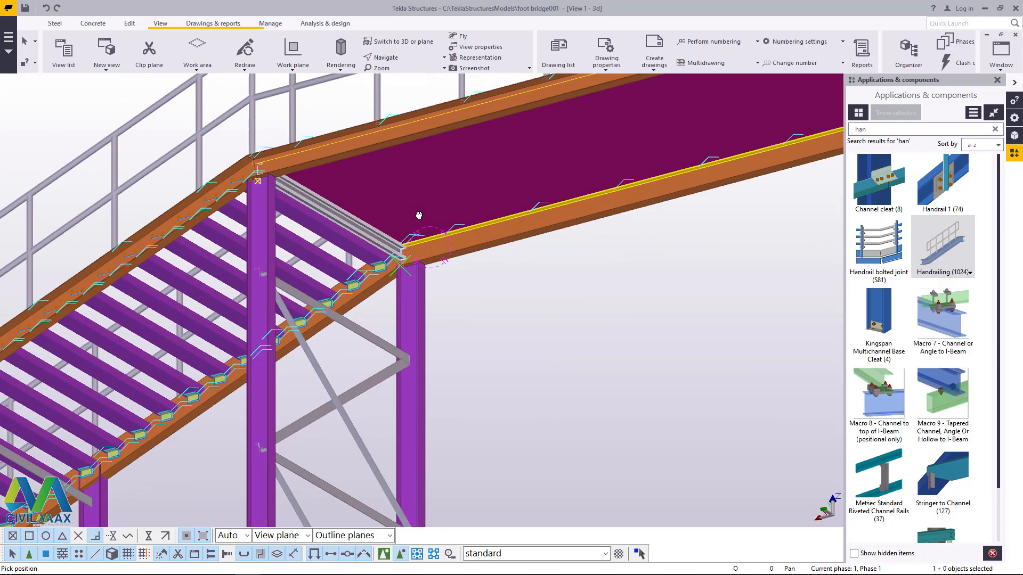
right_click(404, 218)
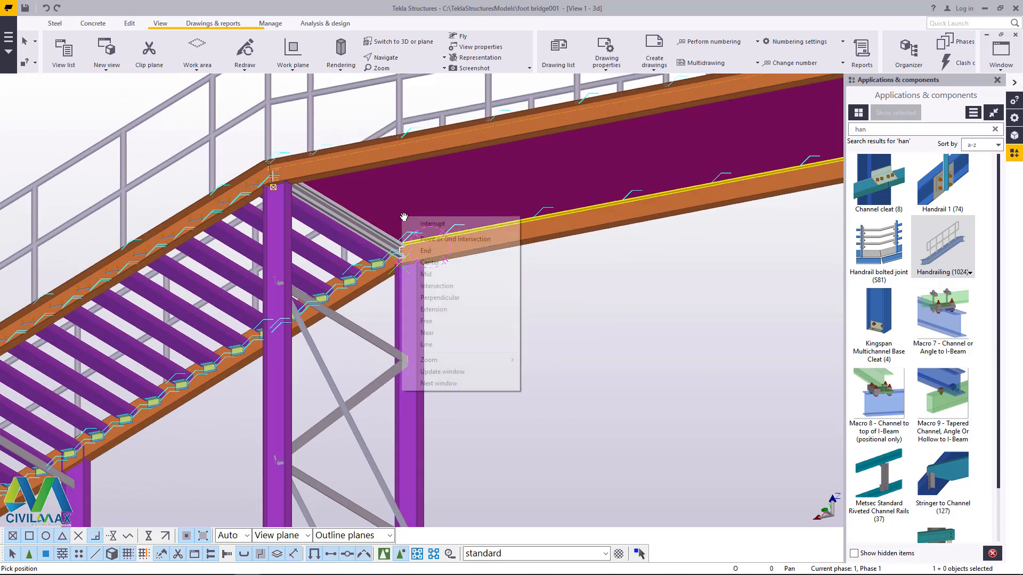
scroll(346, 213, up, 3)
right_click(338, 209)
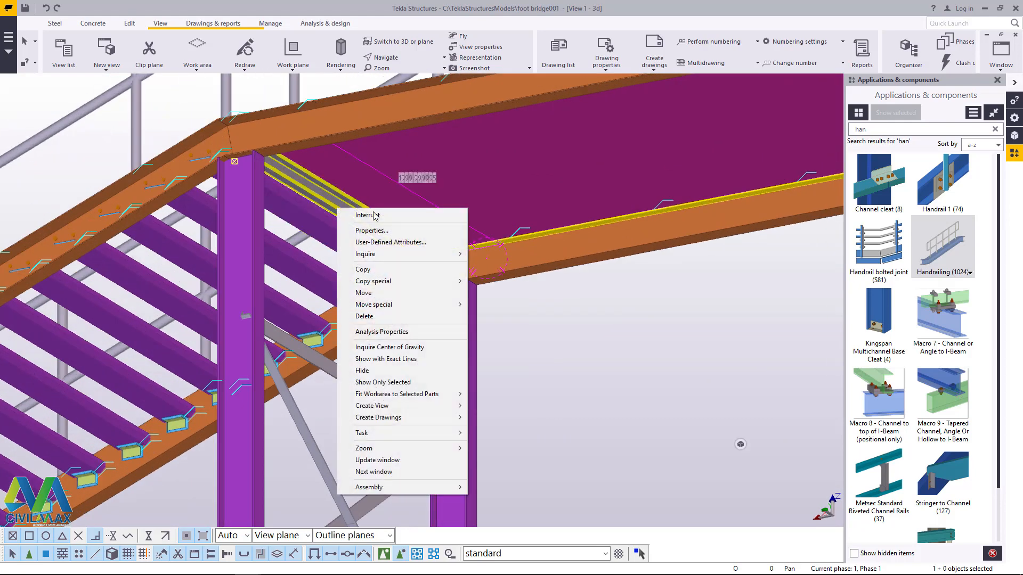
mouse_move(388, 282)
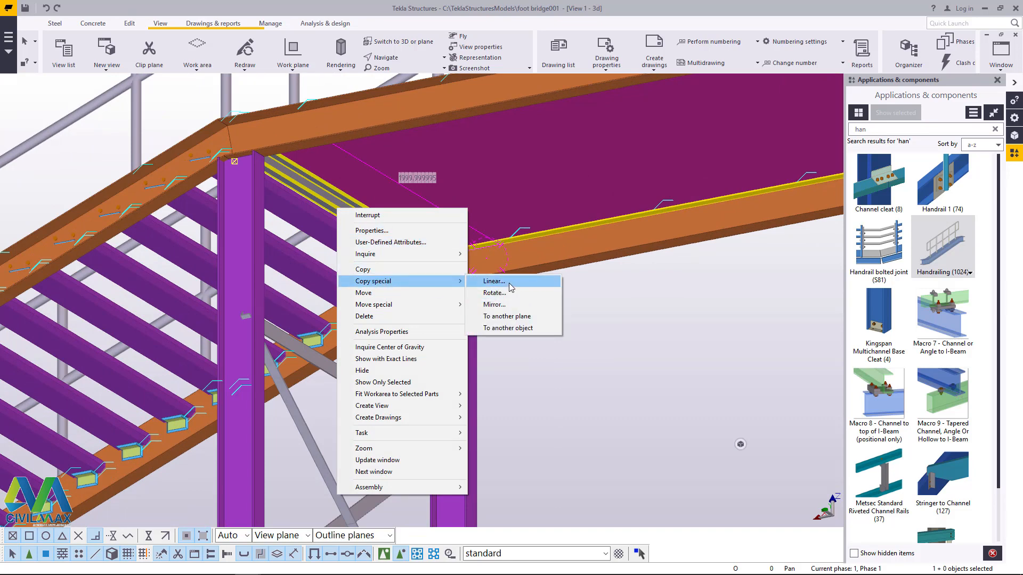
click(494, 281)
scroll(455, 298, down, 5)
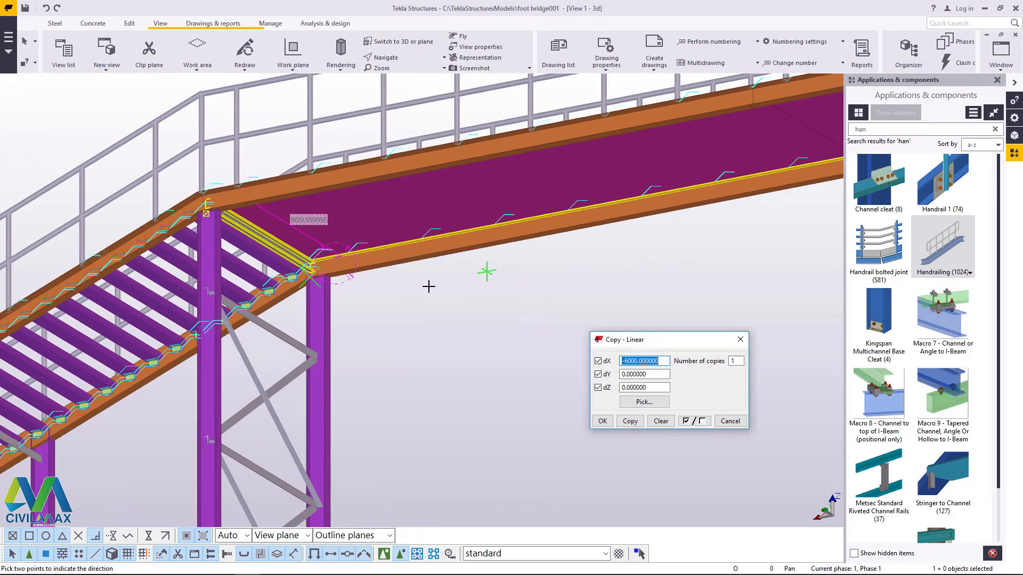
scroll(428, 286, down, 5)
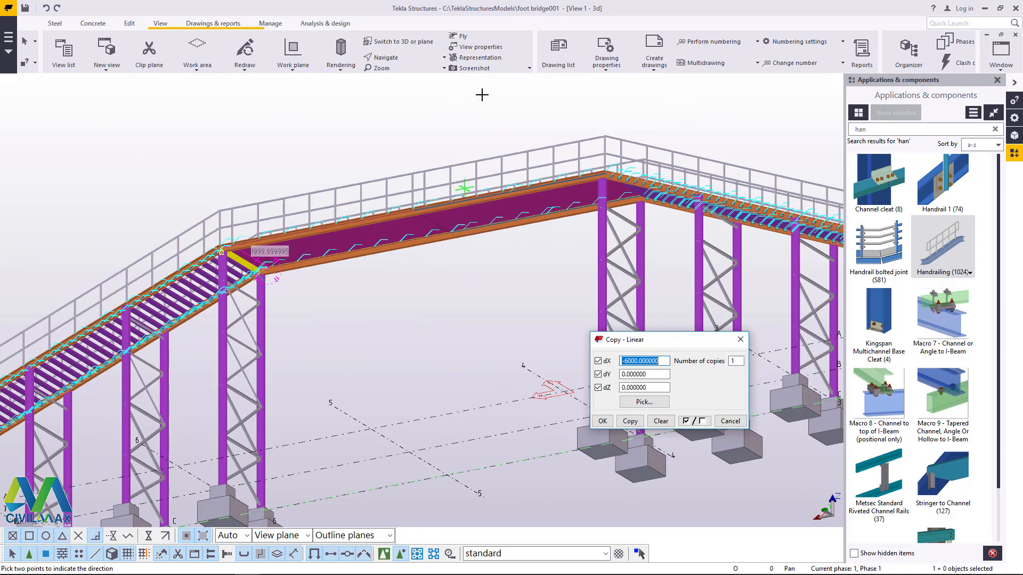
Step: Close the Applications & components catalogue and check the platform's full span from above
click(396, 58)
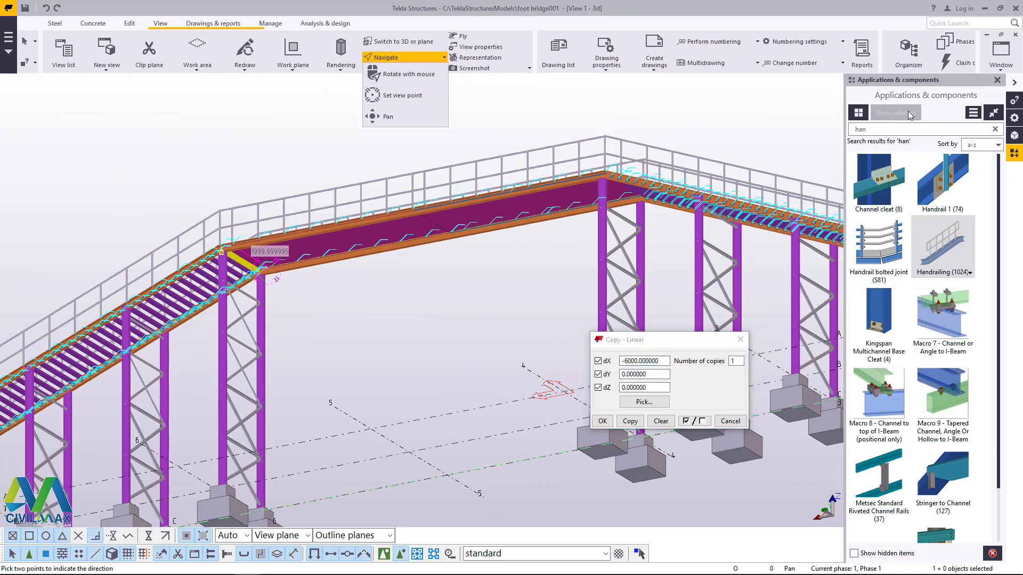
click(997, 79)
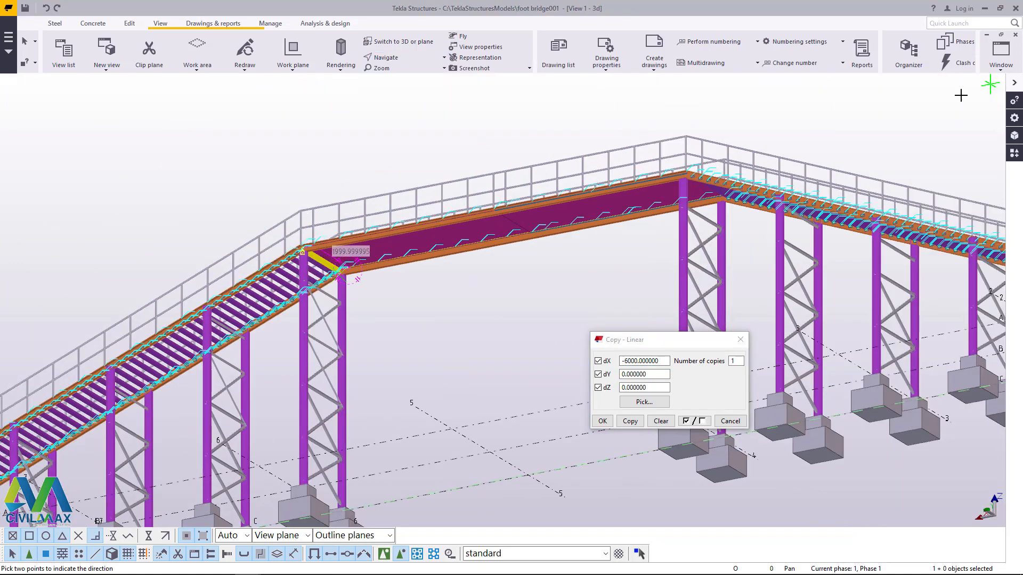
click(398, 60)
click(398, 77)
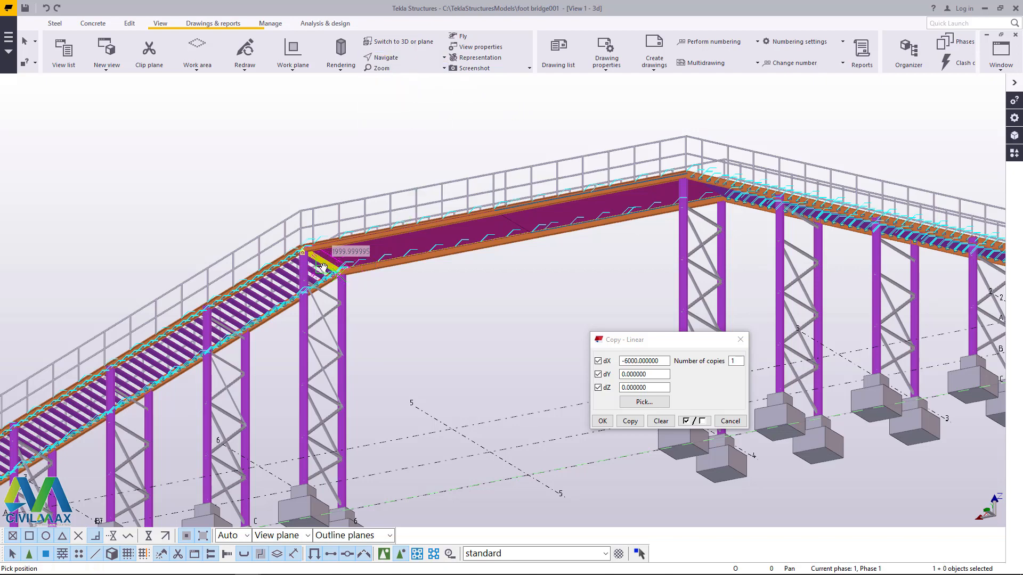
drag(361, 262, 384, 325)
scroll(384, 326, up, 4)
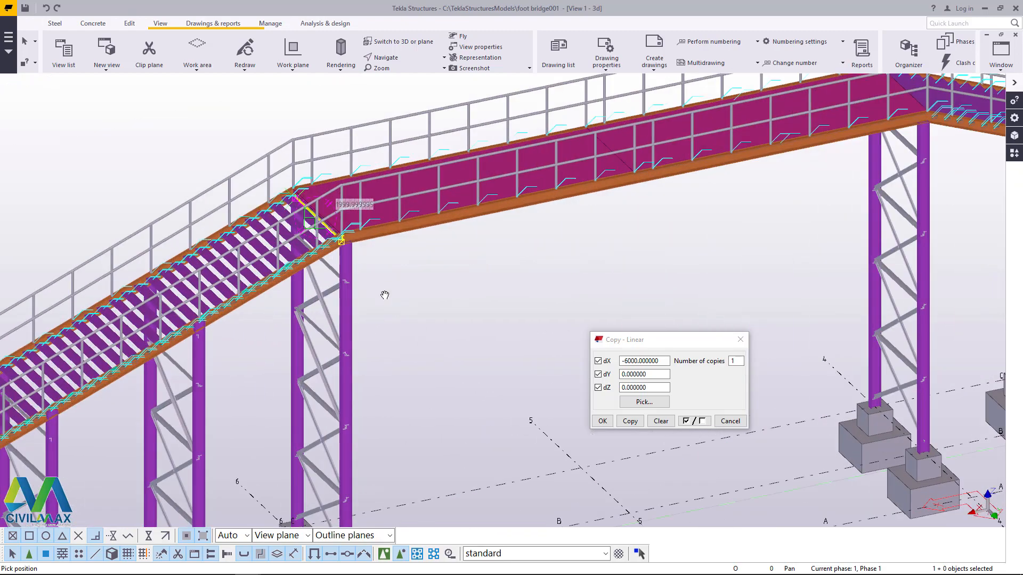
scroll(388, 233, down, 5)
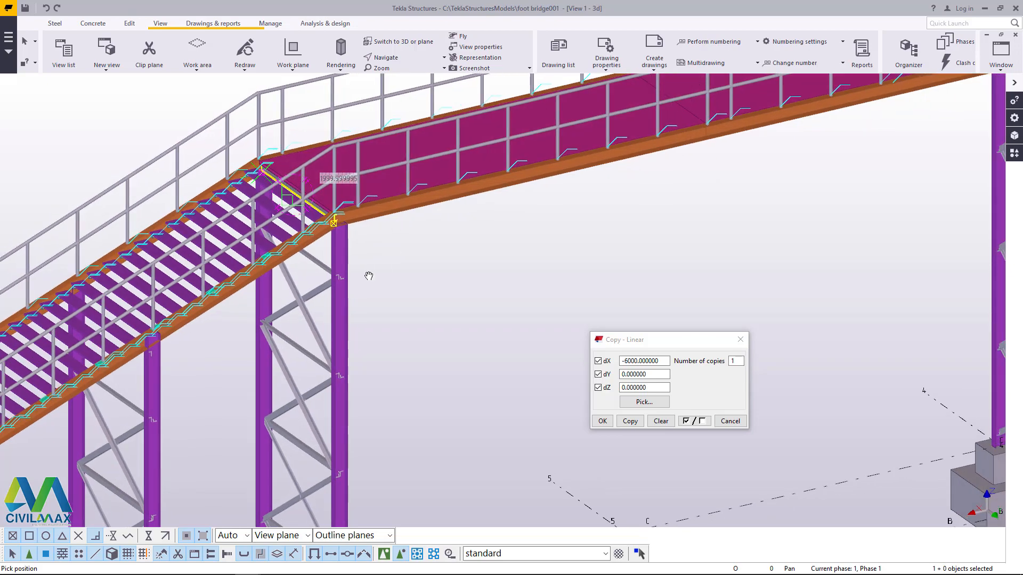
ctrl+middle_drag(359, 279, 343, 322)
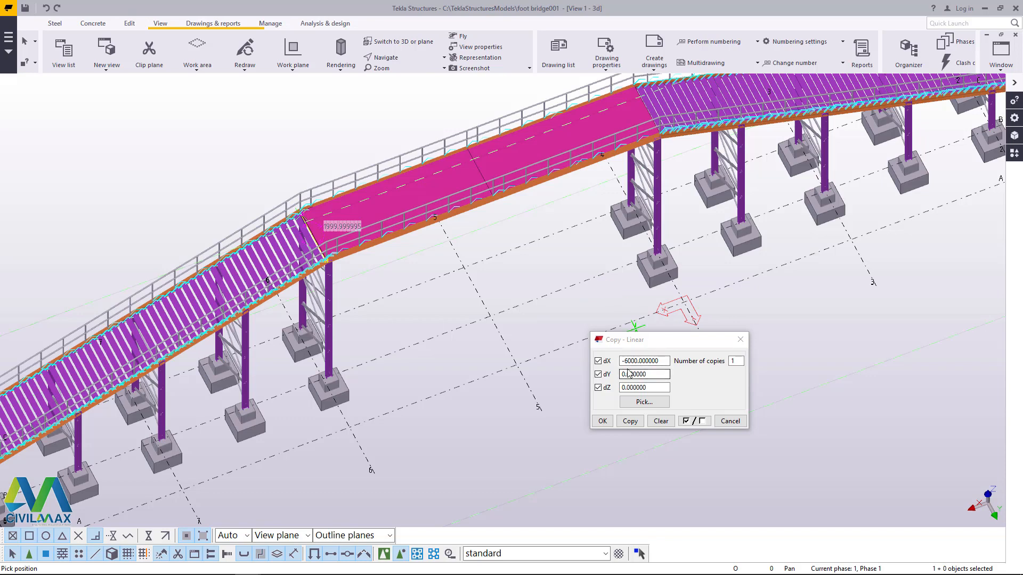
Step: Copy the cross beam 12 times along the underside of the platform with dX -1000 mm per copy
drag(637, 361, 632, 361)
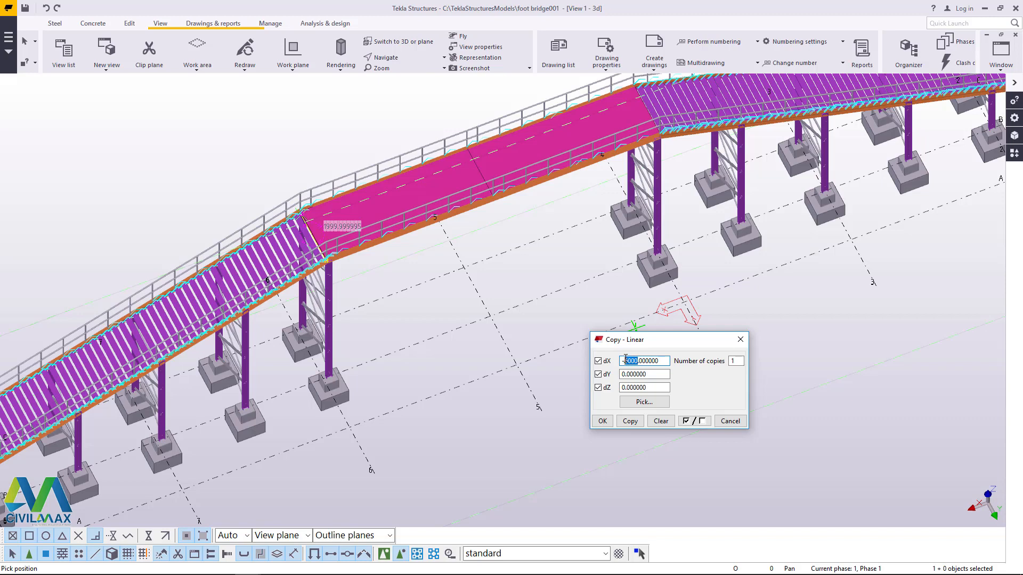
text(1)
click(403, 58)
click(395, 116)
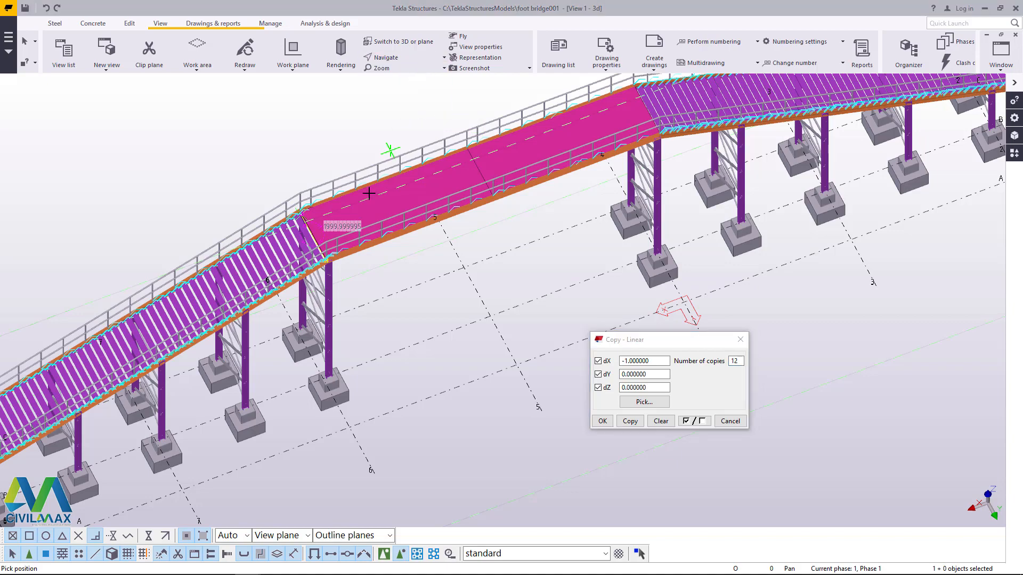
ctrl+middle_drag(371, 220, 294, 113)
scroll(339, 205, up, 3)
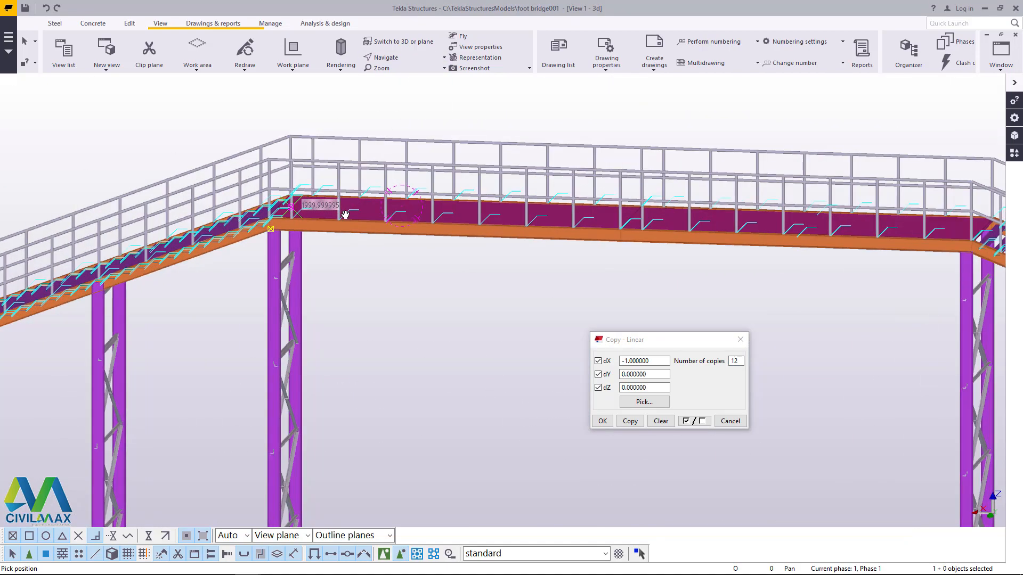
ctrl+middle_drag(344, 215, 343, 164)
scroll(343, 164, up, 8)
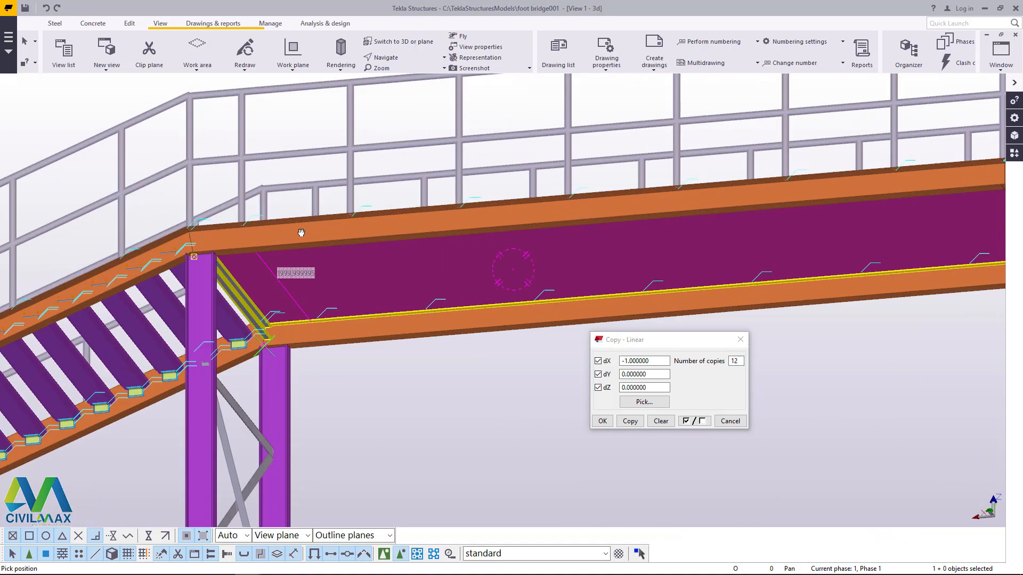
scroll(298, 214, up, 3)
right_click(281, 224)
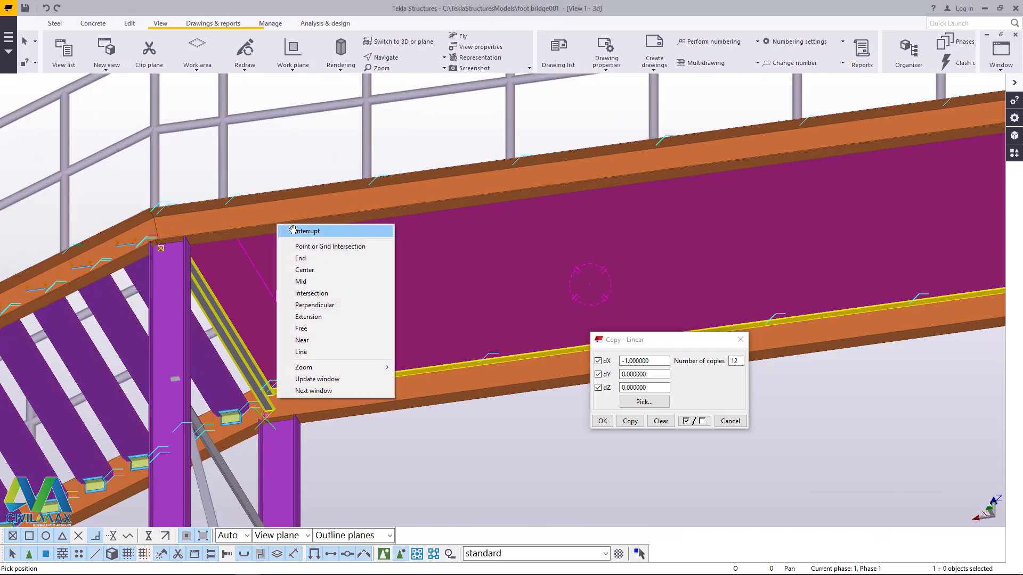
click(292, 230)
drag(649, 361, 636, 361)
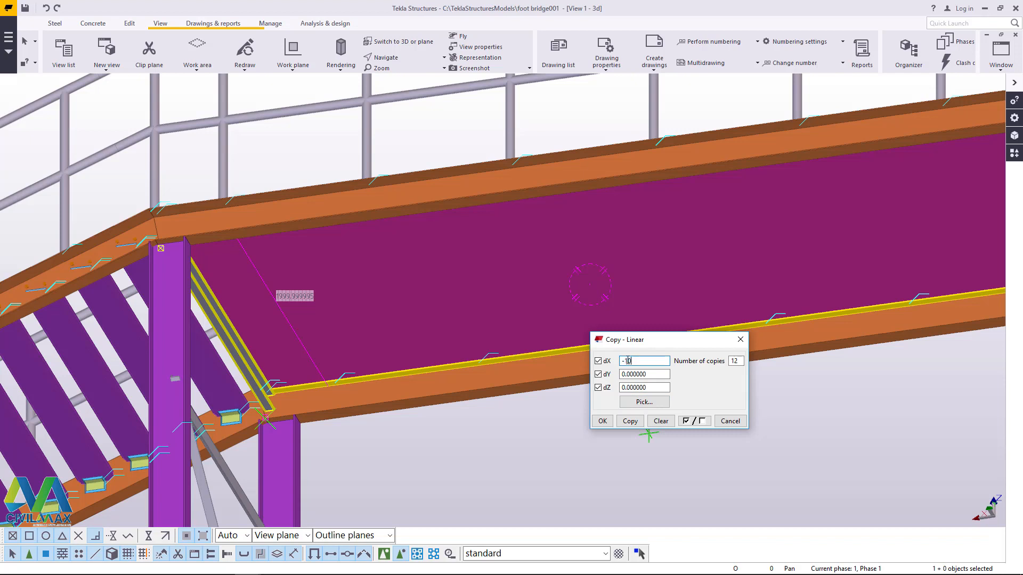
click(630, 420)
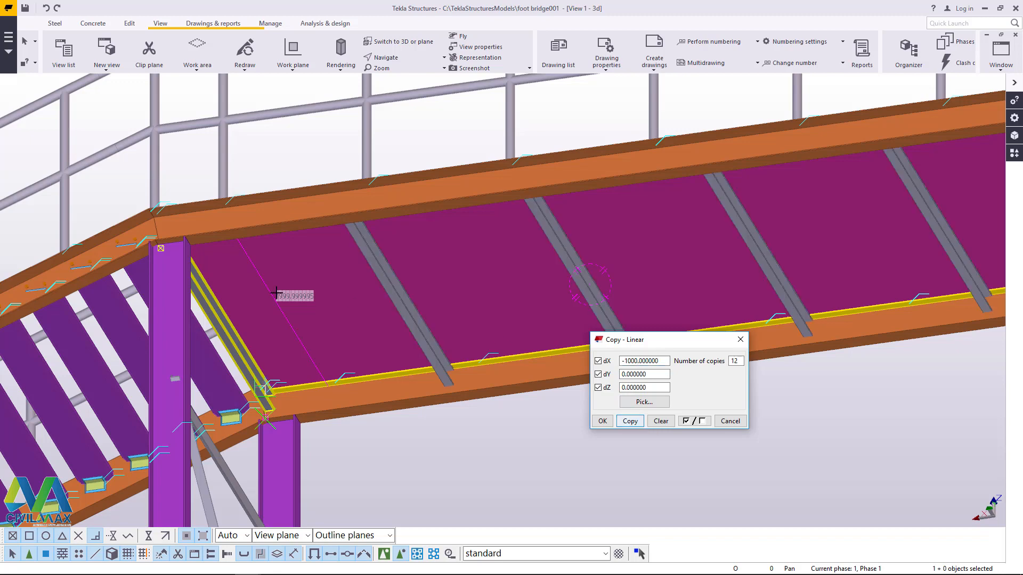
scroll(152, 270, down, 5)
scroll(152, 271, down, 2)
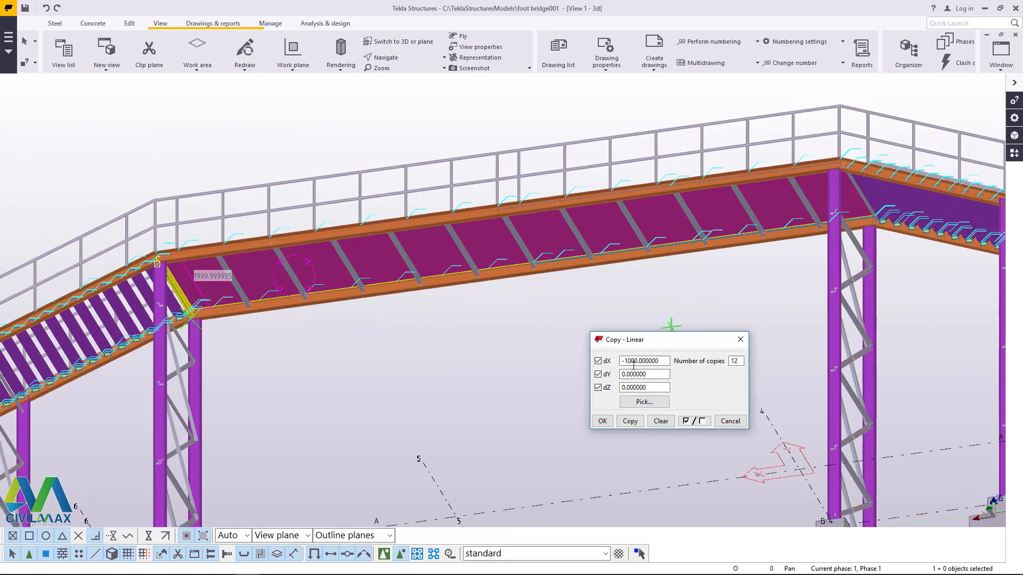
Step: End the linear copy of the cross beam and check the copies along the platform's underside
click(602, 421)
scroll(829, 231, up, 3)
right_click(755, 207)
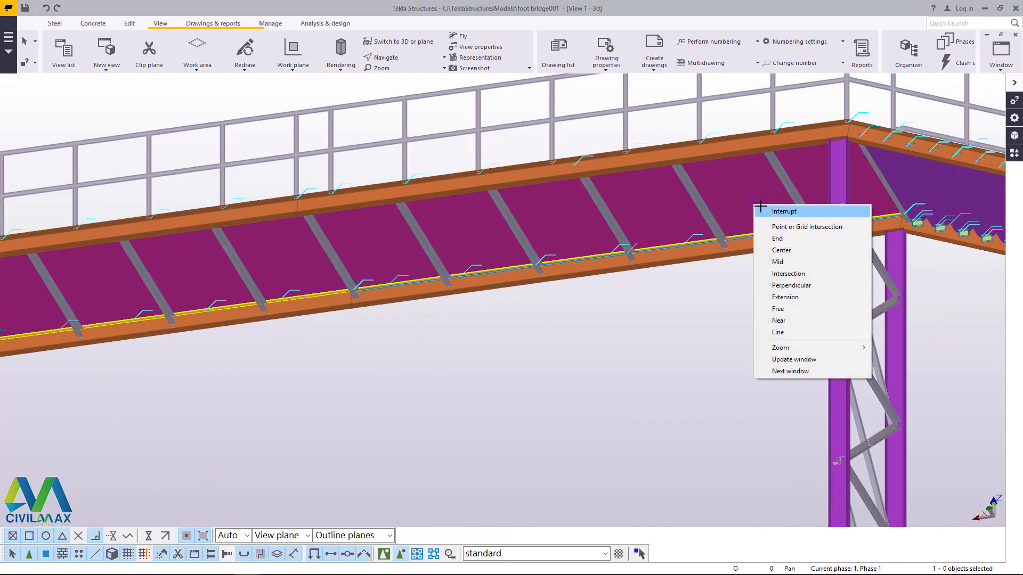
click(773, 211)
scroll(746, 229, up, 5)
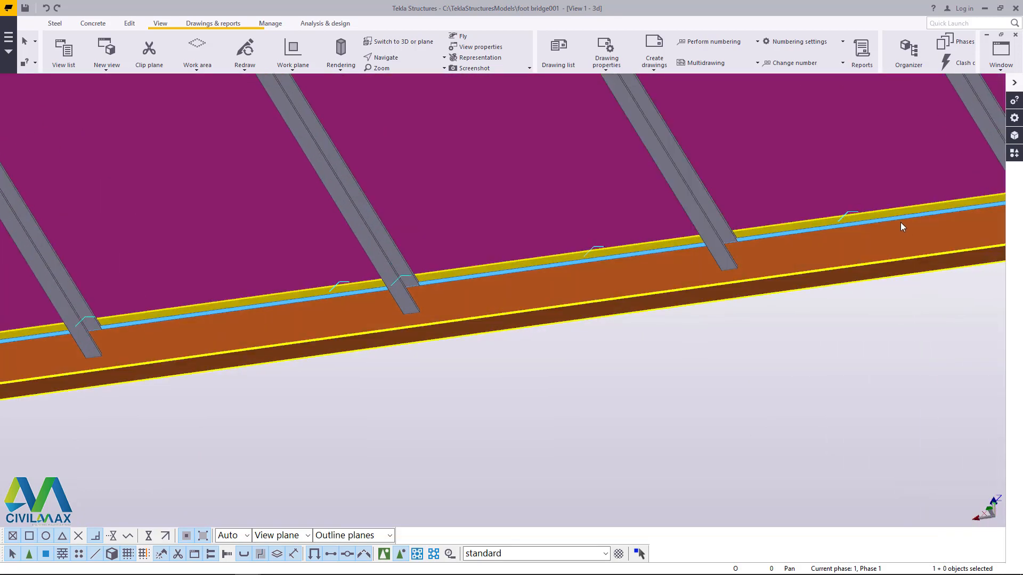
scroll(778, 237, down, 6)
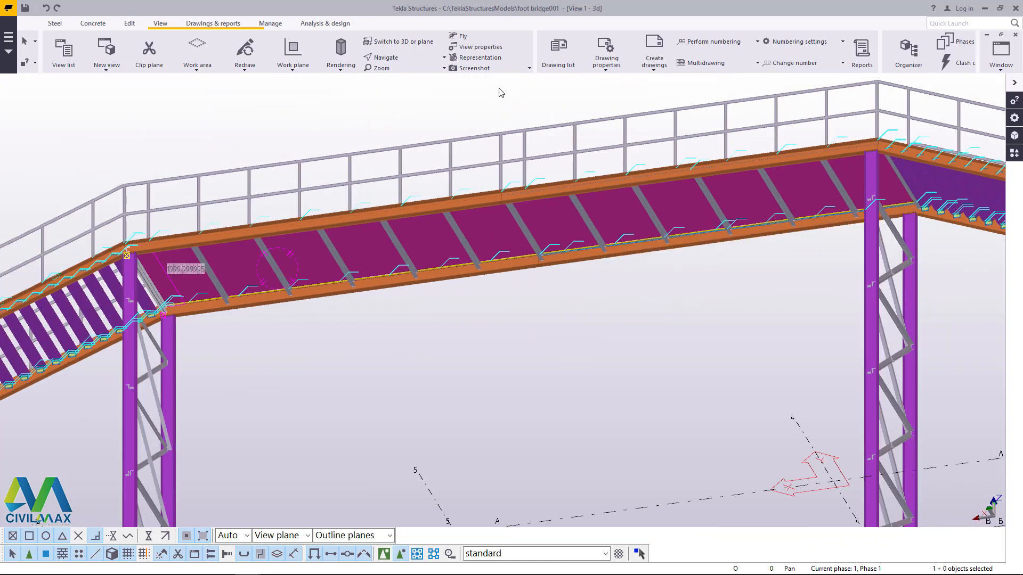
Step: Search the Applications & components catalogue for "base" with the stair columns in view
click(400, 60)
click(397, 76)
mouse_move(580, 218)
ctrl+middle_down()
mouse_move(575, 252)
mouse_move(612, 292)
mouse_move(666, 315)
mouse_move(490, 213)
ctrl+middle_up()
scroll(504, 216, down, 4)
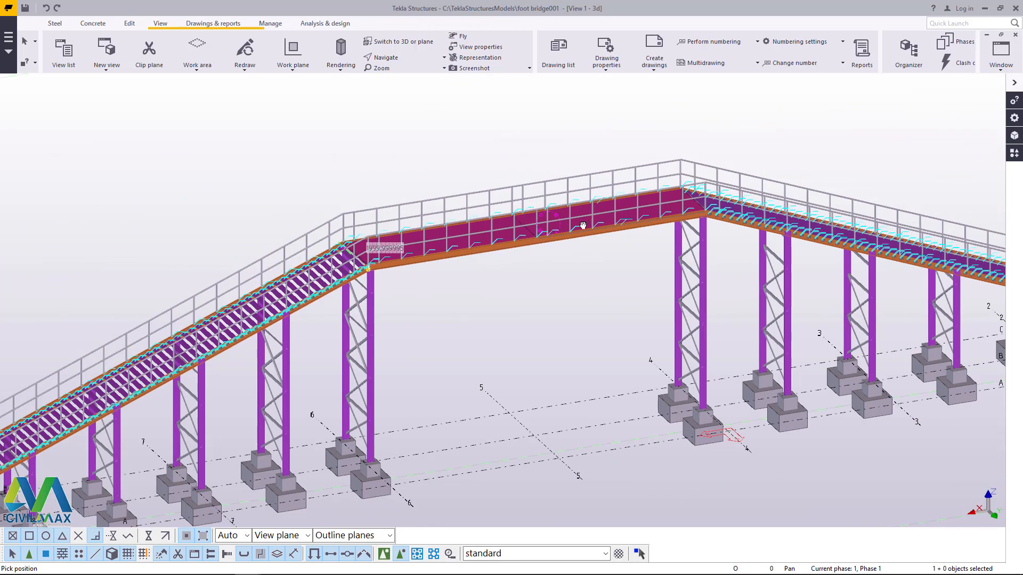
ctrl+middle_drag(583, 225, 427, 289)
scroll(493, 224, down, 6)
scroll(434, 304, up, 5)
scroll(441, 311, up, 3)
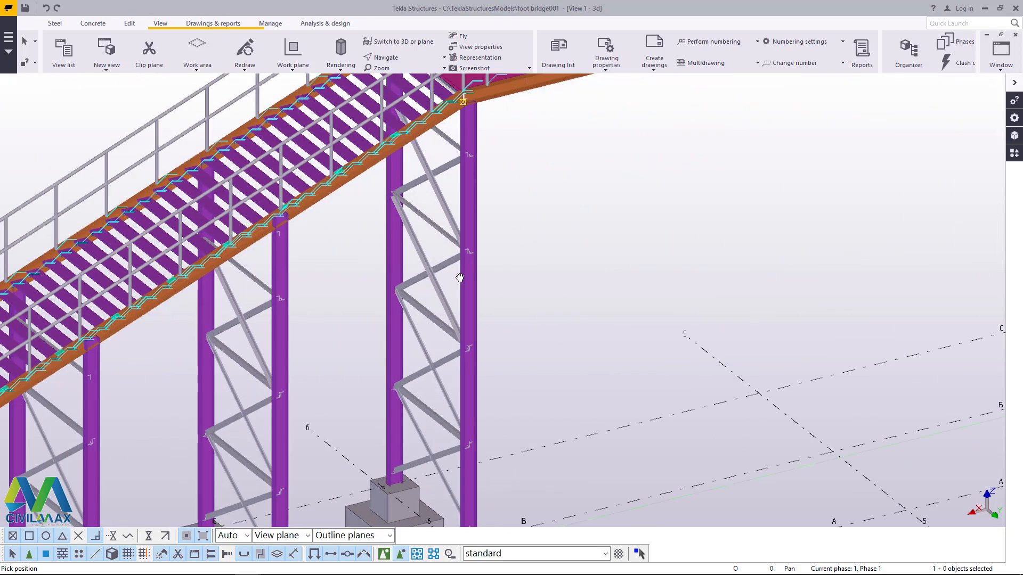
click(1014, 153)
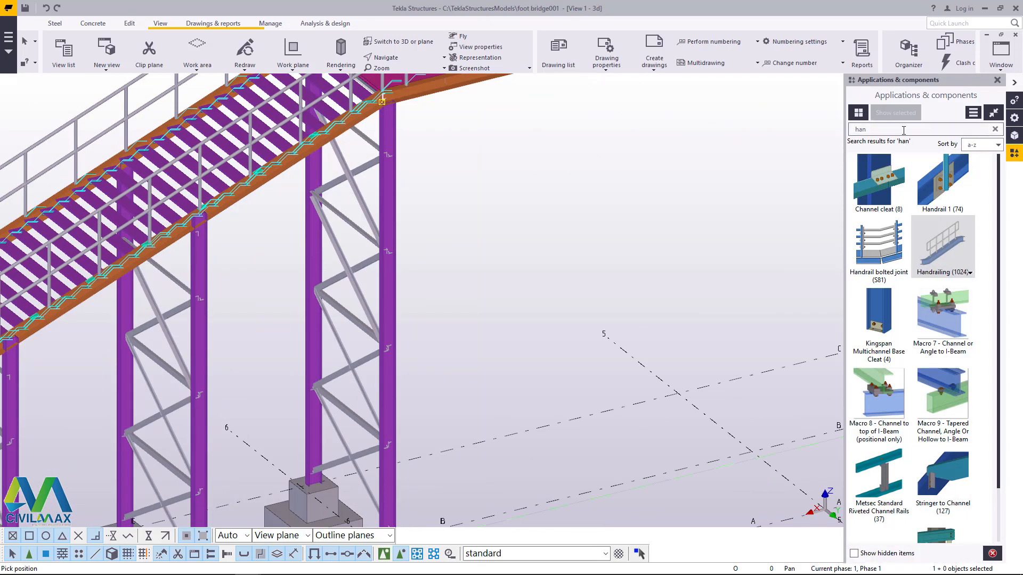
click(861, 134)
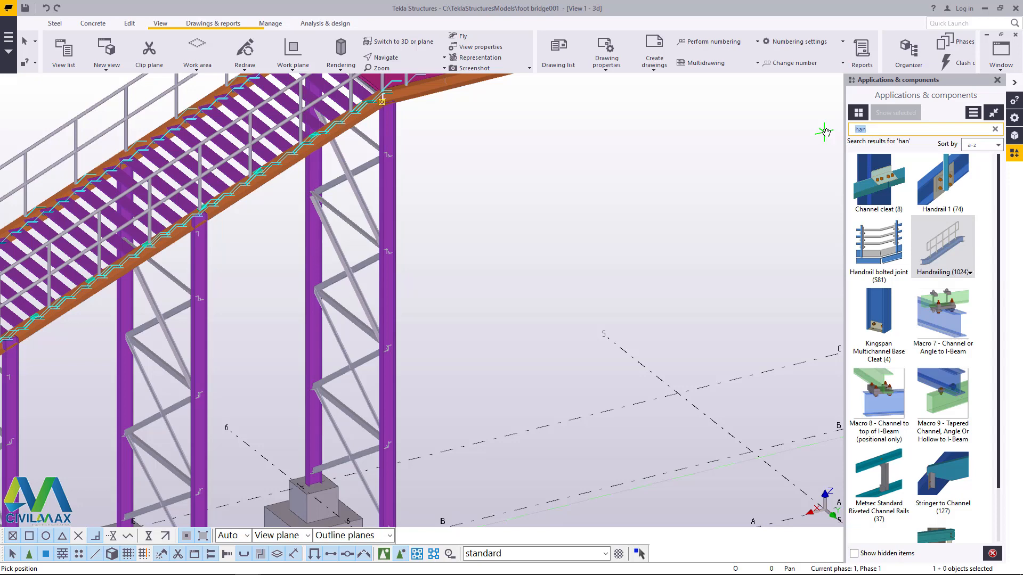
text(base)
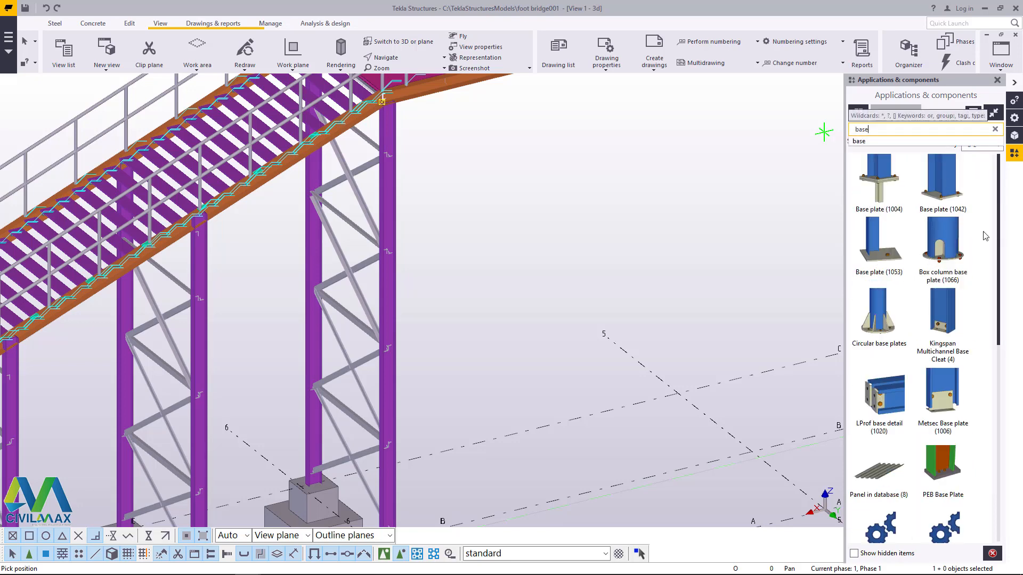
scroll(930, 260, down, 6)
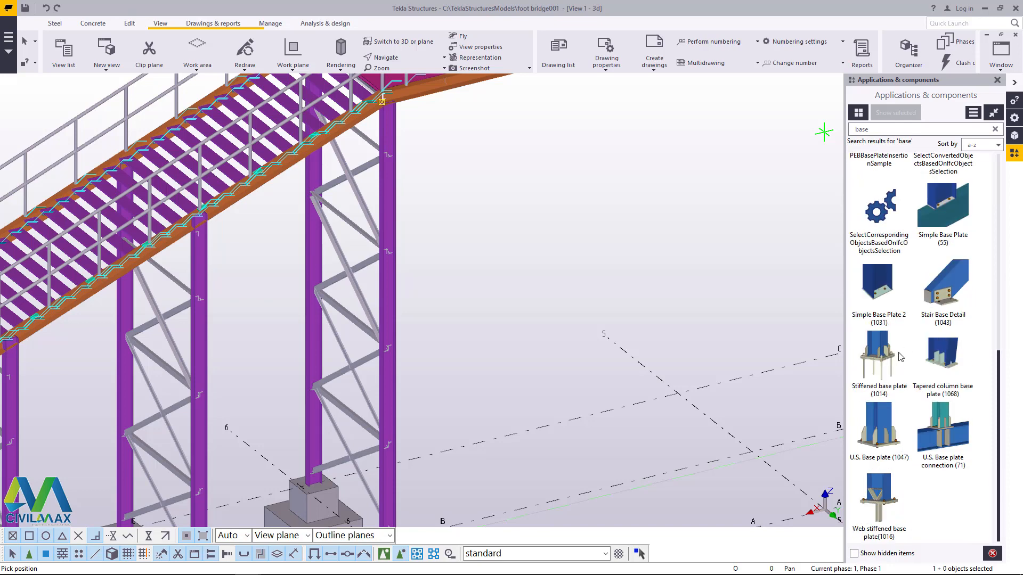
Step: Open the Stiffened base plate (1014) properties and load the saved Base Plate settings
click(879, 355)
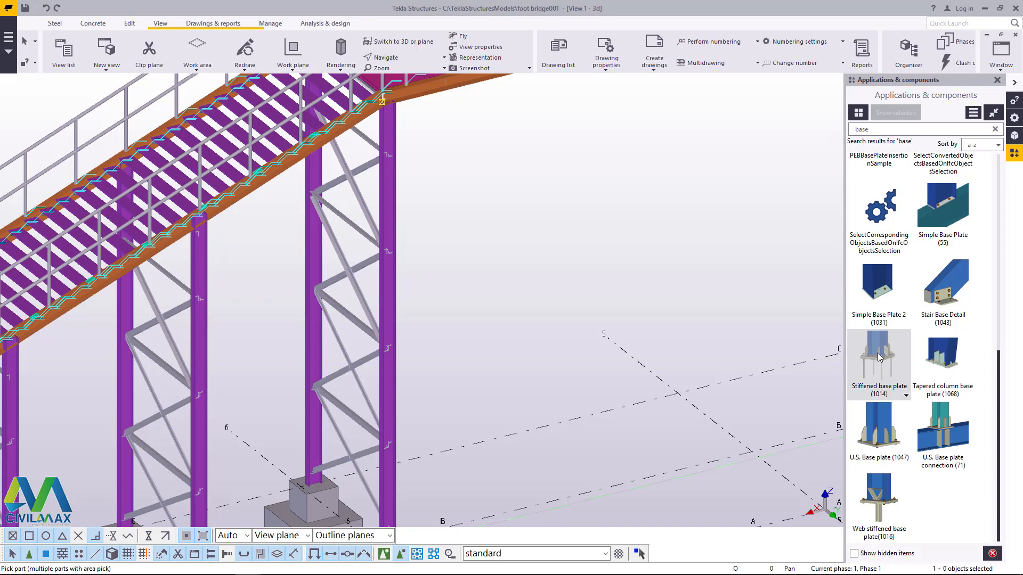
double_click(878, 353)
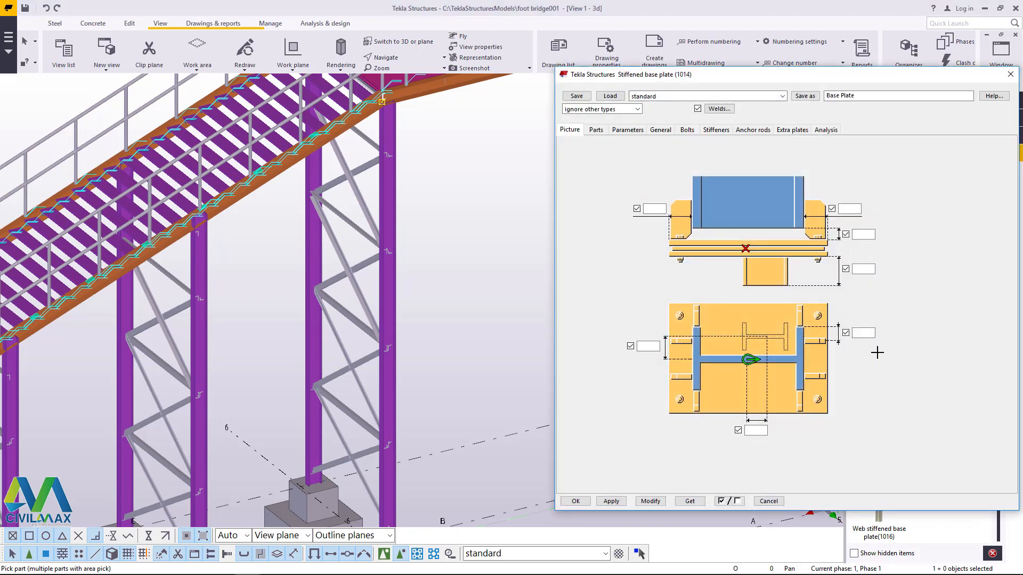
click(781, 96)
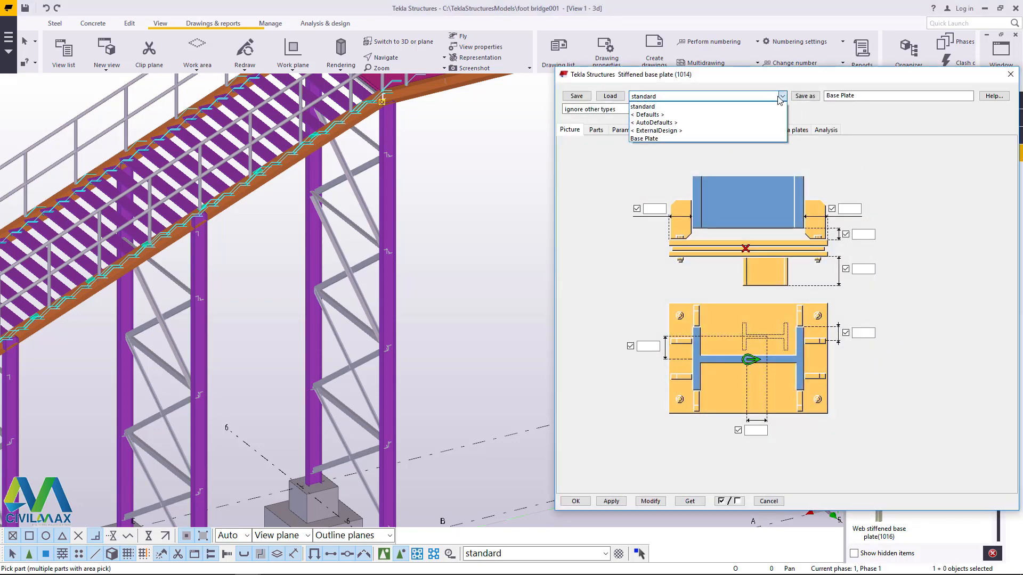
click(644, 138)
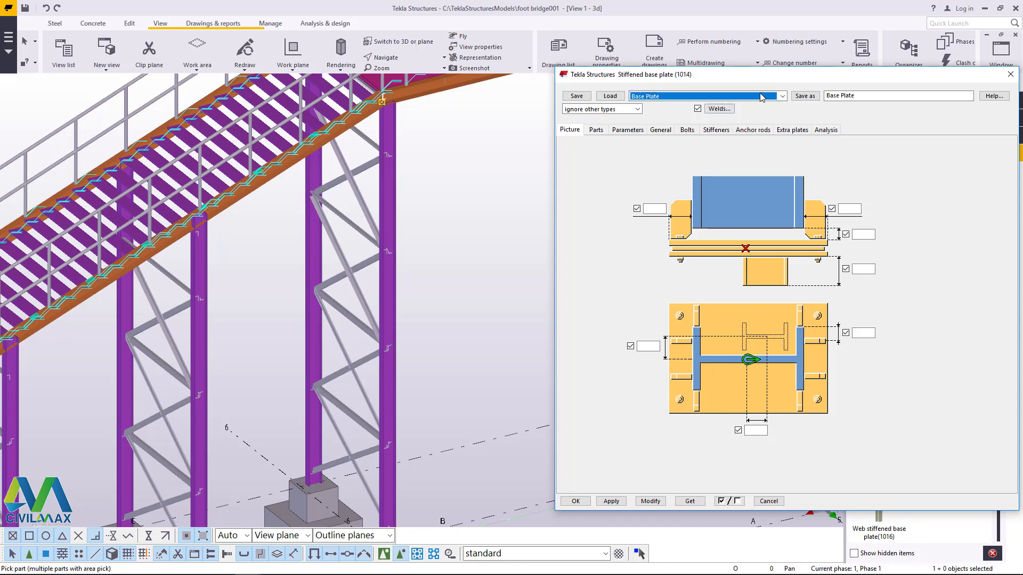
click(610, 97)
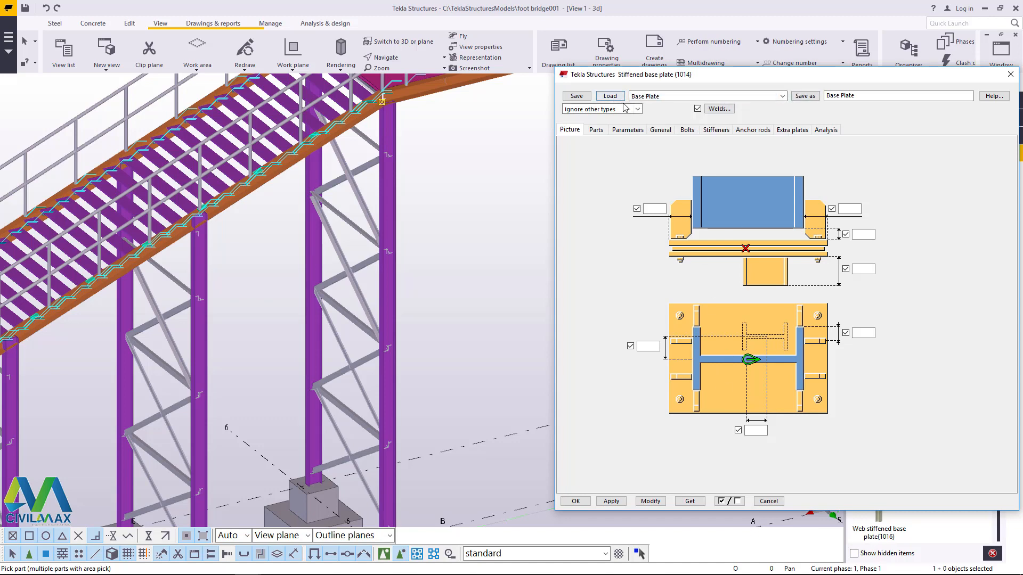
Step: Place a stiffened base plate at the foot of both columns on grid 6 and end the command
scroll(417, 321, down, 3)
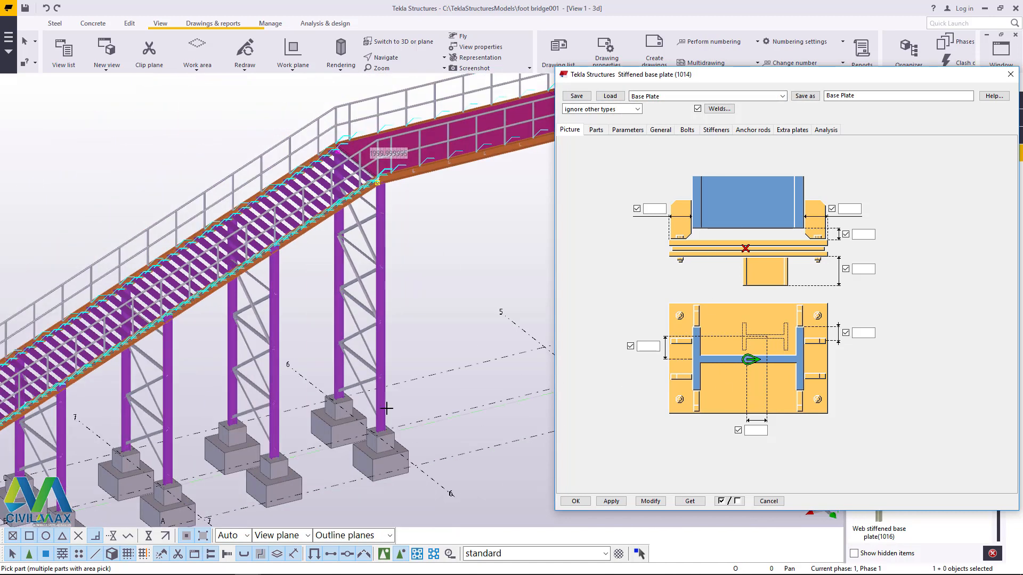
scroll(372, 435, up, 5)
scroll(372, 436, up, 6)
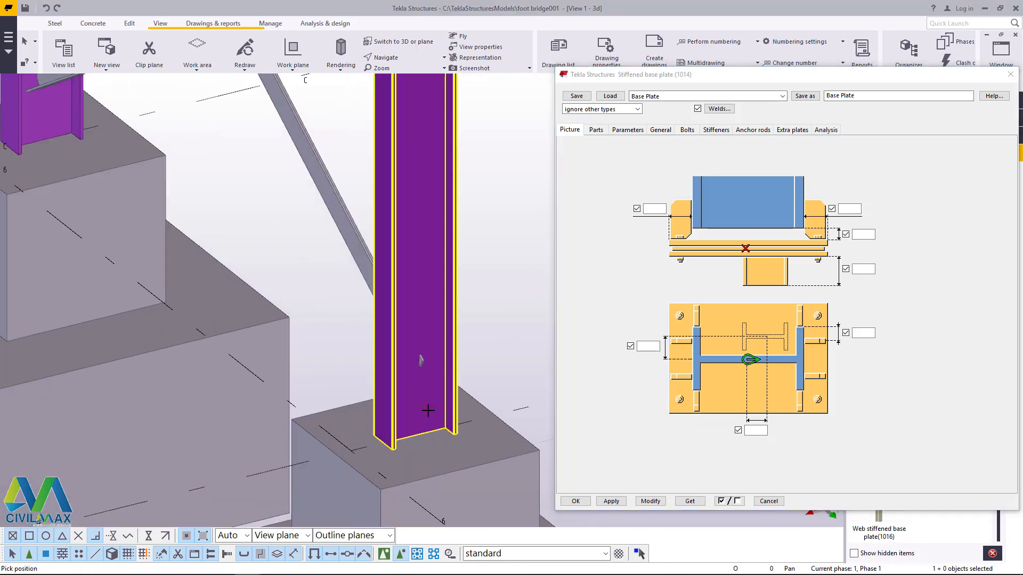
click(421, 436)
scroll(421, 436, down, 5)
scroll(235, 302, up, 6)
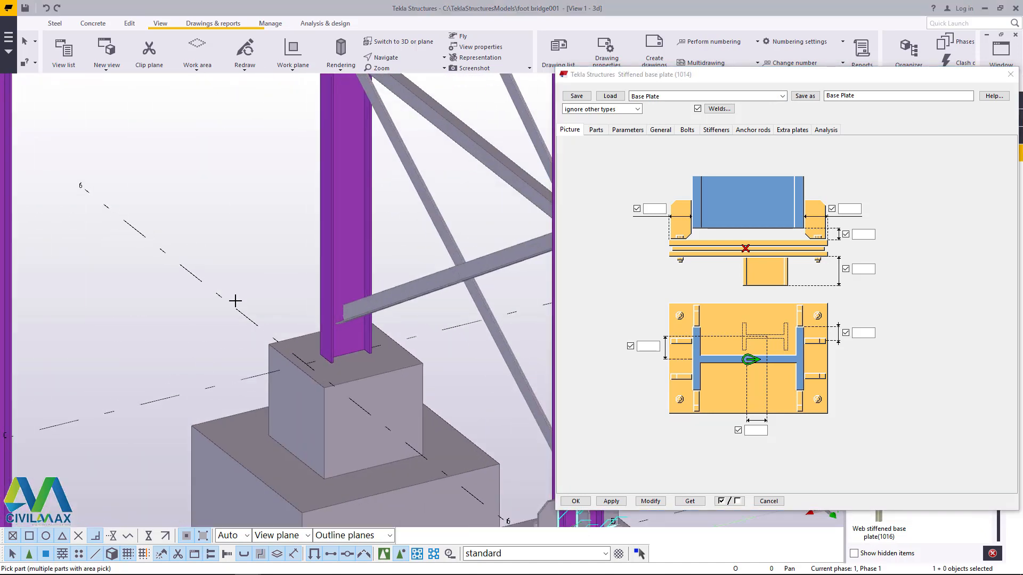
click(395, 333)
click(398, 363)
scroll(341, 255, down, 5)
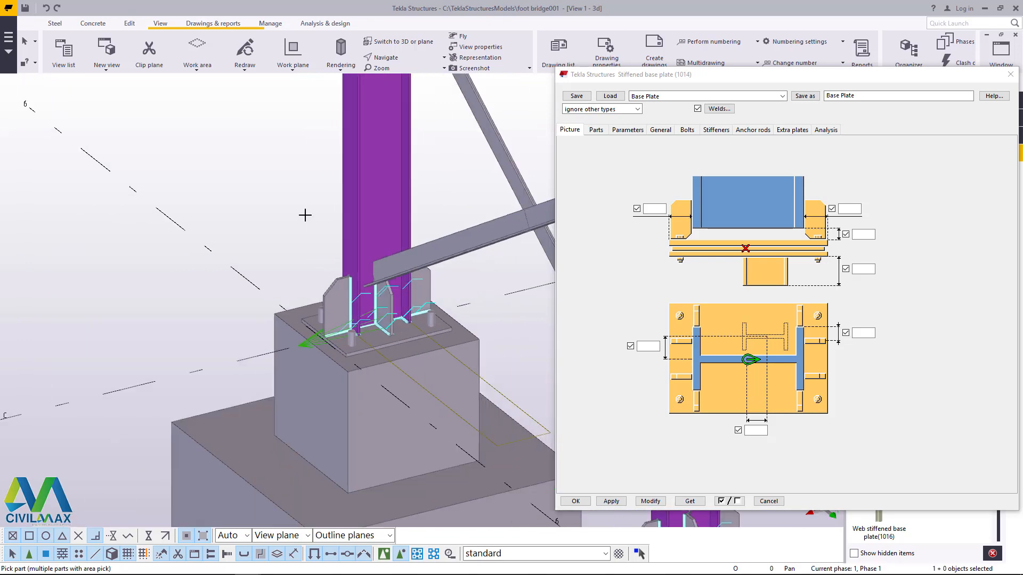
right_click(228, 158)
click(245, 165)
Step: Switch to component selection and select both base plates on the grid 6 columns
scroll(250, 170, down, 2)
scroll(329, 250, up, 2)
scroll(329, 250, up, 4)
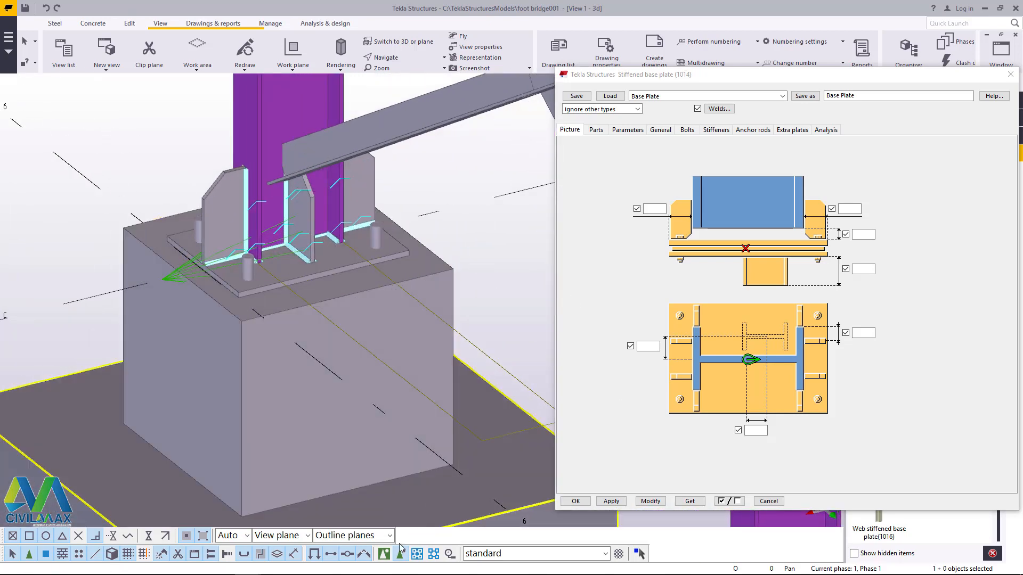
click(384, 554)
scroll(309, 179, down, 3)
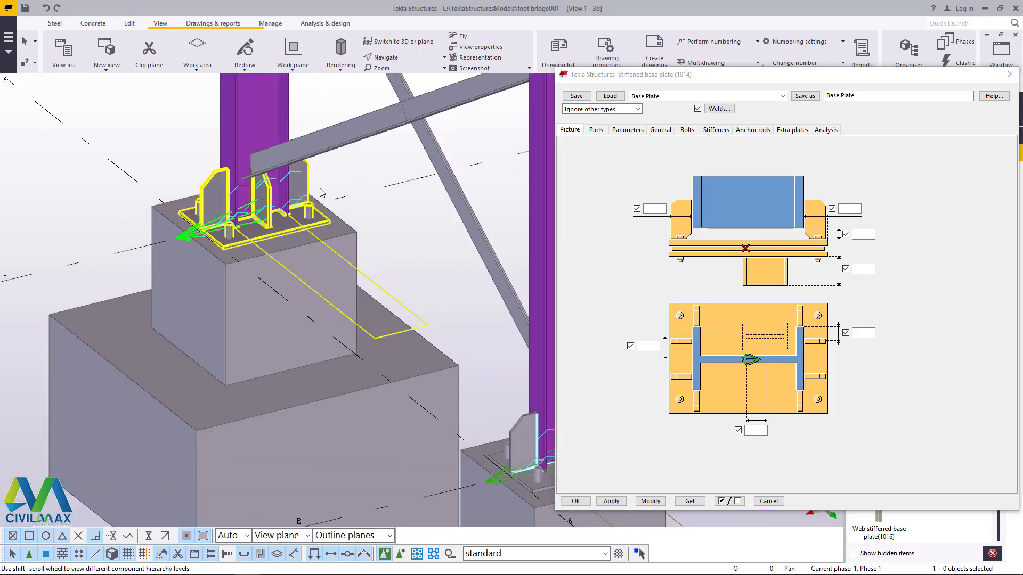
scroll(293, 171, down, 4)
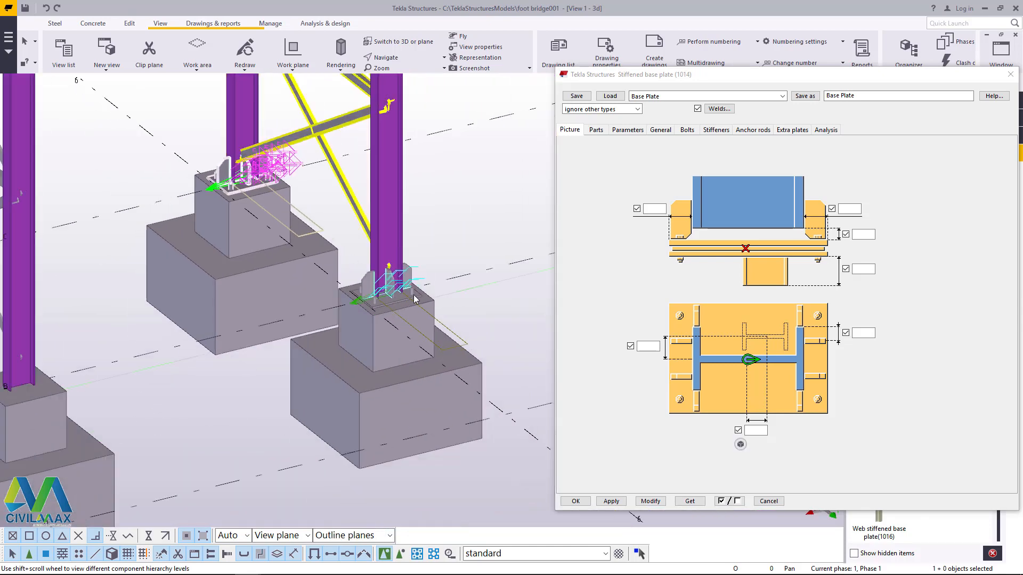
scroll(416, 297, up, 5)
ctrl+click(383, 220)
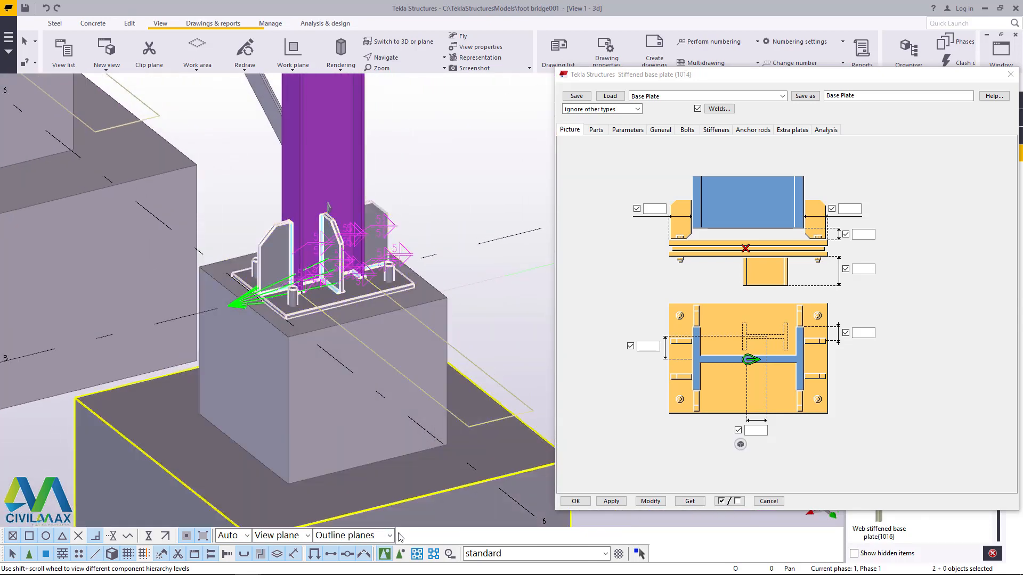
Step: Set up a linear copy of the two selected base plates with dX 3000 mm and 4 copies
scroll(367, 346, down, 3)
right_click(345, 171)
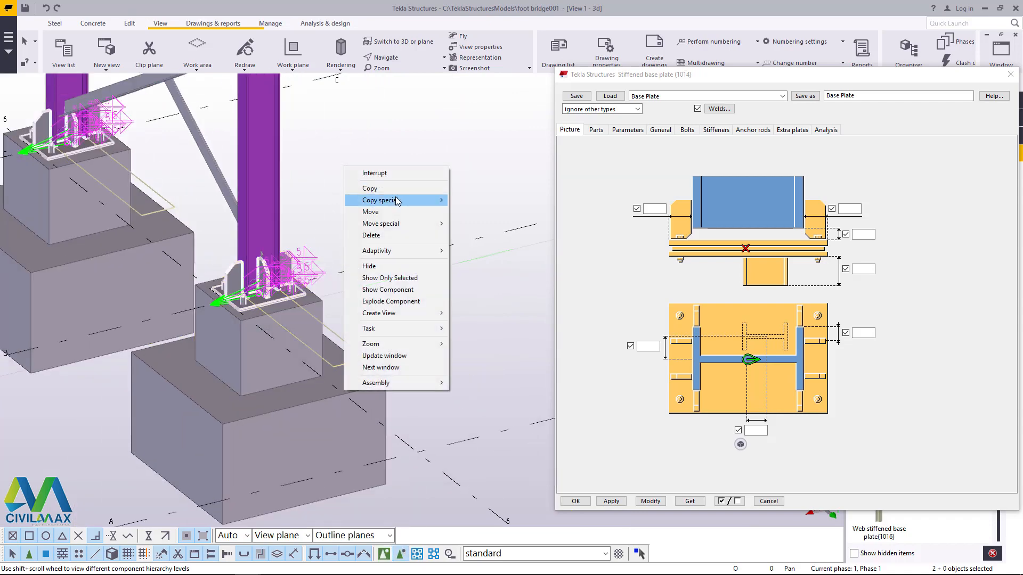
mouse_move(397, 201)
click(474, 200)
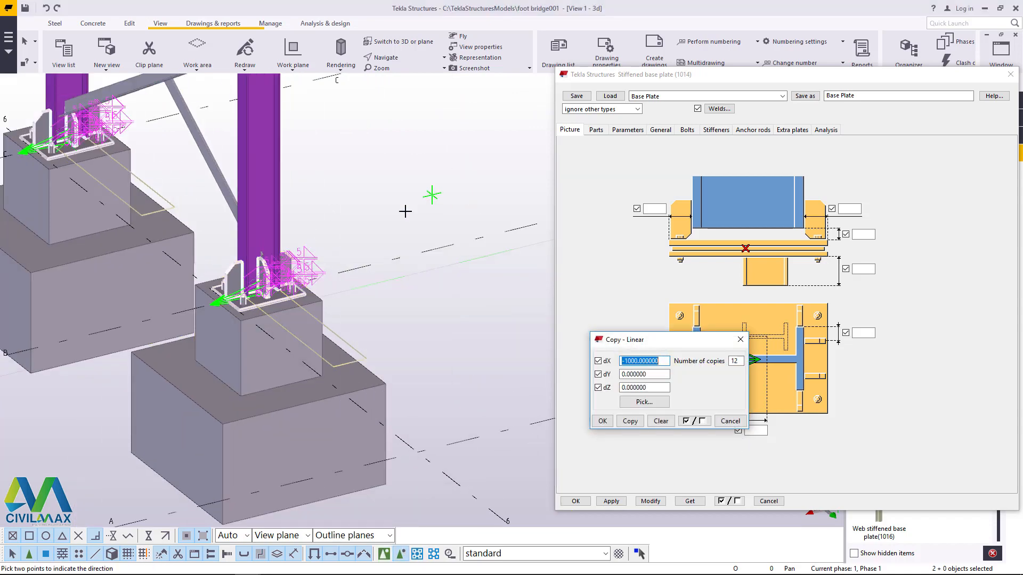
scroll(421, 250, down, 5)
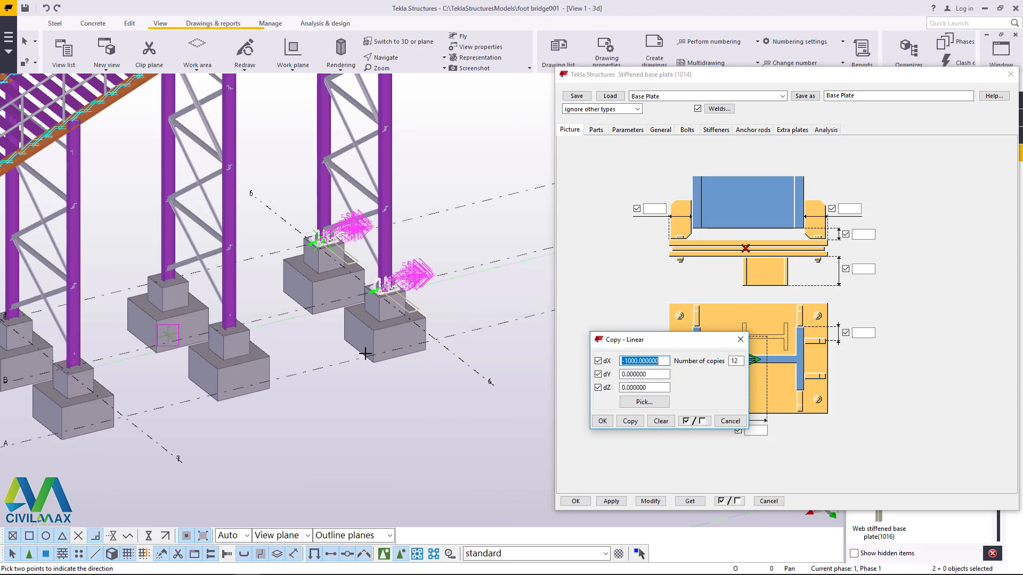
scroll(280, 292, down, 4)
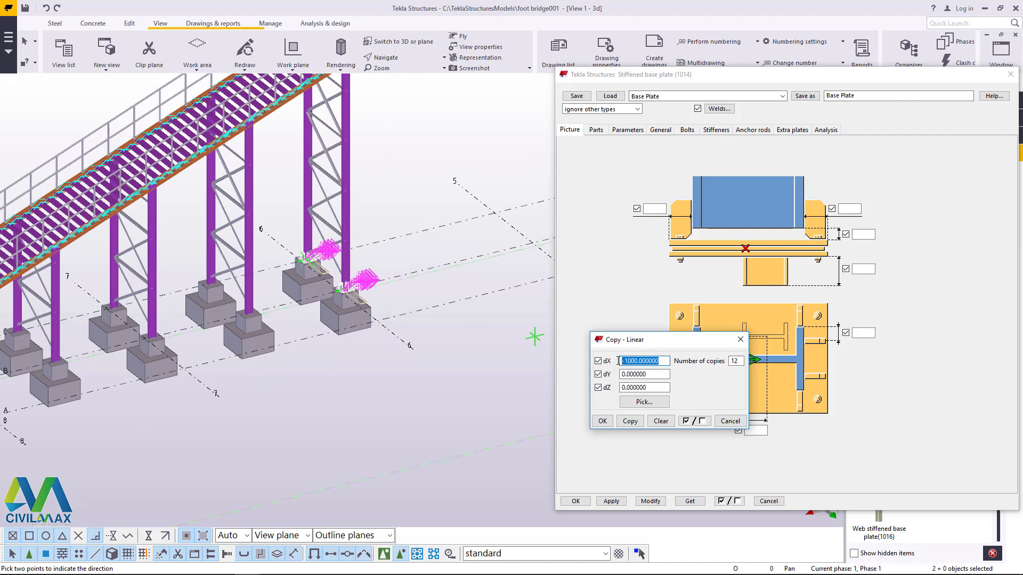
text(30)
drag(889, 74, 834, 50)
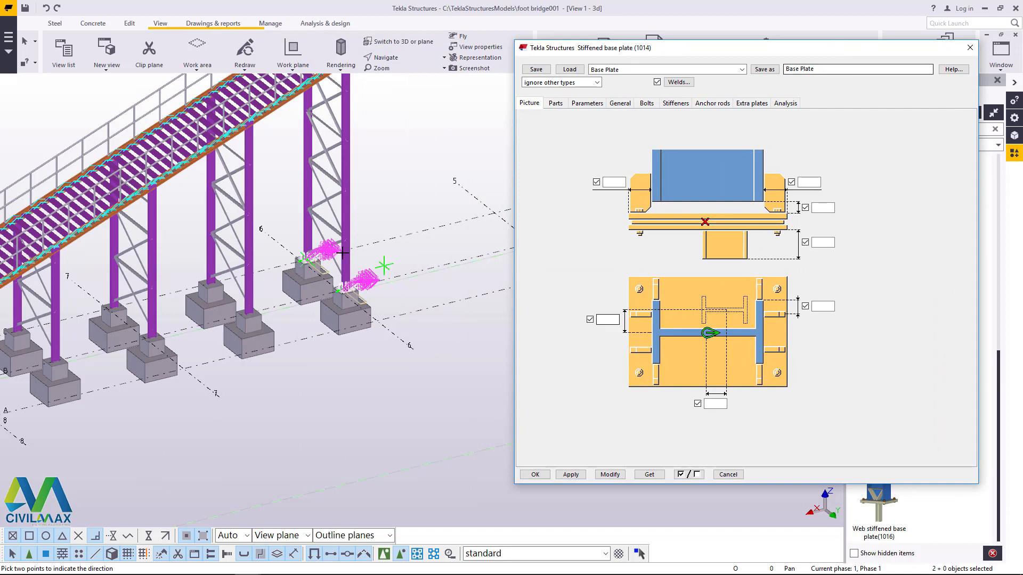
scroll(260, 283, up, 3)
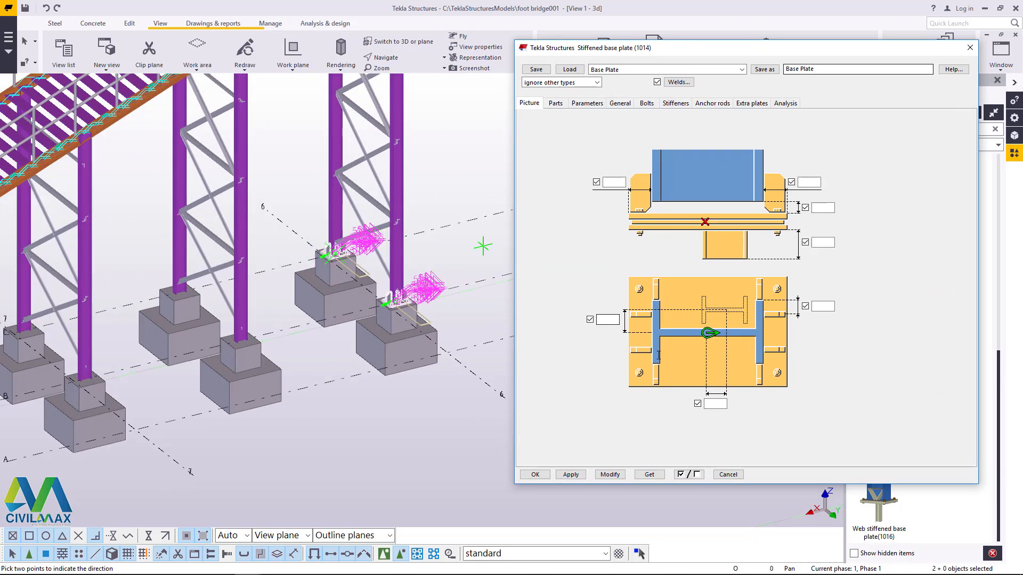
drag(692, 56, 868, 85)
drag(656, 341, 570, 277)
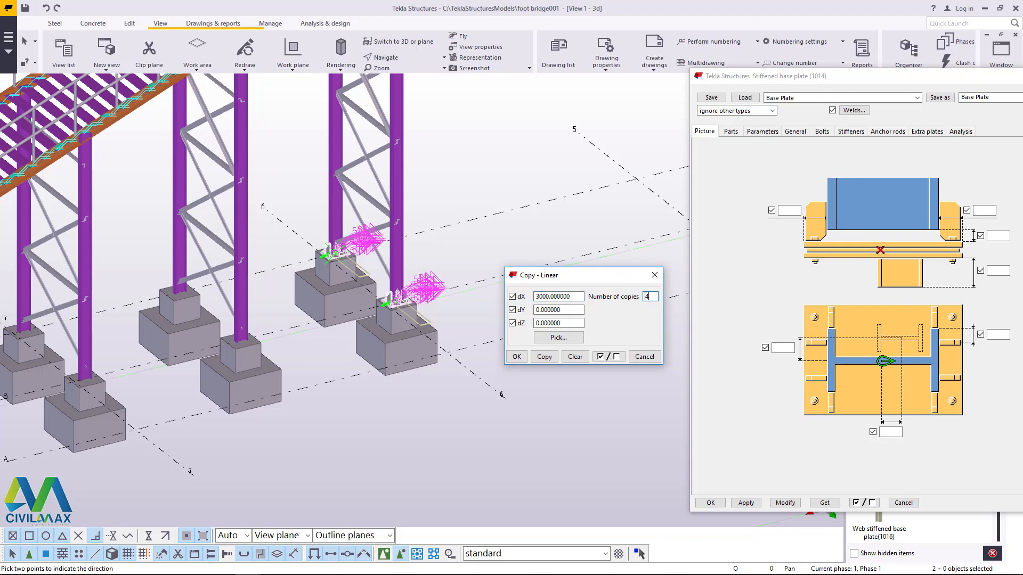
Step: Create the base plate copies on the remaining column pairs under the stair and end the copy command
scroll(473, 202, down, 4)
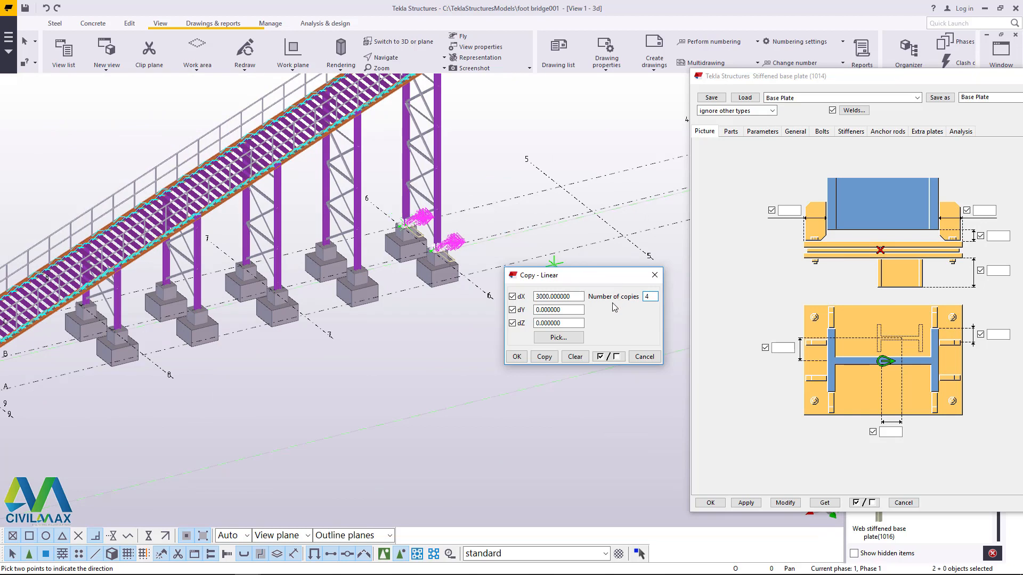
click(544, 357)
click(516, 357)
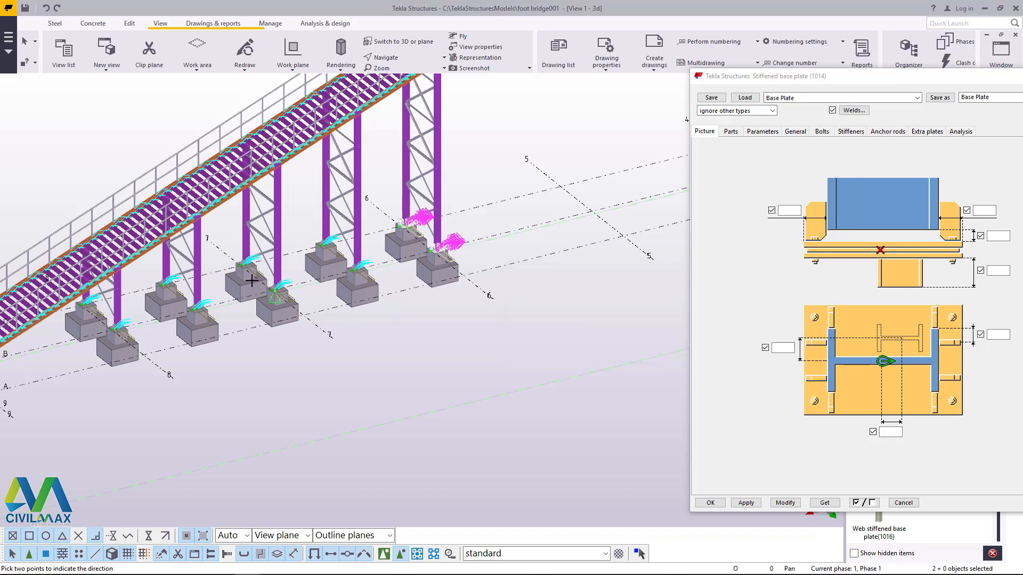
scroll(333, 122, up, 6)
right_click(333, 120)
click(366, 127)
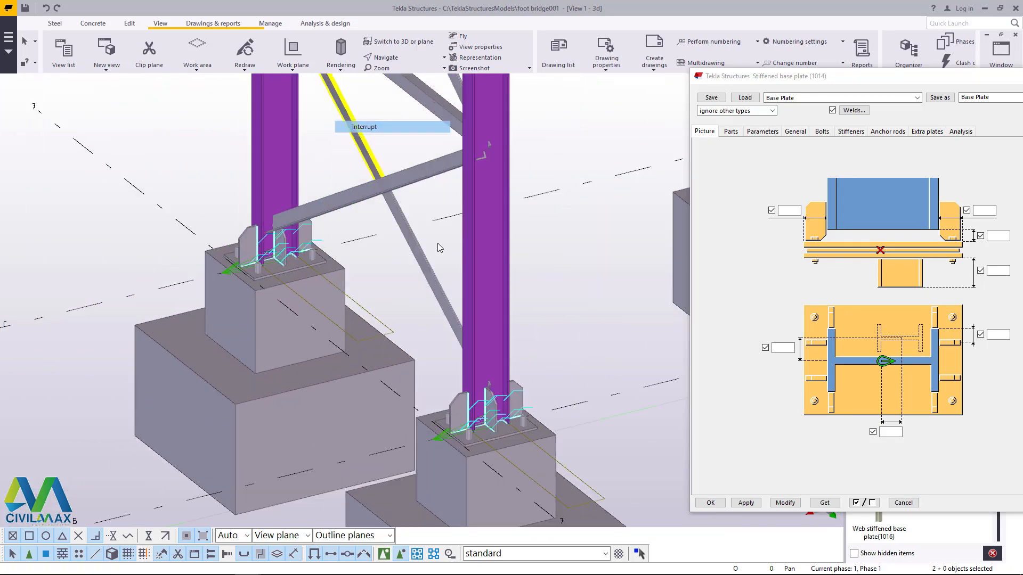
Step: Inspect the copied base plates on the column footings along the stair
scroll(482, 416, up, 7)
scroll(415, 257, down, 5)
scroll(468, 261, down, 8)
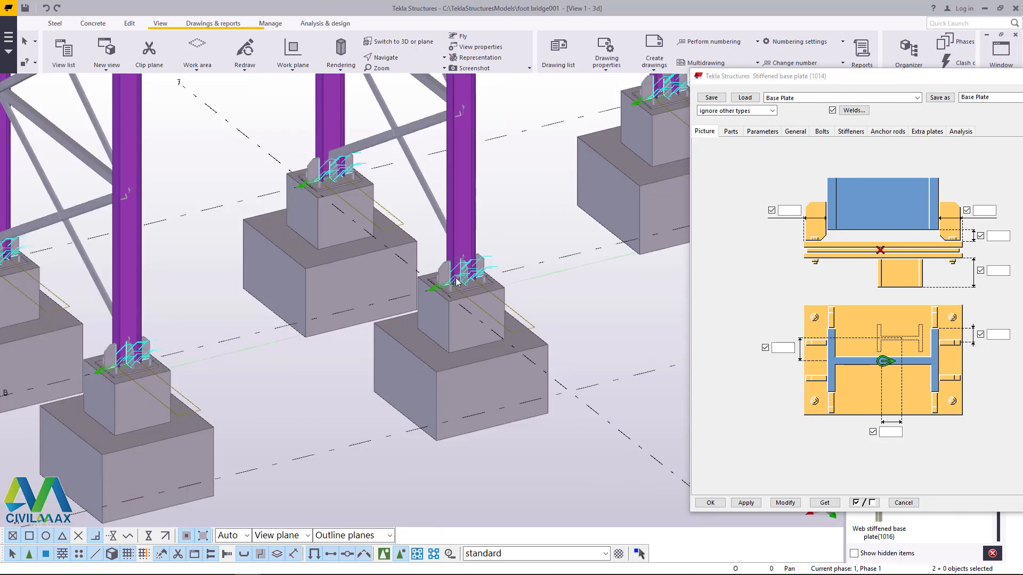
scroll(154, 353, up, 3)
scroll(154, 354, up, 3)
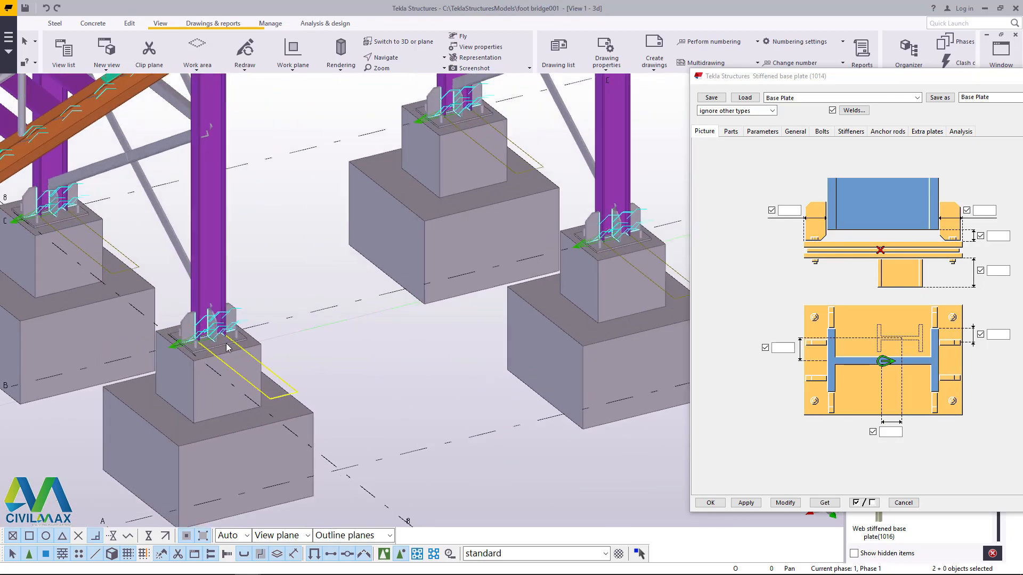
scroll(319, 319, down, 6)
scroll(471, 313, up, 4)
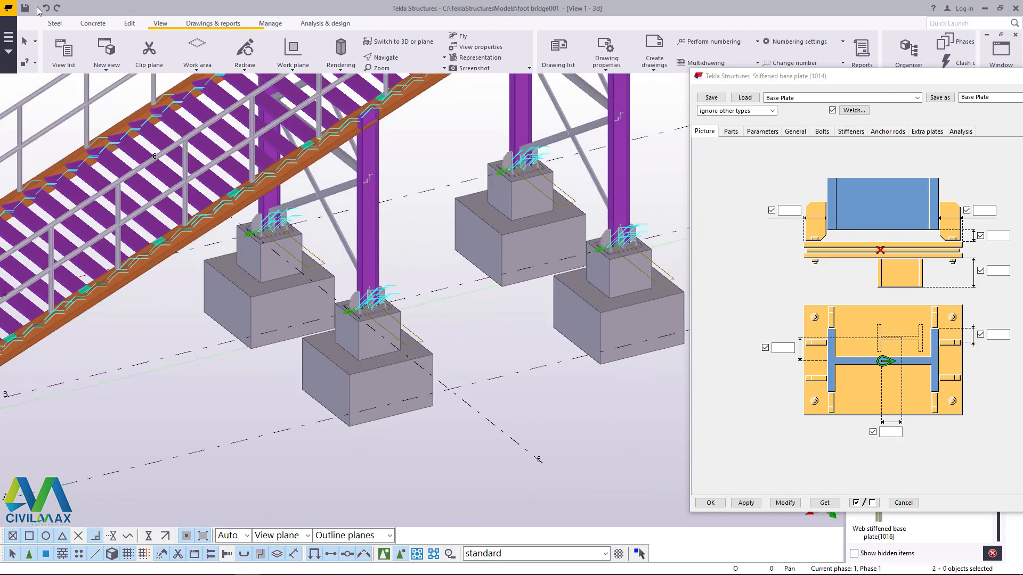
Step: Start copying the two selected grid 6 base plates, using the midpoint of the near footing's upper front edge as origin
scroll(142, 341, down, 2)
scroll(137, 341, up, 10)
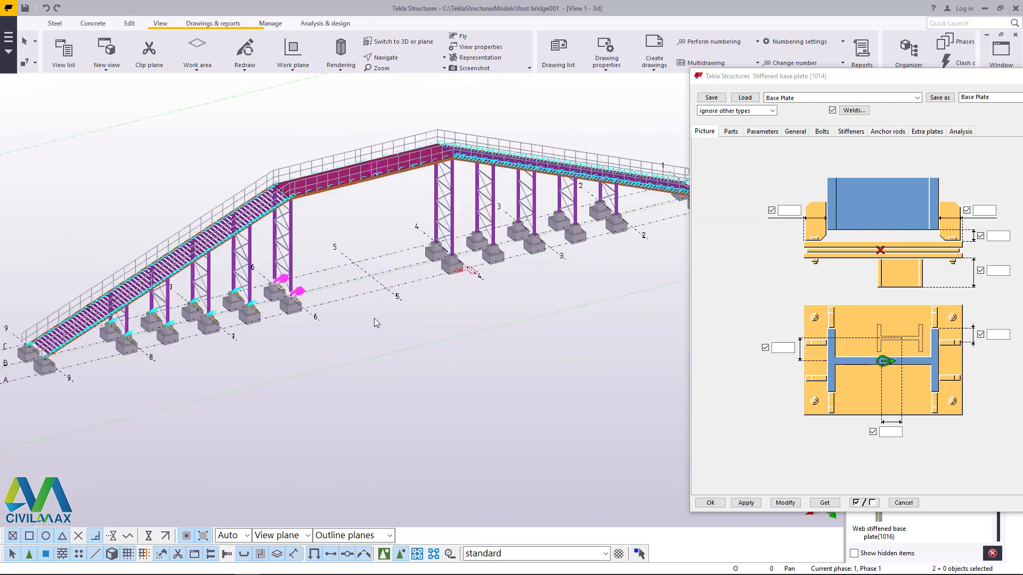
scroll(167, 320, up, 1)
right_click(360, 209)
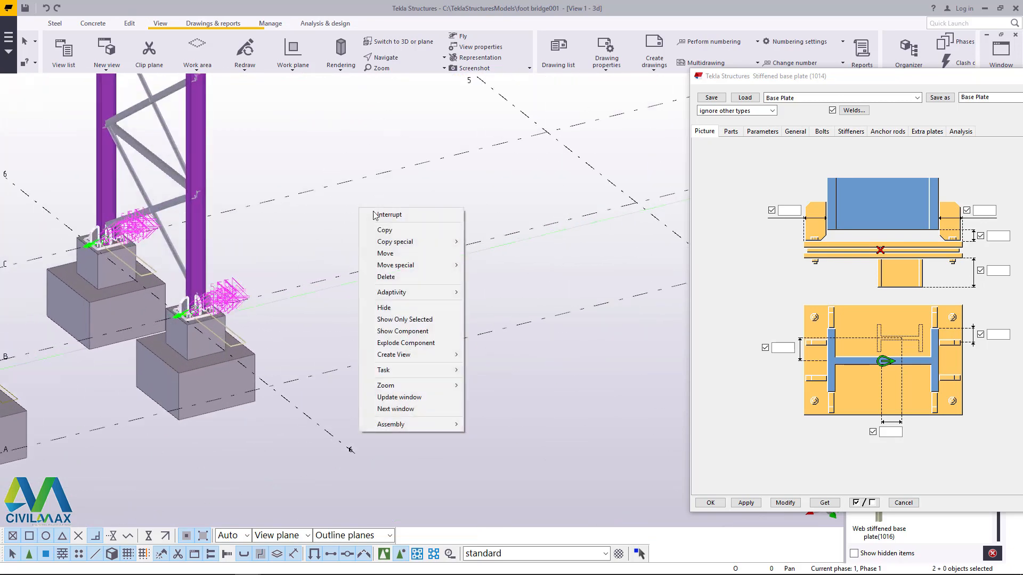
click(397, 216)
right_click(350, 210)
click(379, 231)
scroll(211, 373, up, 5)
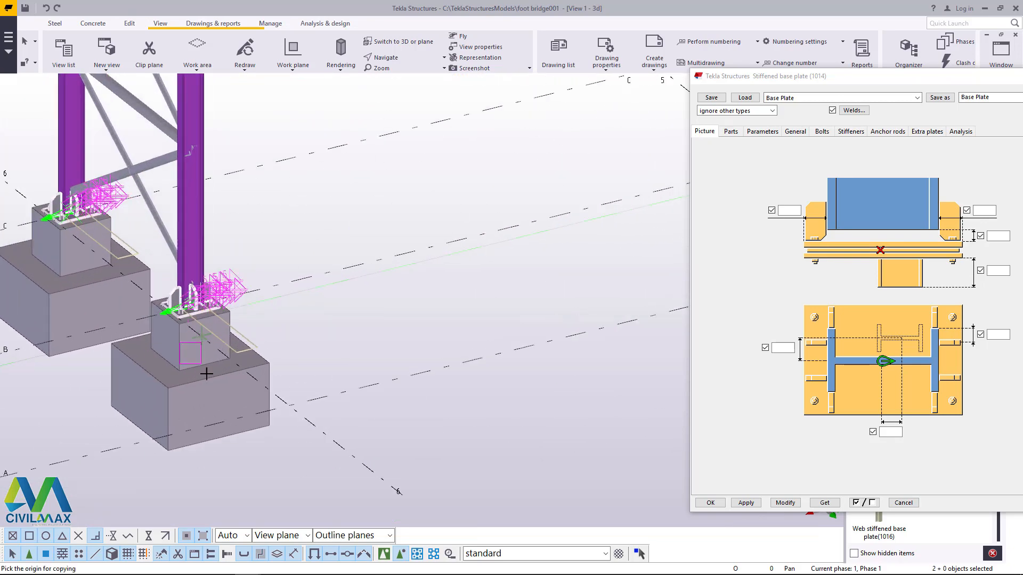
scroll(212, 374, up, 4)
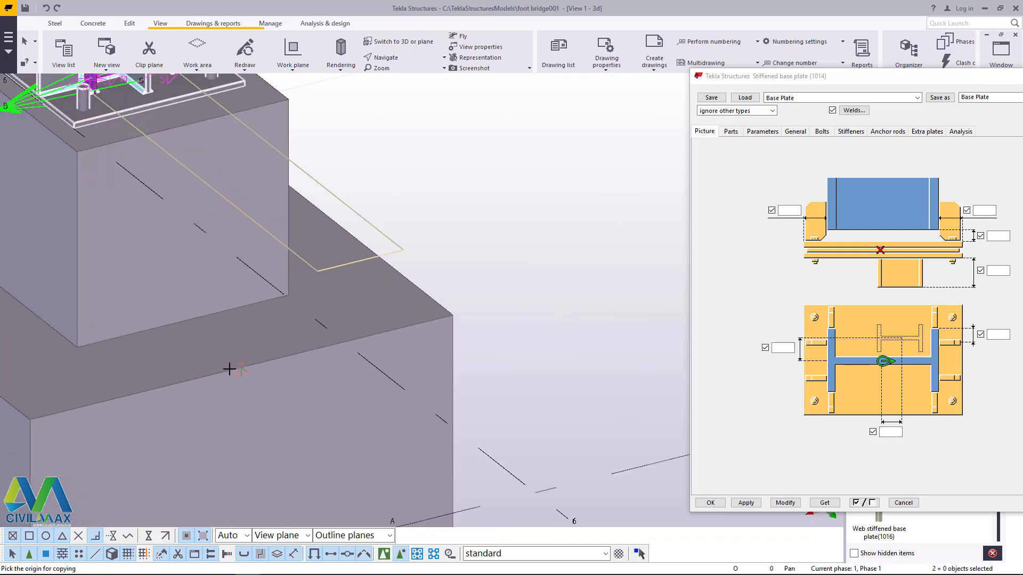
click(241, 365)
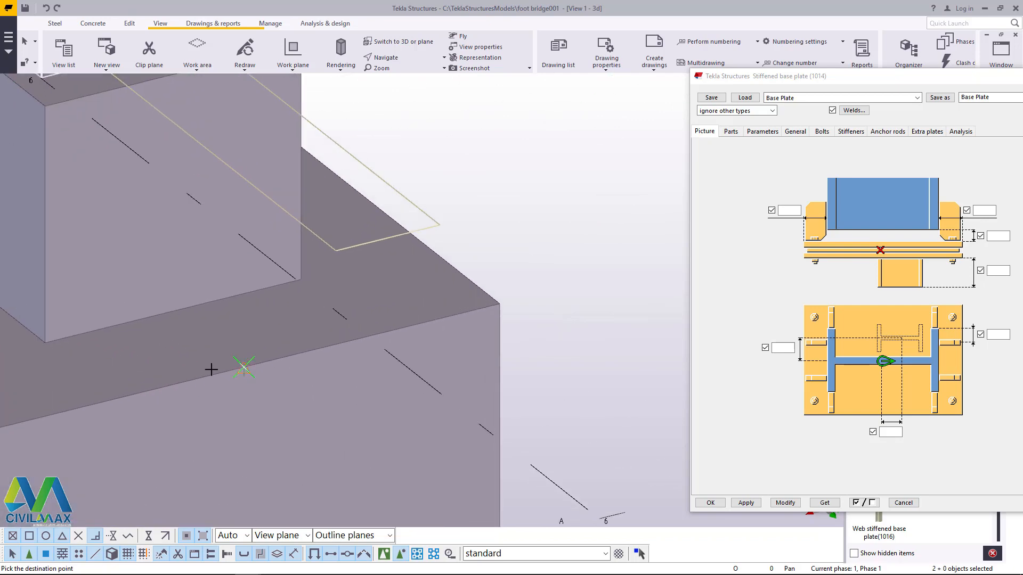
Step: Place the base plate copies on the grid 4 columns at the matching footing edge midpoint and end the copy command
scroll(120, 368, down, 10)
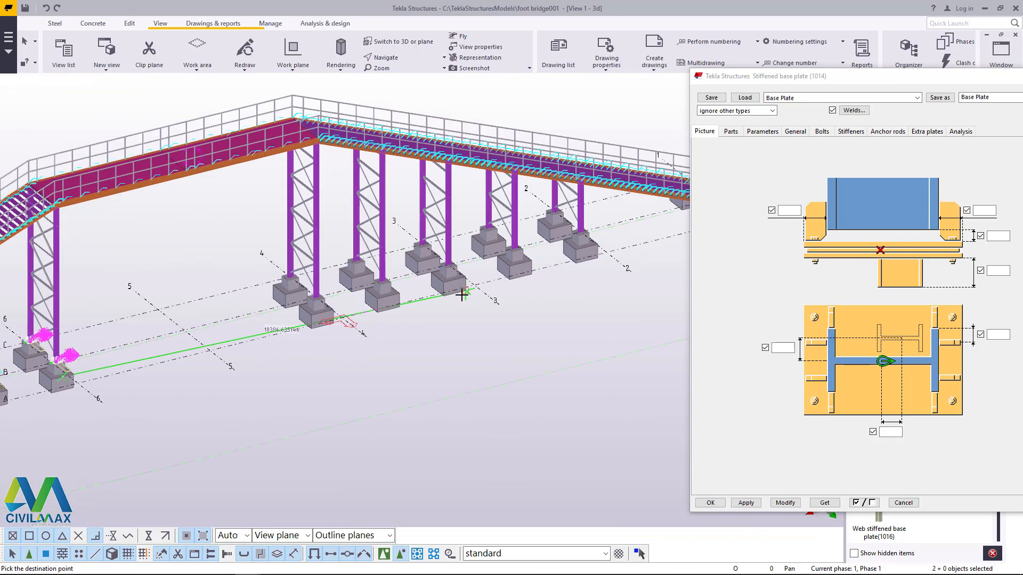
scroll(401, 292, up, 8)
scroll(256, 336, up, 1)
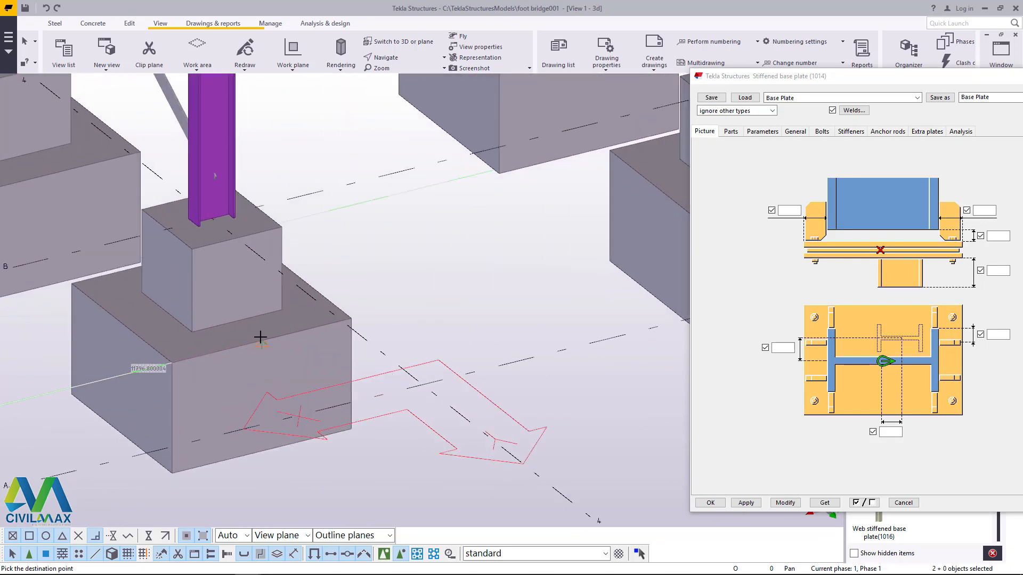
click(263, 340)
right_click(399, 225)
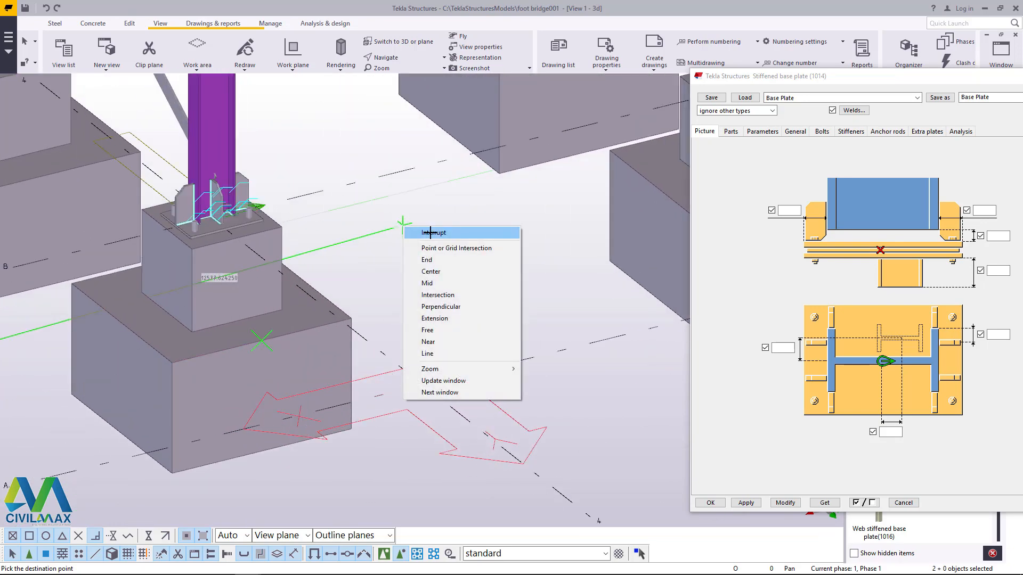
Step: Select both stiffened base plates on the grid 4 columns
scroll(336, 220, down, 3)
scroll(320, 223, up, 2)
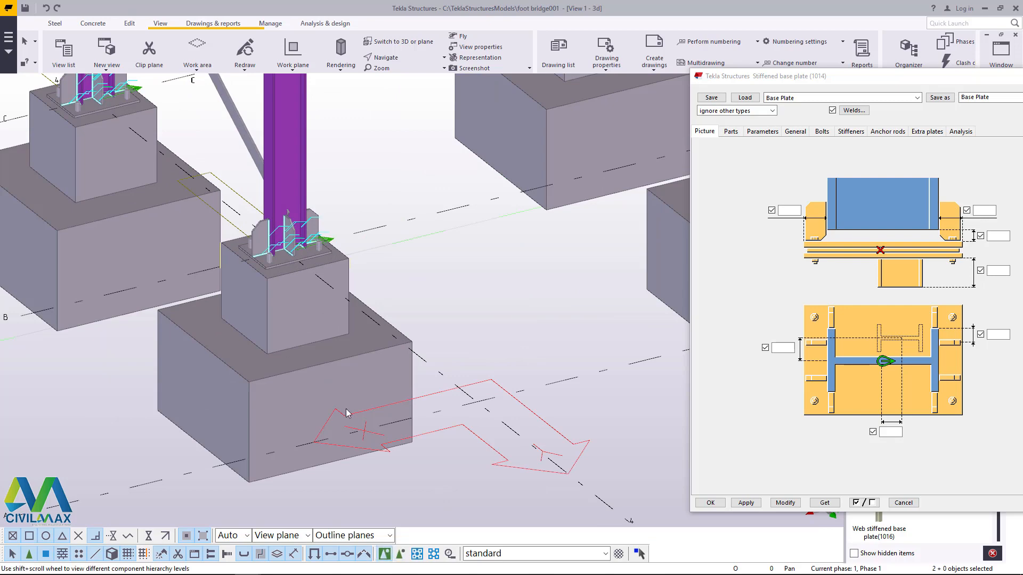
scroll(311, 224, up, 2)
click(321, 213)
scroll(391, 209, down, 3)
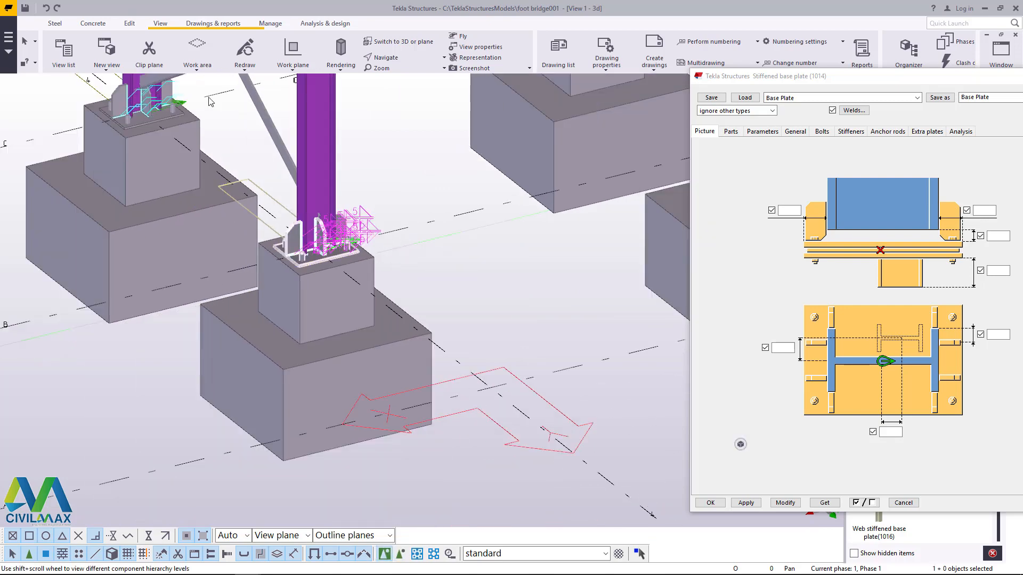
scroll(165, 92, up, 4)
ctrl+click(165, 95)
scroll(166, 94, down, 4)
scroll(312, 206, up, 2)
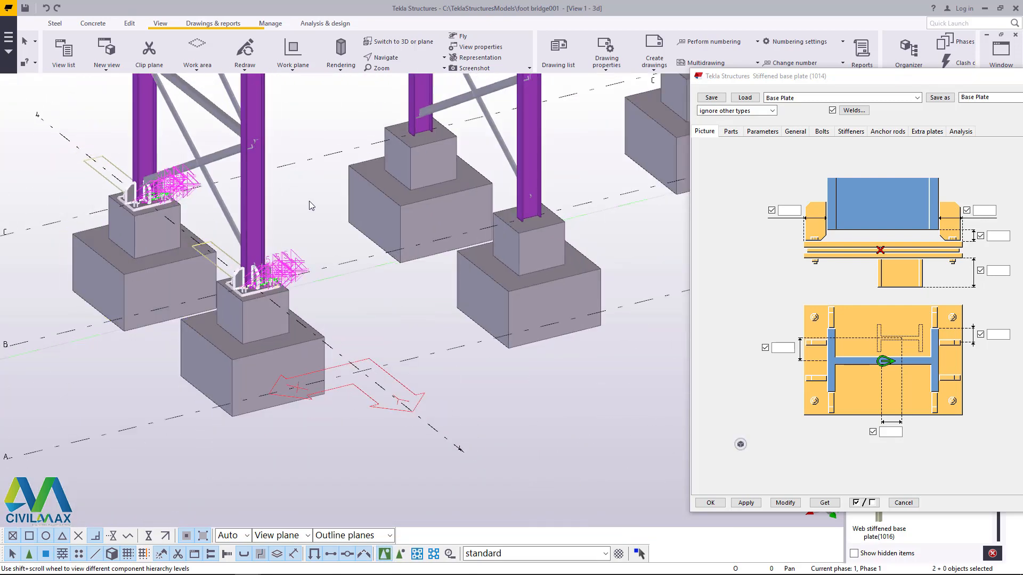
Step: Copy the two selected base plates linearly with dX -3000 mm and 4 copies onto the remaining column pairs
right_click(302, 199)
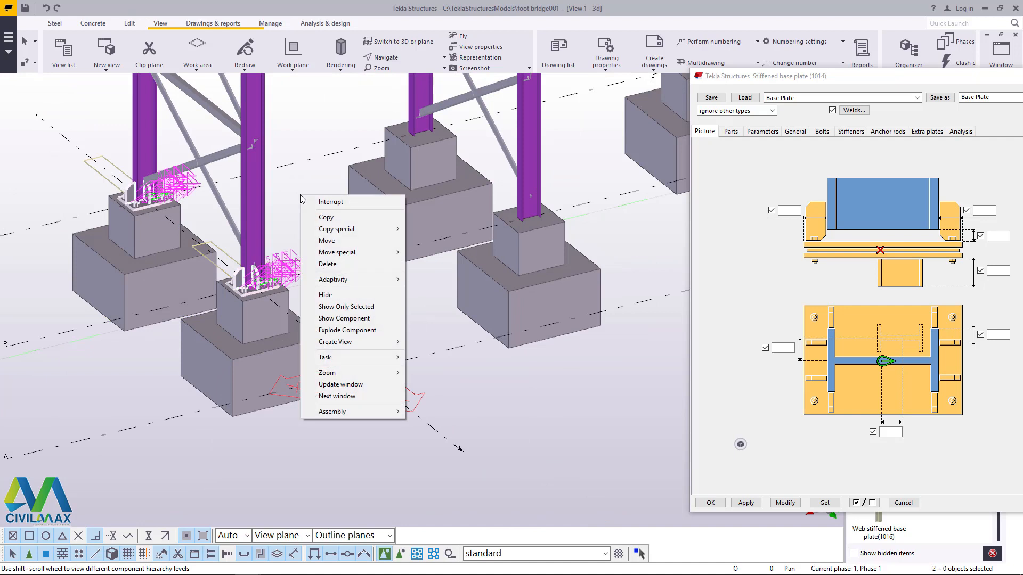
mouse_move(352, 229)
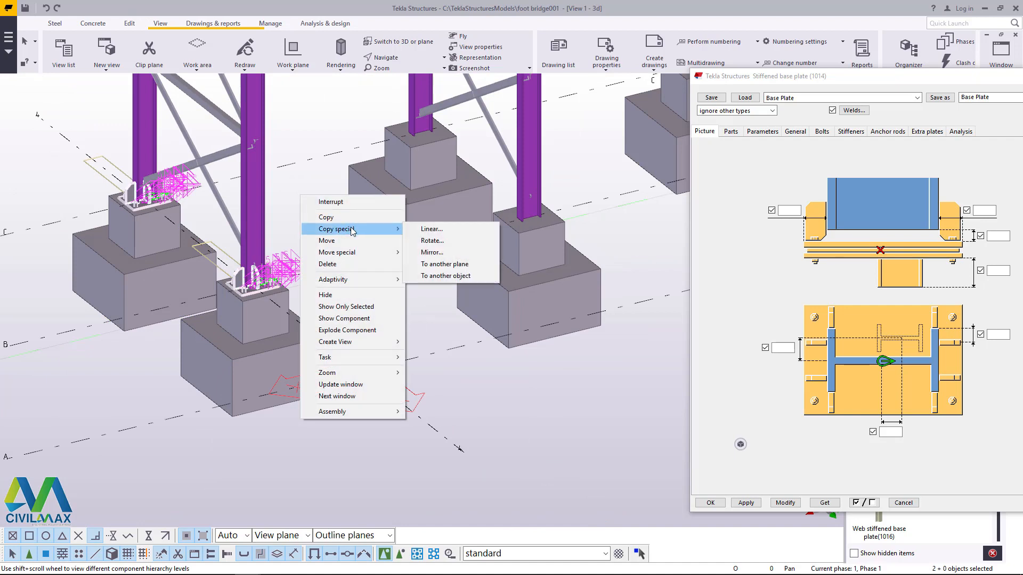
click(429, 229)
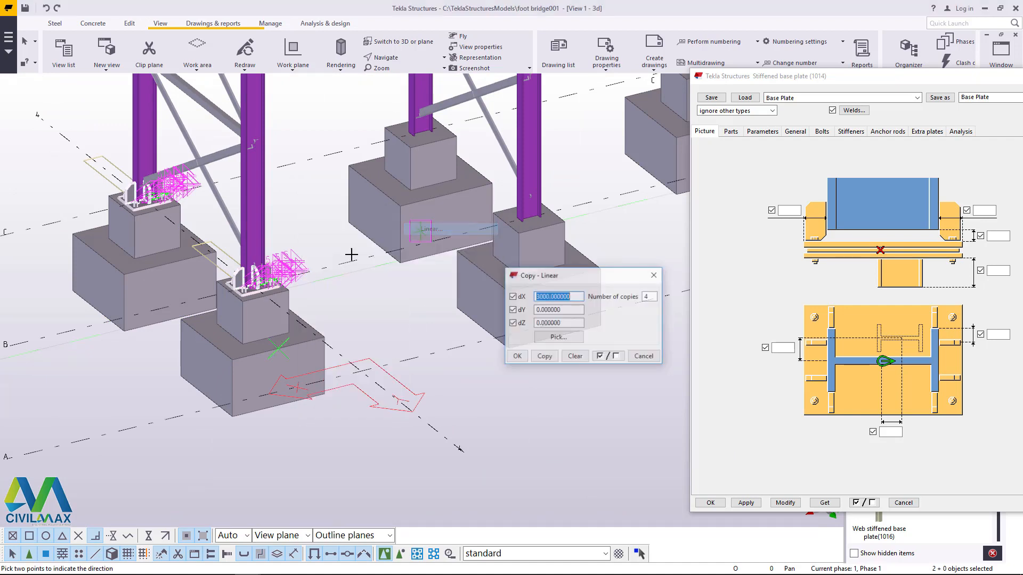
click(537, 296)
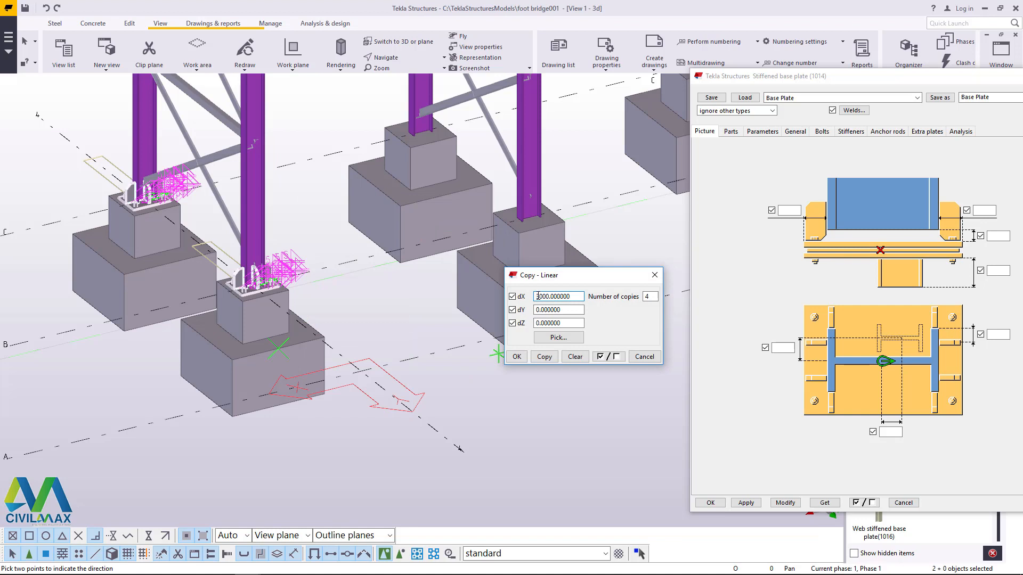
text(-)
click(544, 356)
click(516, 357)
right_click(341, 185)
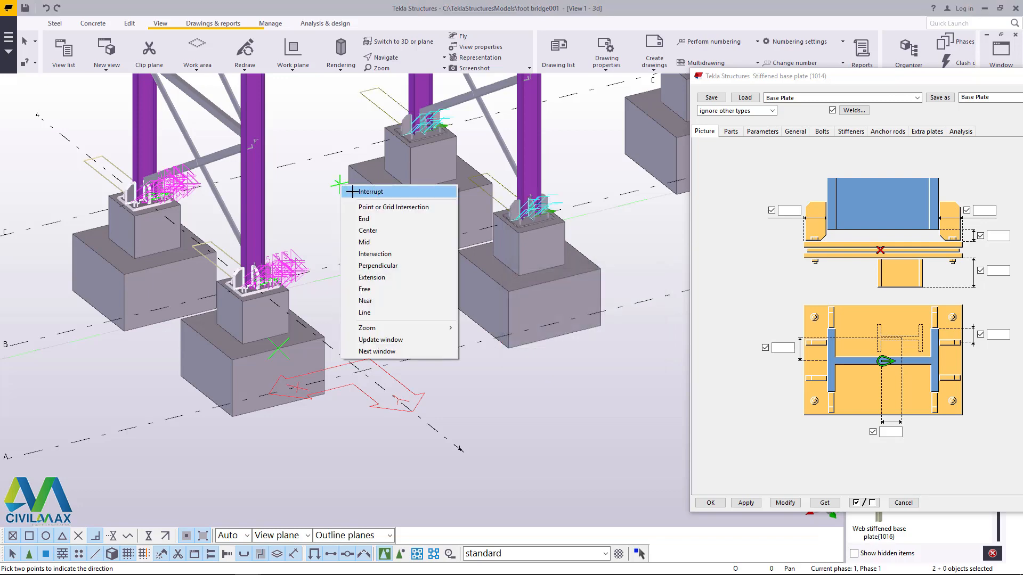
click(352, 192)
Step: Check the copied base plates, close the stiffened base plate settings and save the model
scroll(237, 336, down, 5)
scroll(415, 275, up, 5)
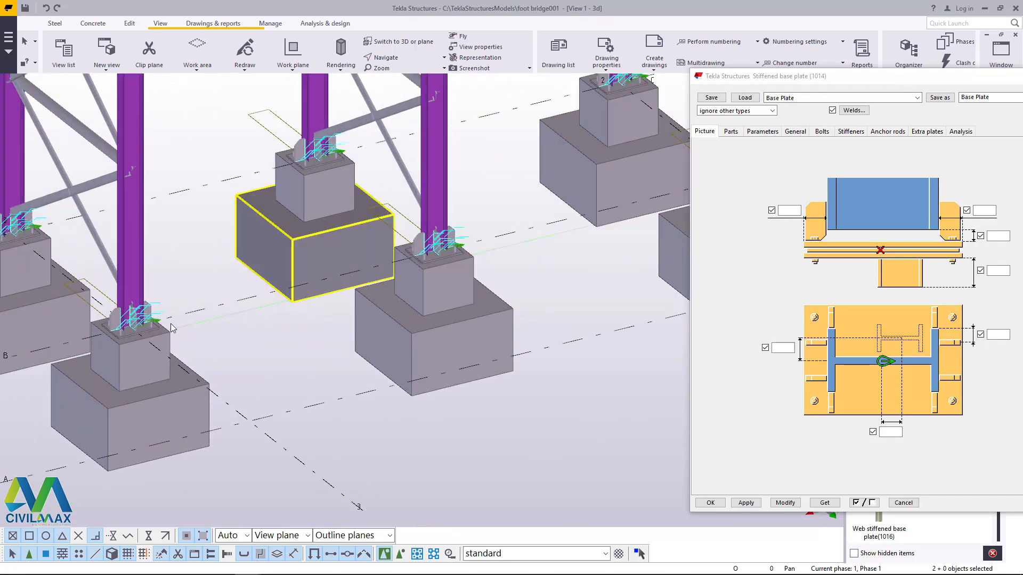
scroll(171, 328, down, 4)
scroll(409, 248, up, 10)
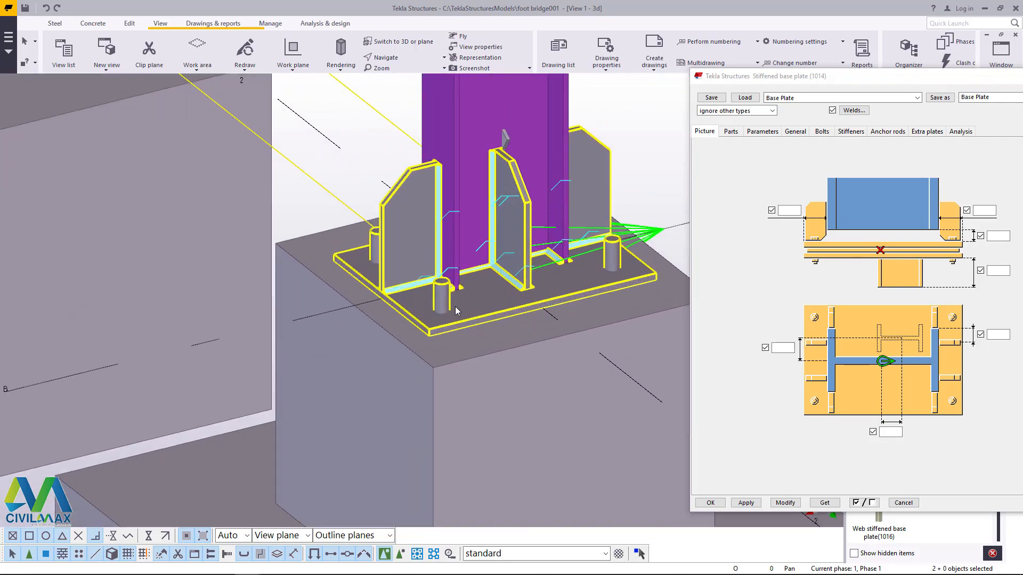
scroll(456, 311, down, 8)
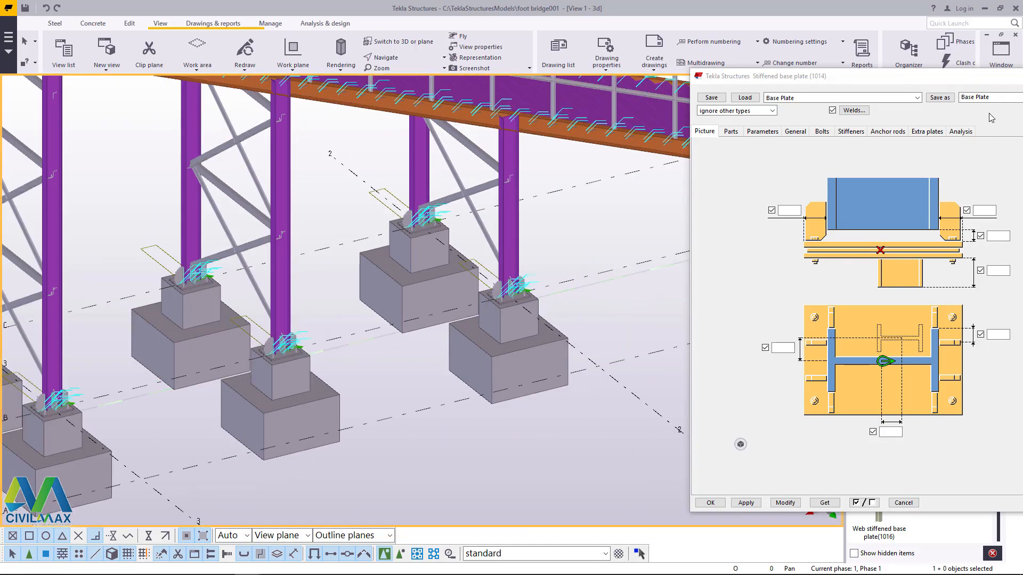
drag(964, 77, 803, 95)
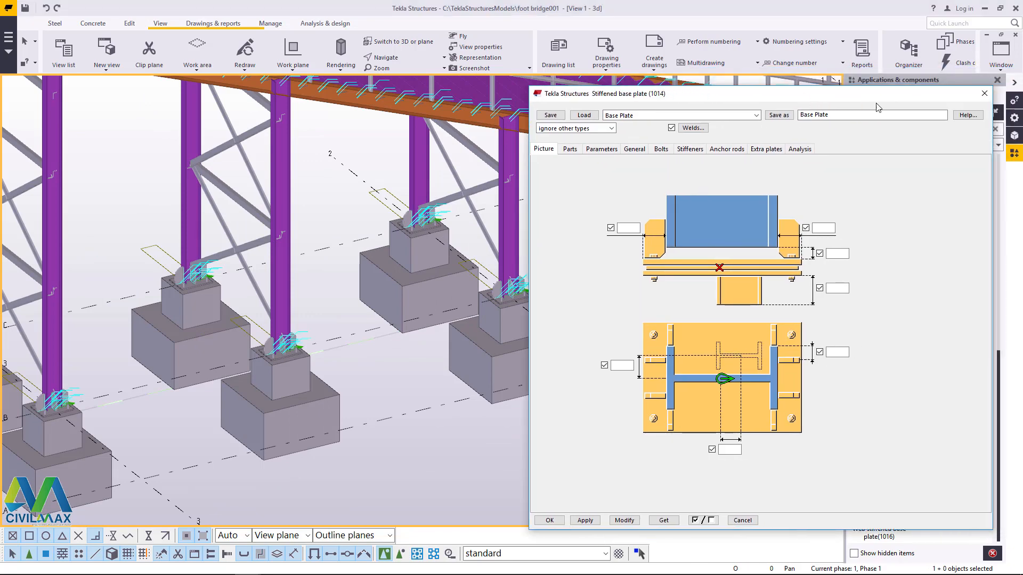
click(984, 94)
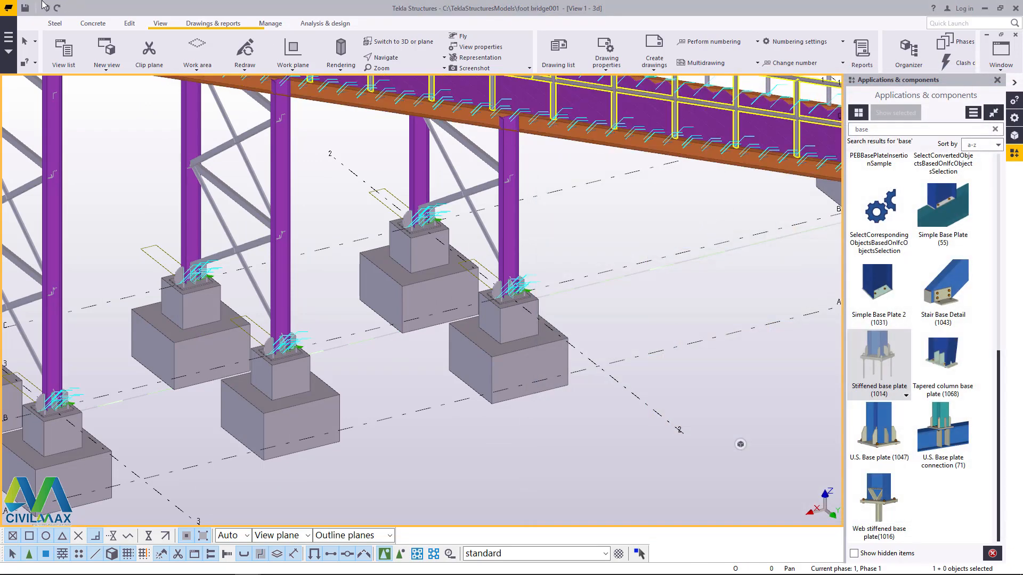
click(27, 7)
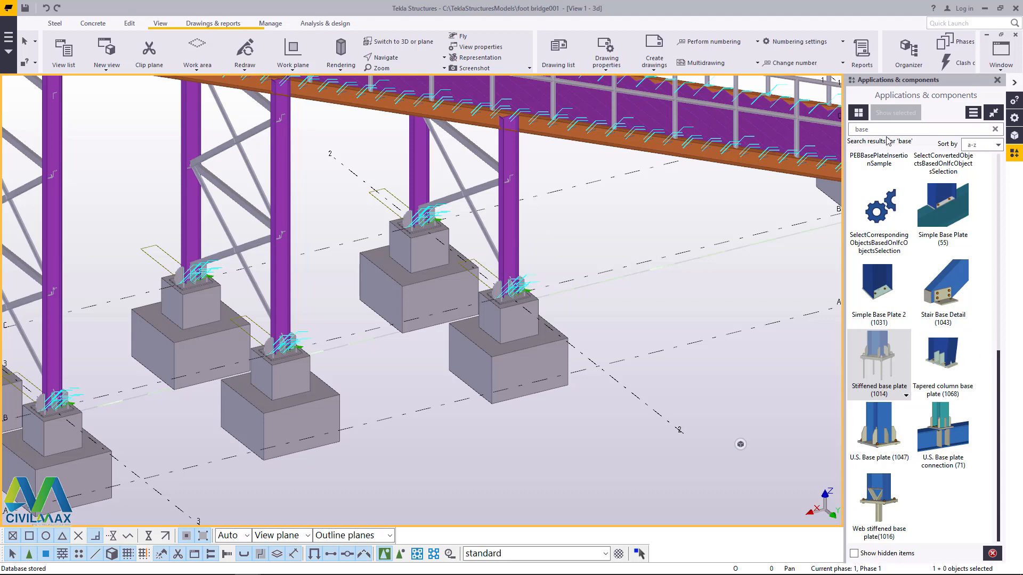
Step: Search the component catalogue for 11, open the Bolted gusset (11) connection and load its saved Bracing settings
drag(880, 130, 844, 134)
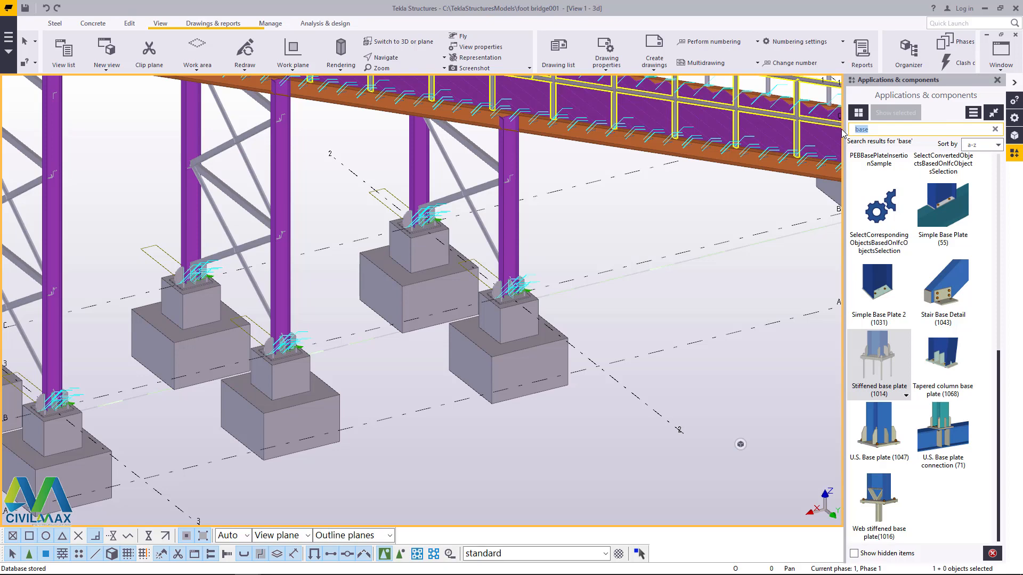
text(11)
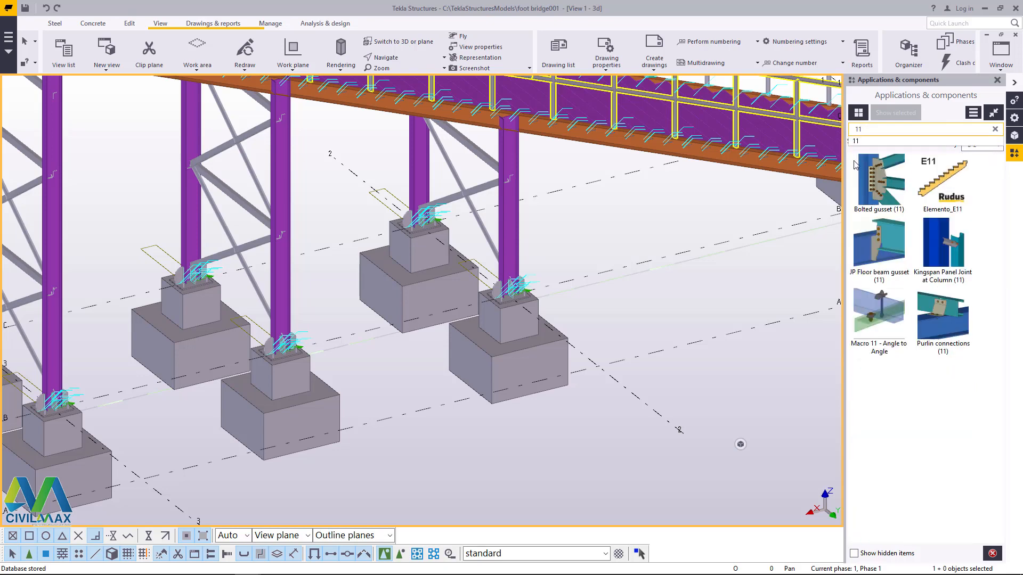
double_click(876, 171)
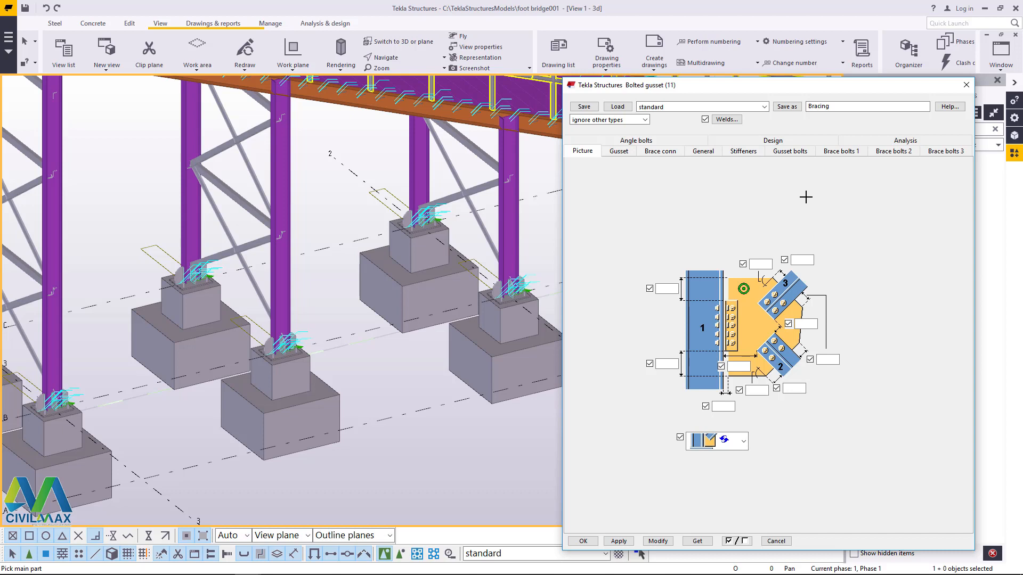
click(764, 106)
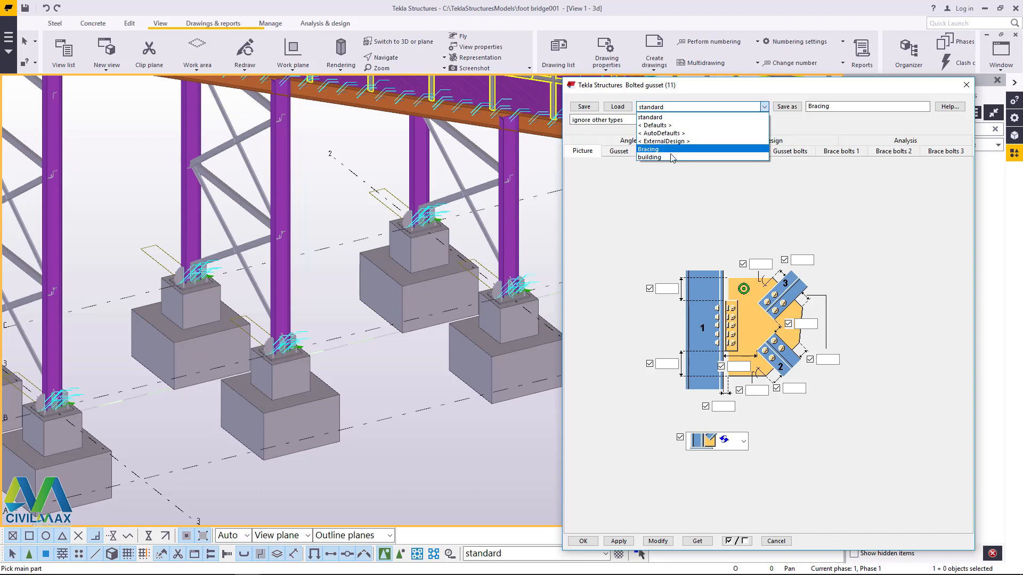
click(658, 150)
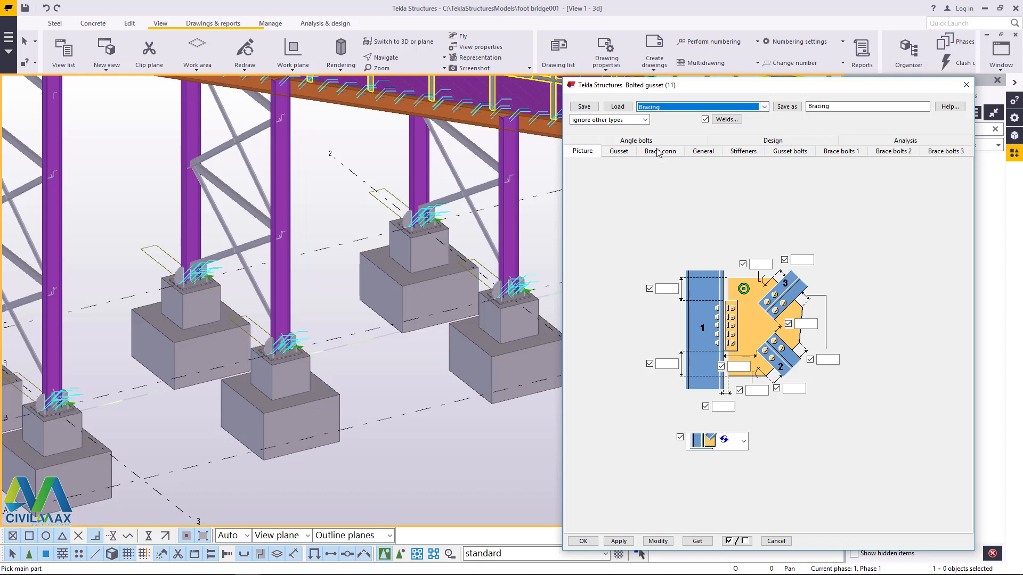
click(617, 108)
scroll(222, 360, down, 2)
scroll(226, 360, down, 1)
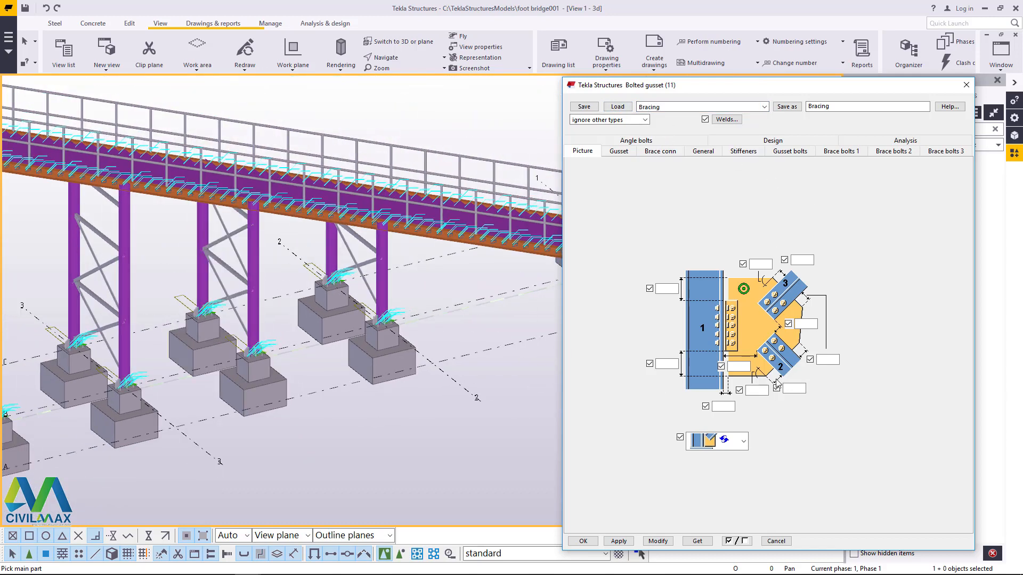
Step: Review the bolted gusset's gusset, brace connection, general, stiffener, gusset bolt and brace bolt settings
click(618, 152)
click(658, 154)
click(704, 152)
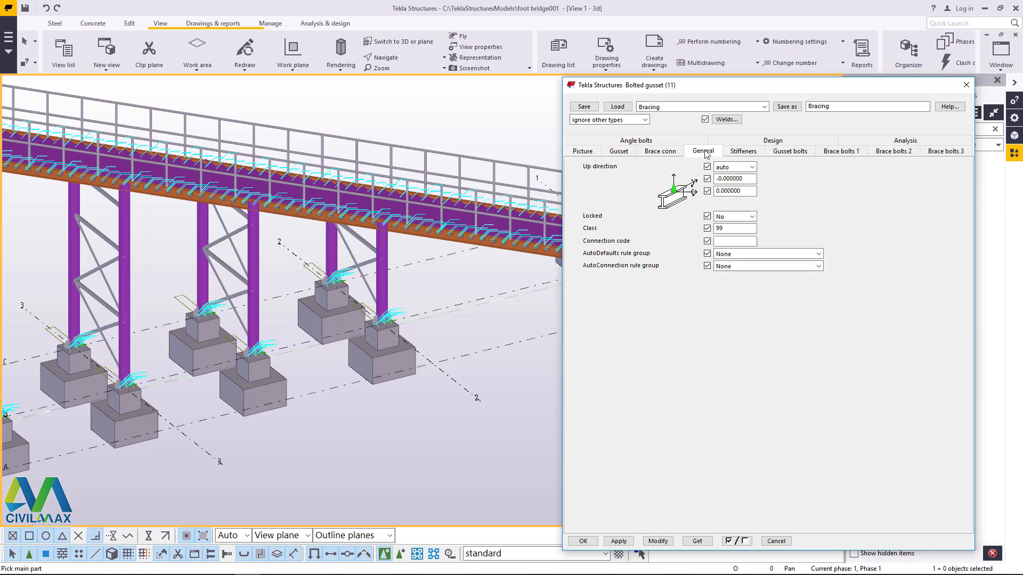
click(745, 154)
click(789, 153)
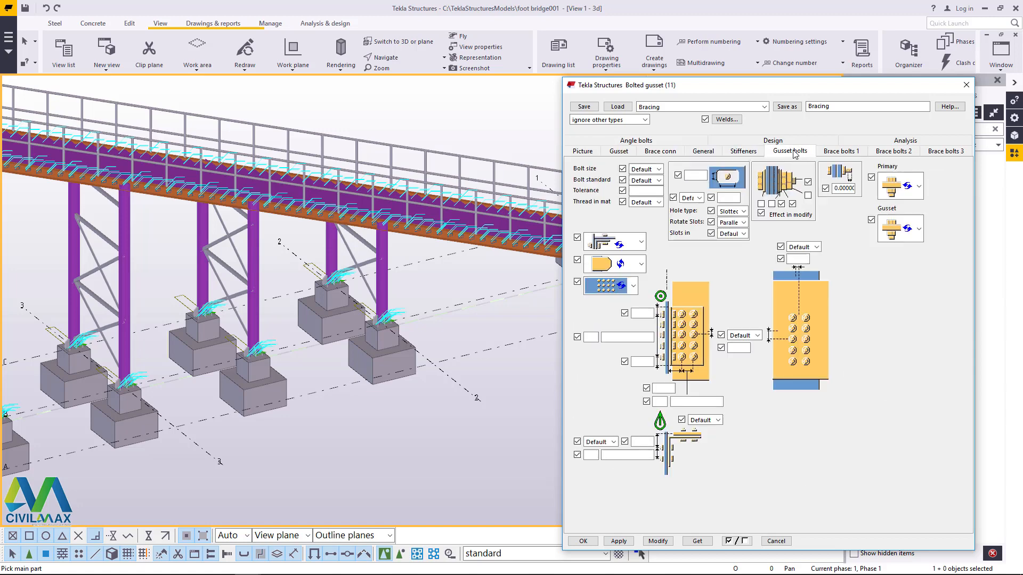
click(840, 153)
click(896, 155)
click(946, 154)
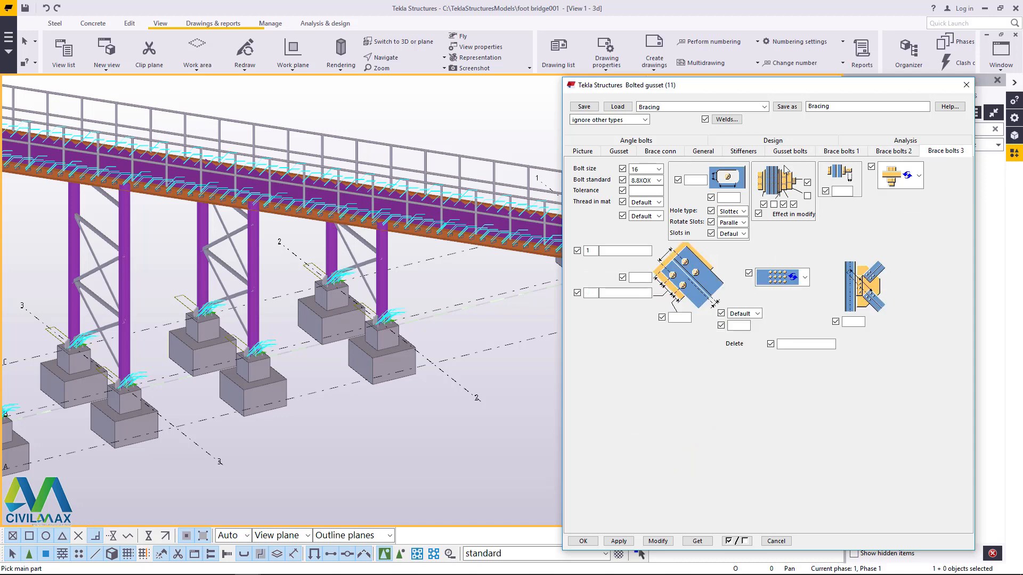
Step: Apply the bolted gusset between a grid 4 column and the end of its lowest brace, just above the base plate
scroll(458, 314, down, 3)
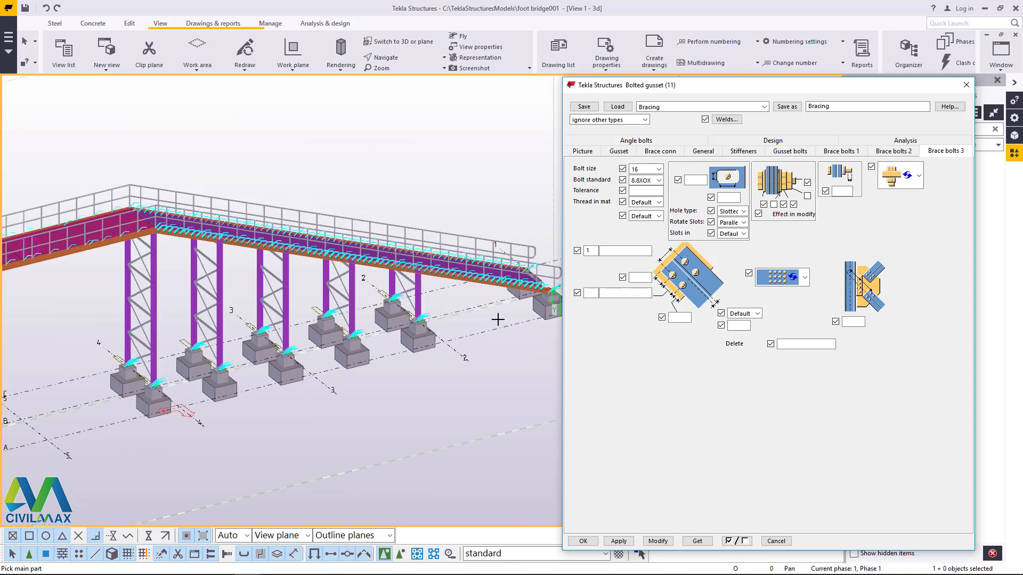
scroll(139, 370, up, 10)
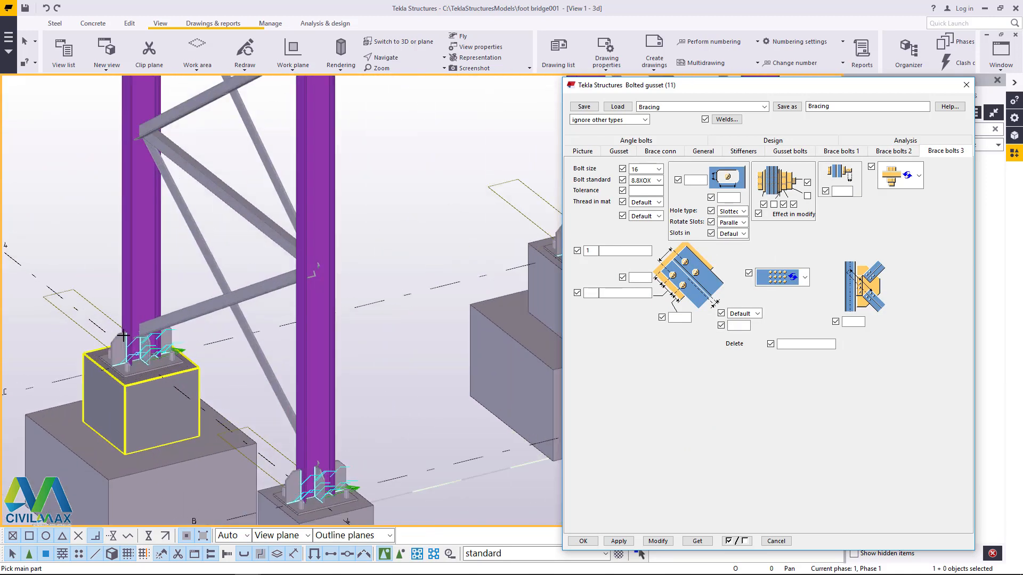
scroll(135, 334, up, 2)
scroll(151, 305, up, 3)
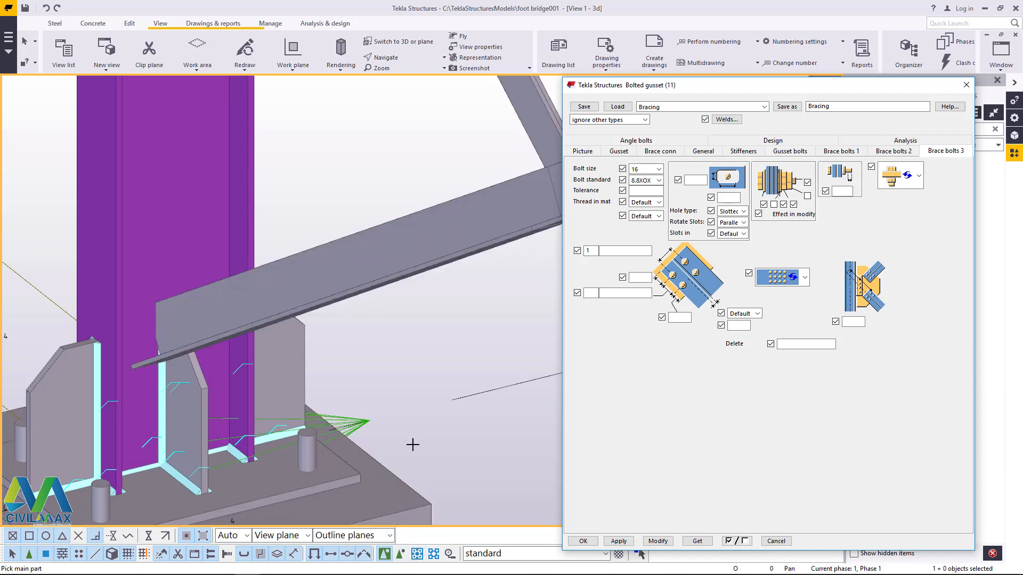
click(399, 553)
scroll(164, 261, up, 1)
click(164, 233)
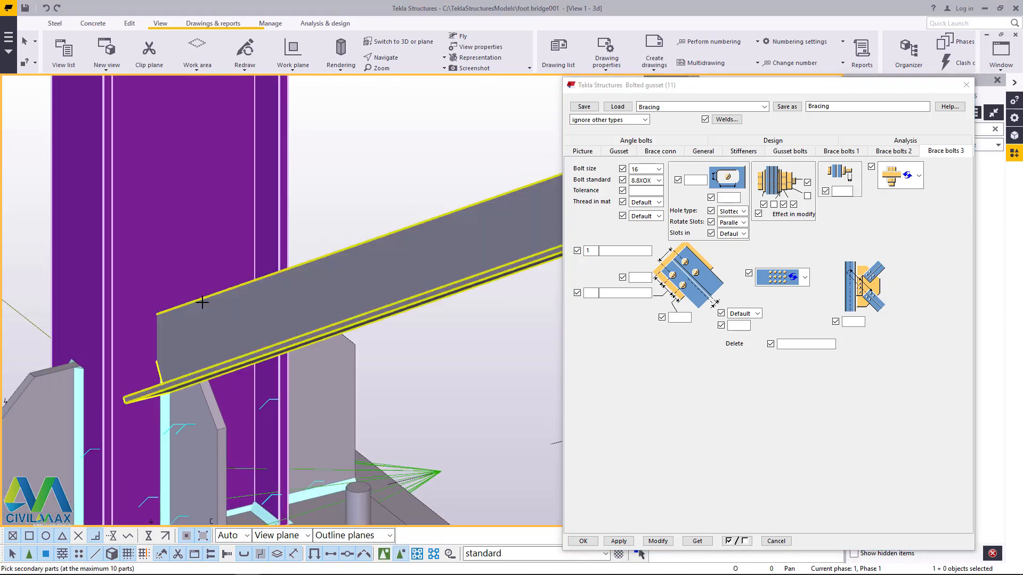
click(202, 302)
middle_click(206, 304)
scroll(194, 301, down, 3)
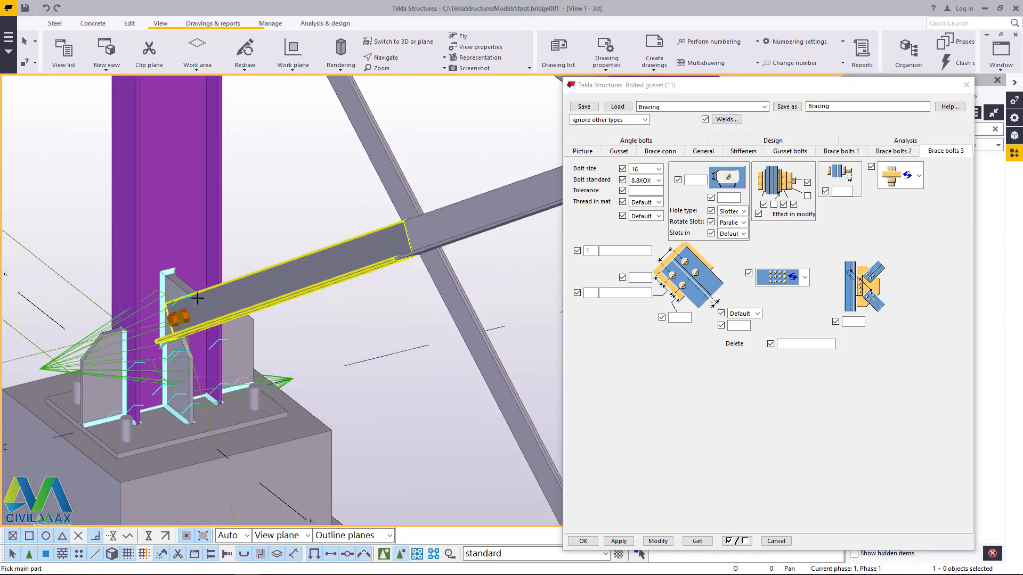
Step: Examine the new gusset plate, its bolts and the brace end at the column base from several angles
click(395, 57)
click(403, 94)
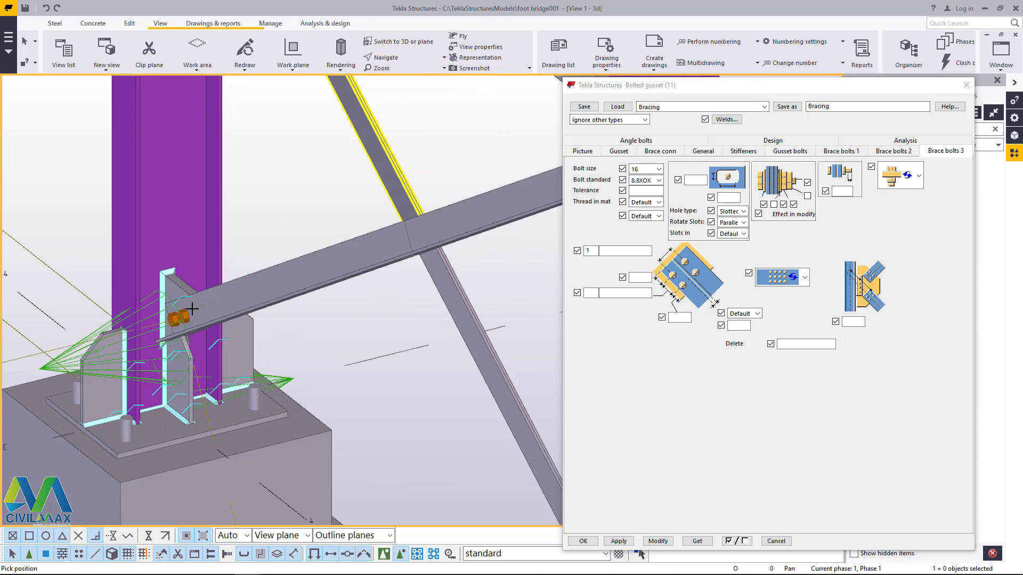
click(192, 309)
ctrl+middle_drag(206, 311, 219, 281)
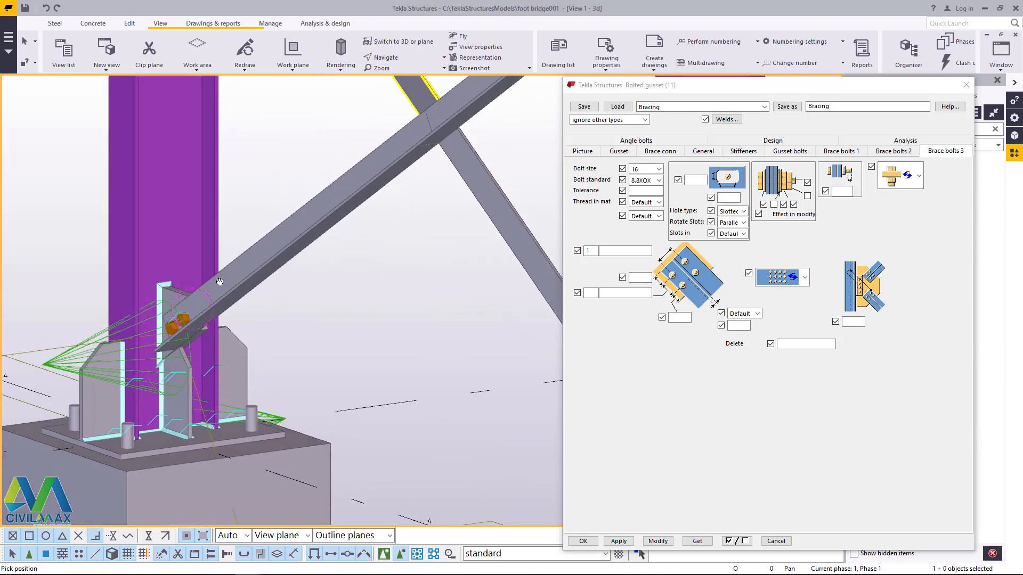
scroll(217, 311, up, 3)
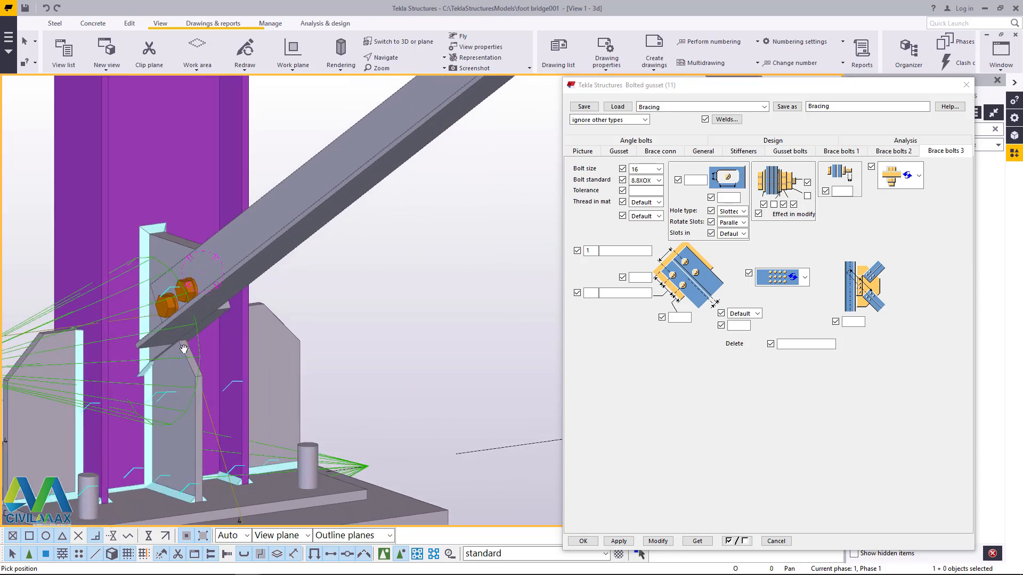
scroll(174, 316, down, 4)
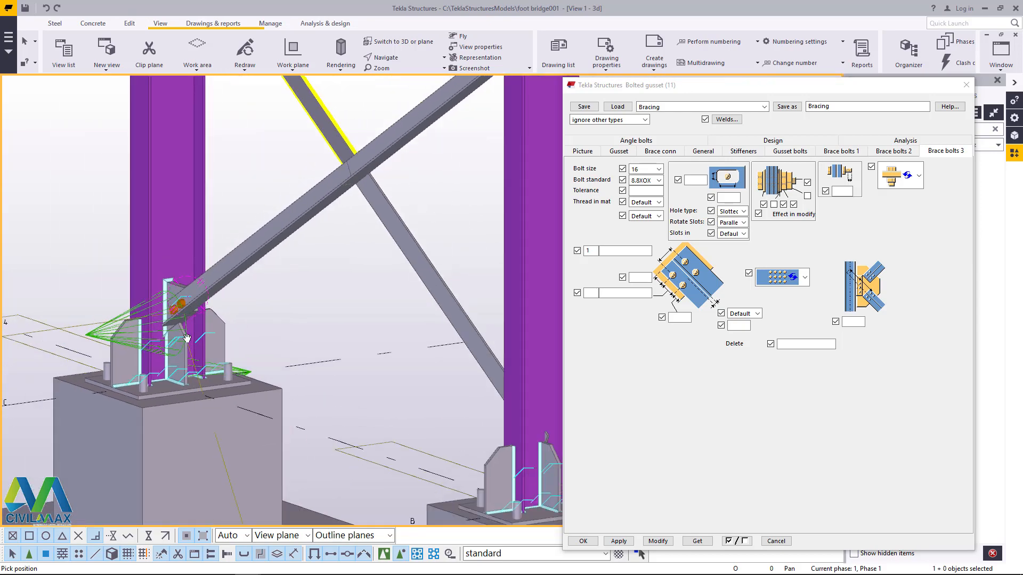
scroll(171, 350, up, 3)
scroll(171, 351, up, 1)
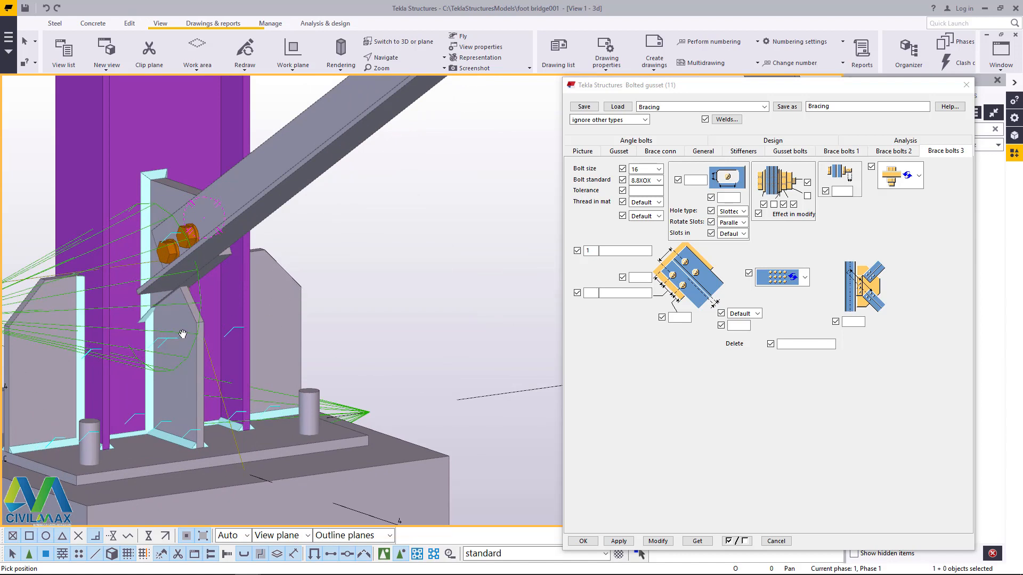
scroll(221, 274, down, 2)
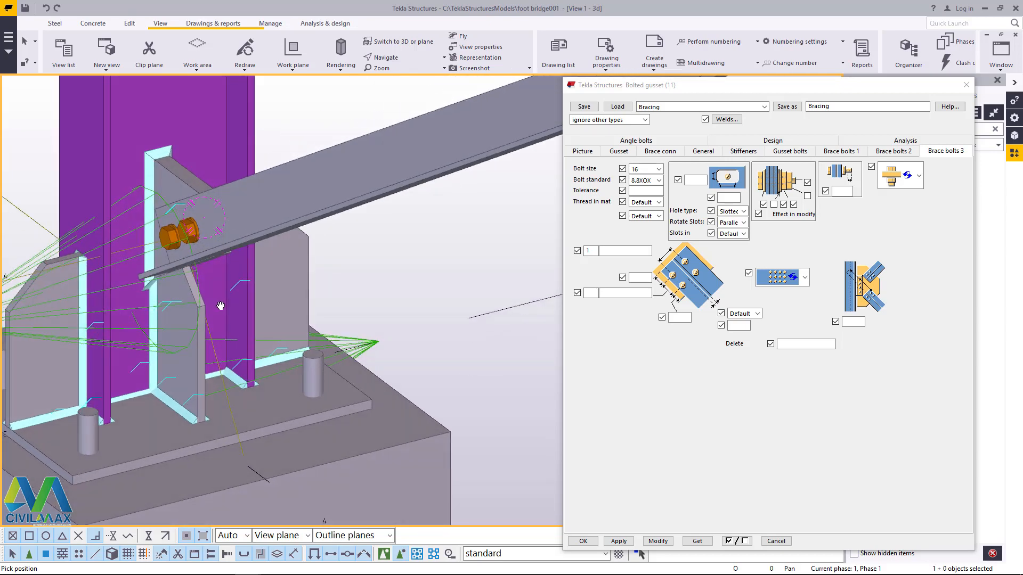
scroll(197, 337, down, 3)
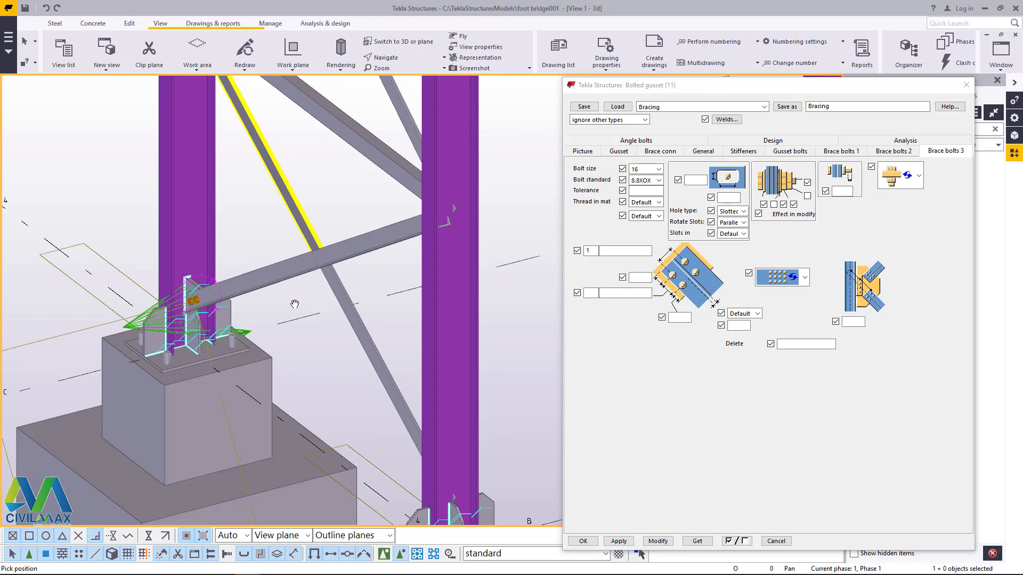
scroll(372, 248, down, 4)
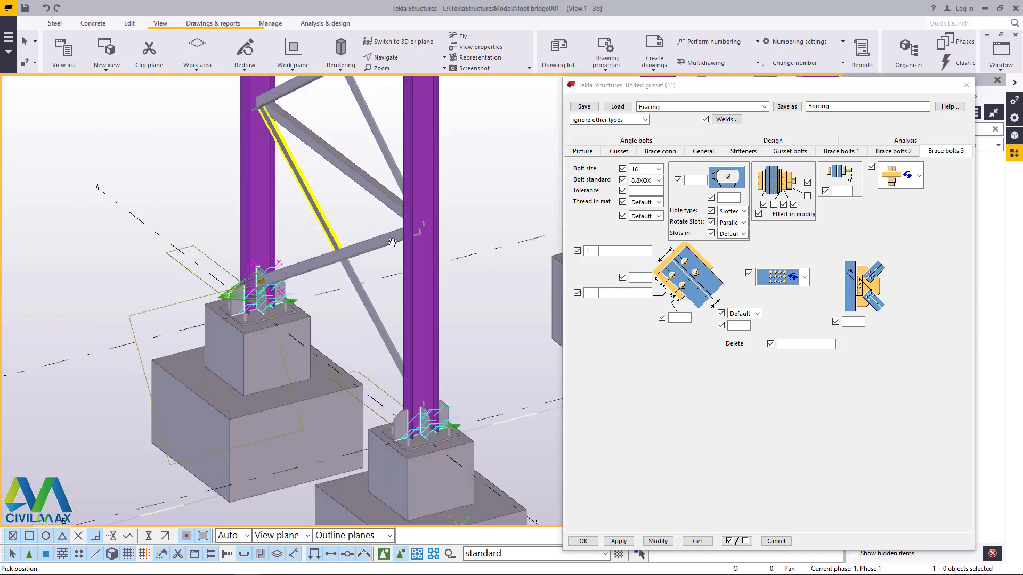
Step: Apply the same bolted gusset between the opposite grid 4 column and the brace end above its base plate
ctrl+middle_drag(373, 247, 64, 277)
scroll(64, 277, up, 6)
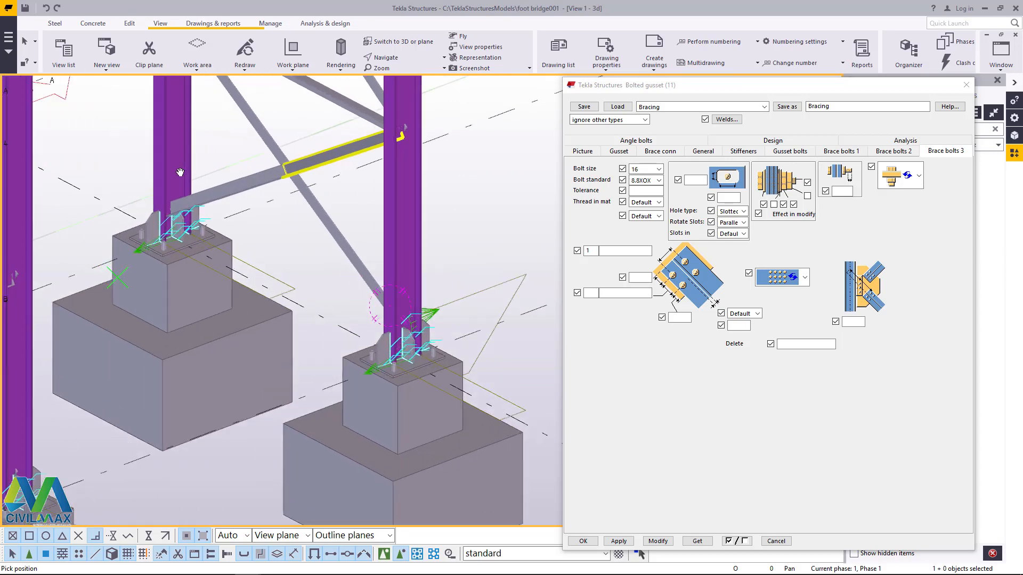
right_click(220, 156)
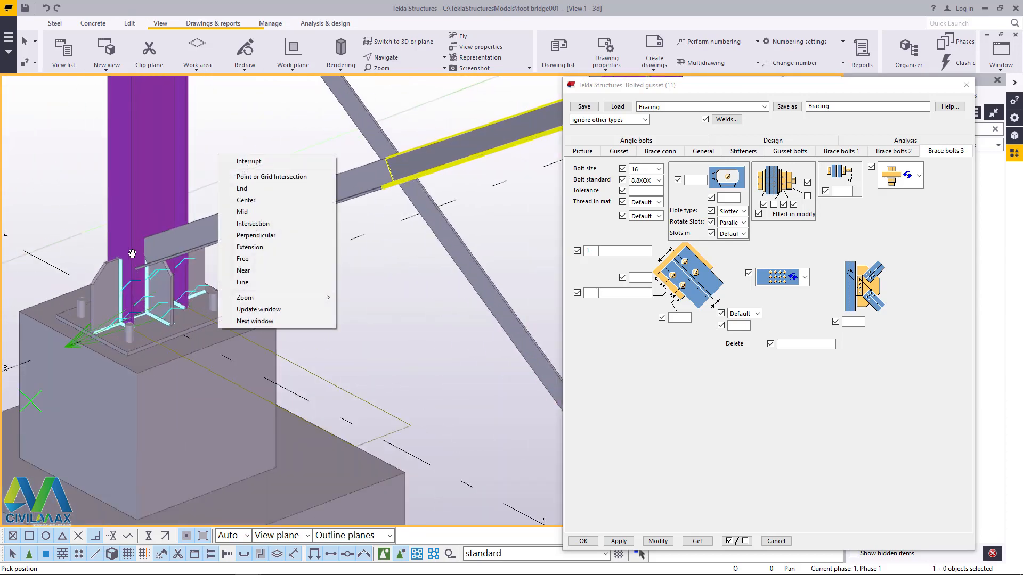
click(249, 161)
click(153, 180)
scroll(158, 239, up, 2)
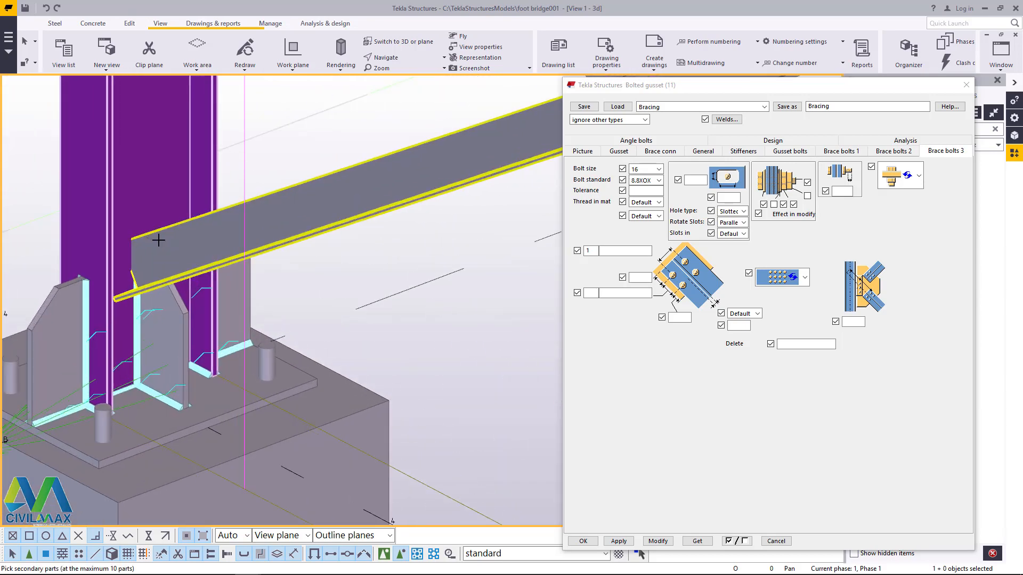
click(158, 241)
middle_click(159, 240)
scroll(155, 324, down, 5)
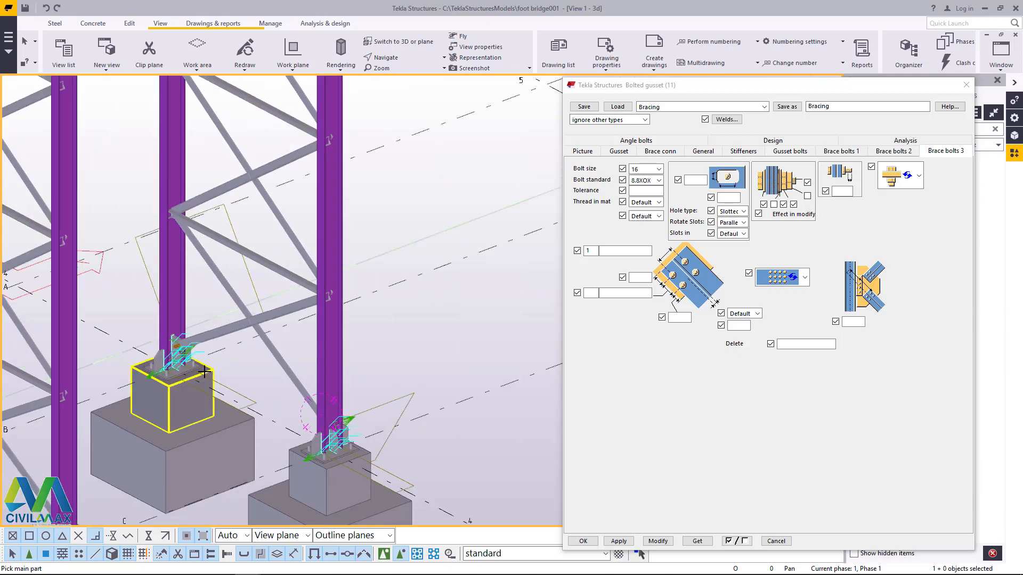
Step: Try to connect the three braces meeting at the first joint above the base to the column with one bolted gusset
scroll(354, 289, up, 3)
scroll(175, 207, up, 3)
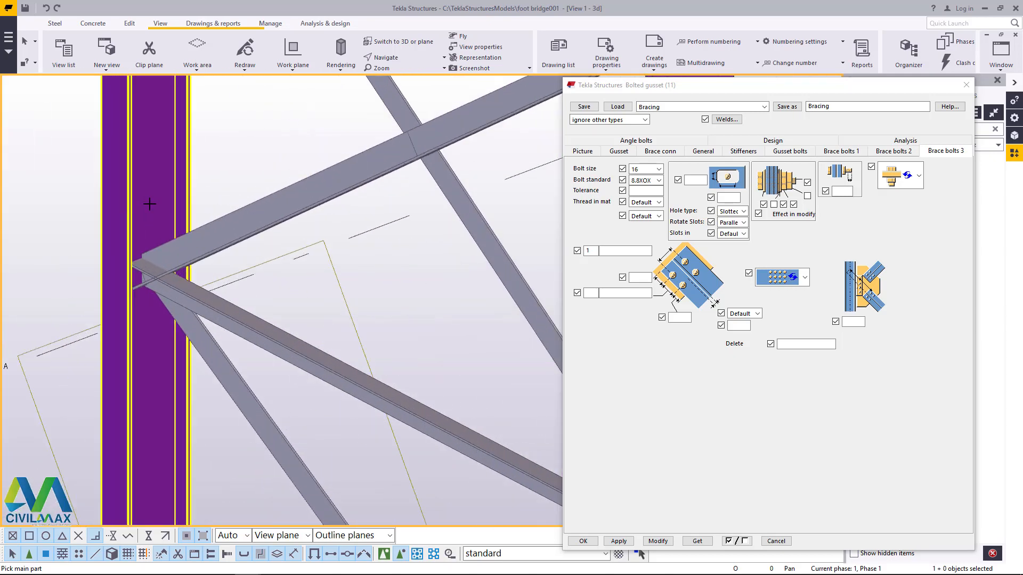
click(151, 203)
scroll(164, 275, up, 4)
click(199, 304)
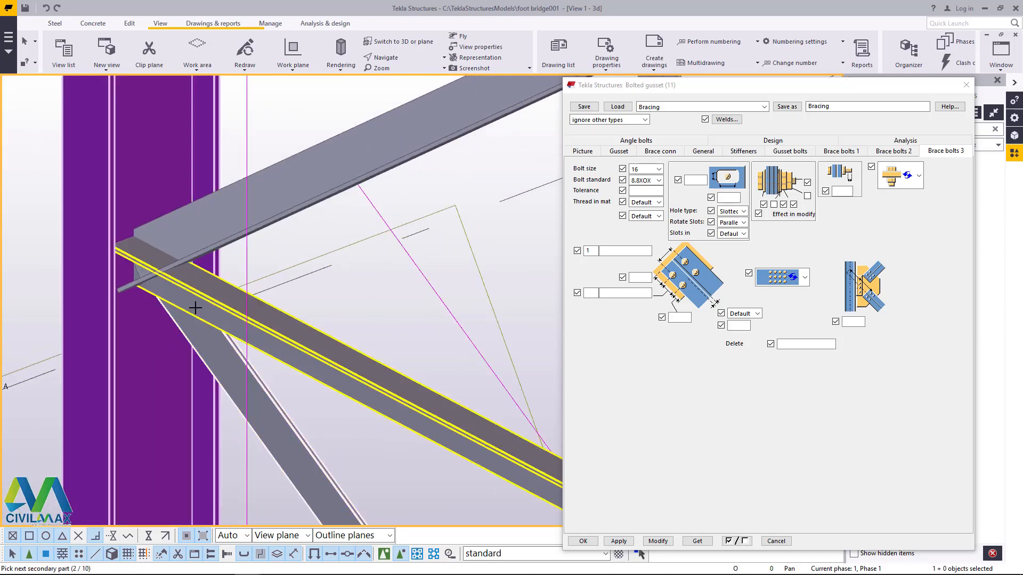
click(191, 247)
middle_click(191, 247)
scroll(190, 247, down, 5)
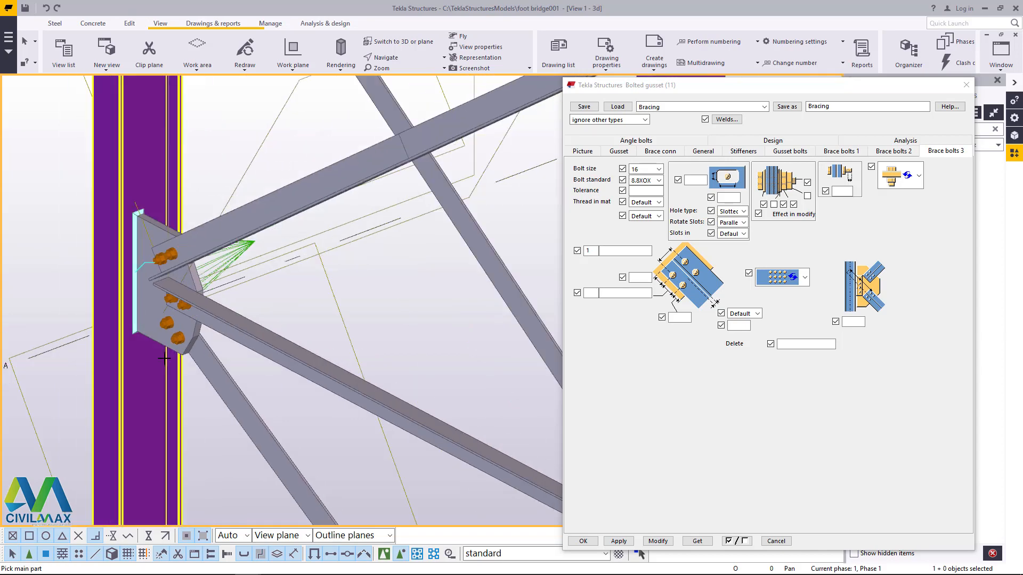
Step: Try the three-brace bolted gusset again with the braces picked from upper to lower, and undo it
scroll(207, 319, up, 5)
scroll(207, 318, up, 3)
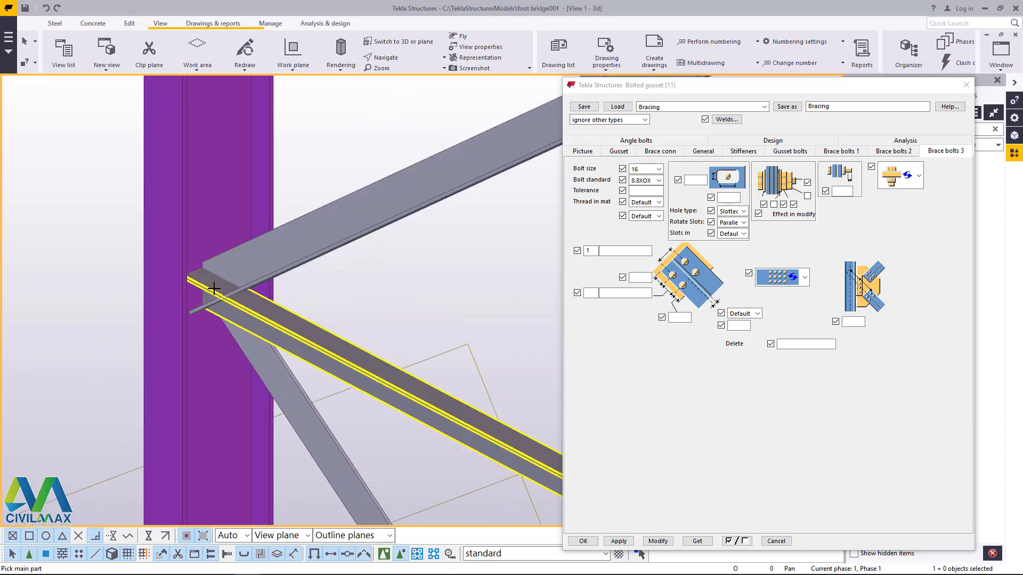
click(212, 351)
scroll(246, 268, up, 4)
click(246, 268)
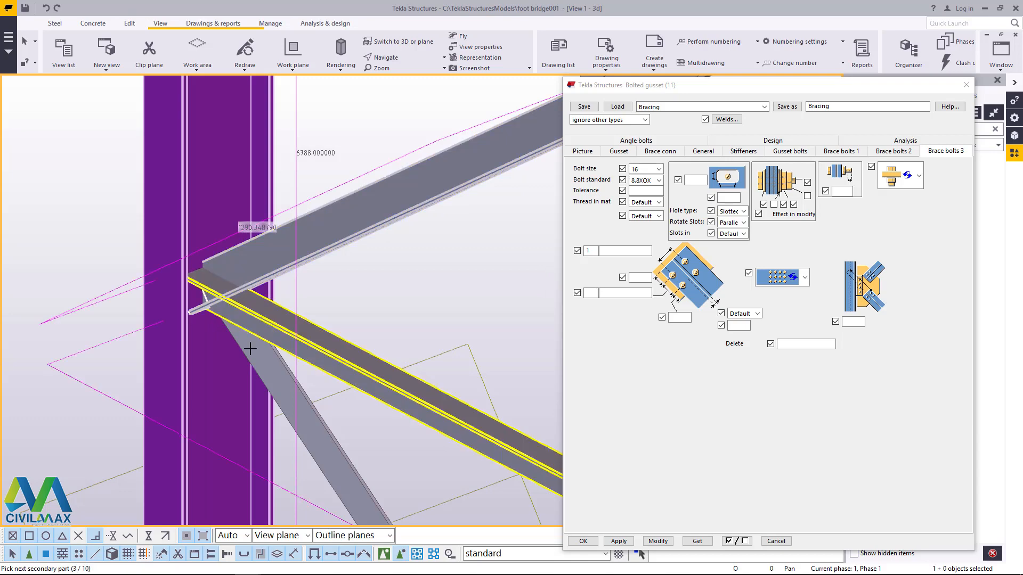
click(241, 355)
middle_click(241, 356)
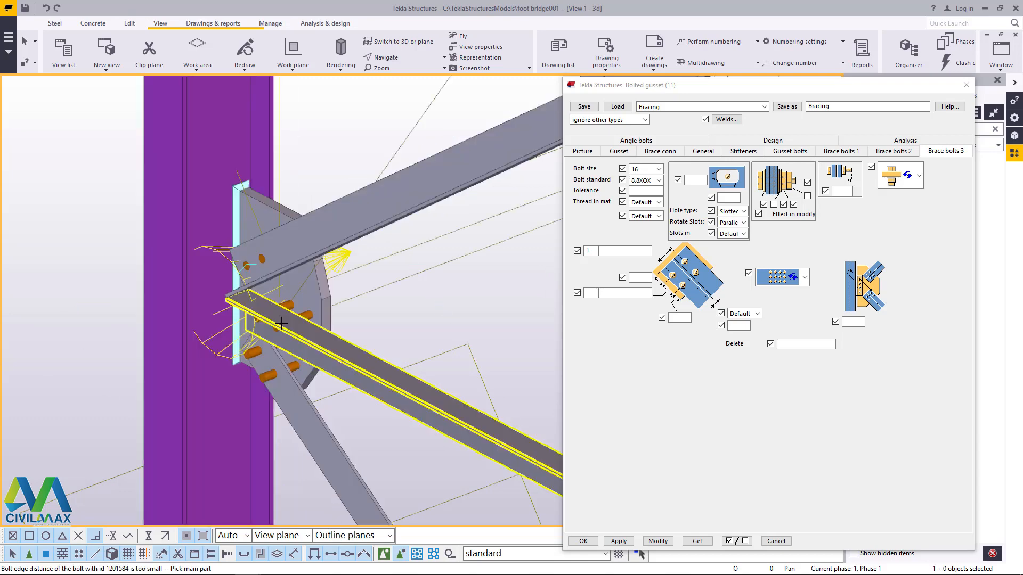
scroll(277, 326, up, 3)
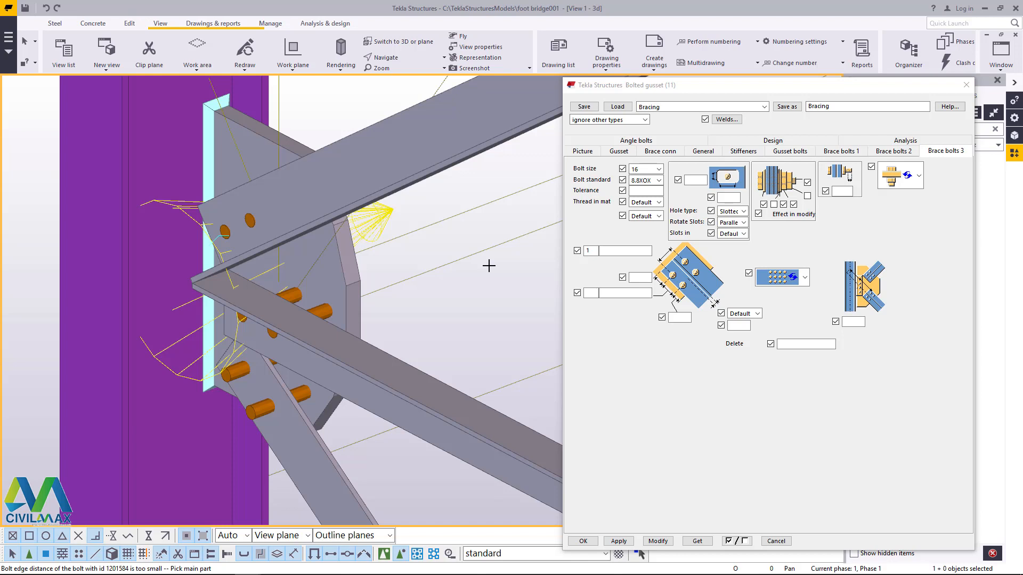
click(47, 9)
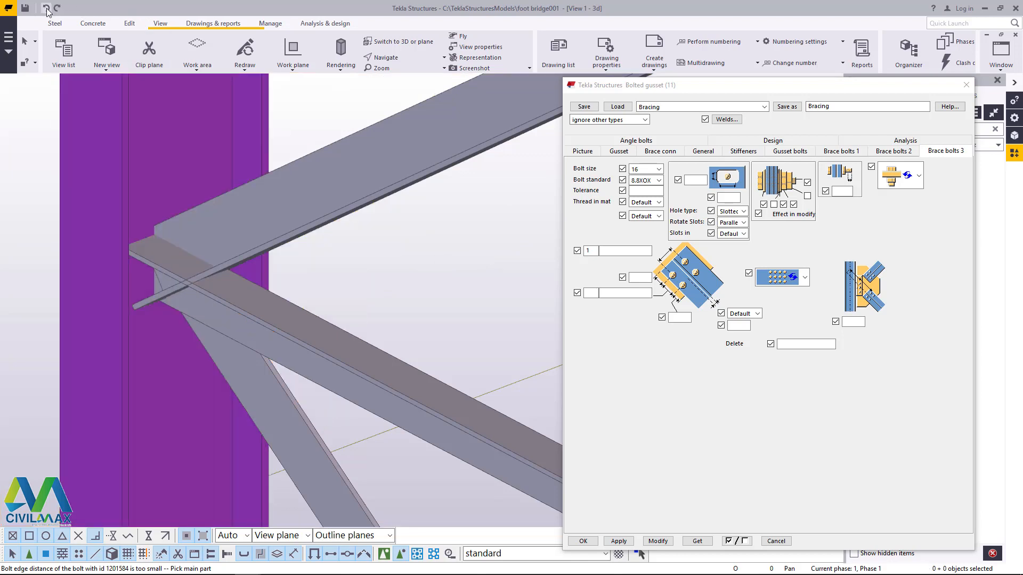
Step: Connect the three braces at the first joint above the base to the column with a bolted gusset, picking them from lower to upper
click(216, 375)
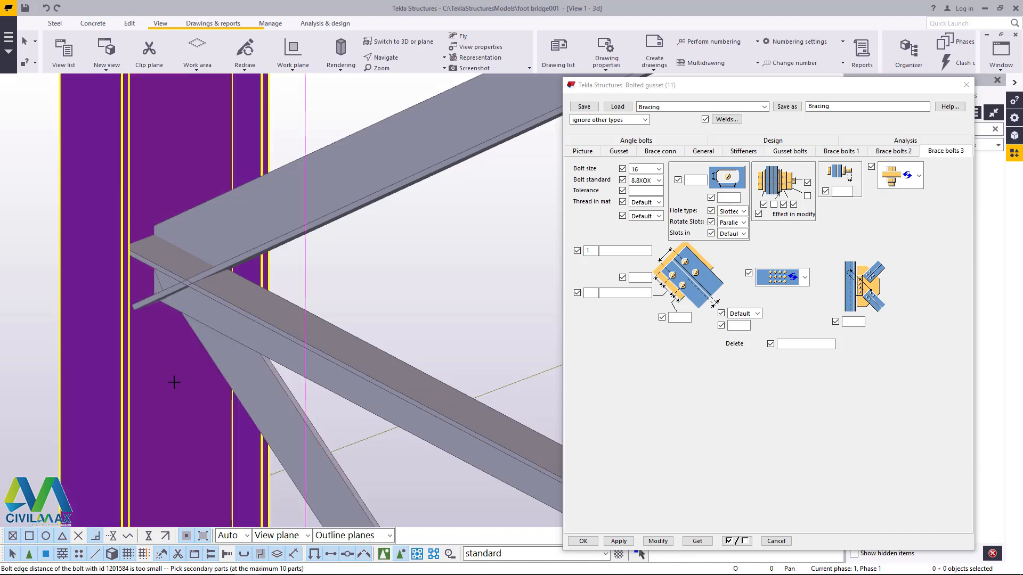
click(233, 349)
click(242, 304)
click(239, 239)
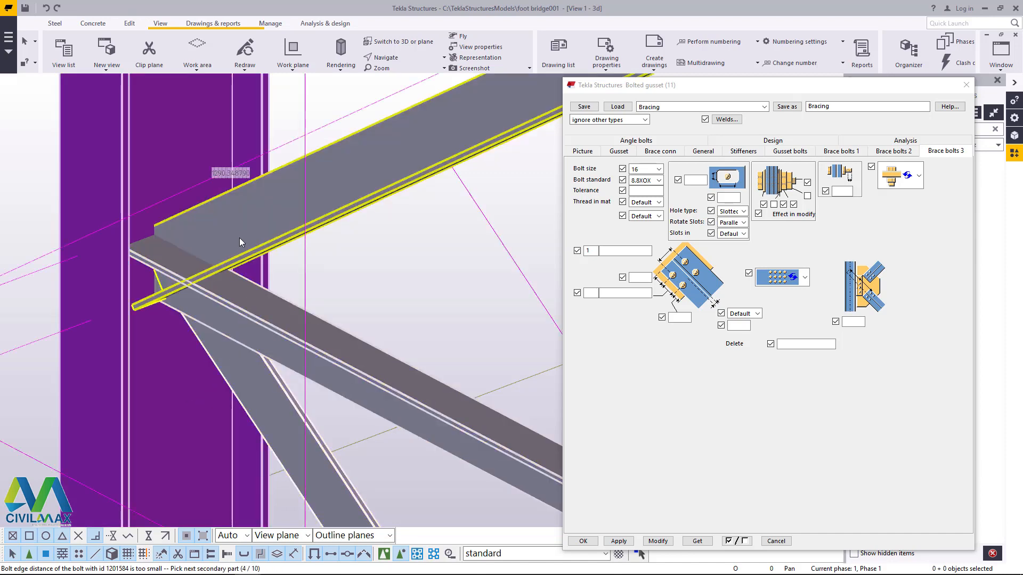
middle_click(239, 237)
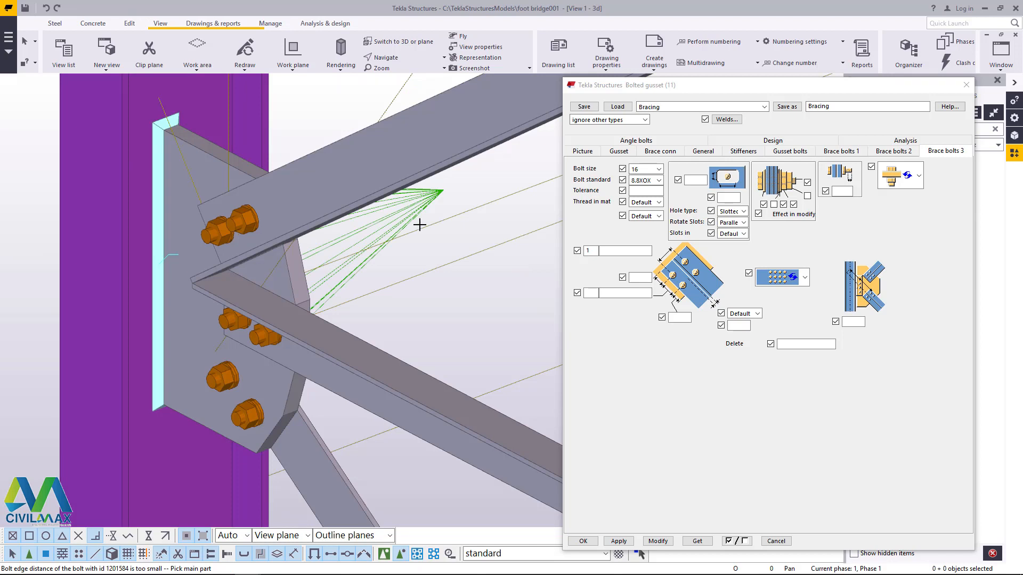
scroll(441, 195, up, 3)
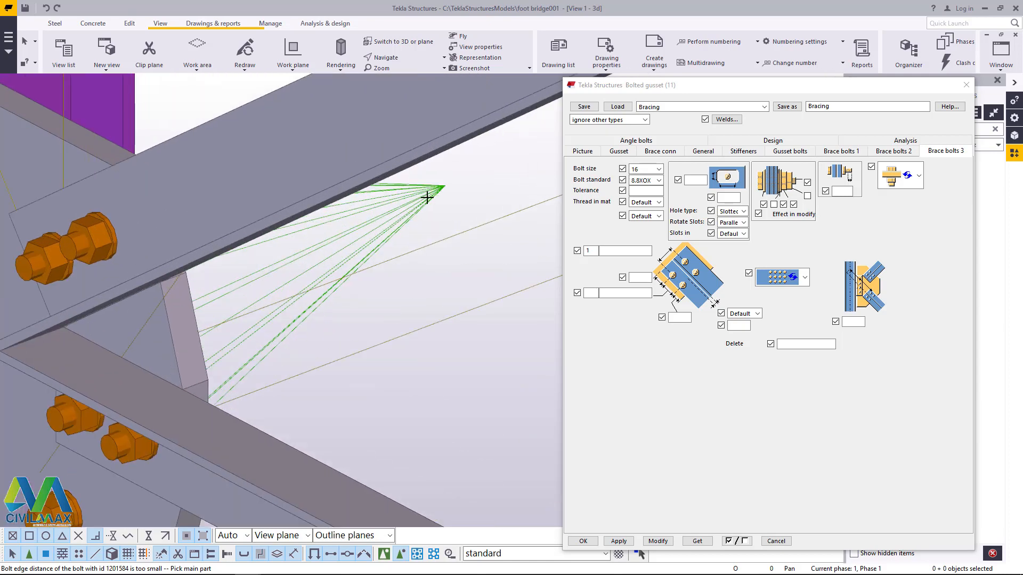
scroll(173, 330, down, 3)
right_click(153, 301)
click(185, 307)
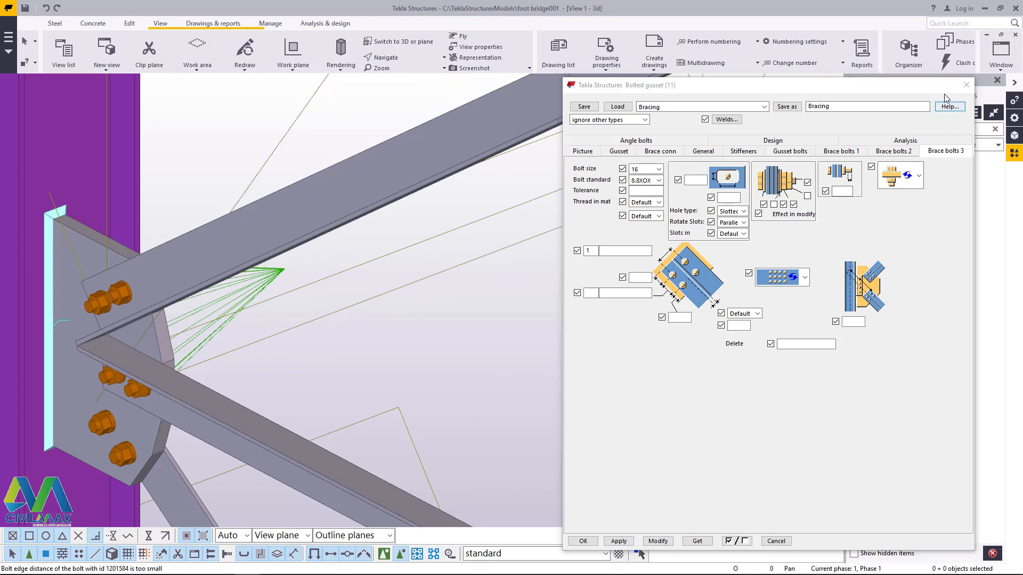
Step: Apply the bolted gusset between the same column and the three braces at the next joint up, picked from lower to upper
click(965, 87)
click(877, 166)
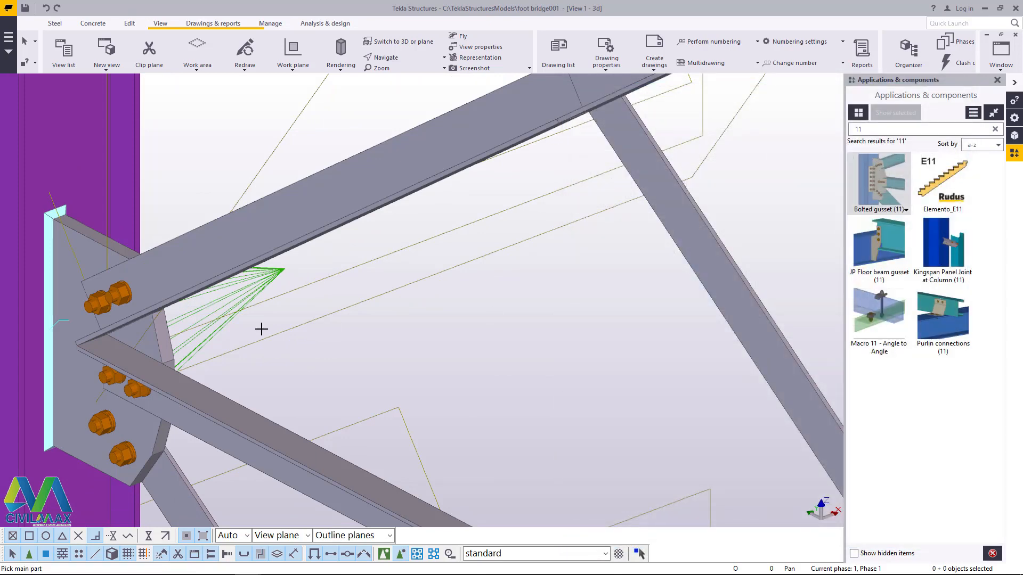
scroll(235, 372, down, 6)
scroll(204, 308, up, 3)
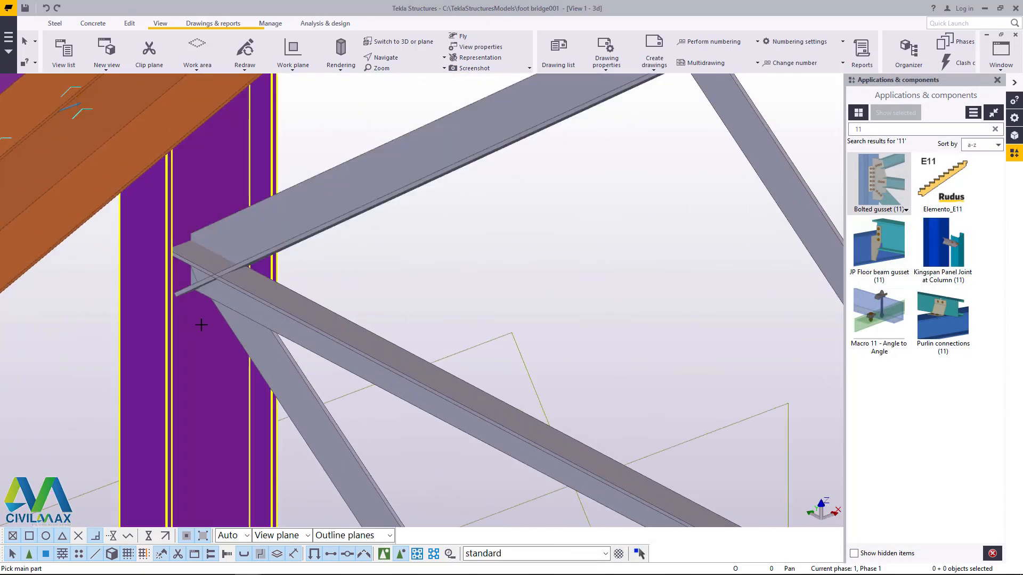
click(206, 334)
click(242, 336)
click(249, 297)
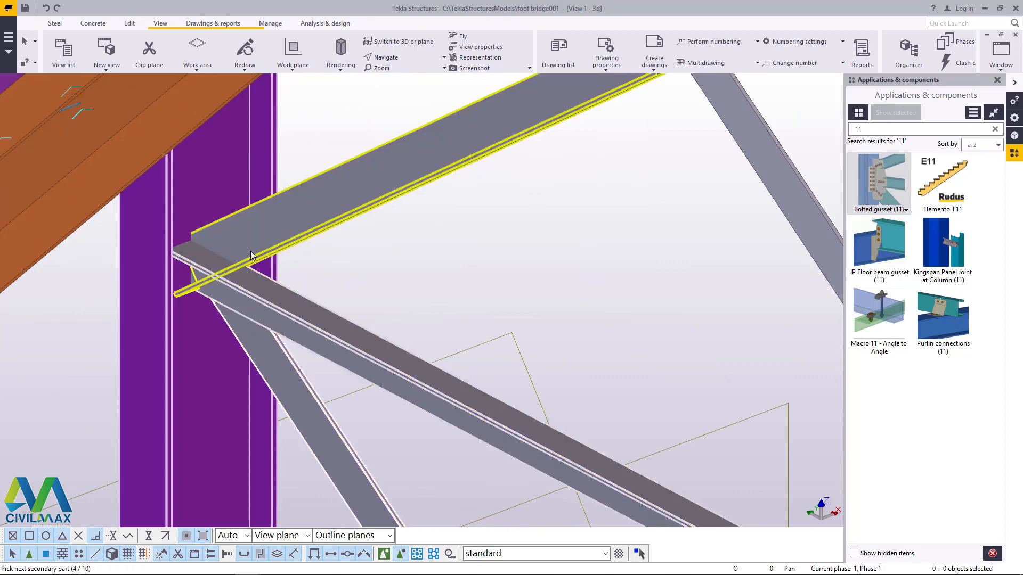
click(251, 253)
middle_click(250, 251)
Step: Apply the bolted gusset to the braces at the topmost joint of this column, just beneath the stair
scroll(246, 372, down, 3)
scroll(254, 366, up, 10)
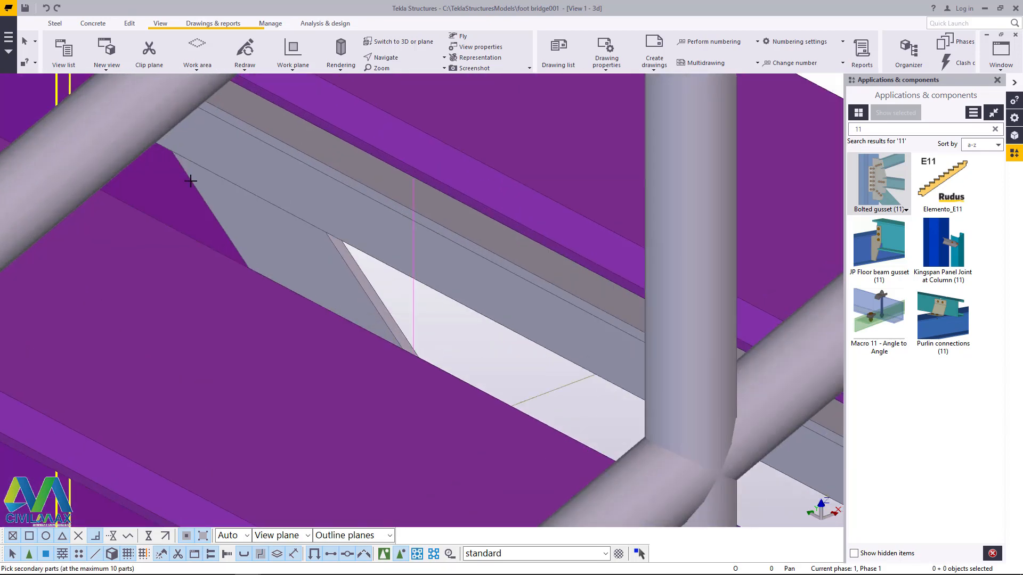
click(238, 165)
middle_click(236, 162)
scroll(238, 162, down, 3)
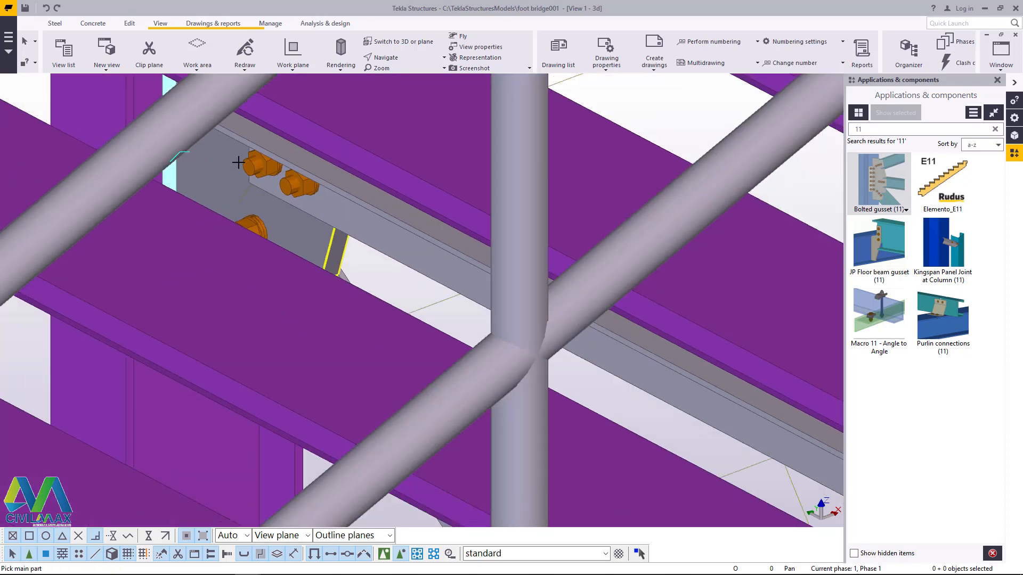
scroll(238, 162, down, 6)
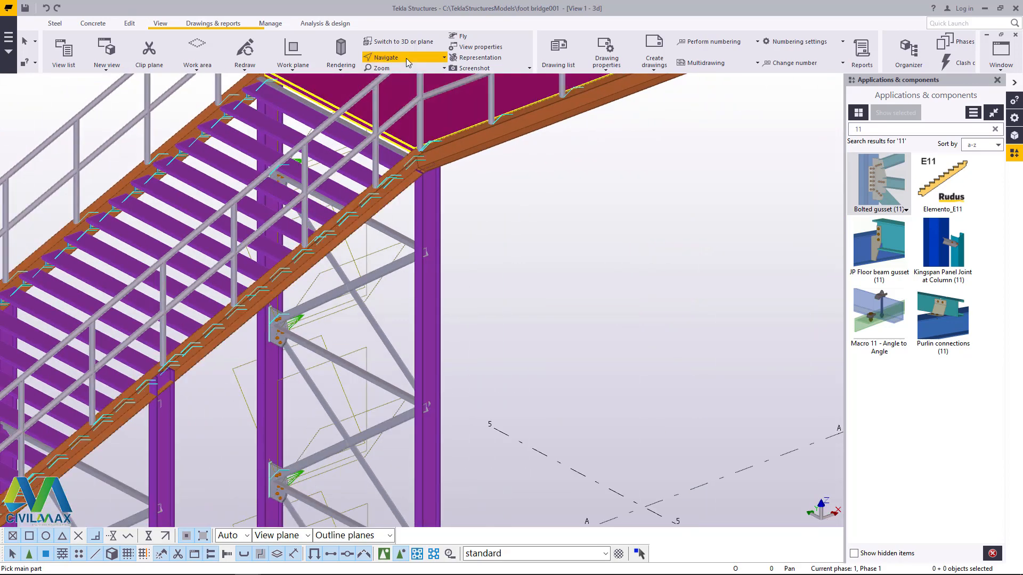
Step: Connect the diagonal and horizontal braces to the opposite column at its topmost joint with a bolted gusset
click(408, 62)
click(409, 115)
drag(432, 224, 482, 256)
scroll(482, 256, up, 5)
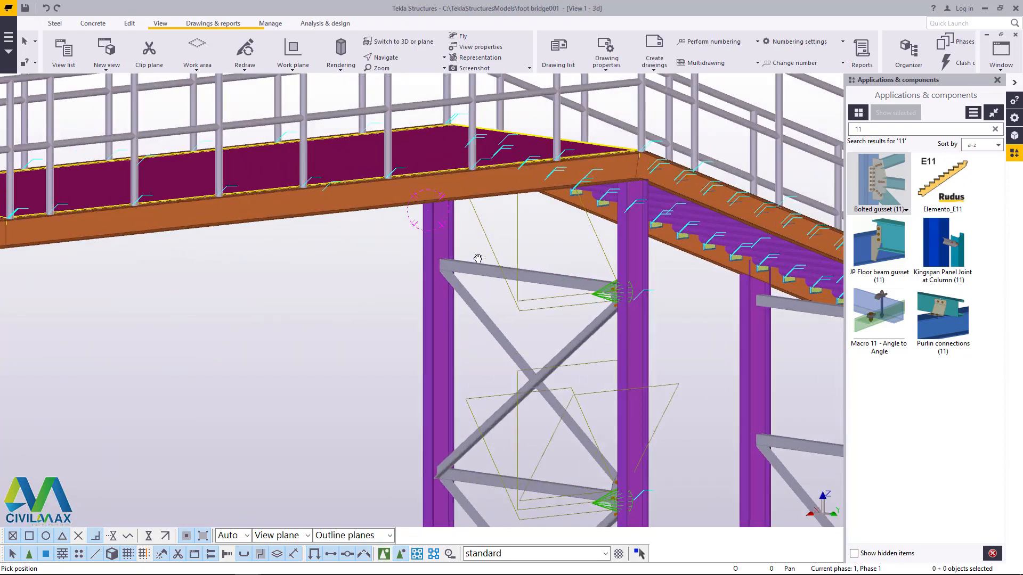
right_click(482, 236)
click(501, 239)
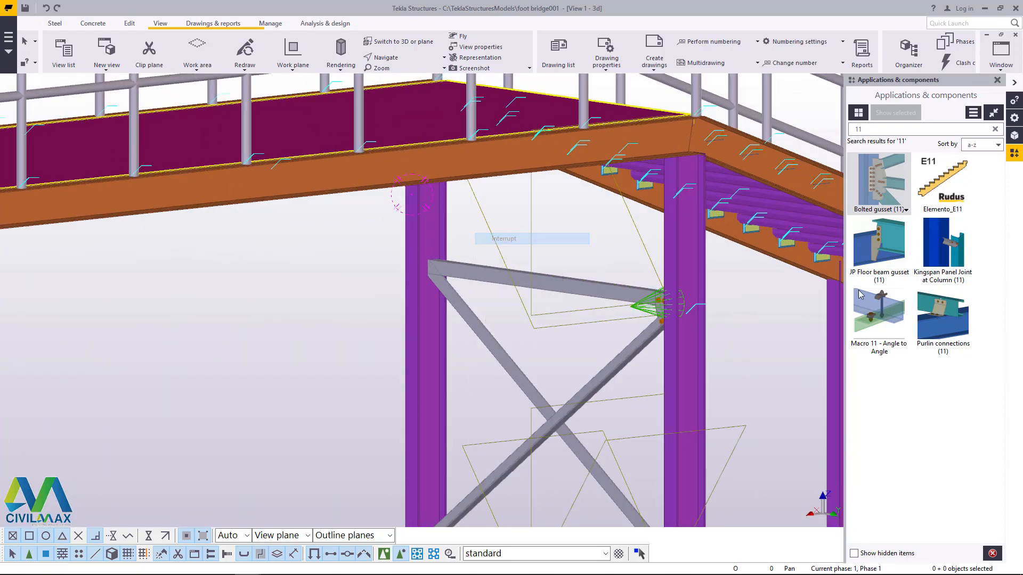
scroll(417, 299, up, 5)
scroll(417, 298, up, 2)
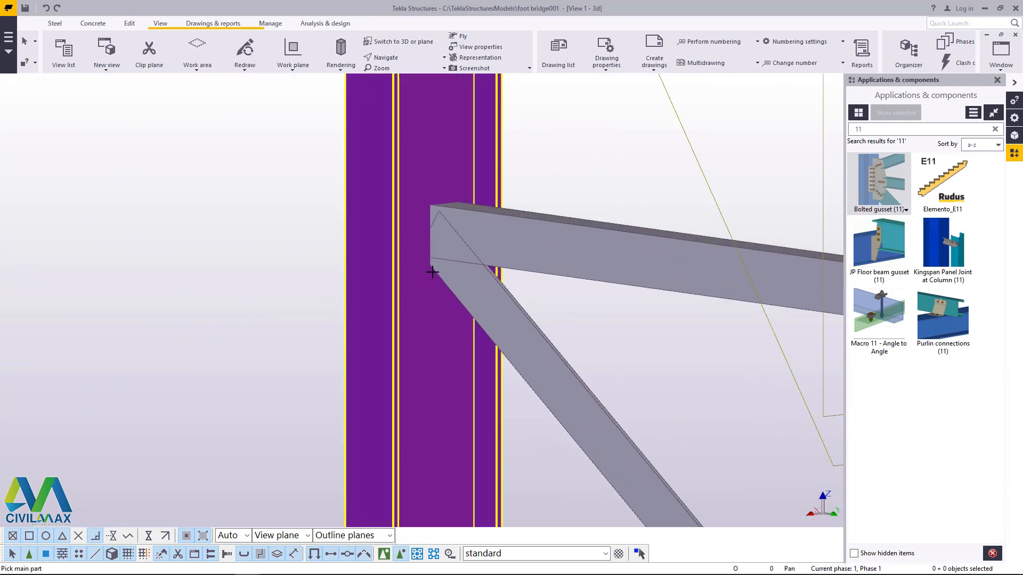
scroll(420, 233, up, 2)
click(431, 315)
click(477, 281)
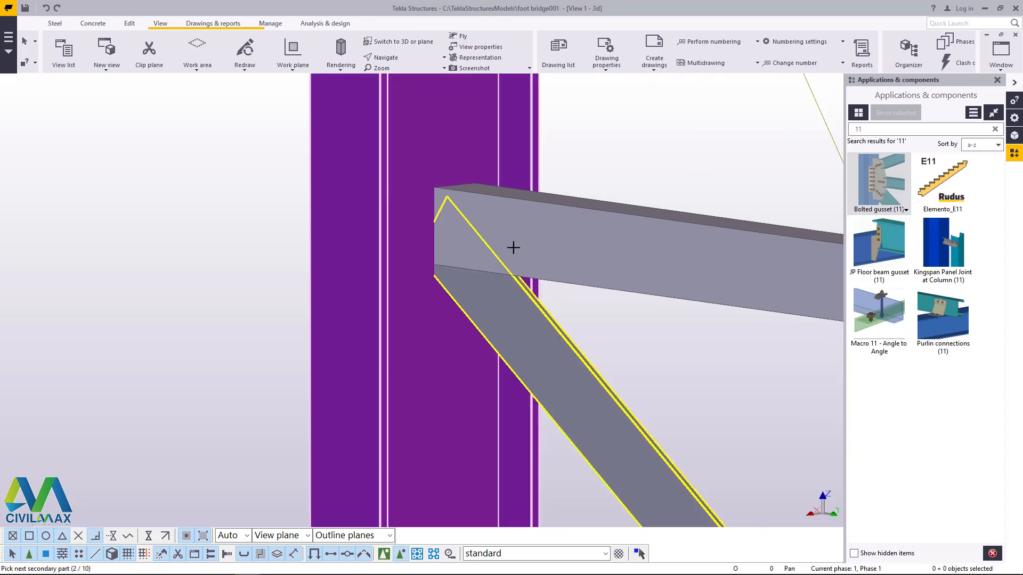
click(513, 246)
middle_click(513, 246)
Step: Apply the bolted gusset to the braces meeting at the next joint down this column and check the resulting plate and bolts
scroll(423, 191, down, 1)
scroll(426, 193, down, 4)
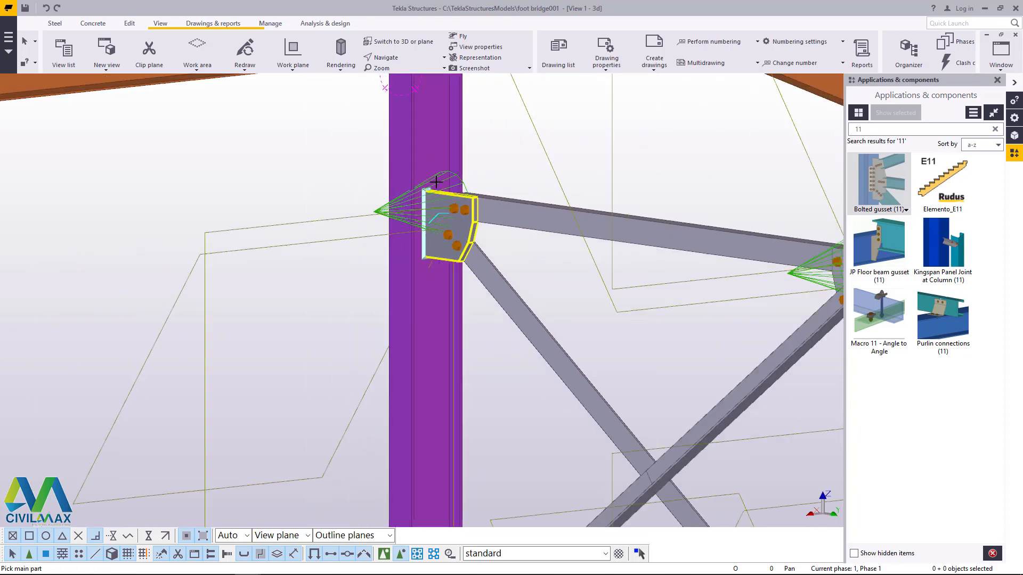
scroll(437, 314, up, 5)
click(421, 320)
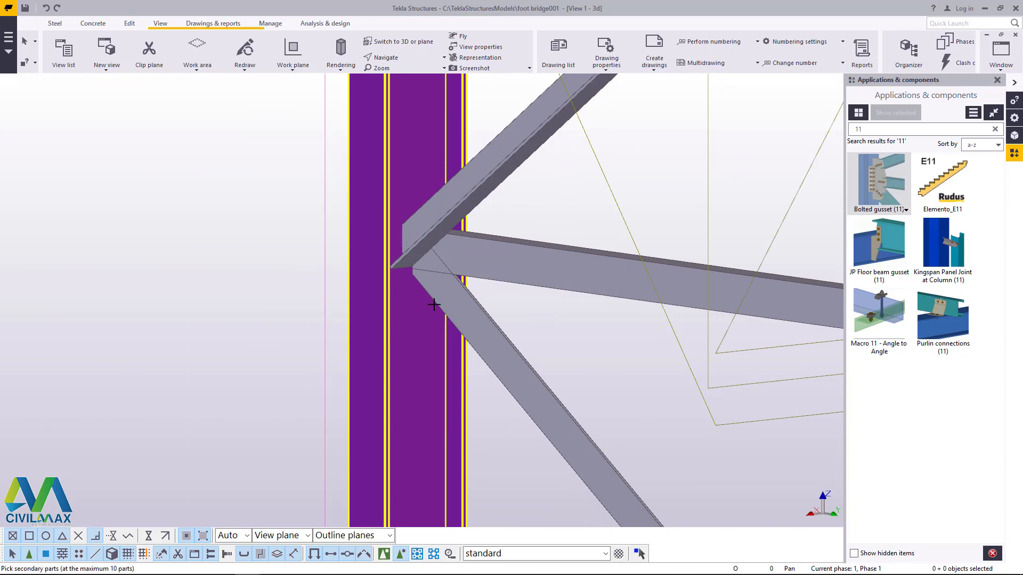
click(456, 262)
click(443, 209)
middle_click(443, 210)
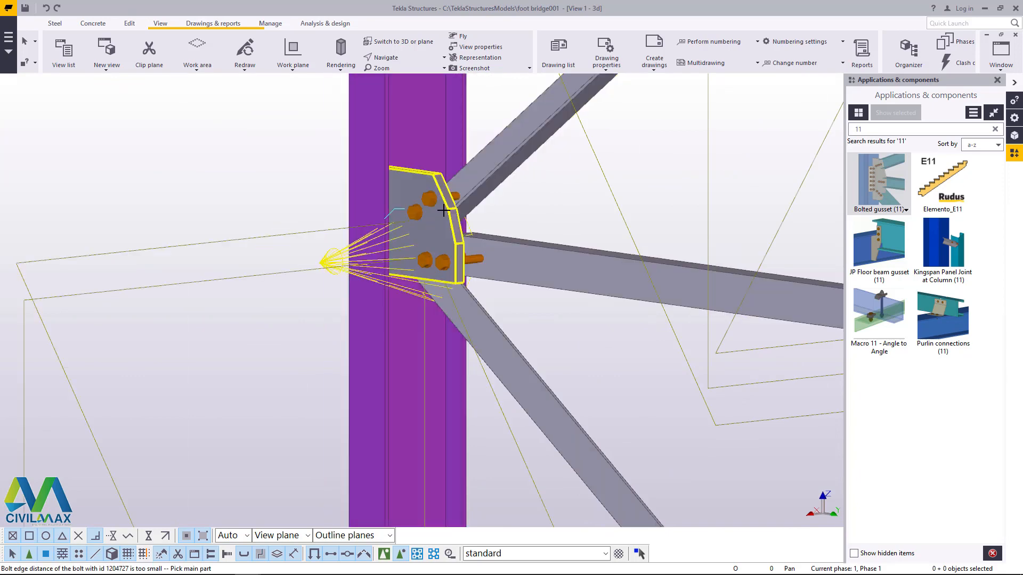
right_click(416, 219)
click(453, 227)
scroll(468, 226, up, 2)
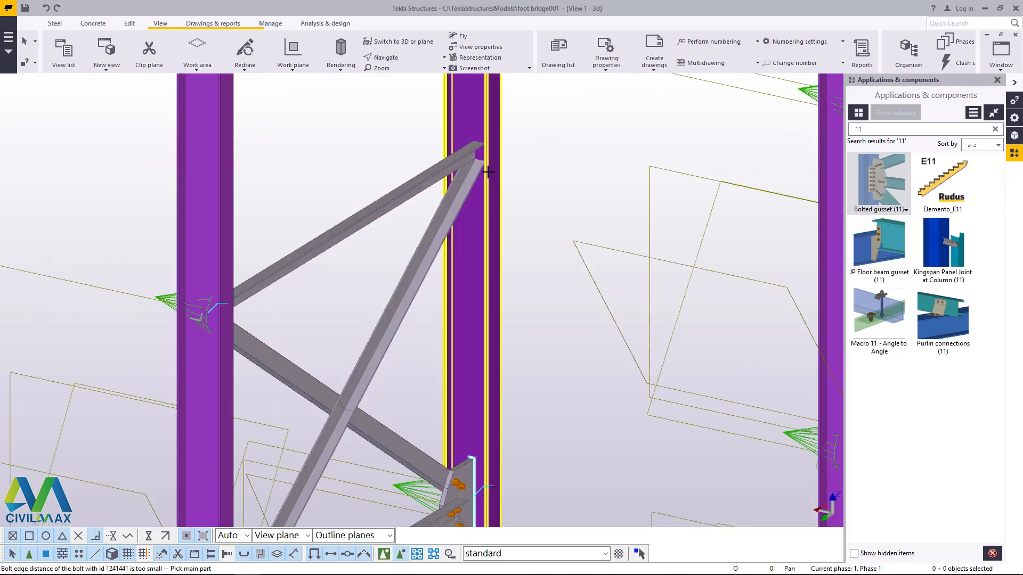
Step: Connect the two braces meeting at the upper joint of the next column with a bolted gusset
scroll(487, 171, up, 3)
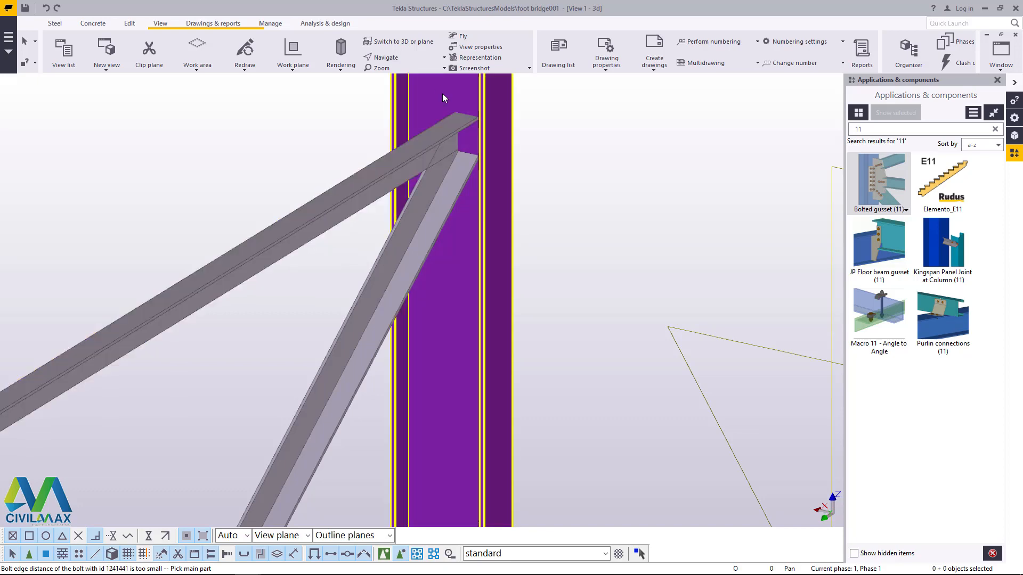
click(442, 94)
click(435, 143)
middle_click(437, 182)
Step: Connect the single brace directly below the stair stringer to the columns at both its ends with bolted gussets
scroll(414, 303, down, 6)
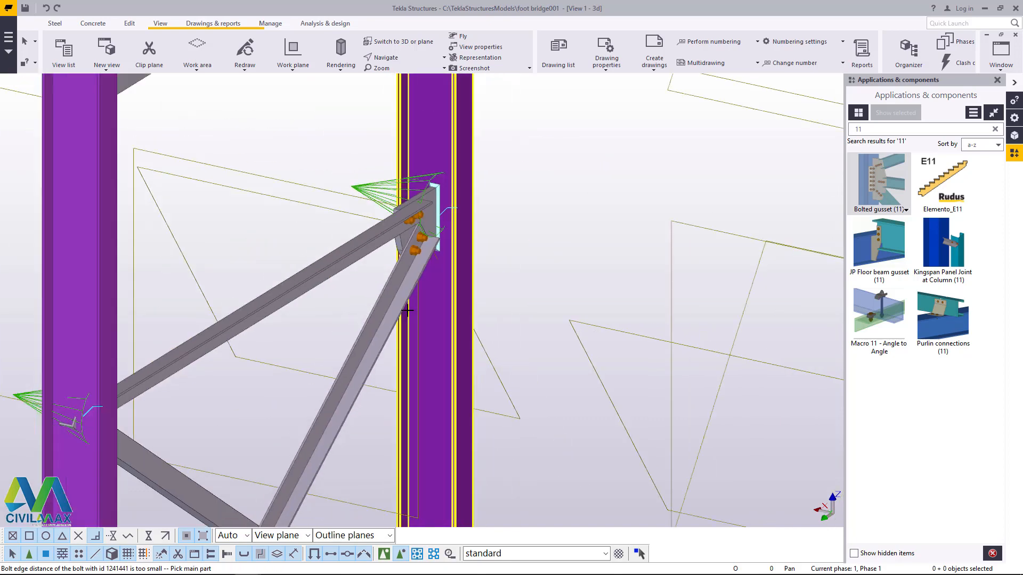
scroll(277, 208, up, 4)
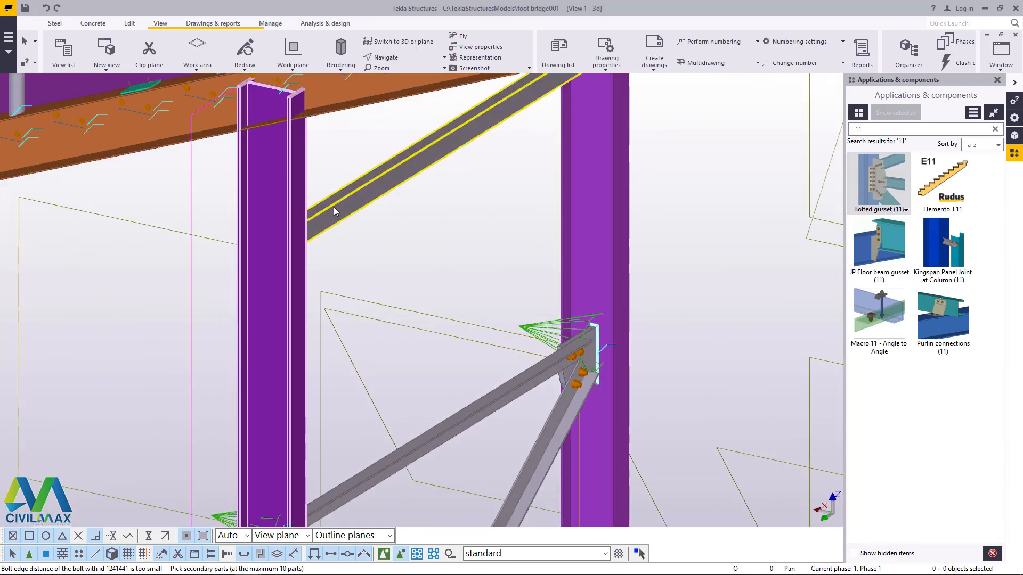
scroll(333, 208, down, 3)
scroll(511, 179, up, 3)
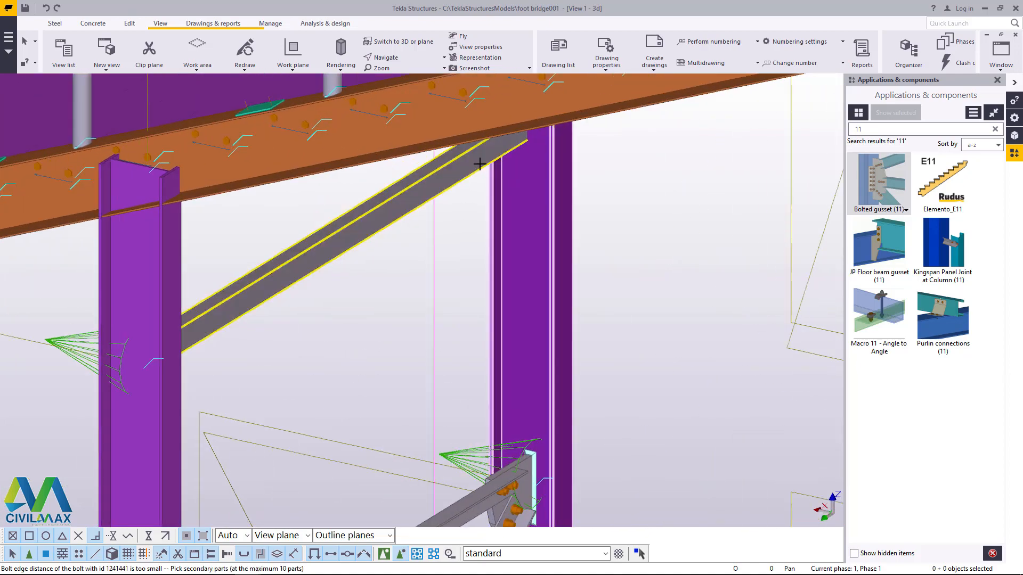
Step: Apply bolted gussets to the lowest brace ends above the base plates of the next frame's grid C and grid B columns
scroll(565, 192, down, 5)
scroll(405, 315, up, 8)
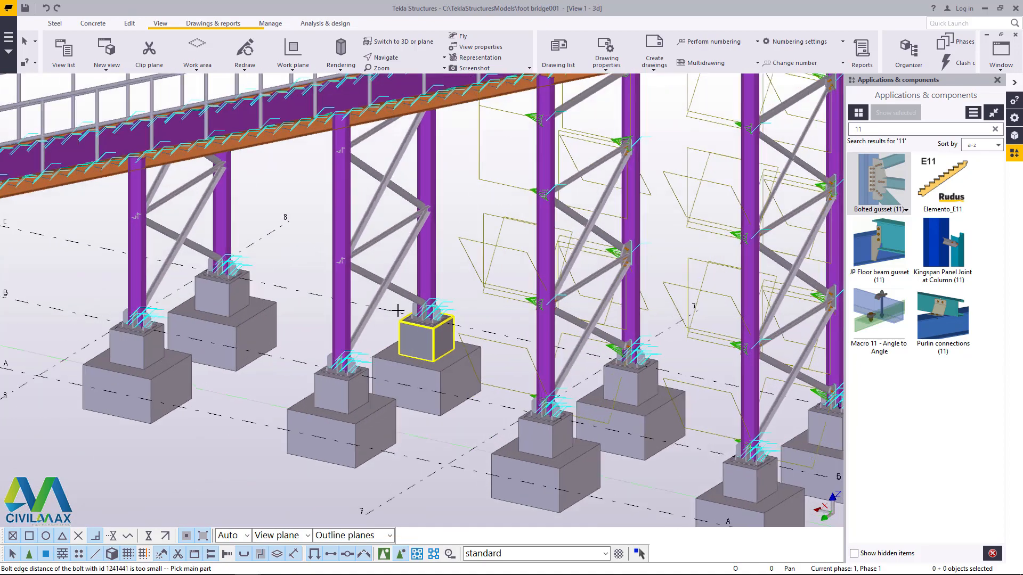
click(434, 254)
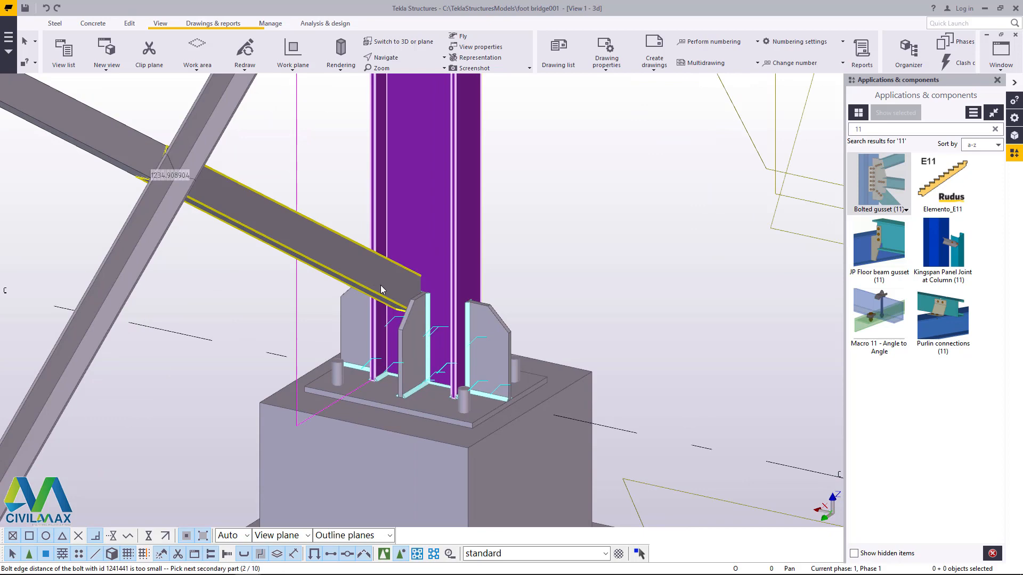
middle_click(381, 289)
scroll(276, 346, down, 3)
scroll(202, 325, up, 4)
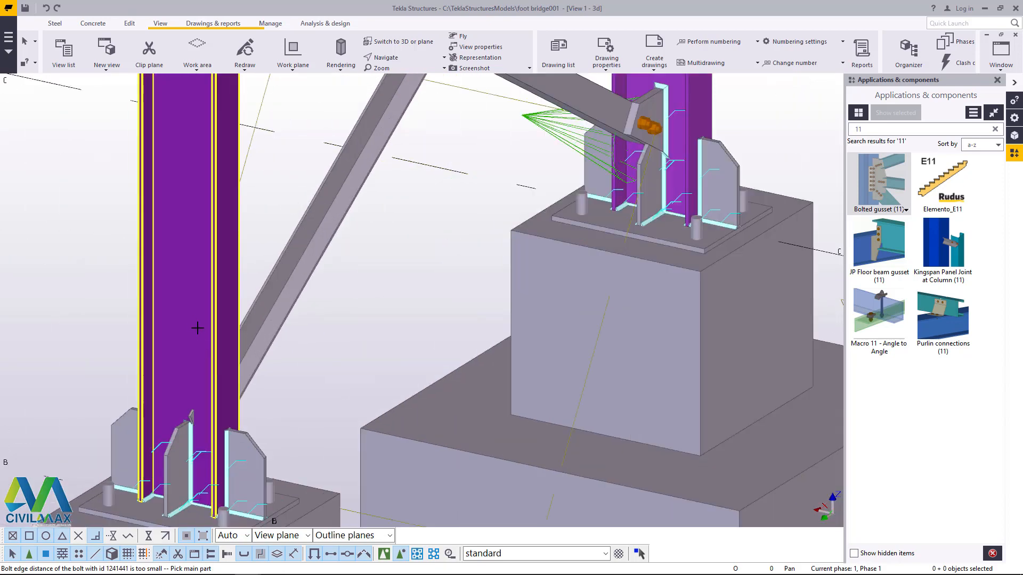
middle_click(258, 338)
Step: Try to connect the three braces at the grid B column's first joint with a bolted gusset, picking them from upper to lower
scroll(258, 335, down, 3)
scroll(213, 223, up, 5)
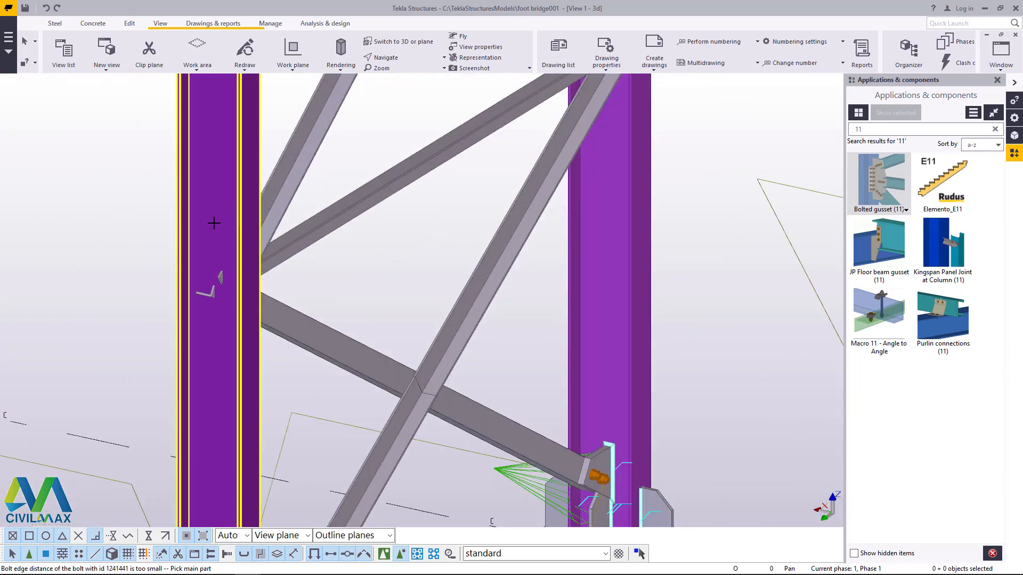
click(214, 222)
click(309, 228)
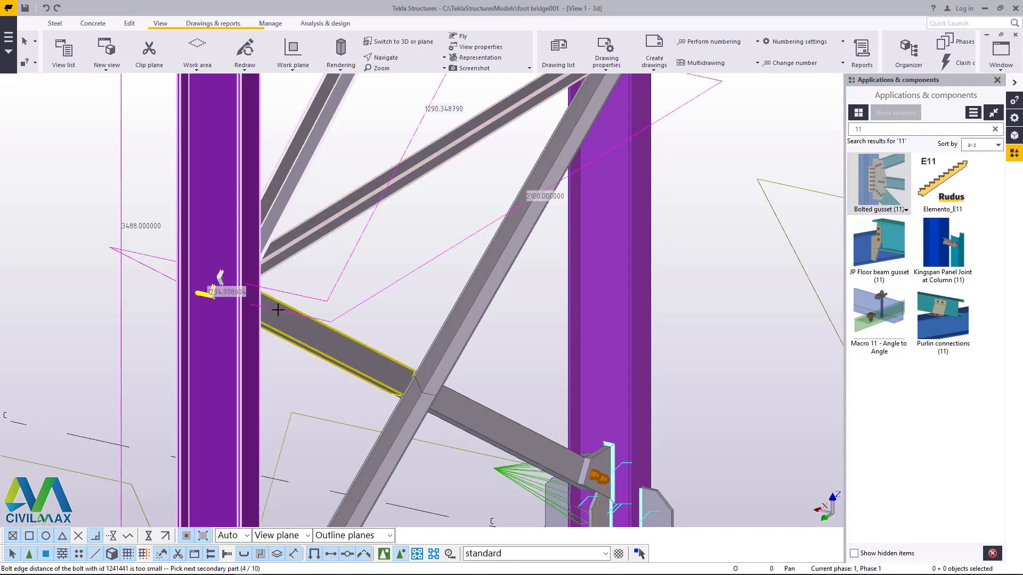
middle_click(277, 309)
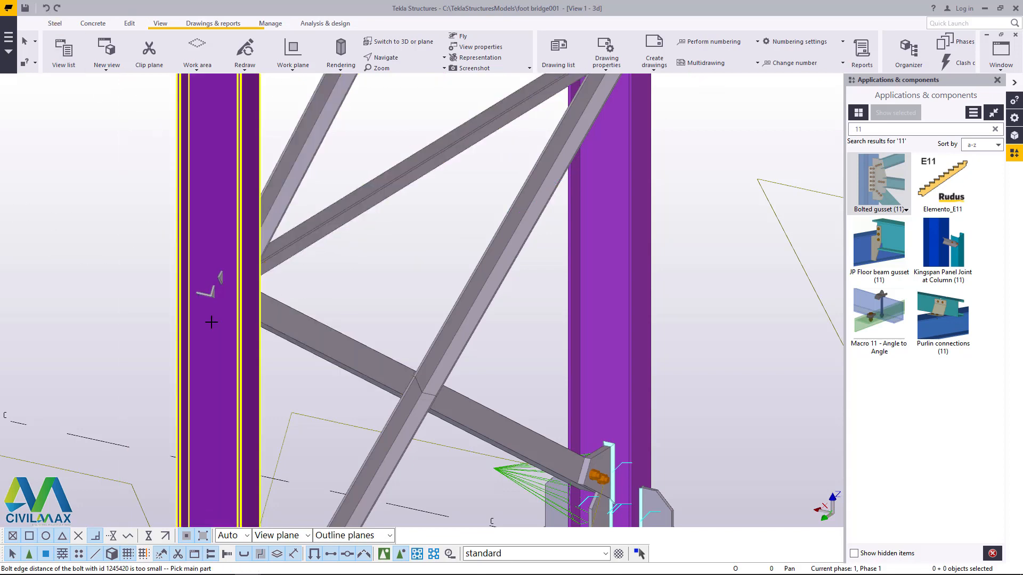
Step: Connect the three braces at the grid B column's first joint with a bolted gusset, picking them from lower to upper
click(211, 322)
click(272, 318)
click(283, 245)
click(276, 198)
middle_click(273, 194)
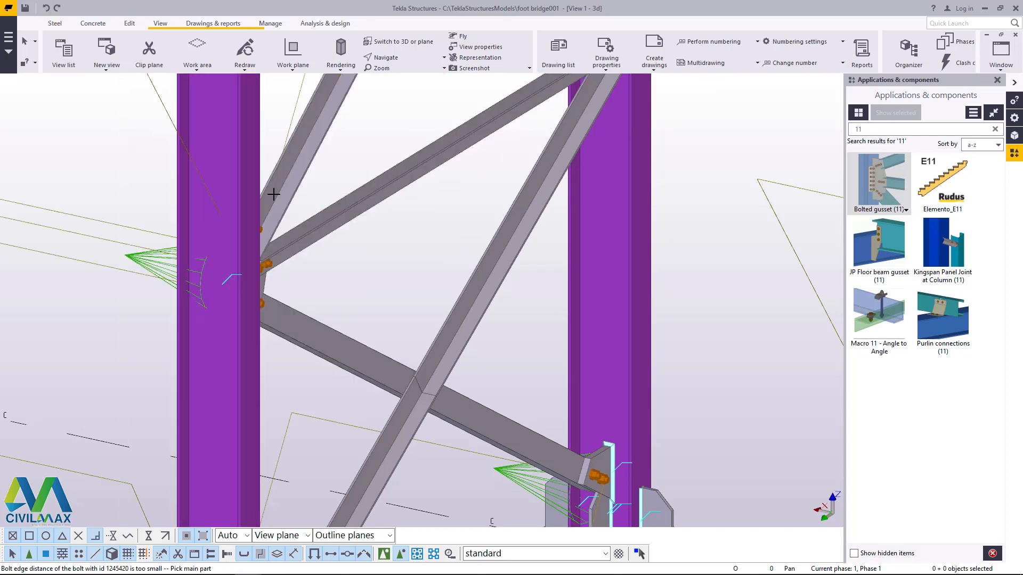
Step: Connect the three braces at the next joint of the opposite grid C column with a bolted gusset, picking them from upper to lower
scroll(255, 407, down, 10)
scroll(378, 276, up, 9)
click(428, 232)
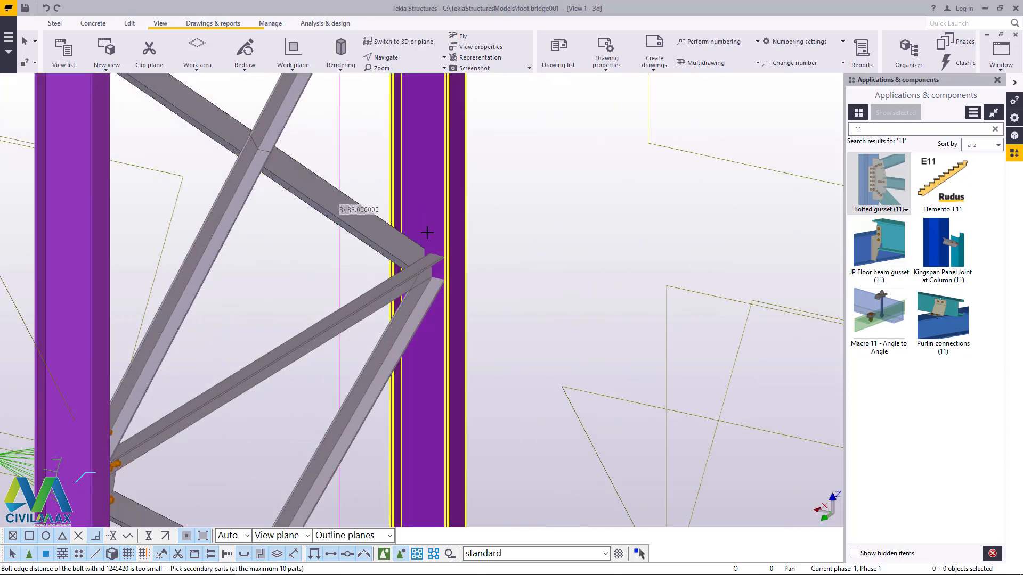
click(394, 240)
click(346, 314)
click(410, 322)
middle_click(409, 322)
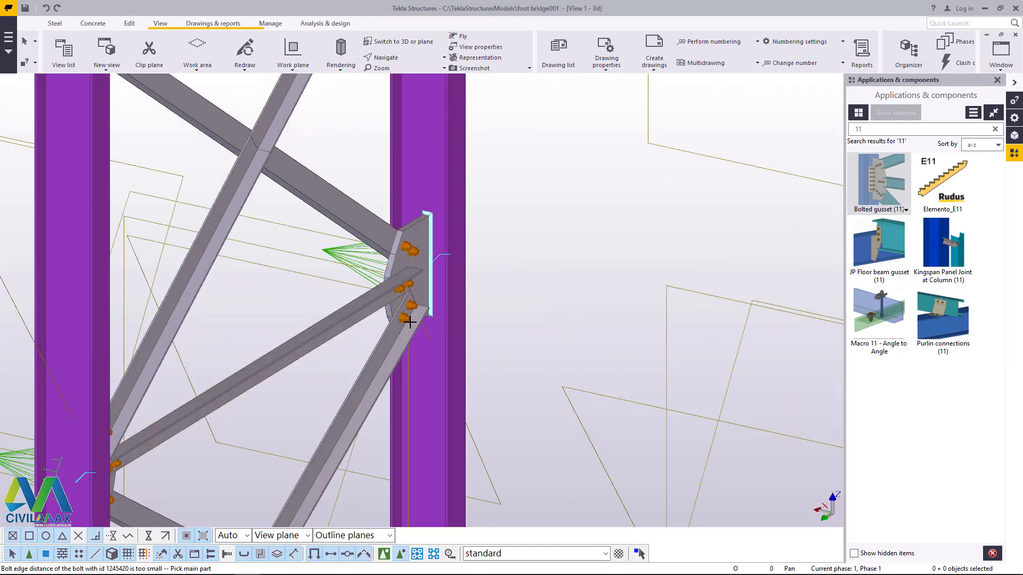
Step: Try a bolted gusset at the grid B column's joint below the stringer, picking the upper brace before the lower one
scroll(409, 322, down, 8)
scroll(283, 208, up, 8)
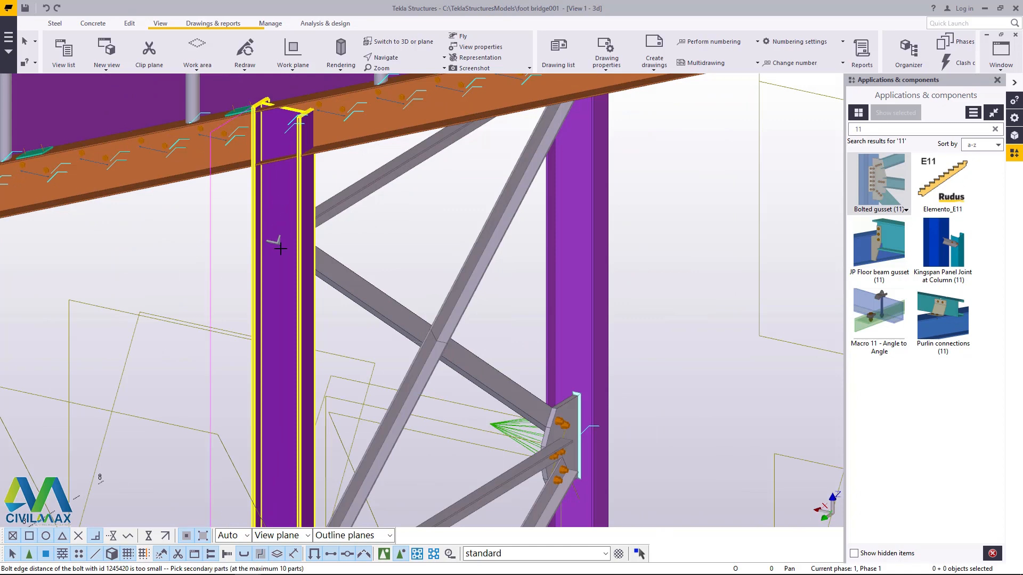
click(333, 209)
click(331, 265)
middle_click(329, 344)
Step: Connect the two braces at the grid B column's joint below the stringer with a bolted gusset, picking the lower brace before the upper one
scroll(332, 375, down, 2)
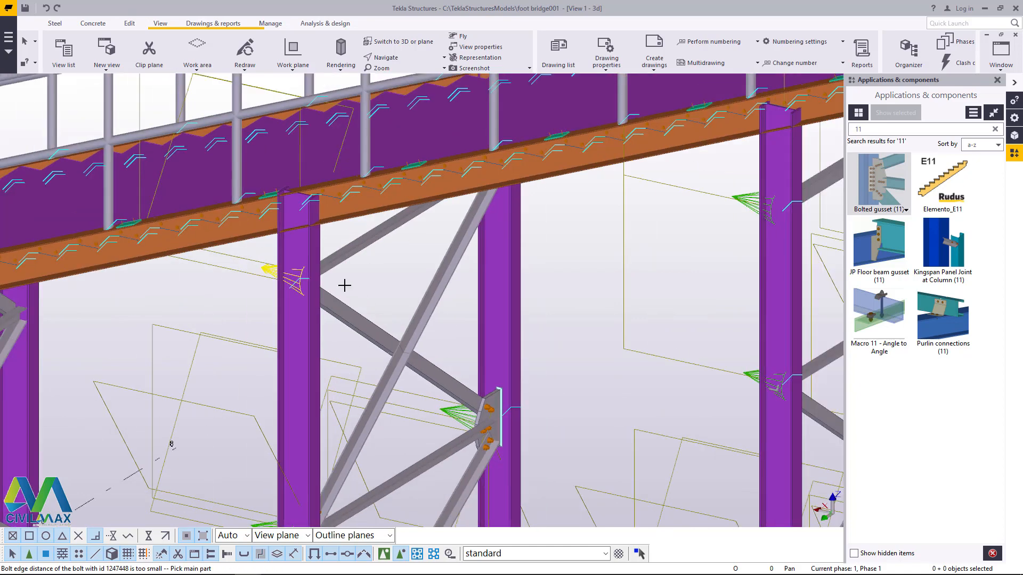
scroll(344, 286, up, 2)
scroll(274, 330, up, 2)
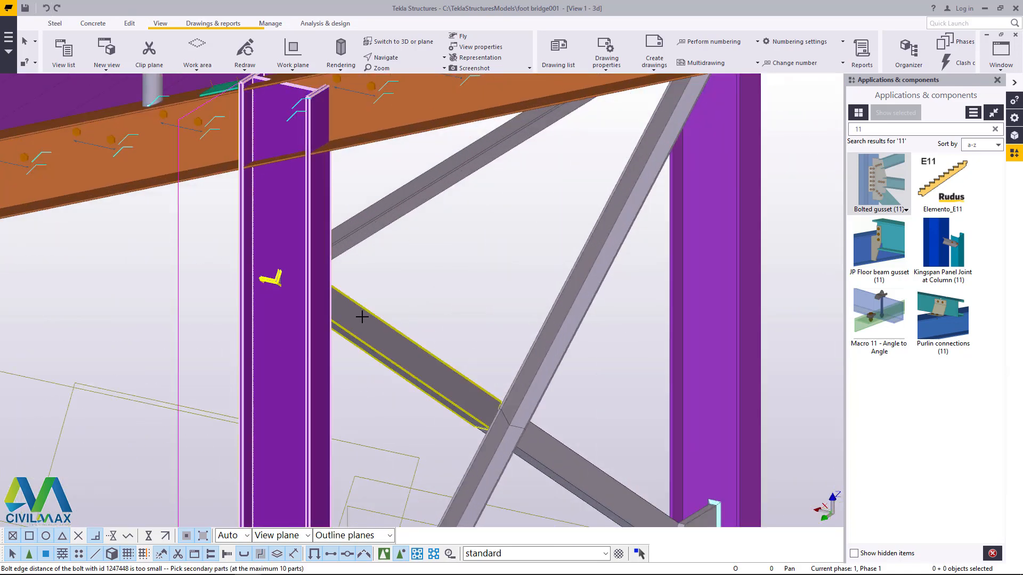
scroll(293, 313, down, 2)
scroll(517, 199, up, 3)
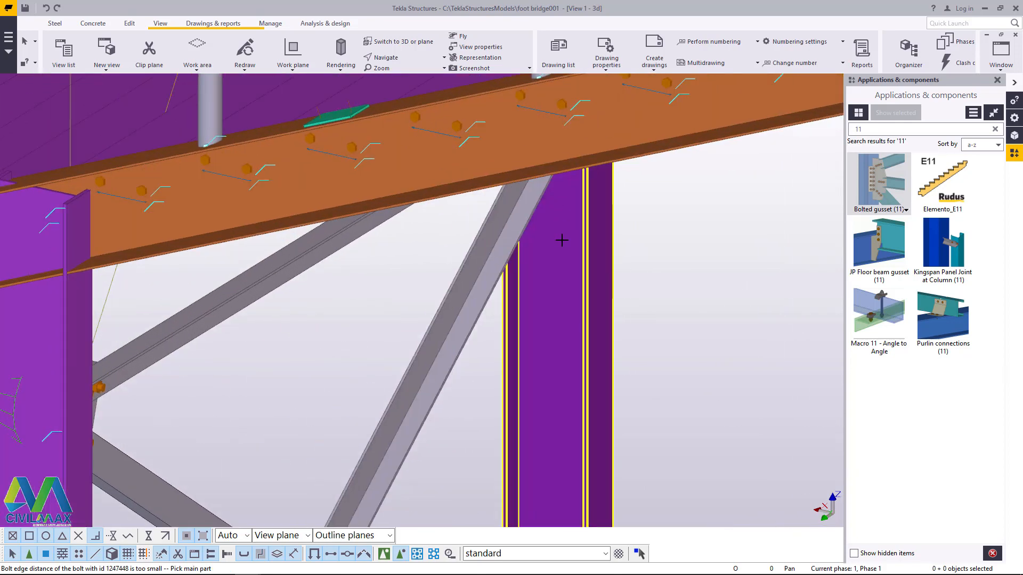
Step: Connect the two braces at the grid C column's uppermost joint under the stringer with a bolted gusset and inspect it from below
click(562, 240)
click(514, 220)
click(299, 246)
middle_click(298, 245)
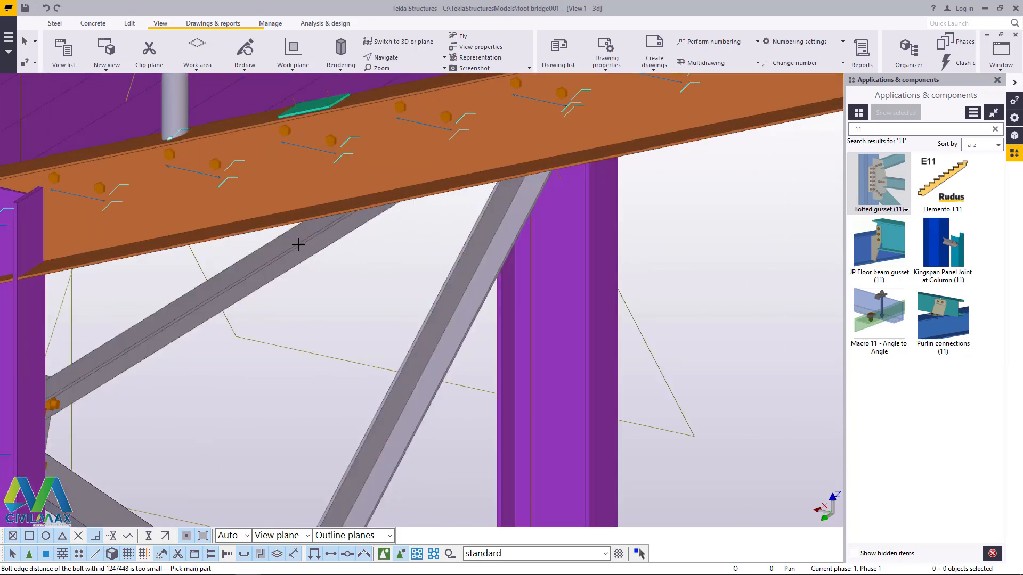
scroll(365, 344, down, 2)
click(398, 60)
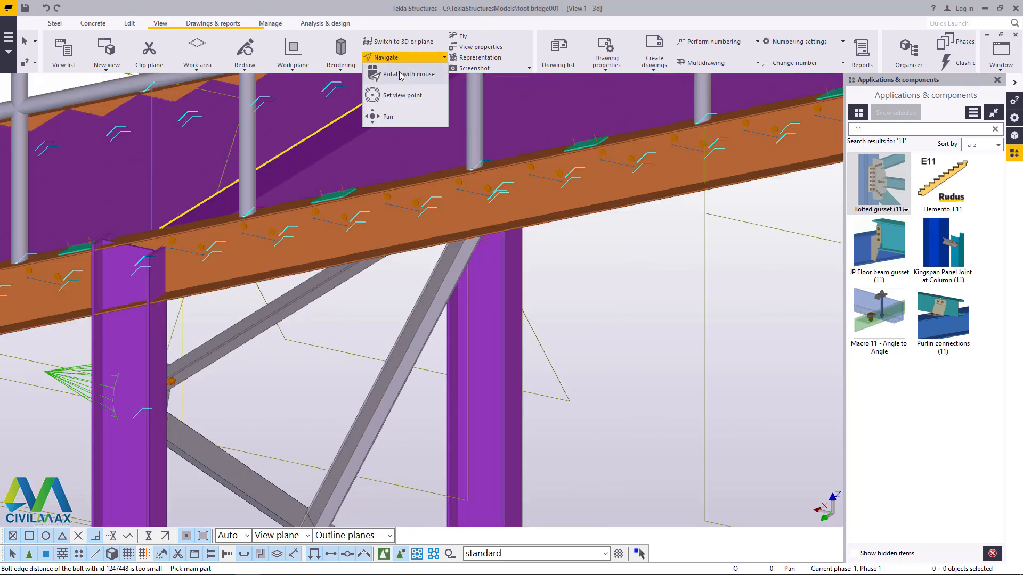
click(403, 74)
scroll(479, 244, down, 6)
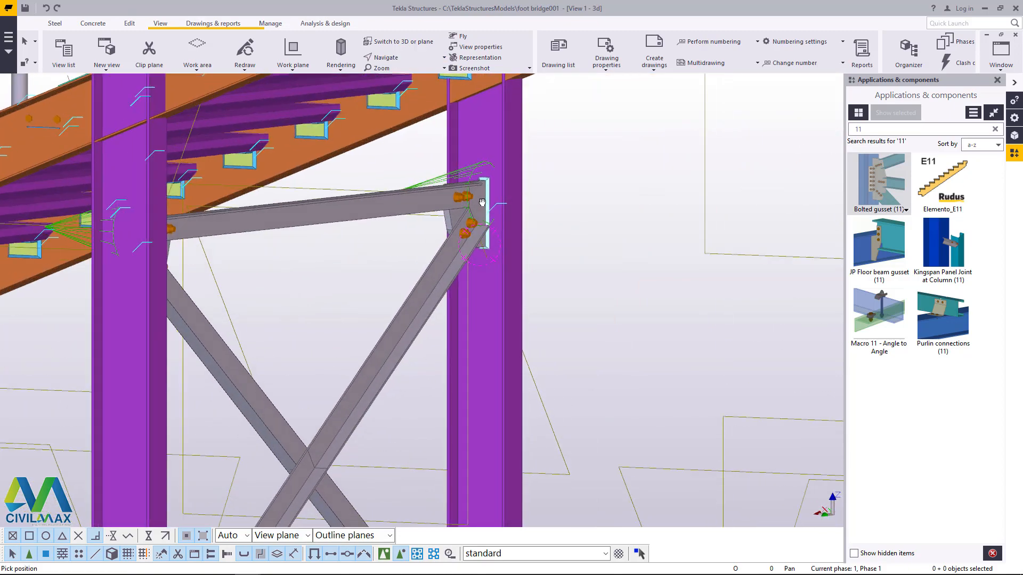
scroll(506, 242, down, 5)
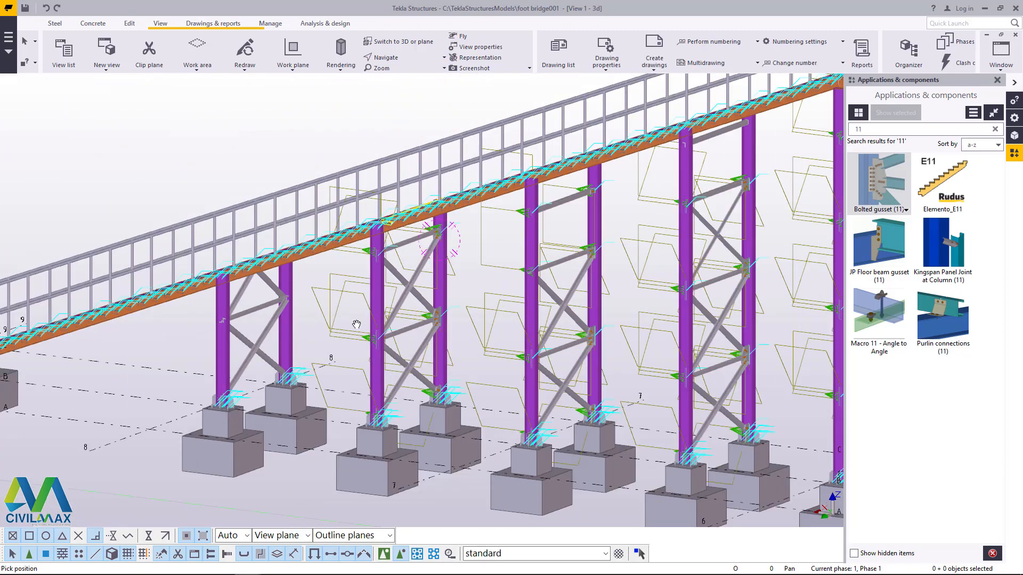
scroll(479, 229, up, 6)
right_click(443, 212)
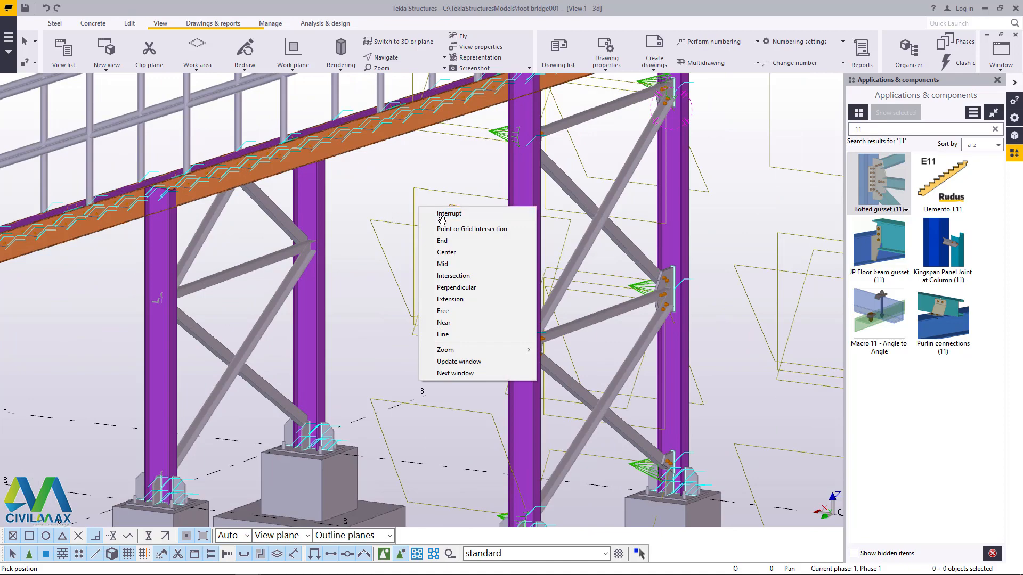
click(443, 215)
Step: Delete the two topmost braces that meet in a peak above the stringer between the shortest column pair near grid 8
click(374, 56)
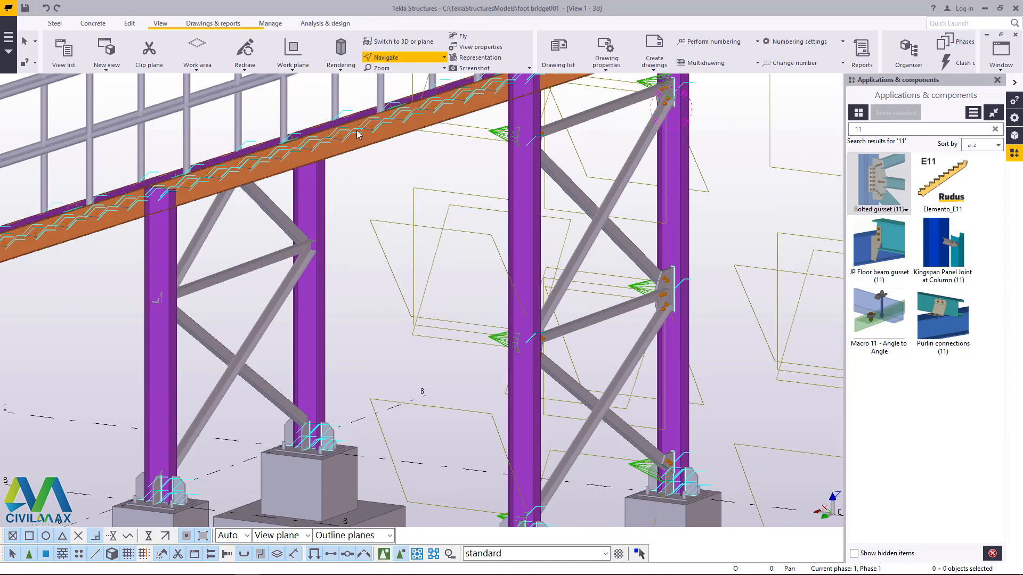
mouse_move(282, 190)
mouse_down()
mouse_move(287, 176)
mouse_move(326, 213)
mouse_move(287, 192)
mouse_up()
click(376, 57)
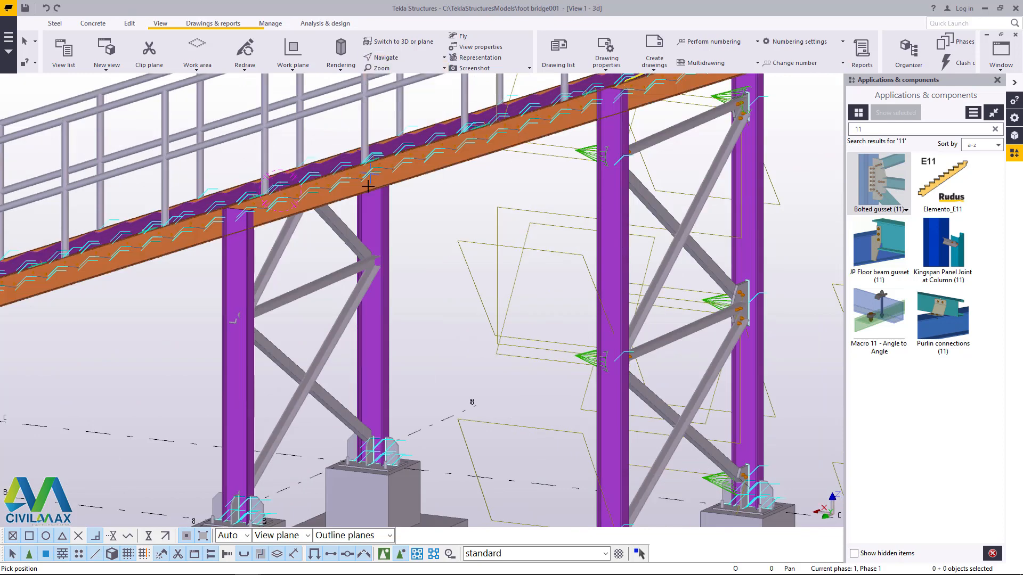
ctrl+middle_drag(367, 239, 359, 196)
right_click(338, 182)
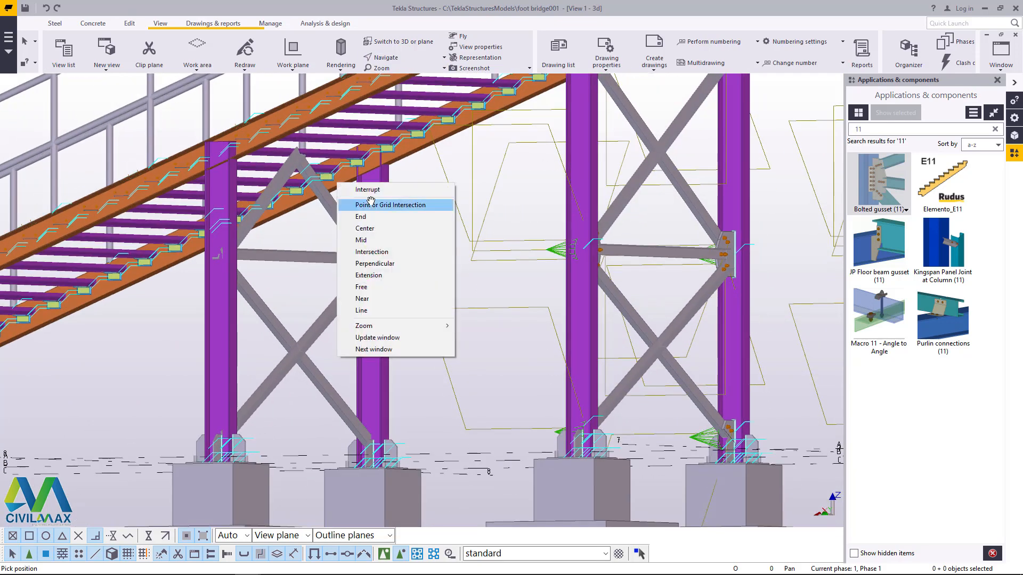
click(369, 203)
scroll(369, 197, up, 2)
click(337, 205)
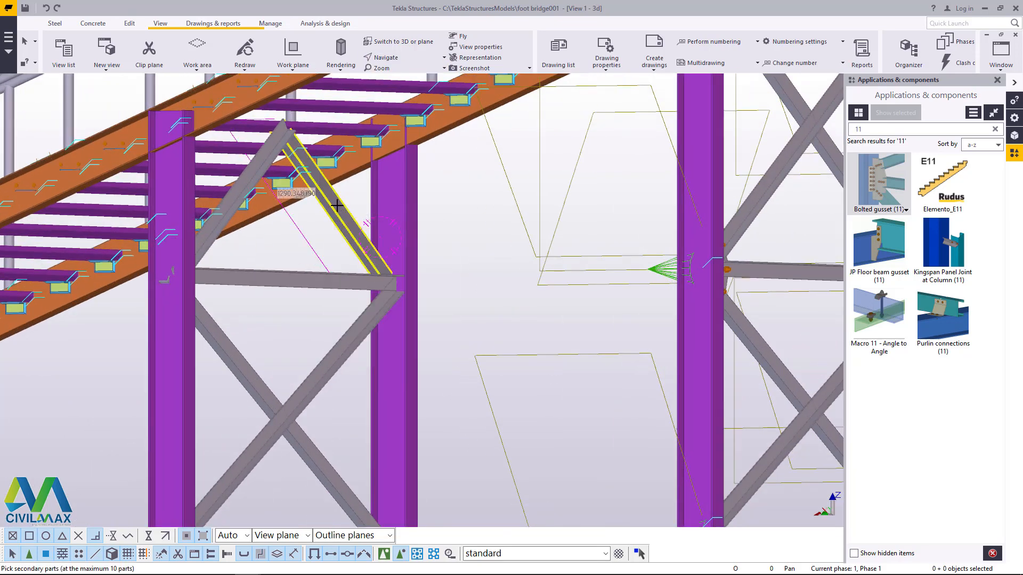
right_click(429, 205)
click(454, 213)
click(344, 226)
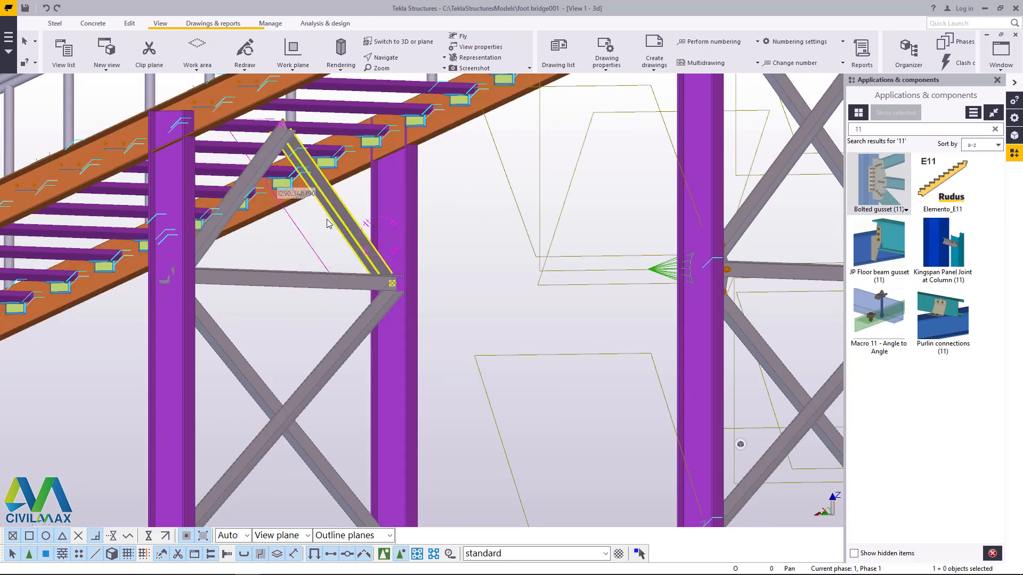
key(Delete)
Step: Connect the lower diagonal braces to the bases of both columns near grid 8 with bolted gussets
scroll(483, 204, down, 2)
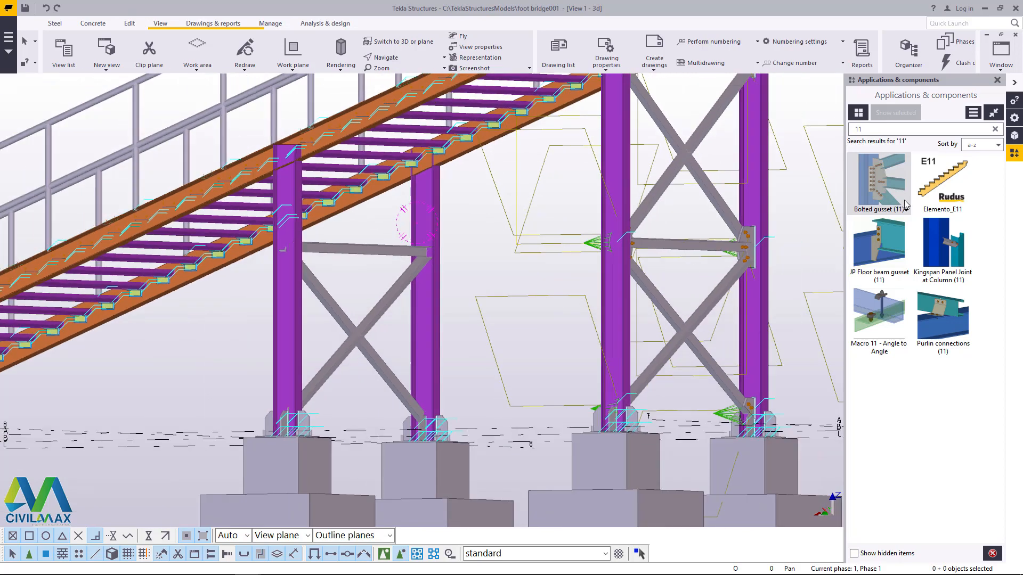
scroll(396, 429, up, 4)
click(439, 325)
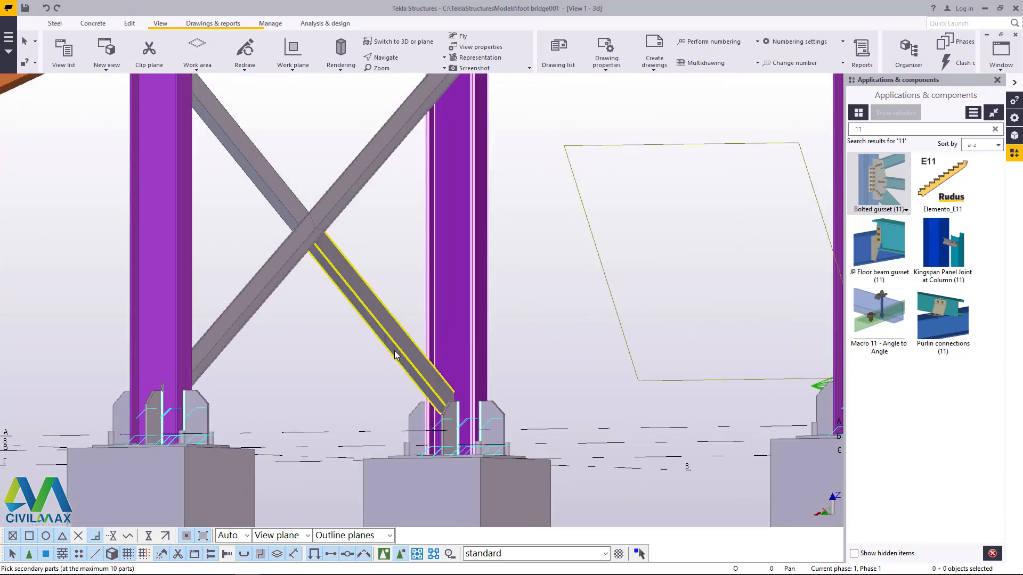
click(394, 351)
middle_click(393, 350)
click(179, 302)
click(226, 311)
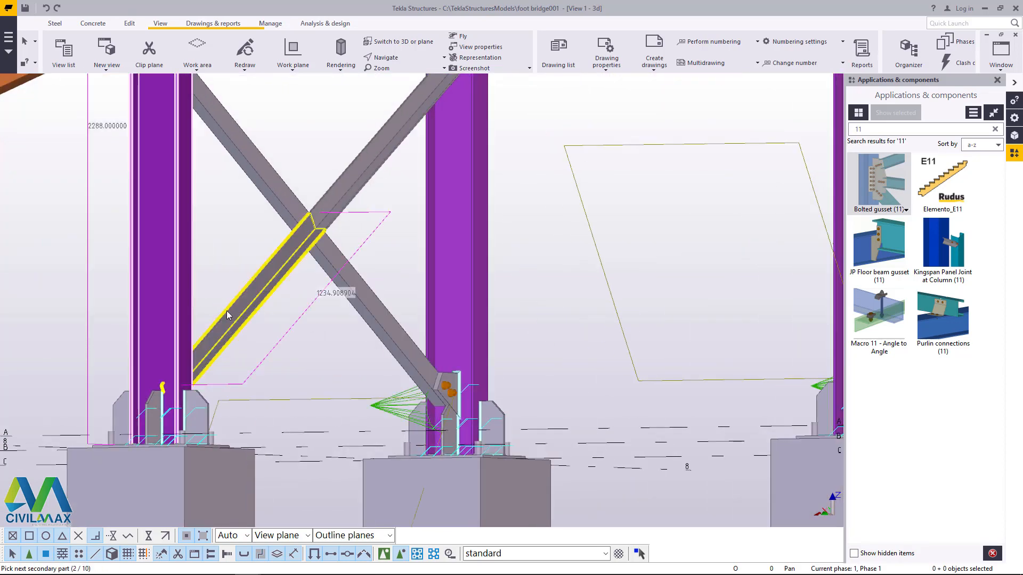
middle_click(226, 311)
Step: Try a bolted gusset at the upper joint of the grid B column near grid 8, then undo it
scroll(327, 416, down, 2)
scroll(258, 206, up, 3)
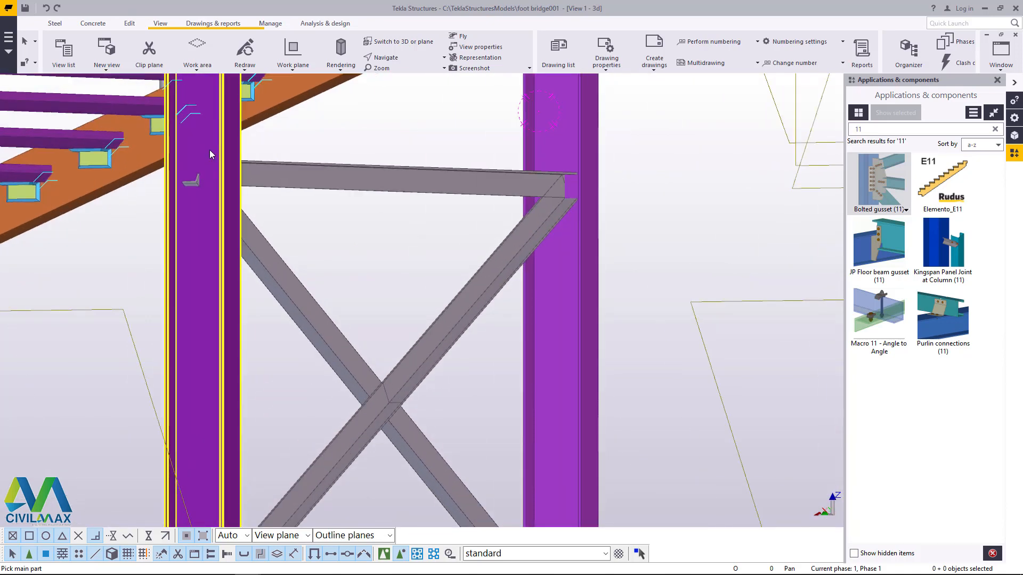
click(210, 154)
click(263, 244)
middle_click(263, 238)
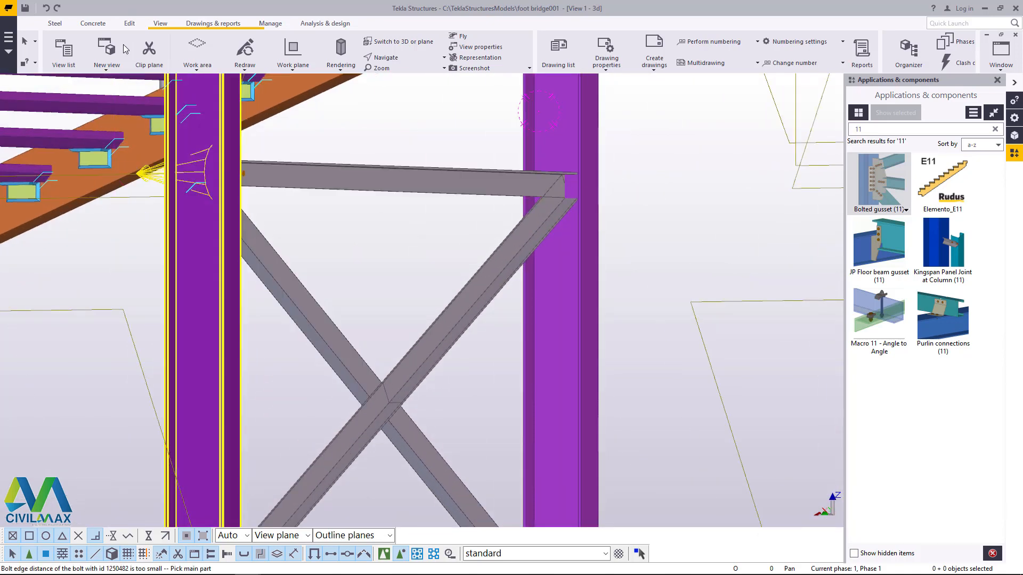
click(46, 9)
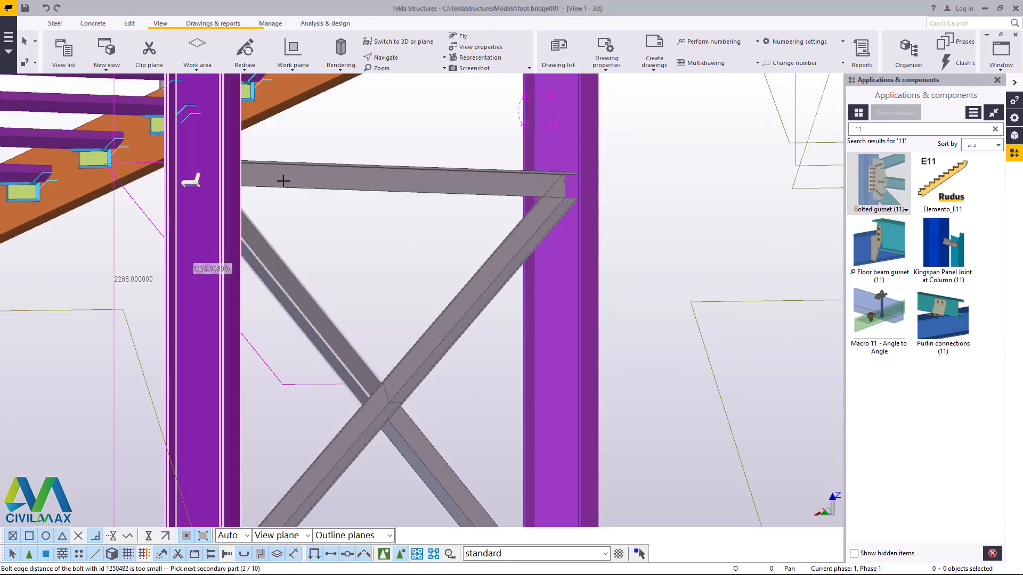
Step: Try to connect the horizontal and diagonal braces at the opposite grid C column's upper joint with a bolted gusset
scroll(581, 162, up, 3)
click(567, 224)
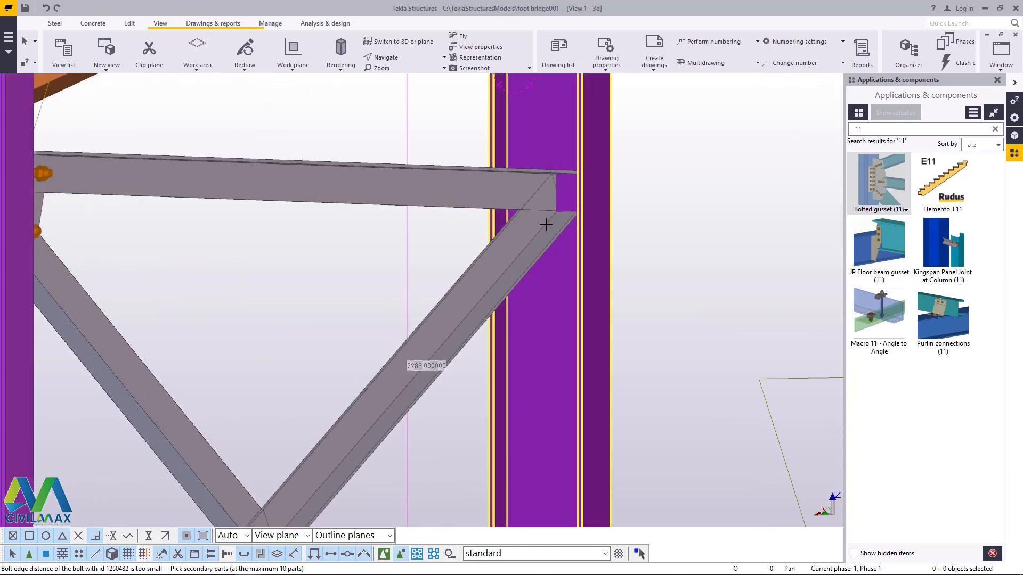
click(503, 190)
click(521, 235)
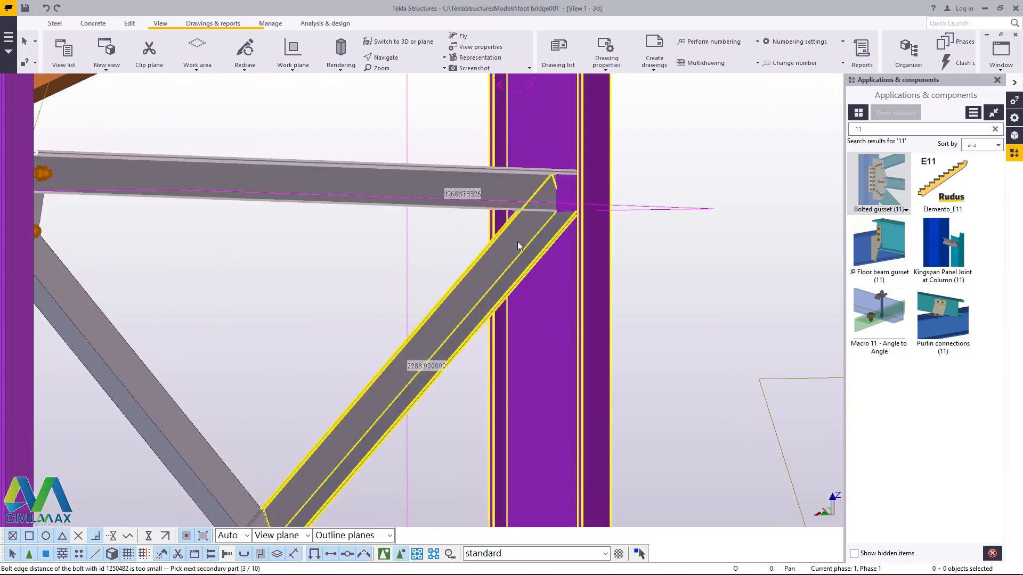
middle_click(517, 241)
Step: Connect the grid C column's upper joint again with a bolted gusset, picking the horizontal brace before the diagonal, and redraw the view
click(525, 159)
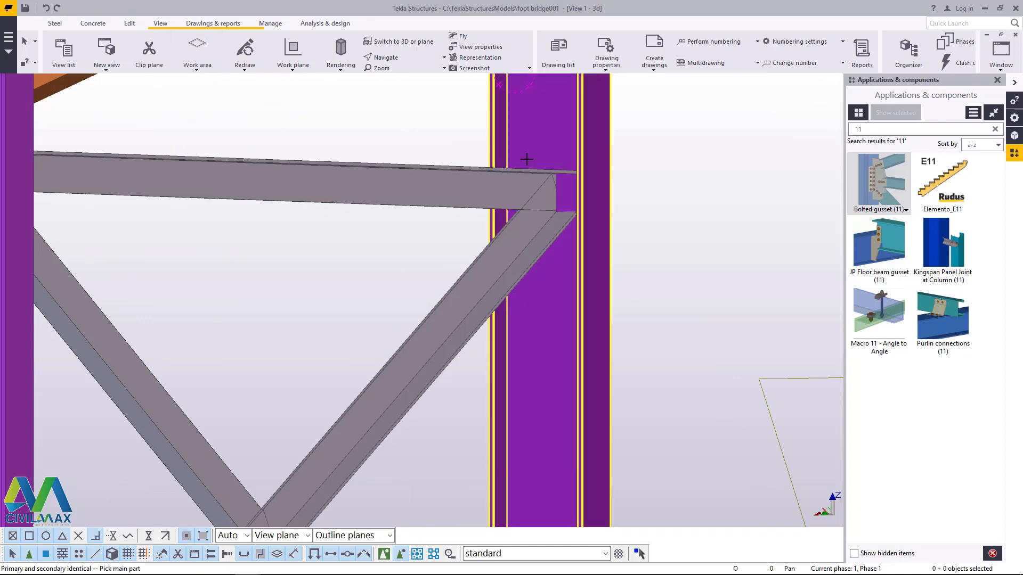
click(498, 192)
click(516, 235)
middle_click(516, 237)
scroll(515, 238, down, 6)
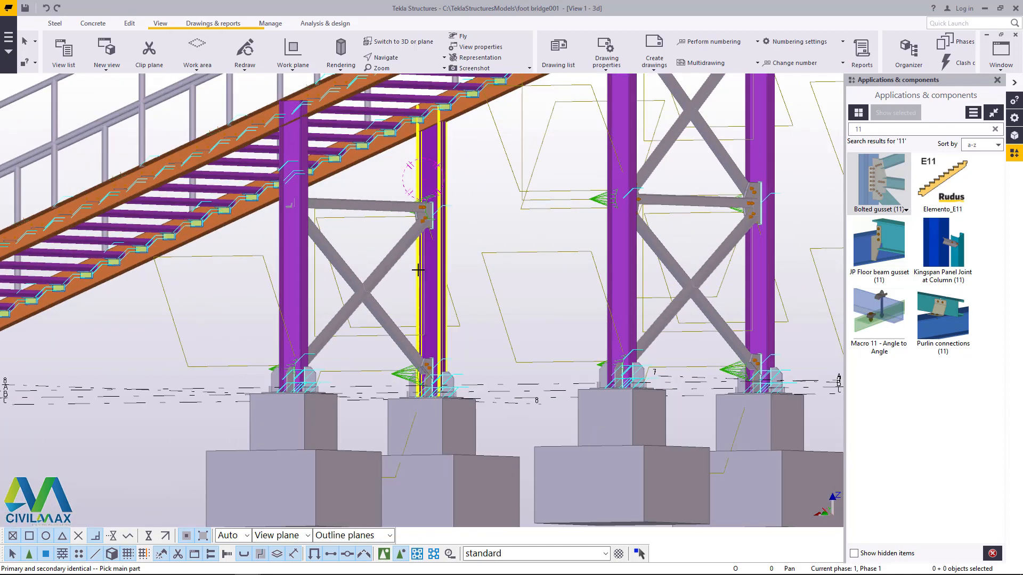
right_click(483, 219)
click(503, 225)
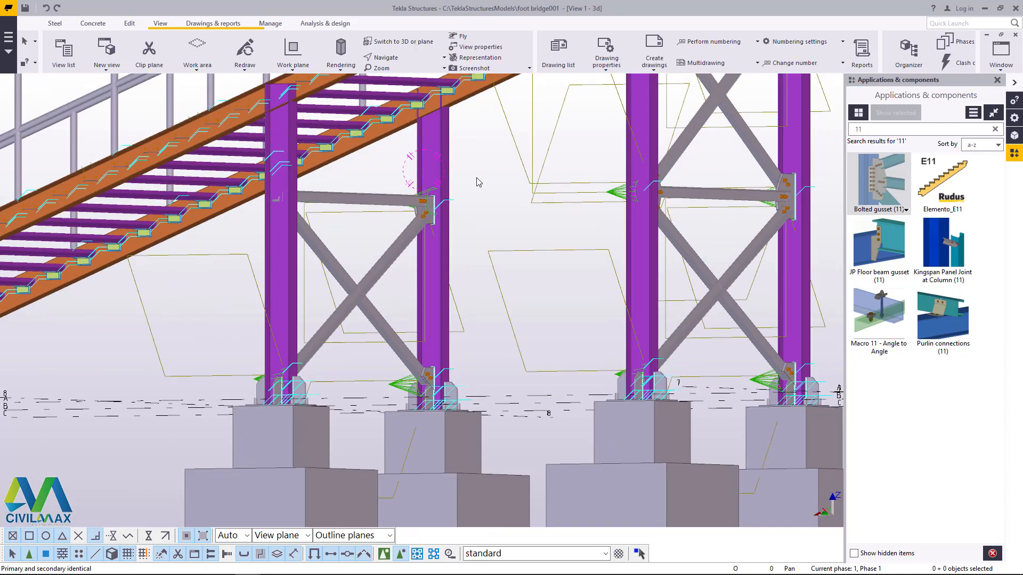
right_click(477, 178)
right_click(464, 127)
click(495, 188)
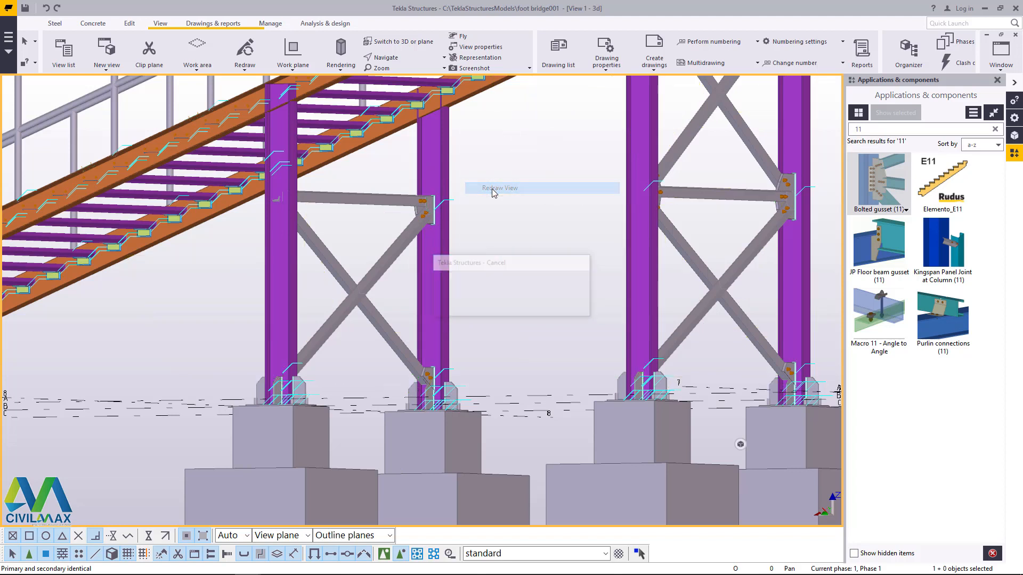
Step: Orbit to the brace crossing near grid 8, search the component catalog for the central gusset and open Central gusset (169)
click(409, 59)
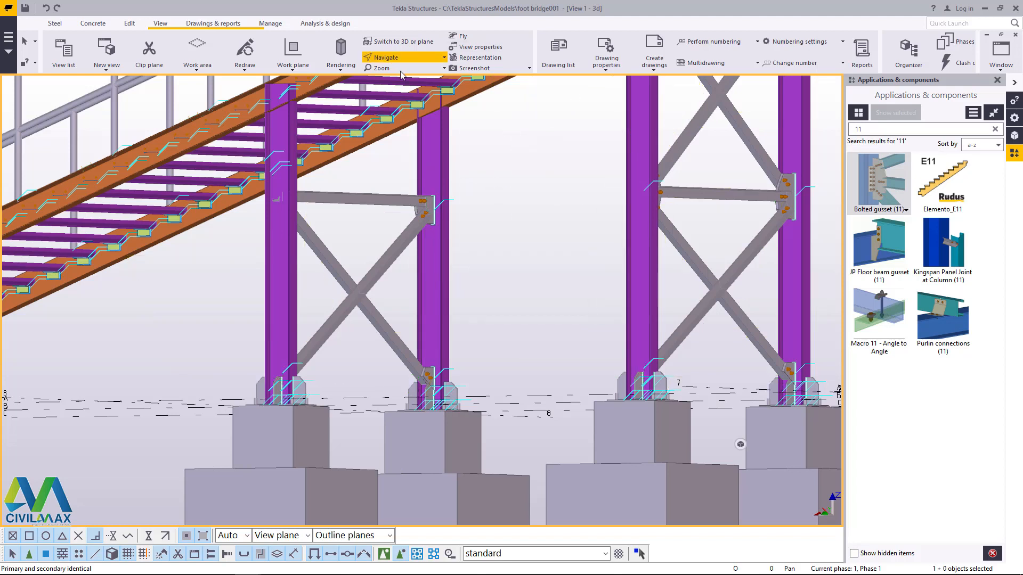
click(408, 87)
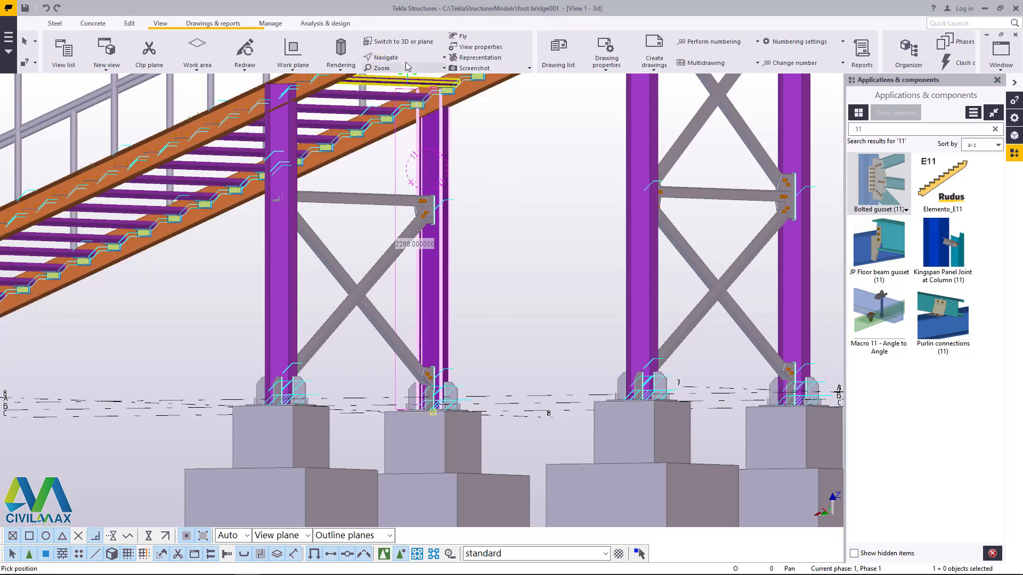
ctrl+middle_drag(430, 150, 418, 219)
scroll(347, 327, up, 3)
right_click(322, 229)
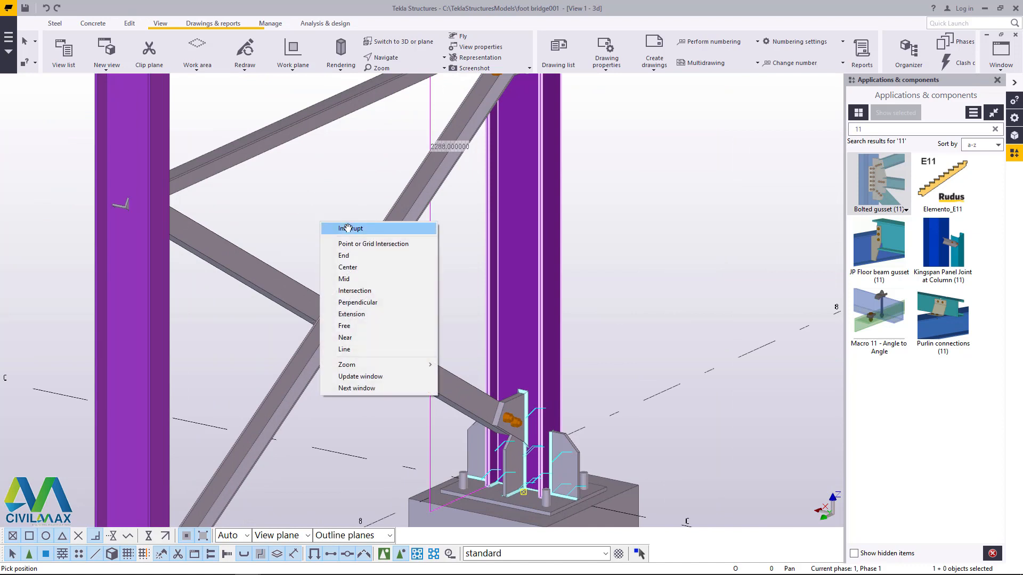
click(346, 228)
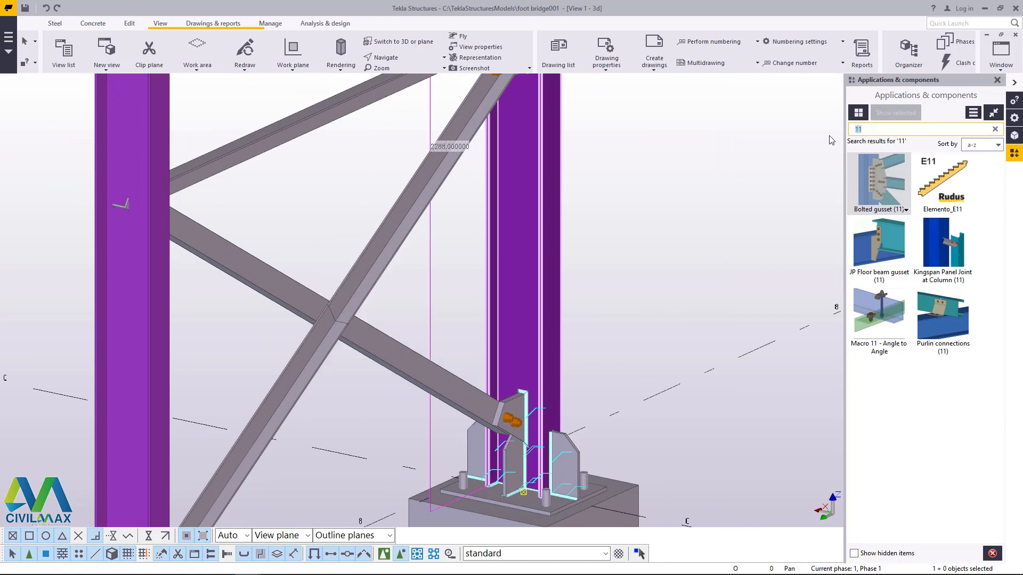
text(cen)
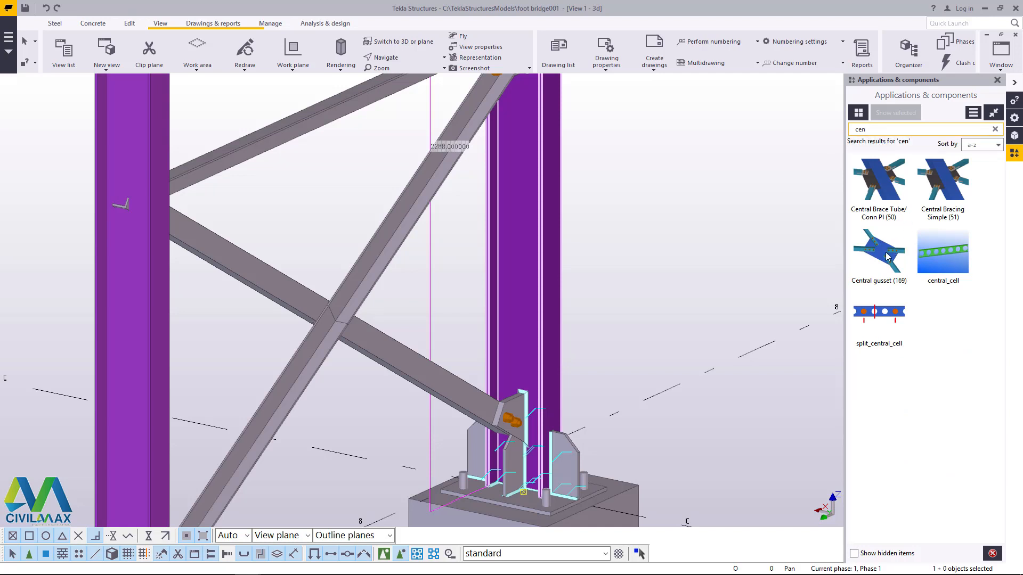
double_click(887, 257)
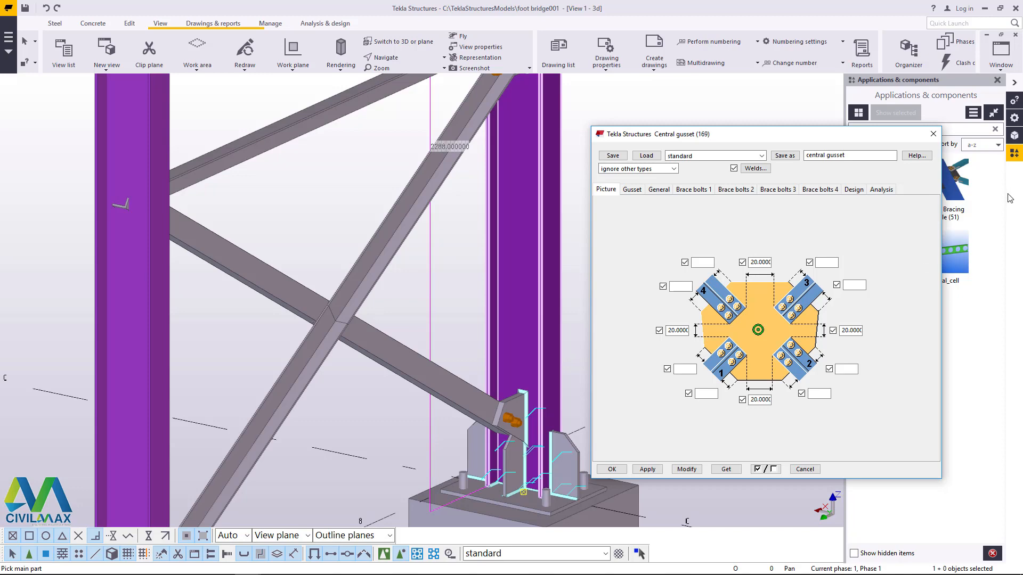
Step: Join the four brace segments at the crossing between the columns near grid 8 with a standard central gusset
scroll(335, 322, up, 2)
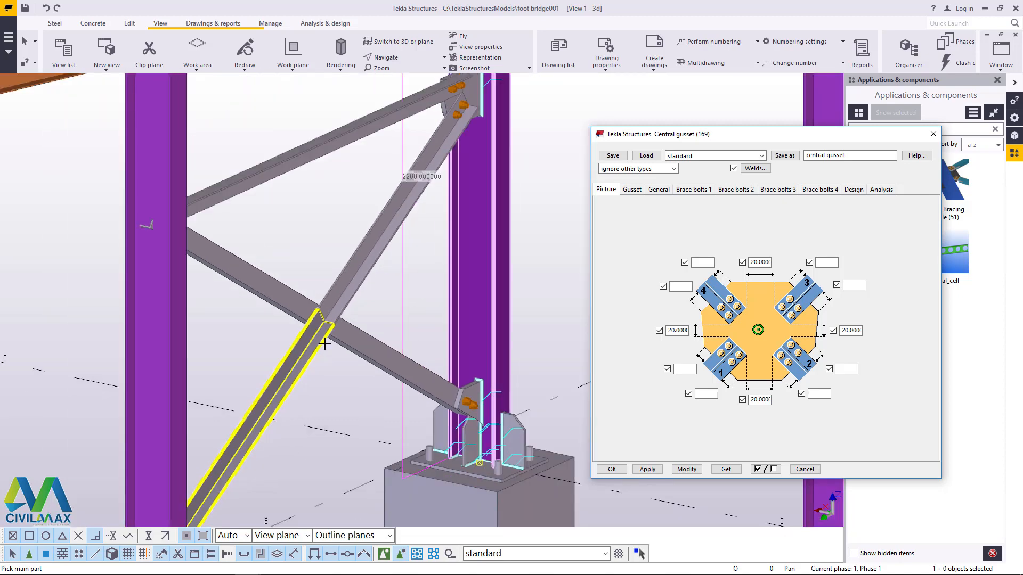
click(353, 273)
click(301, 361)
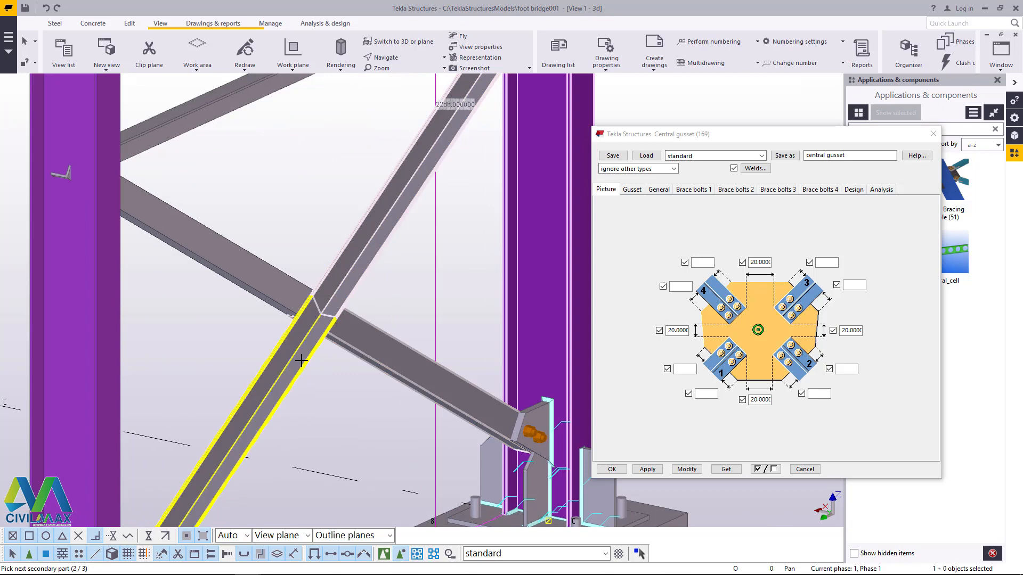
click(273, 258)
middle_click(274, 277)
scroll(311, 272, down, 3)
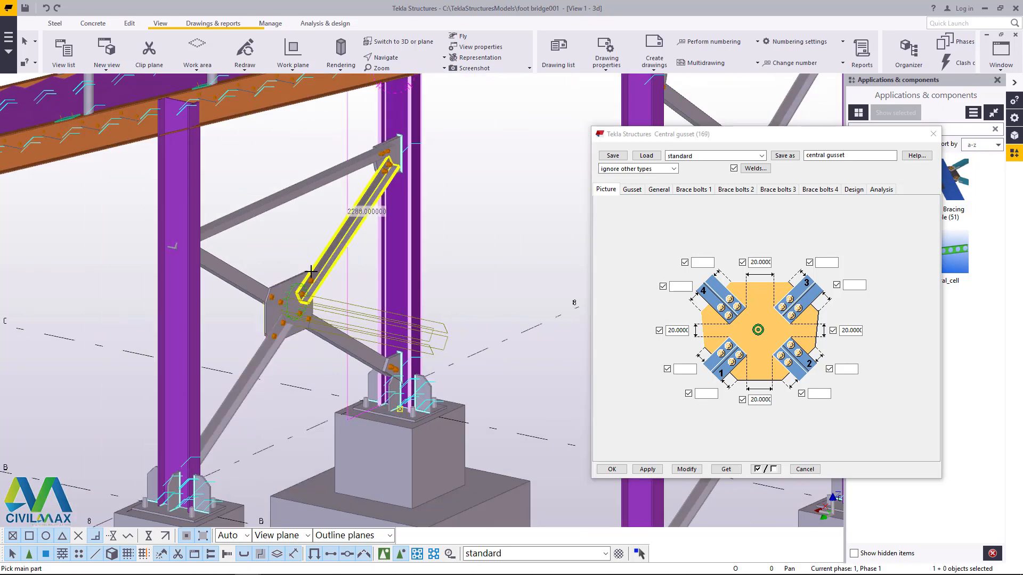
scroll(311, 271, up, 3)
right_click(275, 225)
click(297, 236)
scroll(297, 239, down, 3)
scroll(410, 329, up, 2)
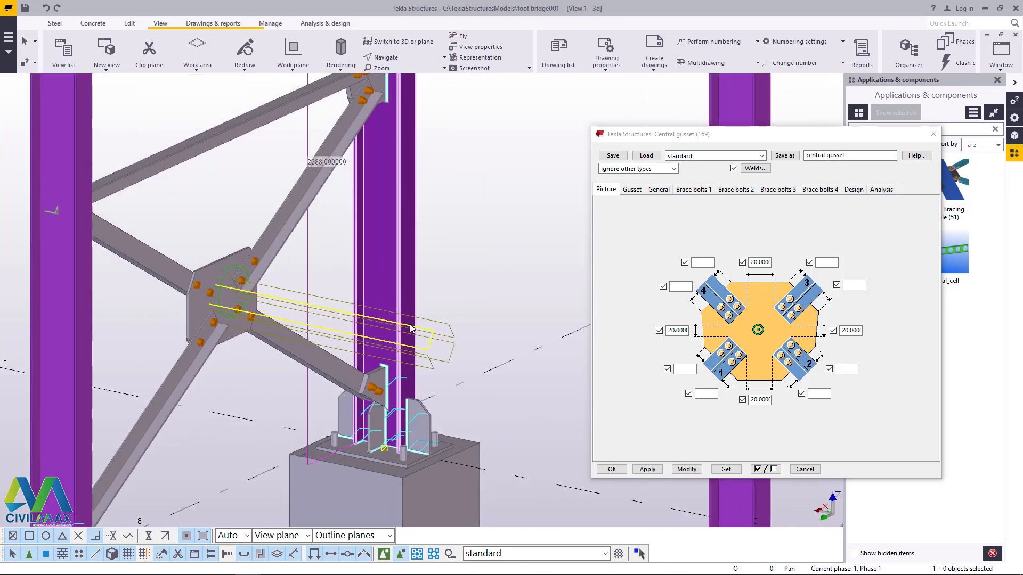
right_click(476, 203)
click(494, 160)
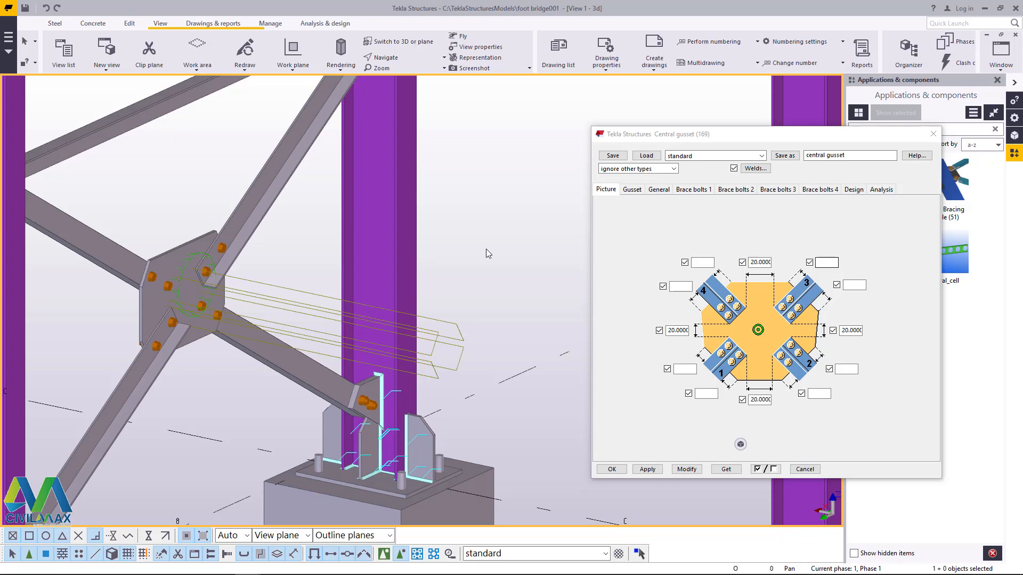
Step: Review the central gusset's plate, seal plate and brace bolt settings, ending on the overview picture
scroll(191, 314, down, 4)
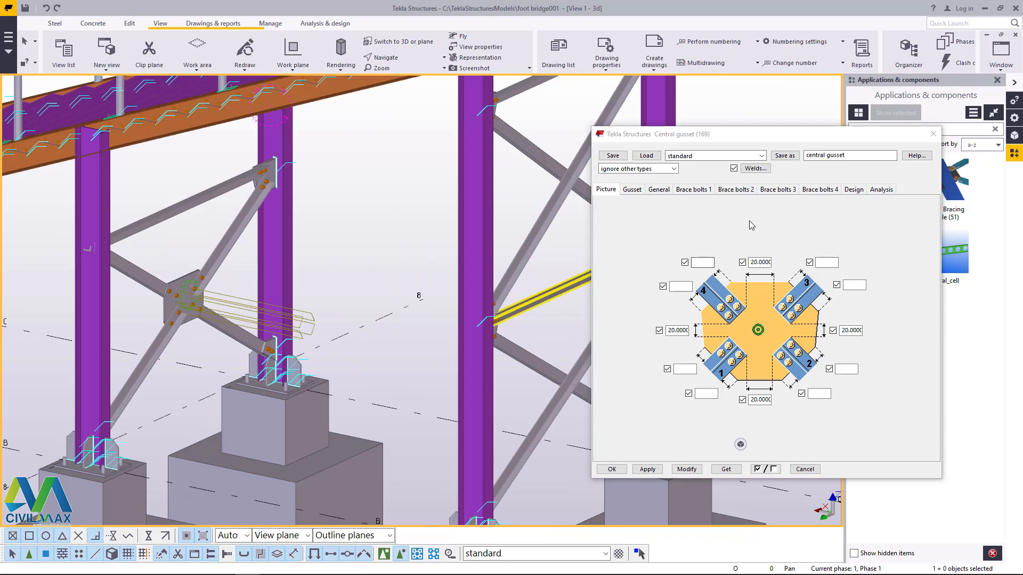
click(664, 191)
click(711, 191)
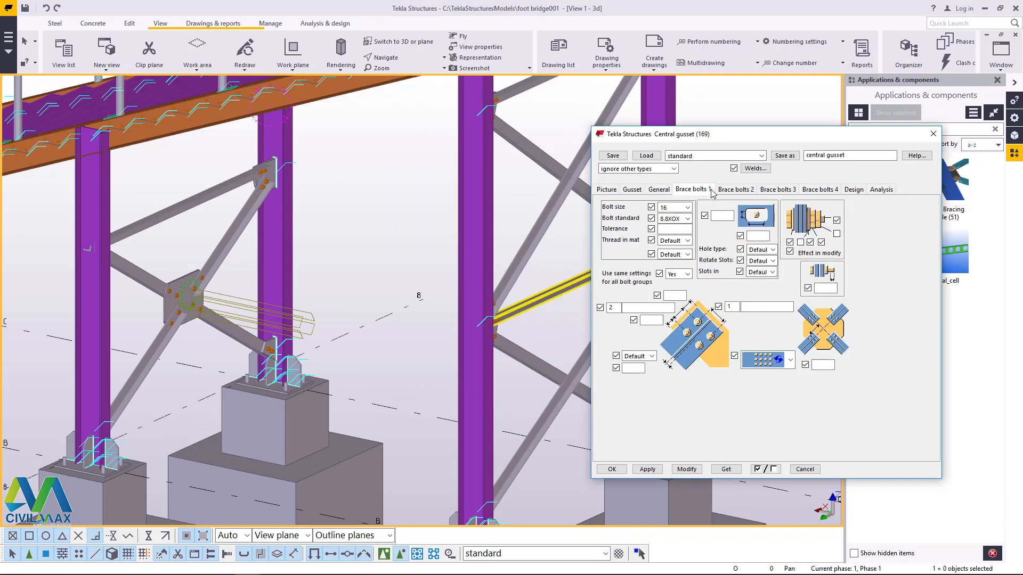
click(737, 190)
click(777, 191)
click(824, 192)
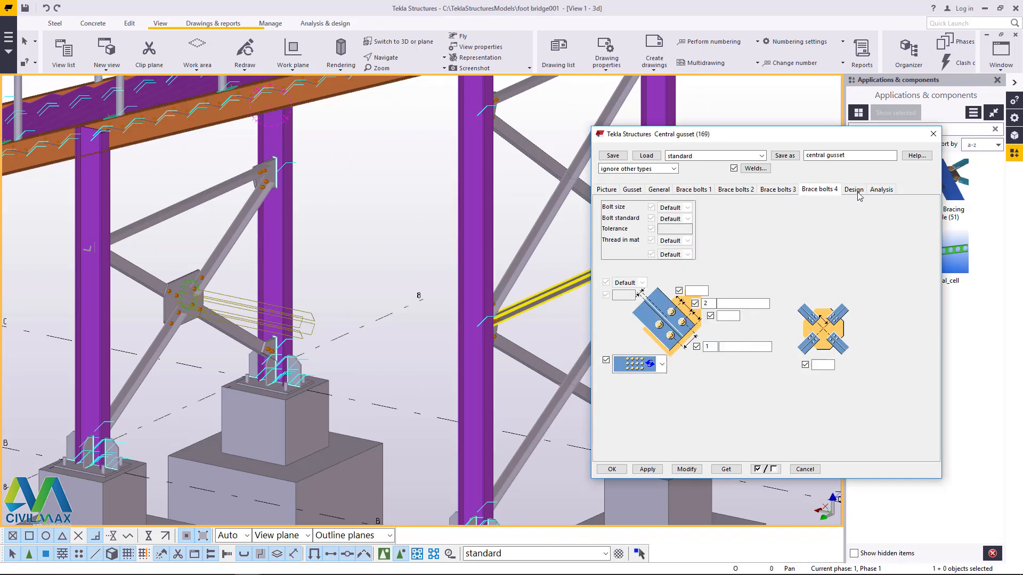
click(780, 192)
click(733, 191)
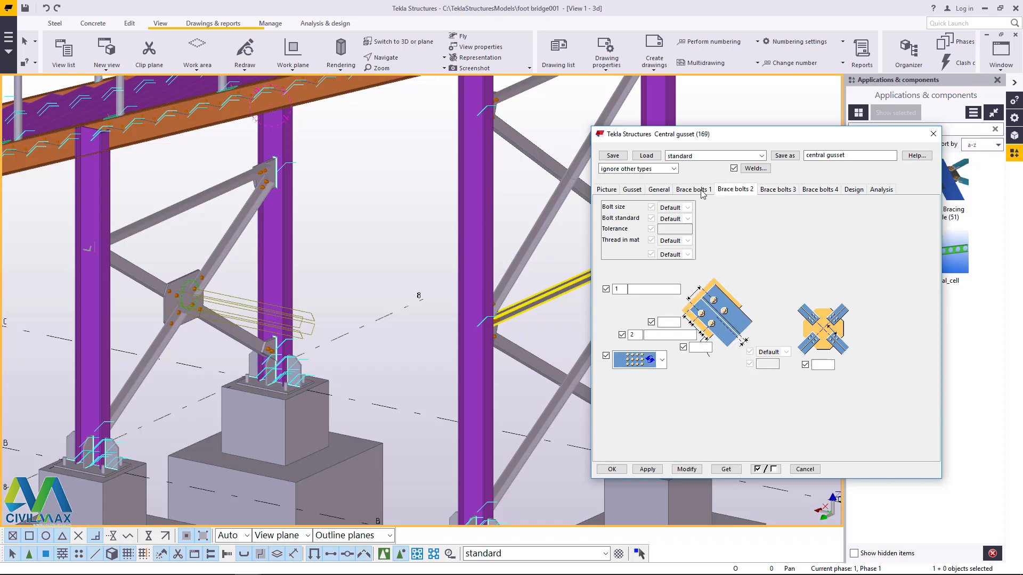
click(633, 191)
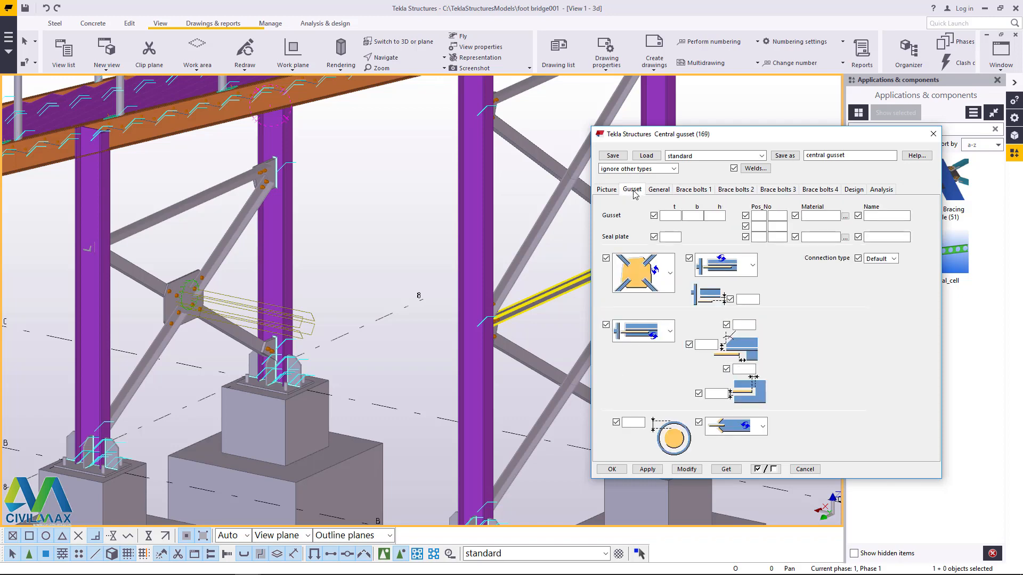
click(606, 190)
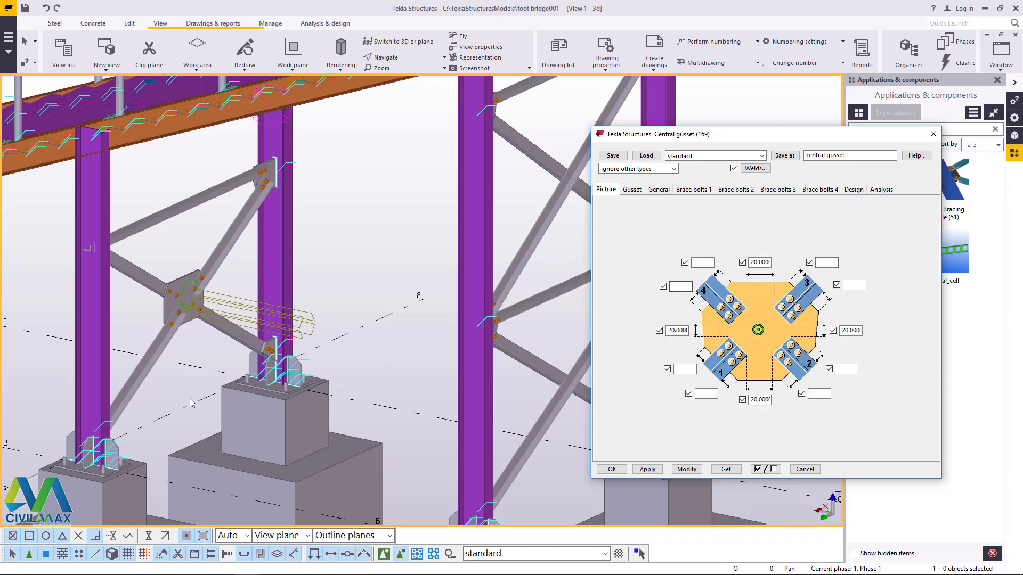
scroll(191, 403, down, 5)
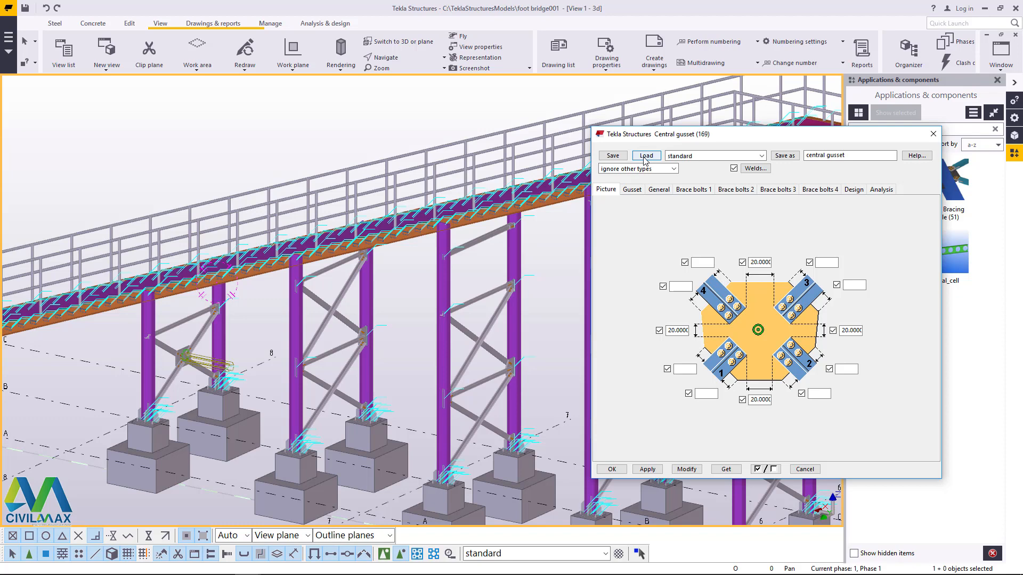
scroll(172, 290, up, 3)
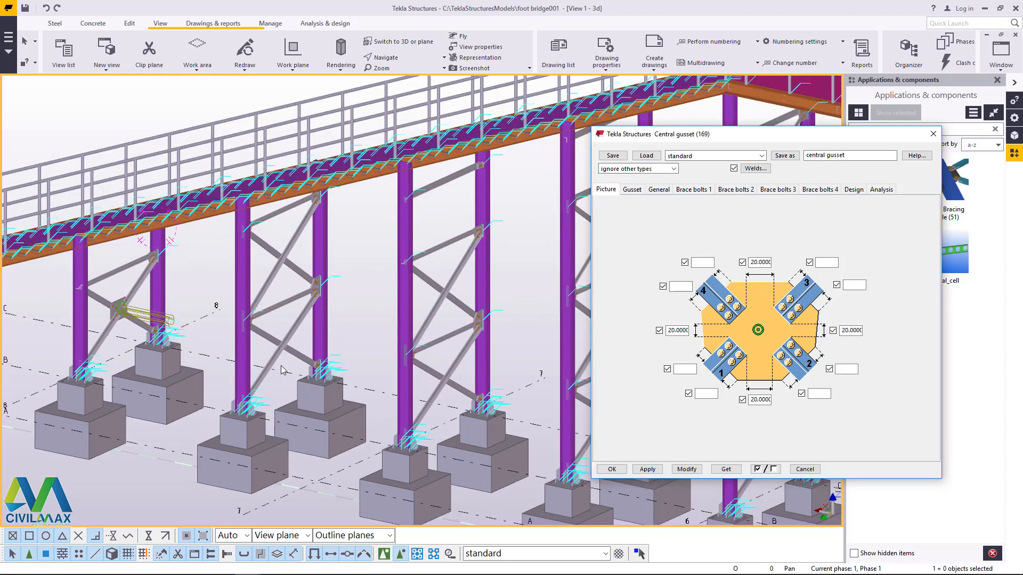
drag(875, 139, 919, 299)
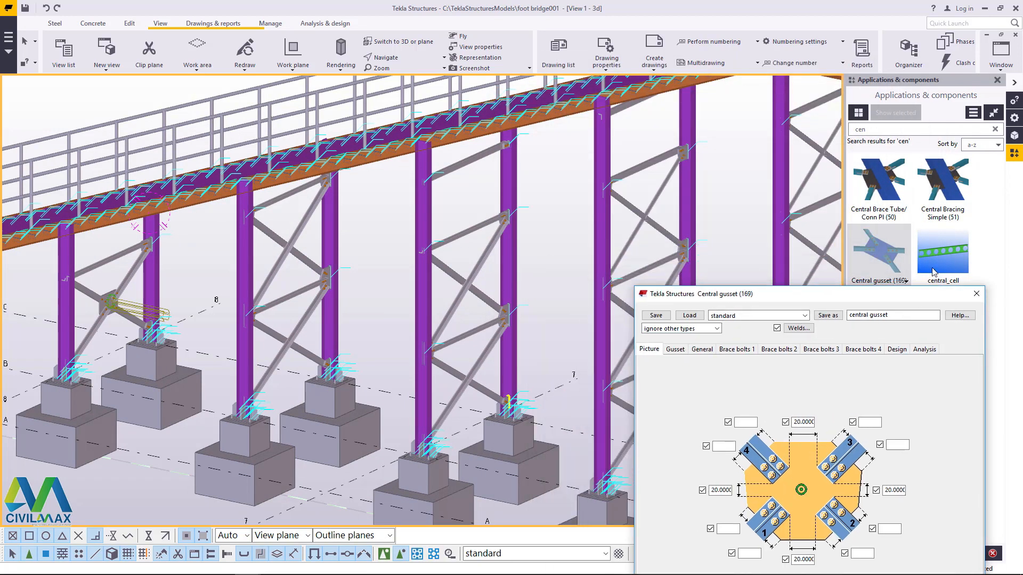
click(899, 252)
scroll(256, 360, up, 2)
scroll(302, 349, up, 4)
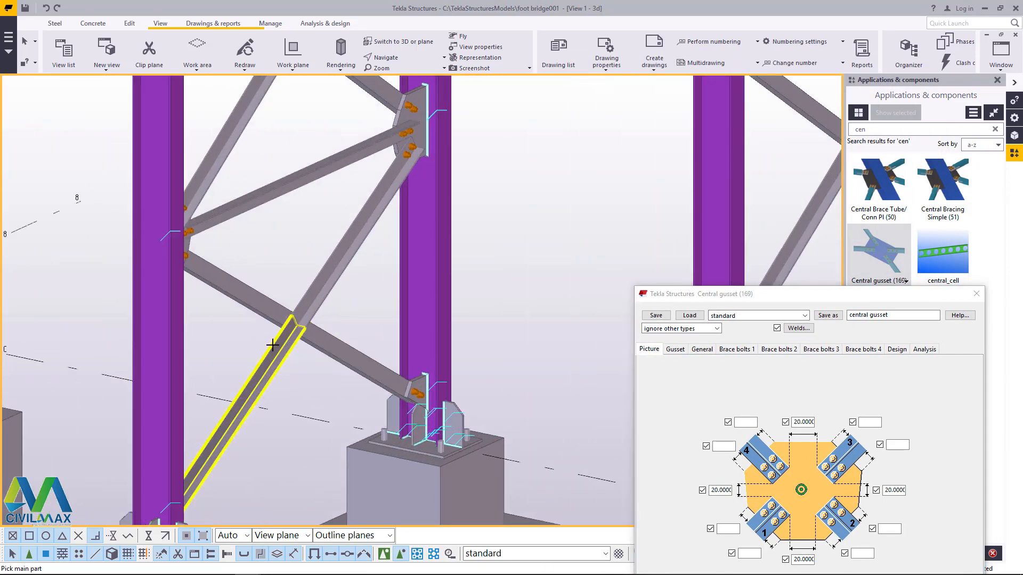
click(274, 346)
click(314, 306)
click(320, 334)
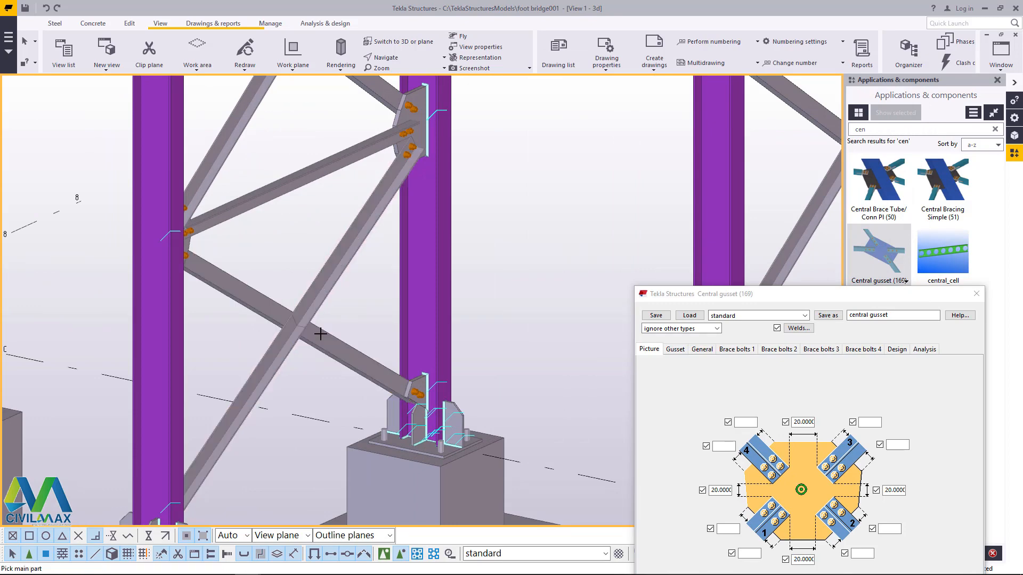
right_click(567, 175)
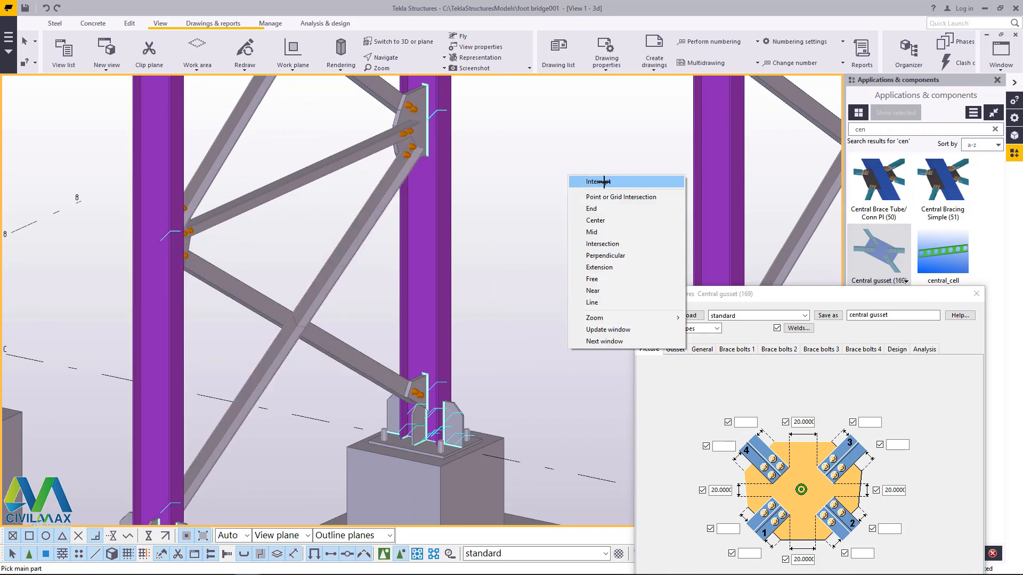
click(602, 181)
Step: Join the four brace segments at the lower crossing of the column pair between grids 8 and 7 with a standard central gusset
drag(896, 296, 909, 321)
click(888, 272)
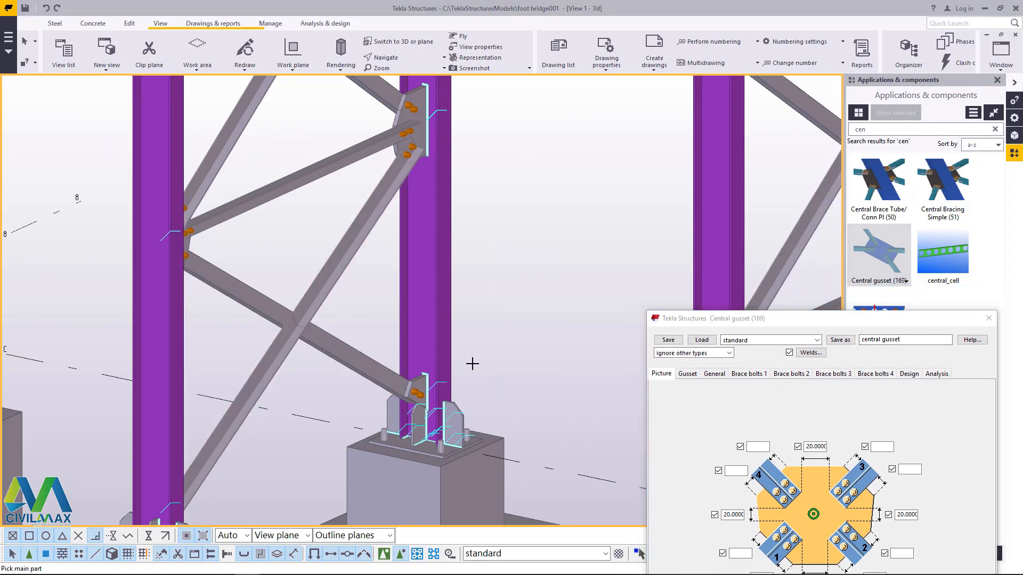
scroll(376, 351, up, 3)
click(234, 345)
click(213, 274)
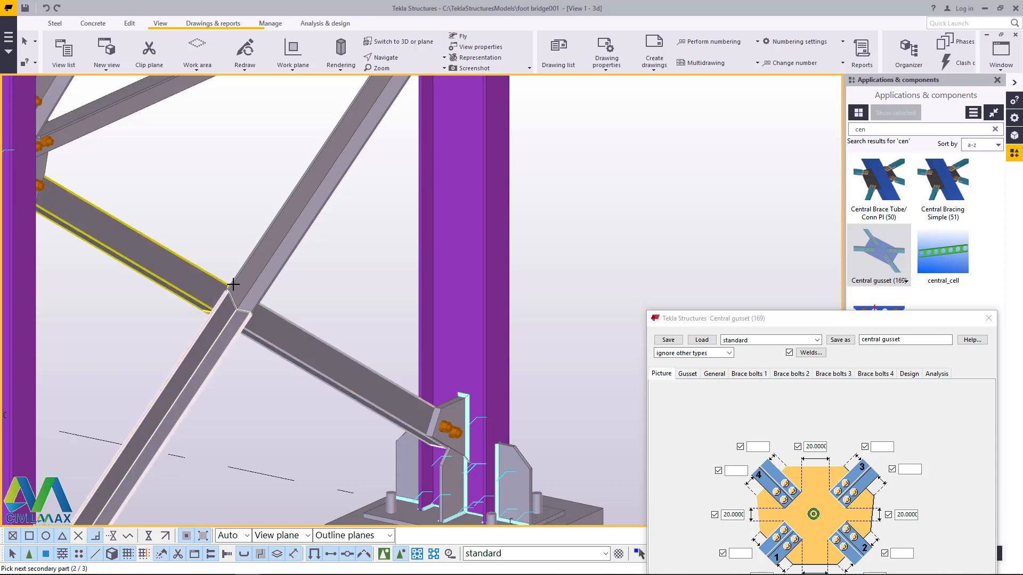
click(258, 269)
middle_click(258, 295)
Step: Add a standard central gusset to the four brace segments at the upper crossing of the column pair between grids 8 and 7
scroll(266, 346, down, 5)
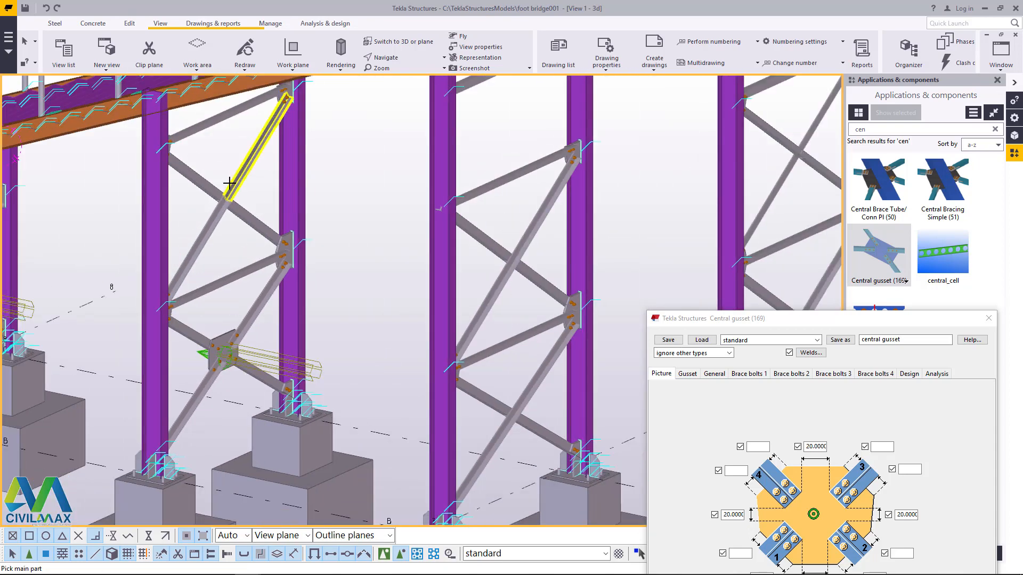
scroll(234, 183, up, 5)
click(262, 168)
click(258, 234)
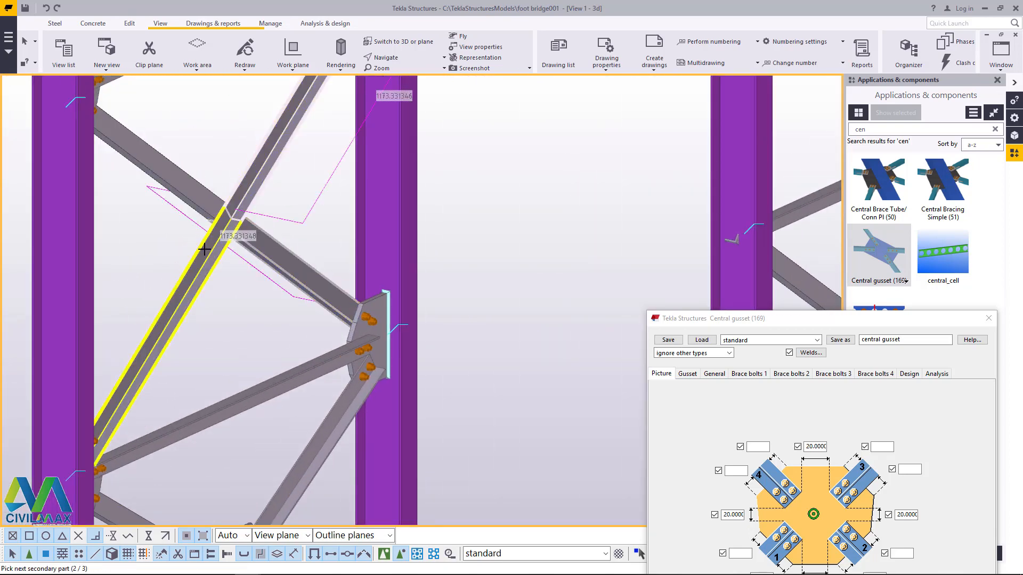
click(203, 246)
click(197, 191)
middle_click(197, 192)
Step: Connect the four brace segments at the upper crossing of the grid 7 column pair with a standard central gusset
scroll(186, 213, down, 5)
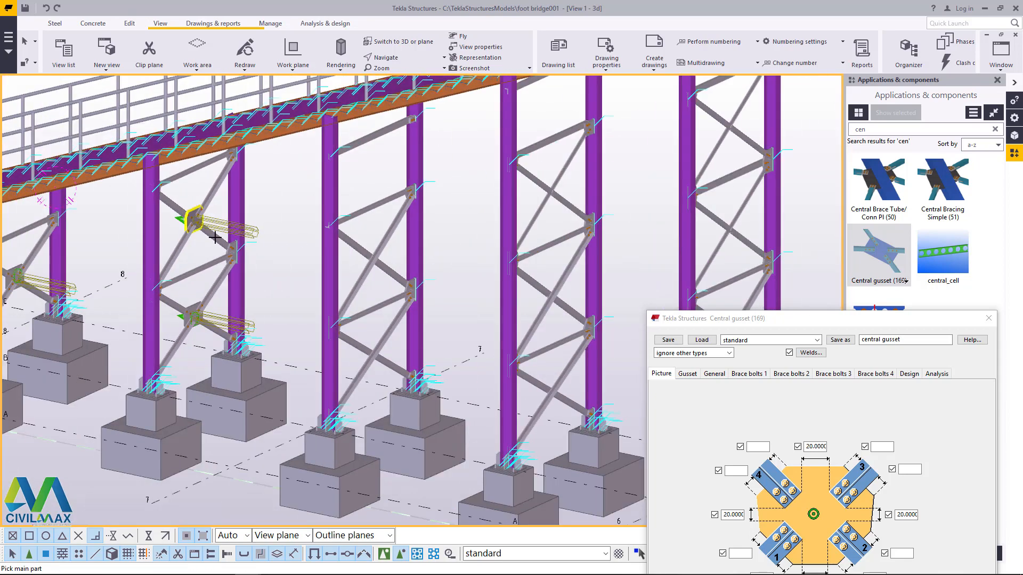
scroll(330, 245, up, 5)
click(344, 250)
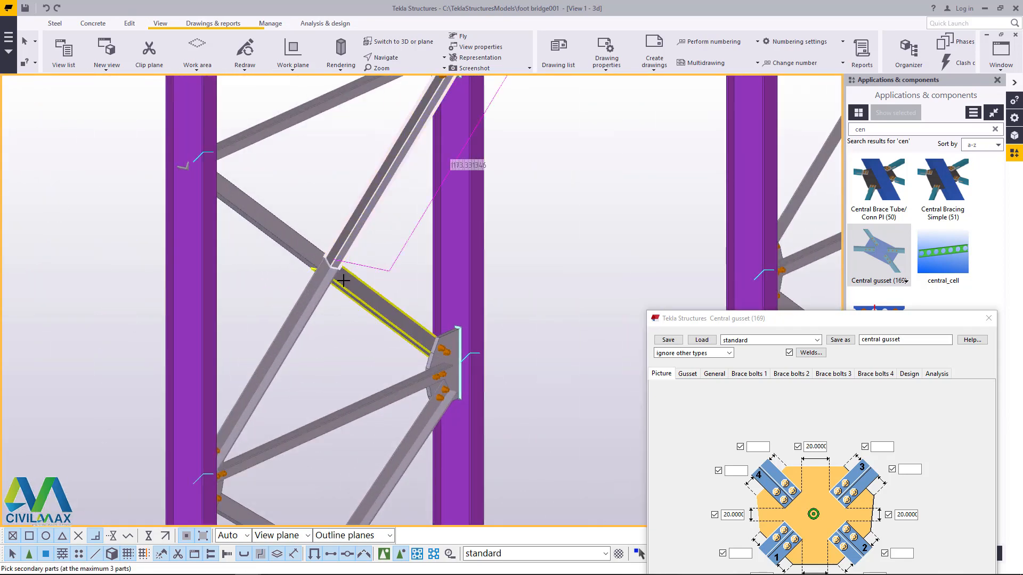
click(348, 277)
click(323, 286)
Step: Connect the four brace segments at the lower crossing of the grid 7 column pair with a standard central gusset
scroll(320, 216, down, 3)
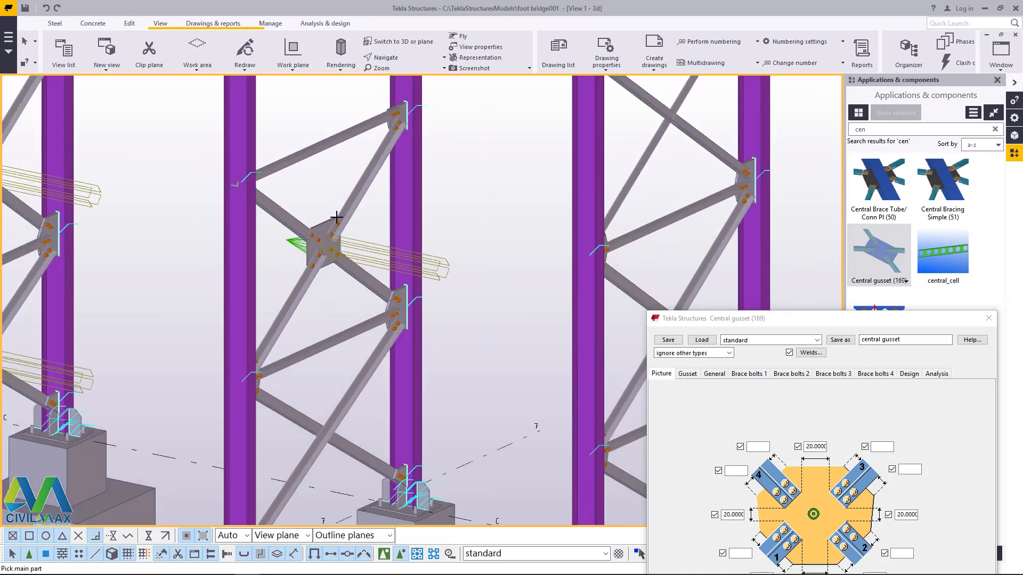
scroll(335, 386, up, 6)
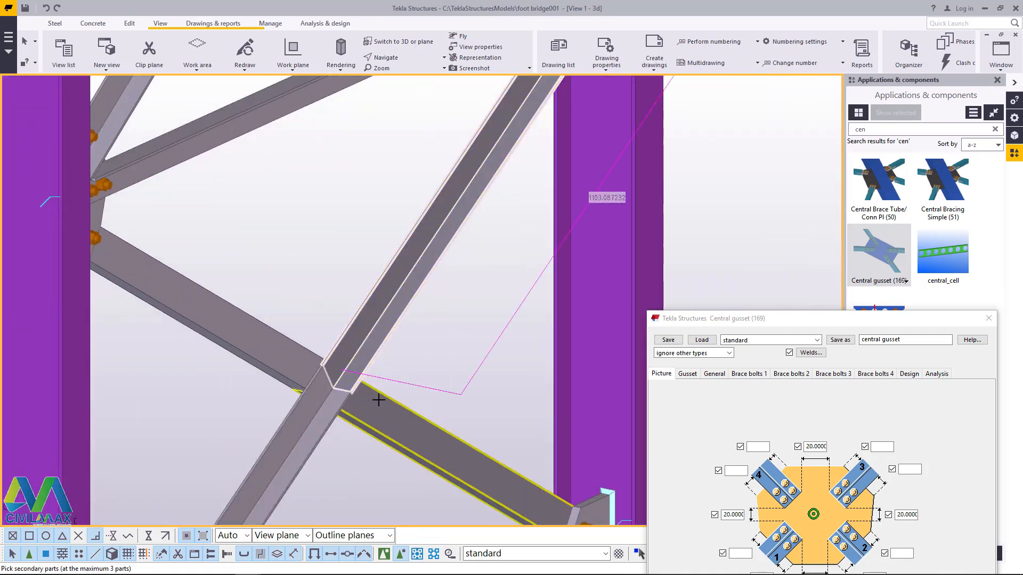
middle_click(301, 275)
Step: Join the four brace segments at the top crossing of the column pair between grids 7 and 6 with a standard central gusset
scroll(288, 260, down, 7)
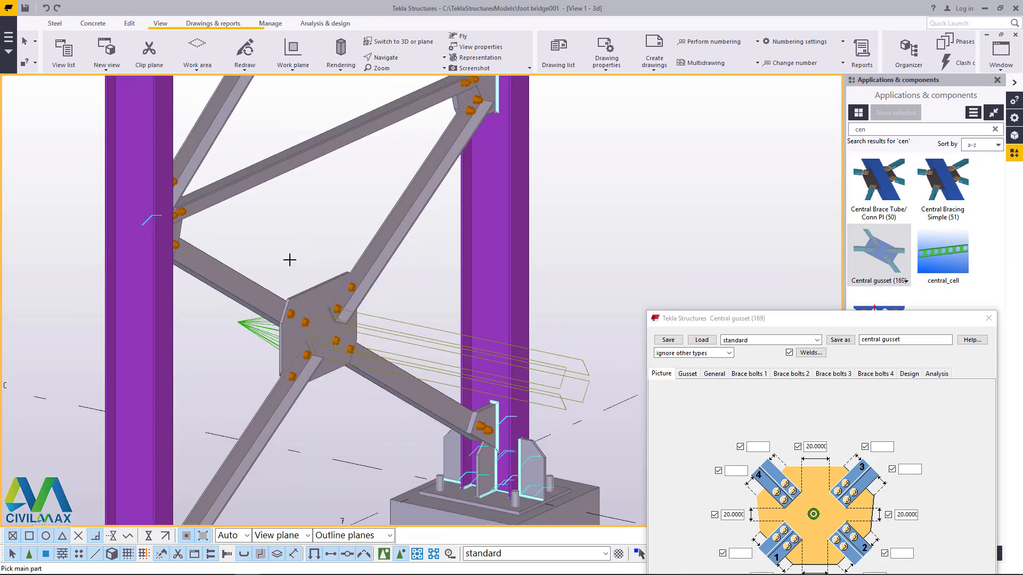
scroll(504, 331, up, 2)
scroll(199, 407, down, 2)
scroll(142, 235, down, 2)
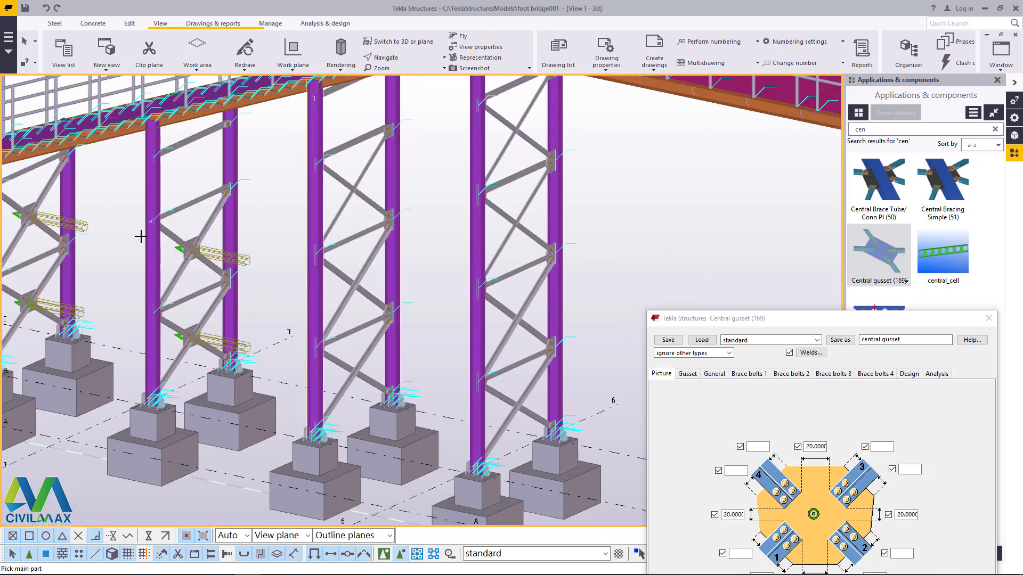
scroll(346, 228, up, 8)
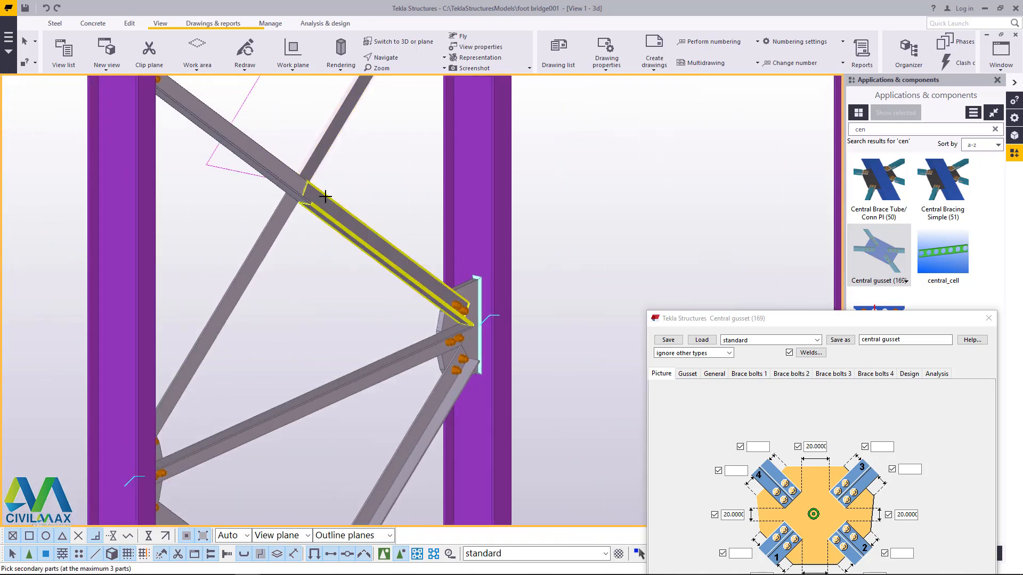
click(288, 173)
Step: Join the four brace segments at the middle crossing of the column pair between grids 7 and 6 with a standard central gusset
scroll(287, 174, down, 4)
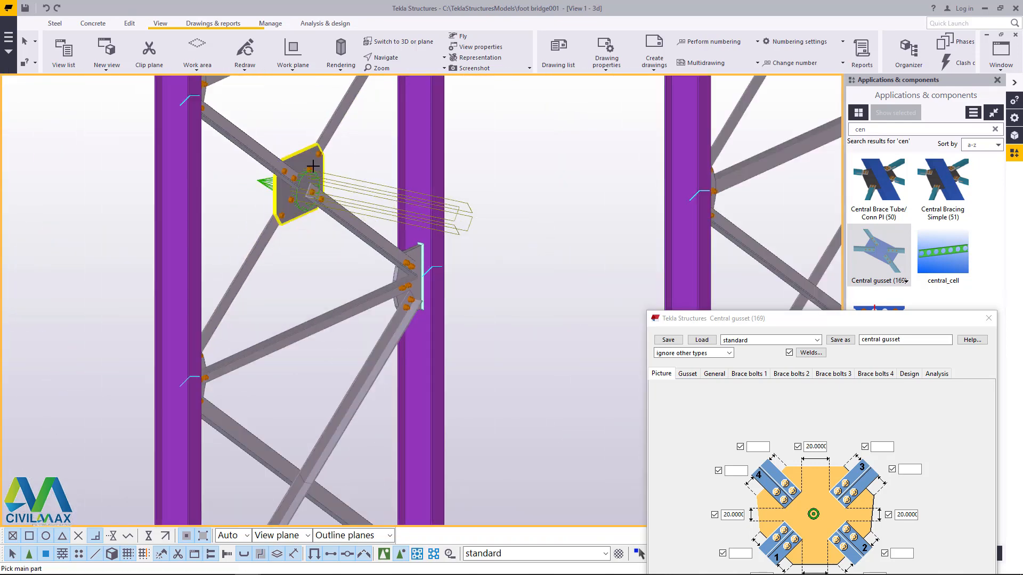
scroll(312, 328, up, 6)
scroll(311, 327, up, 3)
click(311, 322)
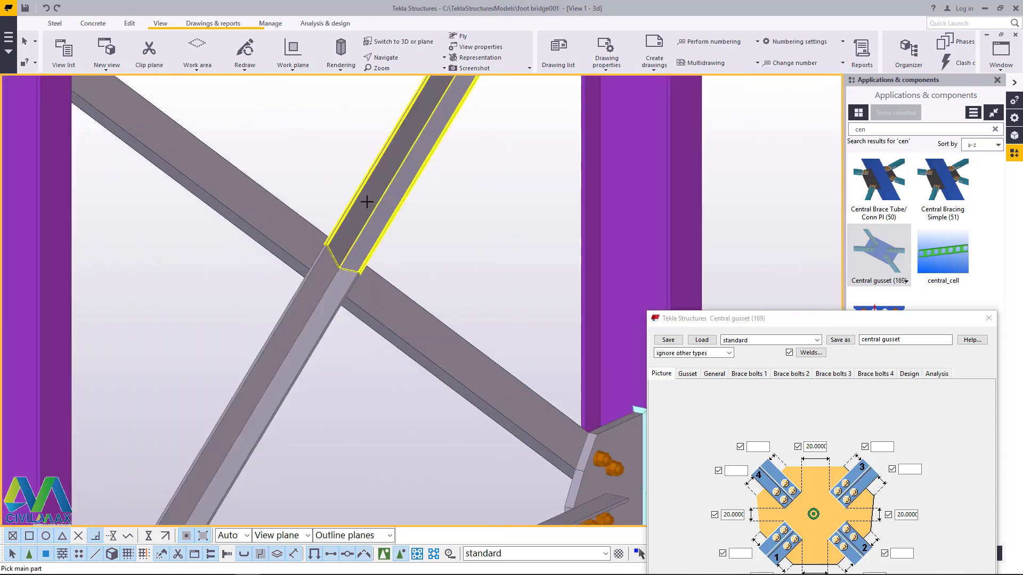
click(366, 201)
click(352, 303)
middle_click(303, 248)
Step: Add a standard central gusset to the braces at the lowest crossing of the column pair between grids 7 and 6
scroll(314, 298, down, 5)
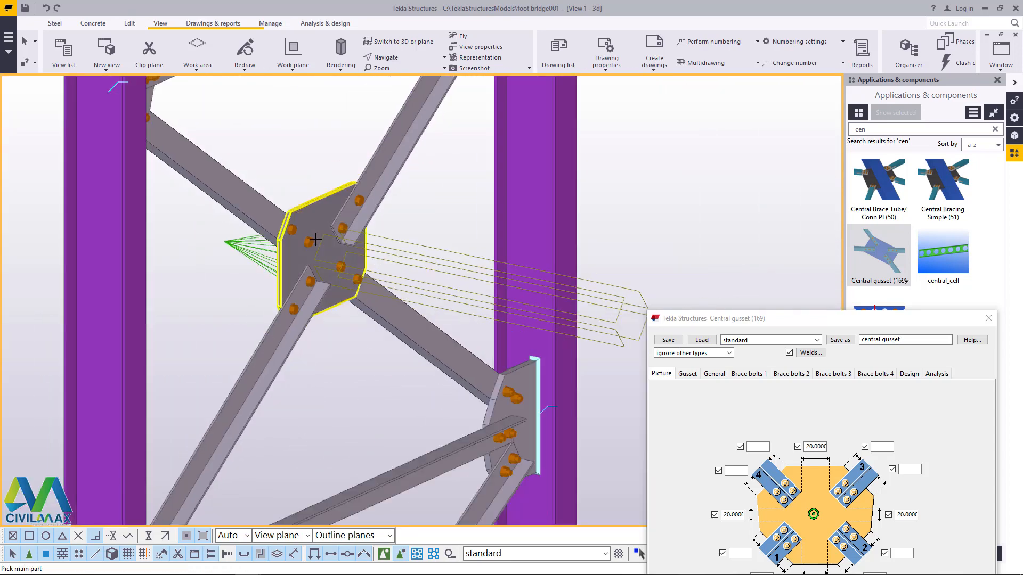
scroll(340, 400, up, 4)
scroll(340, 400, up, 3)
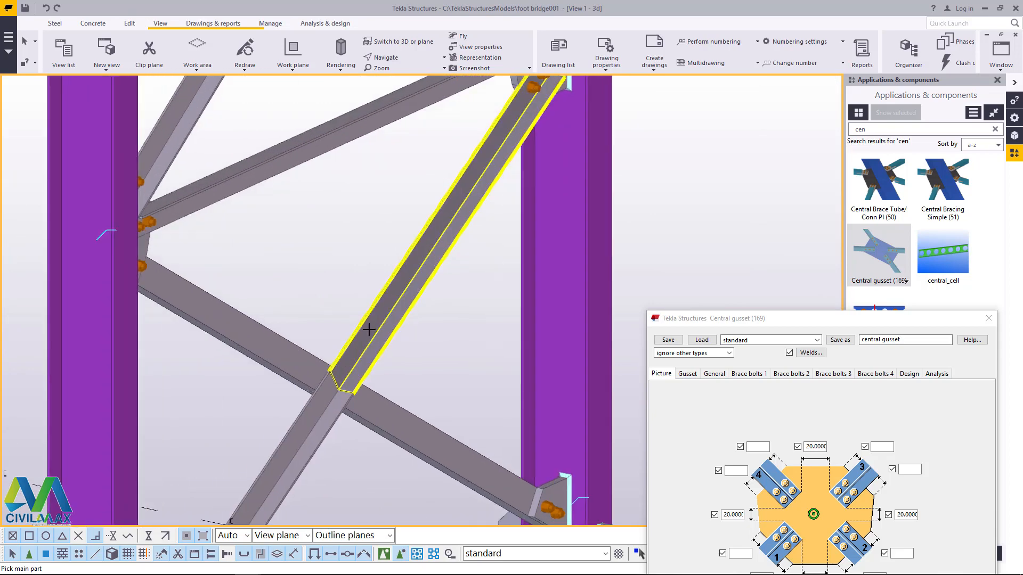
middle_click(297, 366)
Step: Join the four brace segments at the lowest crossing of the grid 6 column pair with a standard central gusset
scroll(277, 373, down, 6)
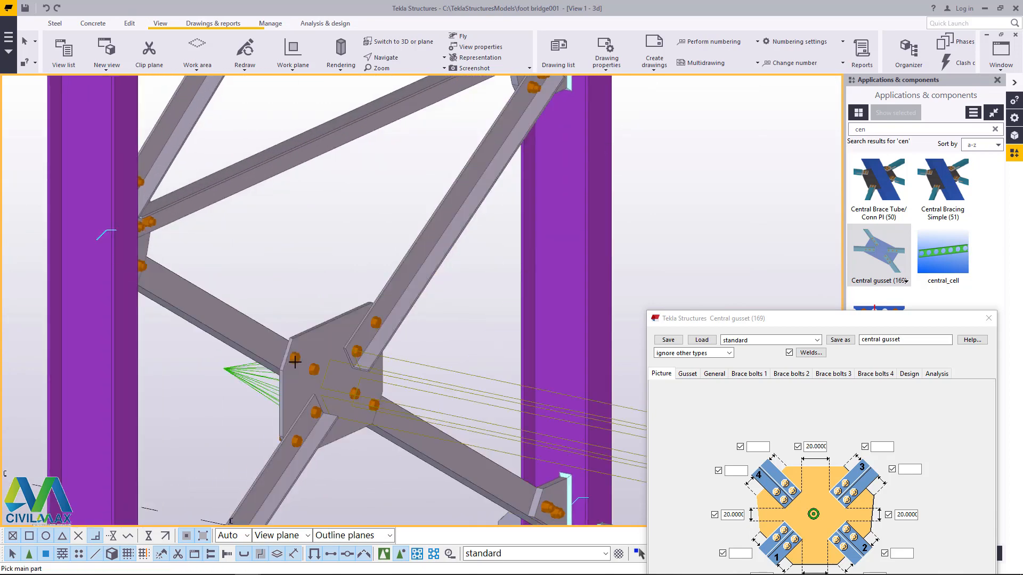
scroll(494, 395, up, 3)
scroll(490, 372, up, 3)
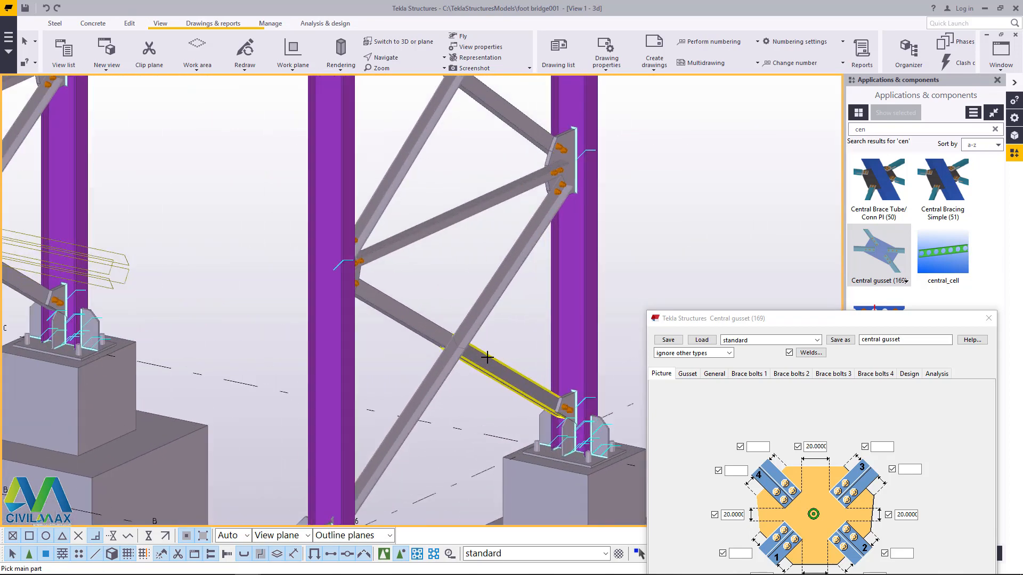
scroll(337, 404, down, 1)
scroll(365, 373, up, 3)
click(343, 391)
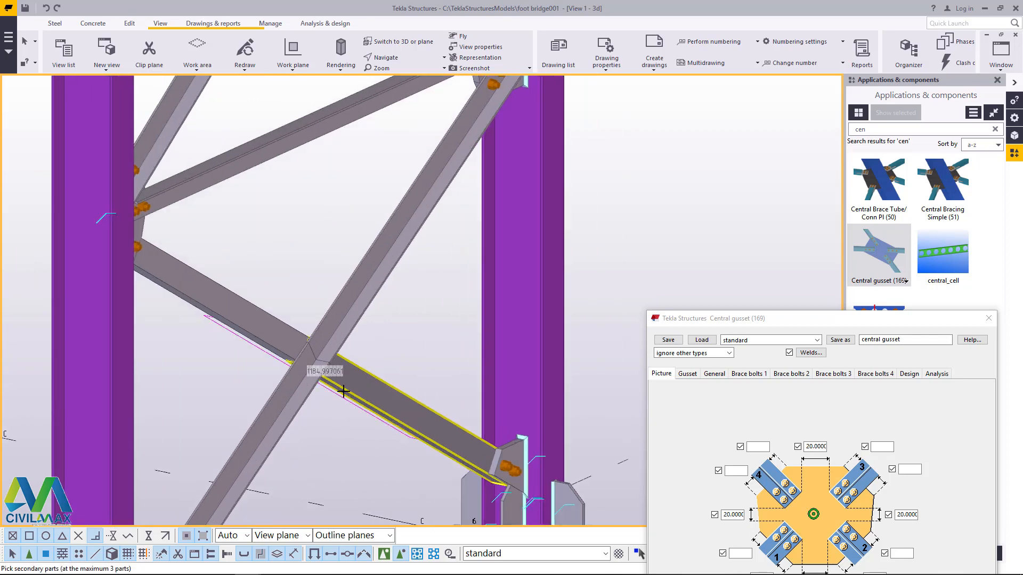
click(338, 318)
click(274, 329)
middle_click(302, 341)
Step: Join the four brace segments at the second crossing from the base of the grid 6 column pair with a standard central gusset
scroll(318, 449, down, 4)
scroll(327, 191, up, 1)
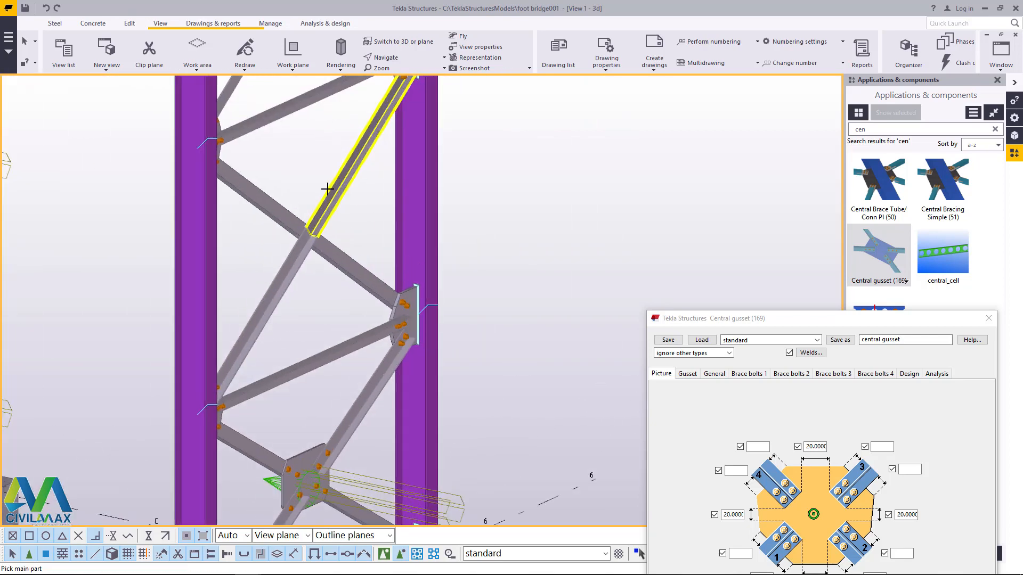
scroll(327, 187, up, 2)
click(330, 293)
click(289, 293)
click(317, 247)
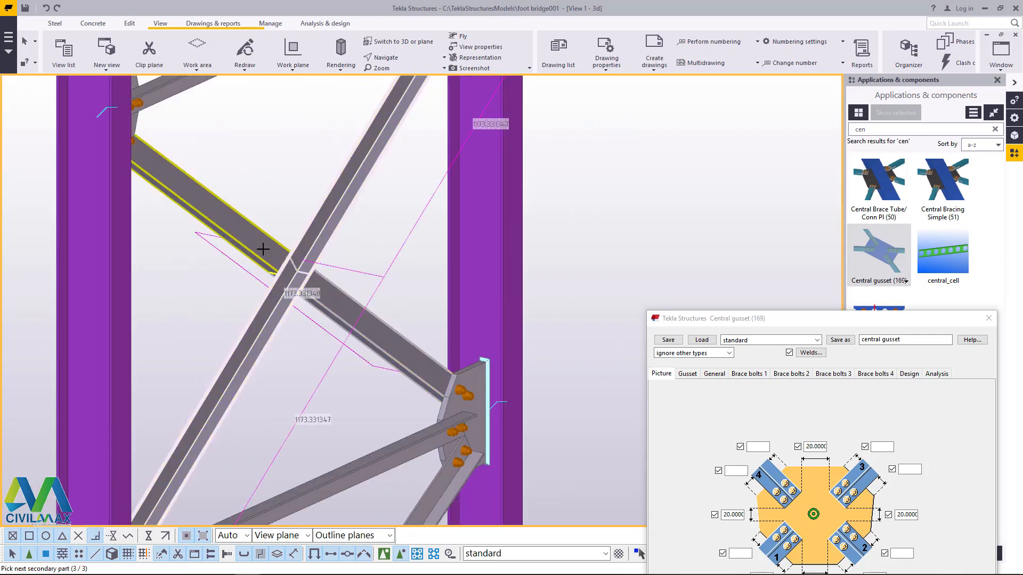
middle_click(262, 248)
Step: Add a standard central gusset to the braces at the third crossing from the base of the grid 6 column pair
scroll(293, 413, down, 3)
scroll(315, 174, up, 4)
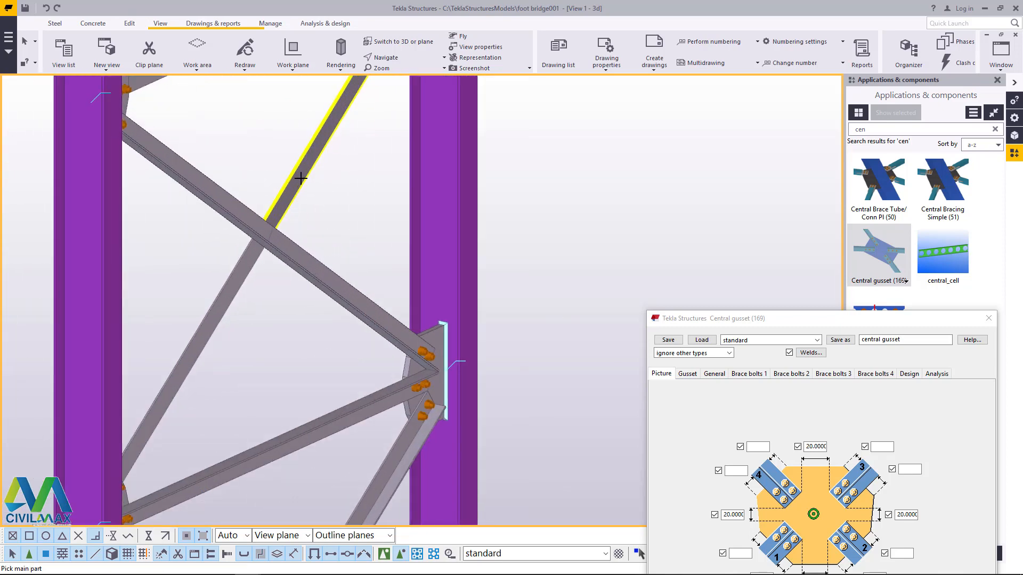
click(290, 235)
click(242, 220)
Step: Add a standard central gusset to the four brace segments at the top crossing of the grid 6 column pair
scroll(286, 413, down, 5)
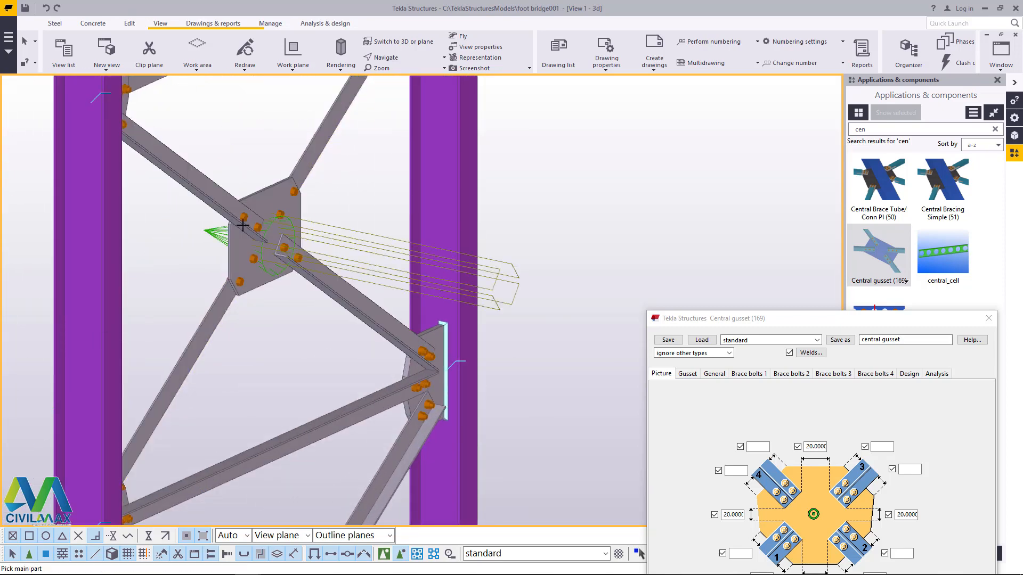
scroll(292, 169, up, 5)
scroll(293, 169, up, 3)
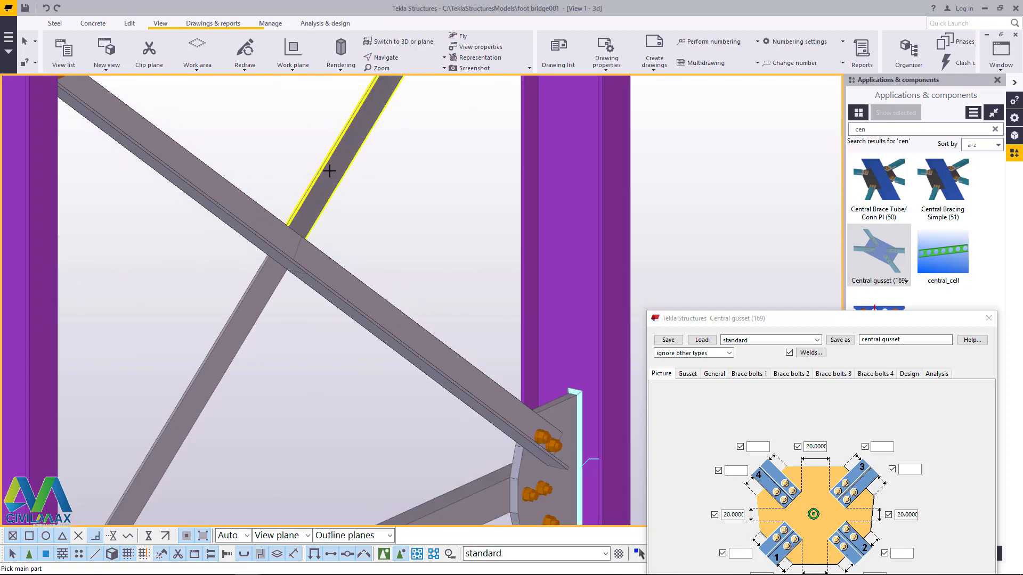
click(329, 169)
click(315, 265)
click(265, 231)
click(267, 285)
middle_click(267, 288)
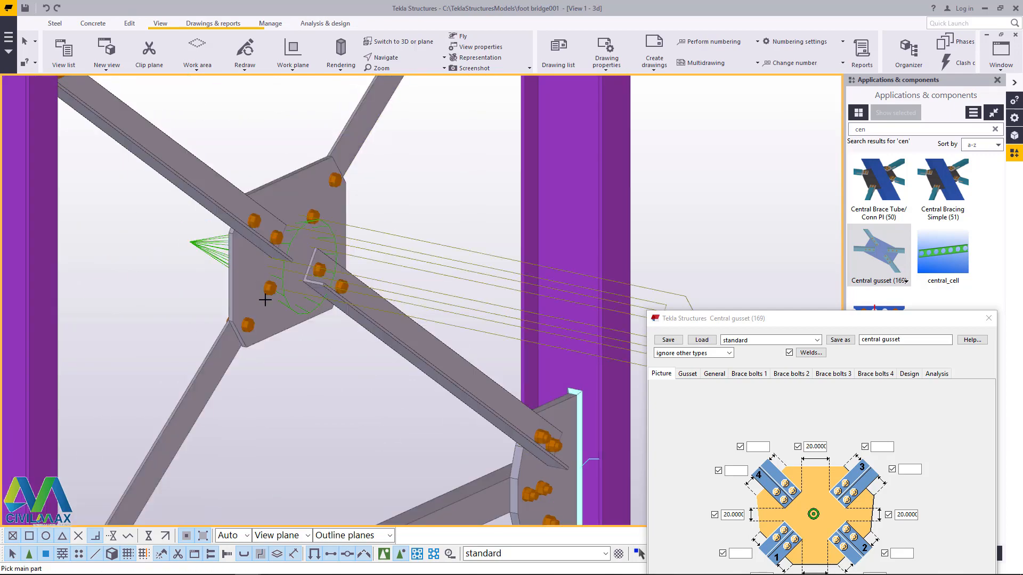
Step: Add a standard central gusset to the braces at the lowest crossing of the grid 4 column pair
scroll(266, 290, down, 10)
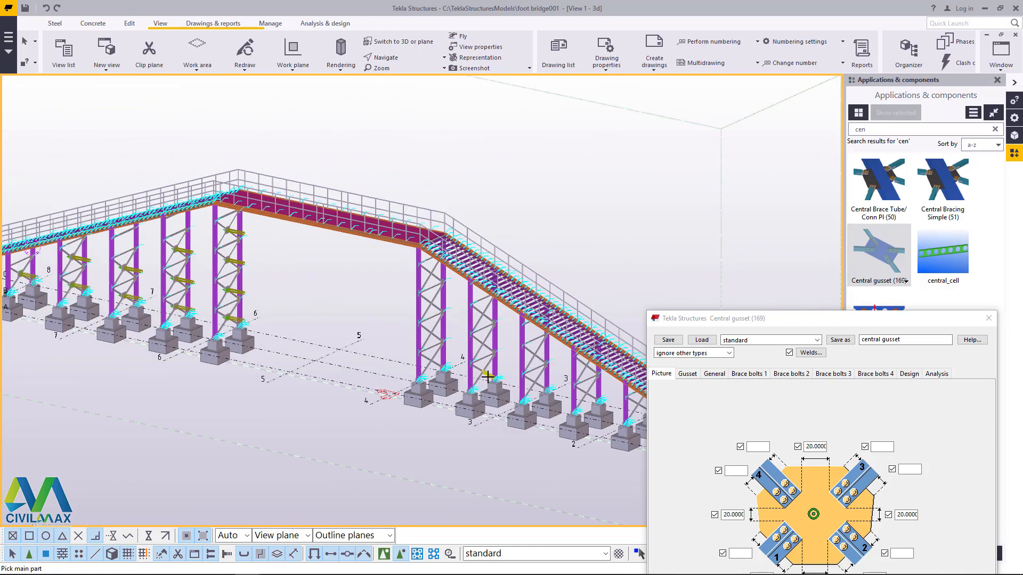
scroll(388, 365, up, 10)
click(434, 341)
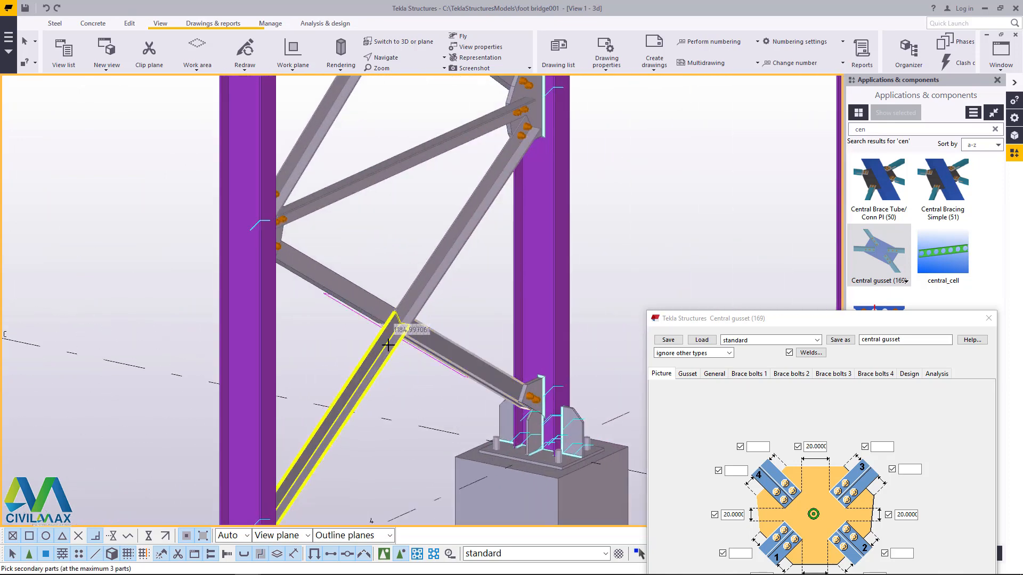
middle_click(353, 415)
Step: Join the braces at the second crossing from the base of the grid 4 column pair with a standard central gusset
scroll(352, 419, down, 5)
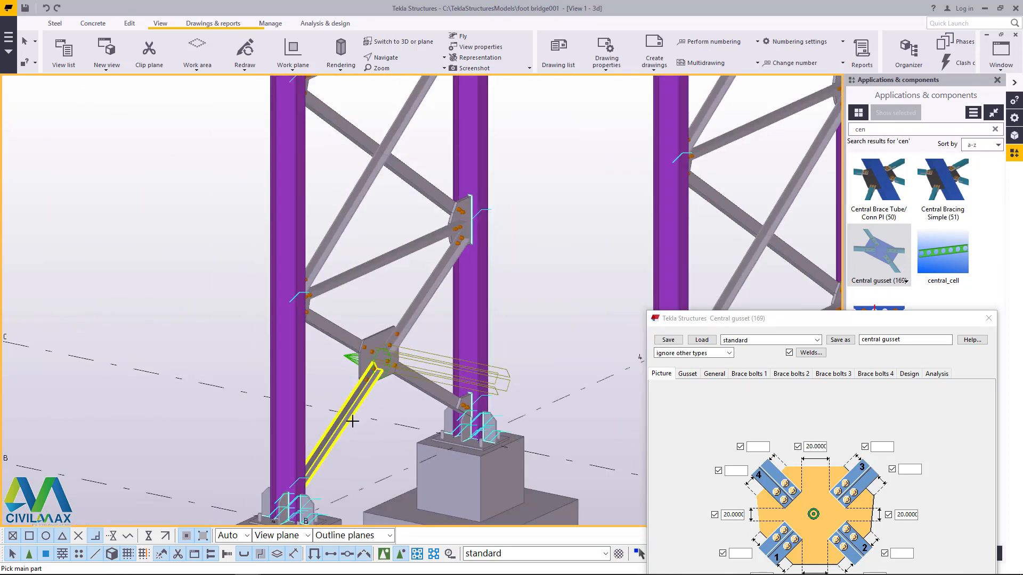
scroll(356, 213, up, 5)
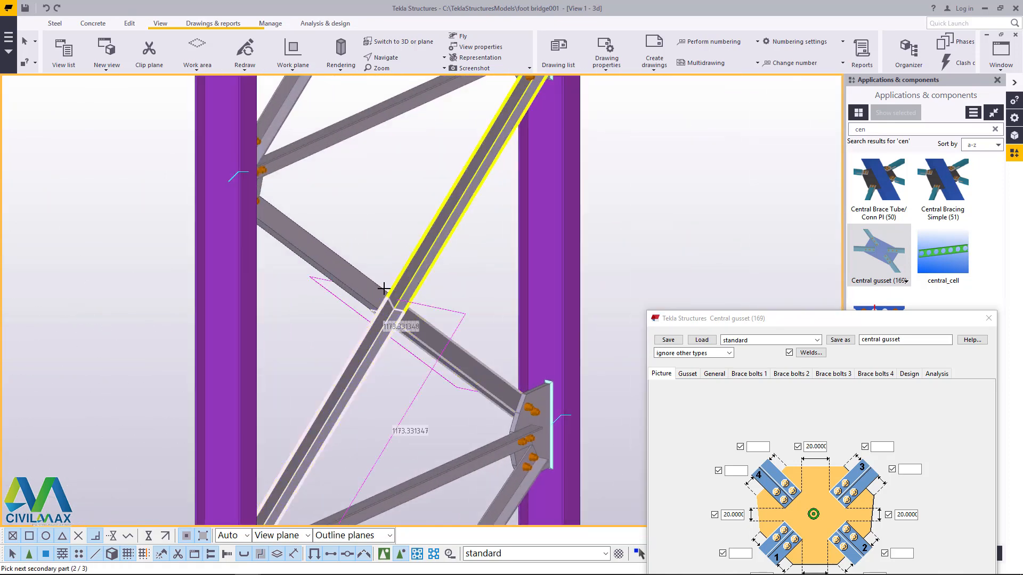
click(383, 288)
middle_click(394, 308)
Step: Add a standard central gusset to the four brace segments at the third crossing from the base of the grid 4 column pair
scroll(356, 381, down, 4)
scroll(388, 144, up, 5)
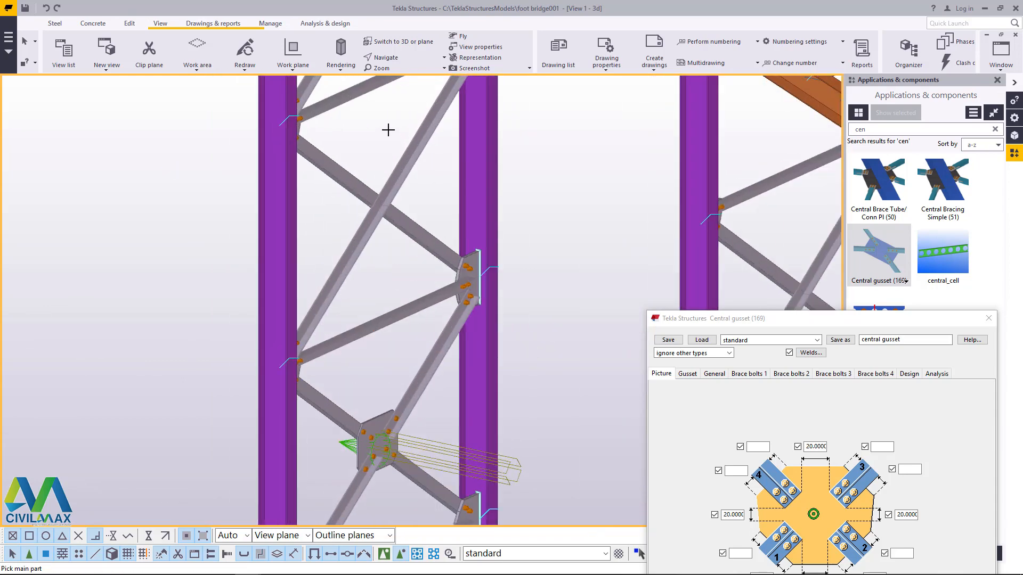
click(400, 256)
click(377, 213)
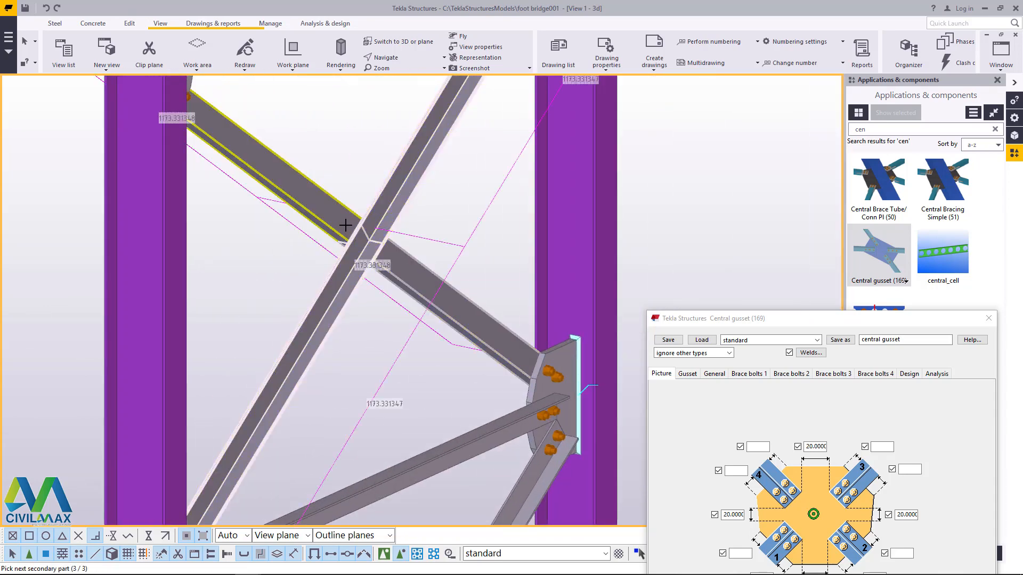
middle_click(377, 213)
Step: Join the four brace segments at the top crossing of the grid 4 column pair with a standard central gusset
scroll(373, 346, down, 5)
scroll(390, 194, up, 4)
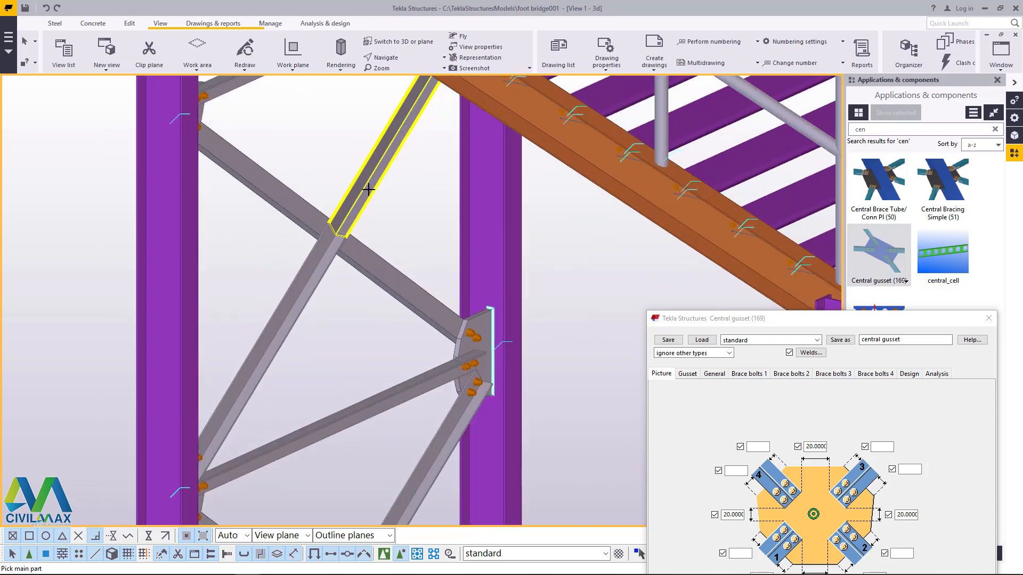
click(359, 250)
click(341, 259)
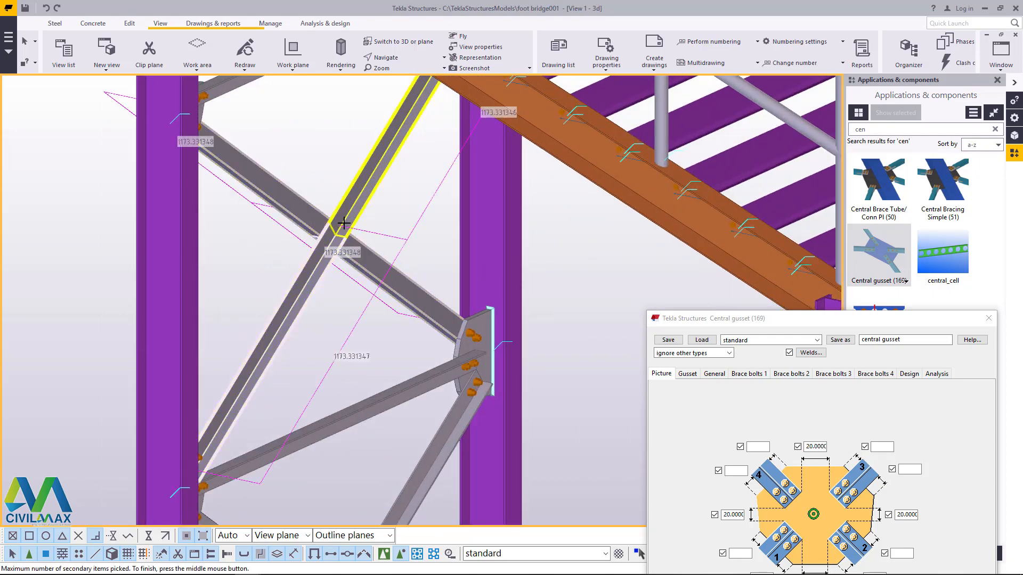
middle_click(343, 223)
Step: Add a standard central gusset at the third brace crossing from the base of the column pair between grids 4 and 3
scroll(344, 223, down, 6)
scroll(429, 248, up, 5)
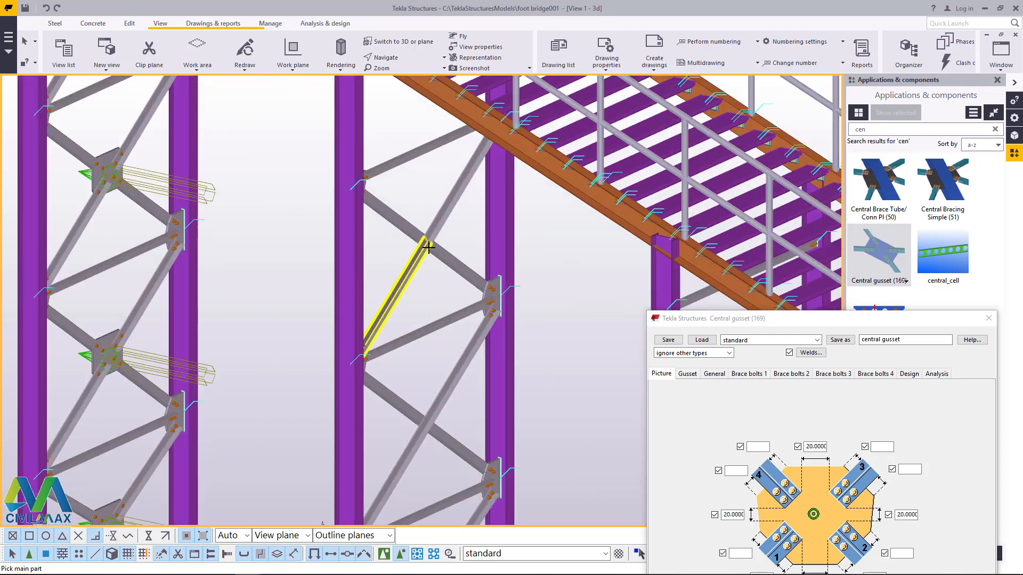
scroll(428, 248, up, 4)
click(437, 212)
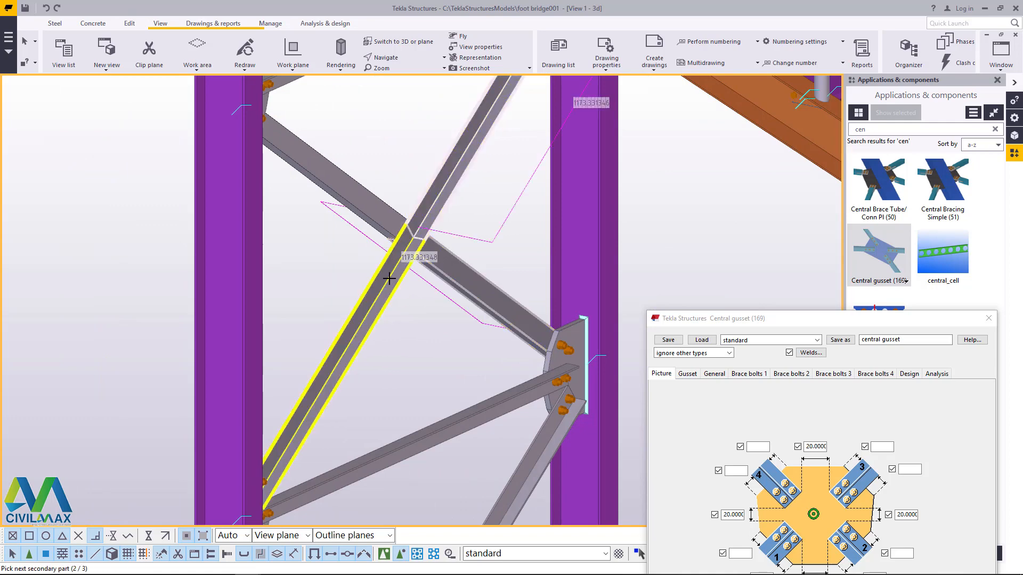
click(390, 228)
Step: Add a standard central gusset at the second brace crossing from the base of the column pair between grids 4 and 3
scroll(399, 372, down, 6)
scroll(392, 459, up, 3)
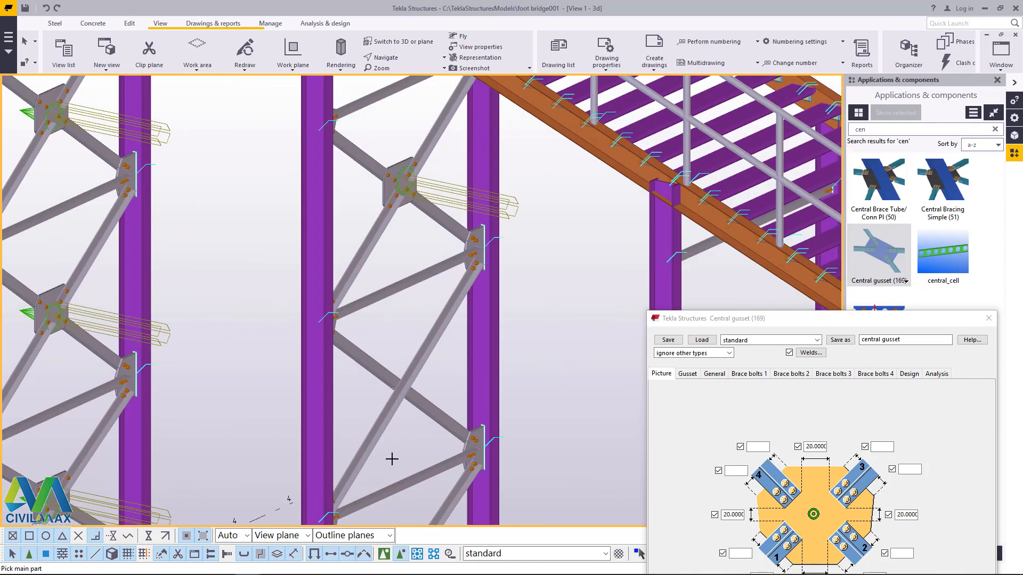
scroll(402, 427, up, 5)
click(428, 367)
click(382, 367)
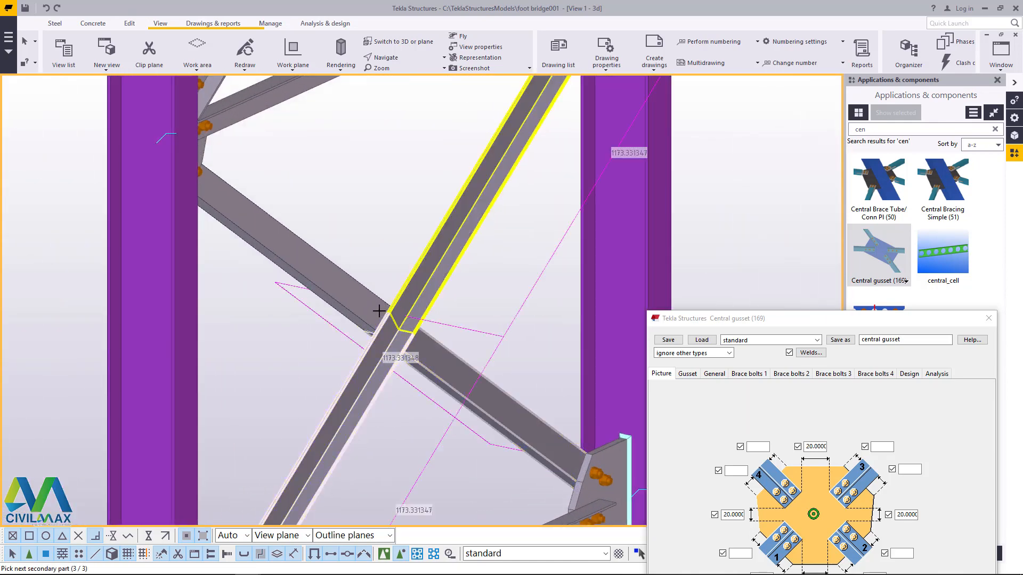
middle_click(406, 307)
Step: Join the braces at the lowest crossing of the column pair between grids 4 and 3 with a standard central gusset
scroll(420, 367, down, 6)
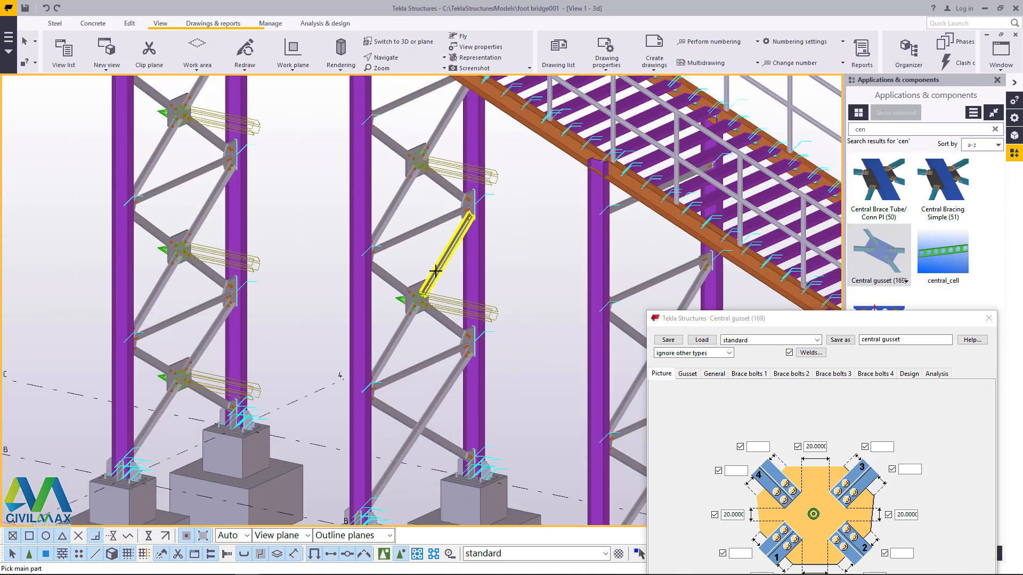
scroll(426, 387, up, 3)
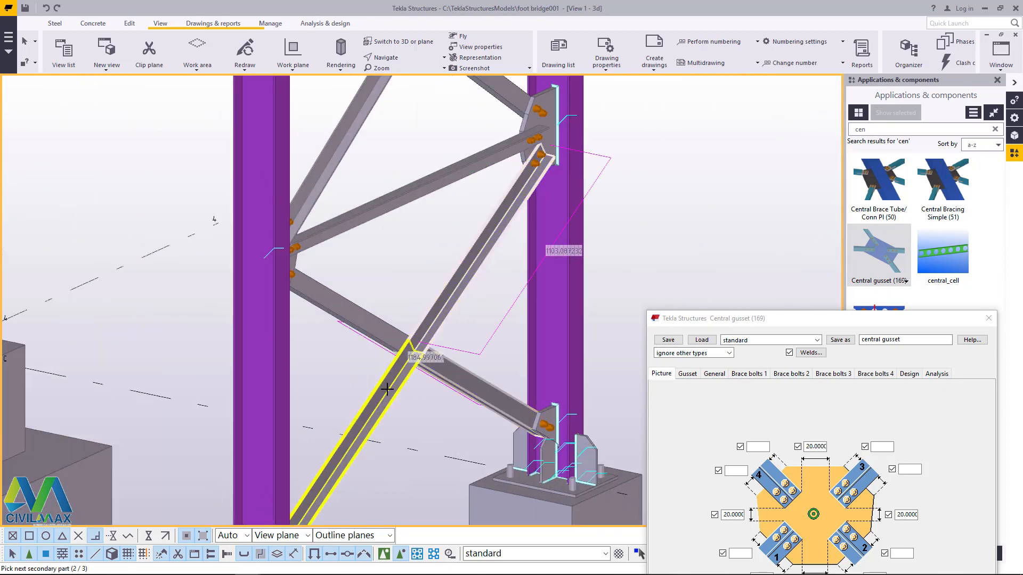
middle_click(392, 338)
Step: Add a standard central gusset to the four brace segments at the lowest crossing of the grid 3 column pair
scroll(393, 336, down, 6)
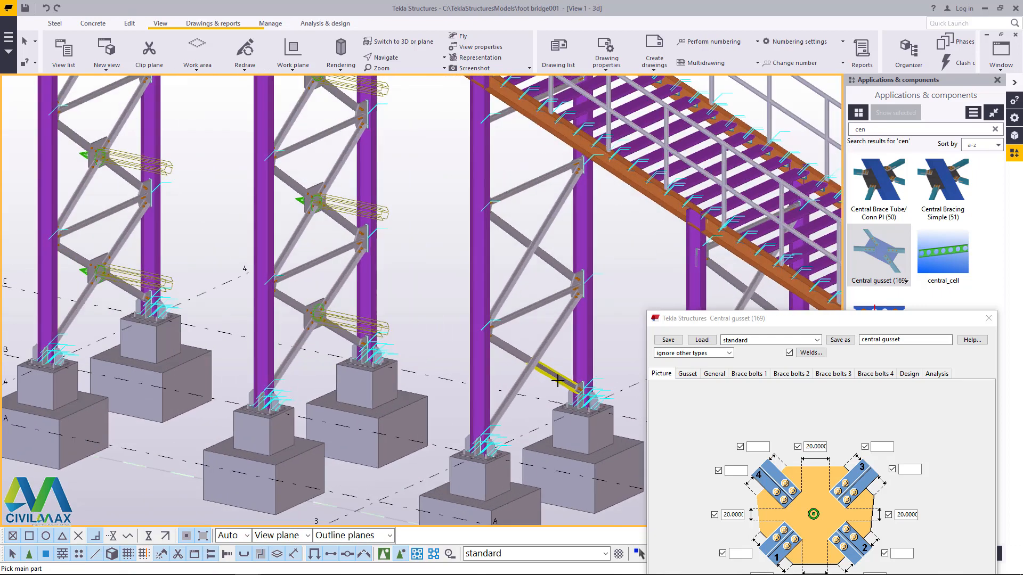
scroll(550, 373, up, 5)
click(550, 373)
scroll(550, 373, up, 1)
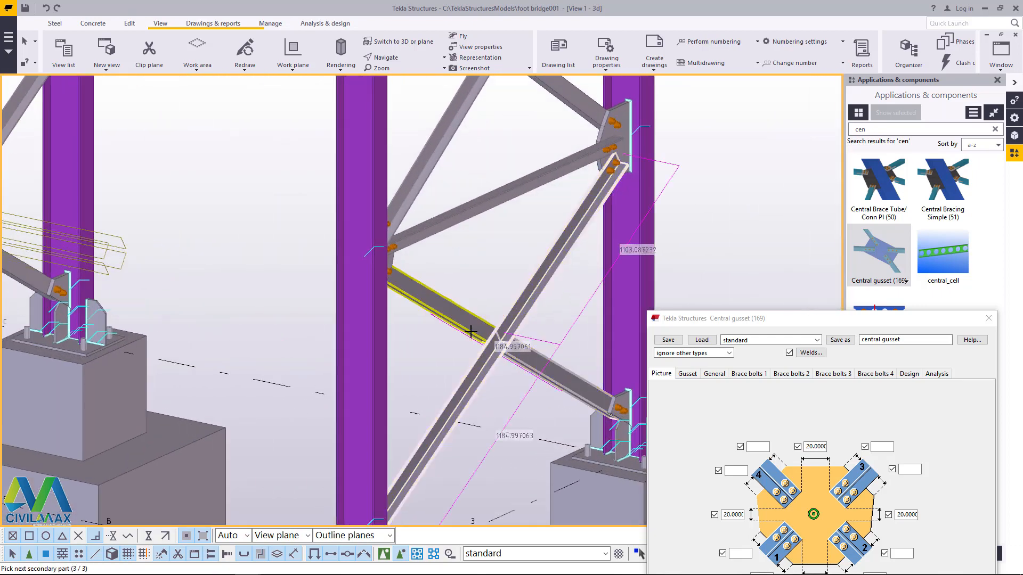
middle_click(487, 334)
Step: Join the braces at the second crossing from the base of the grid 3 column pair with a standard central gusset
scroll(484, 429, down, 5)
scroll(502, 332, up, 5)
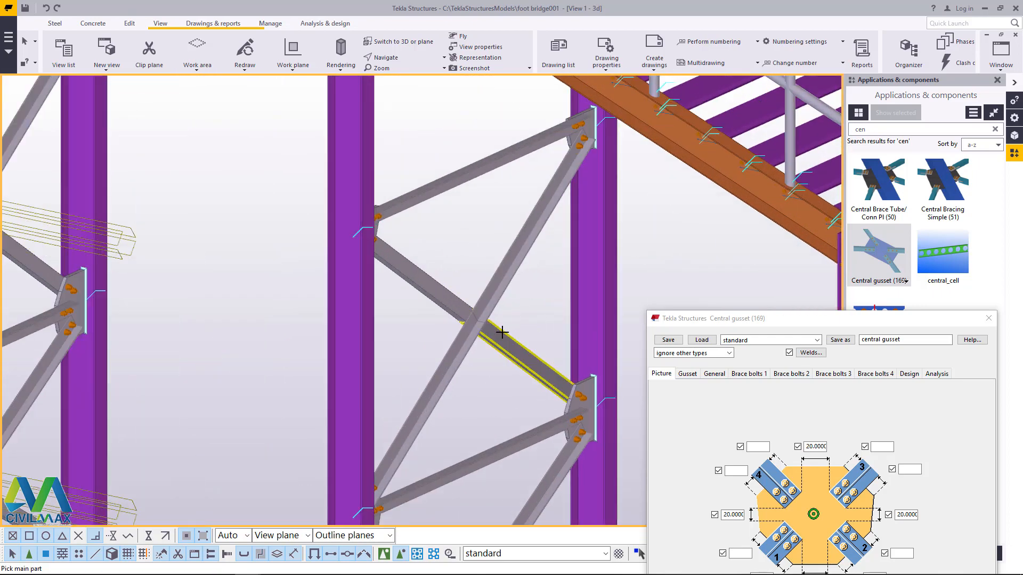
click(460, 310)
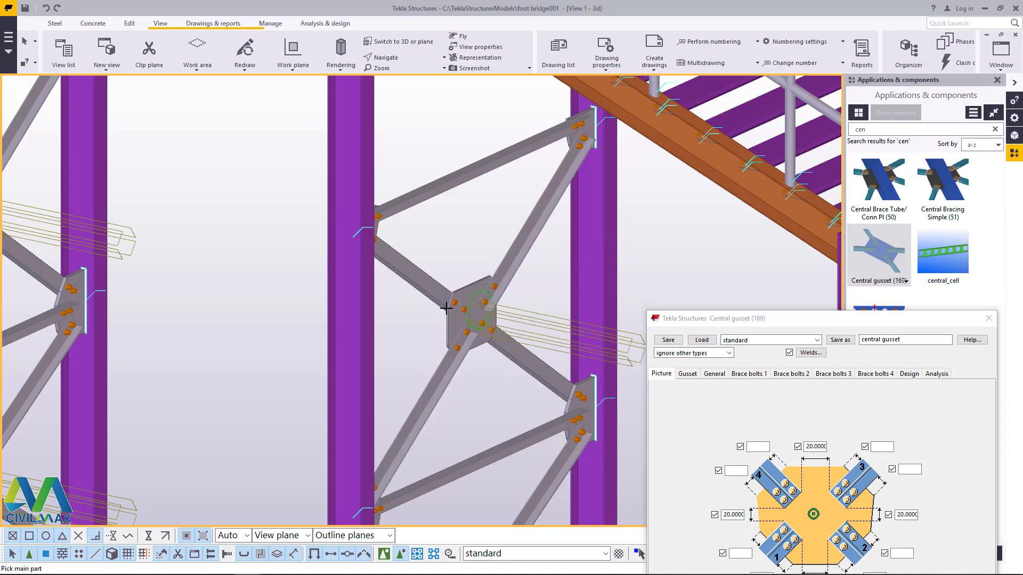
Step: Add a standard central gusset to the braces at the lowest crossing of the column pair between grids 3 and 2
scroll(460, 310, down, 5)
scroll(570, 362, up, 2)
scroll(570, 363, up, 3)
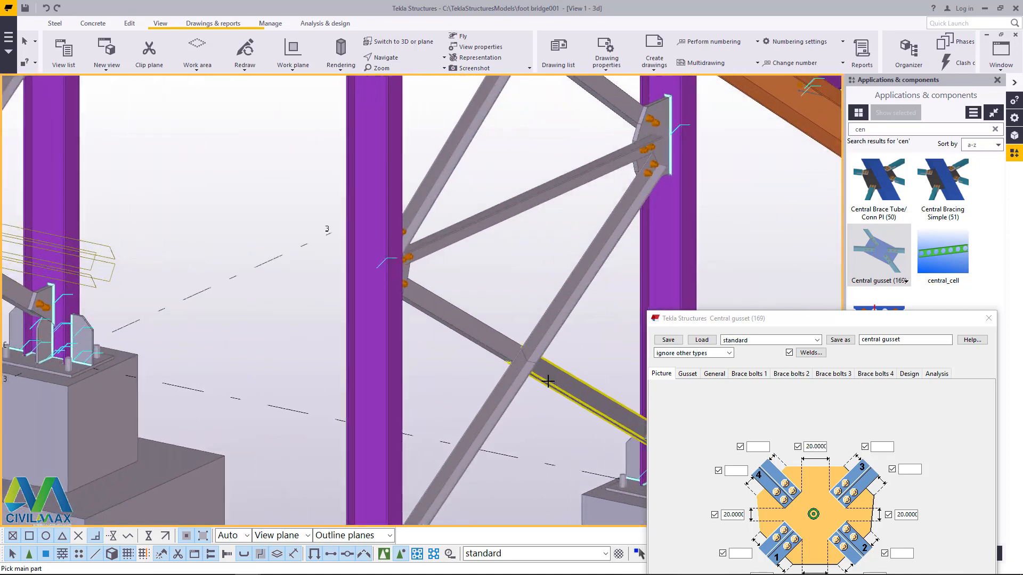
click(513, 389)
middle_click(504, 345)
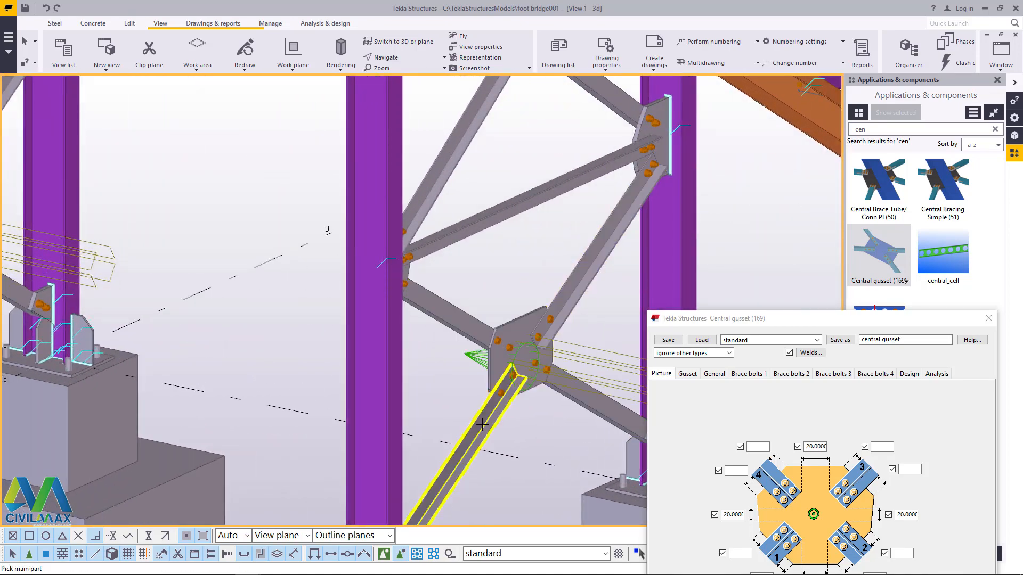
Step: Add a standard central gusset at the second brace crossing from the base of the column pair between grids 3 and 2
scroll(503, 346, down, 5)
scroll(540, 274, up, 4)
click(540, 275)
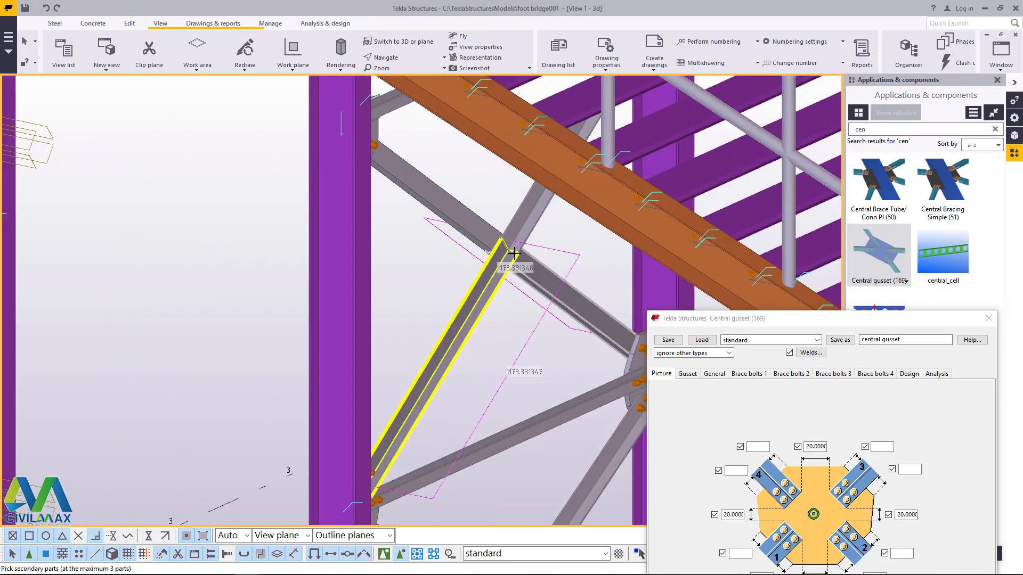
middle_click(492, 233)
Step: Join the braces at the lowest crossing of the grid 2 column pair with a standard central gusset and end the command
scroll(493, 234, down, 5)
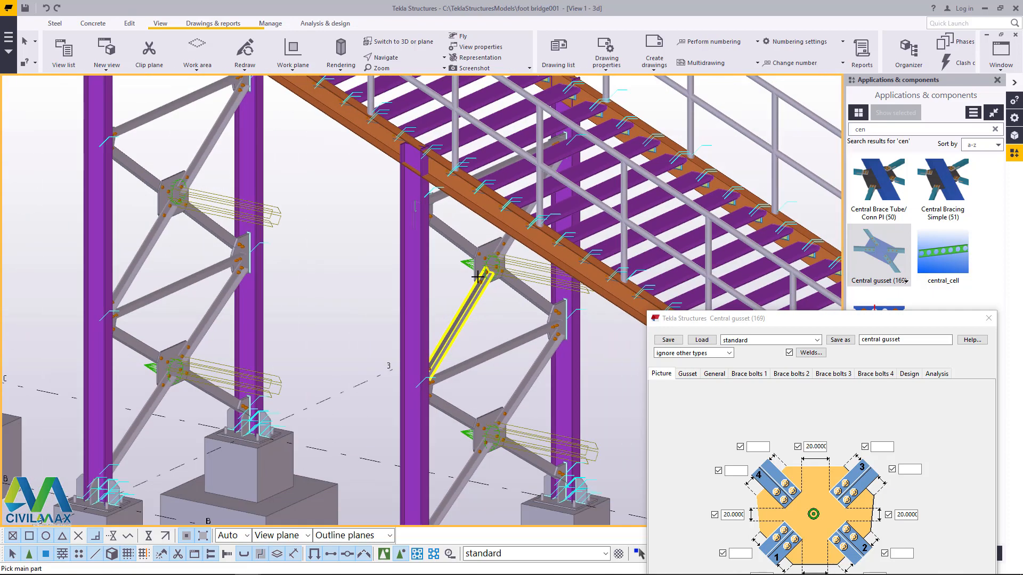
scroll(578, 380, up, 5)
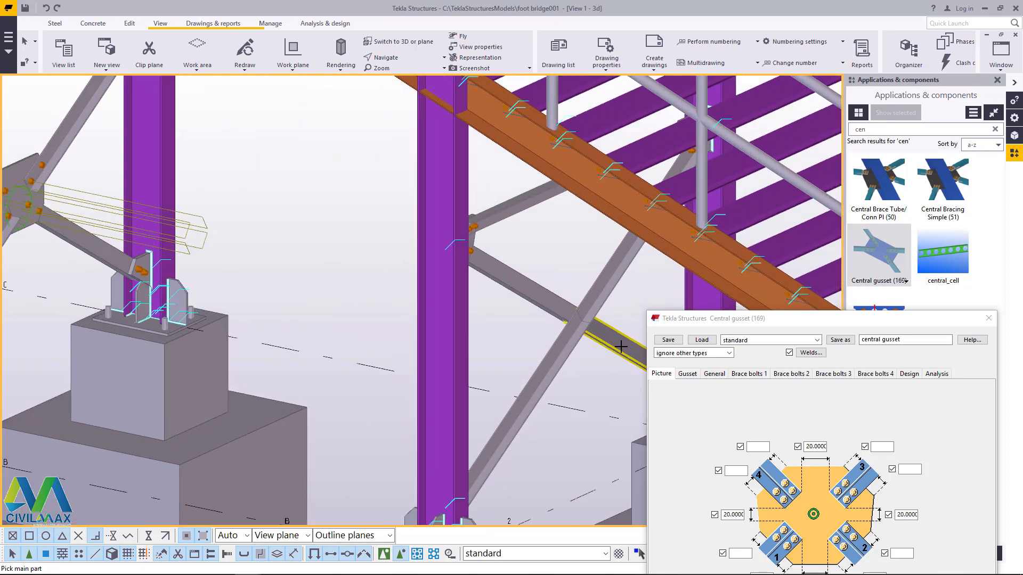
click(566, 309)
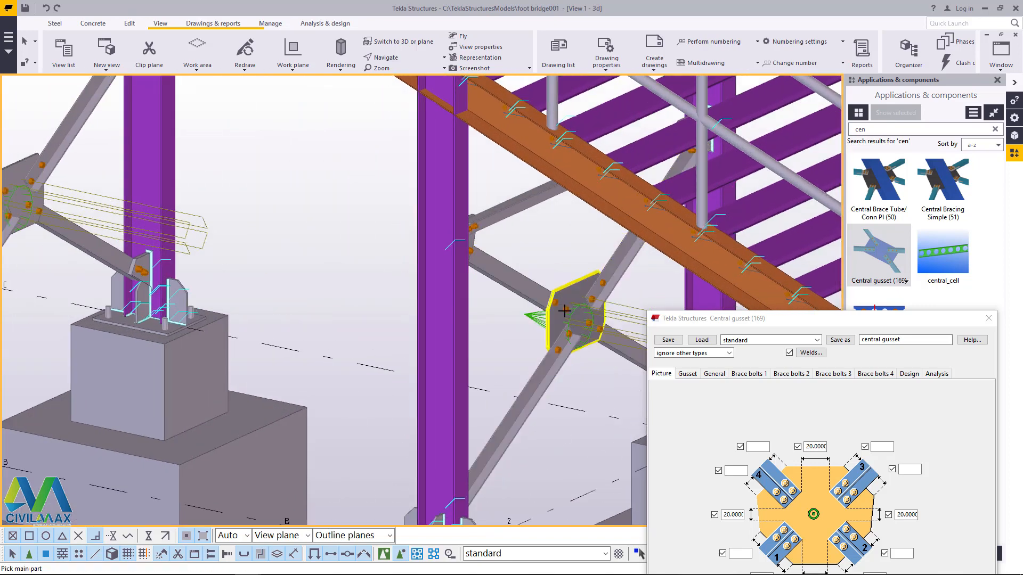
scroll(532, 340, down, 3)
right_click(530, 347)
Step: Close the central gusset settings and the components catalog, and refresh the view to clear the temporary gusset symbols
scroll(507, 360, down, 2)
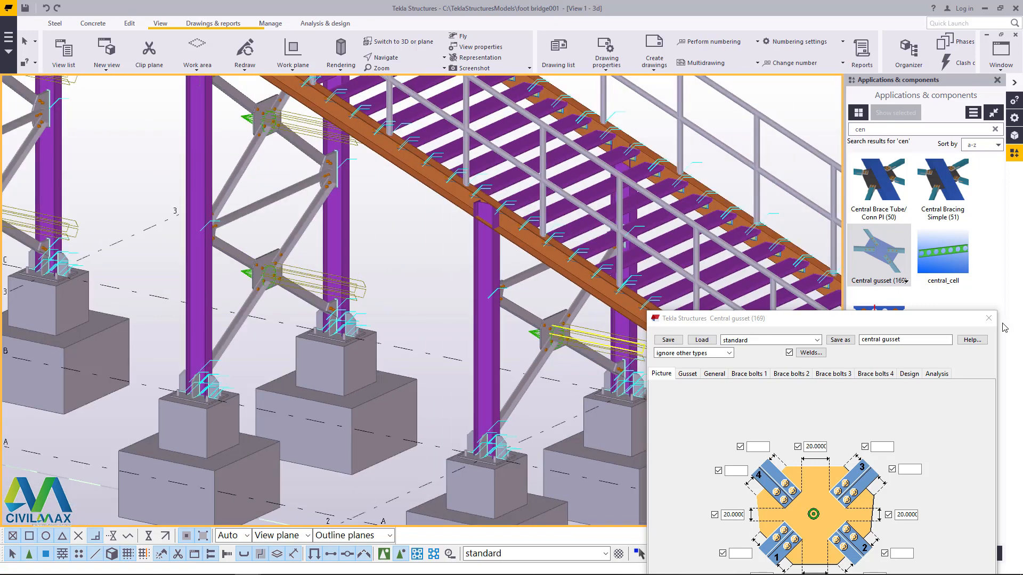
click(989, 318)
click(998, 80)
scroll(717, 319, down, 3)
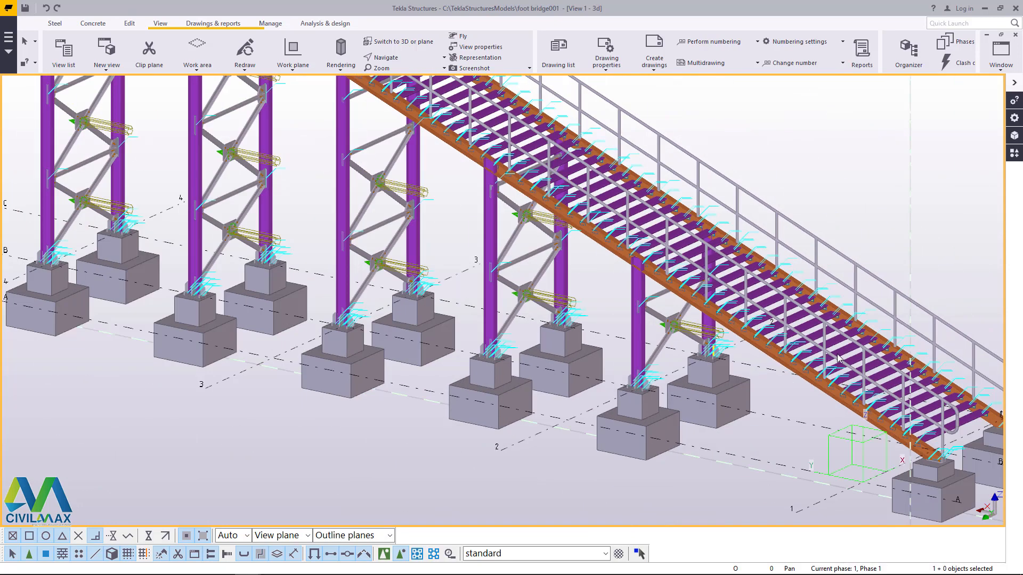
right_click(836, 156)
click(878, 214)
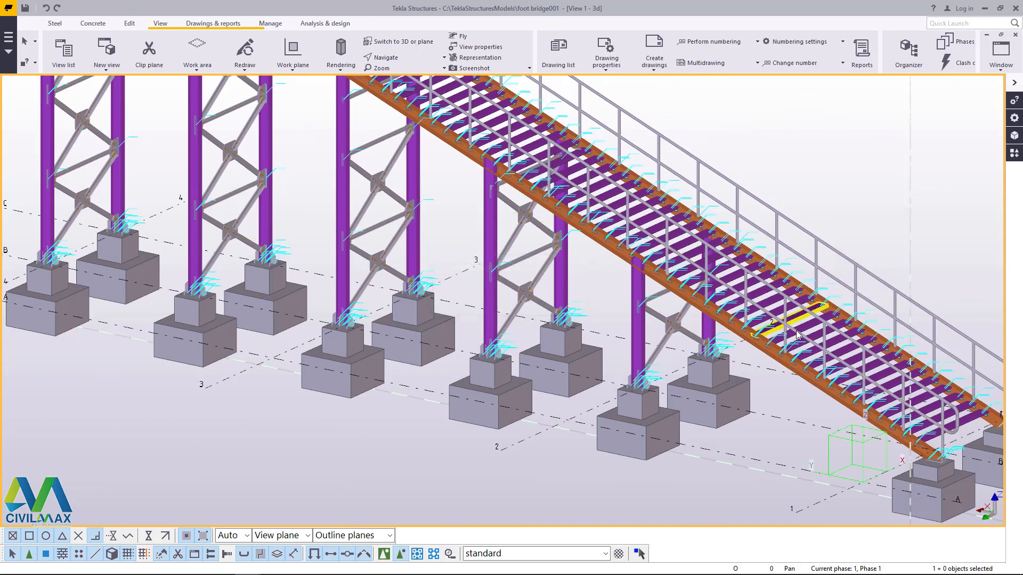
Step: Examine the whole foot bridge from both sides, in elevation and from above, then look closely at the grid 4 braced columns and footings
click(399, 59)
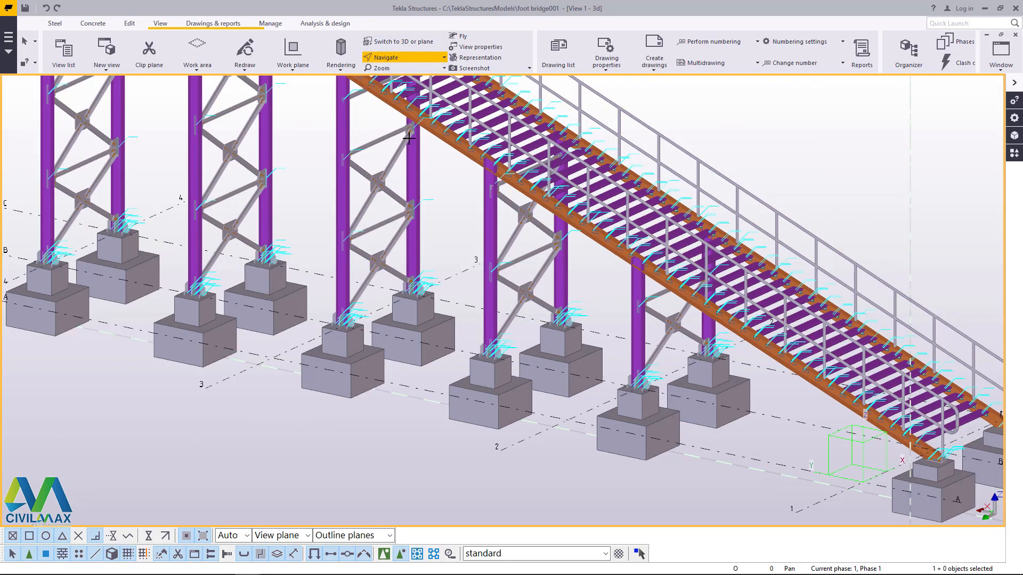
ctrl+middle_drag(405, 260, 521, 257)
scroll(631, 245, down, 5)
scroll(595, 248, down, 3)
scroll(453, 162, up, 8)
scroll(606, 259, down, 2)
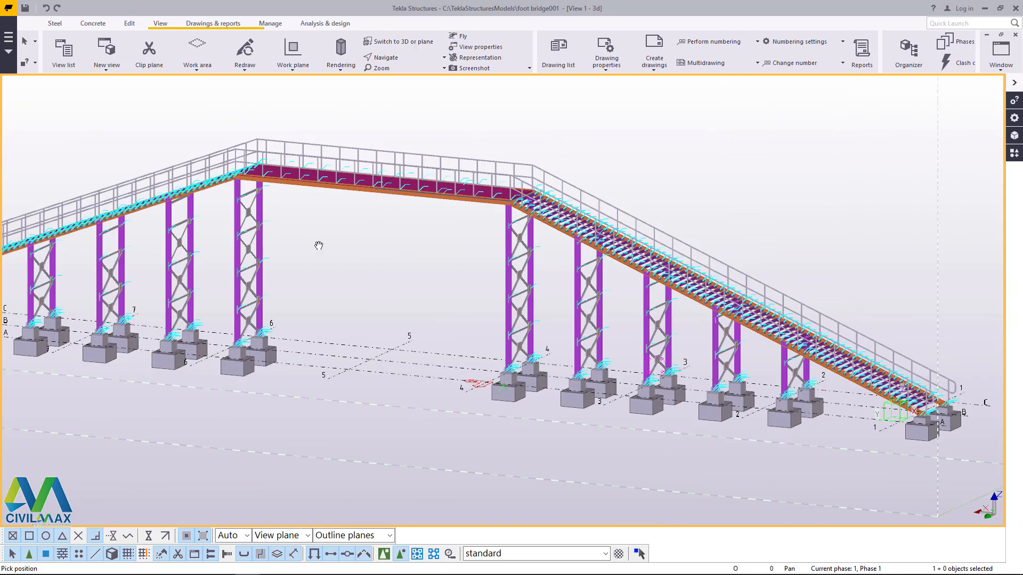
ctrl+middle_drag(487, 228, 576, 297)
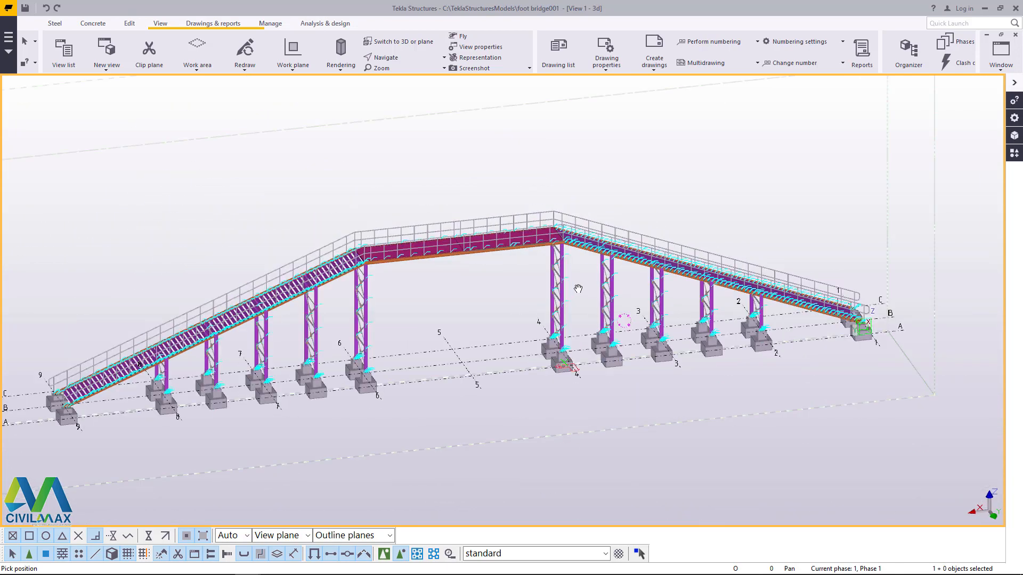
right_click(512, 170)
click(534, 176)
scroll(560, 357, up, 7)
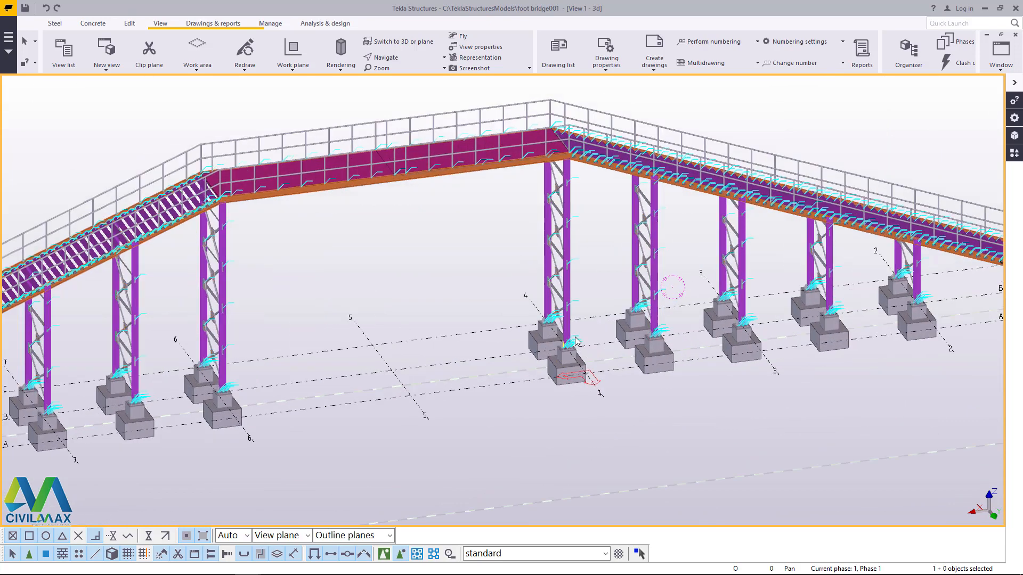
click(392, 60)
click(372, 114)
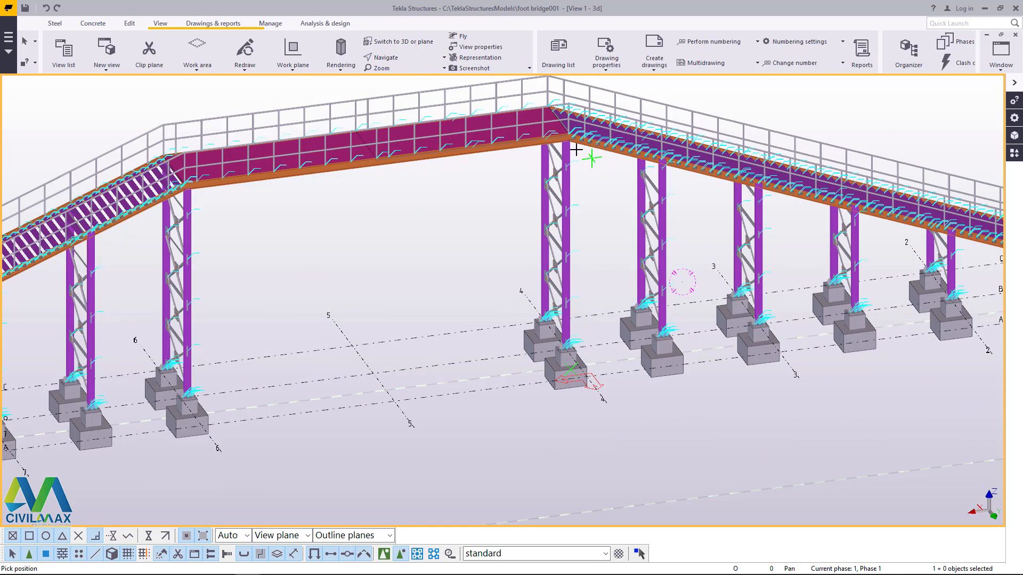
scroll(575, 141, down, 6)
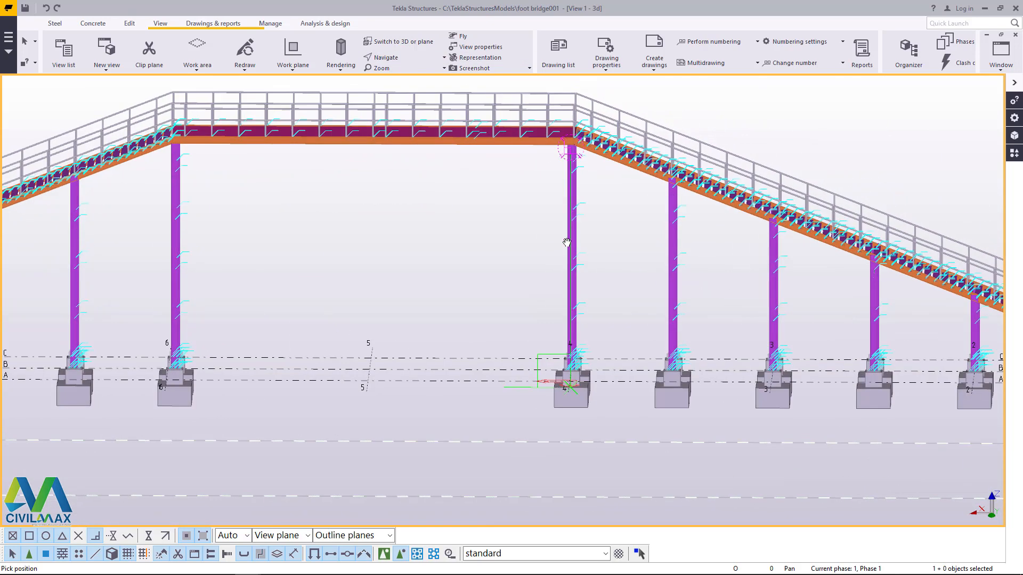
drag(633, 257, 496, 273)
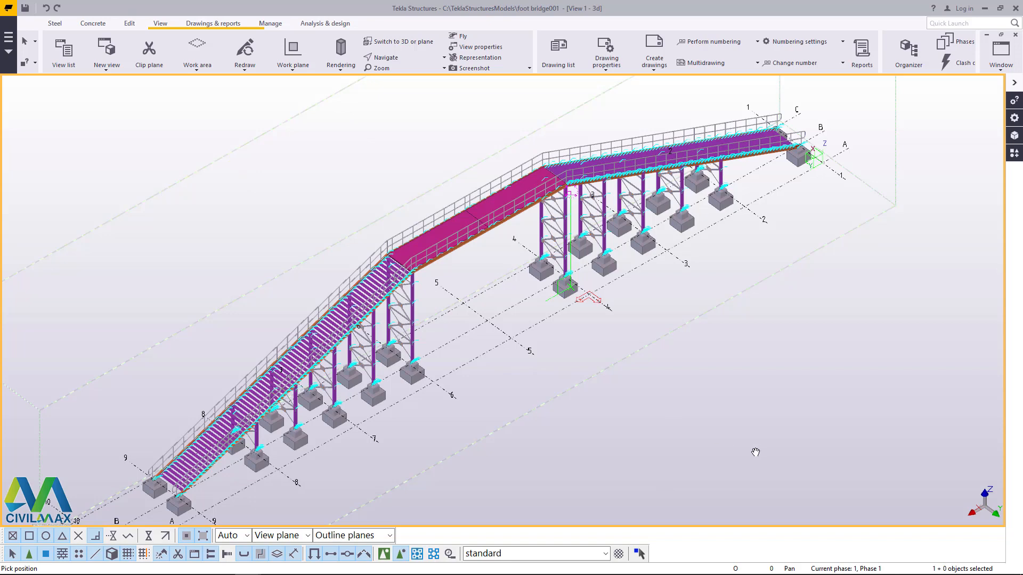
scroll(663, 331, up, 3)
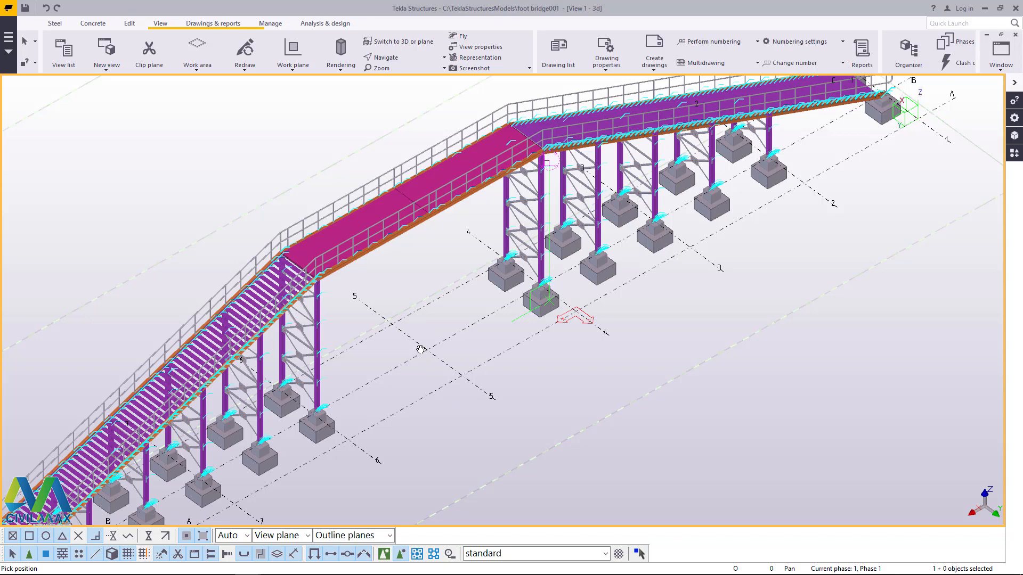
scroll(613, 229, up, 5)
right_click(613, 235)
click(638, 246)
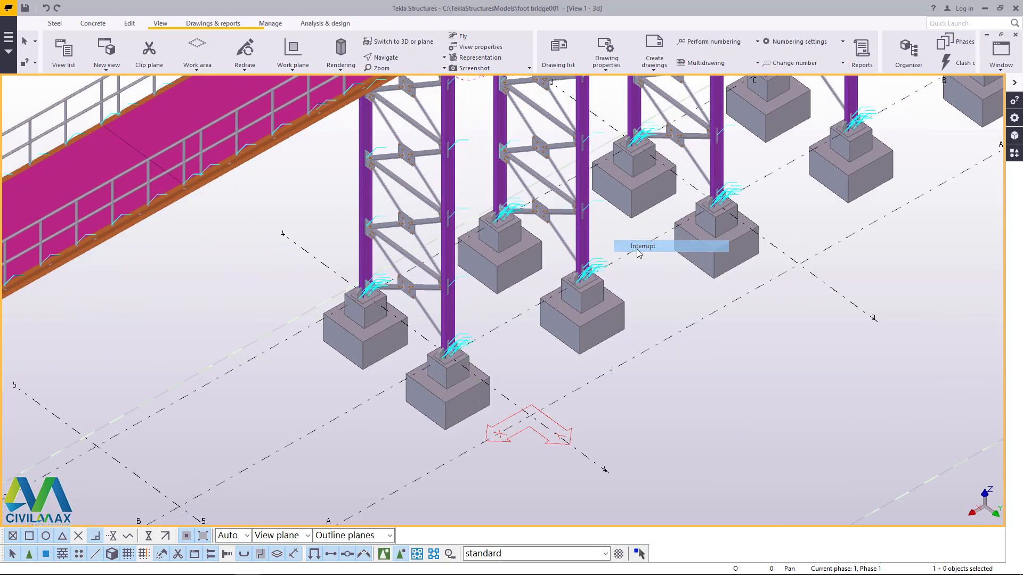
Step: Copy the grid 4 column pair with its bracing, connections and footings to grid 5, and redraw the view
click(396, 59)
click(407, 73)
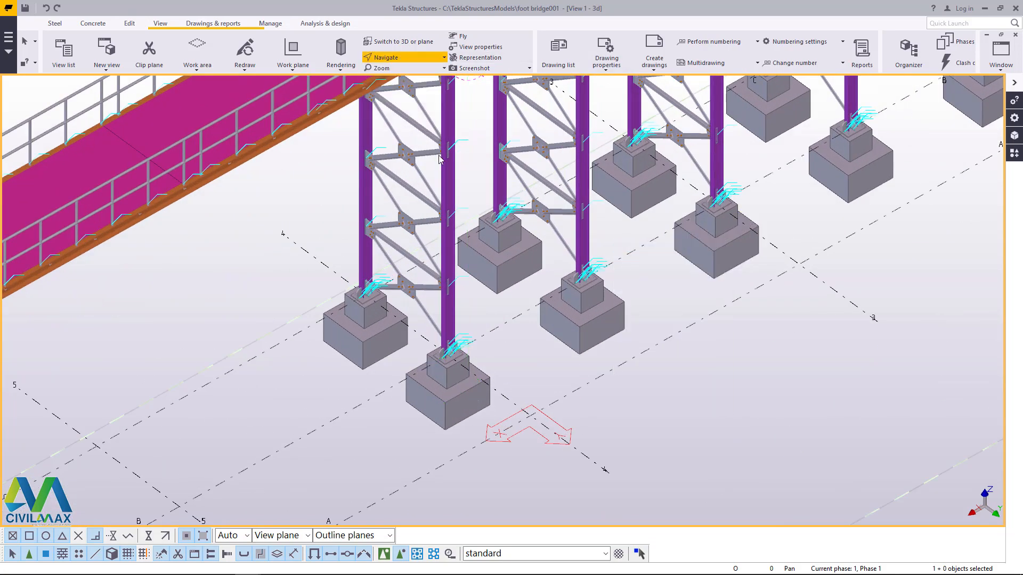
ctrl+middle_drag(465, 201, 399, 242)
scroll(447, 222, down, 2)
right_click(485, 218)
click(501, 224)
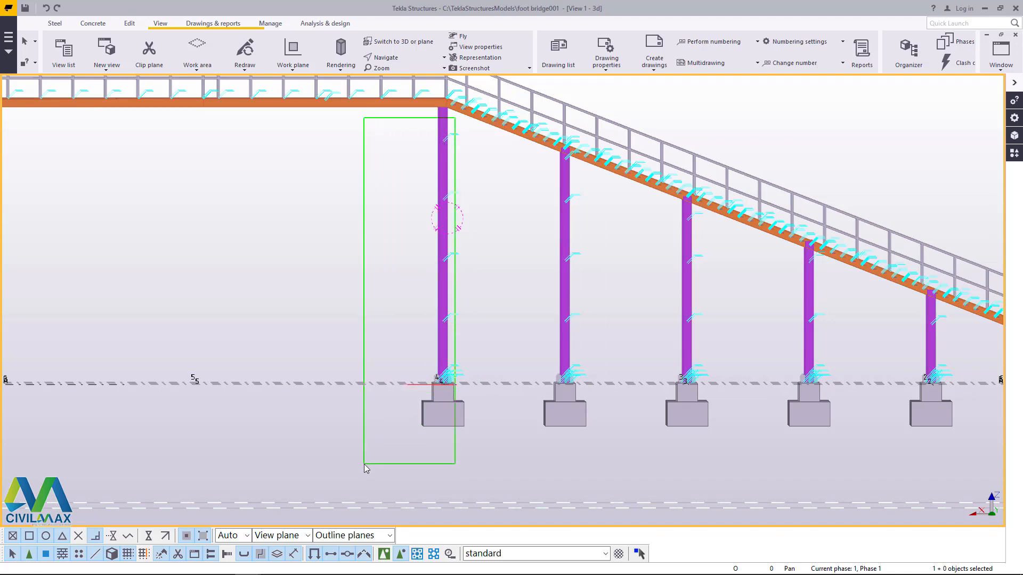
drag(365, 464, 365, 463)
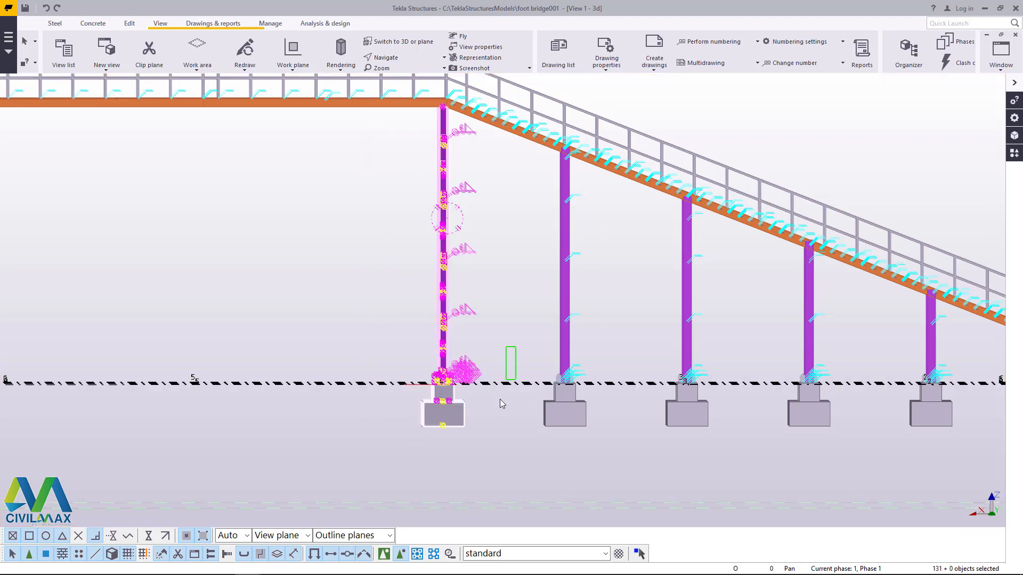
click(394, 58)
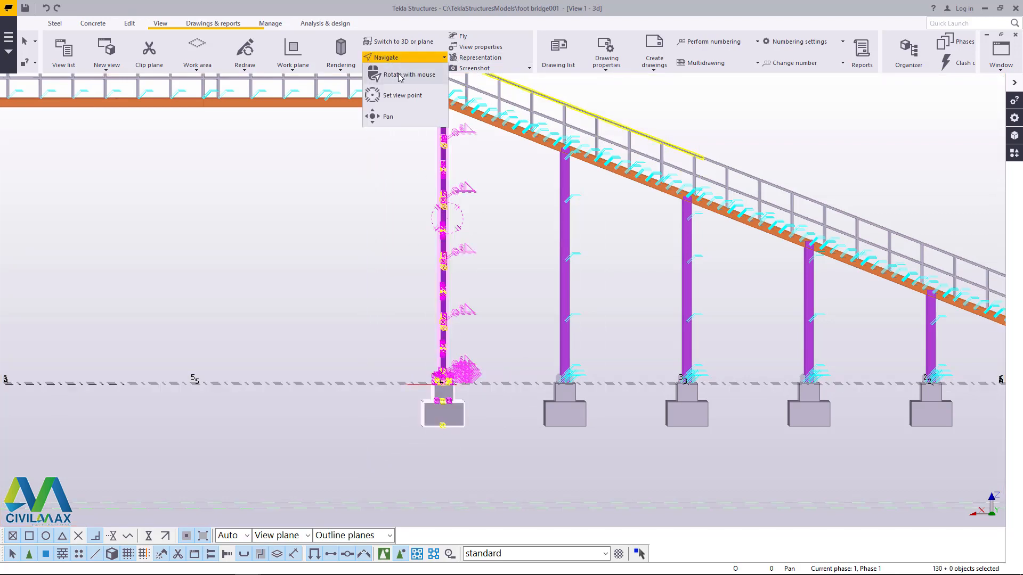
click(400, 76)
drag(443, 140, 514, 232)
click(255, 205)
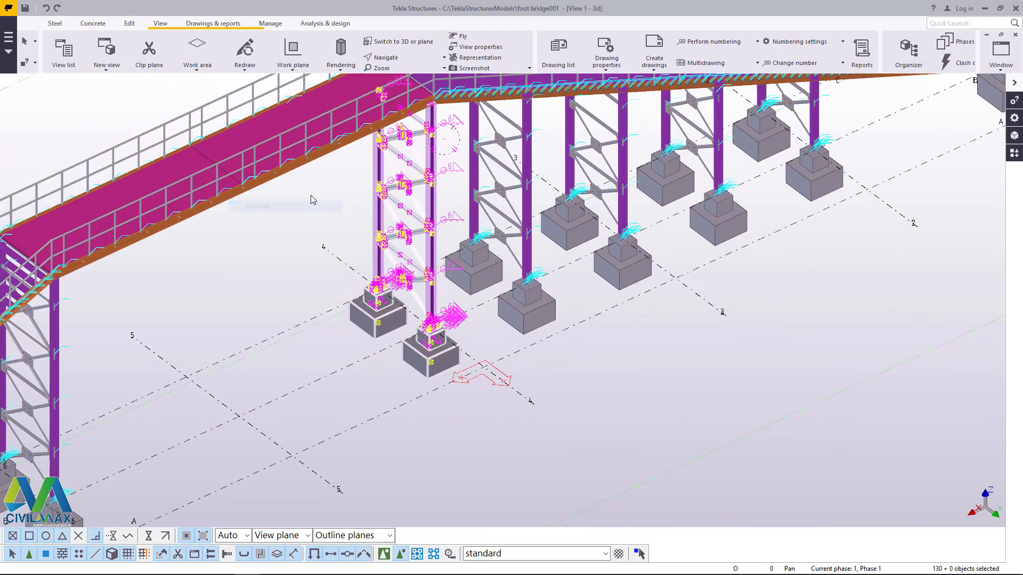
right_click(313, 186)
click(337, 207)
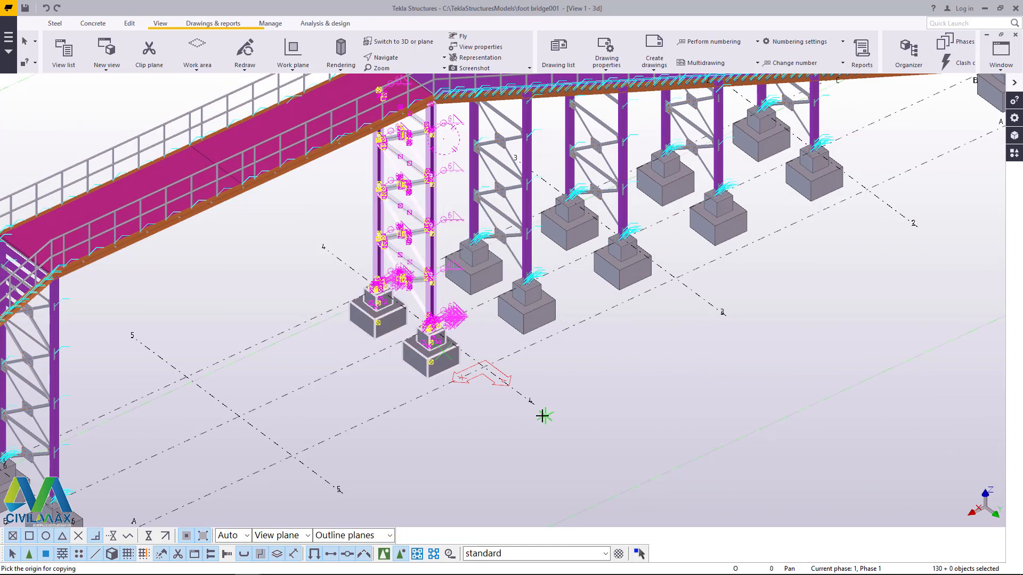
scroll(388, 327, down, 4)
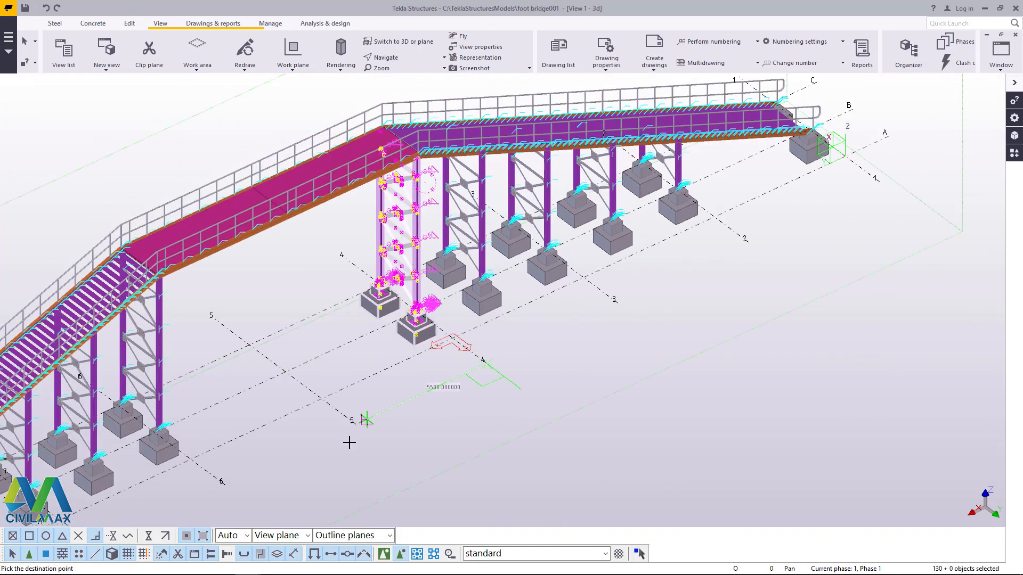
scroll(349, 441, up, 3)
click(359, 417)
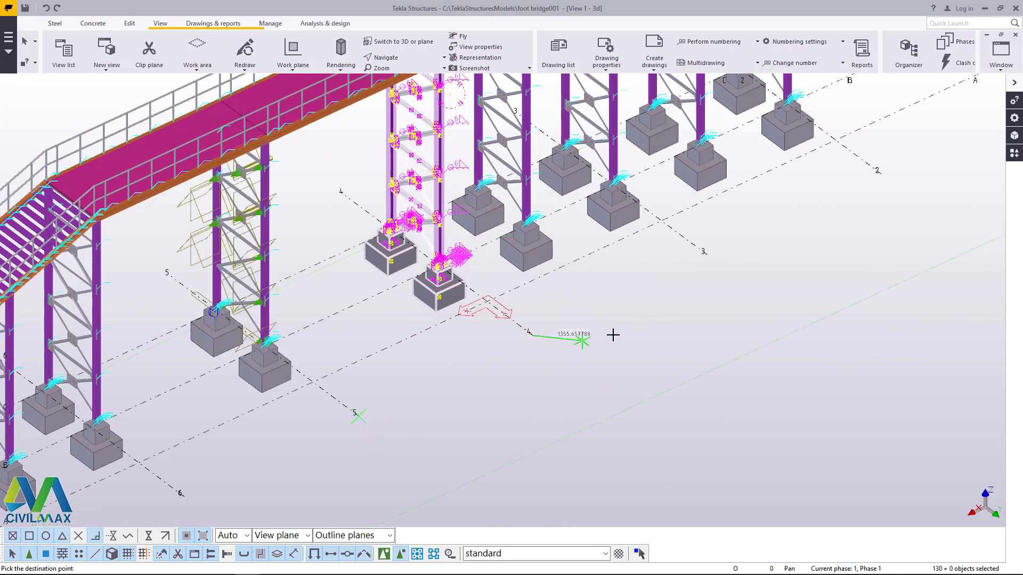
right_click(534, 327)
click(615, 330)
click(609, 292)
right_click(610, 294)
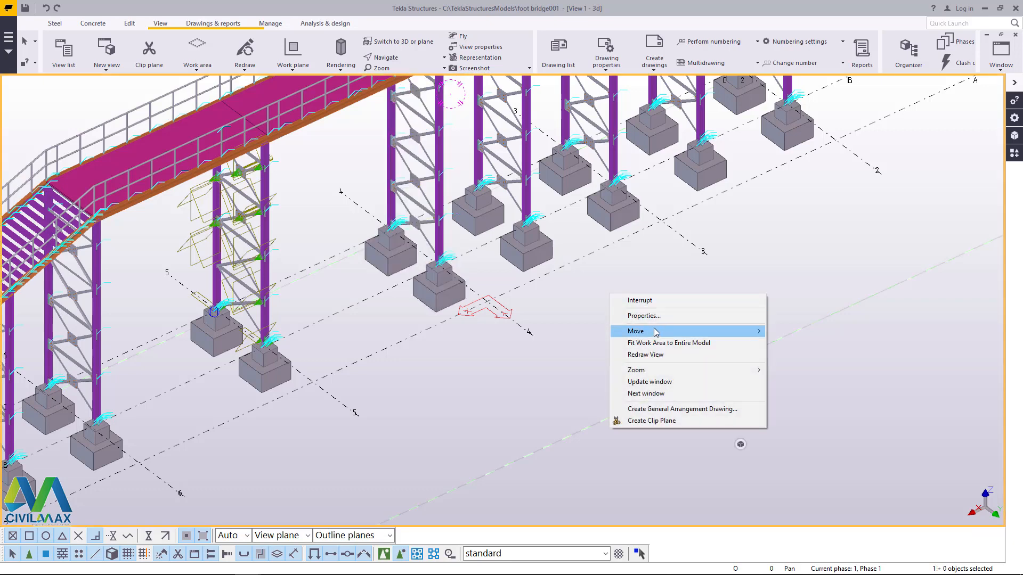
click(652, 356)
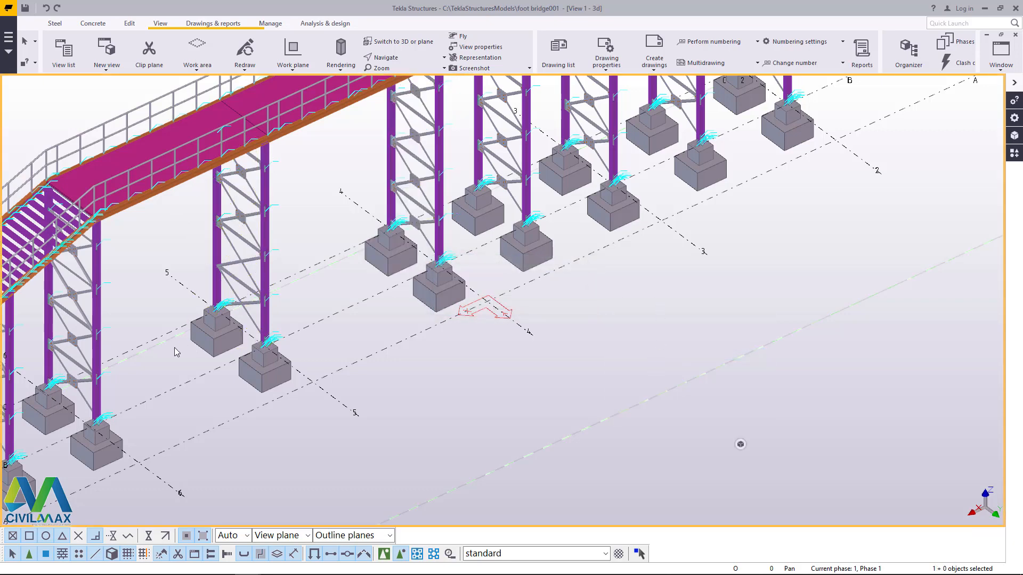
Step: Add a Central gusset (169) to the braces at the lowest crossing of the grid 5 column pair
scroll(262, 274, up, 5)
scroll(349, 331, down, 6)
scroll(442, 247, up, 5)
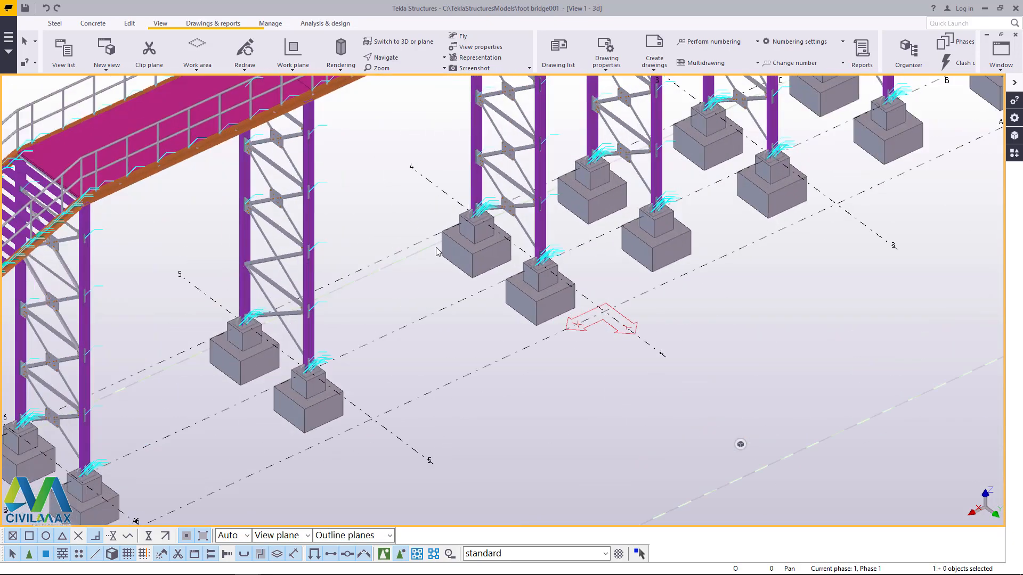
click(1016, 155)
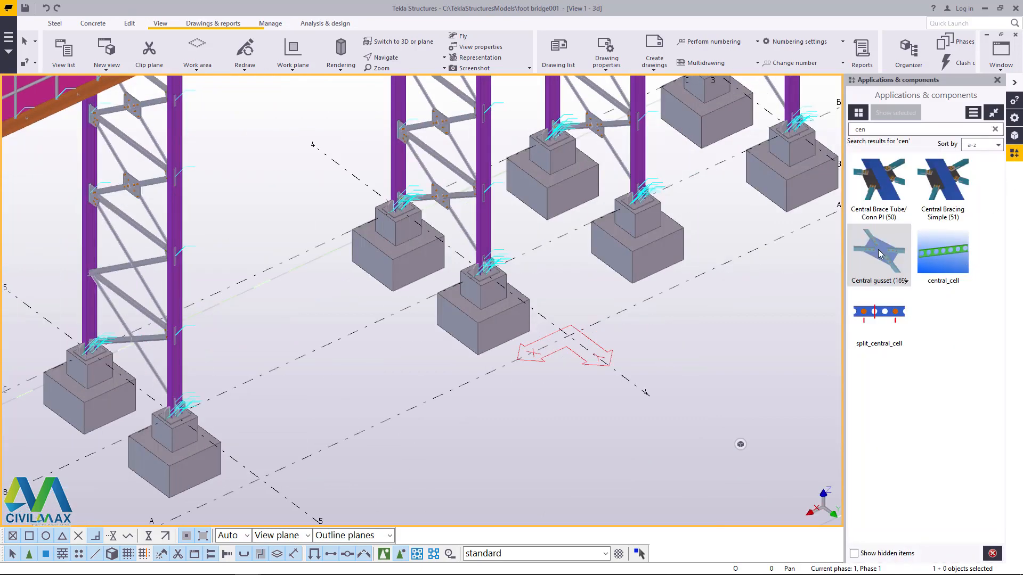
scroll(75, 331, up, 6)
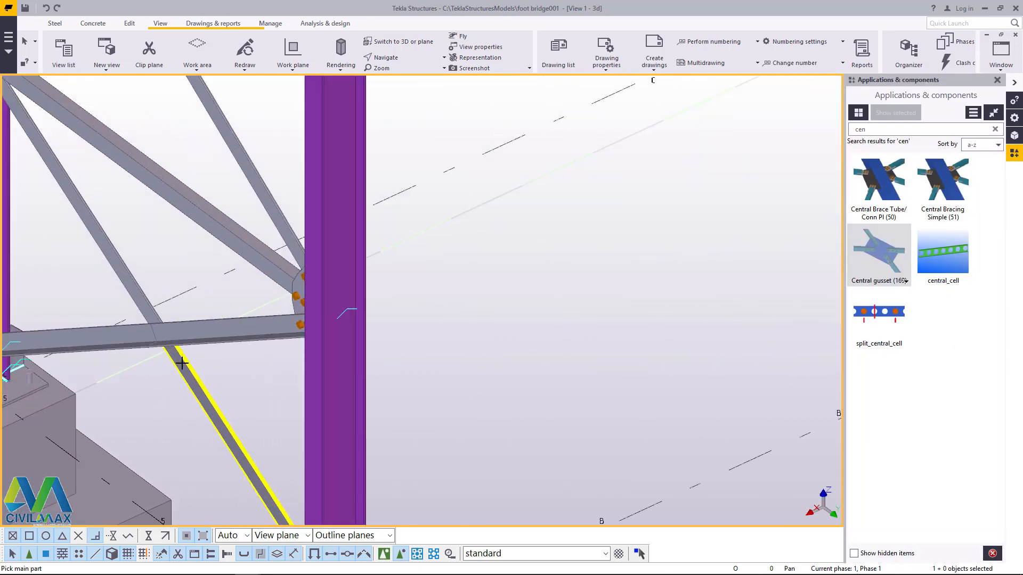
click(134, 331)
click(137, 298)
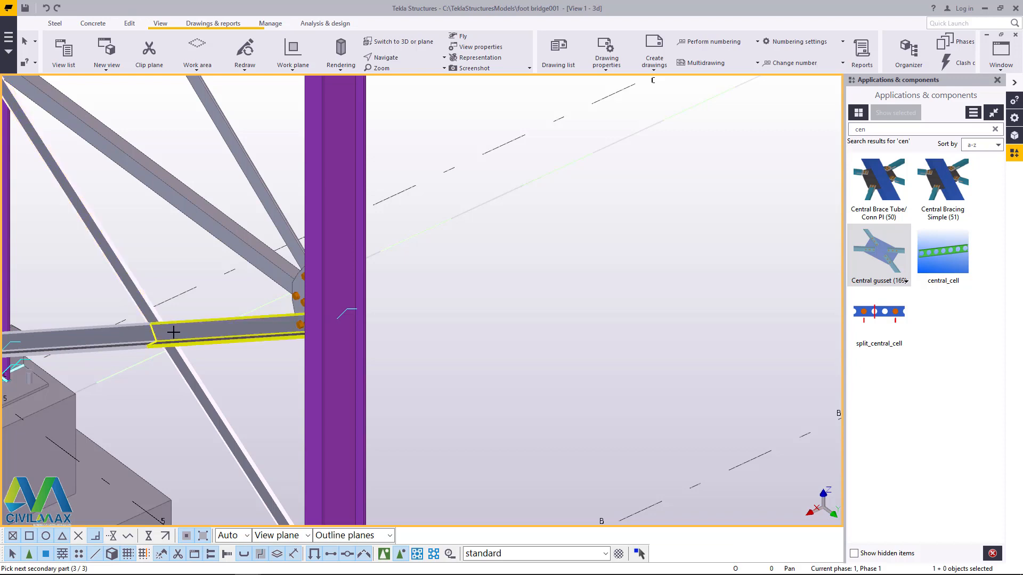
click(173, 332)
scroll(173, 331, down, 3)
right_click(539, 236)
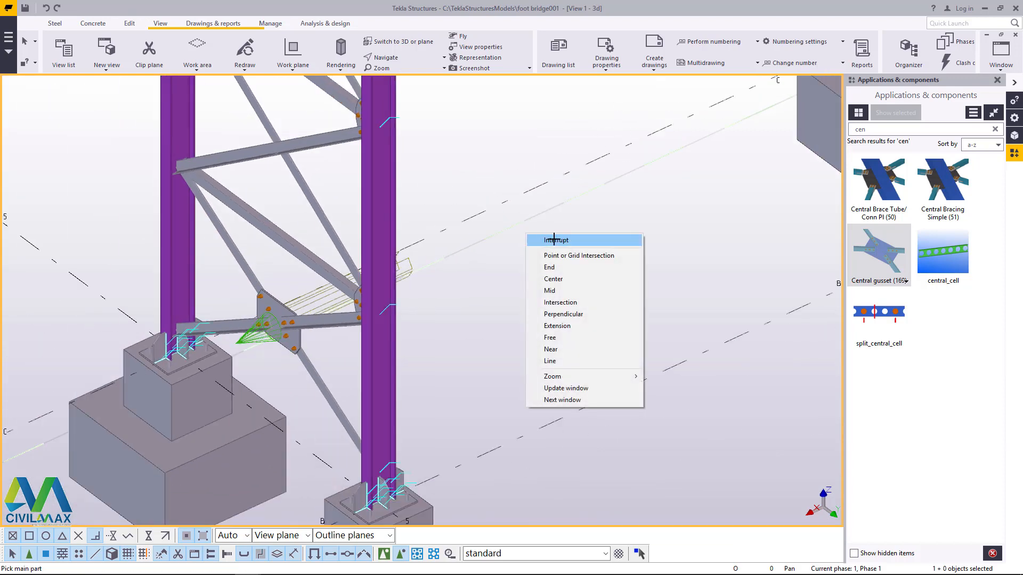
click(554, 239)
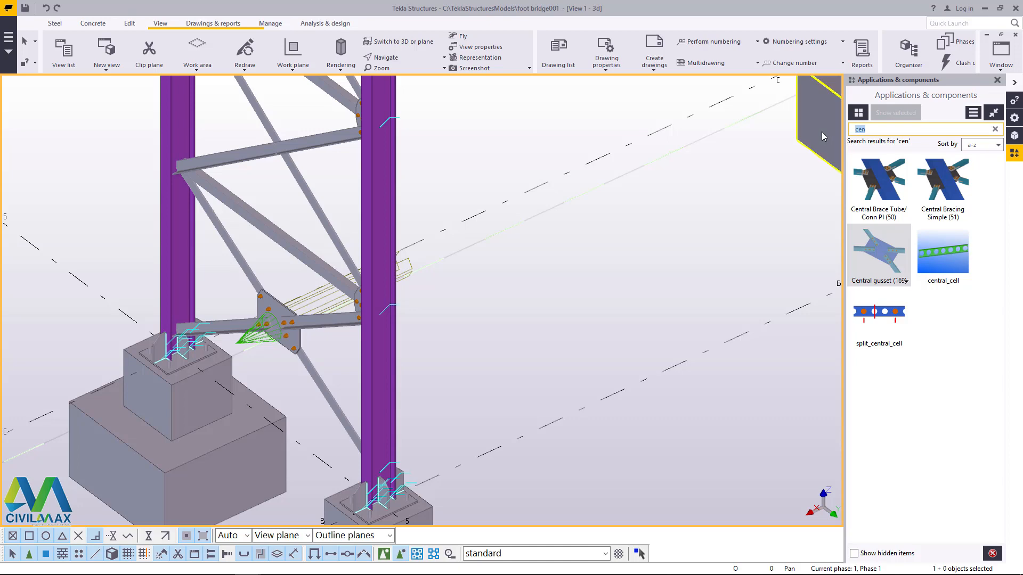
Step: Add a standard Bolted gusset (11) joining the lowest brace to the grid C column at grid 5, just above its base plate
text(11)
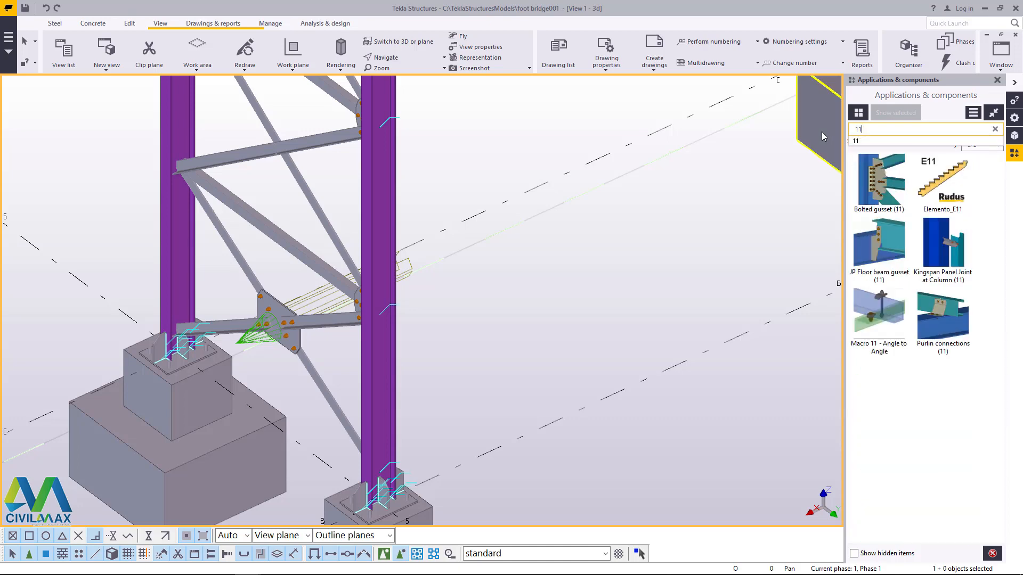
click(887, 189)
scroll(220, 316, up, 3)
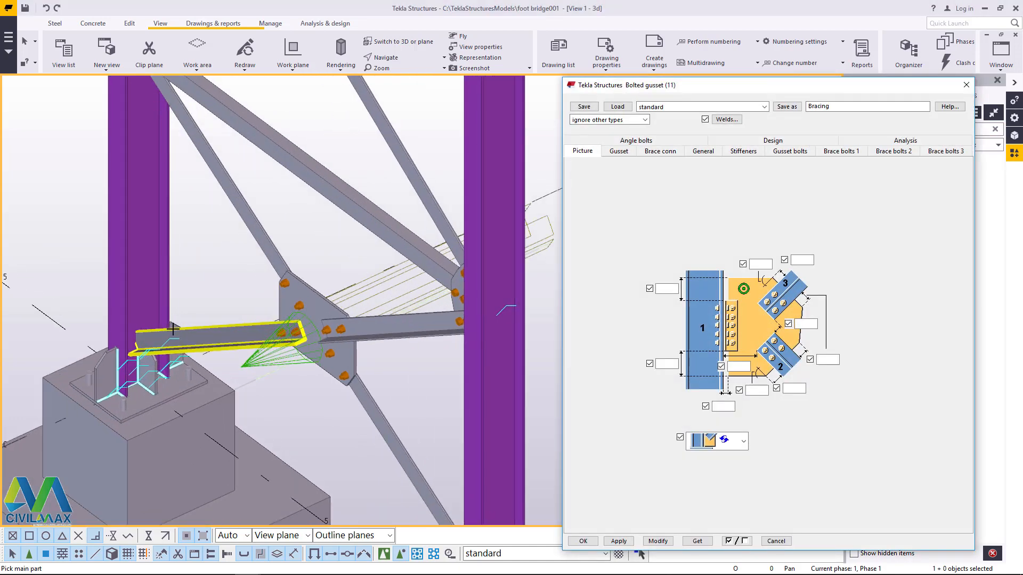
click(131, 298)
middle_click(144, 334)
scroll(173, 345, down, 4)
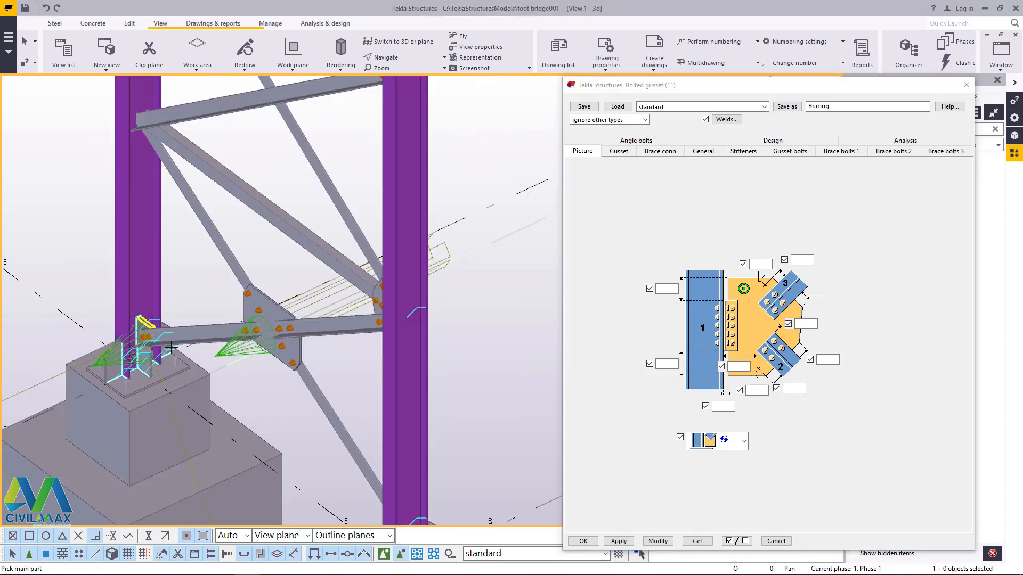
Step: Add a standard bolted gusset joining the braces to the grid C column of the grid 5 pair at the next joint up
scroll(185, 197, up, 4)
click(162, 213)
click(174, 234)
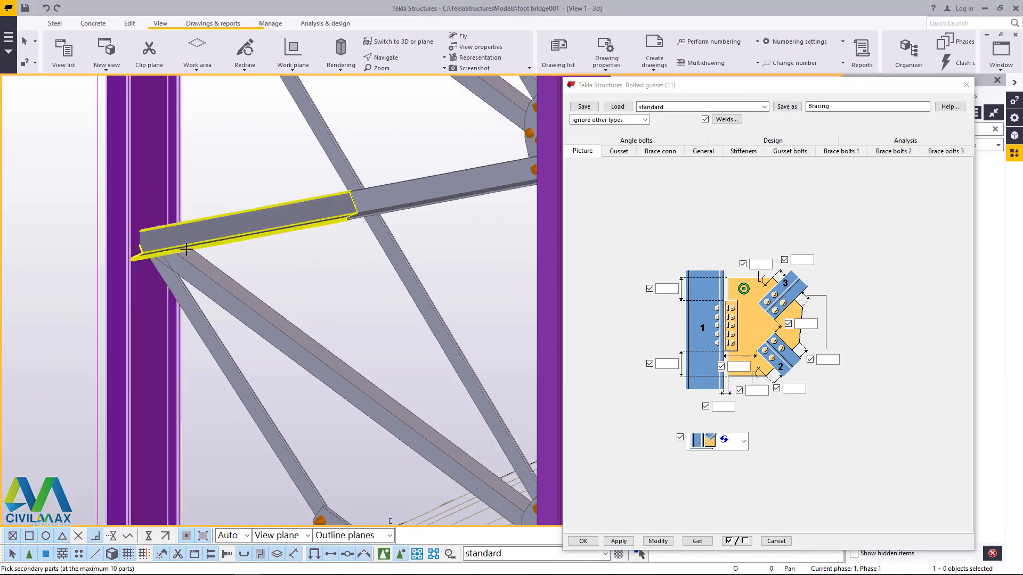
click(186, 250)
click(183, 295)
middle_click(181, 300)
scroll(183, 298, down, 6)
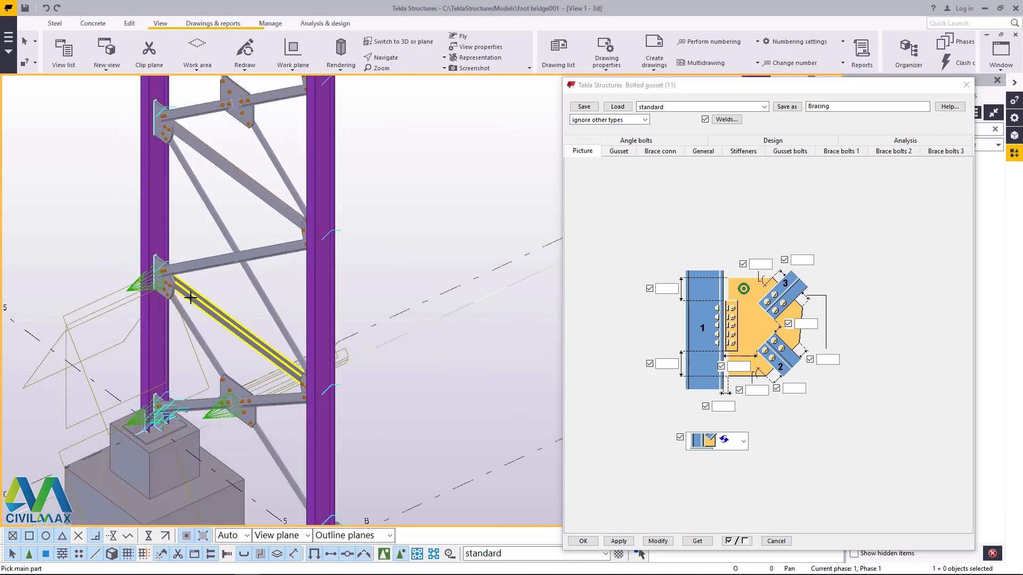
scroll(258, 347, up, 4)
Step: End the bolted gusset command, redraw the view to clear the connection symbols, and close the gusset settings and components catalog
right_click(408, 302)
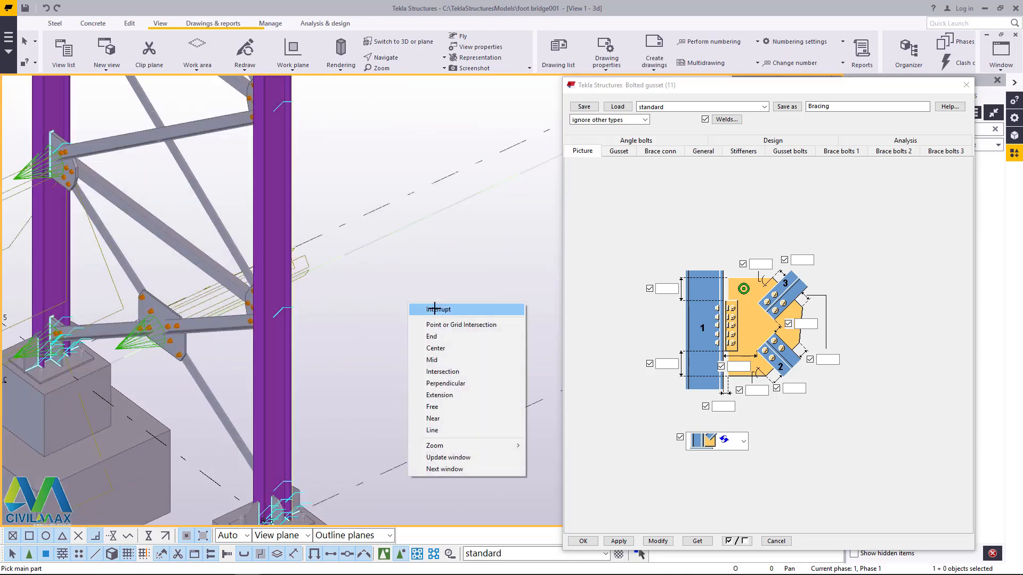
click(434, 307)
right_click(401, 298)
click(440, 360)
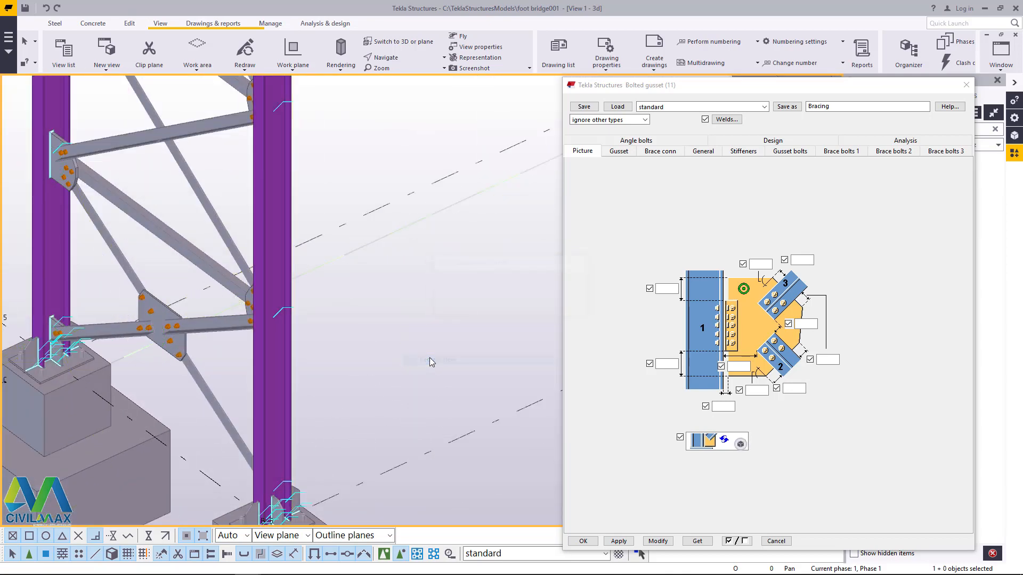
click(966, 85)
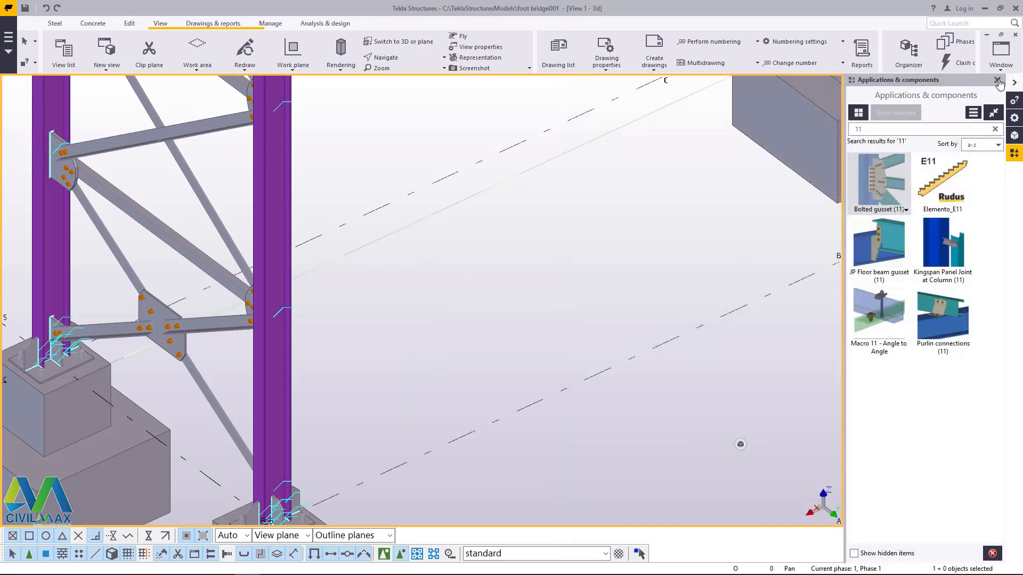
click(996, 80)
Step: Rotate around the whole bridge to examine its bracing, column supports and the stair flight starting at grid 1, ending the rotation
scroll(504, 300, down, 6)
scroll(526, 297, down, 3)
click(389, 59)
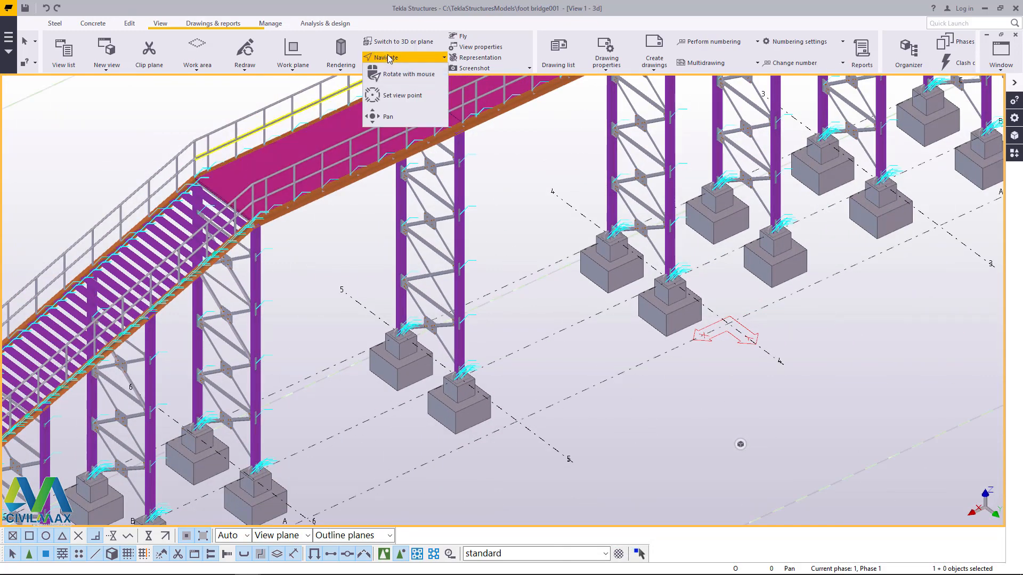
click(400, 74)
scroll(434, 176, down, 10)
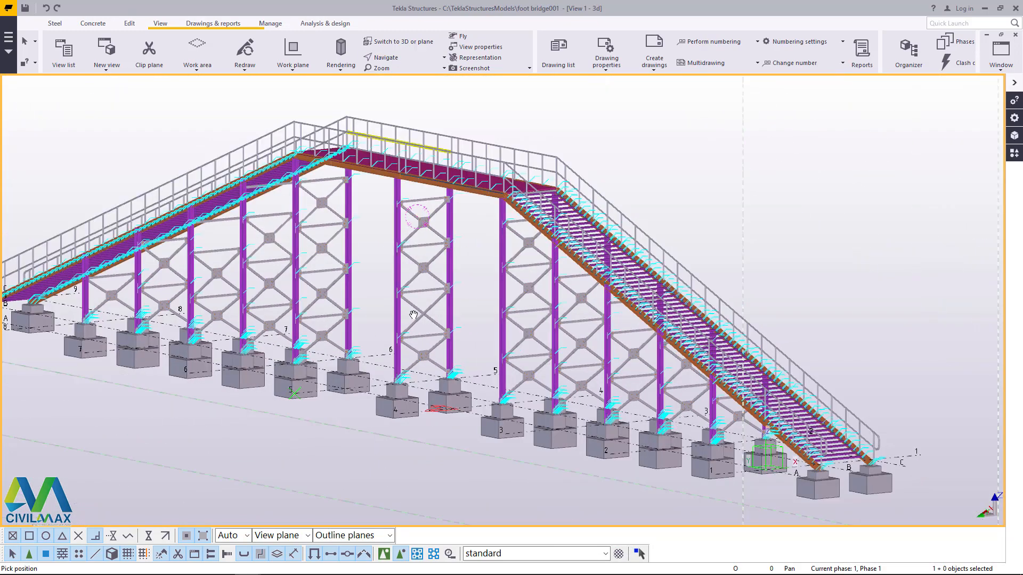
mouse_move(416, 288)
ctrl+middle_down()
mouse_move(525, 400)
mouse_move(590, 333)
mouse_move(726, 320)
mouse_move(400, 298)
mouse_move(446, 428)
ctrl+middle_up()
scroll(139, 443, up, 2)
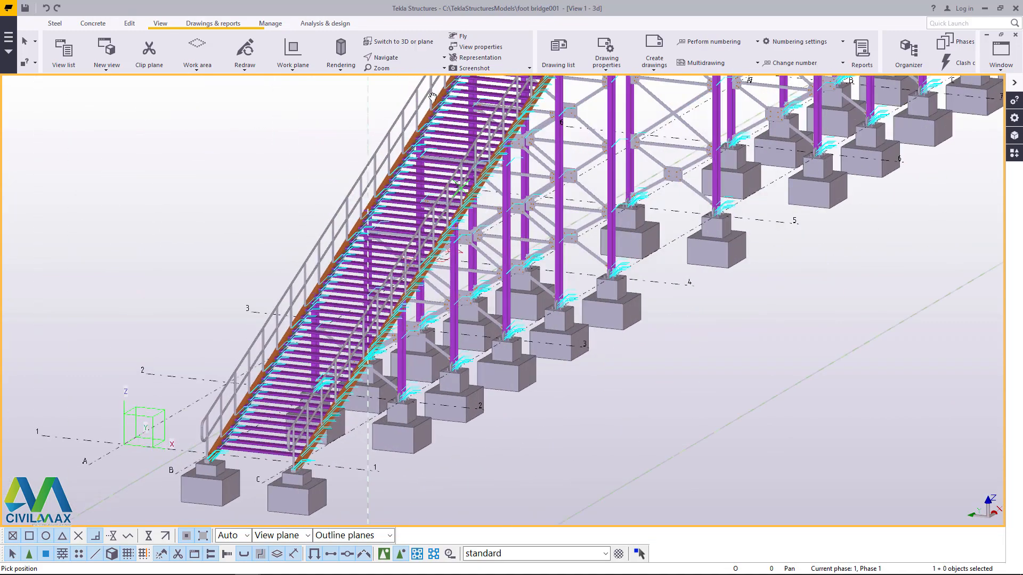
right_click(222, 173)
click(246, 179)
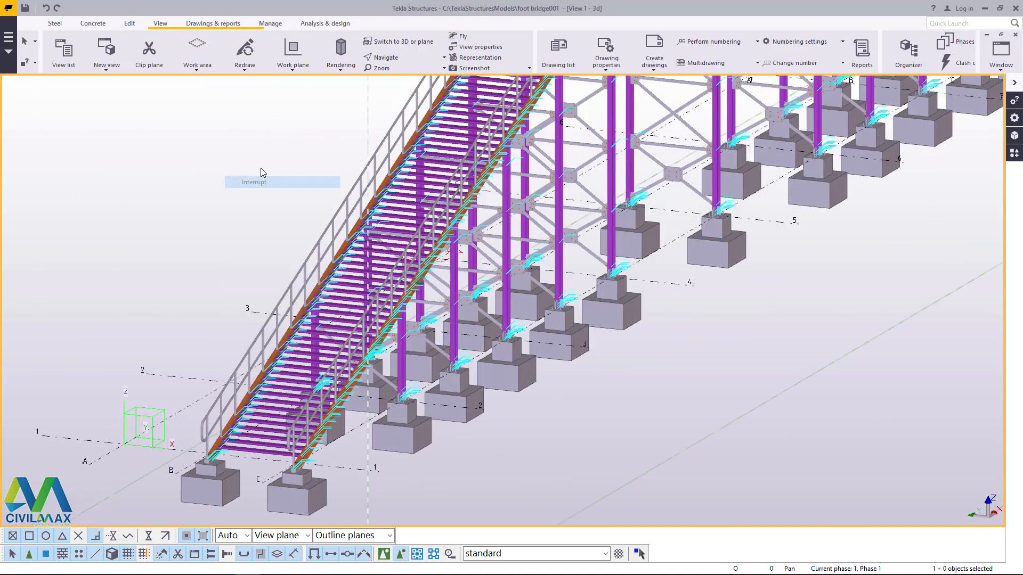
Step: Change the 3d view's projection to Perspective in the view properties and close them
click(224, 215)
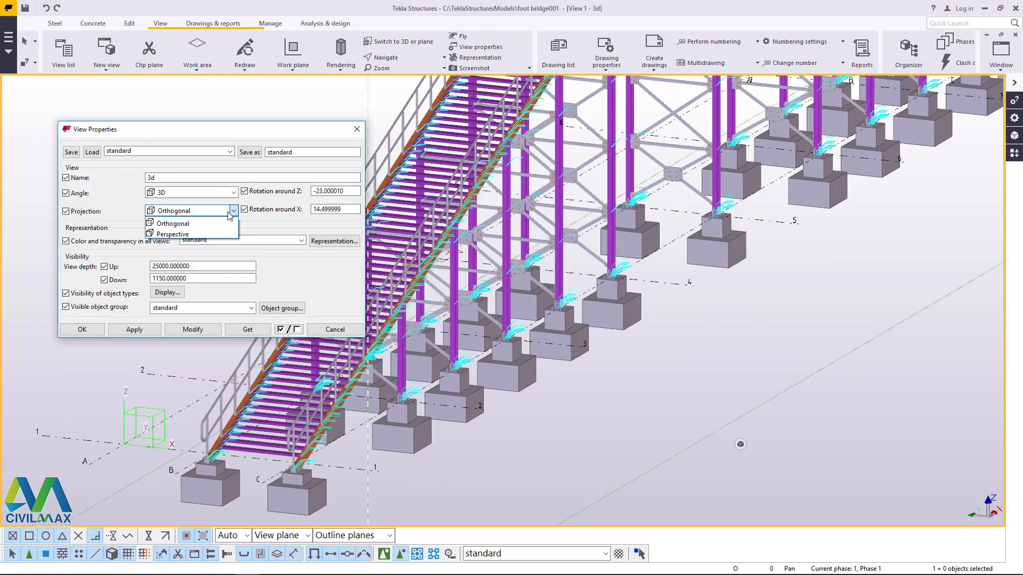
click(184, 234)
click(191, 329)
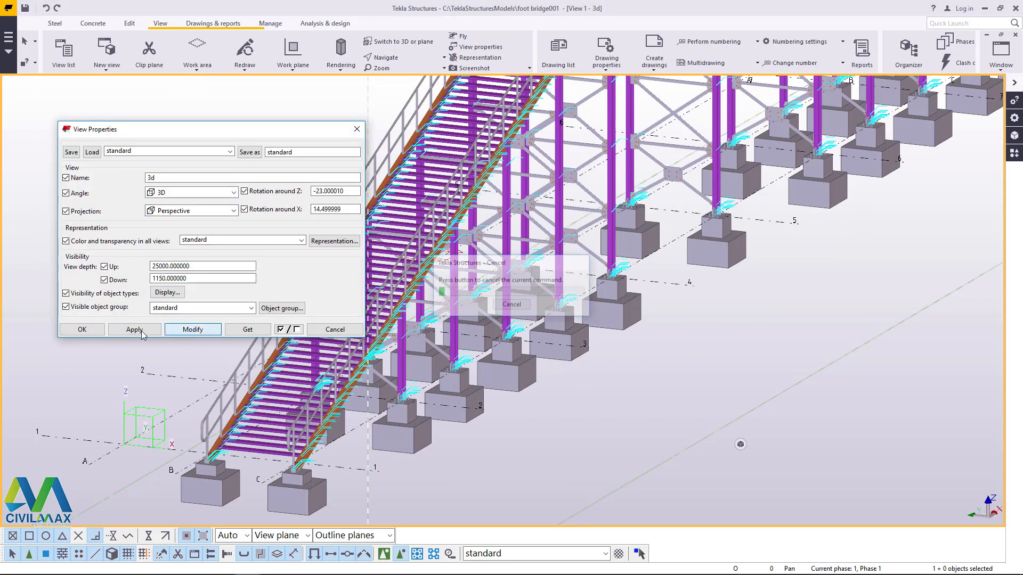
click(82, 329)
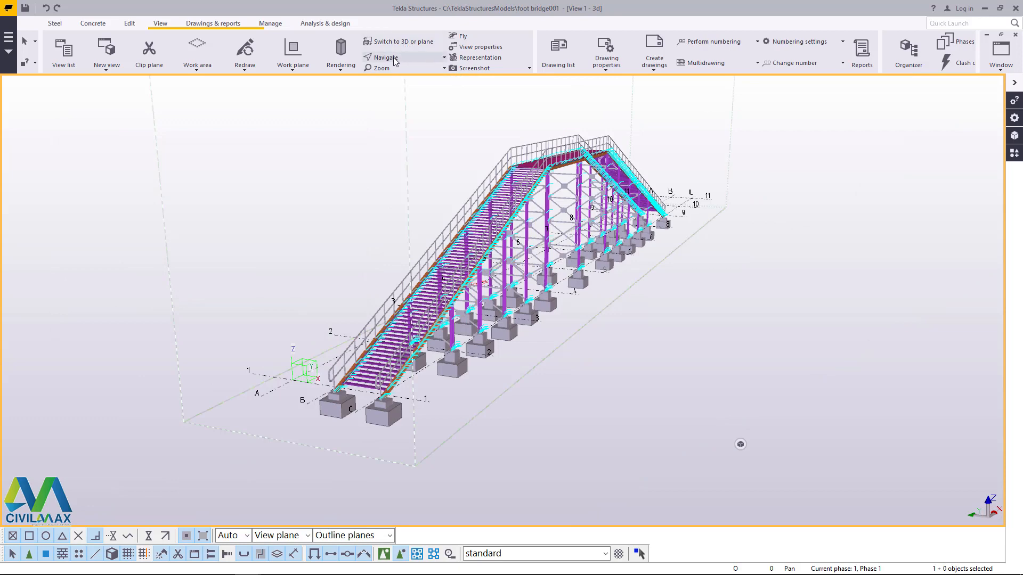
Step: Fly through the model from the foot of the grid 1 stairs to inspect the treads, handrails and deck
ctrl+middle_drag(444, 290, 510, 291)
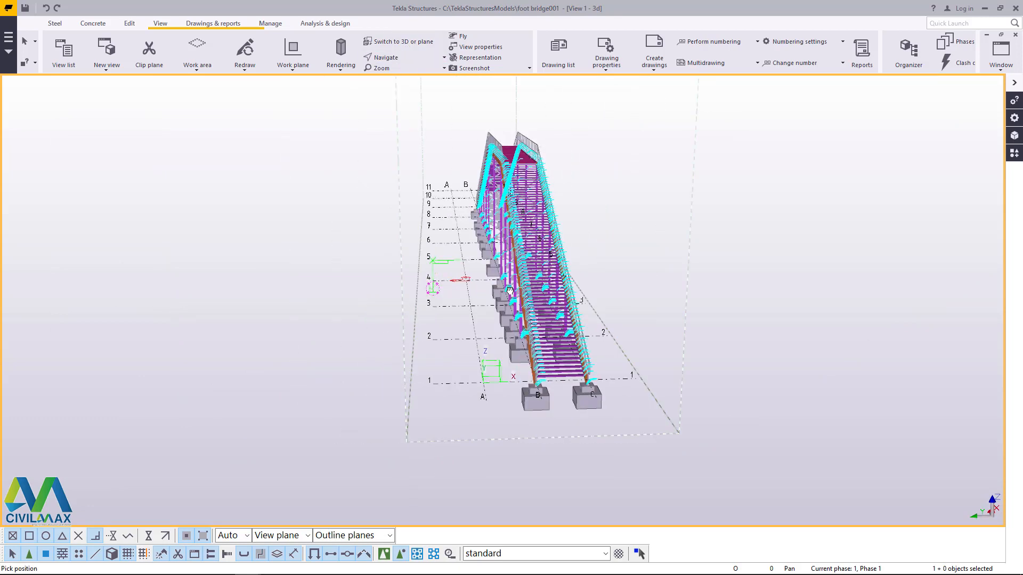
right_click(643, 165)
click(654, 171)
scroll(588, 377, up, 5)
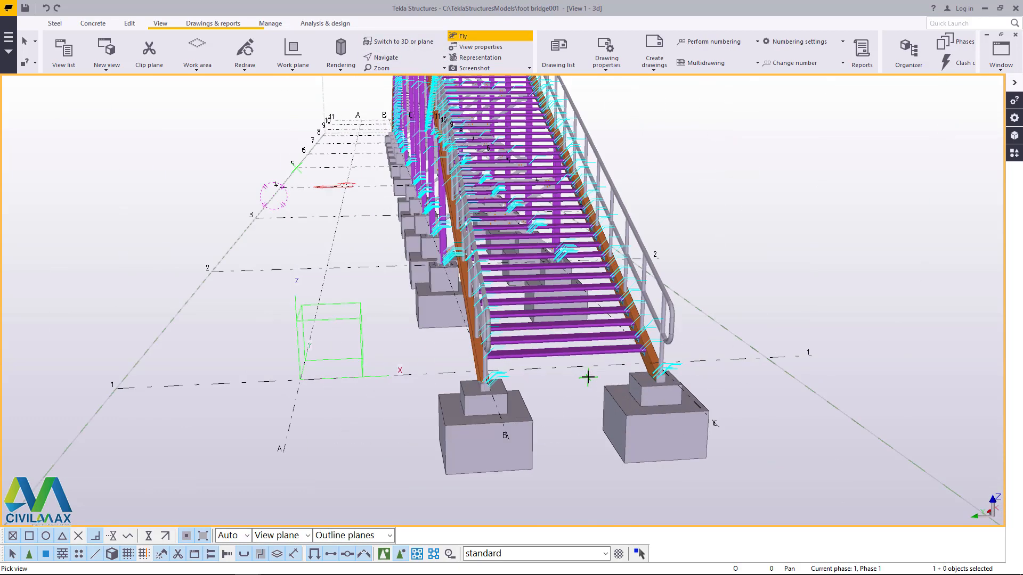
click(588, 403)
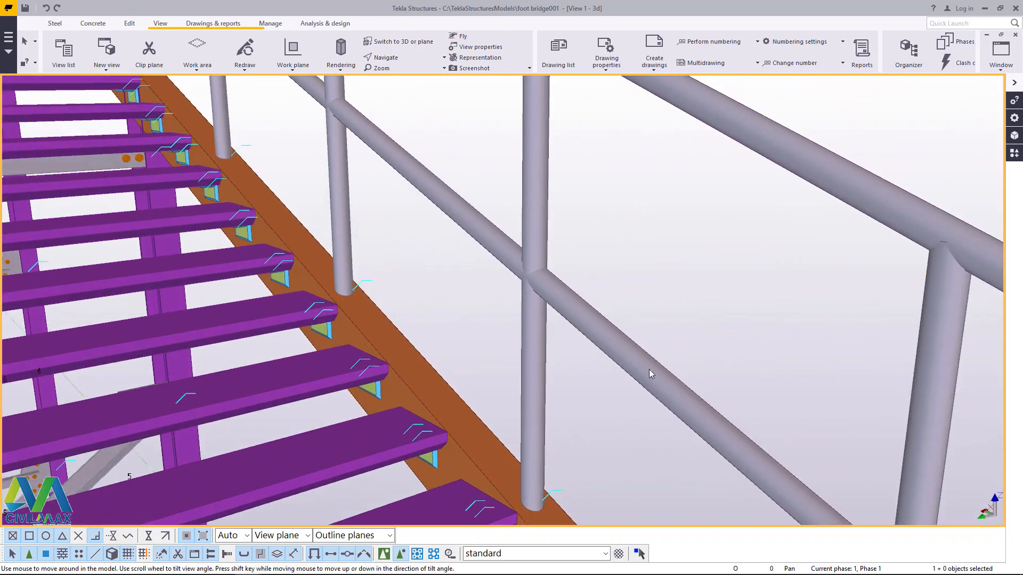
scroll(519, 347, down, 10)
scroll(462, 274, up, 6)
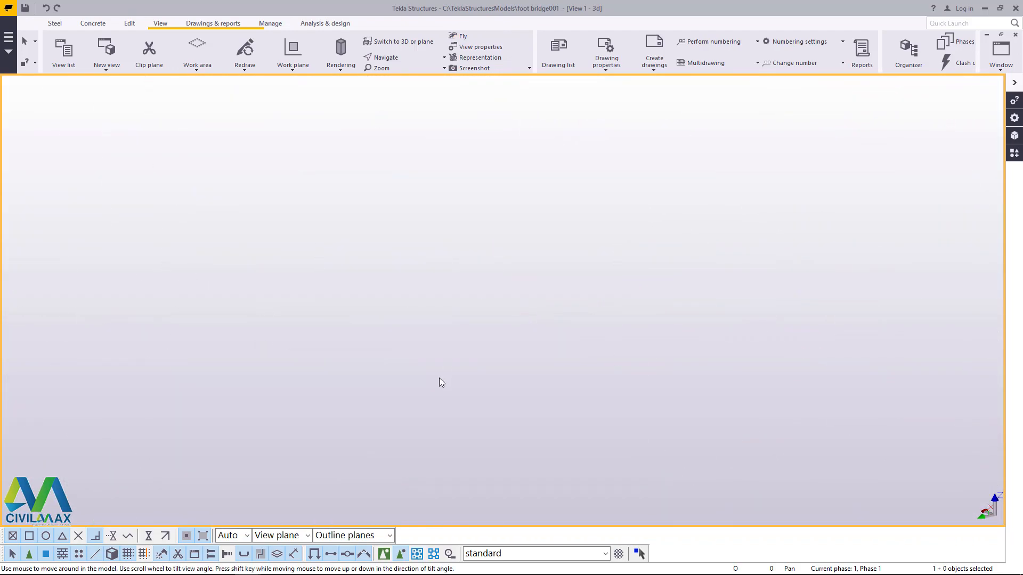
scroll(494, 335, down, 3)
scroll(494, 336, down, 3)
scroll(472, 389, up, 7)
scroll(472, 388, down, 2)
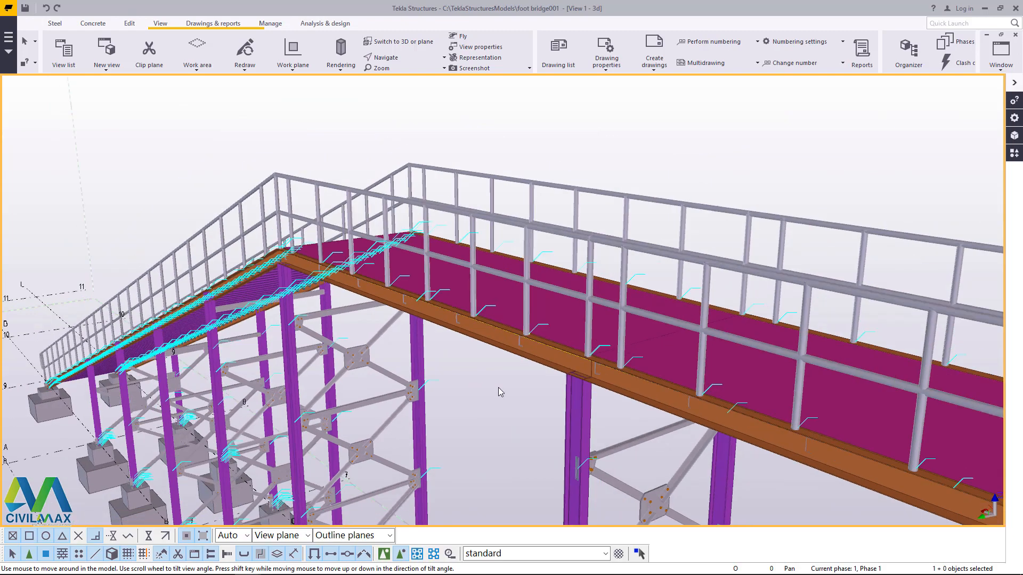
Step: Rotate around the bridge to examine the opposite stair flight, the deck railing and the braced supports in perspective
click(393, 60)
click(397, 74)
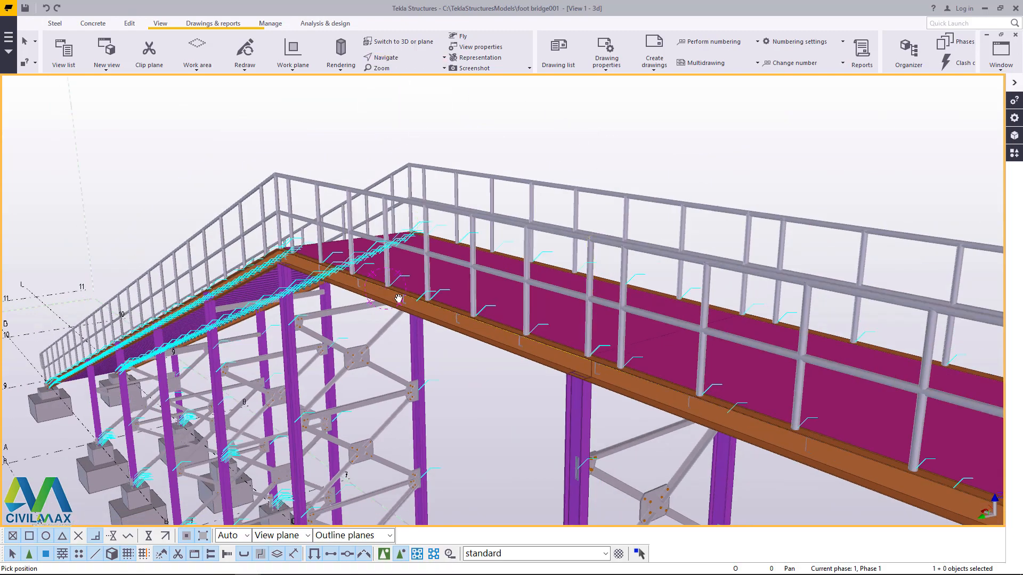
drag(385, 288, 637, 301)
scroll(637, 301, down, 6)
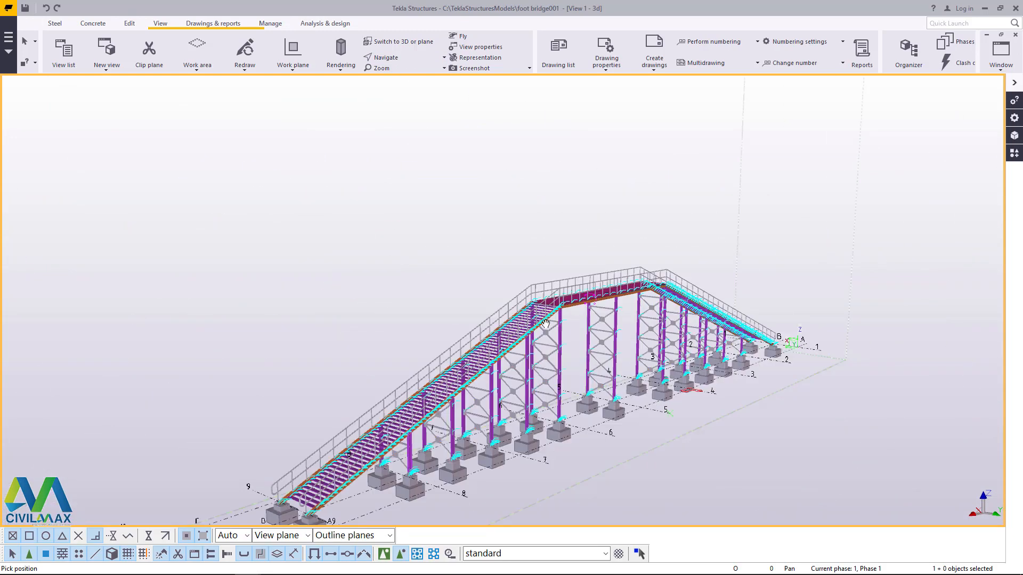
scroll(514, 347, up, 4)
scroll(561, 332, down, 6)
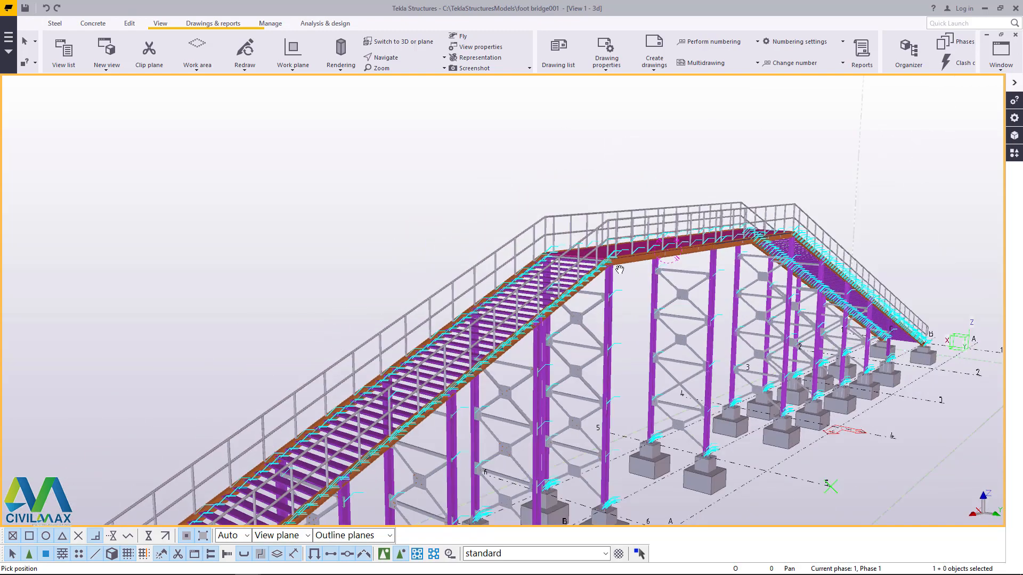
scroll(564, 275, up, 3)
scroll(586, 267, up, 3)
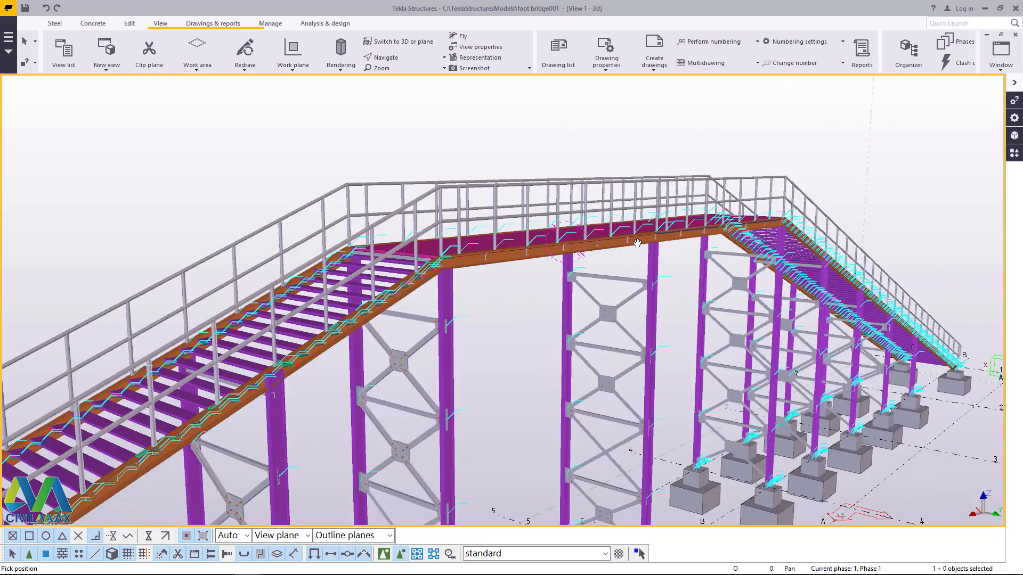
scroll(568, 294, down, 5)
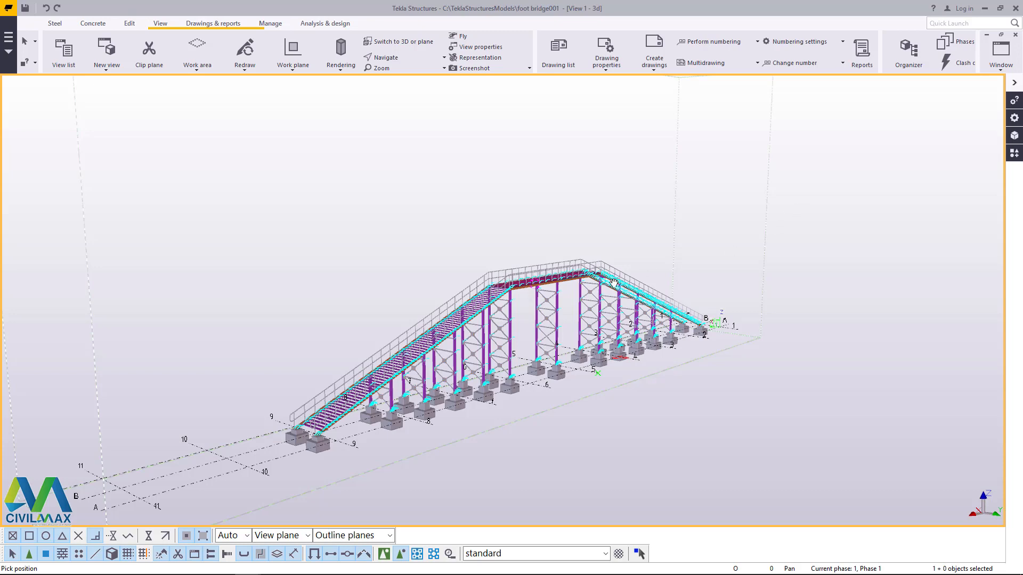
scroll(614, 283, up, 3)
Step: Reopen the applications and components catalog and search it for "end"
click(1016, 155)
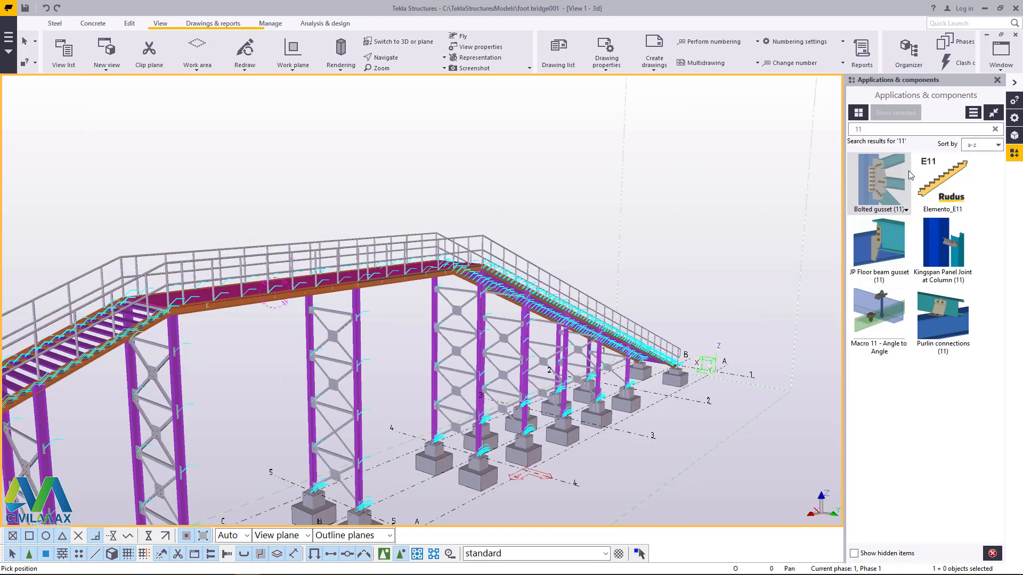
text(end)
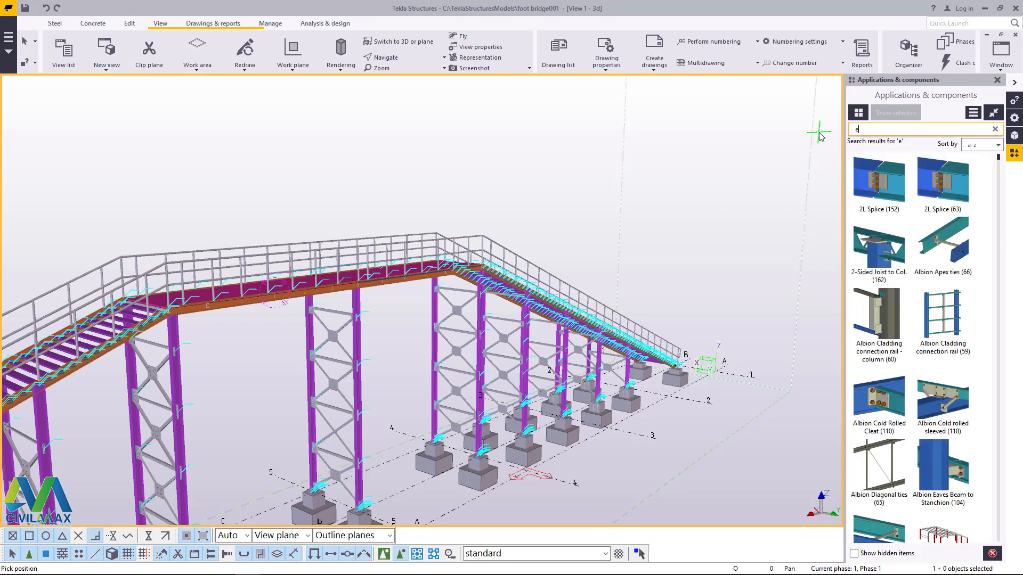